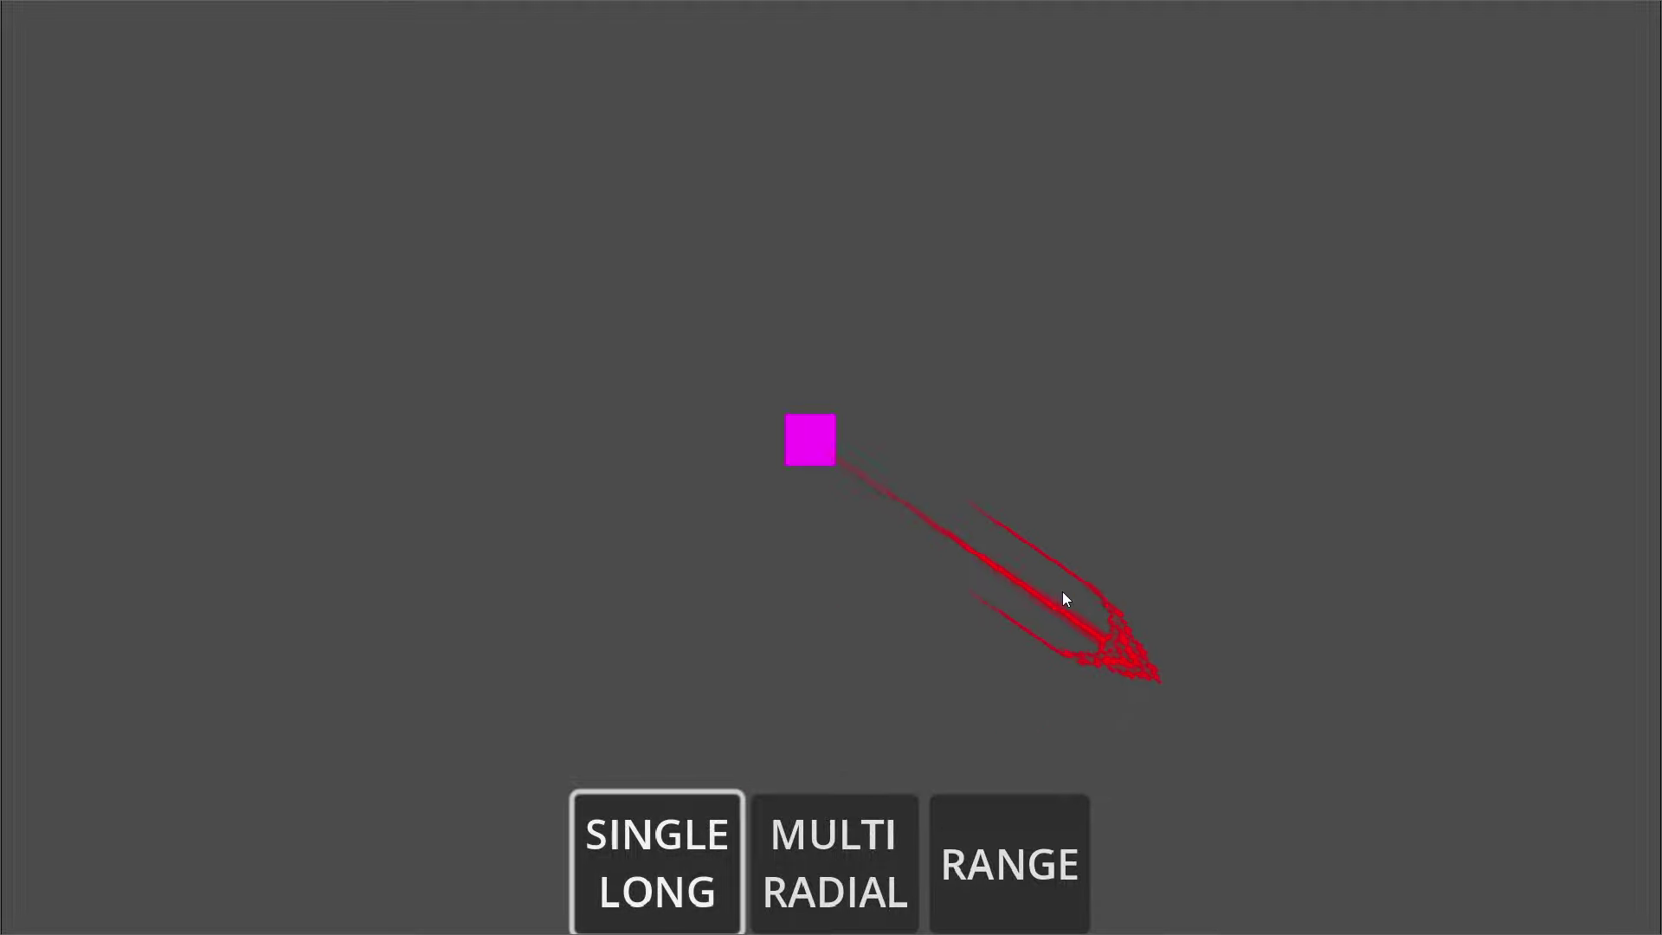
Fire three SINGLE LONG arrow shots, then switch to MULTI RADIAL with key 2 and fire three shuriken bursts.
{"action": "left_click", "coordinate": [589, 732]}
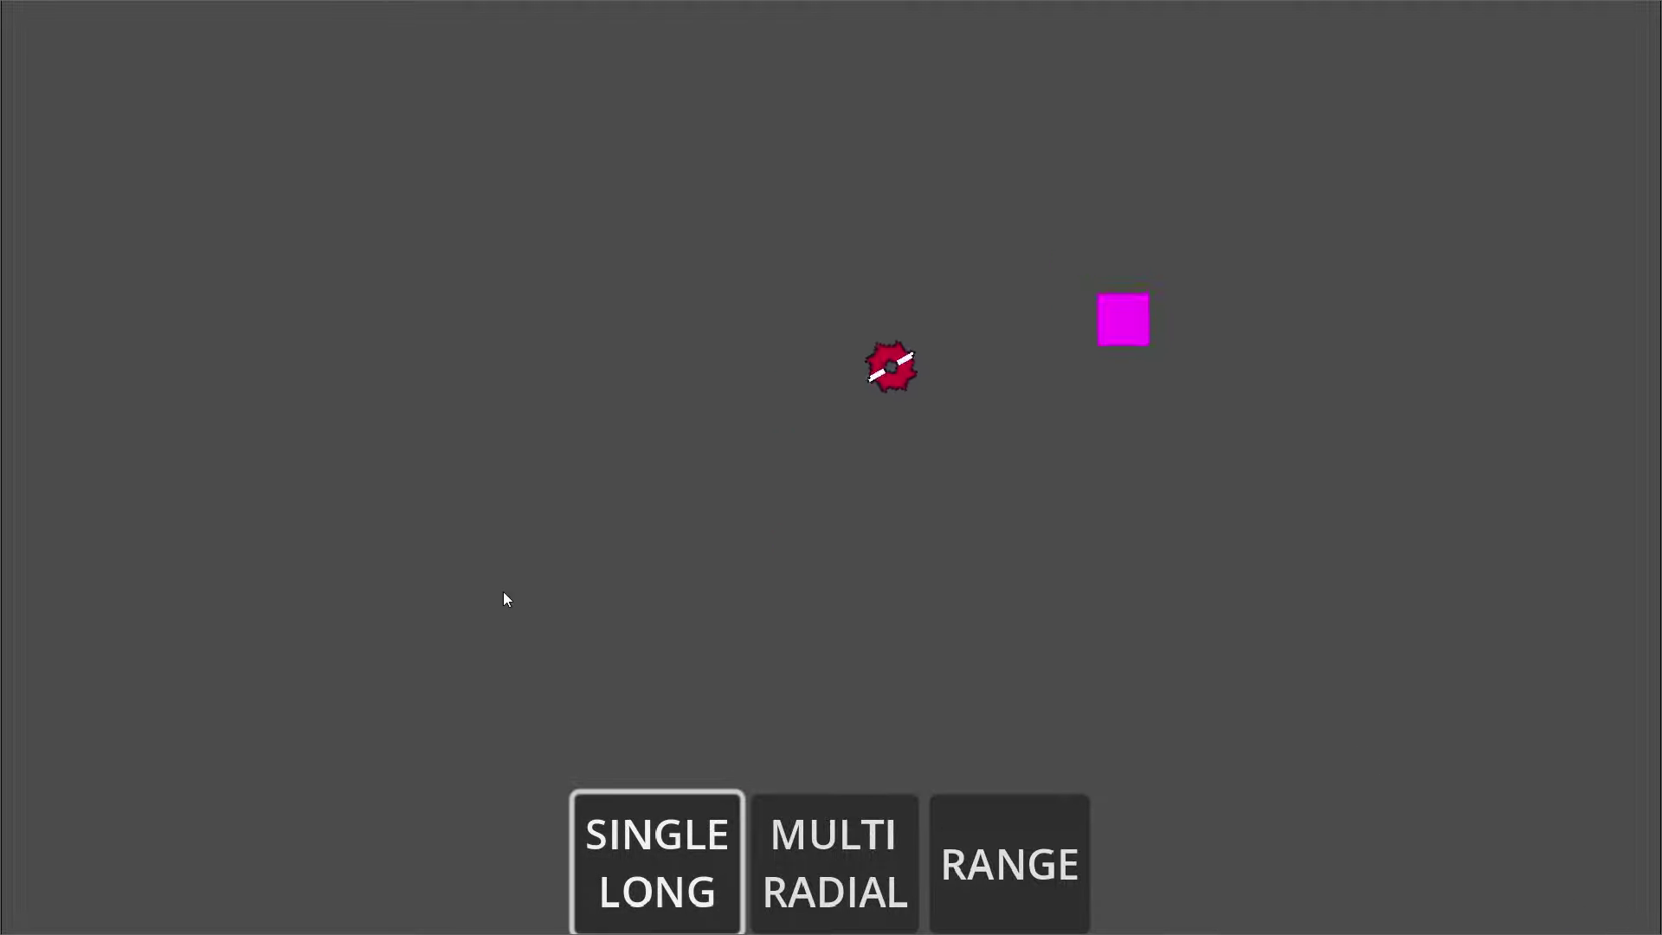
{"action": "left_click", "coordinate": [932, 575]}
{"action": "left_click", "coordinate": [1038, 313]}
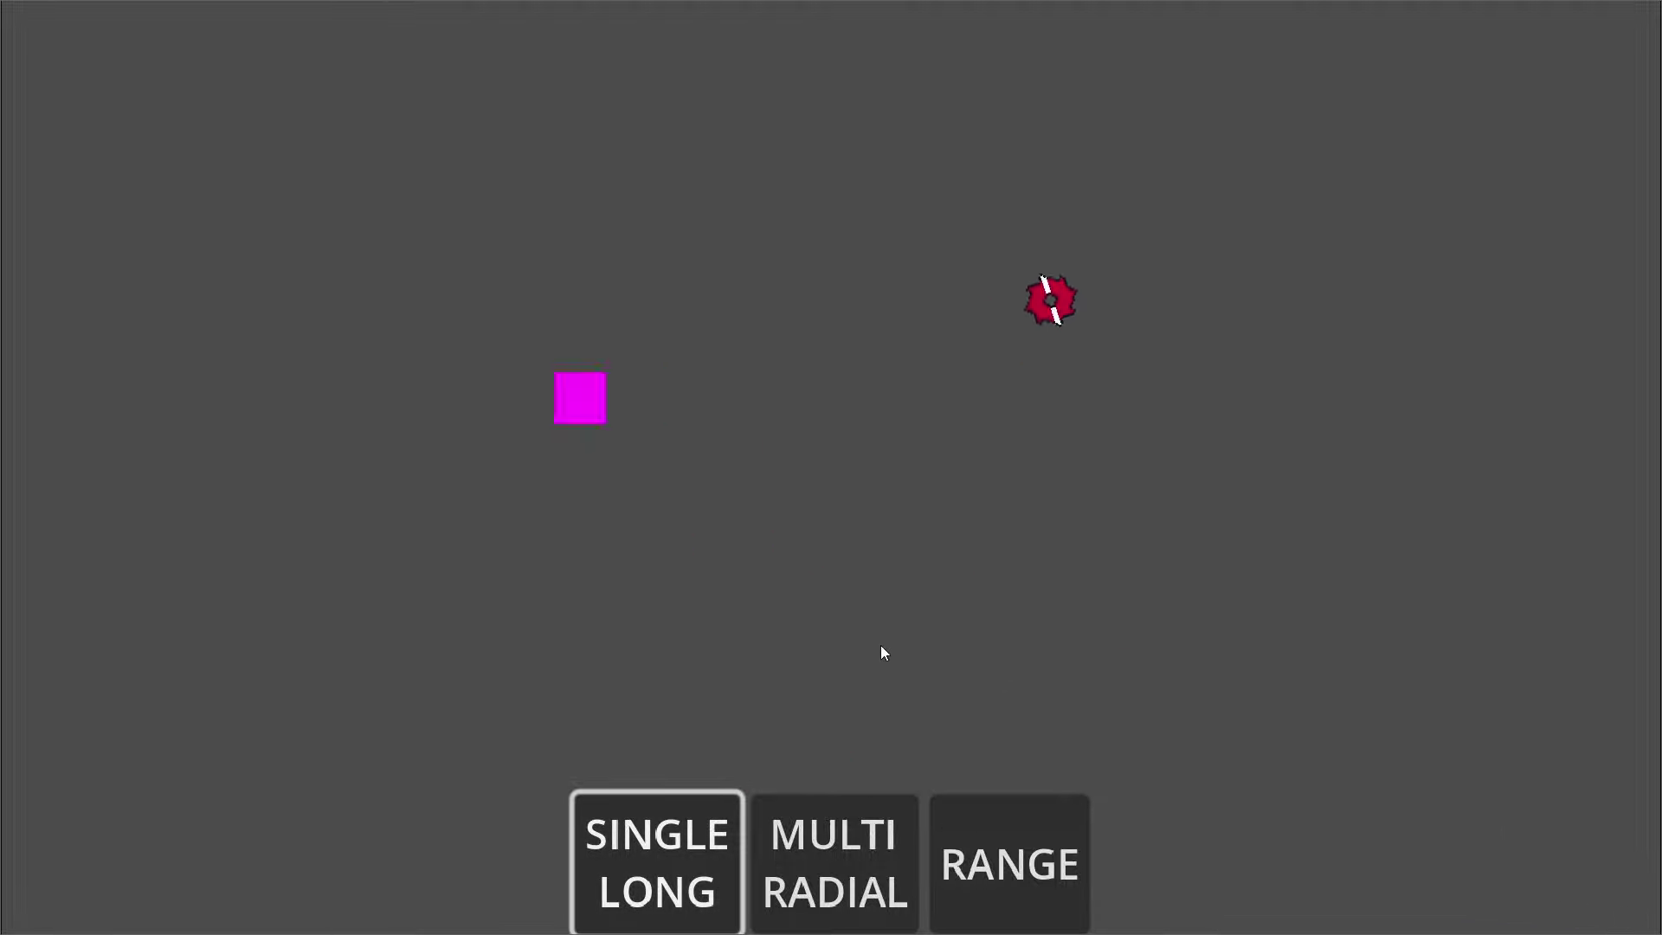
{"action": "key", "text": "2"}
{"action": "left_click", "coordinate": [871, 531]}
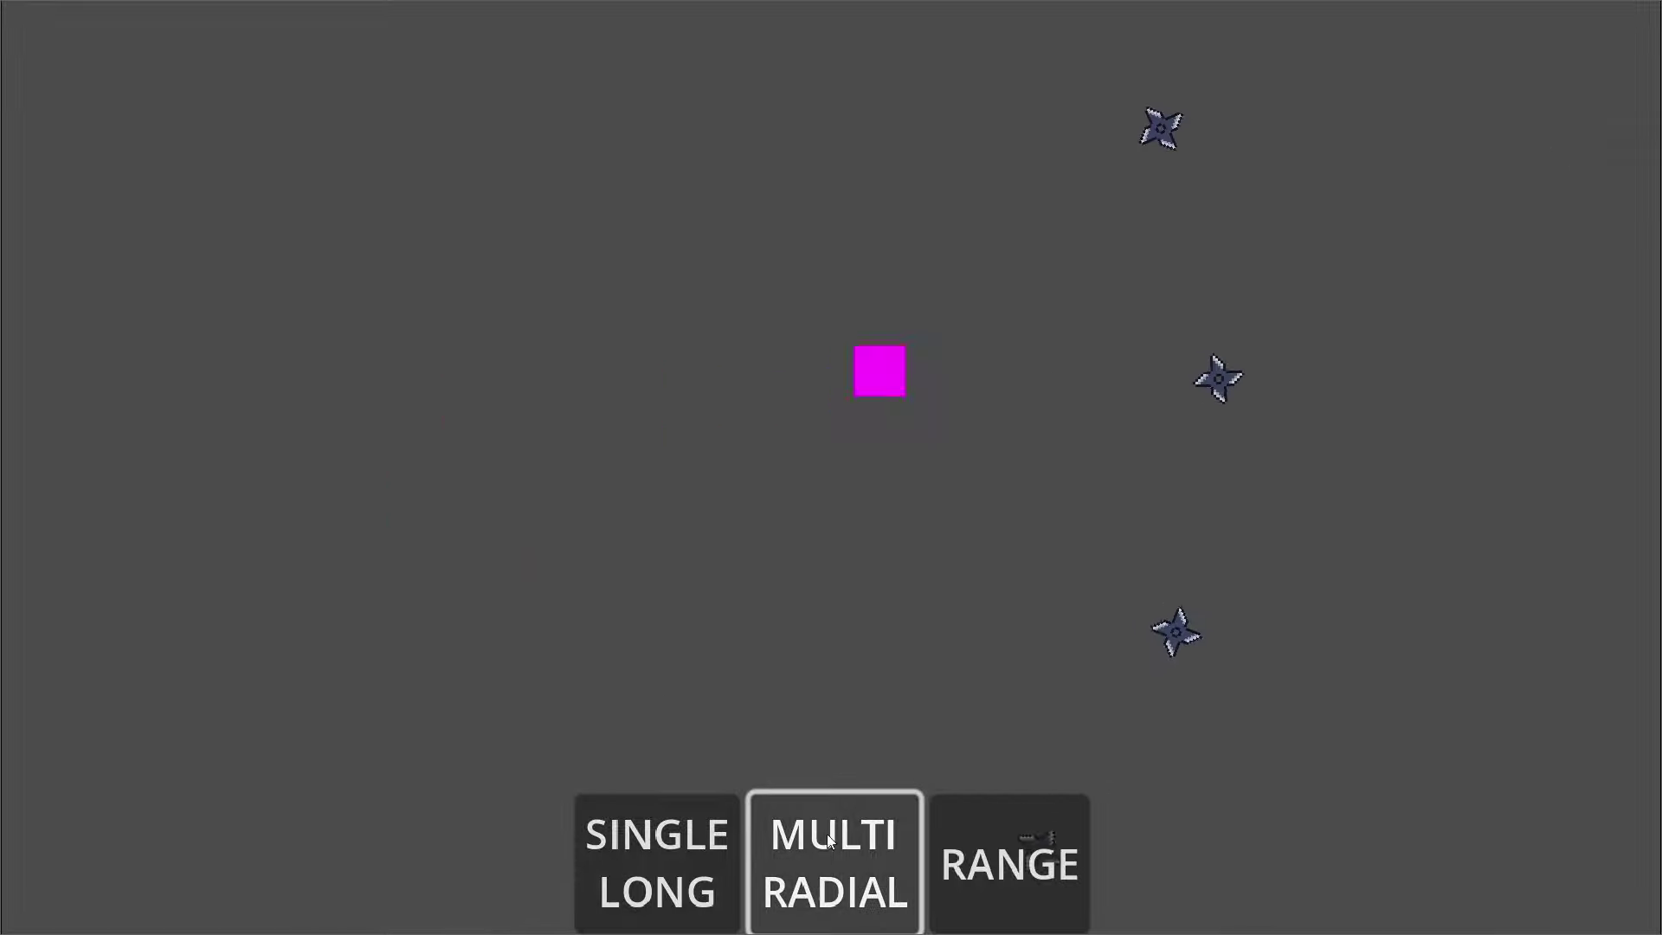
{"action": "left_click", "coordinate": [617, 394]}
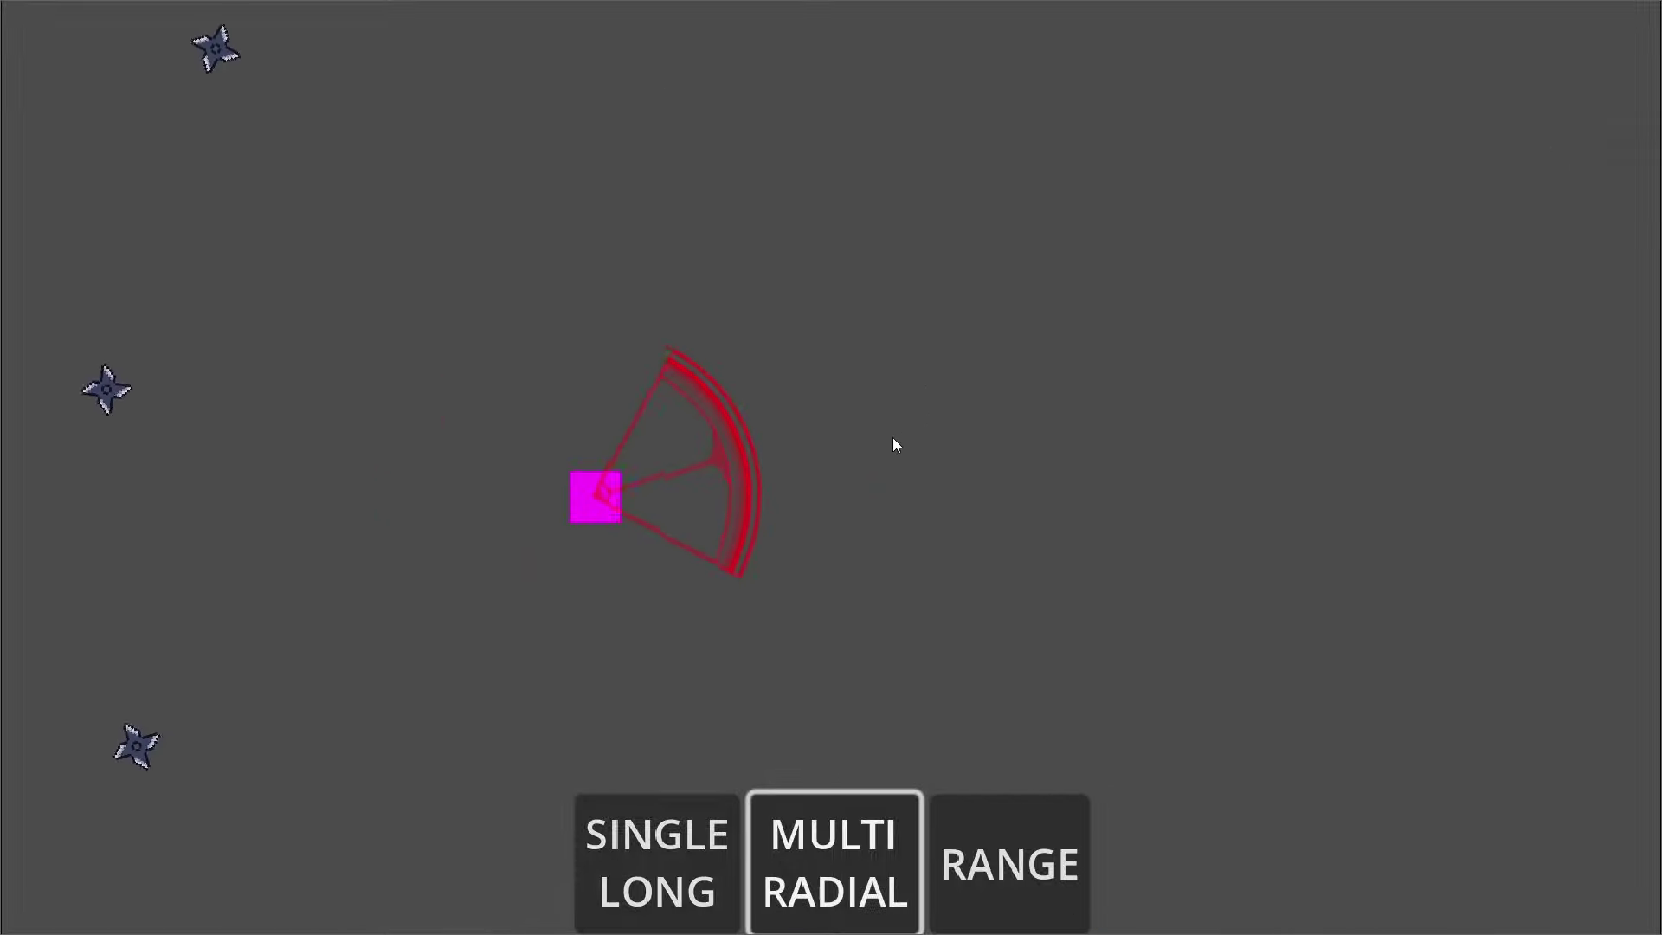
{"action": "left_click", "coordinate": [660, 636]}
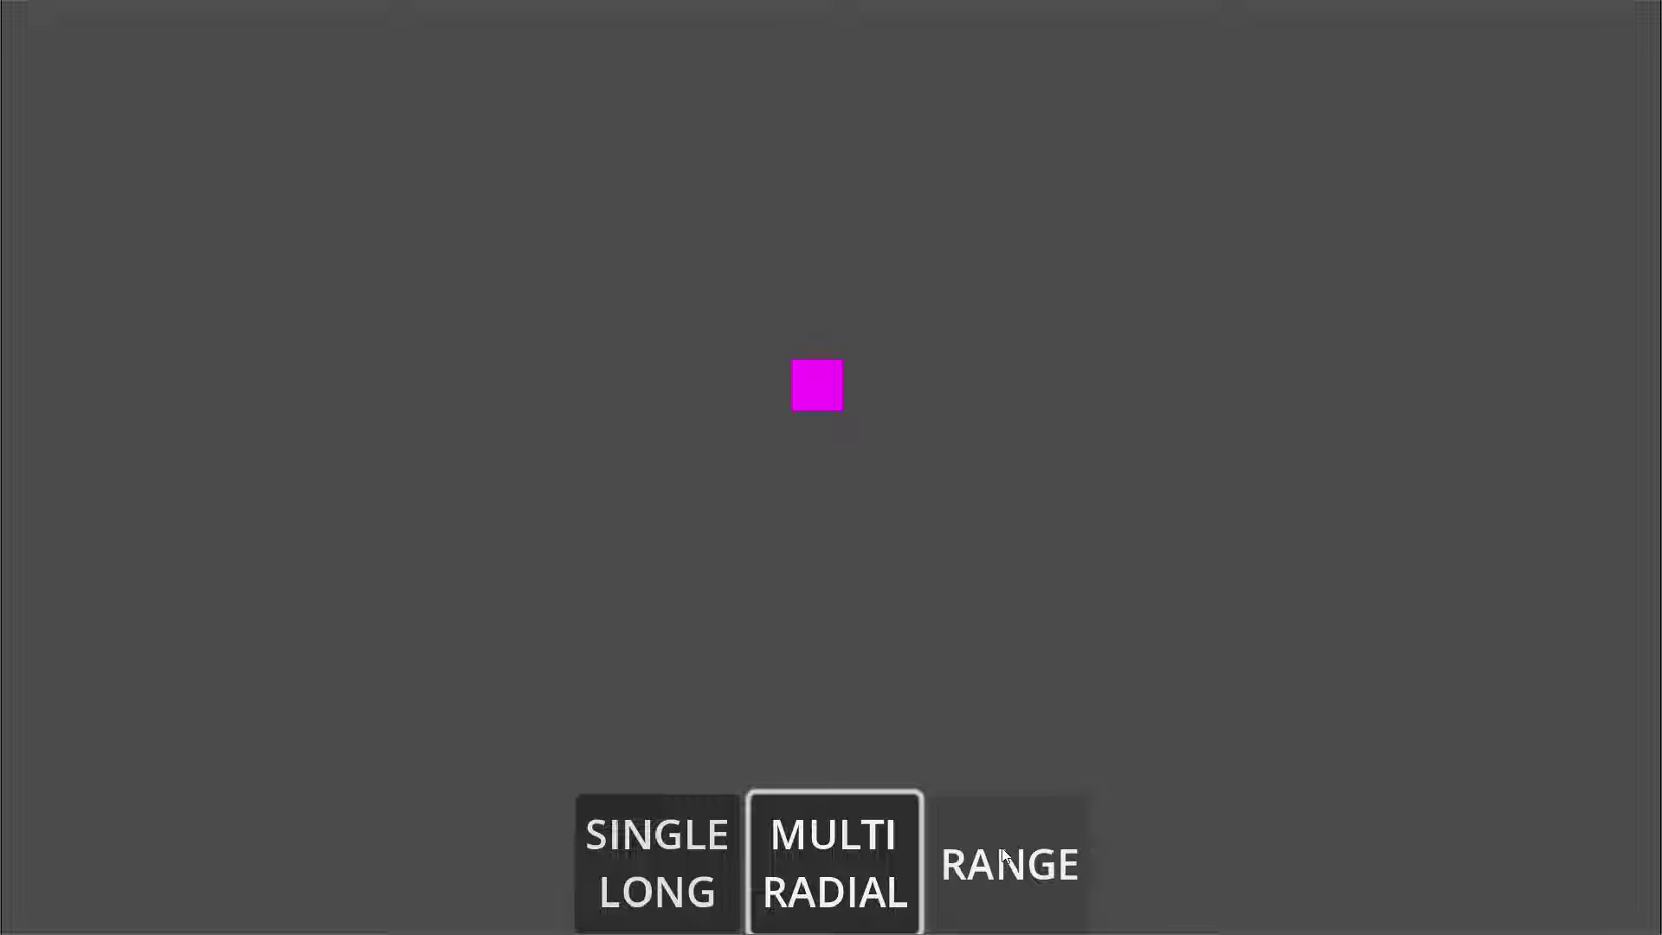
Switch to RANGE with key 3 and launch several range strikes, re-arming the targeting circle between them.
{"action": "key", "text": "3"}
{"action": "left_click", "coordinate": [480, 416]}
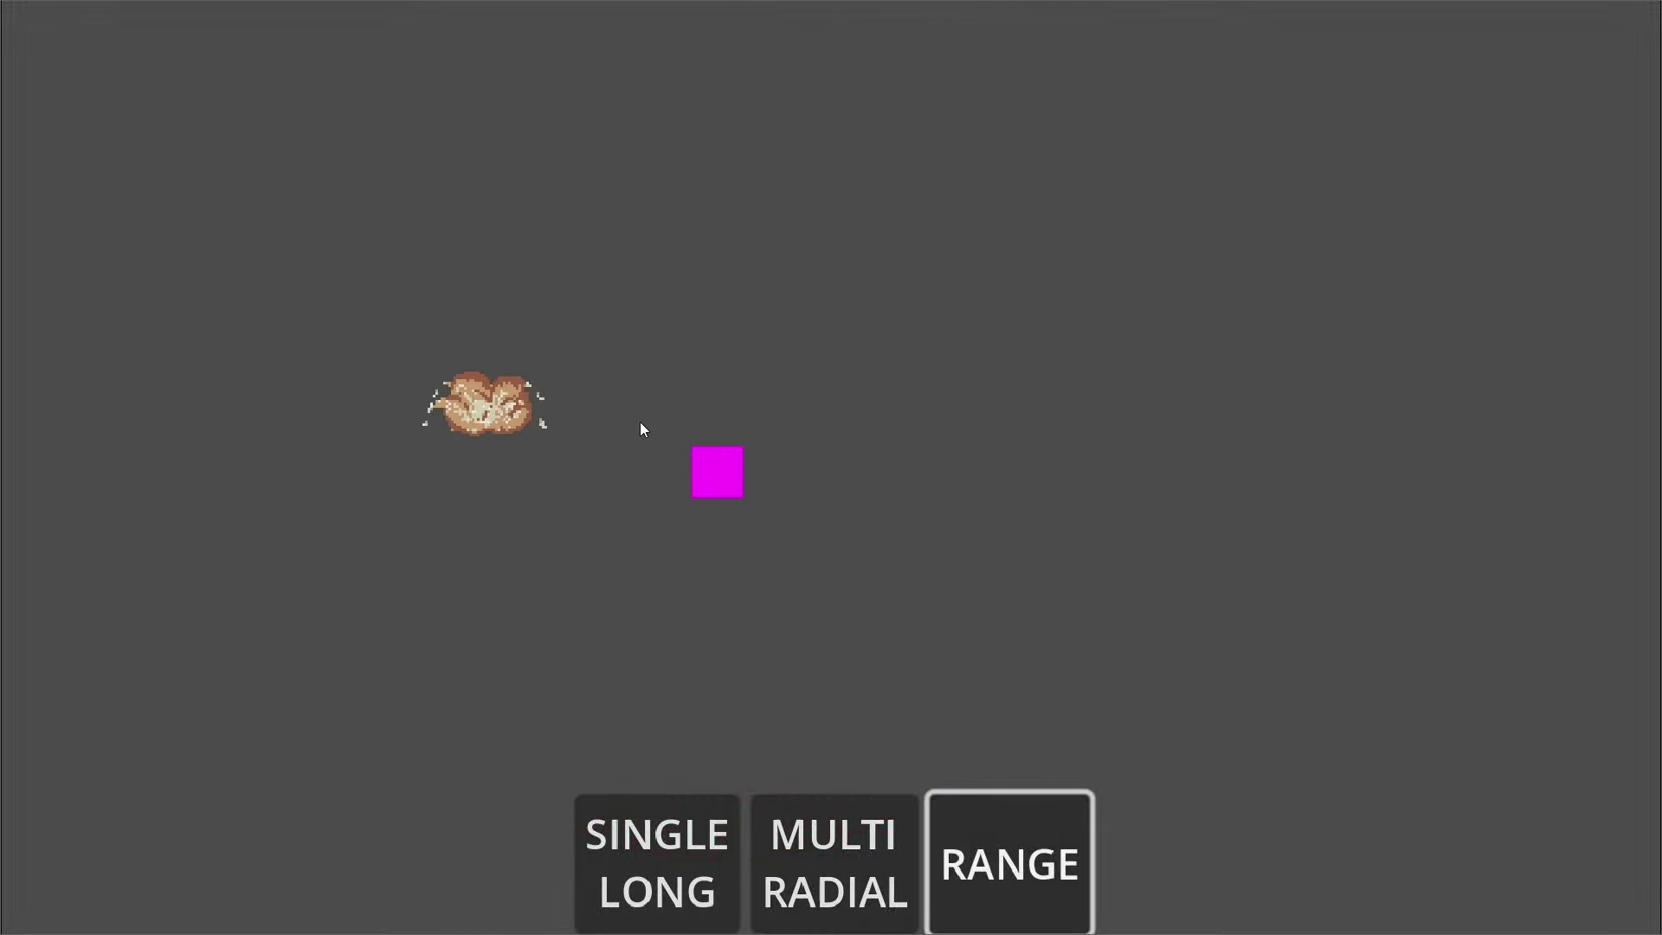
{"action": "left_click", "coordinate": [1024, 833]}
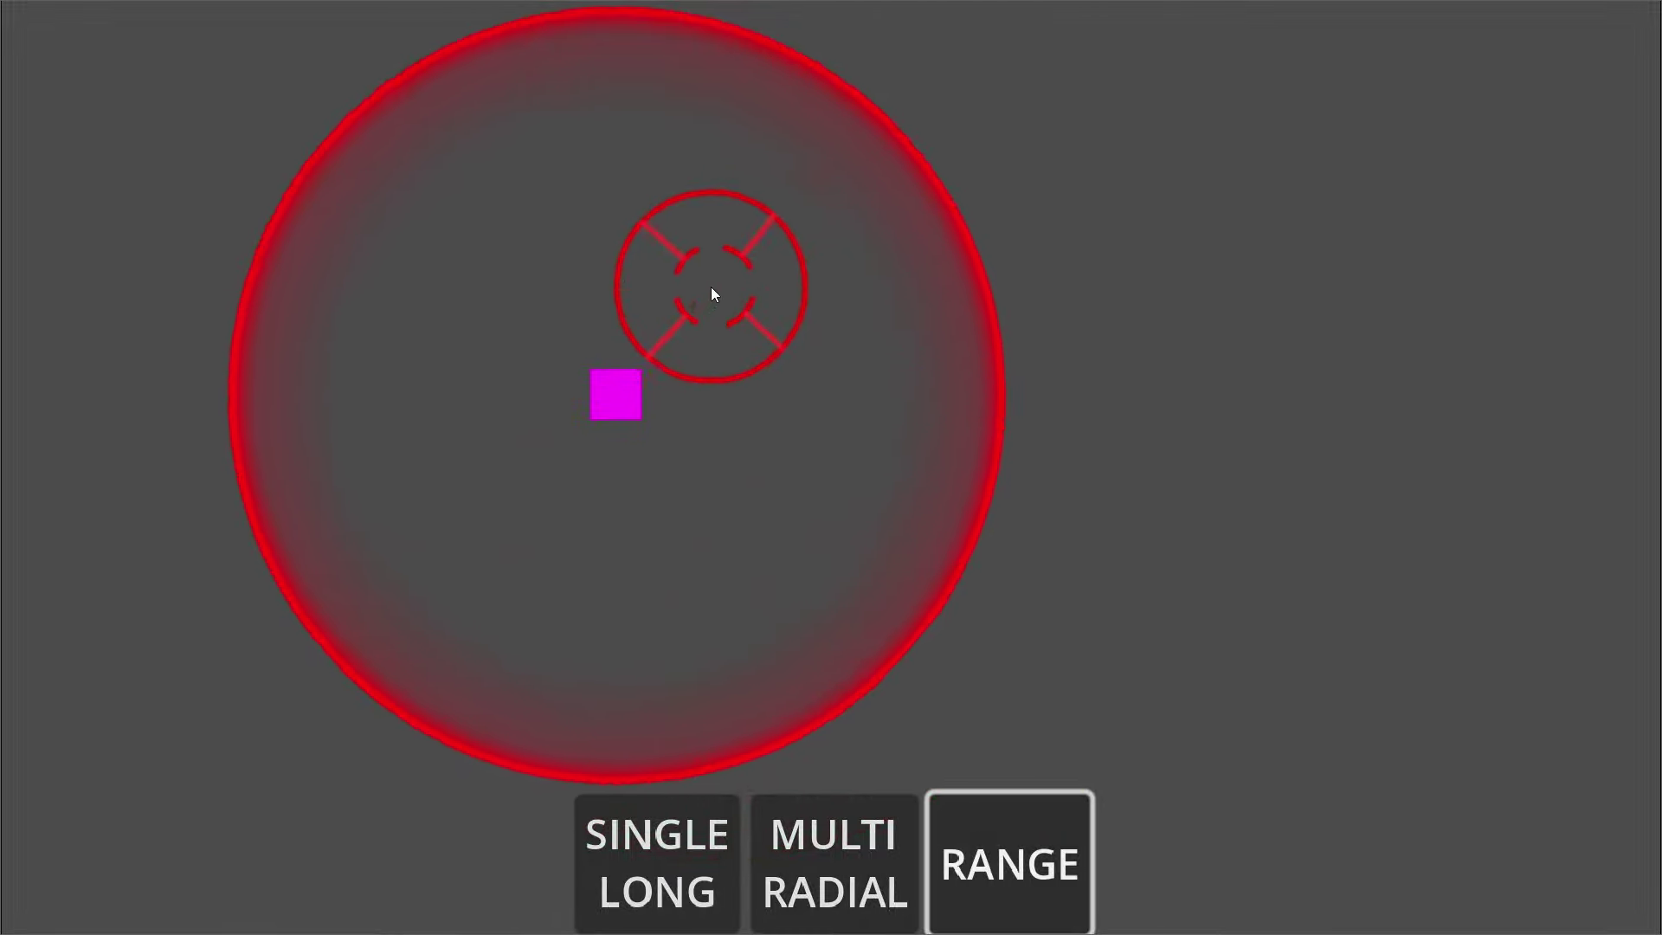
{"action": "left_click", "coordinate": [712, 289]}
{"action": "left_click", "coordinate": [1030, 809]}
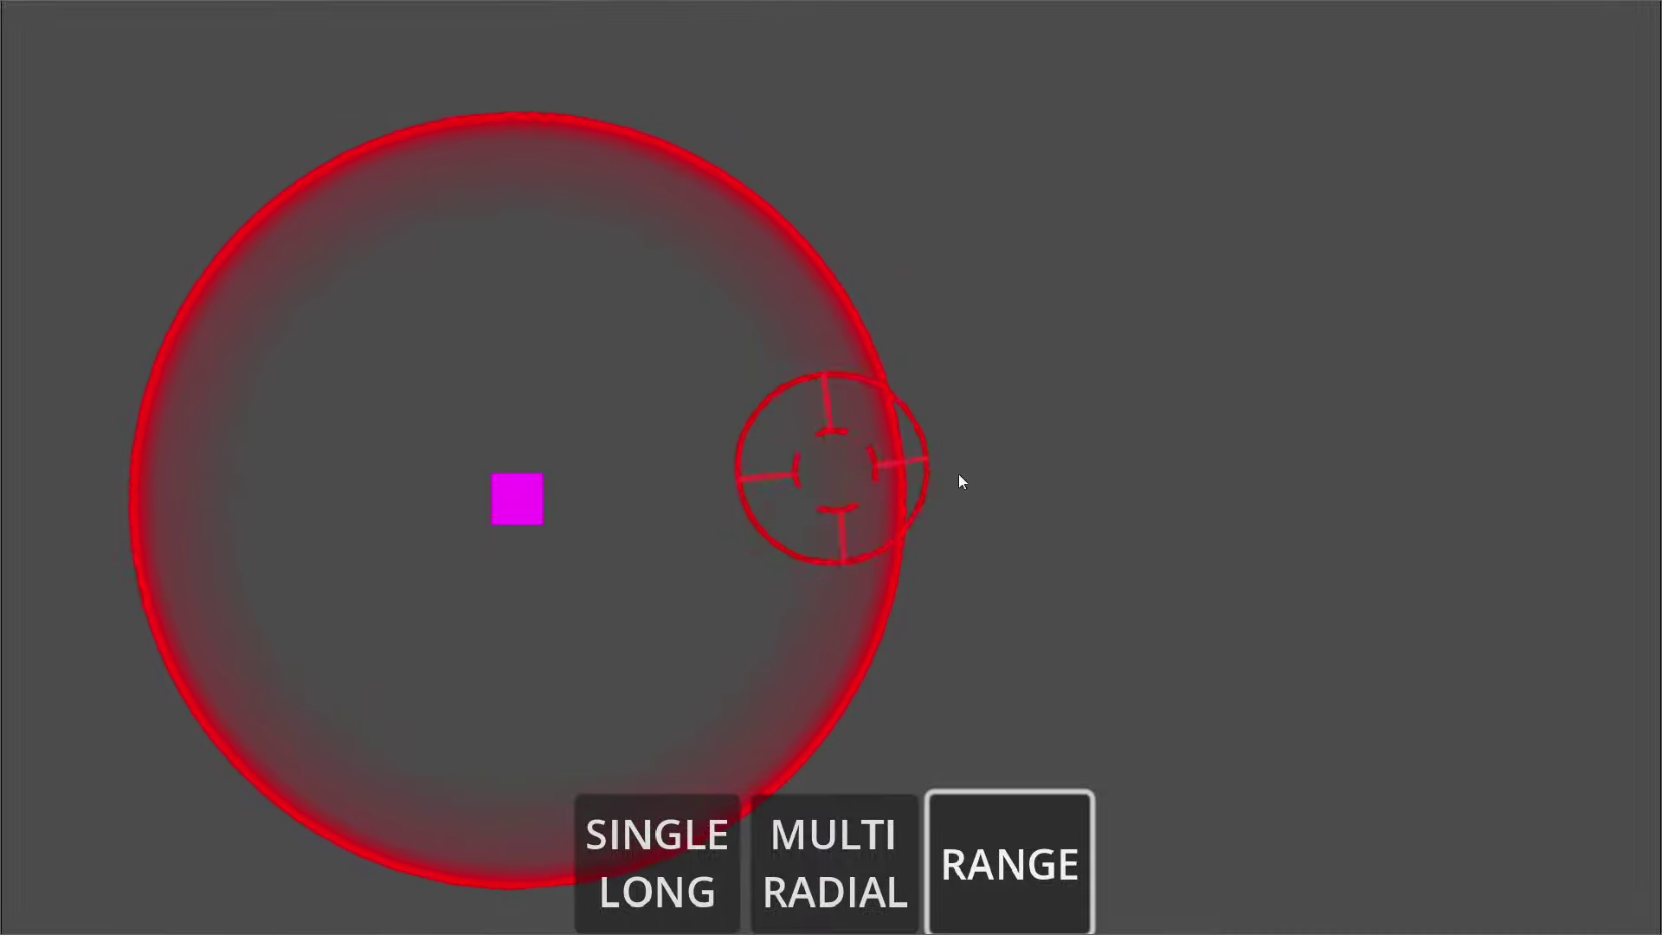
{"action": "left_click", "coordinate": [1229, 472]}
{"action": "left_click", "coordinate": [1021, 818]}
{"action": "left_click", "coordinate": [705, 360]}
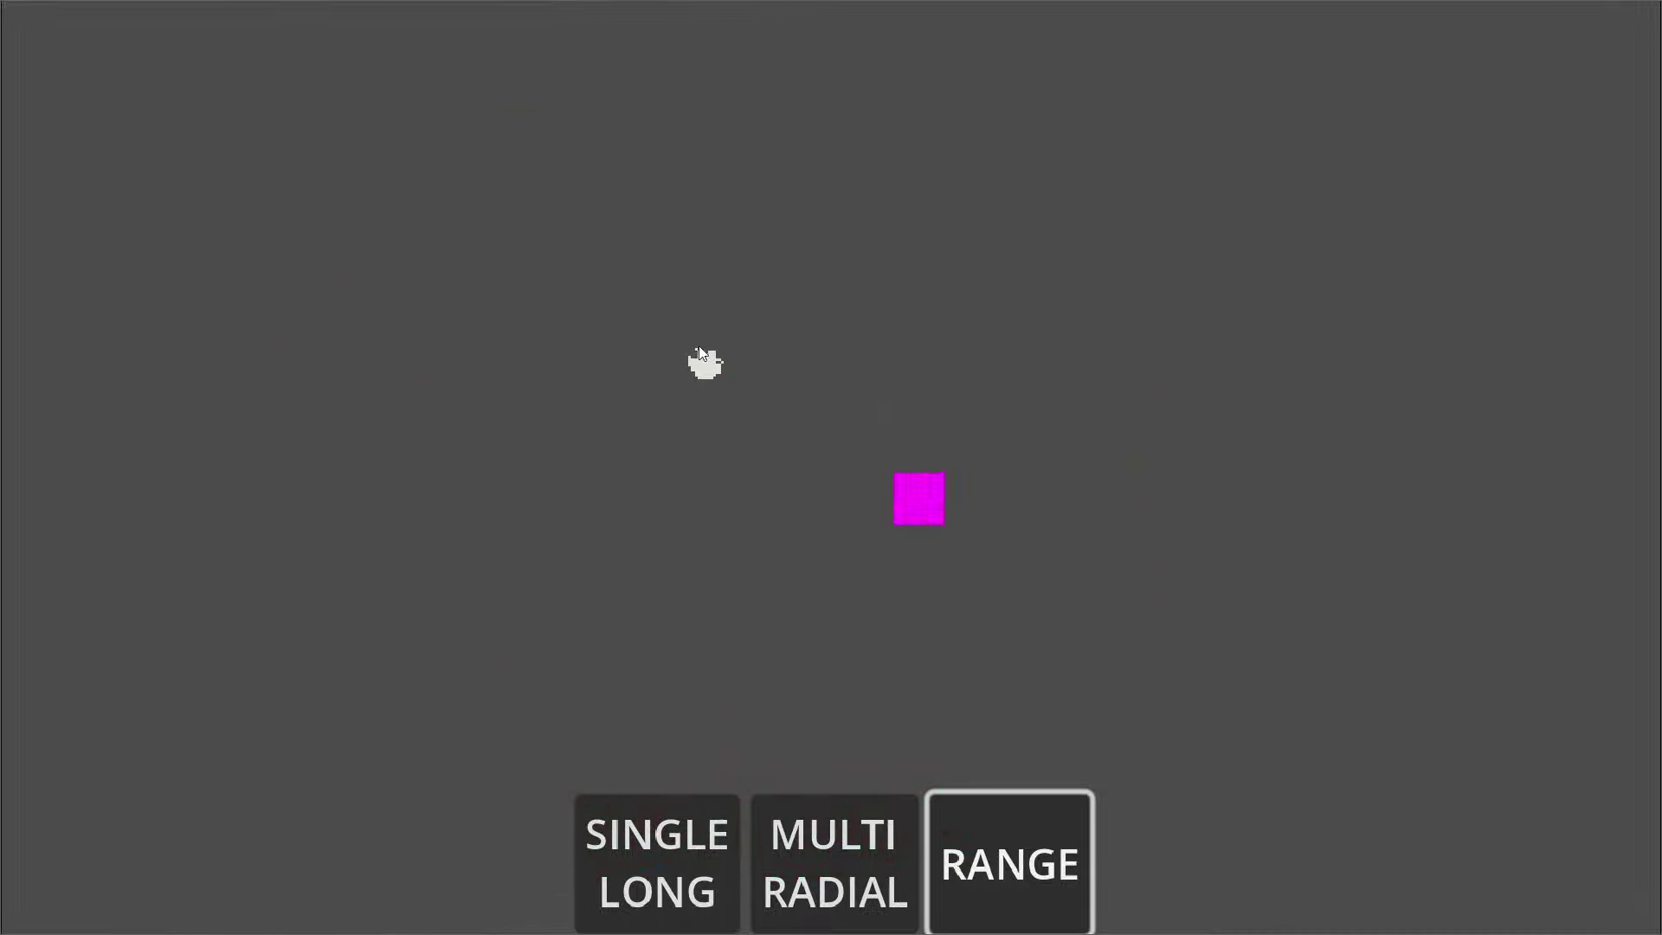
Cycle through SINGLE LONG, MULTI RADIAL and RANGE with the buttons and land a final range strike.
{"action": "left_click", "coordinate": [658, 861]}
{"action": "left_click", "coordinate": [833, 861]}
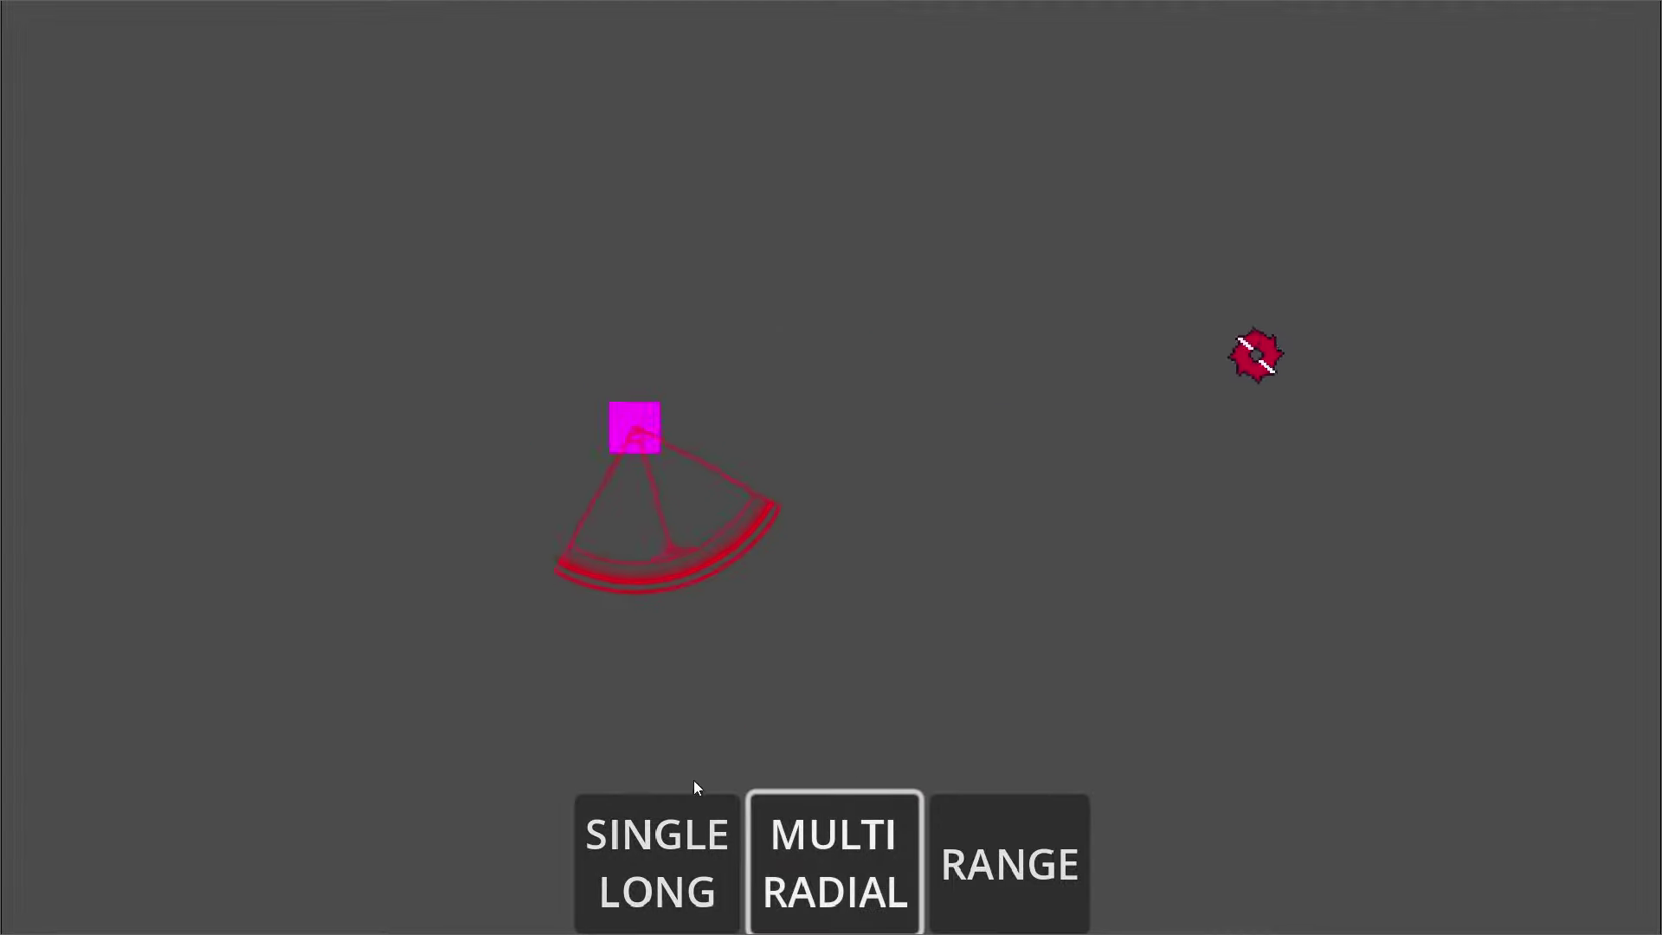
{"action": "left_click", "coordinate": [959, 831]}
{"action": "left_click", "coordinate": [894, 303]}
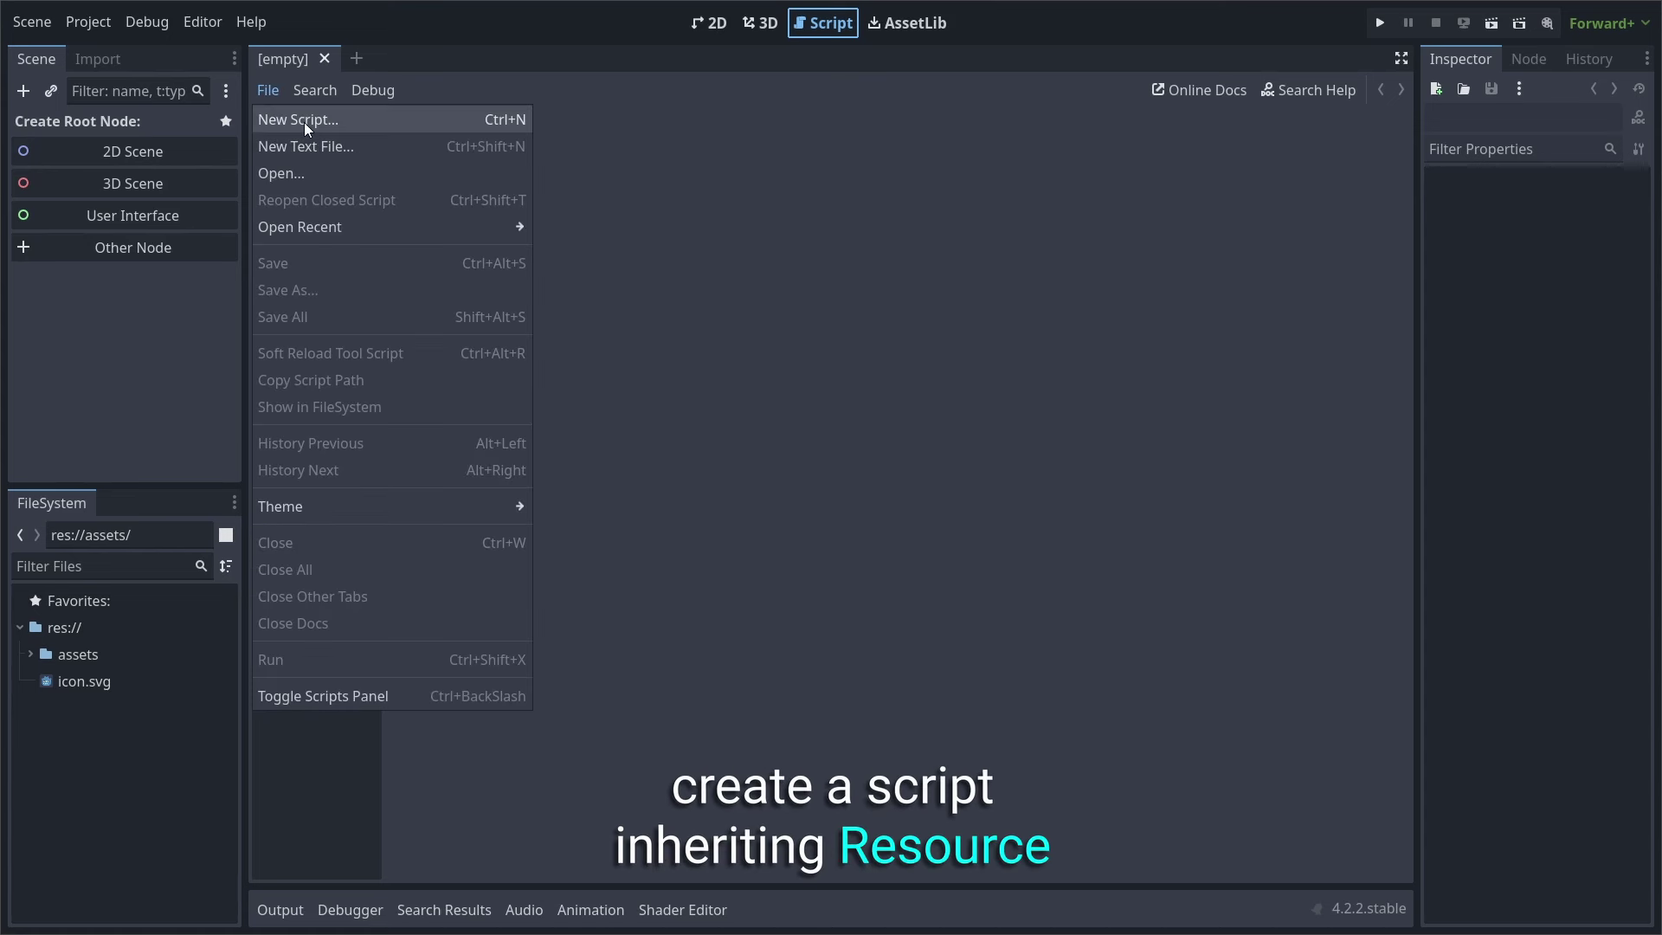
Make the new script inherit from Resource.
{"action": "left_click", "coordinate": [993, 355]}
{"action": "type", "text": "resource"}
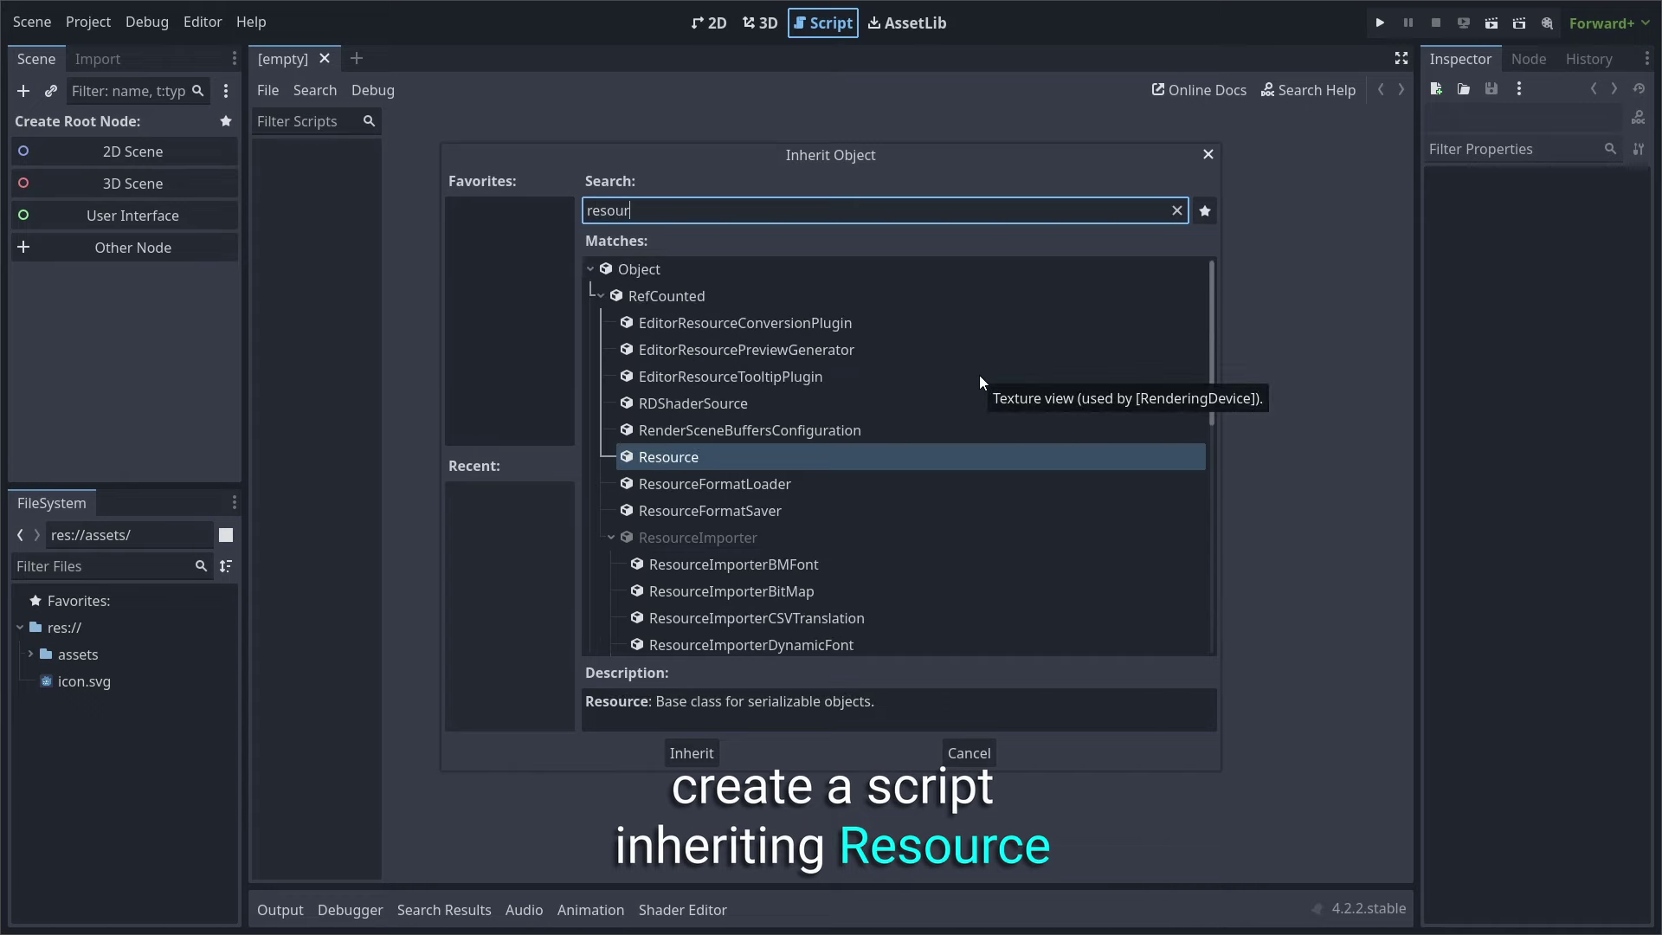
{"action": "key", "text": "Return"}
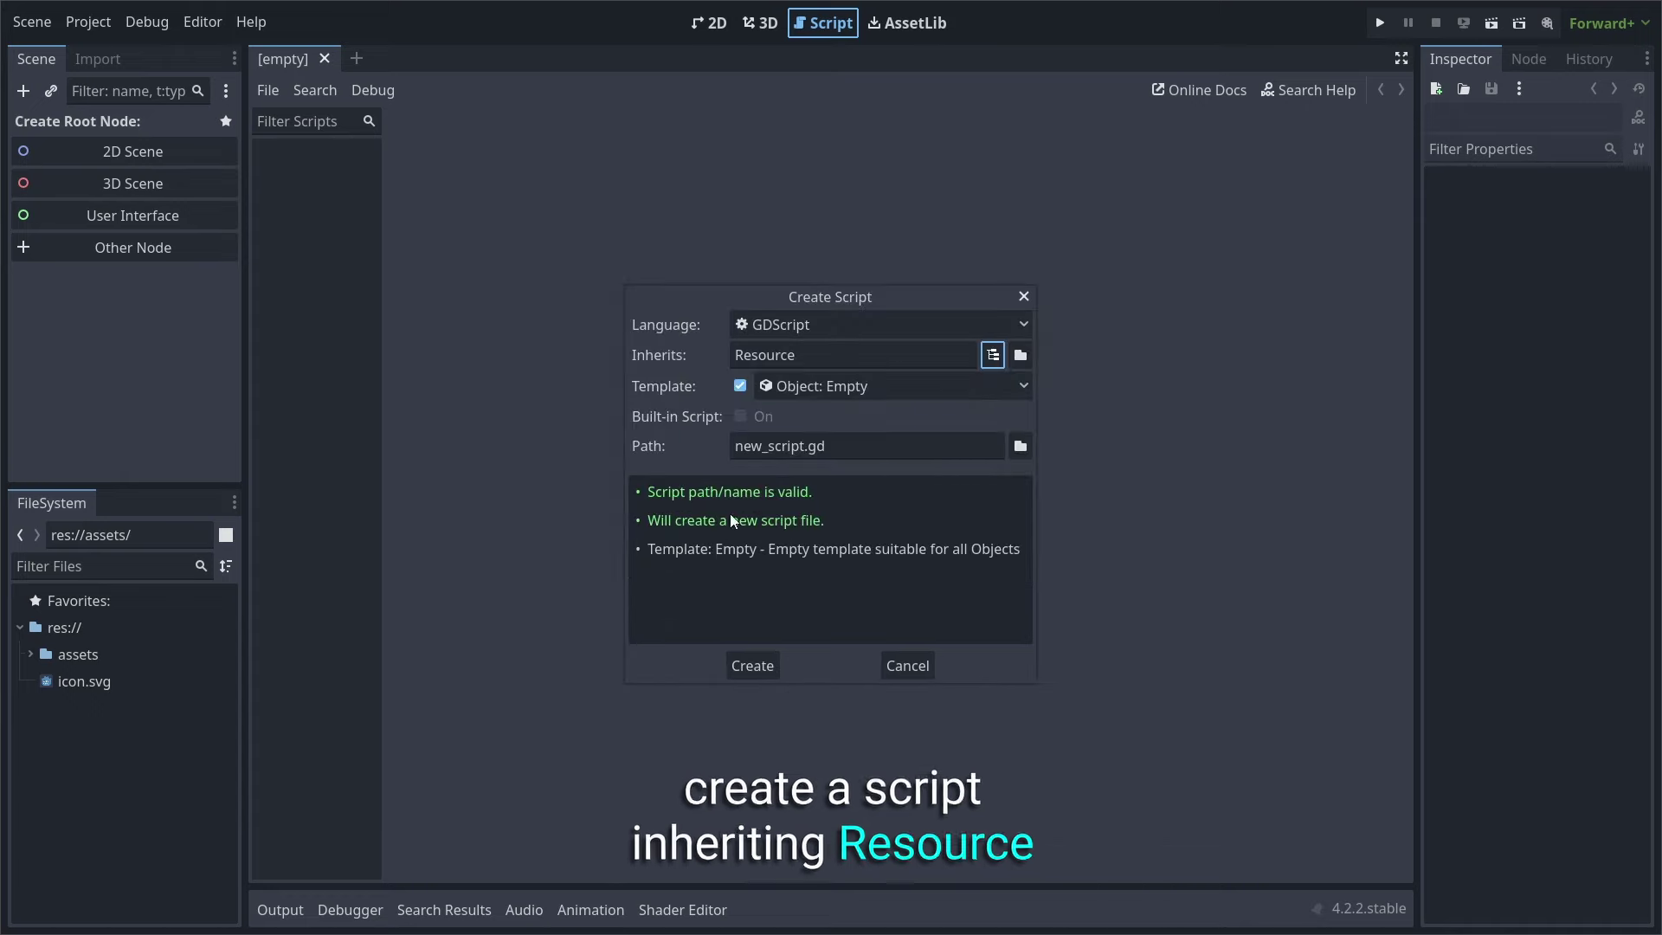
{"action": "key", "text": "Tab"}
{"action": "key", "text": "Tab"}
{"action": "key", "text": "Tab"}
{"action": "type", "text": "Indicator"}
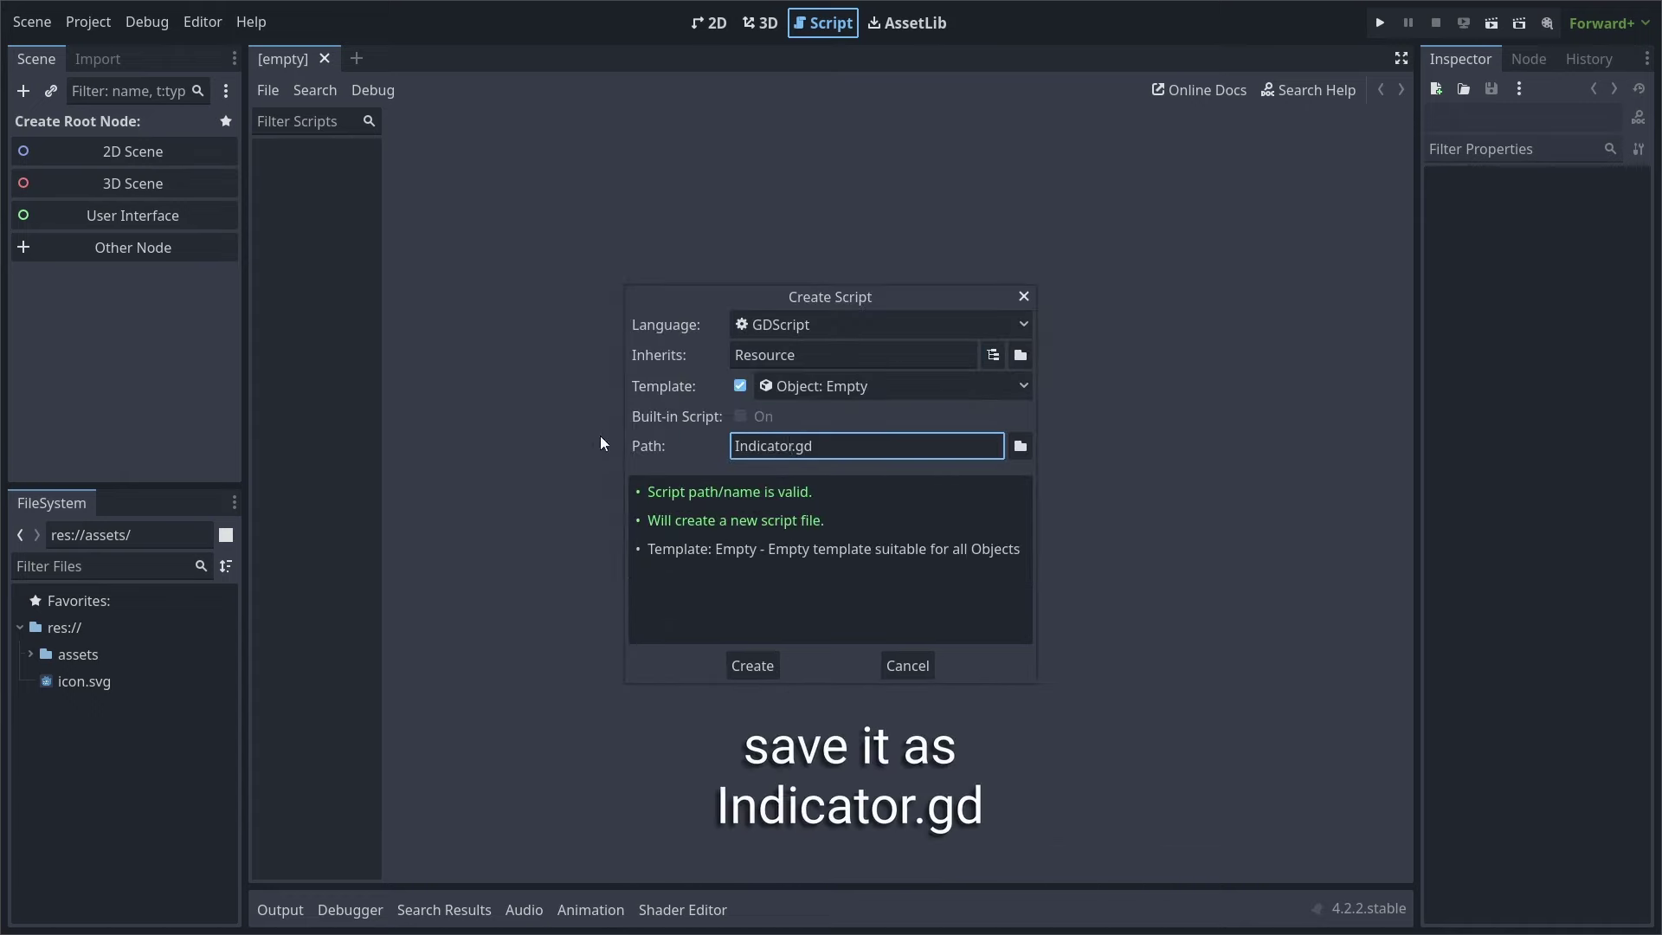
Create a 'scenes' folder, save the script there as Indicator.gd, and hide the side docks.
{"action": "left_click", "coordinate": [1020, 446]}
{"action": "right_click", "coordinate": [734, 437]}
{"action": "left_click", "coordinate": [773, 449]}
{"action": "type", "text": "scenes"}
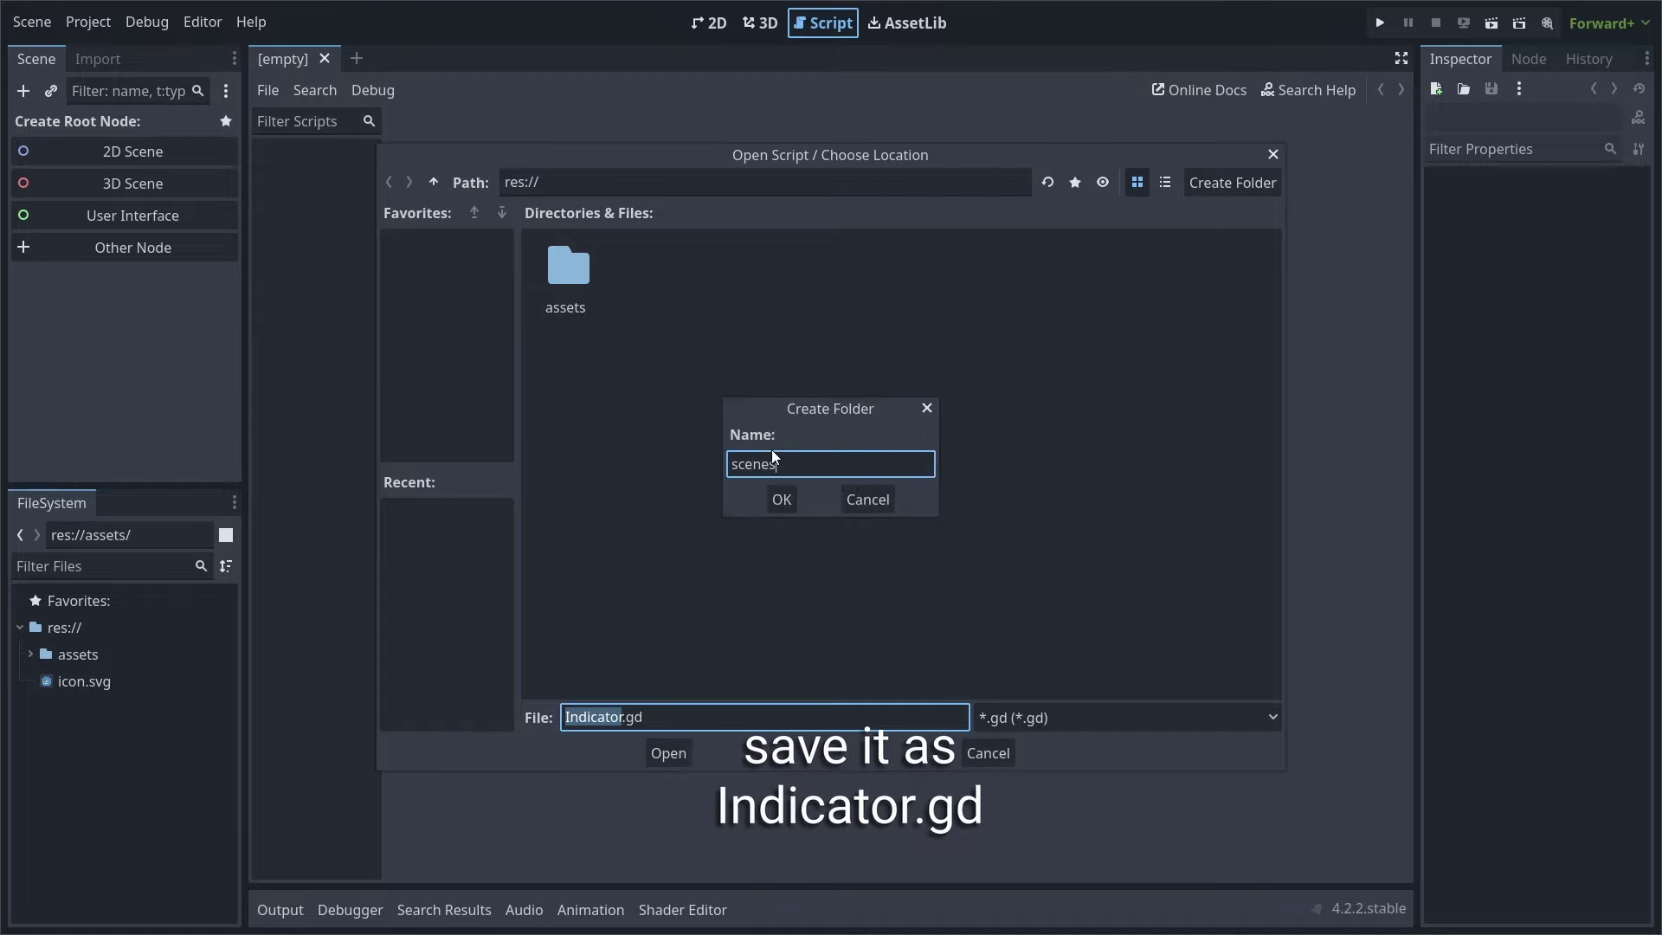
{"action": "left_click", "coordinate": [782, 499]}
{"action": "left_click", "coordinate": [668, 753]}
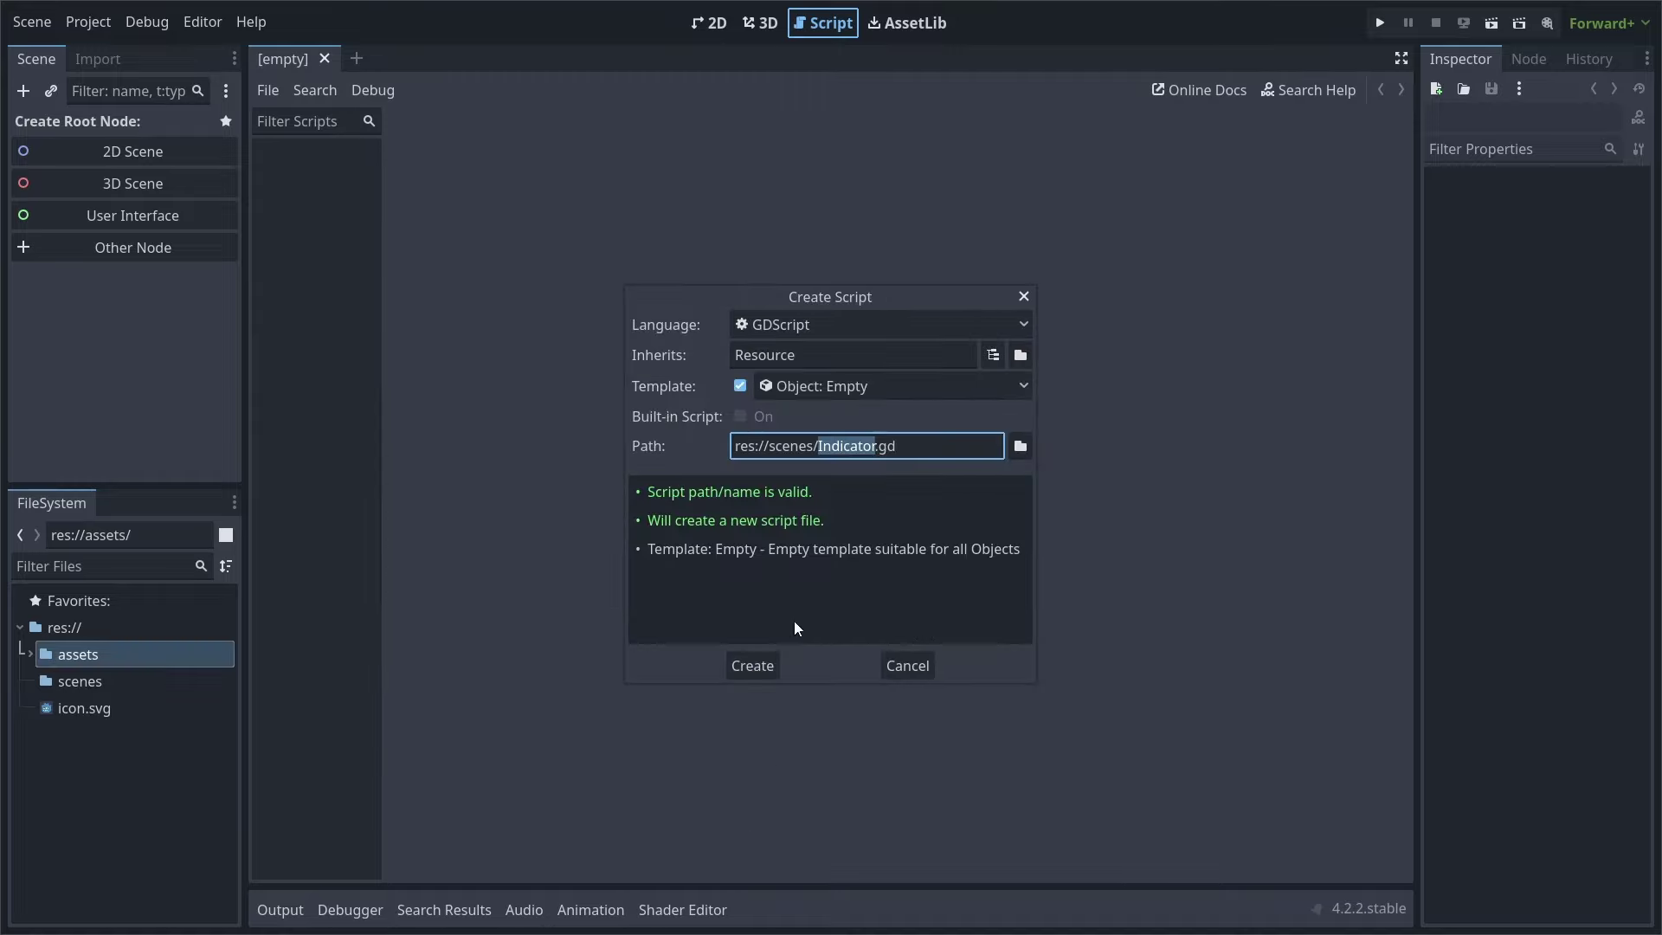
{"action": "left_click", "coordinate": [752, 665]}
{"action": "key", "text": "ctrl+shift+F11"}
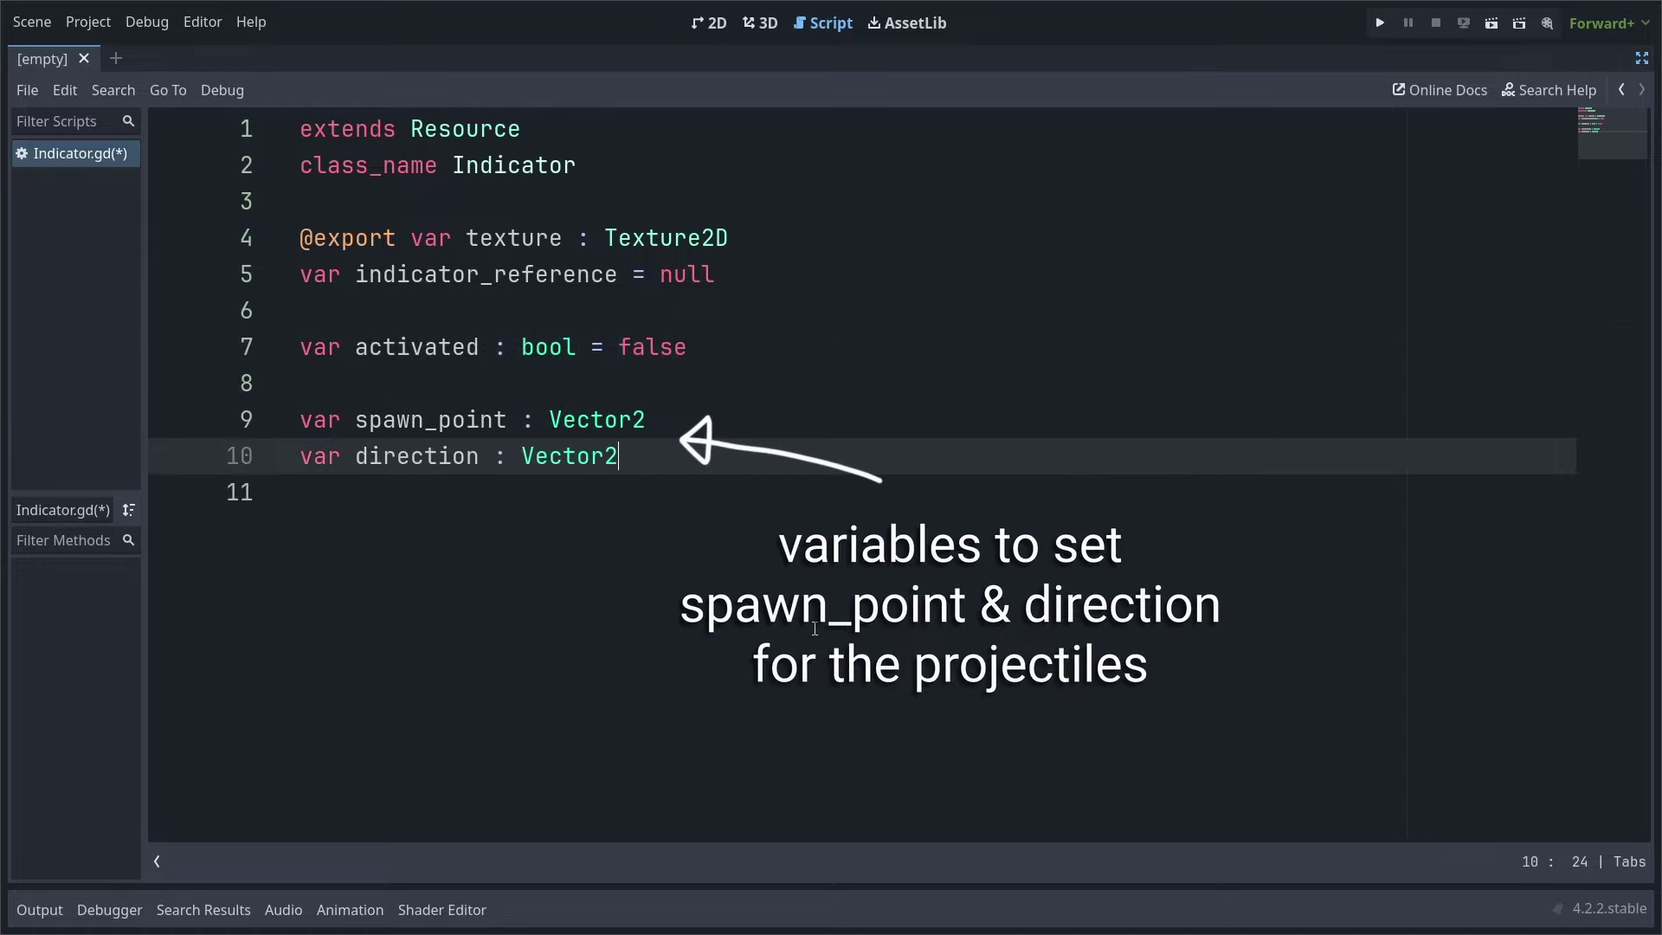
Paste the set_reference(_source), reset() and update(_source, _mouse_position, _delta) stubs into Indicator.gd and save.
{"action": "key", "text": "ctrl+s"}
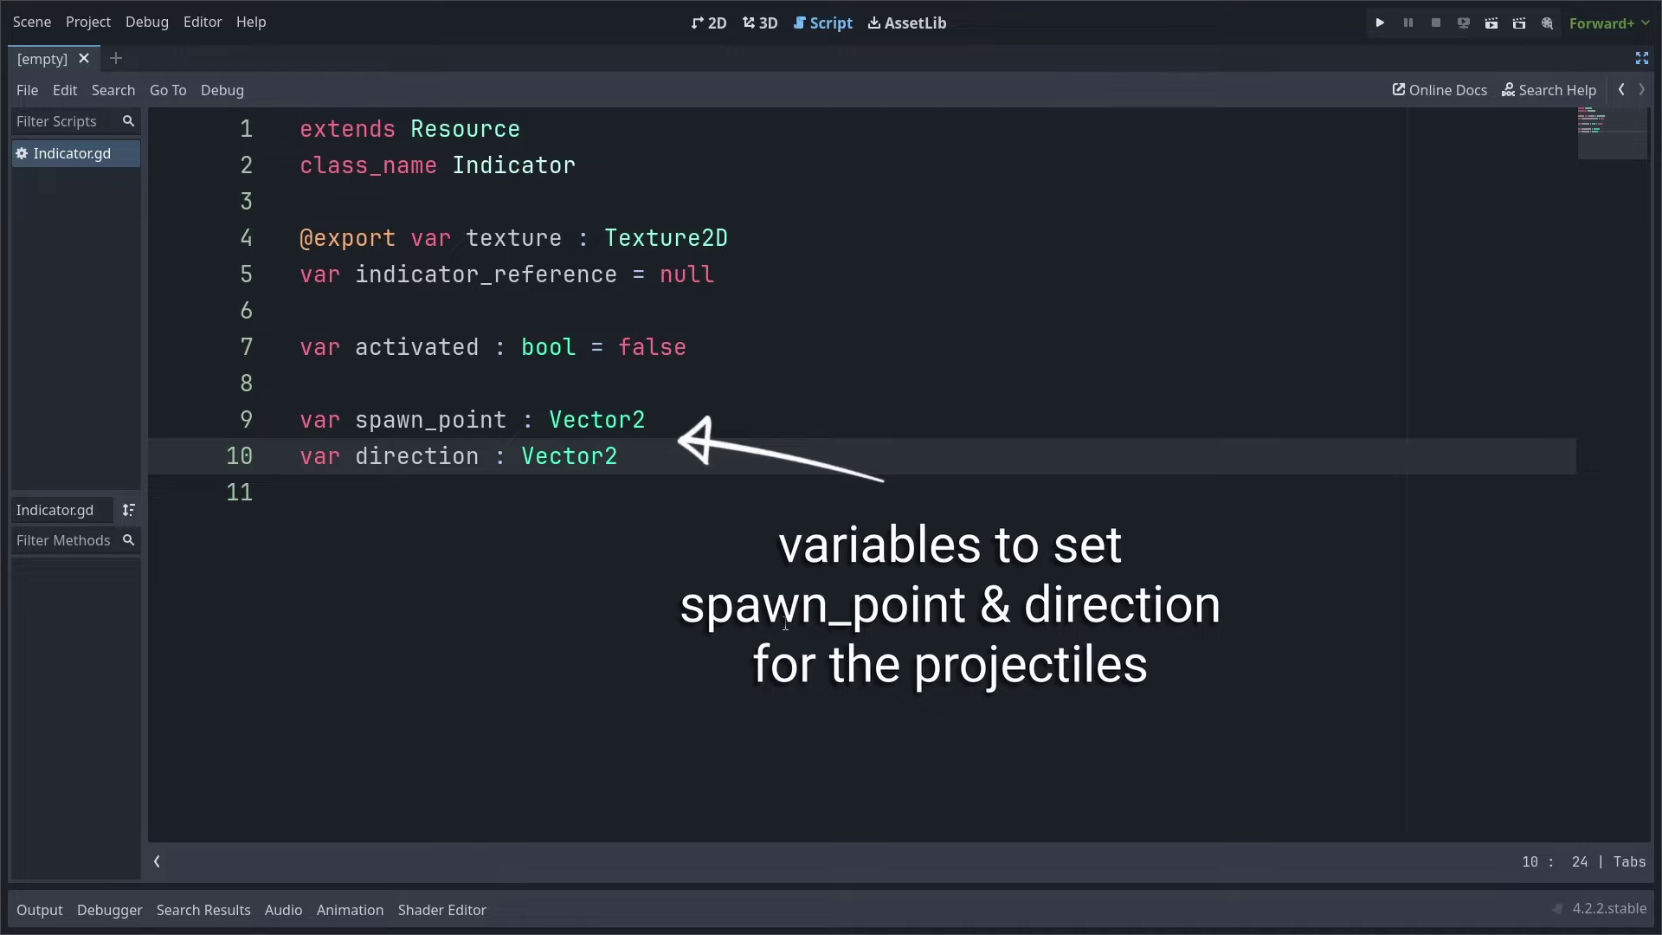
{"action": "key", "text": "Return"}
{"action": "type", "text": "func set_reference(_source): \tpass  func reset(): \tpass"}
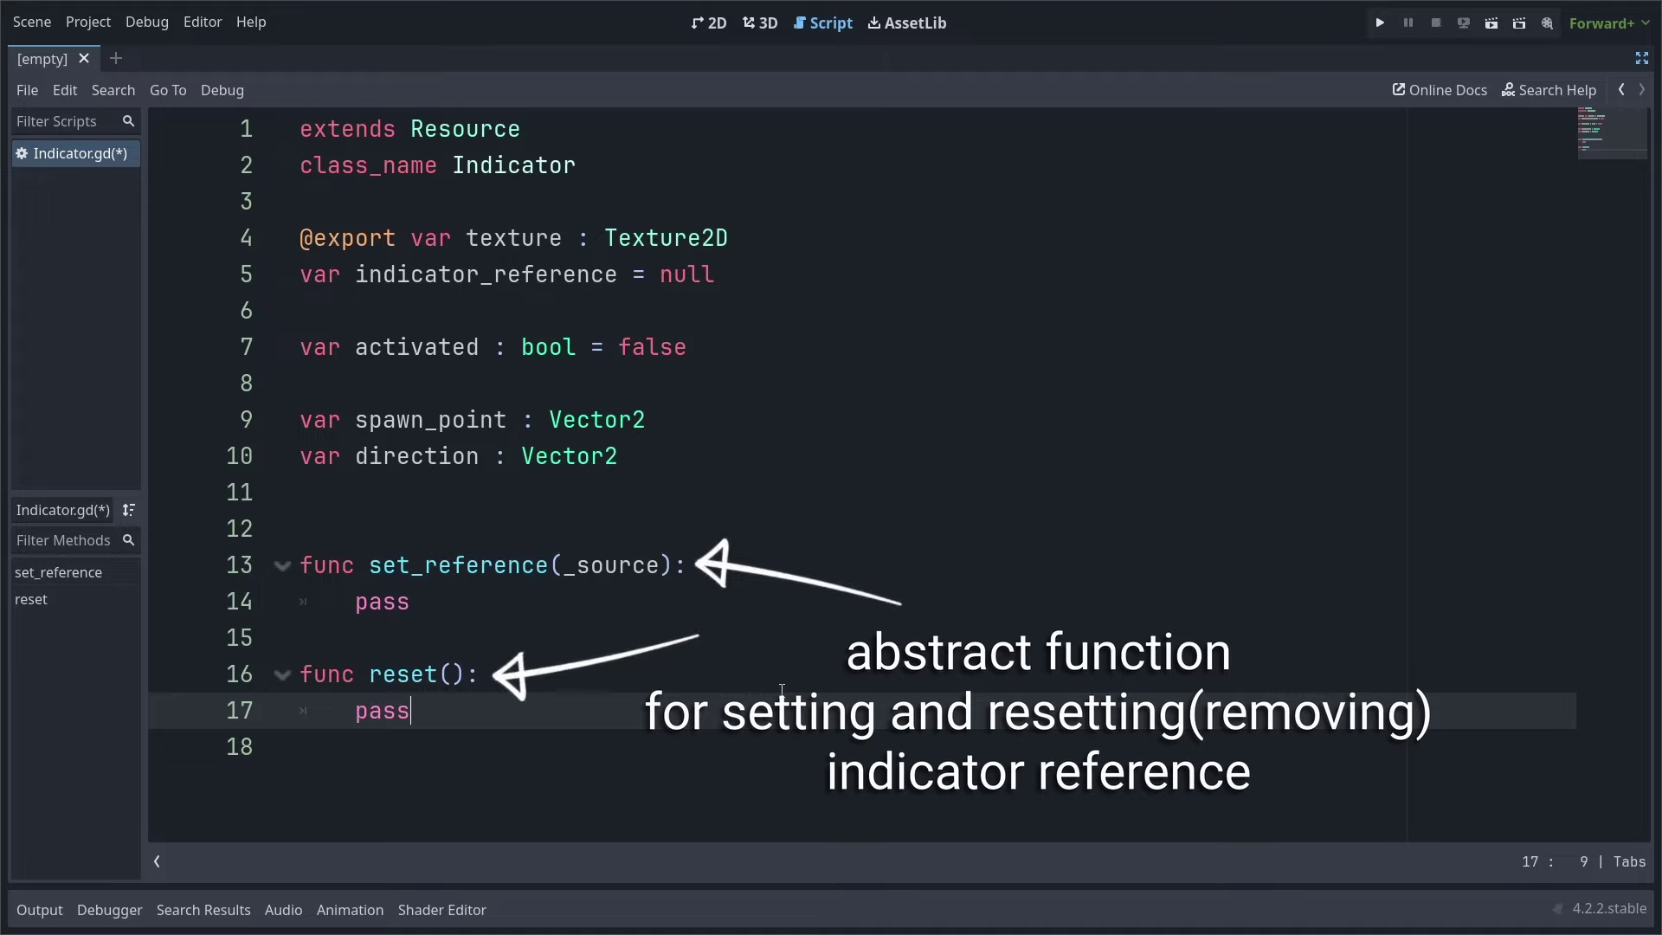
{"action": "left_click", "coordinate": [352, 505]}
{"action": "key", "text": "Return"}
{"action": "type", "text": "func update(_source, _mouse_position, _delta): \tpass"}
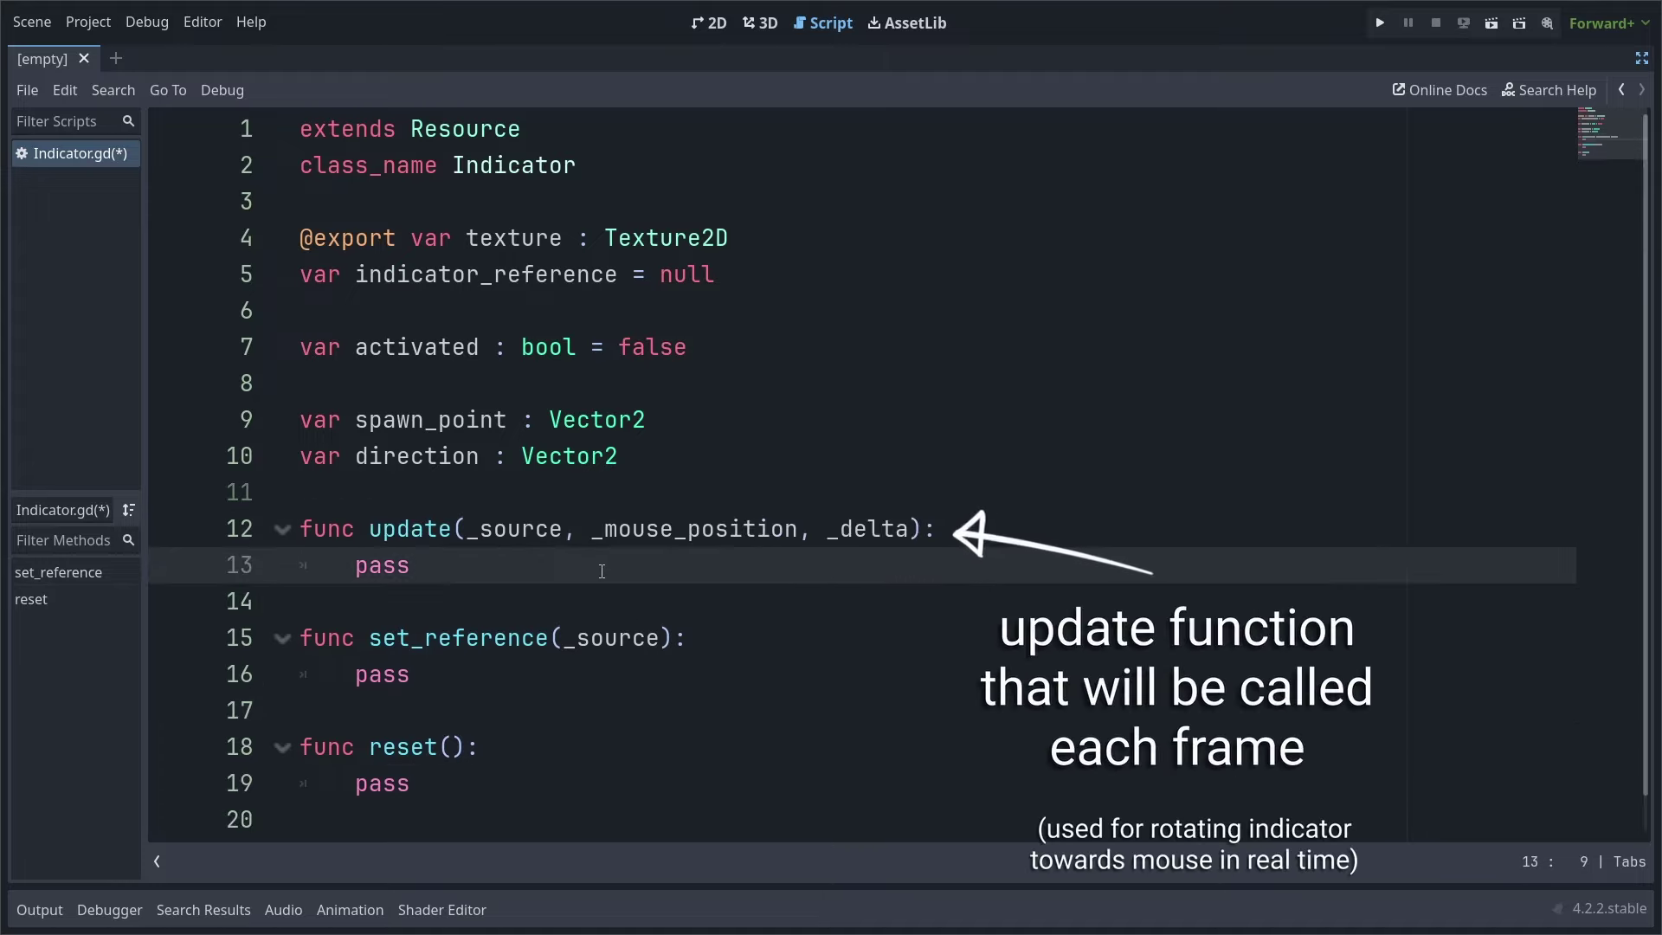
{"action": "key", "text": "ctrl+s"}
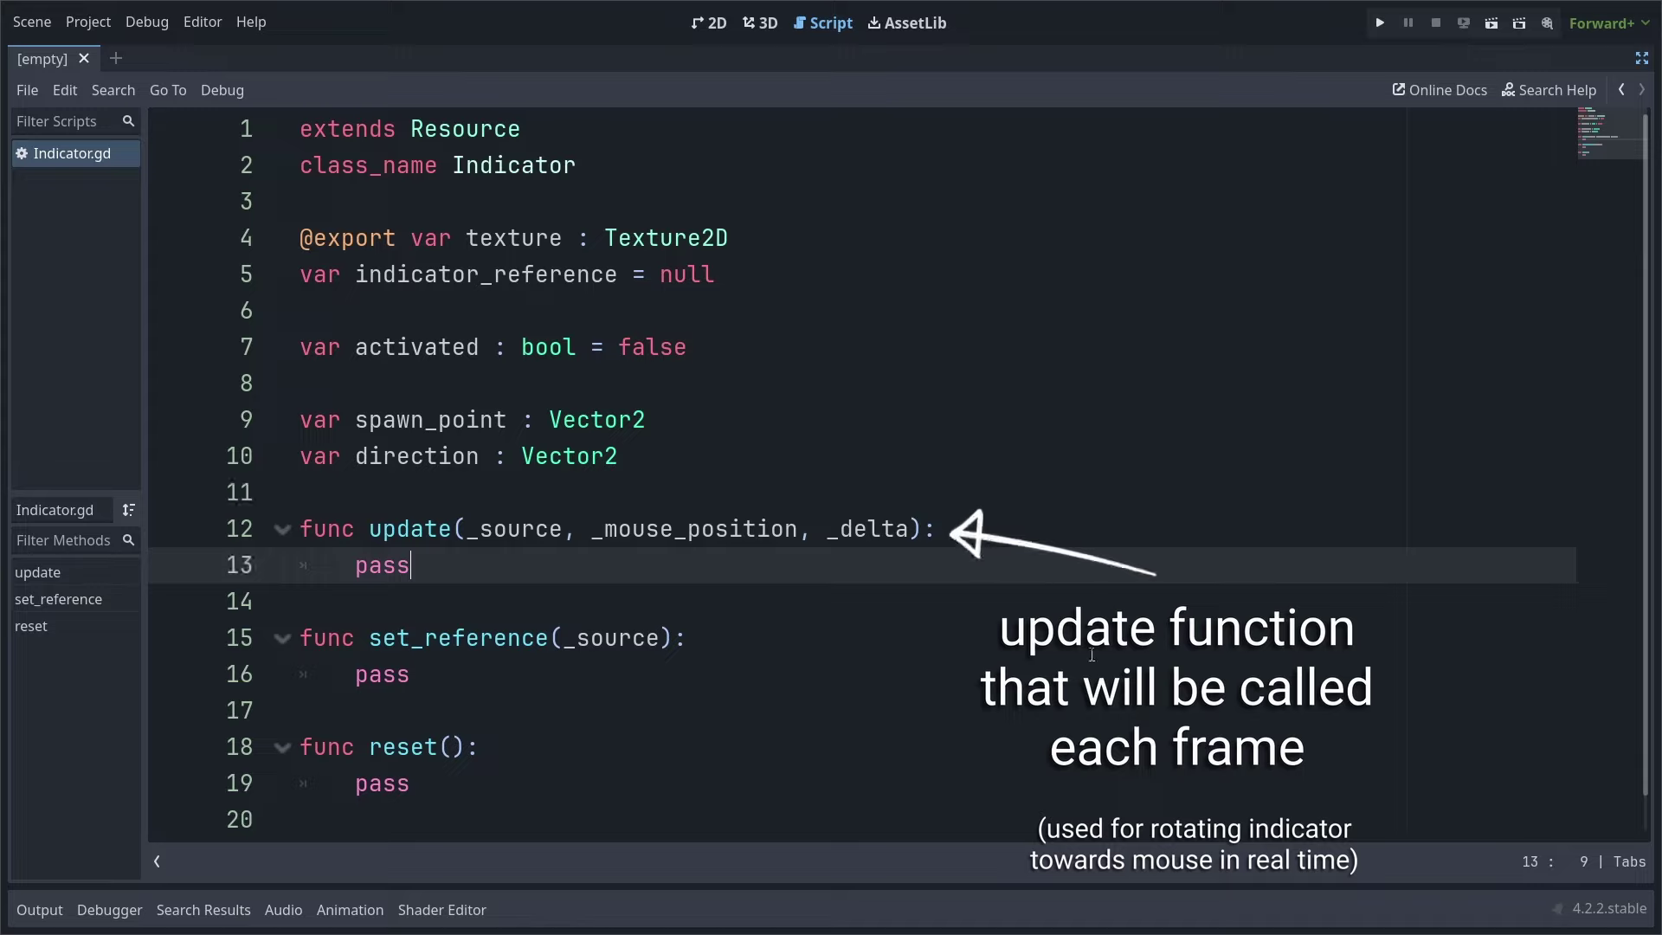
Create PointingIndicator.gd in the scenes folder inheriting Indicator, declaring class_name PointingIndicator.
{"action": "left_click", "coordinate": [26, 91]}
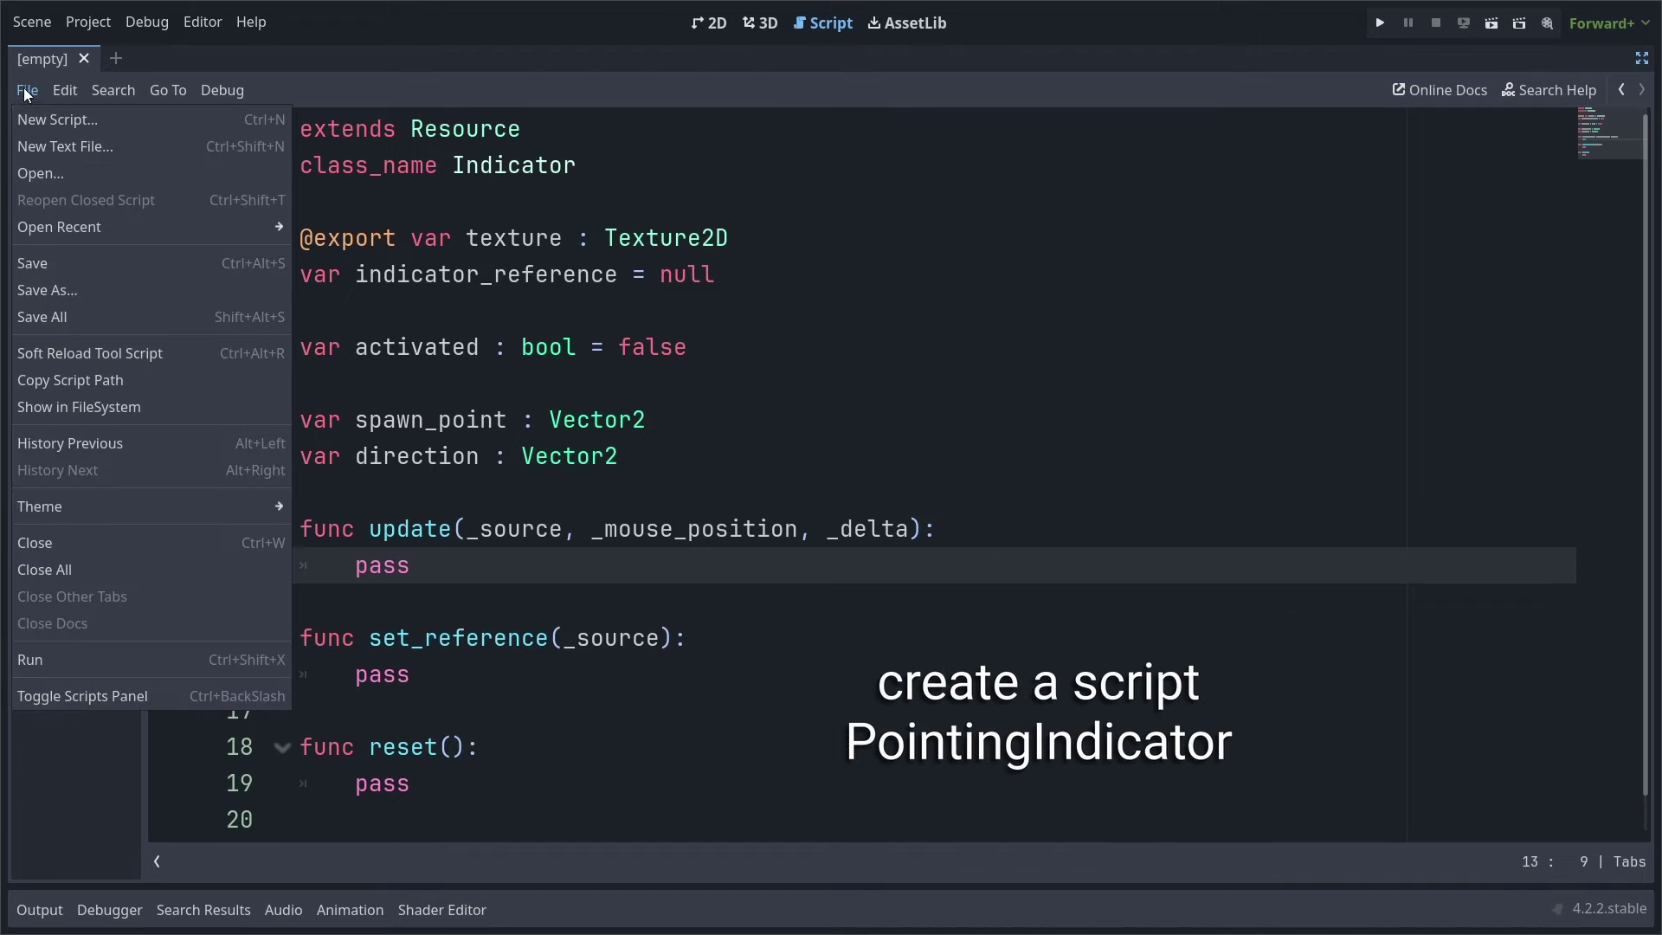
{"action": "left_click", "coordinate": [51, 119]}
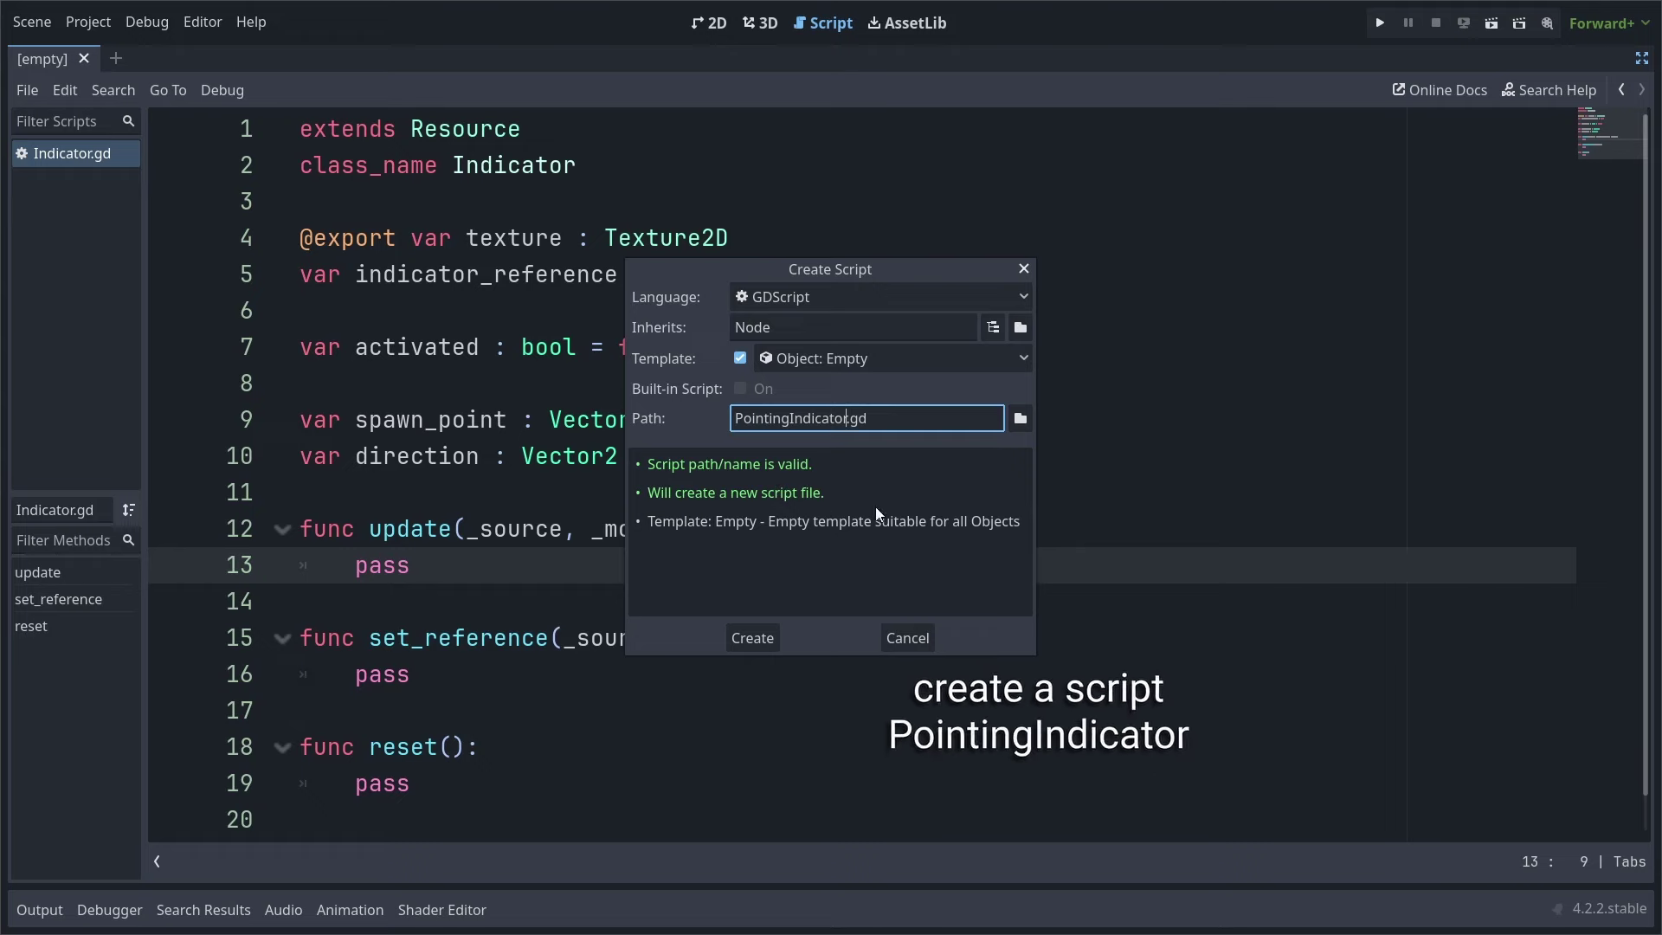
{"action": "left_click", "coordinate": [990, 324]}
{"action": "type", "text": "indica"}
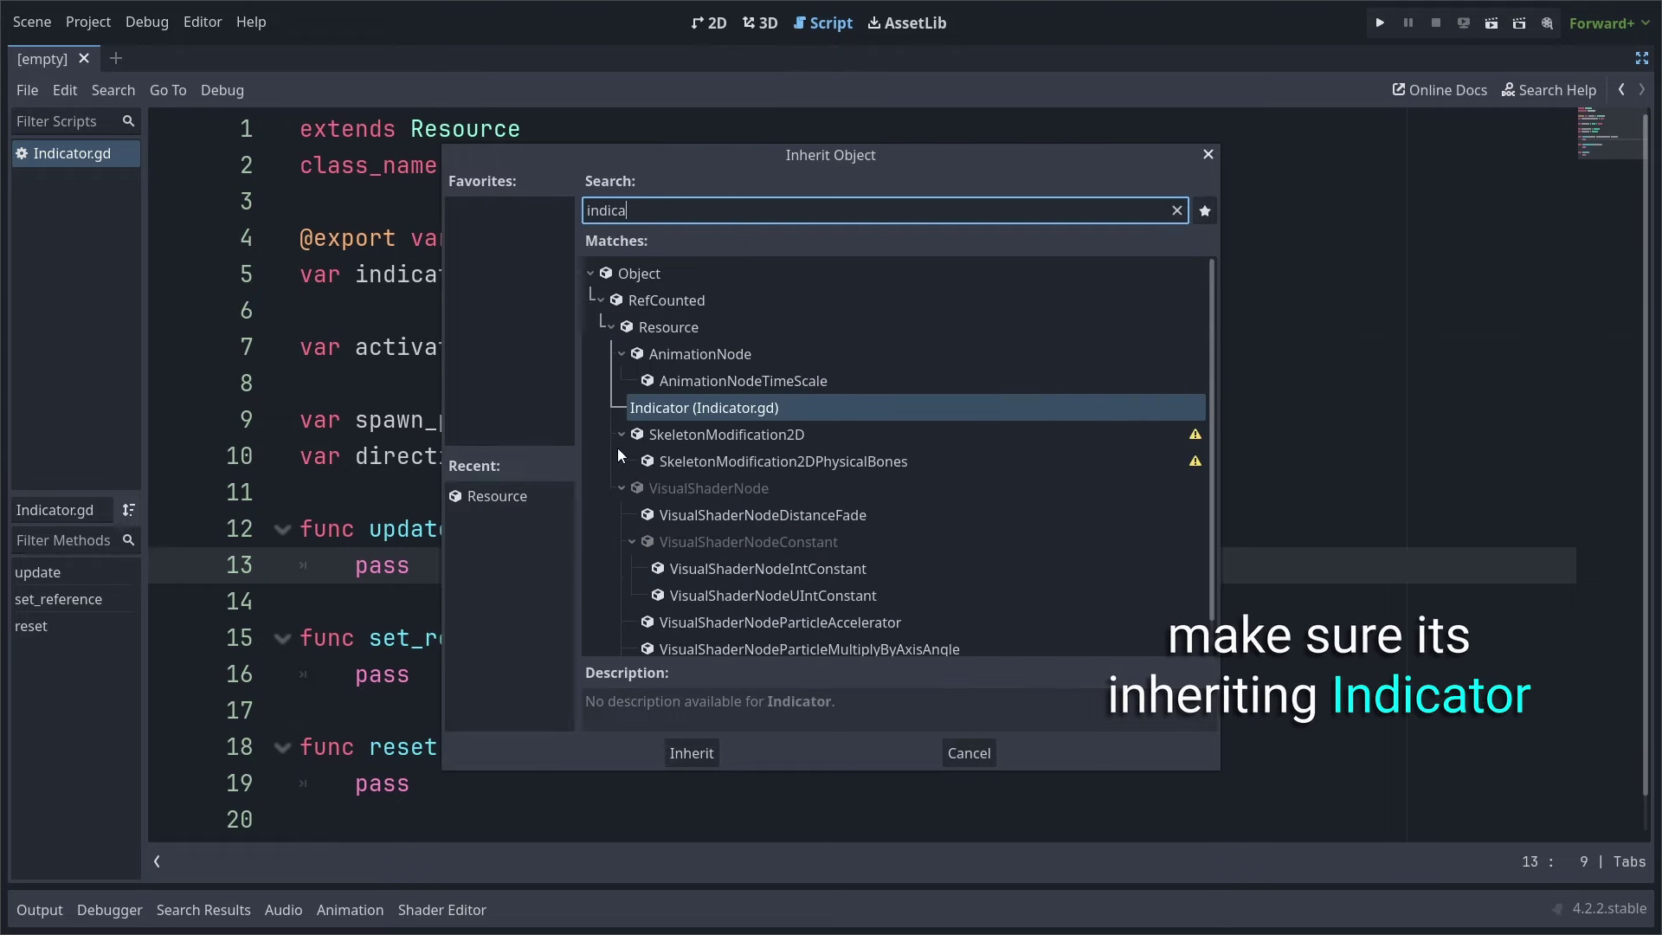
{"action": "left_click", "coordinate": [692, 752]}
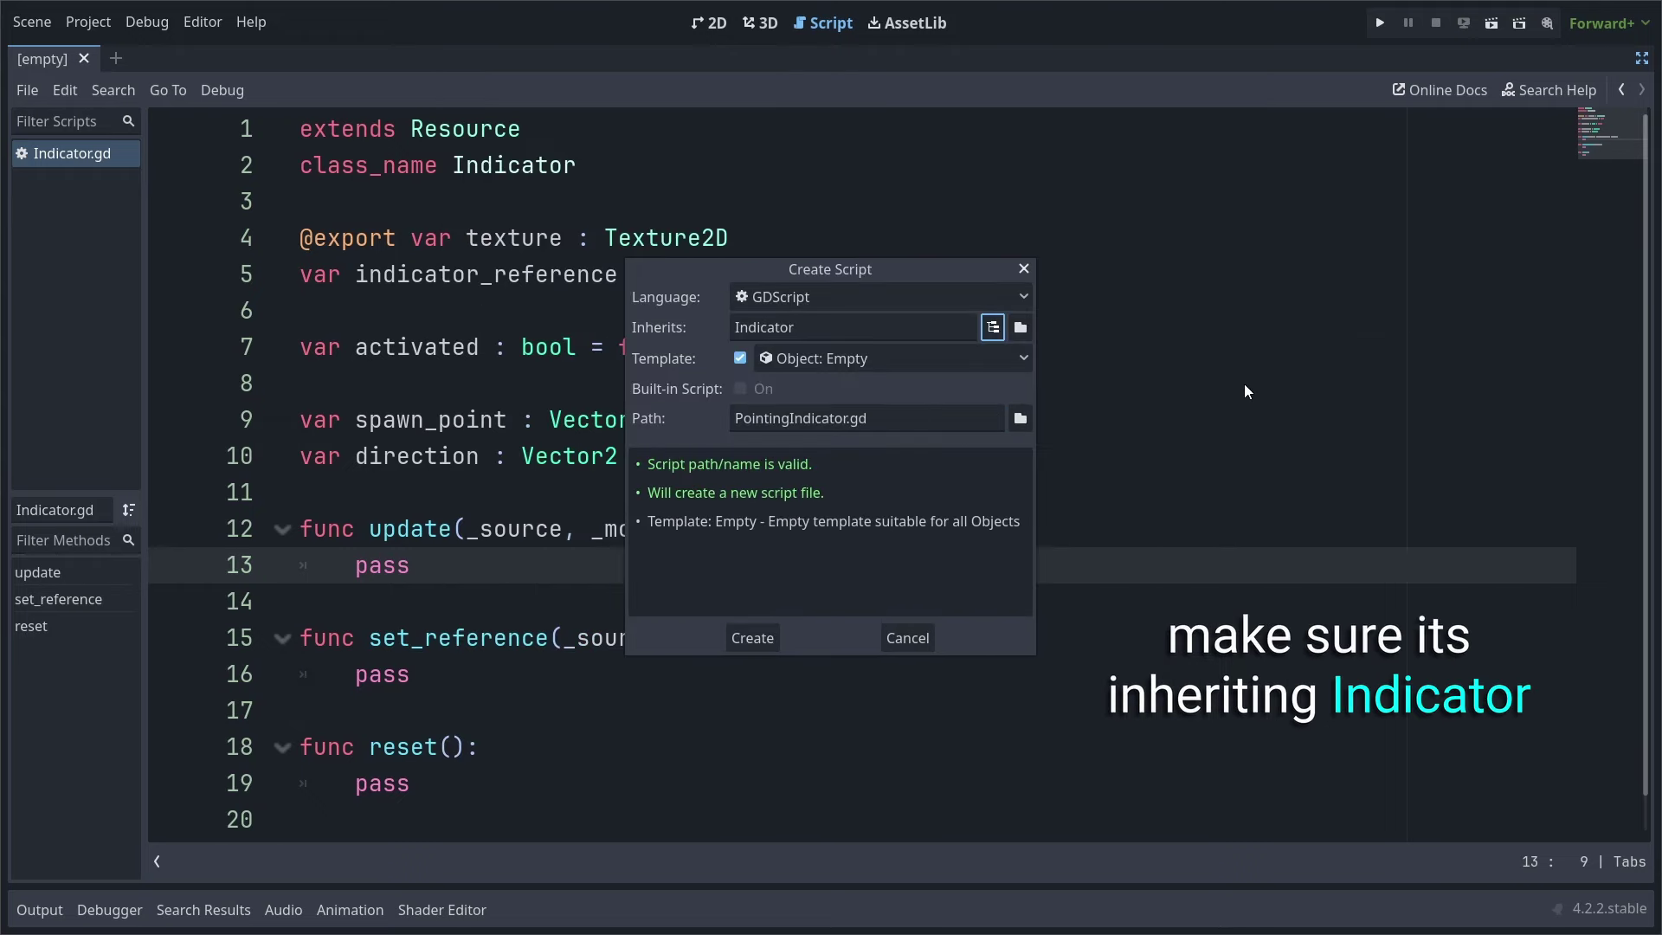
{"action": "left_click", "coordinate": [1019, 418]}
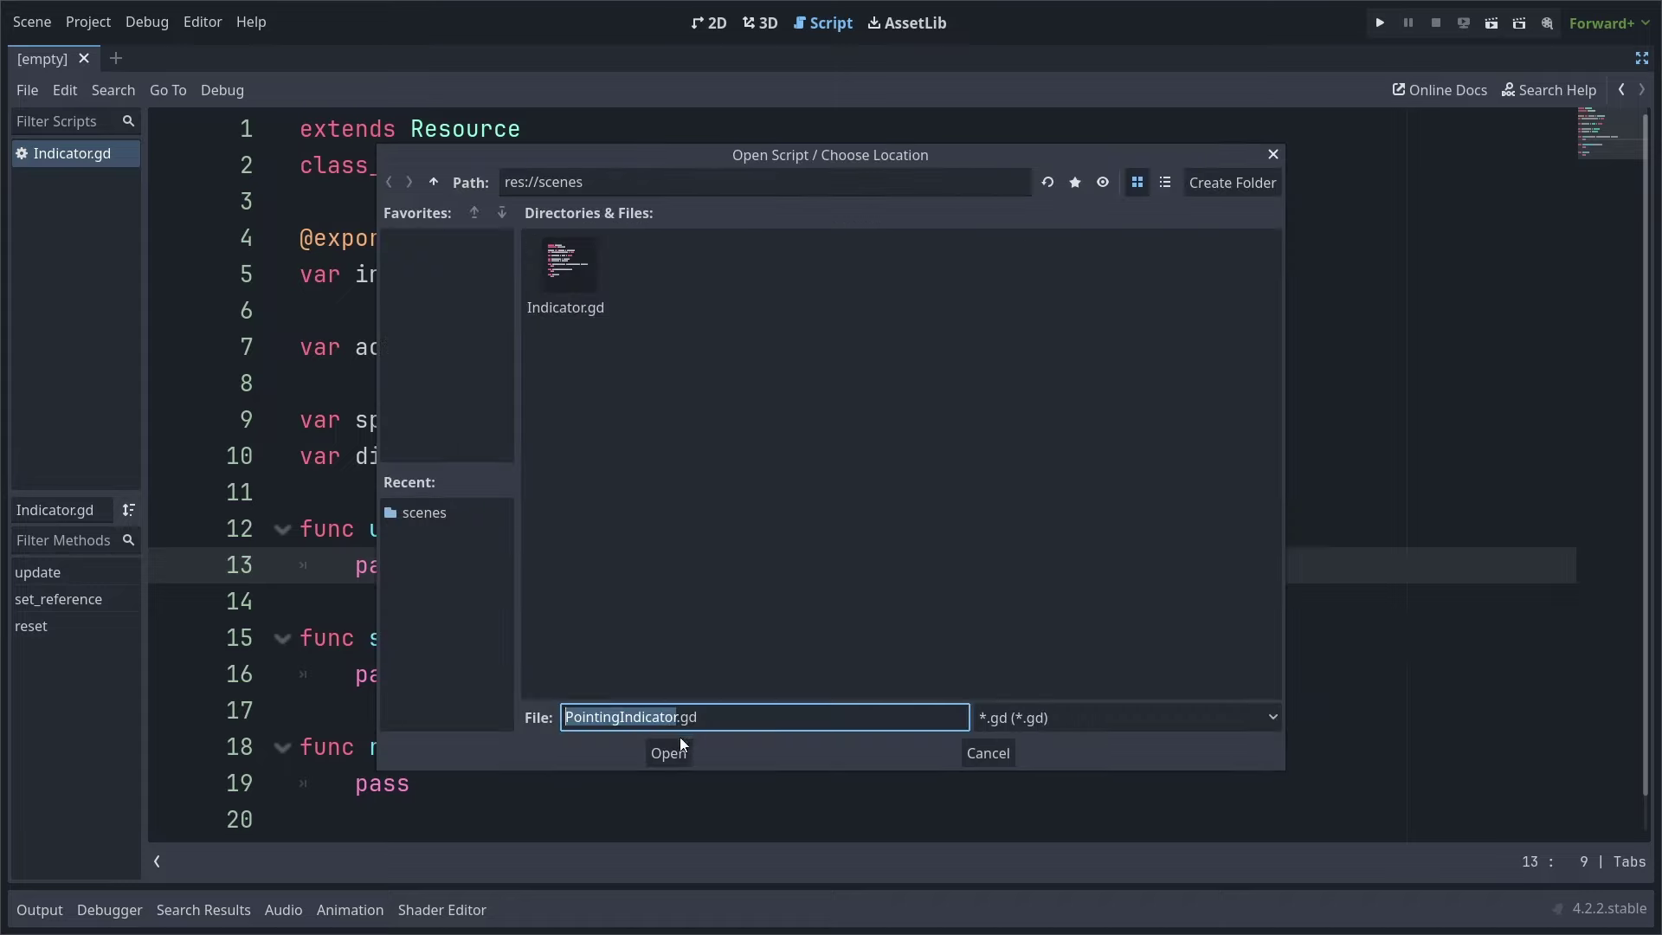
{"action": "left_click", "coordinate": [678, 737]}
{"action": "key", "text": "Return"}
{"action": "type", "text": "class_name PointingIndicator"}
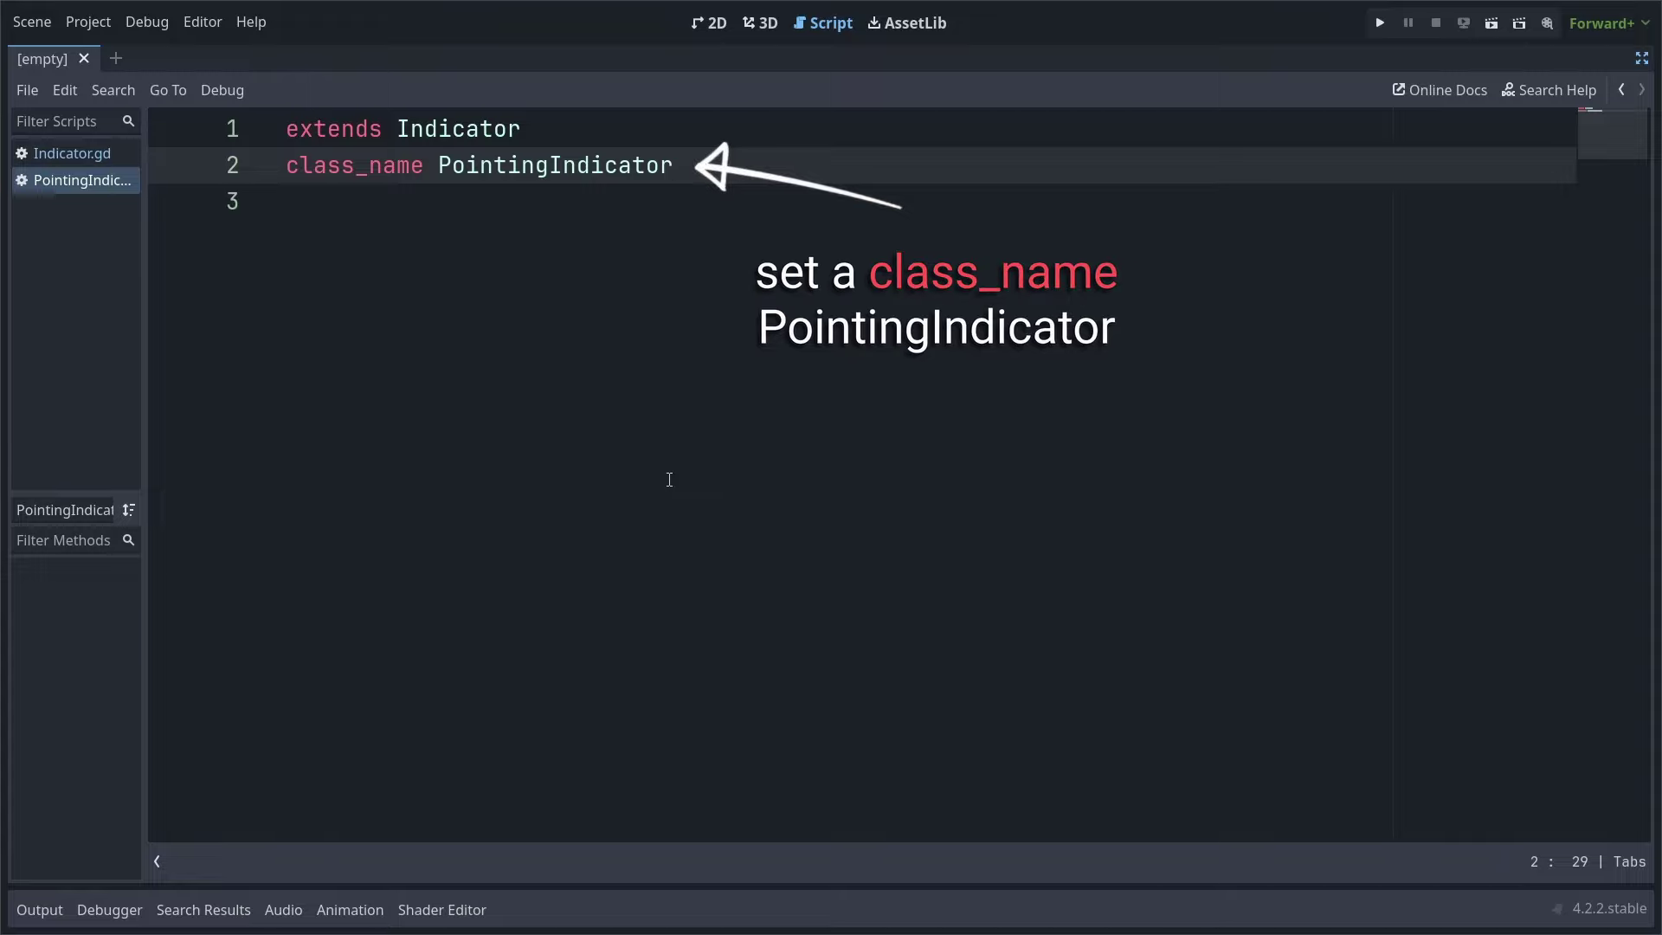
Write set_reference: return if a reference exists, otherwise add a textured Sprite2D and set activated = true.
{"action": "key", "text": "Return"}
{"action": "key", "text": "Return"}
{"action": "key", "text": "Return"}
{"action": "type", "text": "func set_reference(source): if indicator_reference != null: return"}
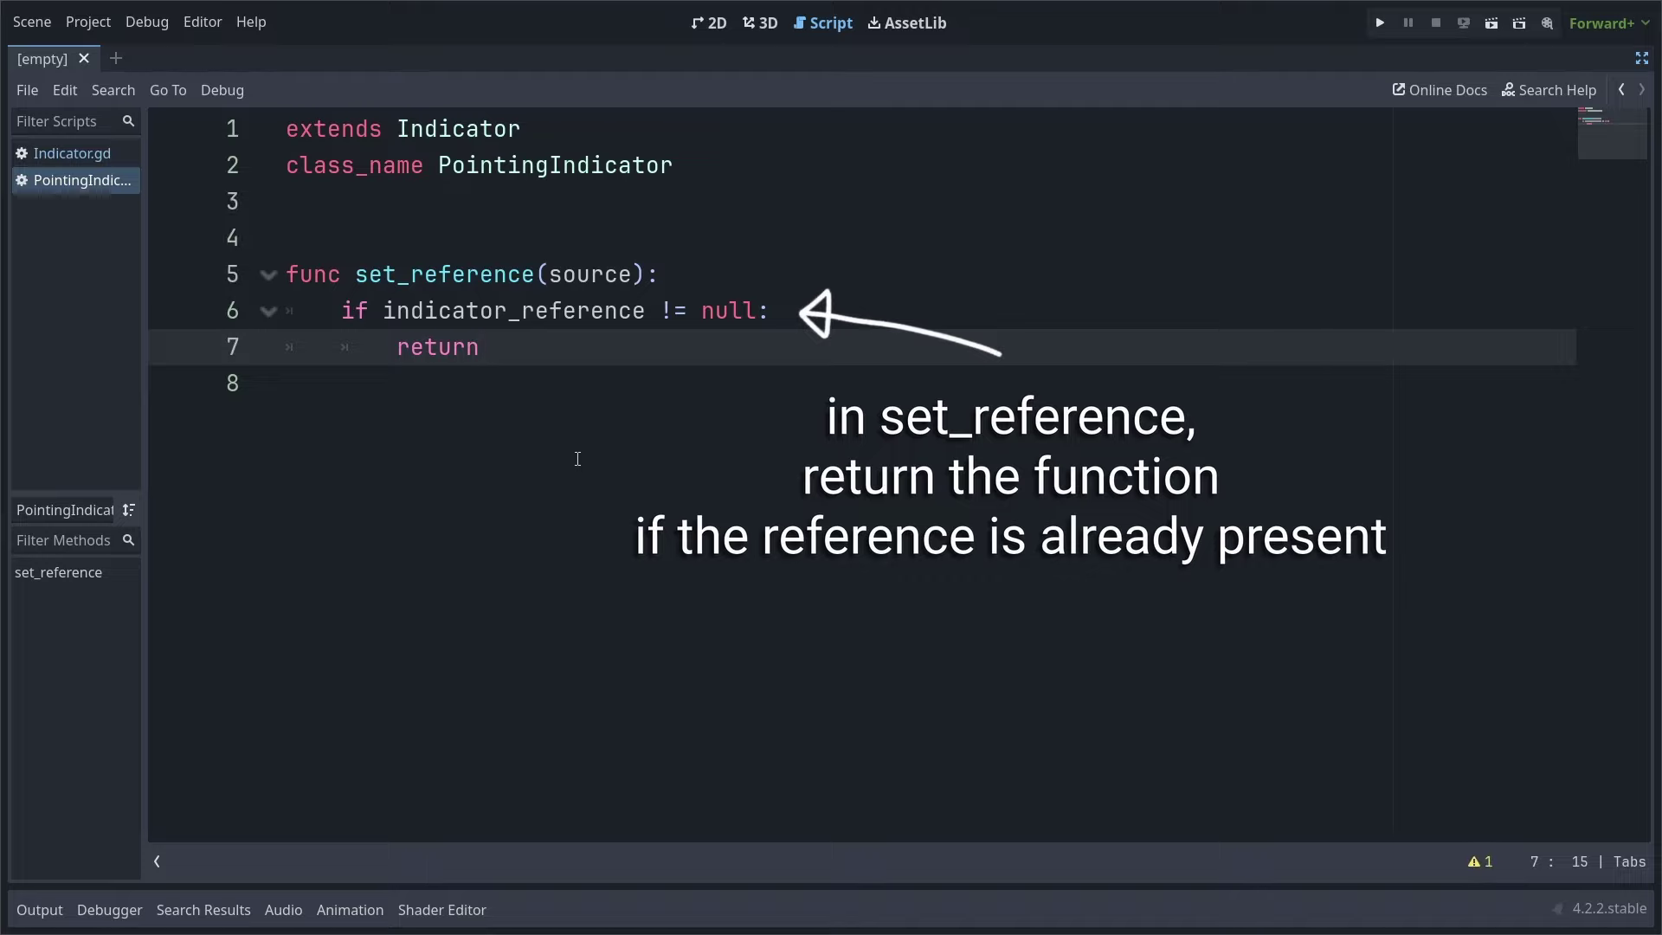
{"action": "key", "text": "Return"}
{"action": "key", "text": "Return"}
{"action": "type", "text": "var sprite_reference = Sprite2D.new() sprite_reference.texture = texture indicator_reference = sprite_reference source.add_child(sprite_reference)"}
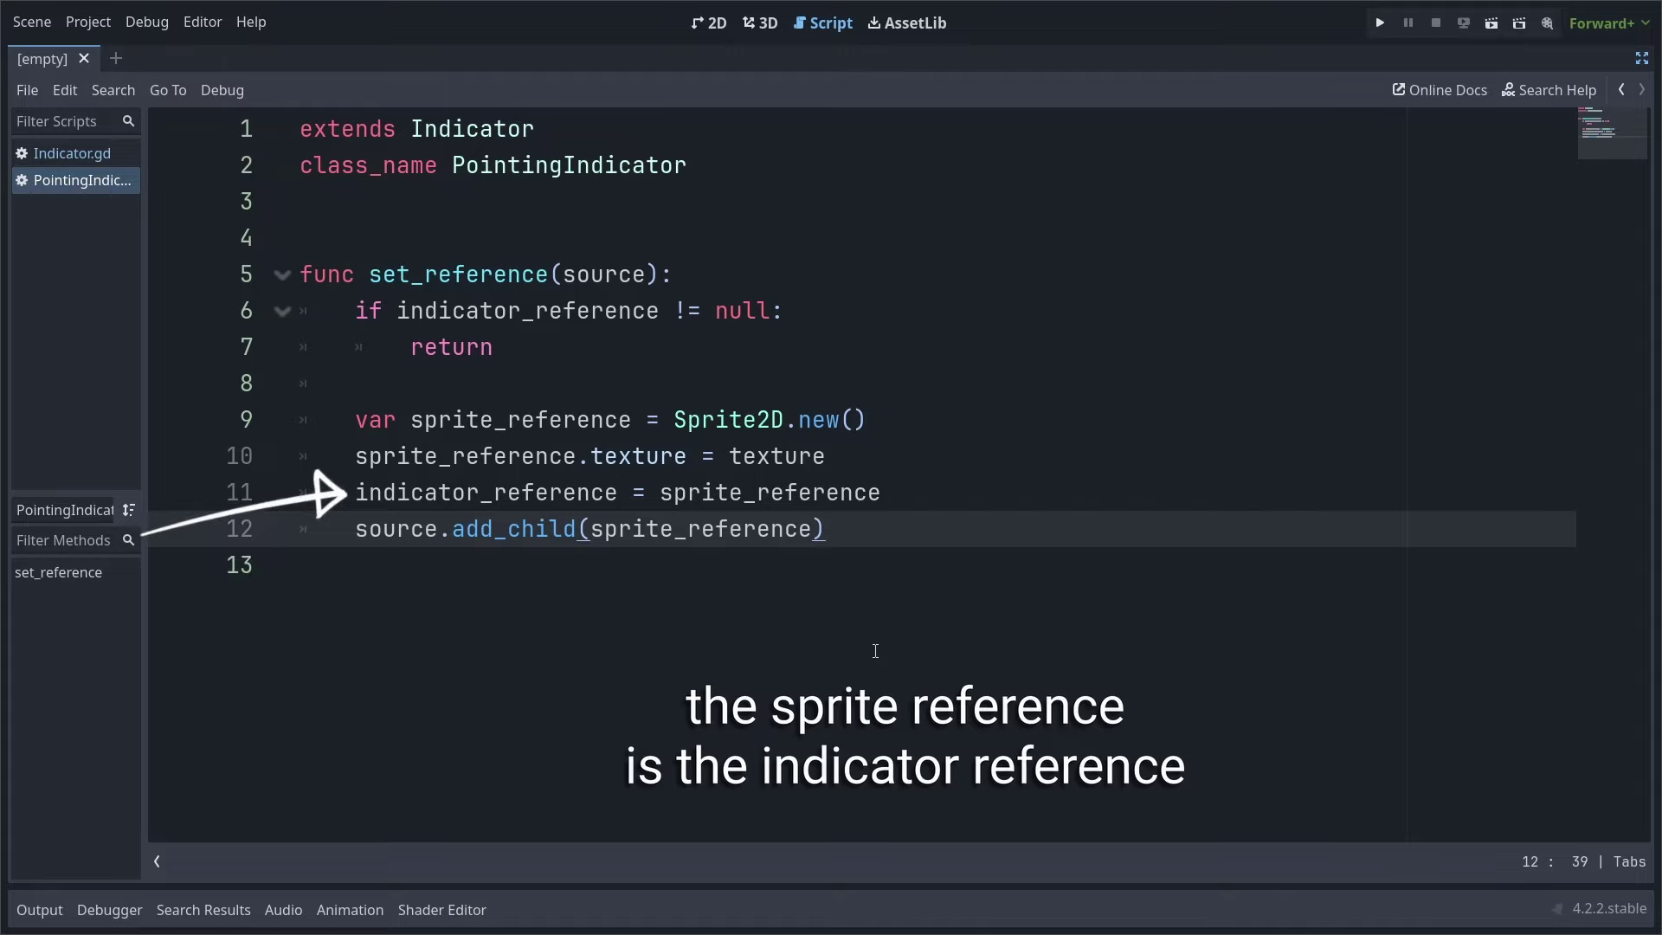
{"action": "key", "text": "Return"}
{"action": "key", "text": "Return"}
{"action": "type", "text": "activated = true"}
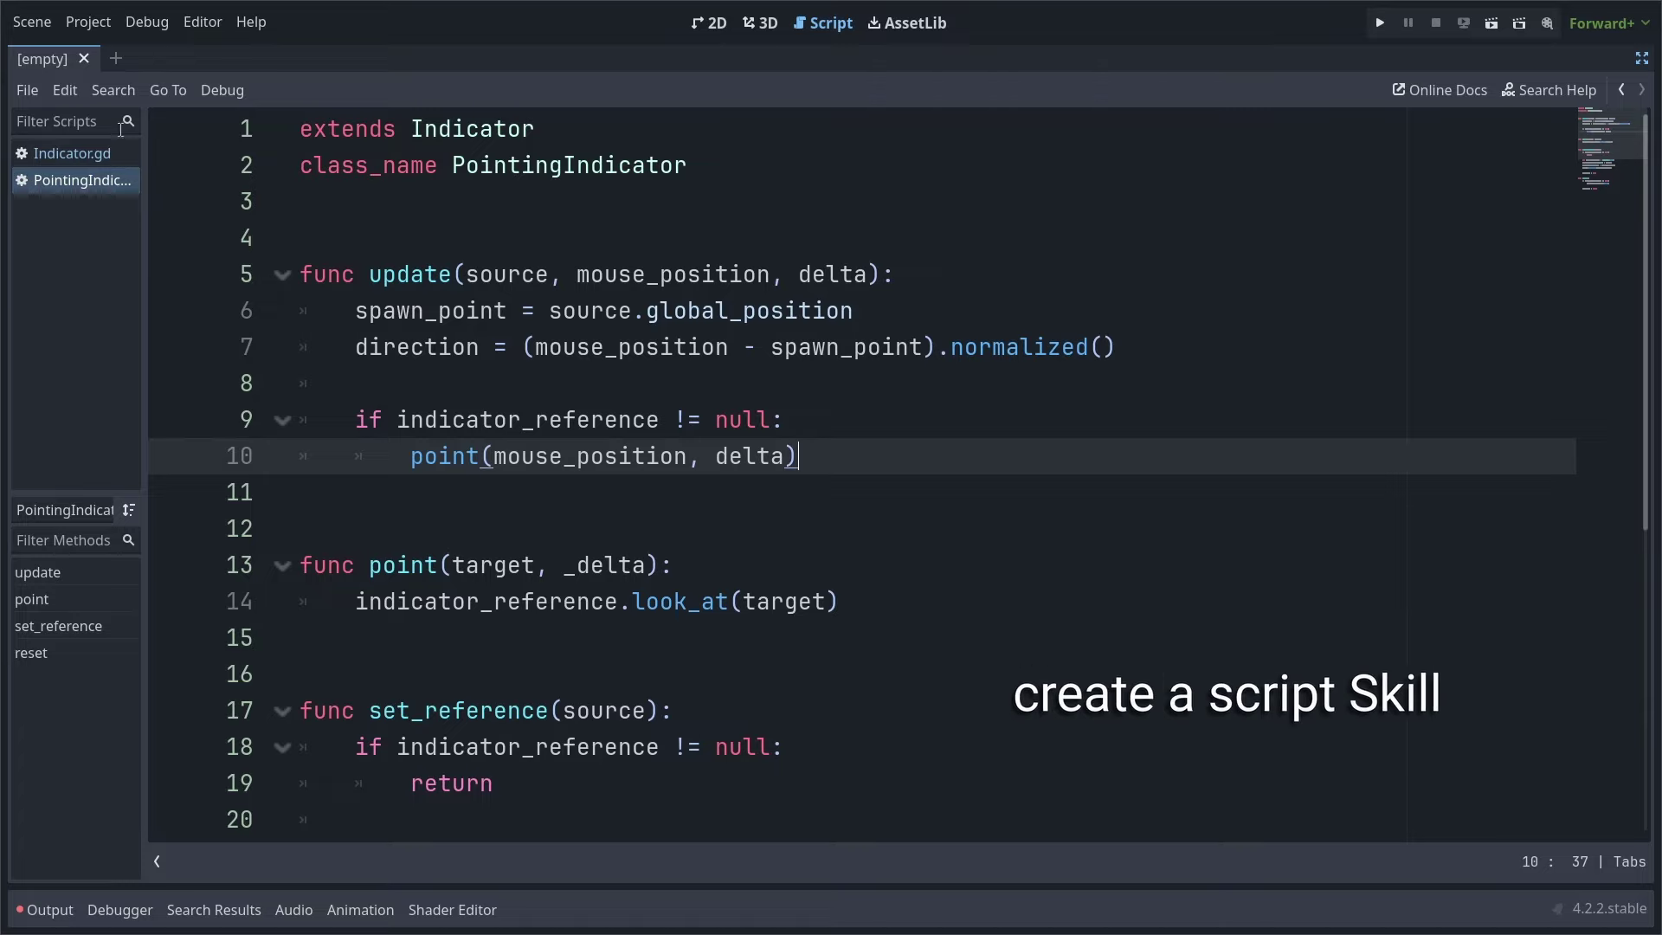
Create Skill.gd in the scenes folder inheriting Resource, with class_name Skill on line 2.
{"action": "left_click", "coordinate": [27, 91]}
{"action": "left_click", "coordinate": [107, 113]}
{"action": "type", "text": "Skill.gd"}
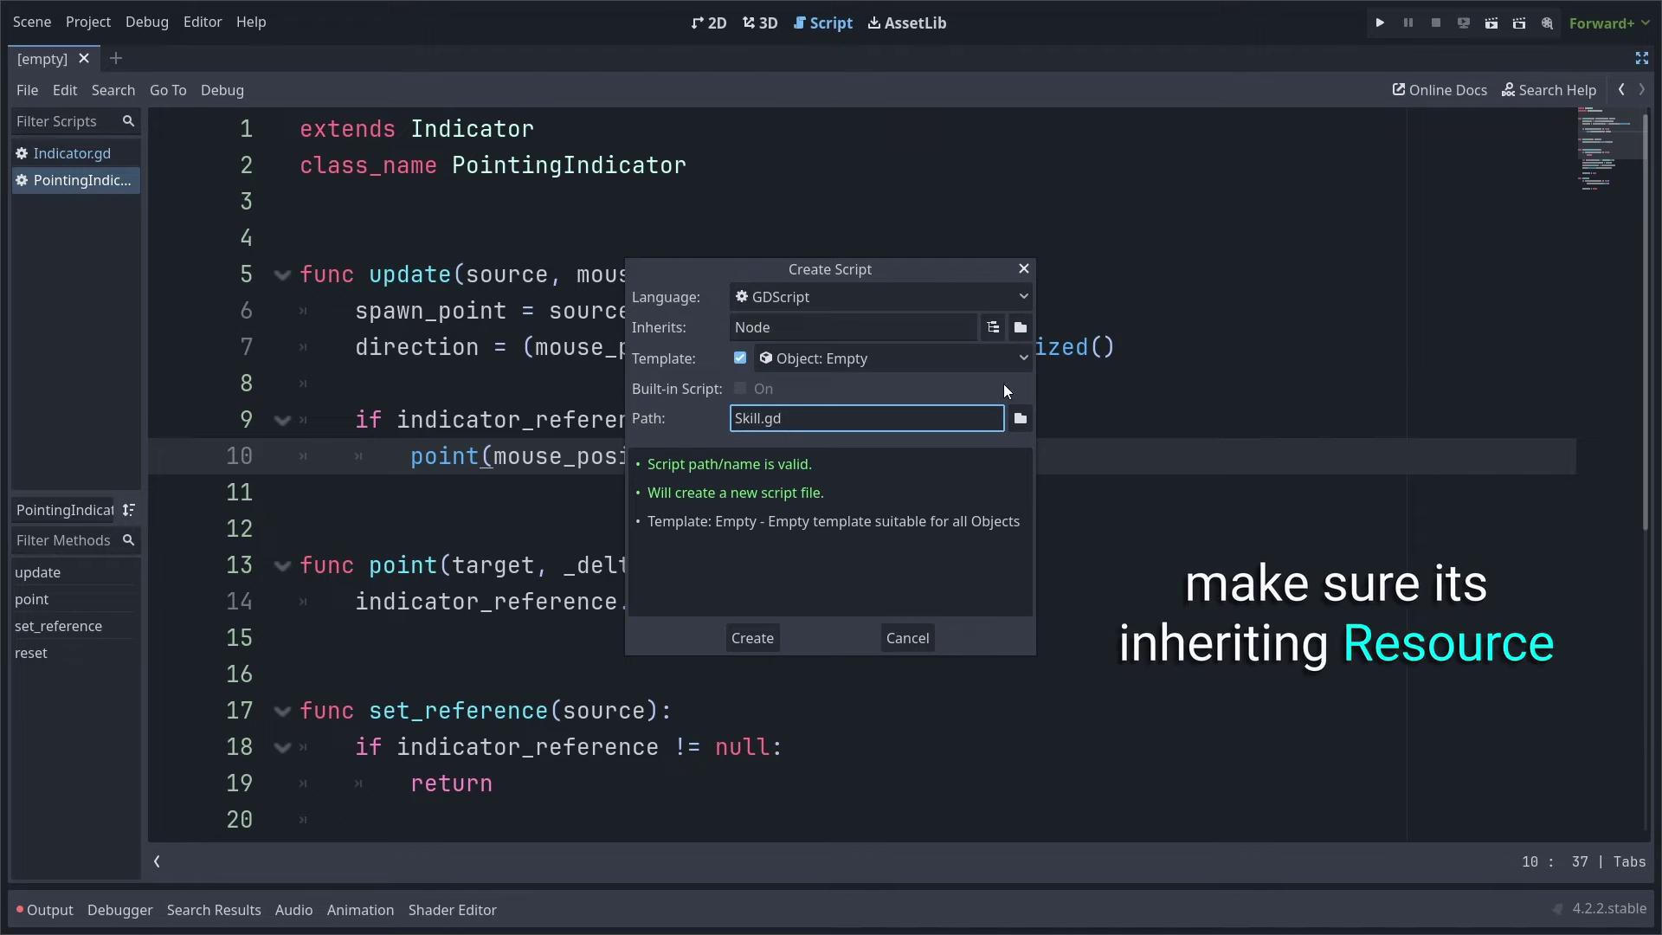
{"action": "left_click", "coordinate": [993, 327]}
{"action": "type", "text": "resou"}
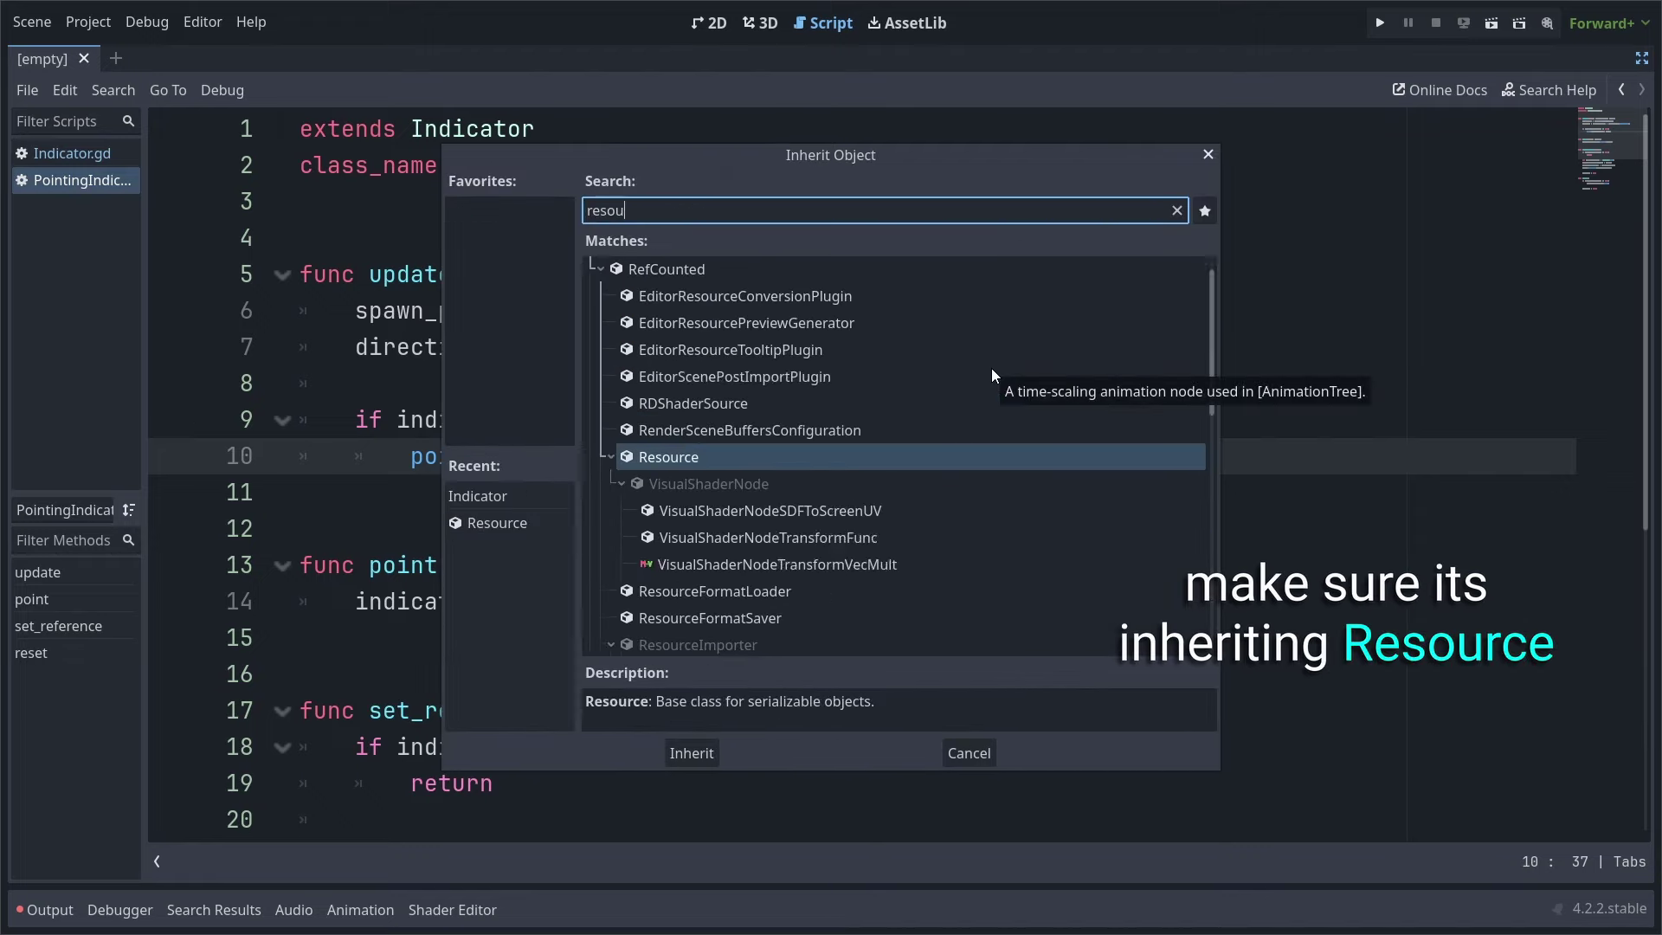
{"action": "type", "text": "rce"}
{"action": "key", "text": "Return"}
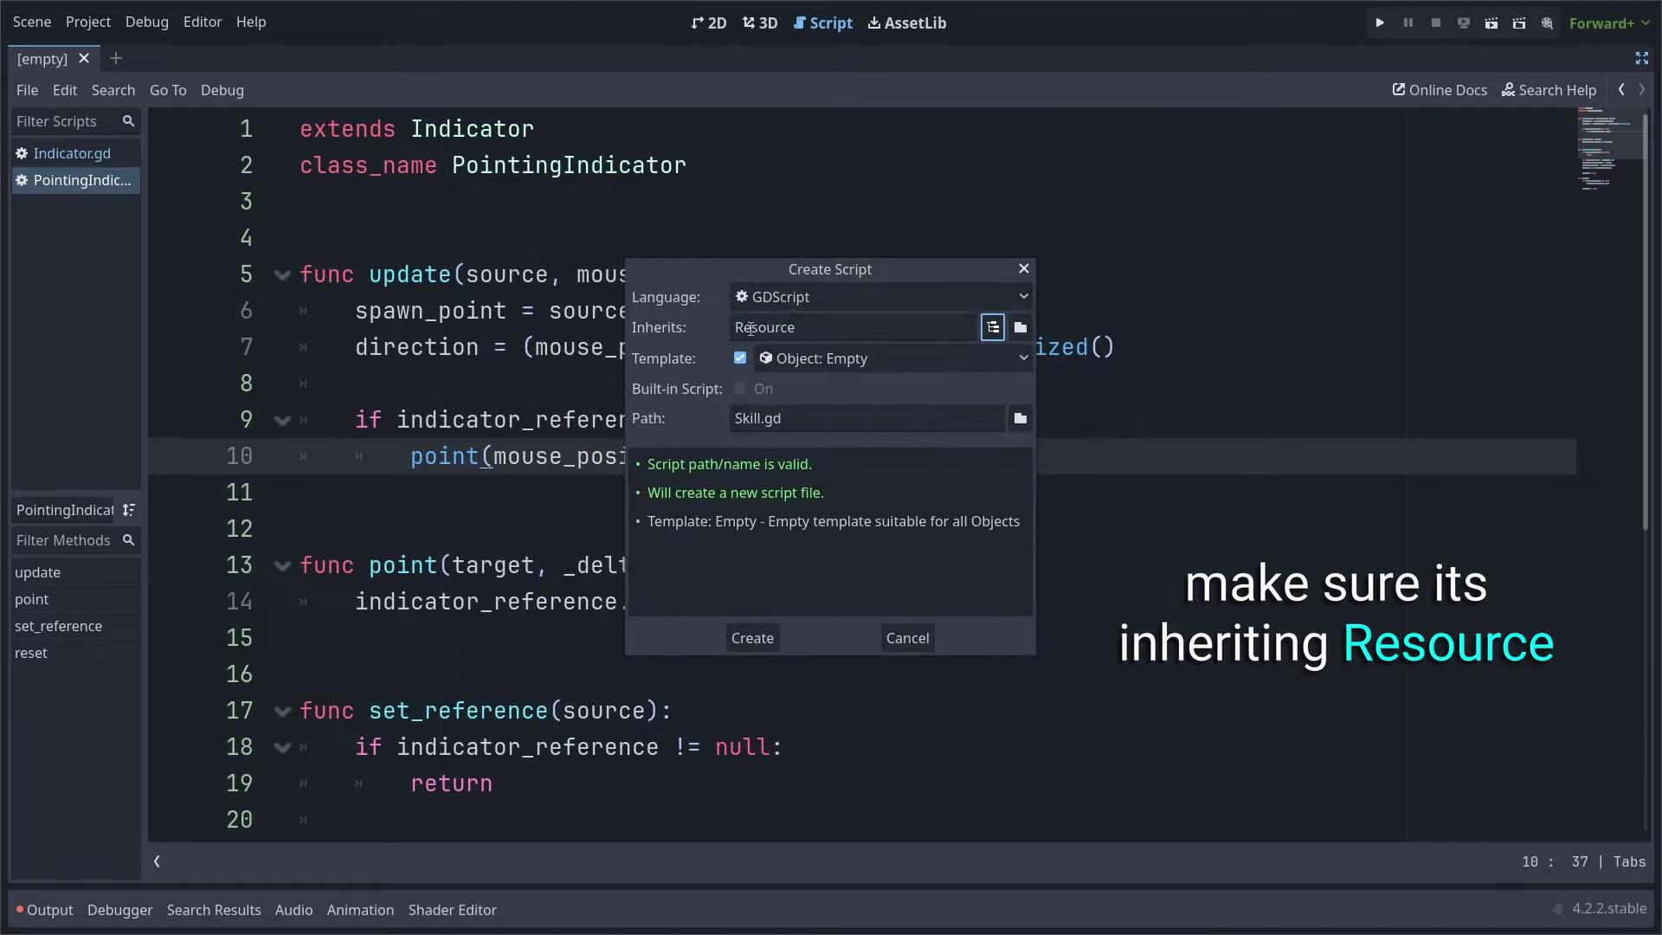
{"action": "left_click", "coordinate": [1020, 418]}
{"action": "key", "text": "Return"}
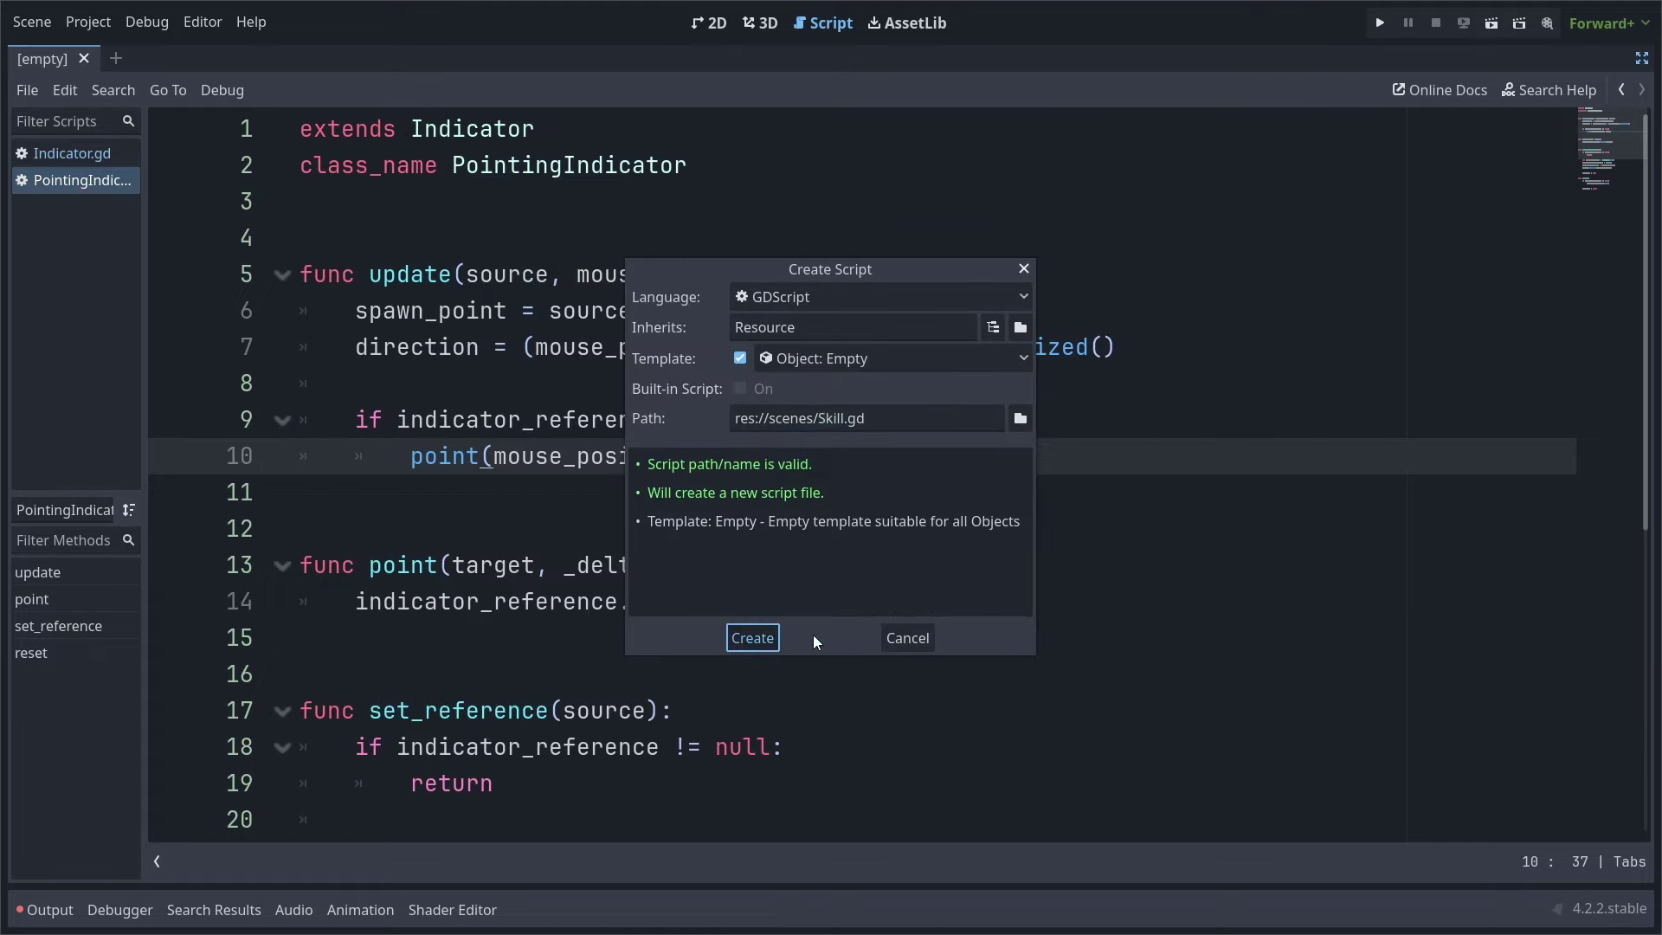
{"action": "left_click", "coordinate": [757, 635]}
{"action": "type", "text": "class_name Skill"}
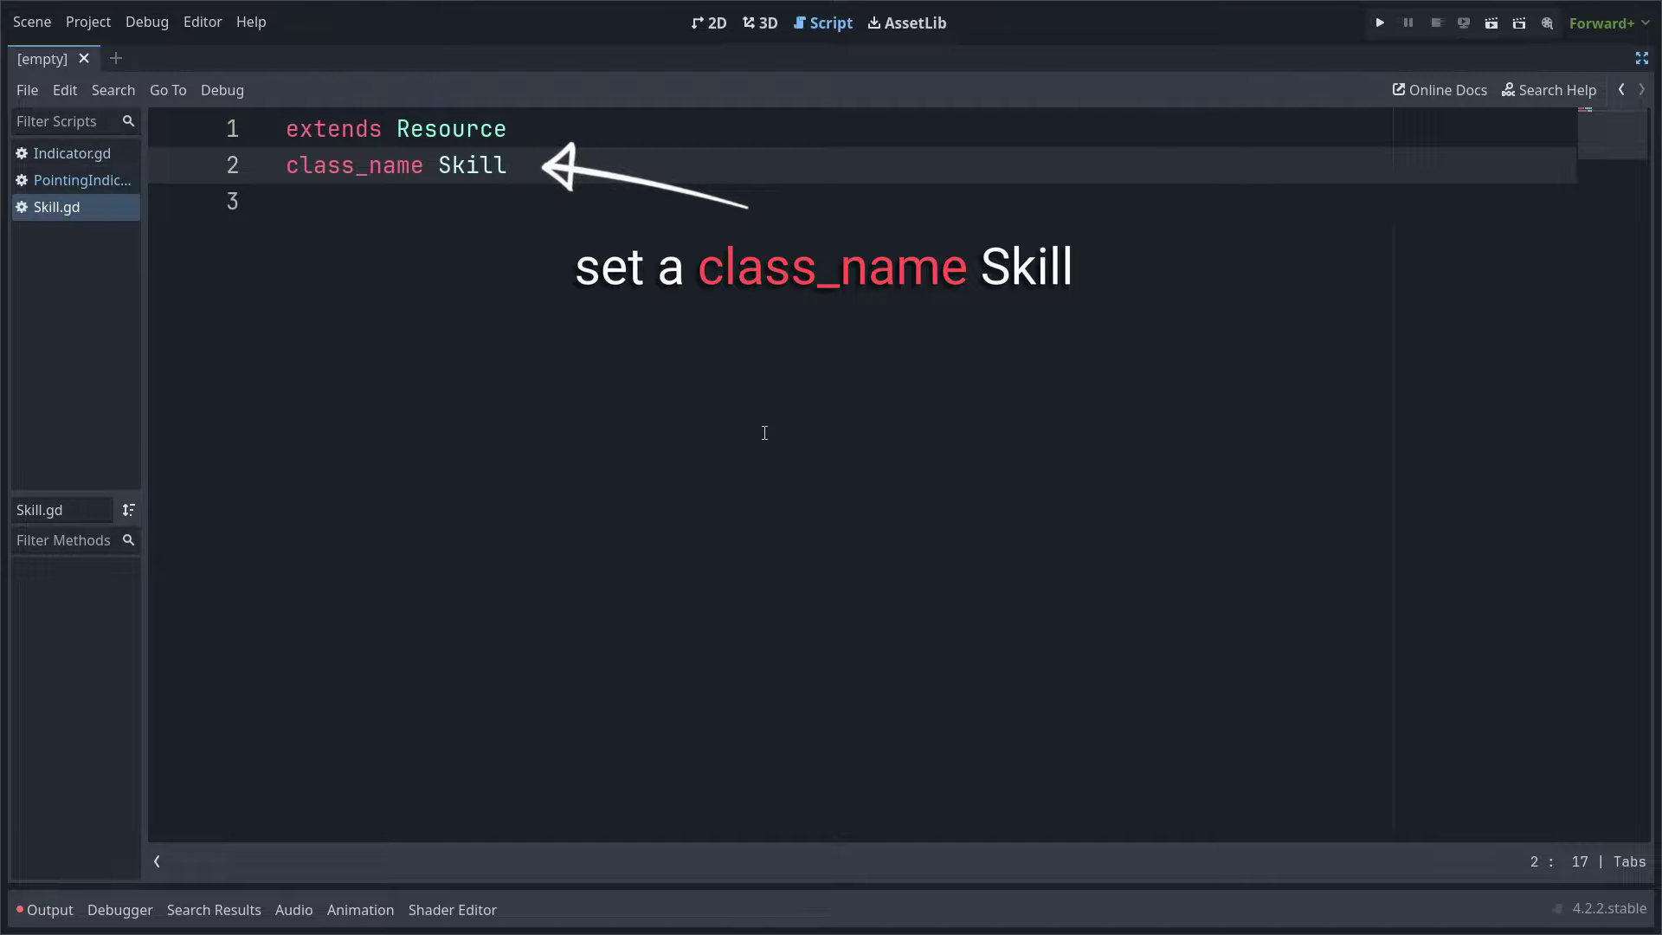
{"action": "key", "text": "Return"}
{"action": "key", "text": "Return"}
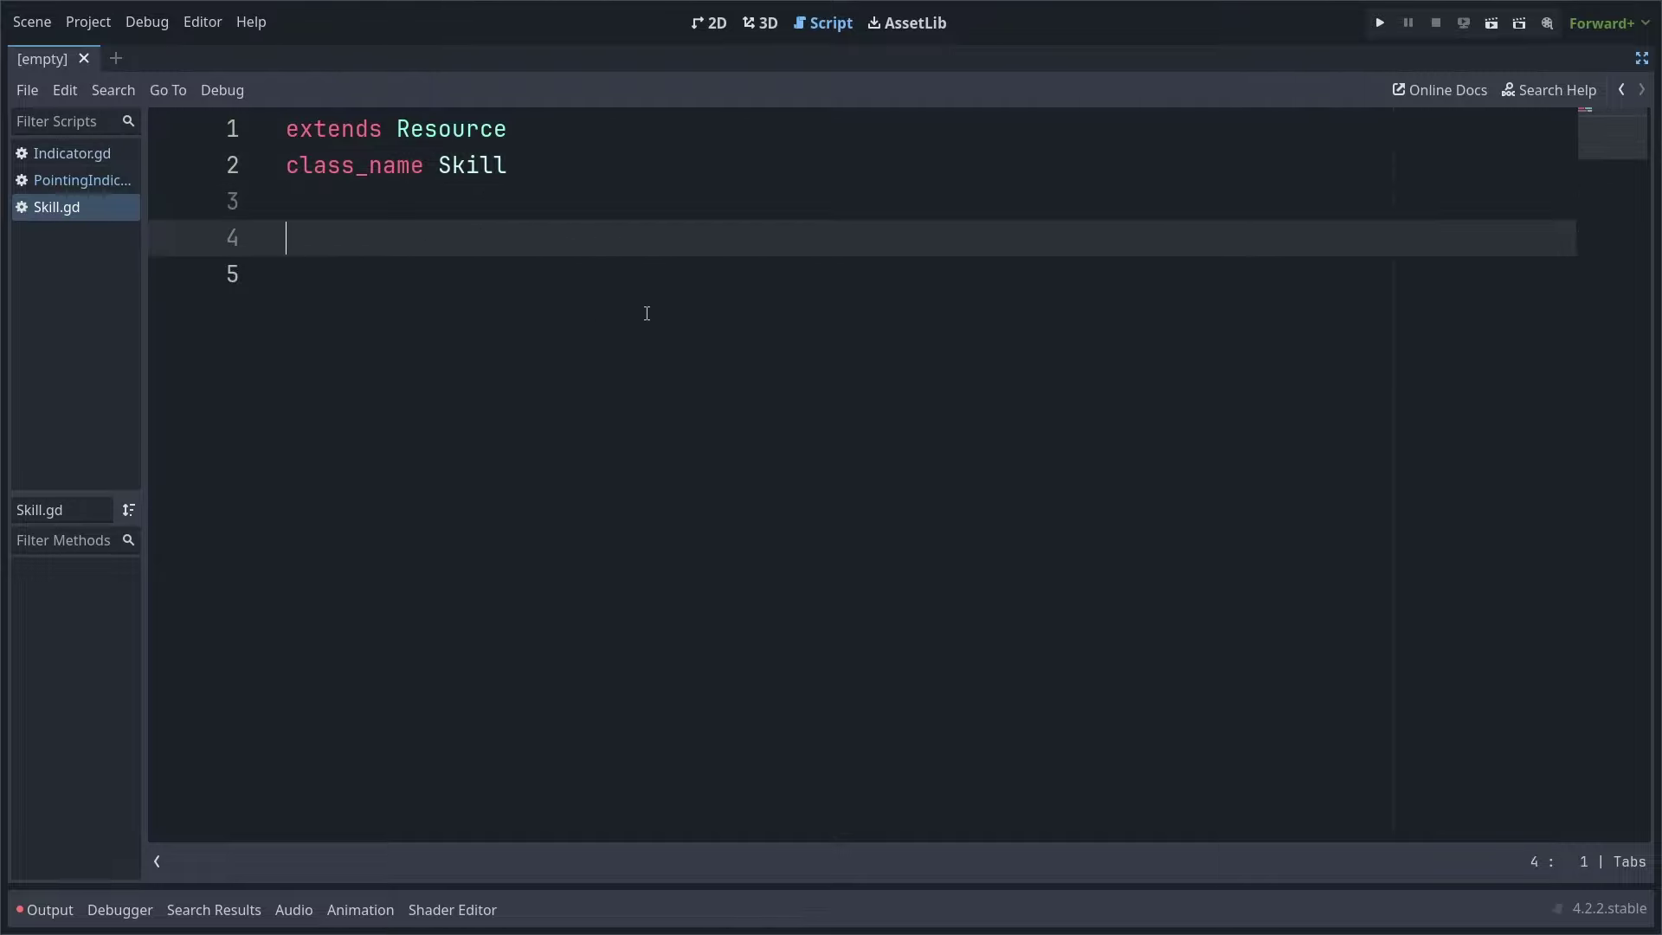
{"action": "type", "text": "@export var title : String @export var indicator : Indicator @export var projectile_name : String @export var projectile_node : PackedScene"}
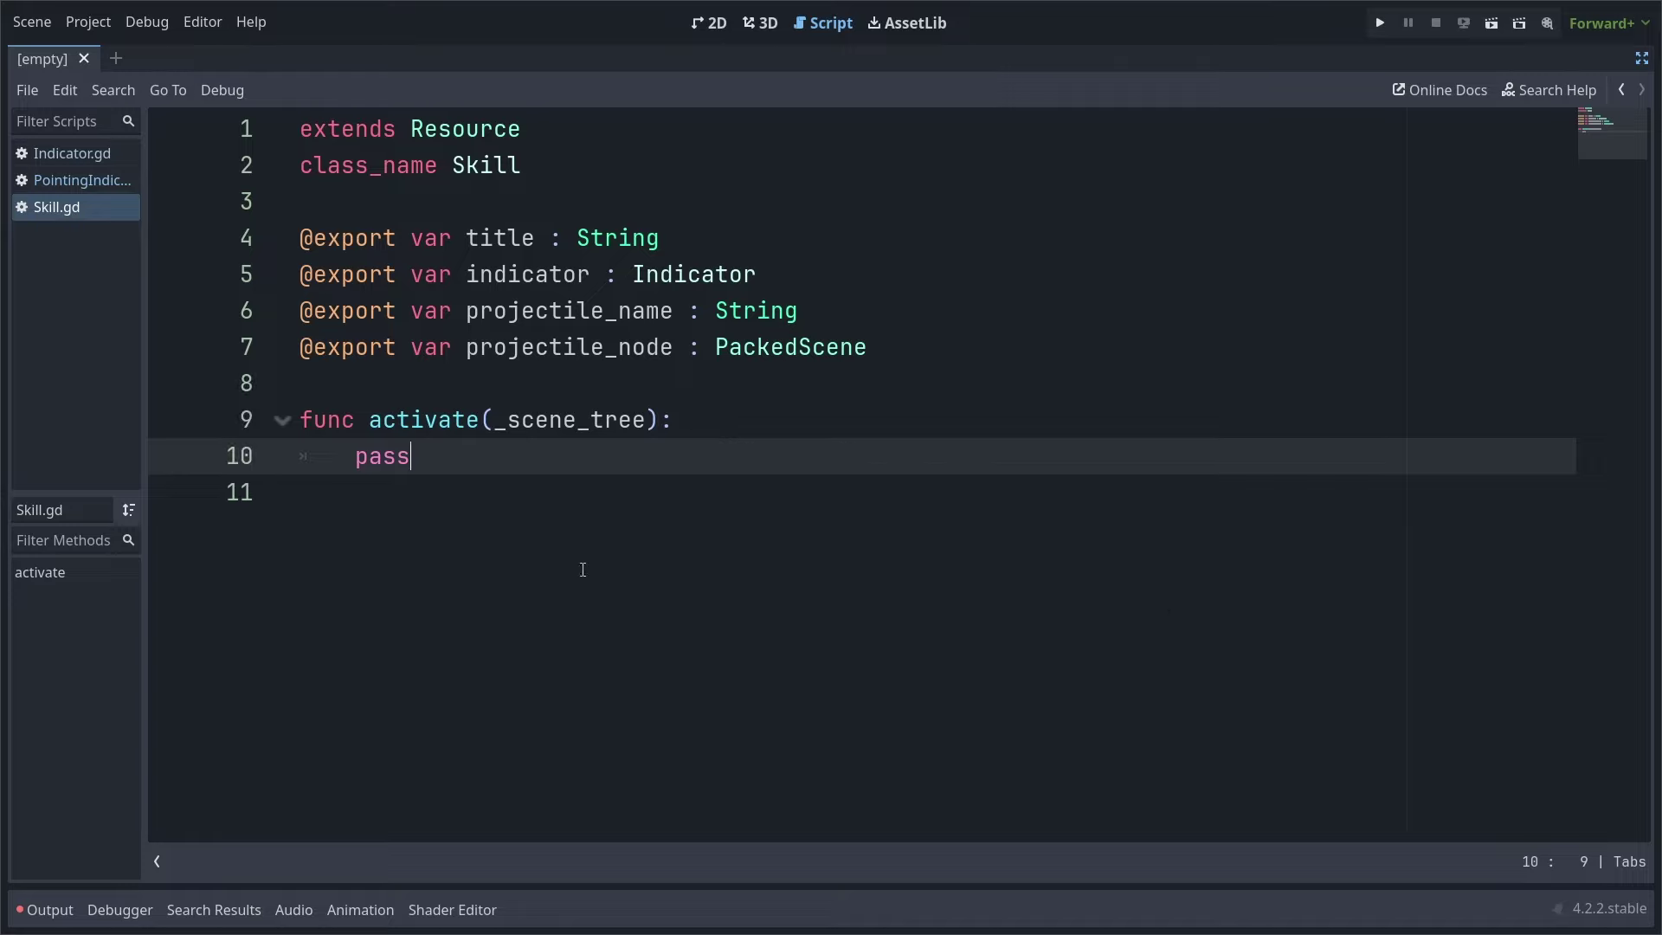
{"action": "left_click", "coordinate": [1642, 60]}
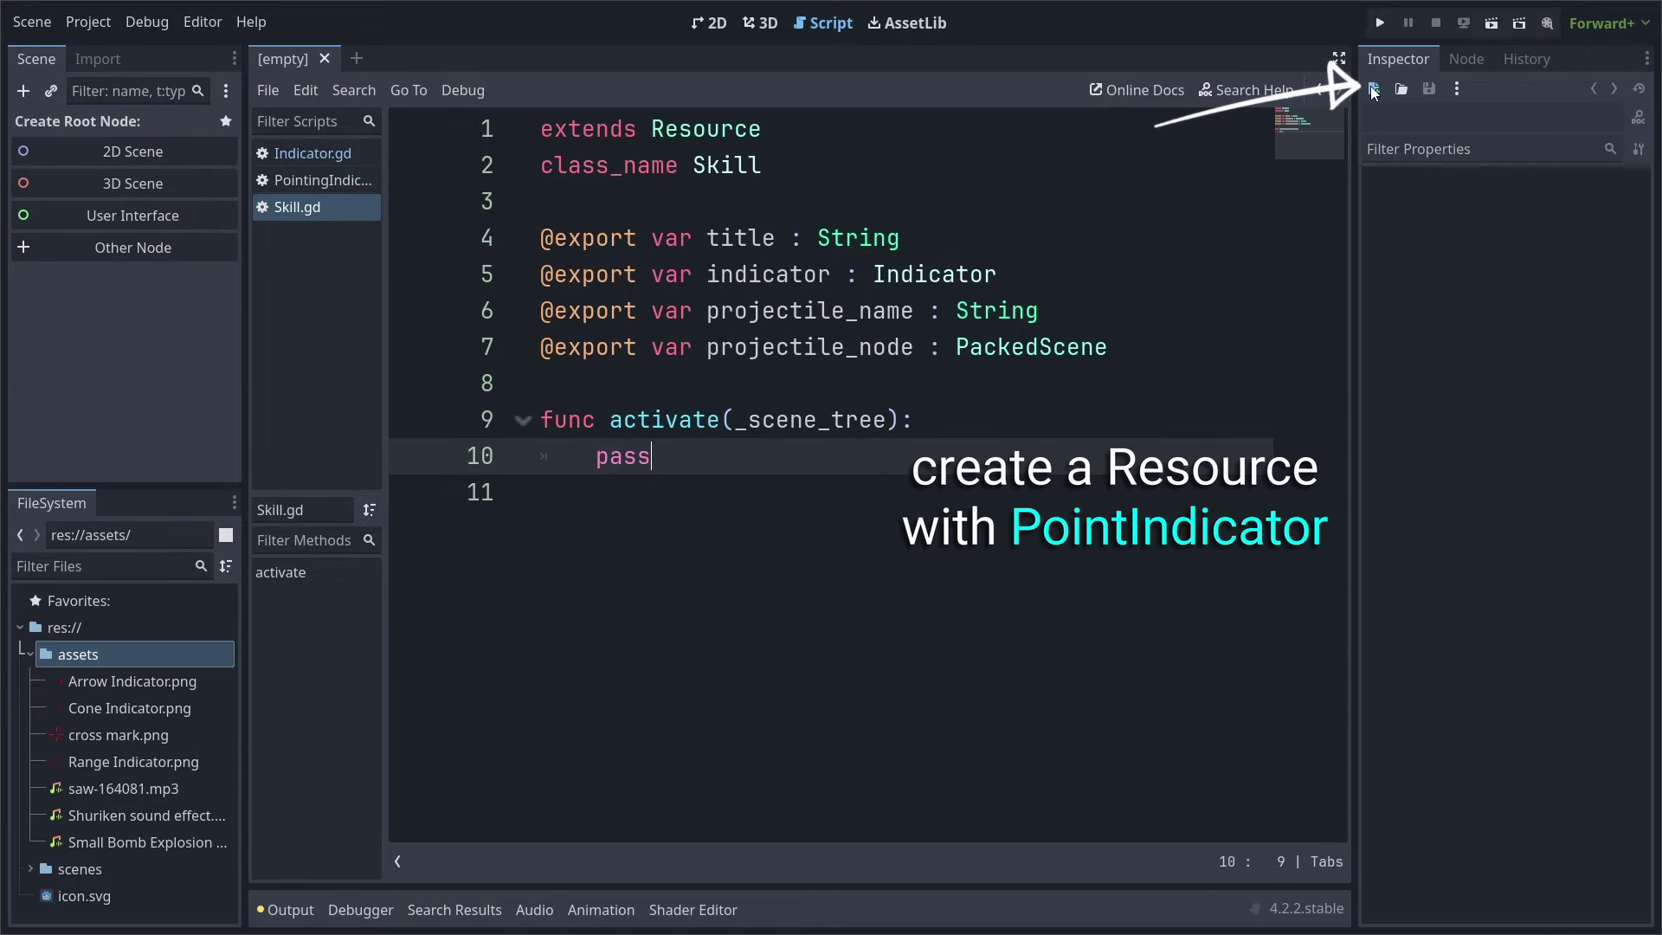
Create a PointingIndicator resource using Arrow Indicator.png as its texture.
{"action": "left_click", "coordinate": [1374, 89]}
{"action": "type", "text": "point"}
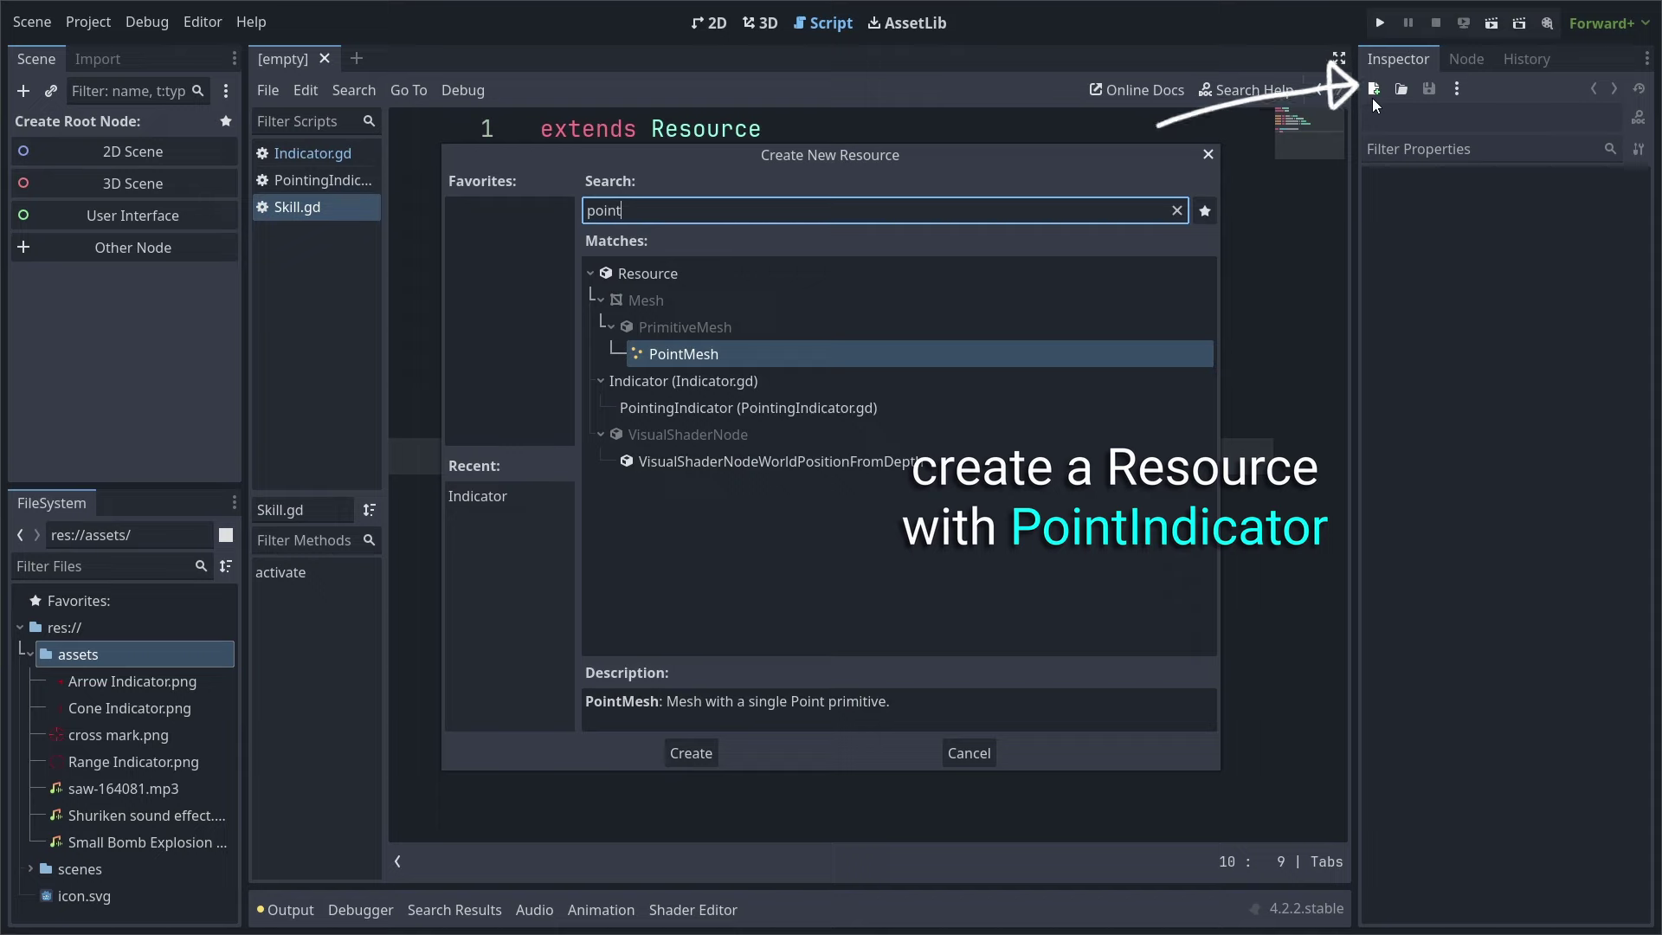
{"action": "key", "text": "Down"}
{"action": "key", "text": "Down"}
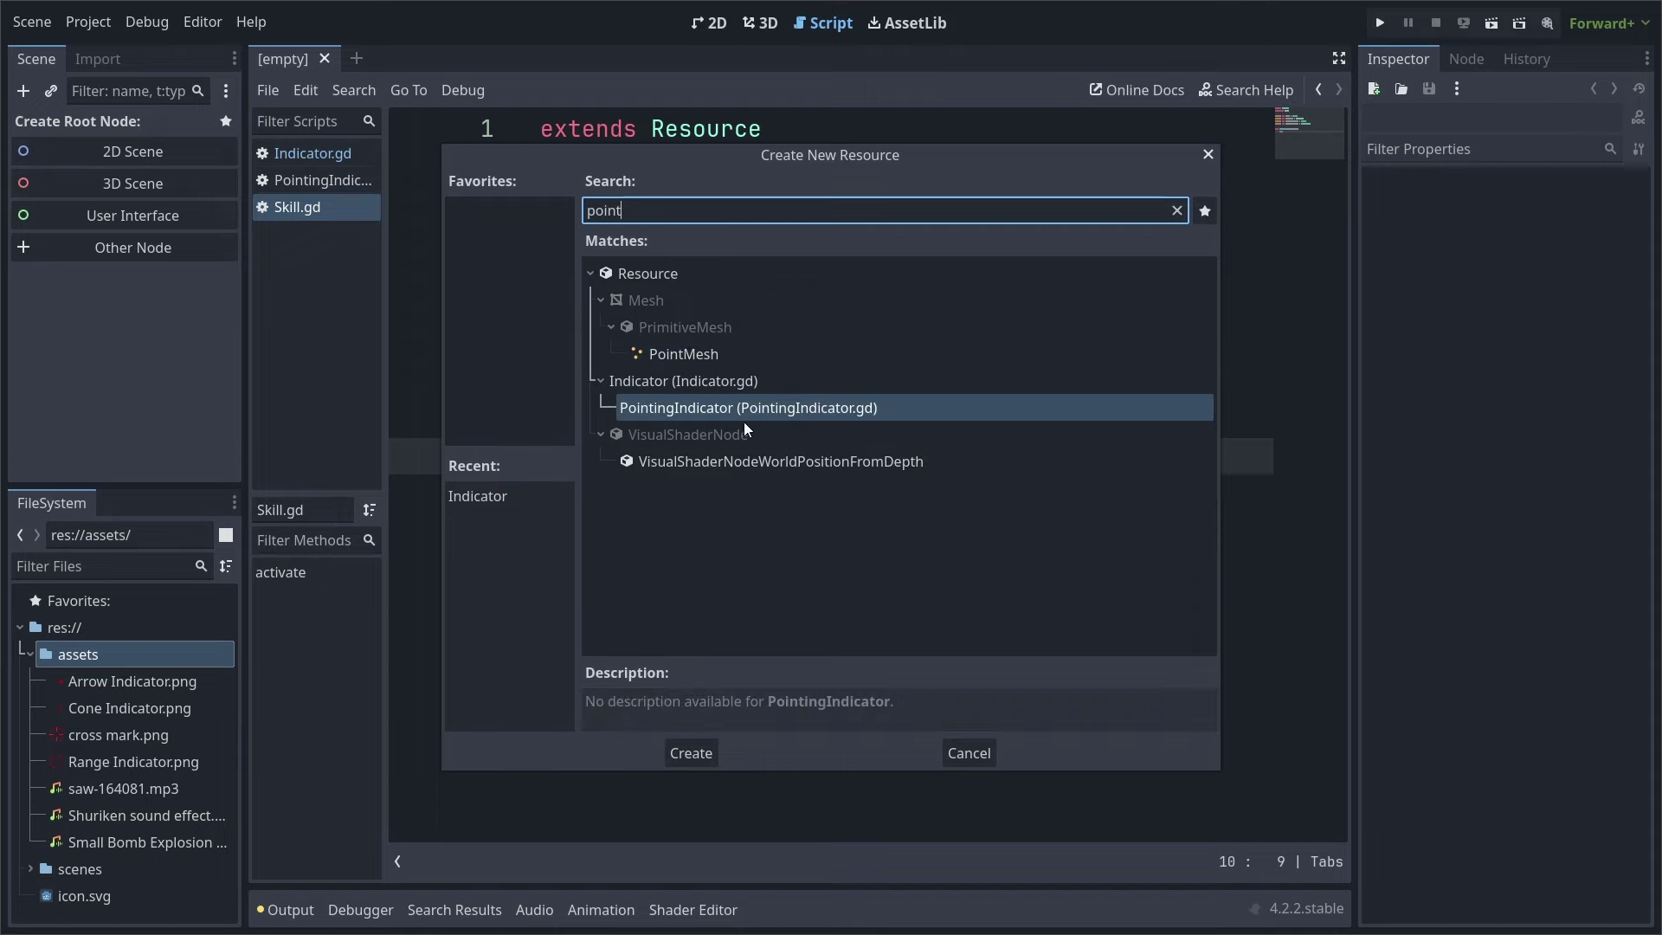
{"action": "left_click", "coordinate": [713, 755]}
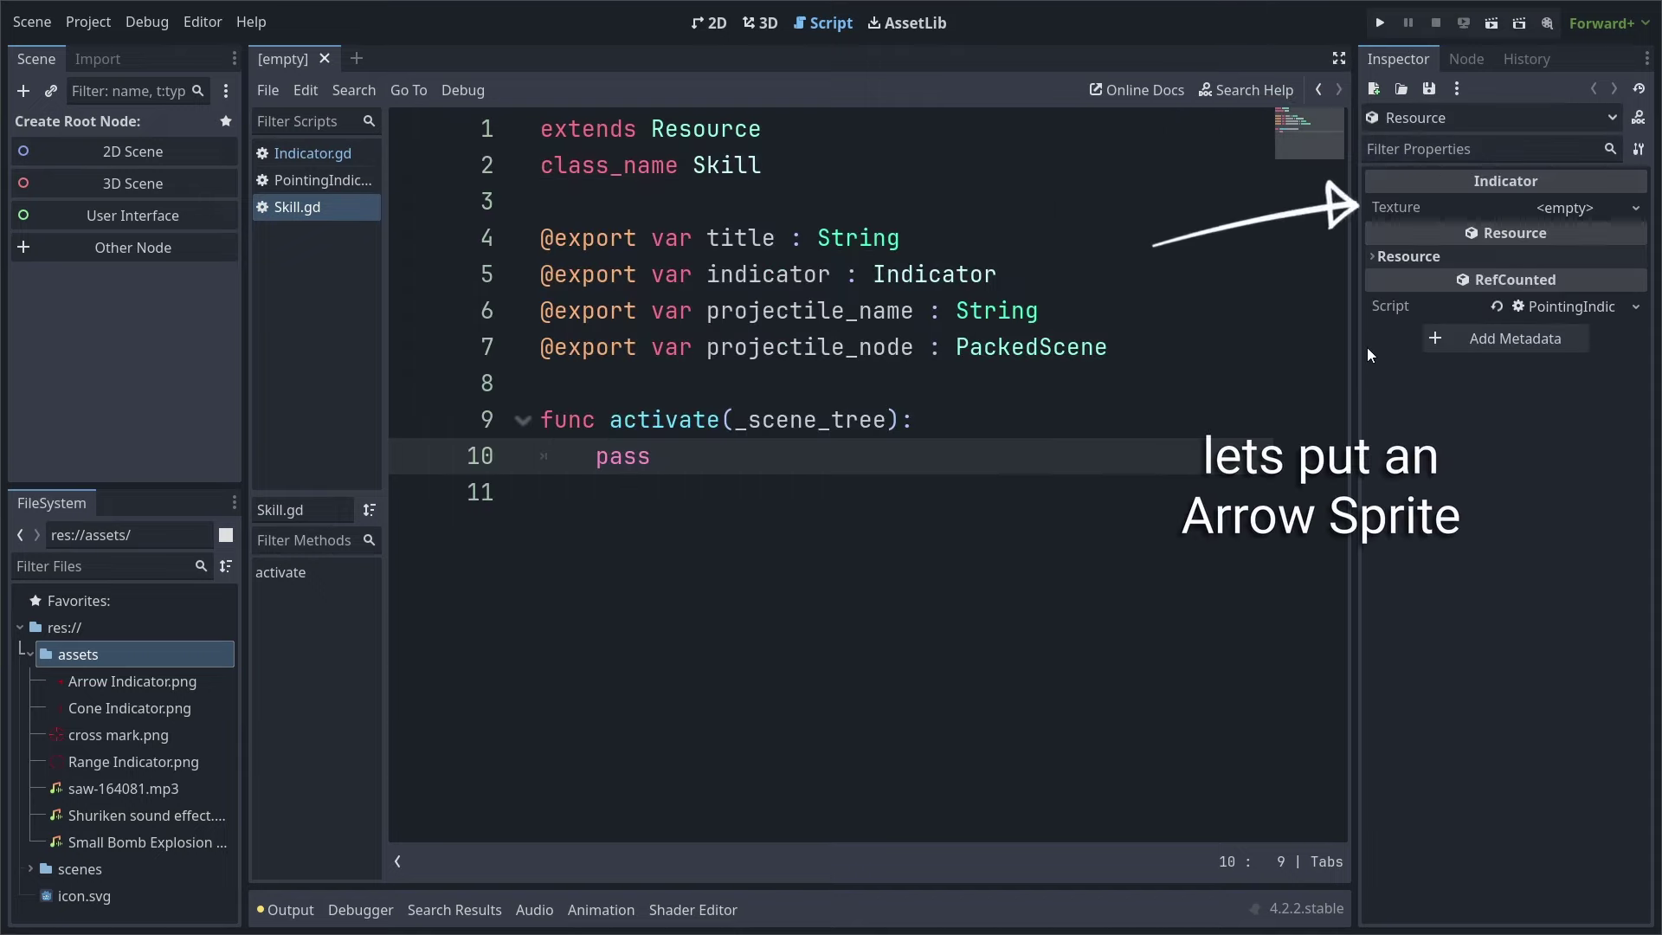
{"action": "left_click", "coordinate": [78, 688]}
{"action": "left_click_drag", "start_coordinate": [78, 688], "coordinate": [1566, 209]}
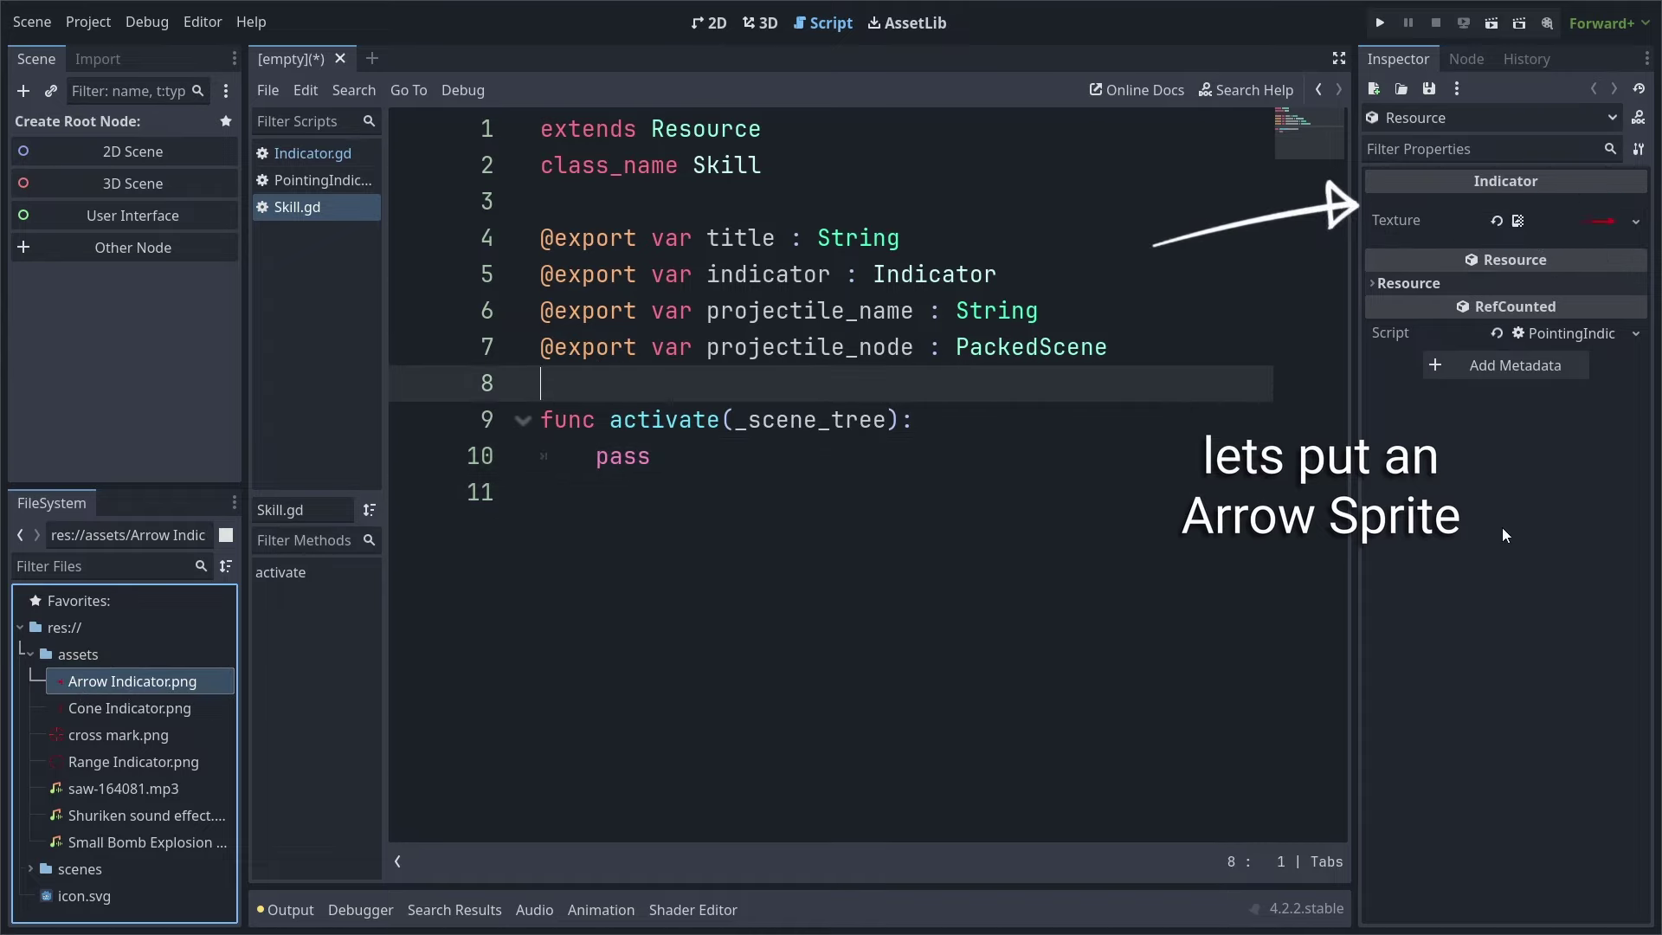
Save it as Arrow.tres inside newly created Resources/Indicators folders.
{"action": "left_click", "coordinate": [1428, 89]}
{"action": "left_click", "coordinate": [1455, 121]}
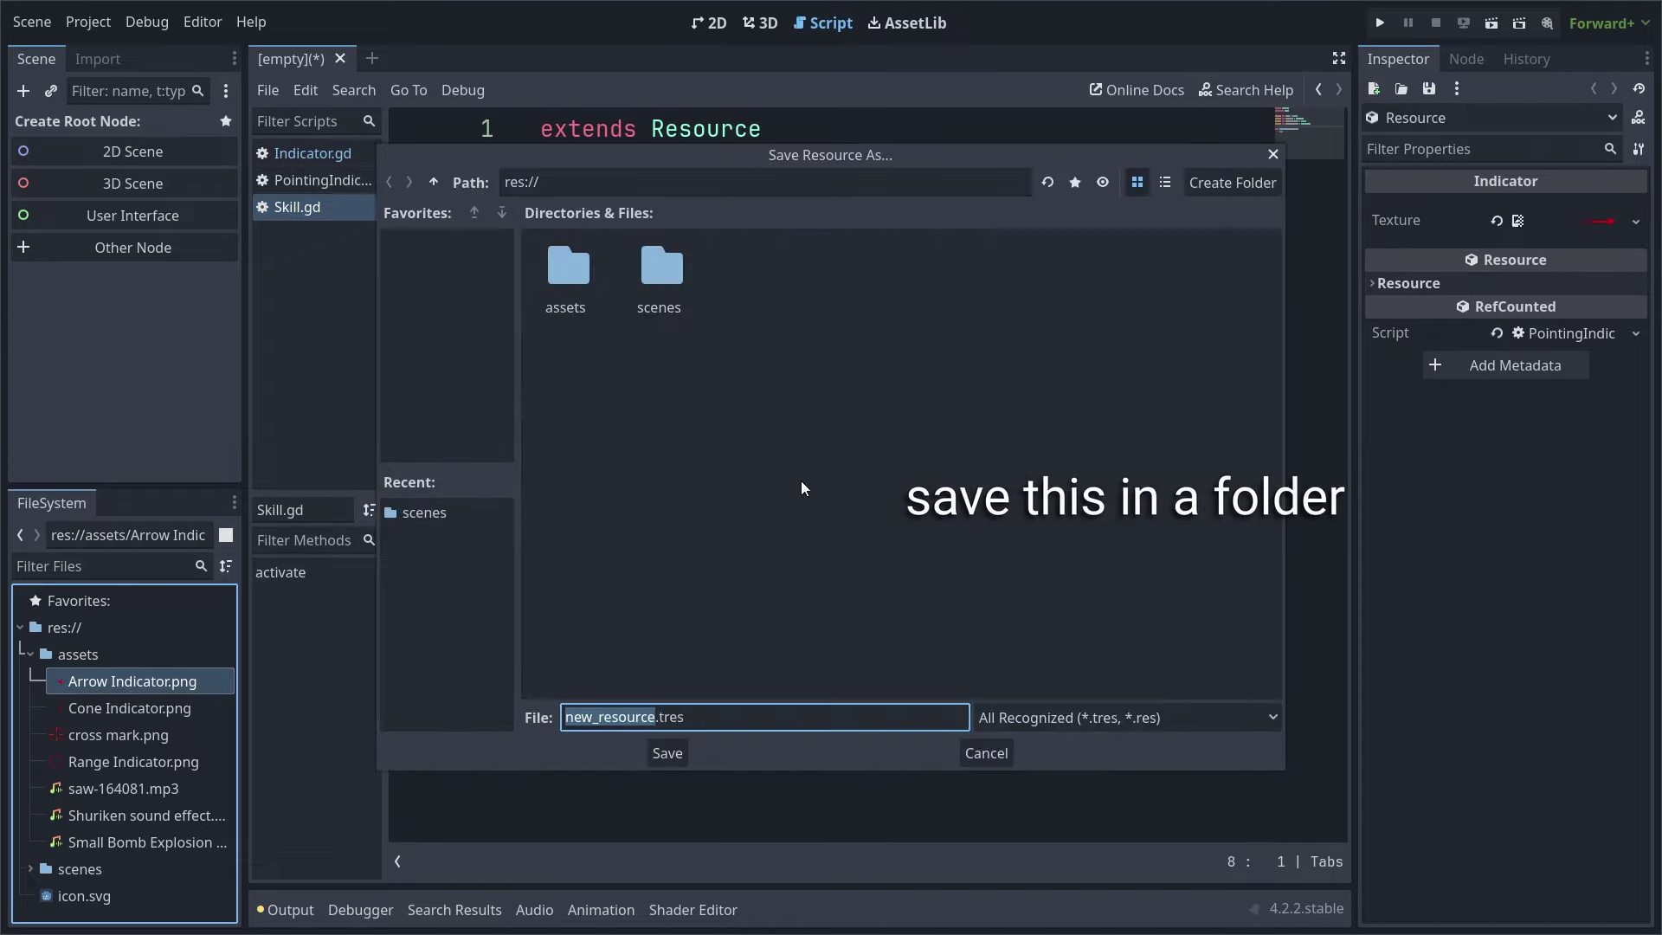
{"action": "key", "text": "ctrl+n"}
{"action": "type", "text": "Resources"}
{"action": "left_click", "coordinate": [781, 499]}
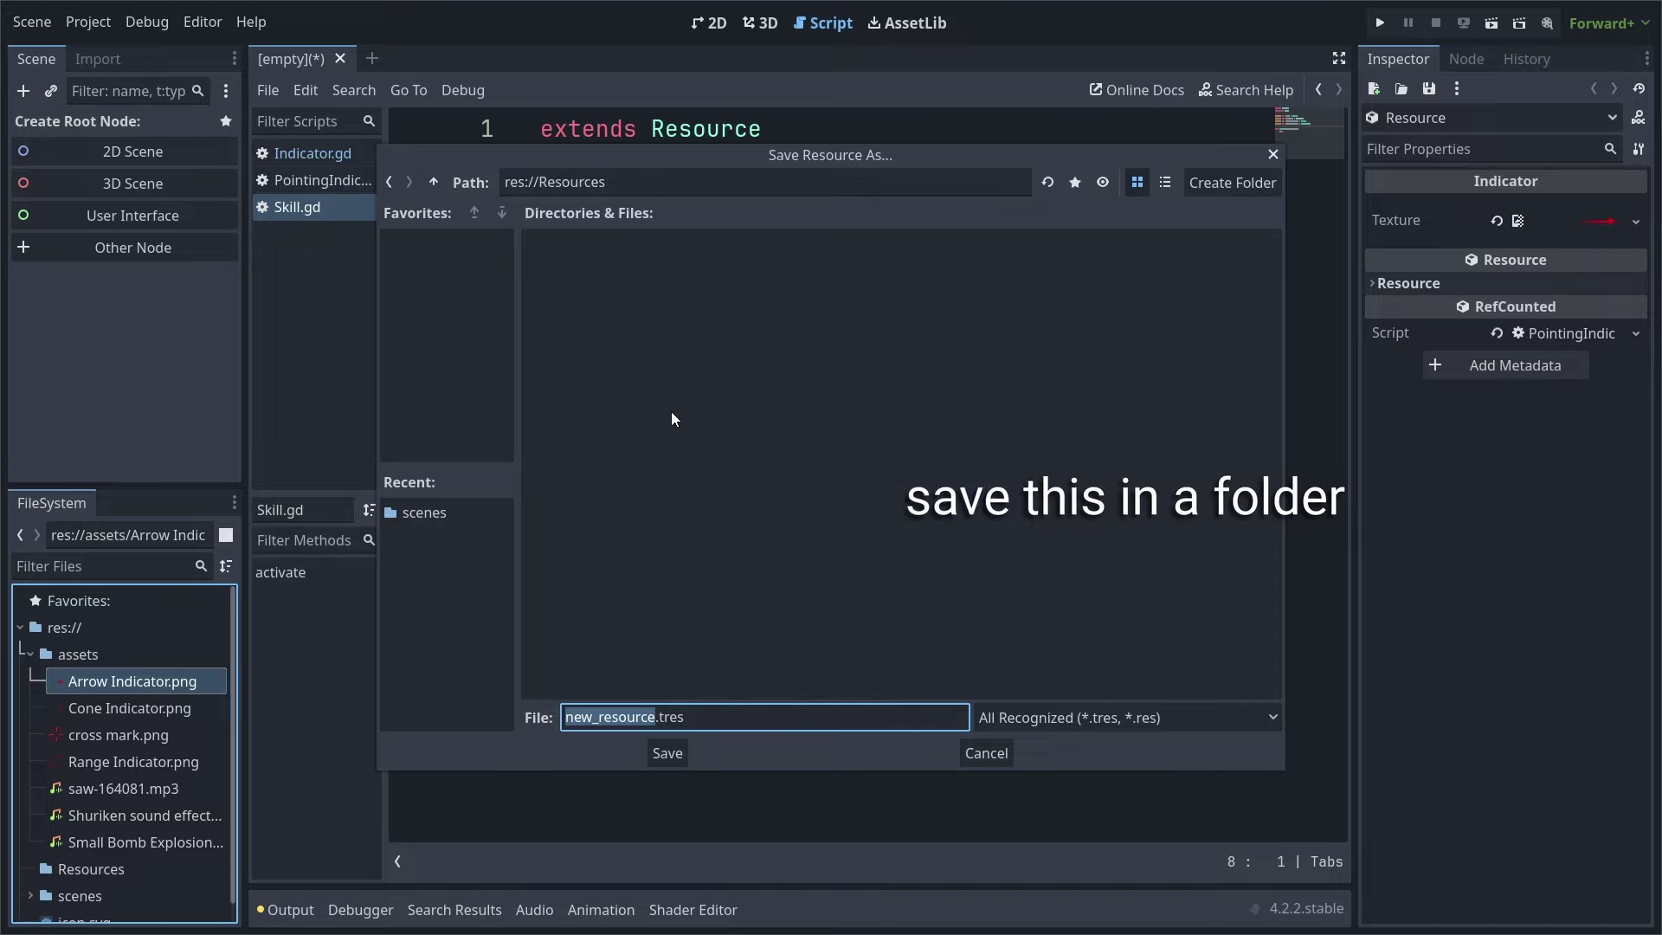
{"action": "key", "text": "ctrl+n"}
{"action": "type", "text": "ors"}
{"action": "key", "text": "Return"}
{"action": "type", "text": "Arrw"}
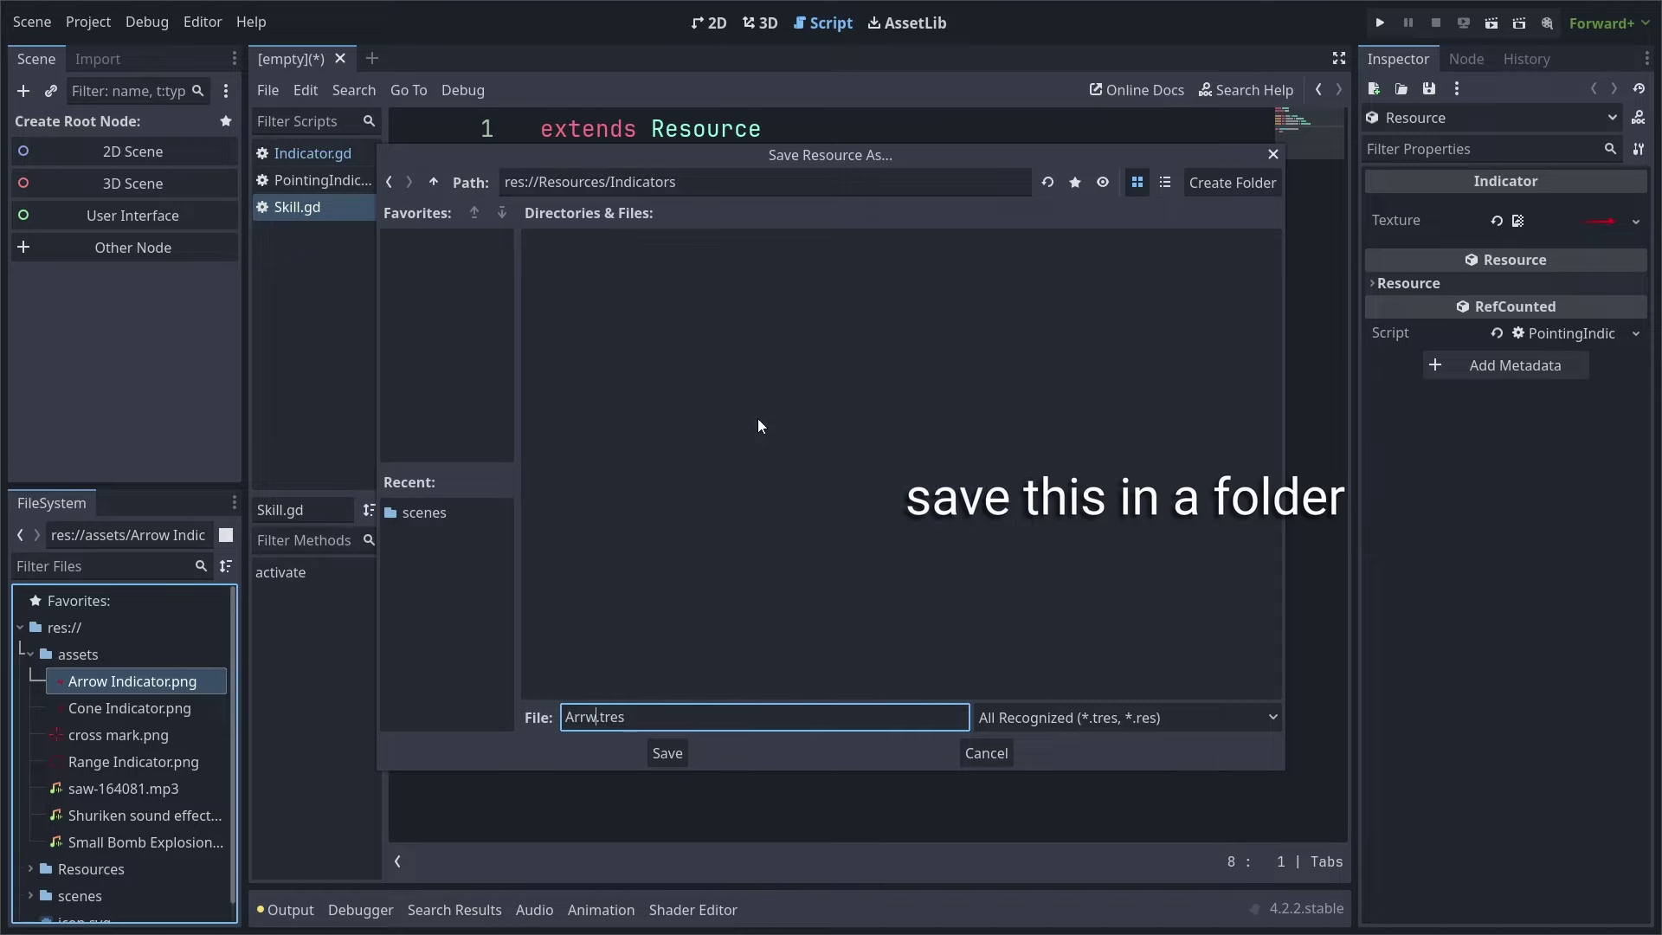
{"action": "type", "text": "o"}
{"action": "key", "text": "Return"}
Colour the assets folder purple, Resources green and Indicators red, then inspect Arrow.tres.
{"action": "left_click", "coordinate": [82, 656]}
{"action": "right_click", "coordinate": [81, 656]}
{"action": "mouse_move", "coordinate": [169, 710]}
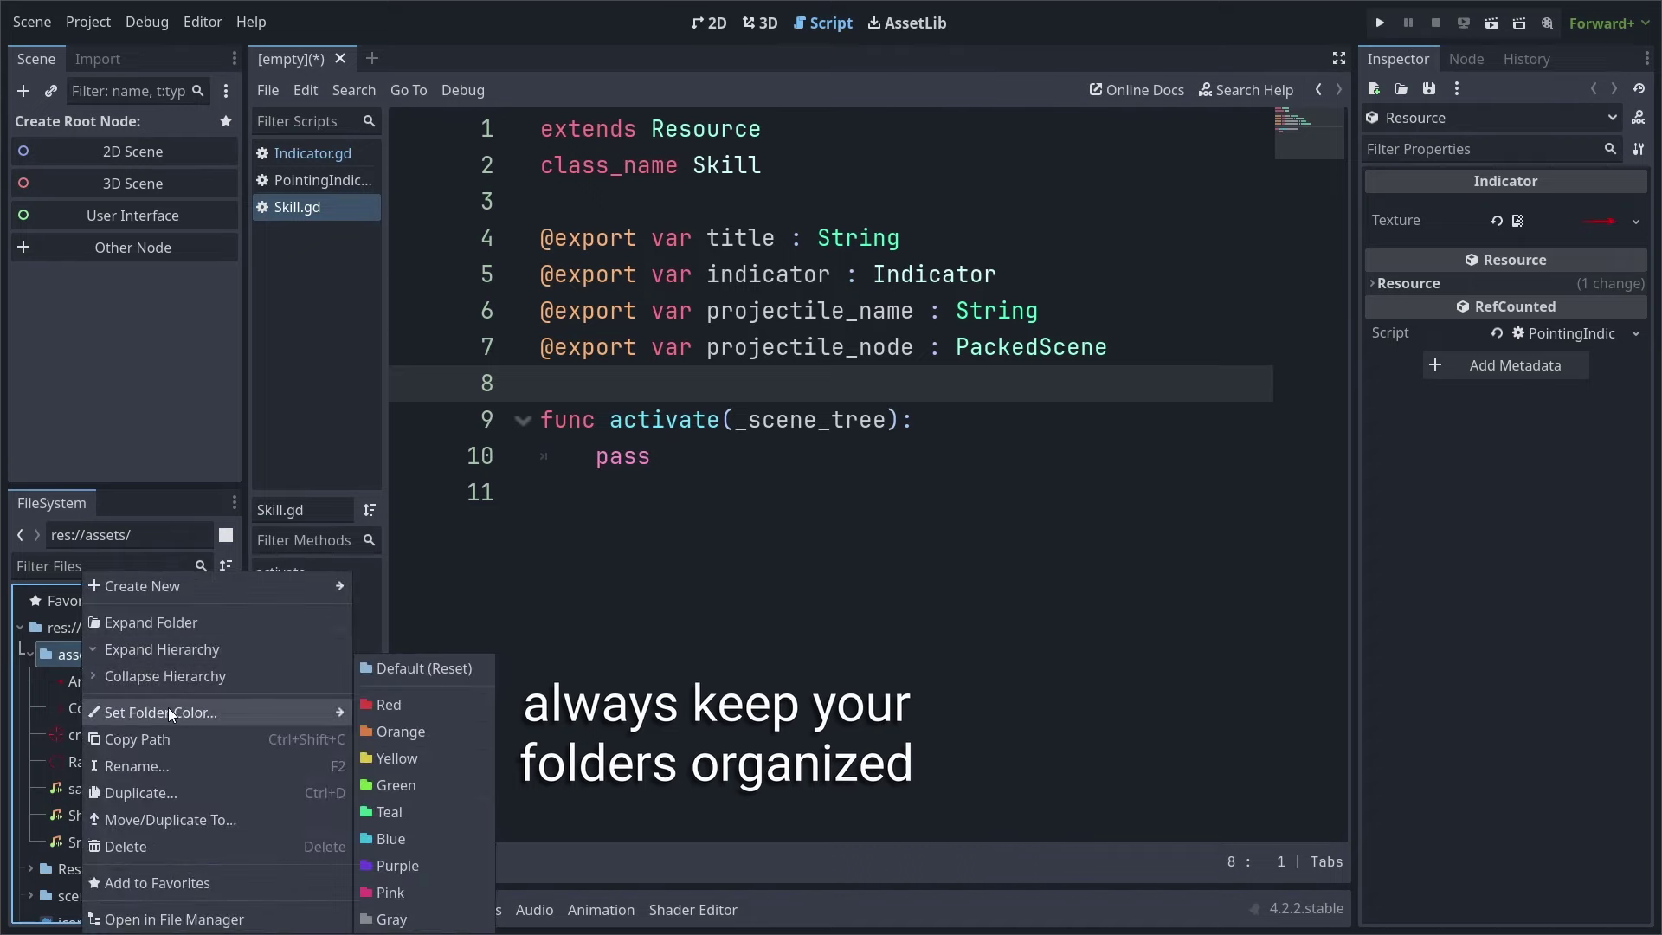
{"action": "left_click", "coordinate": [391, 861]}
{"action": "double_click", "coordinate": [86, 682]}
{"action": "right_click", "coordinate": [93, 687]}
{"action": "mouse_move", "coordinate": [241, 710]}
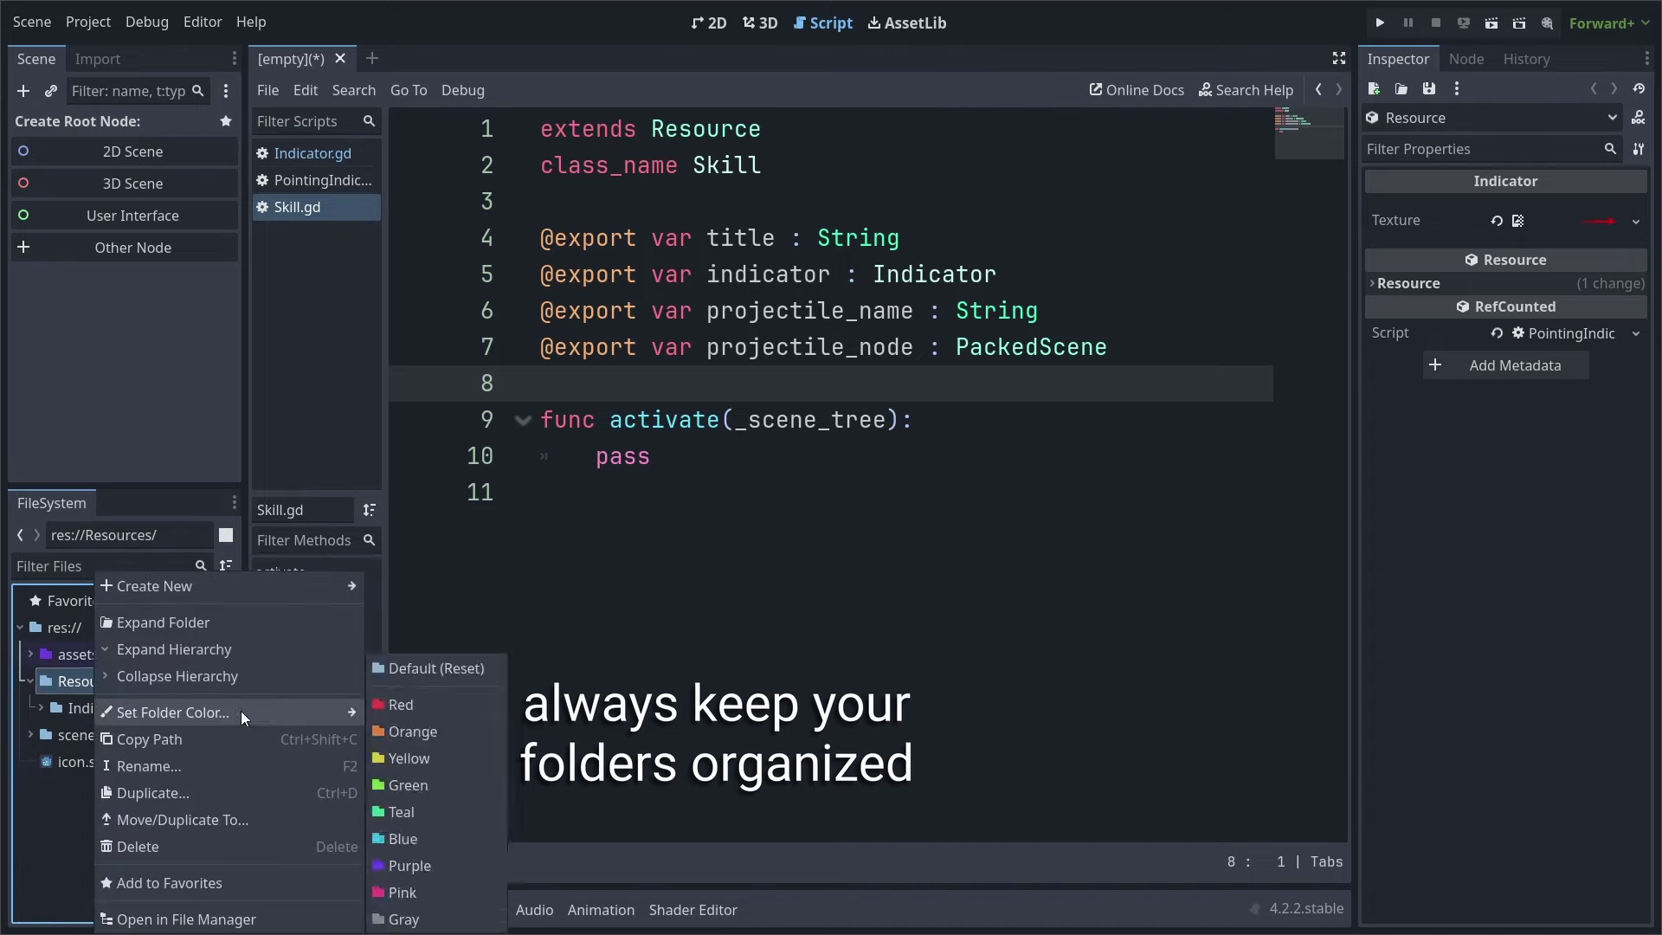
{"action": "left_click", "coordinate": [402, 785]}
{"action": "right_click", "coordinate": [98, 708]}
{"action": "mouse_move", "coordinate": [304, 708]}
{"action": "left_click", "coordinate": [400, 704]}
{"action": "left_click", "coordinate": [86, 734]}
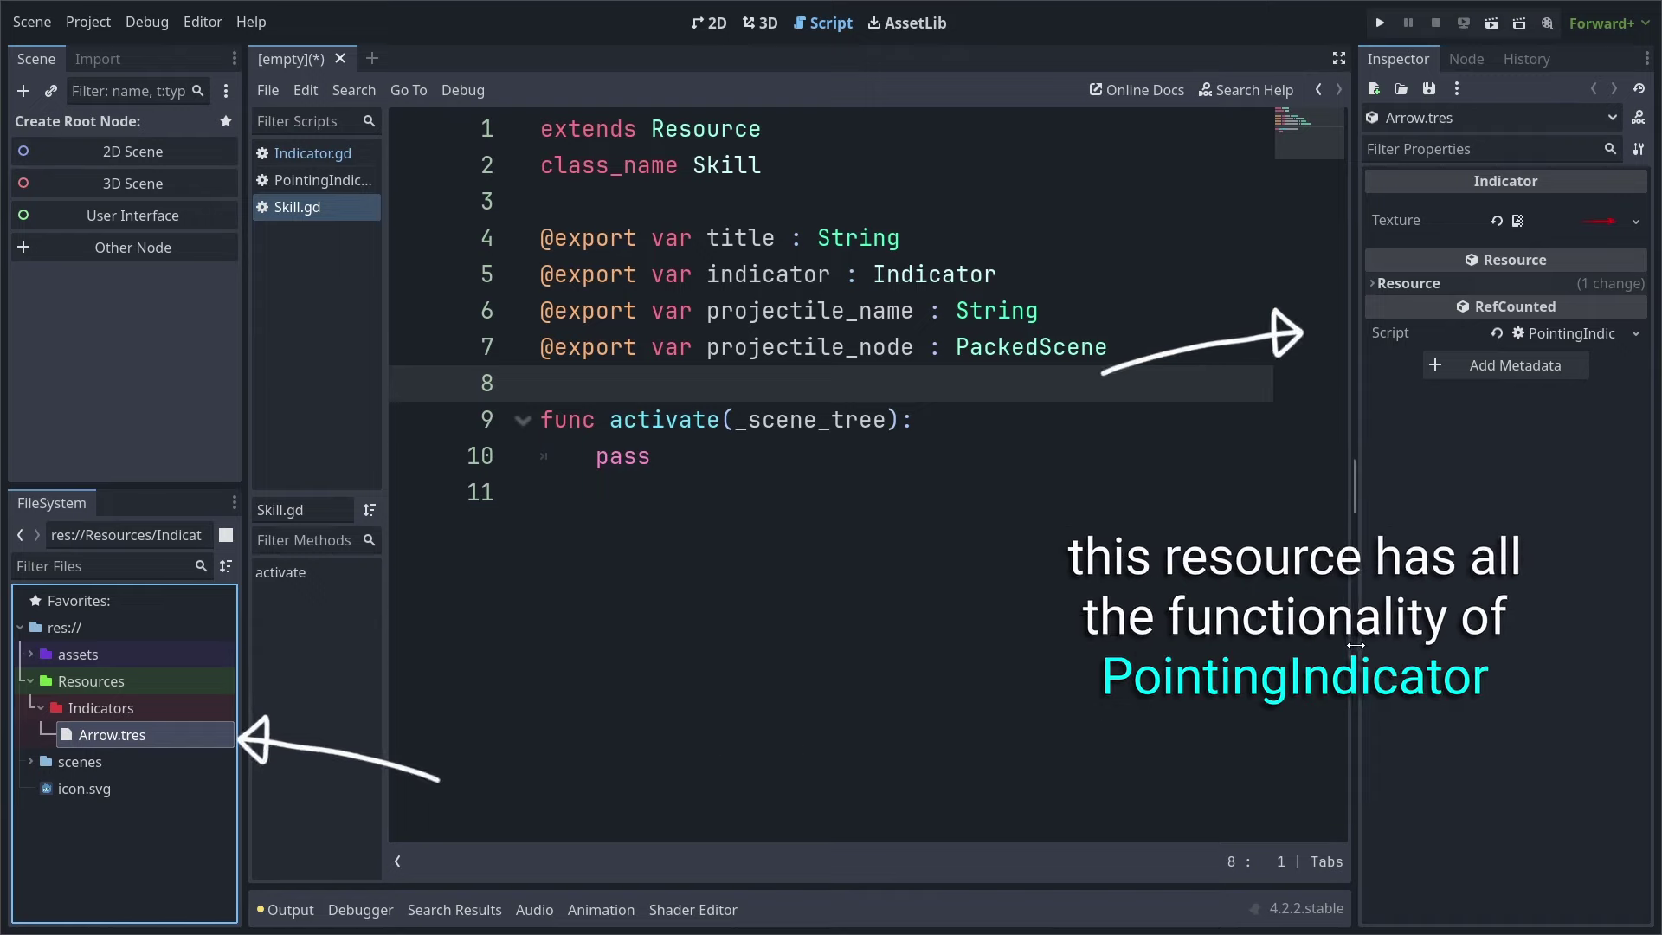
{"action": "left_click_drag", "start_coordinate": [1355, 645], "coordinate": [1305, 645]}
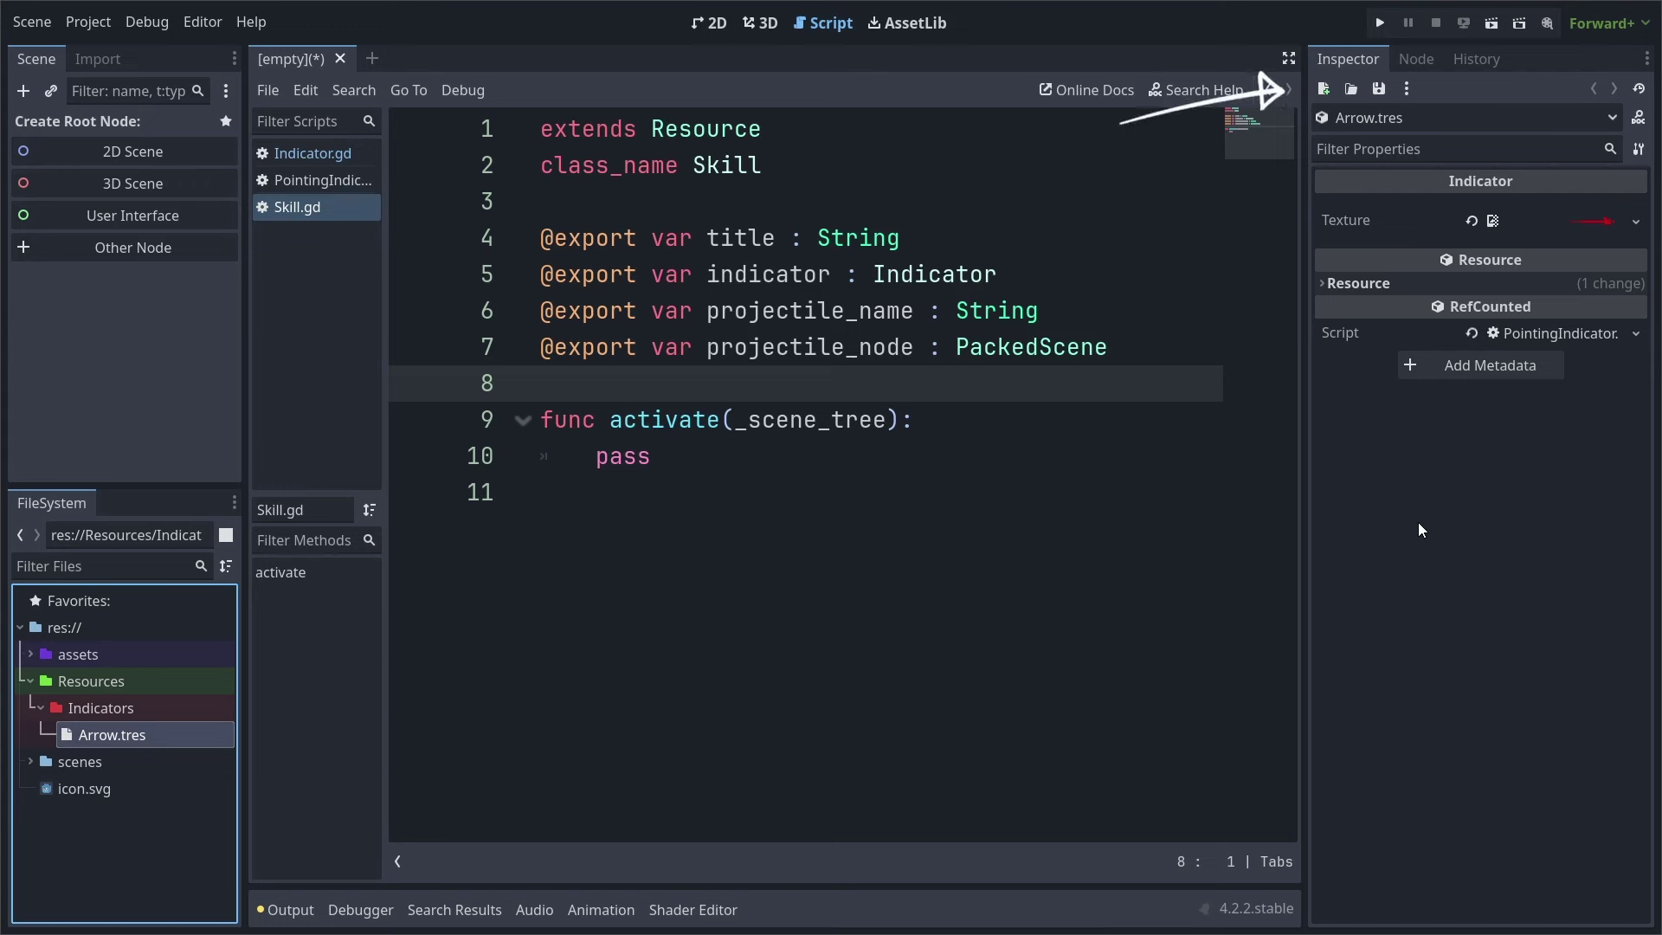
Create another PointingIndicator resource with Cone Indicator.png as its texture.
{"action": "left_click", "coordinate": [1322, 90]}
{"action": "type", "text": "point"}
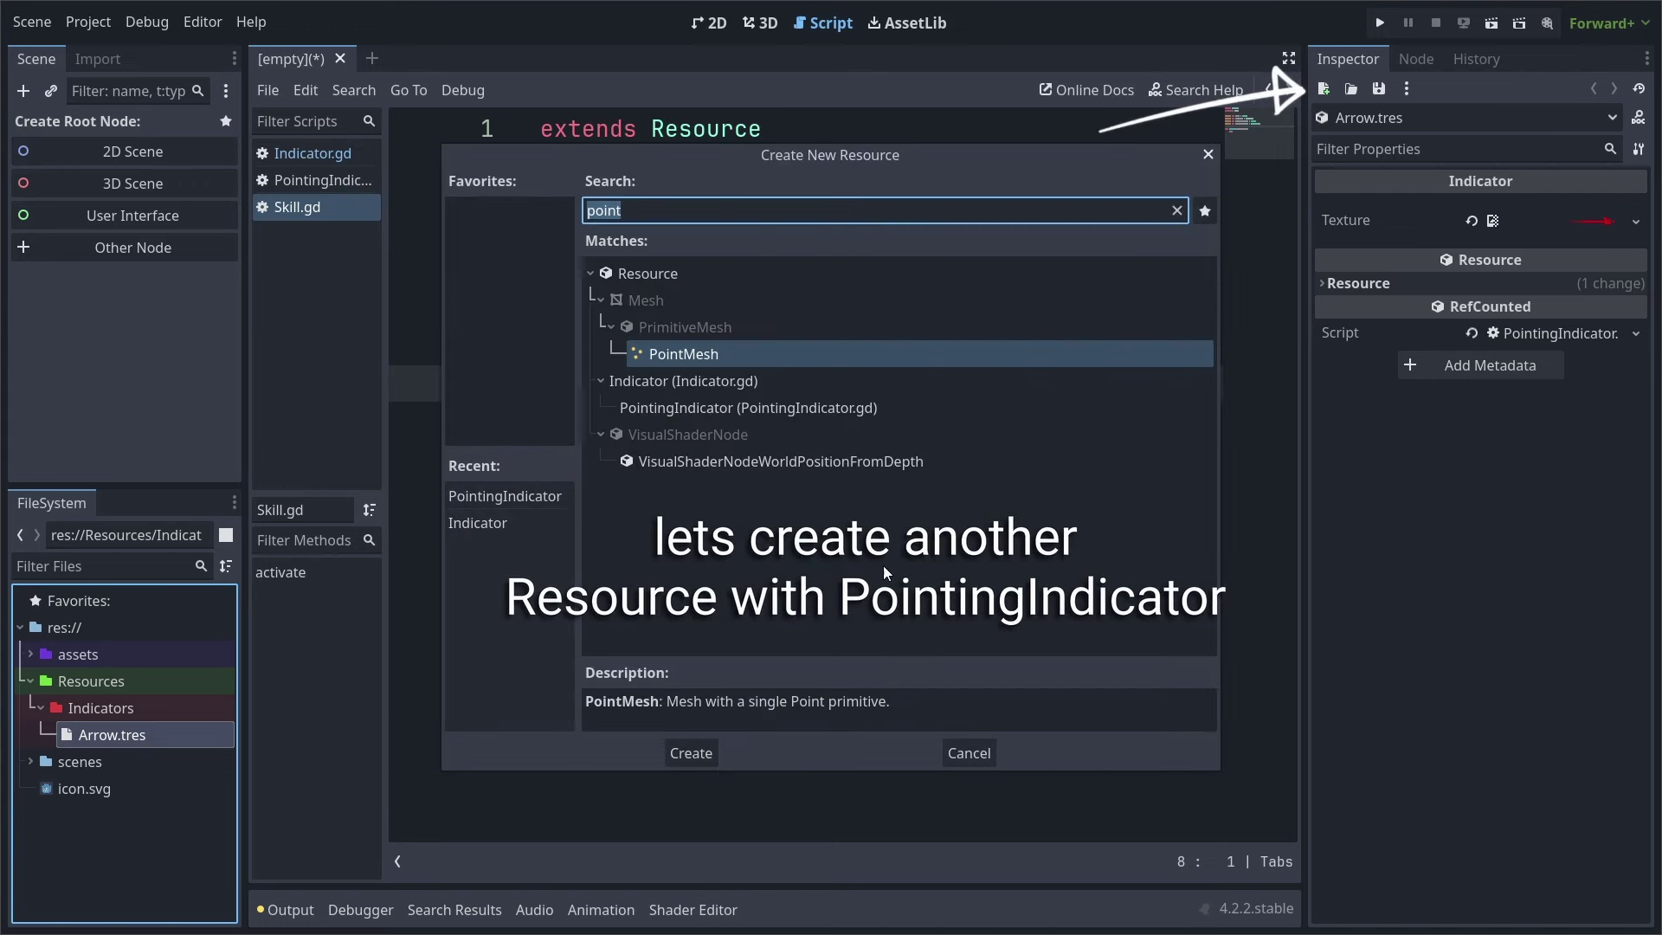
{"action": "left_click", "coordinate": [663, 408]}
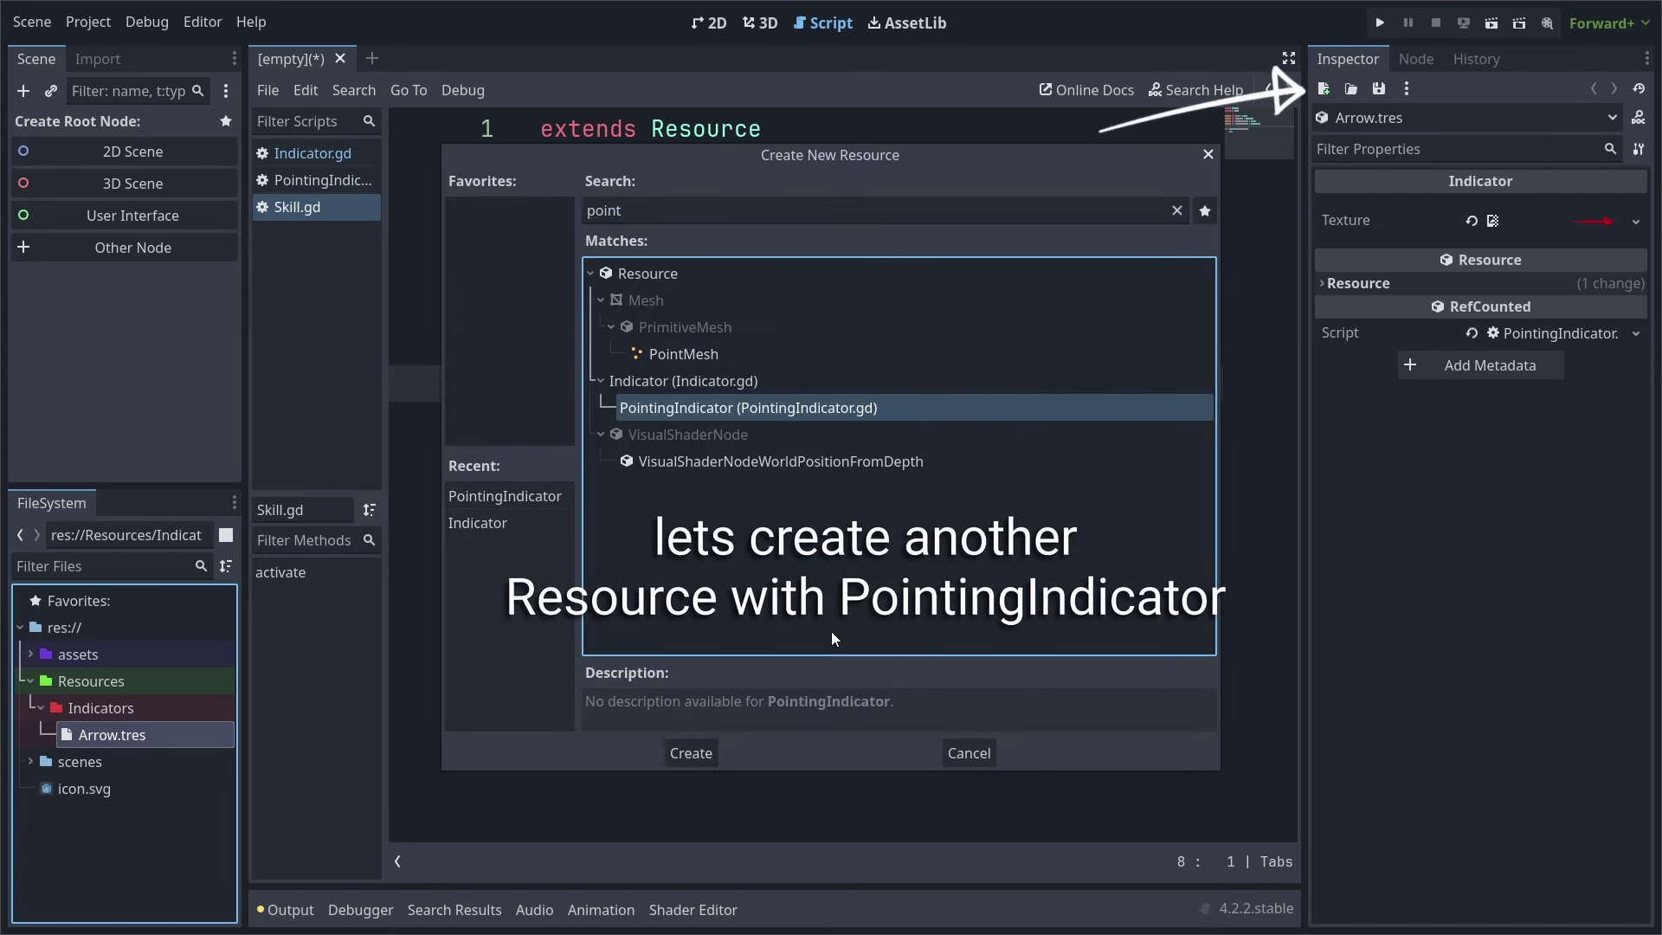
{"action": "left_click", "coordinate": [694, 753]}
{"action": "left_click", "coordinate": [31, 655]}
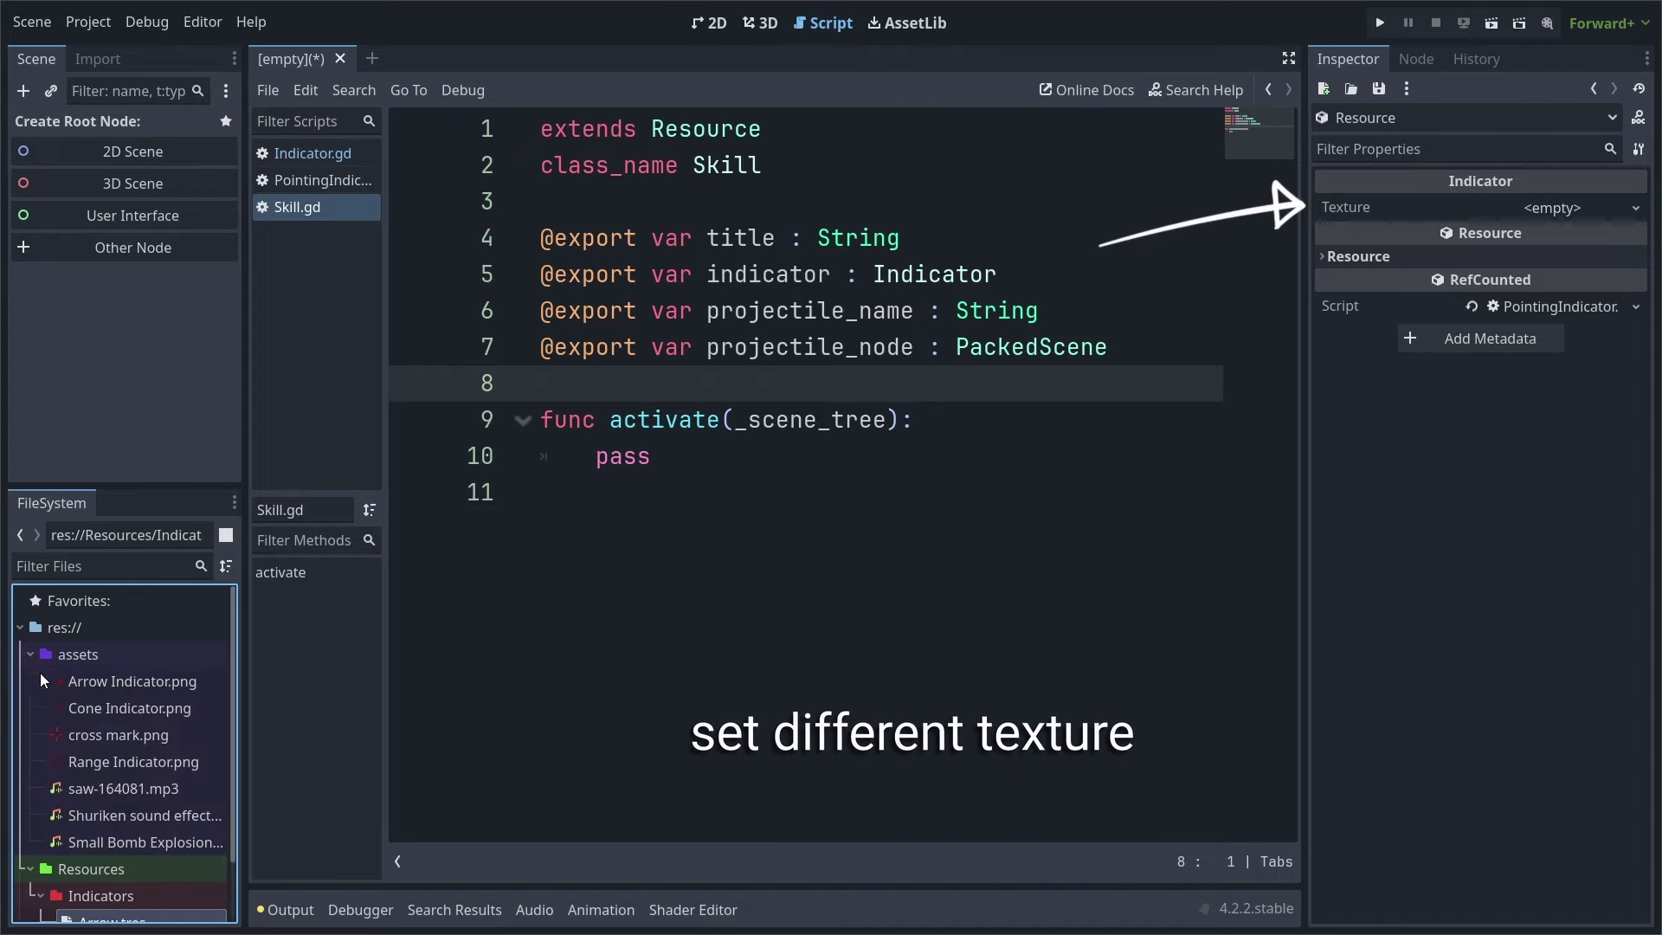
{"action": "left_click_drag", "start_coordinate": [118, 708], "coordinate": [1552, 208]}
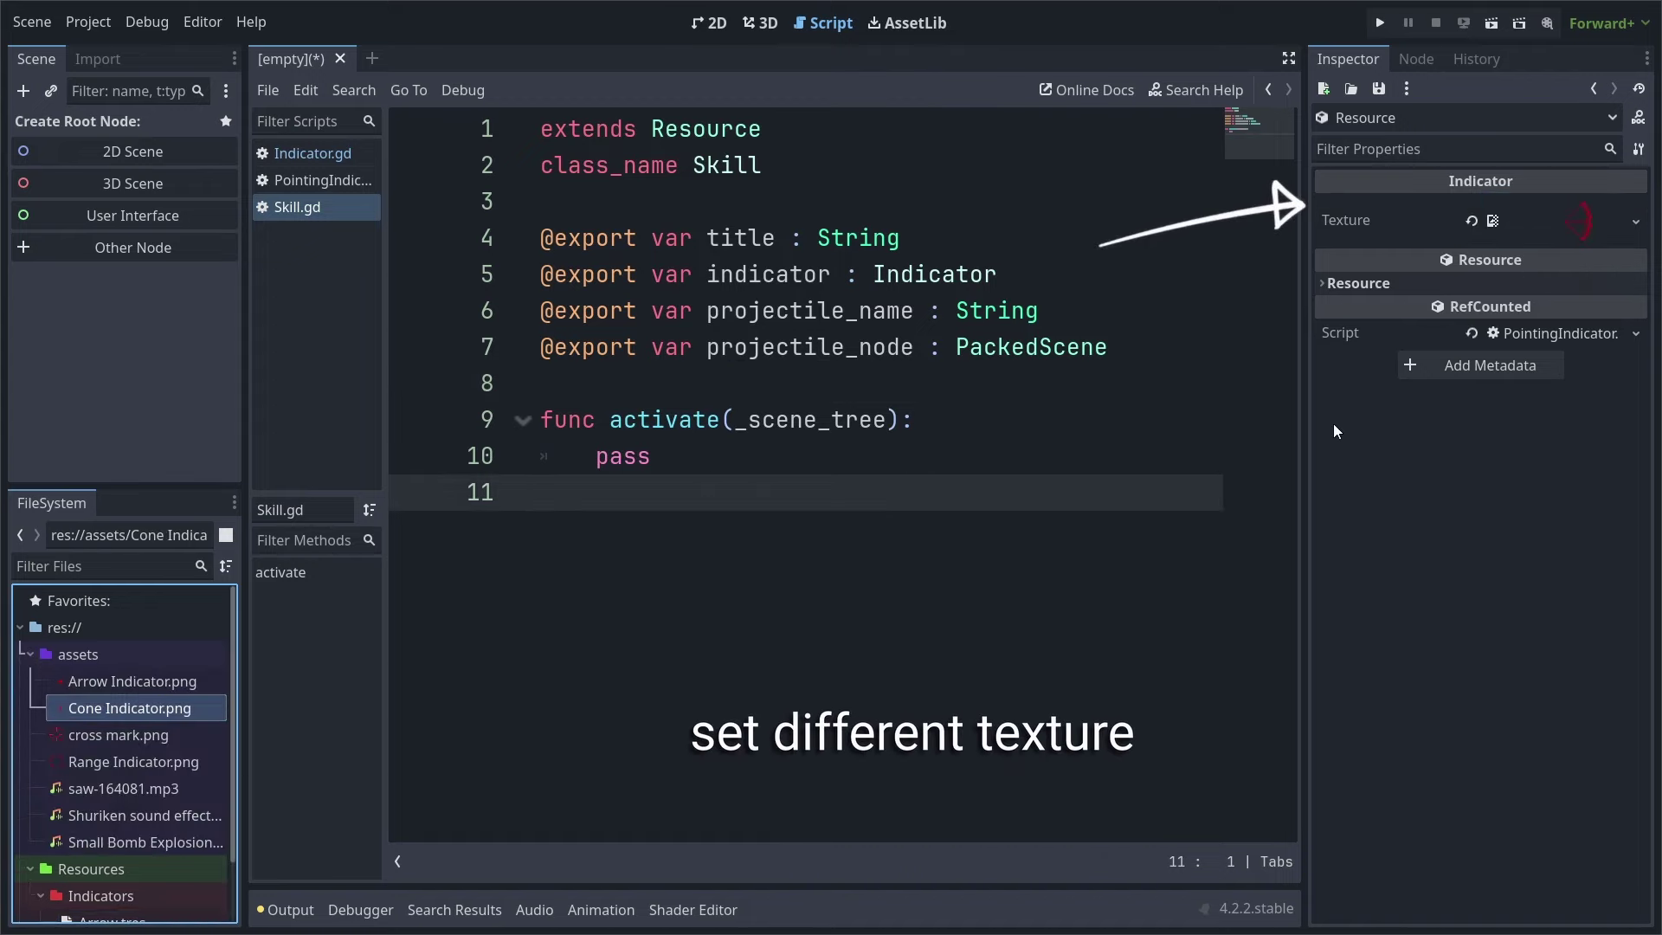
Save it as Cone.tres in Resources/Indicators.
{"action": "left_click", "coordinate": [1379, 89]}
{"action": "left_click", "coordinate": [1394, 141]}
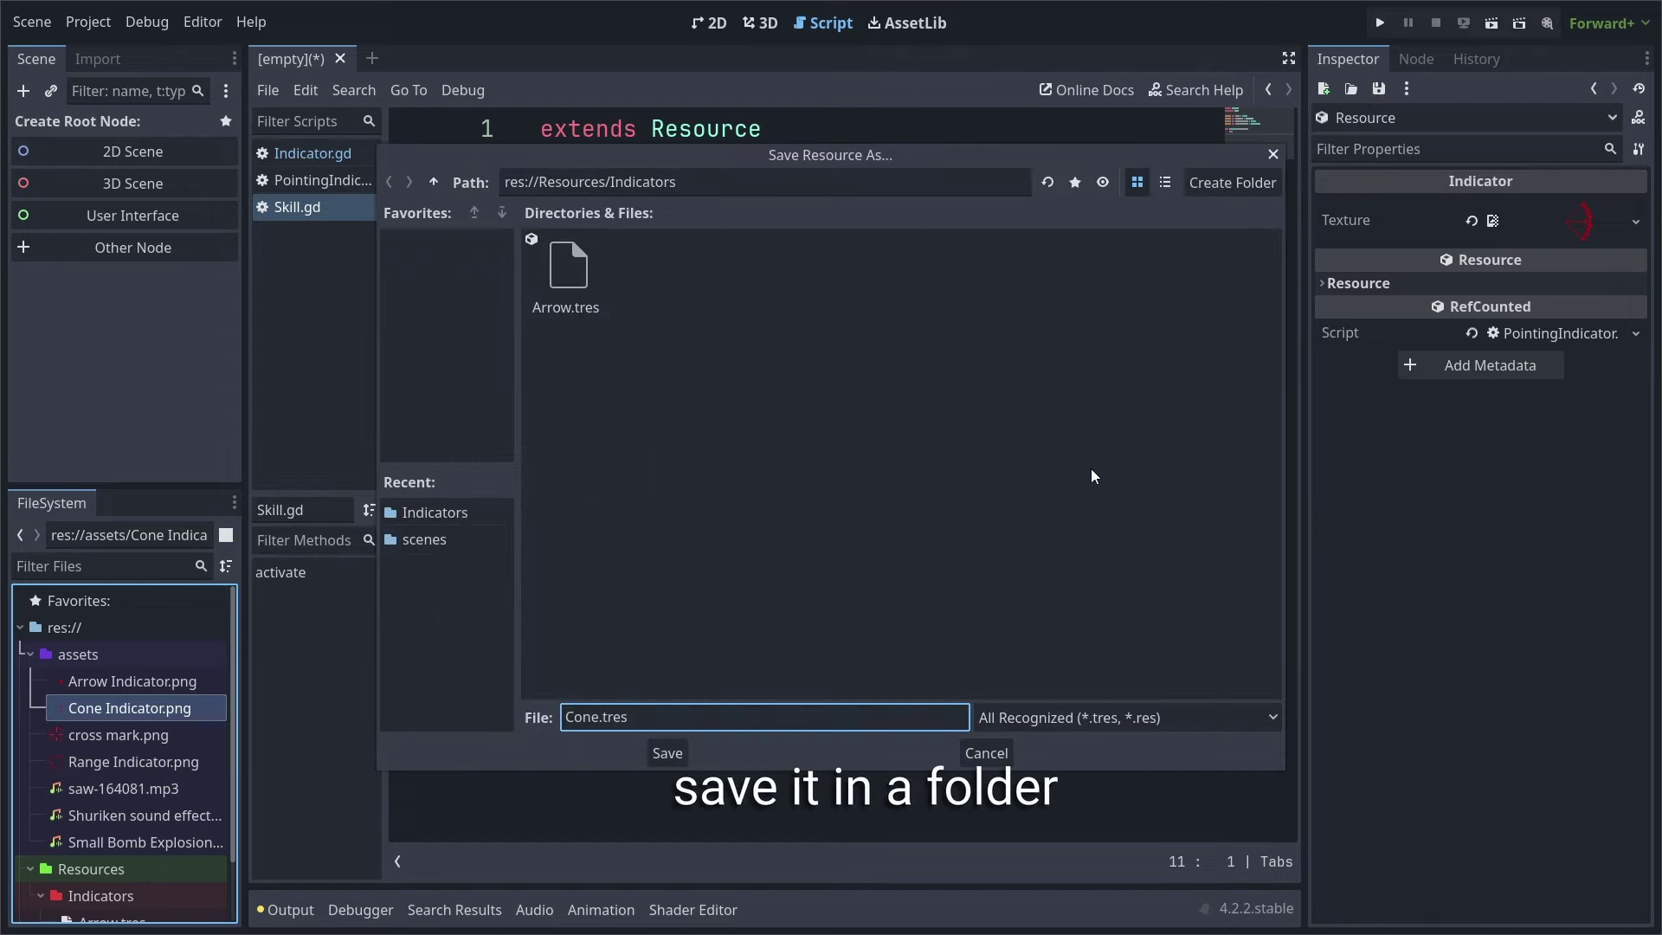
{"action": "left_click", "coordinate": [668, 752]}
{"action": "scroll", "coordinate": [98, 755], "scroll_direction": "down", "scroll_amount": 3}
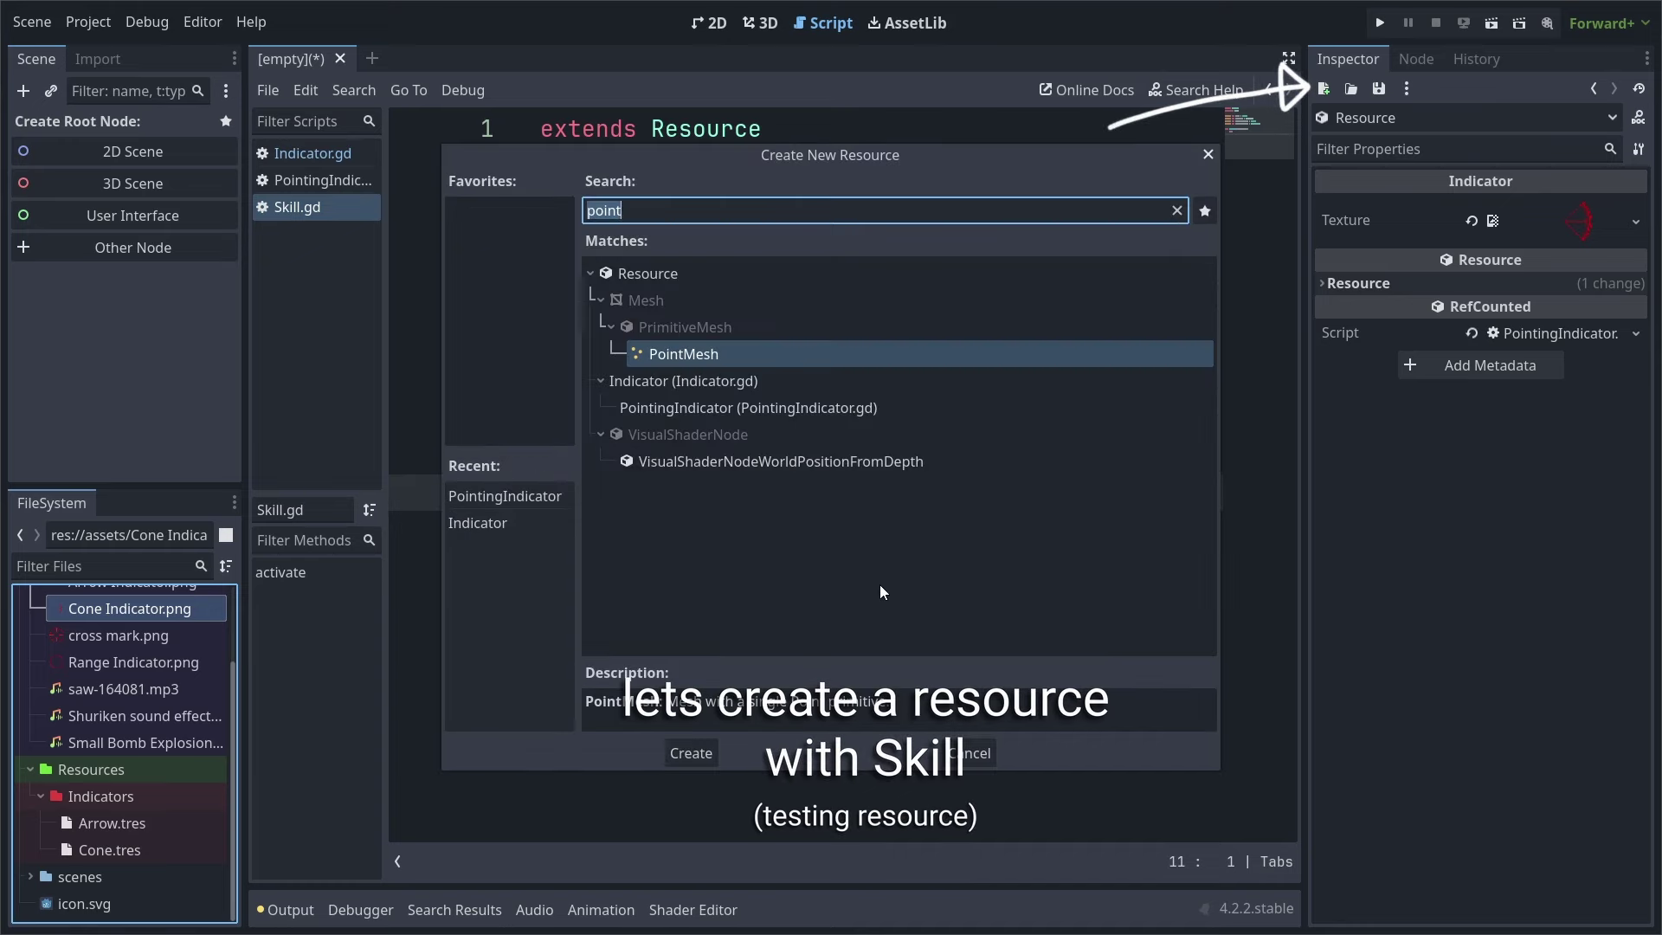
Create a Skill resource titled Single with Arrow.tres as its indicator.
{"action": "type", "text": "skill"}
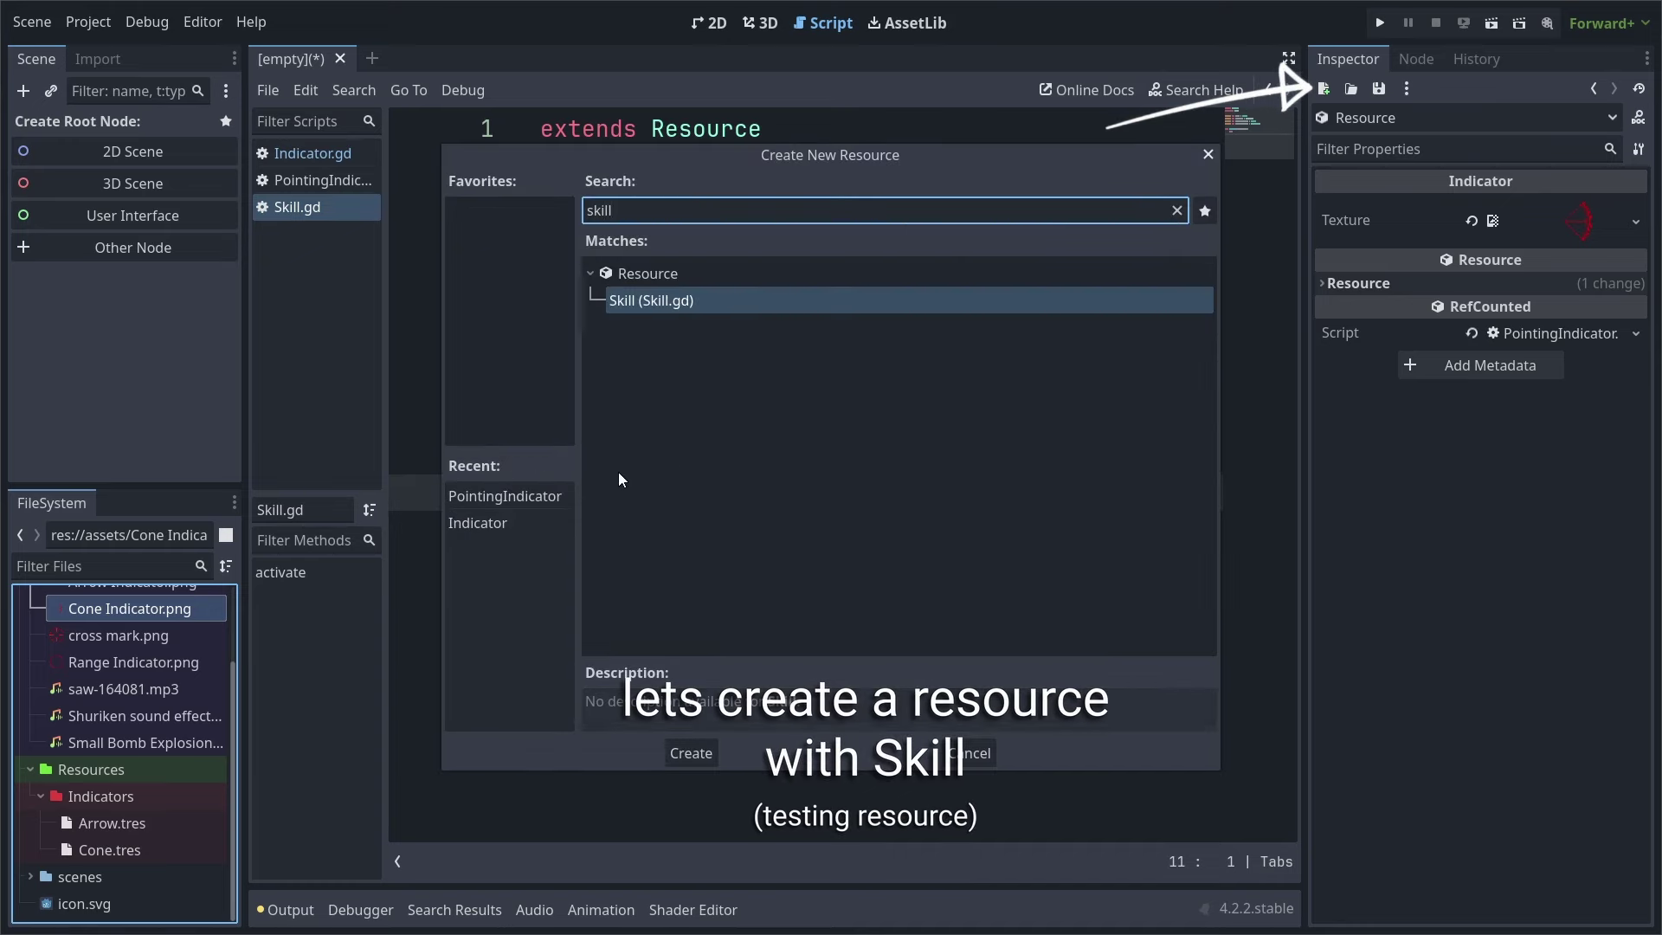
{"action": "left_click", "coordinate": [691, 752]}
{"action": "left_click", "coordinate": [1563, 206]}
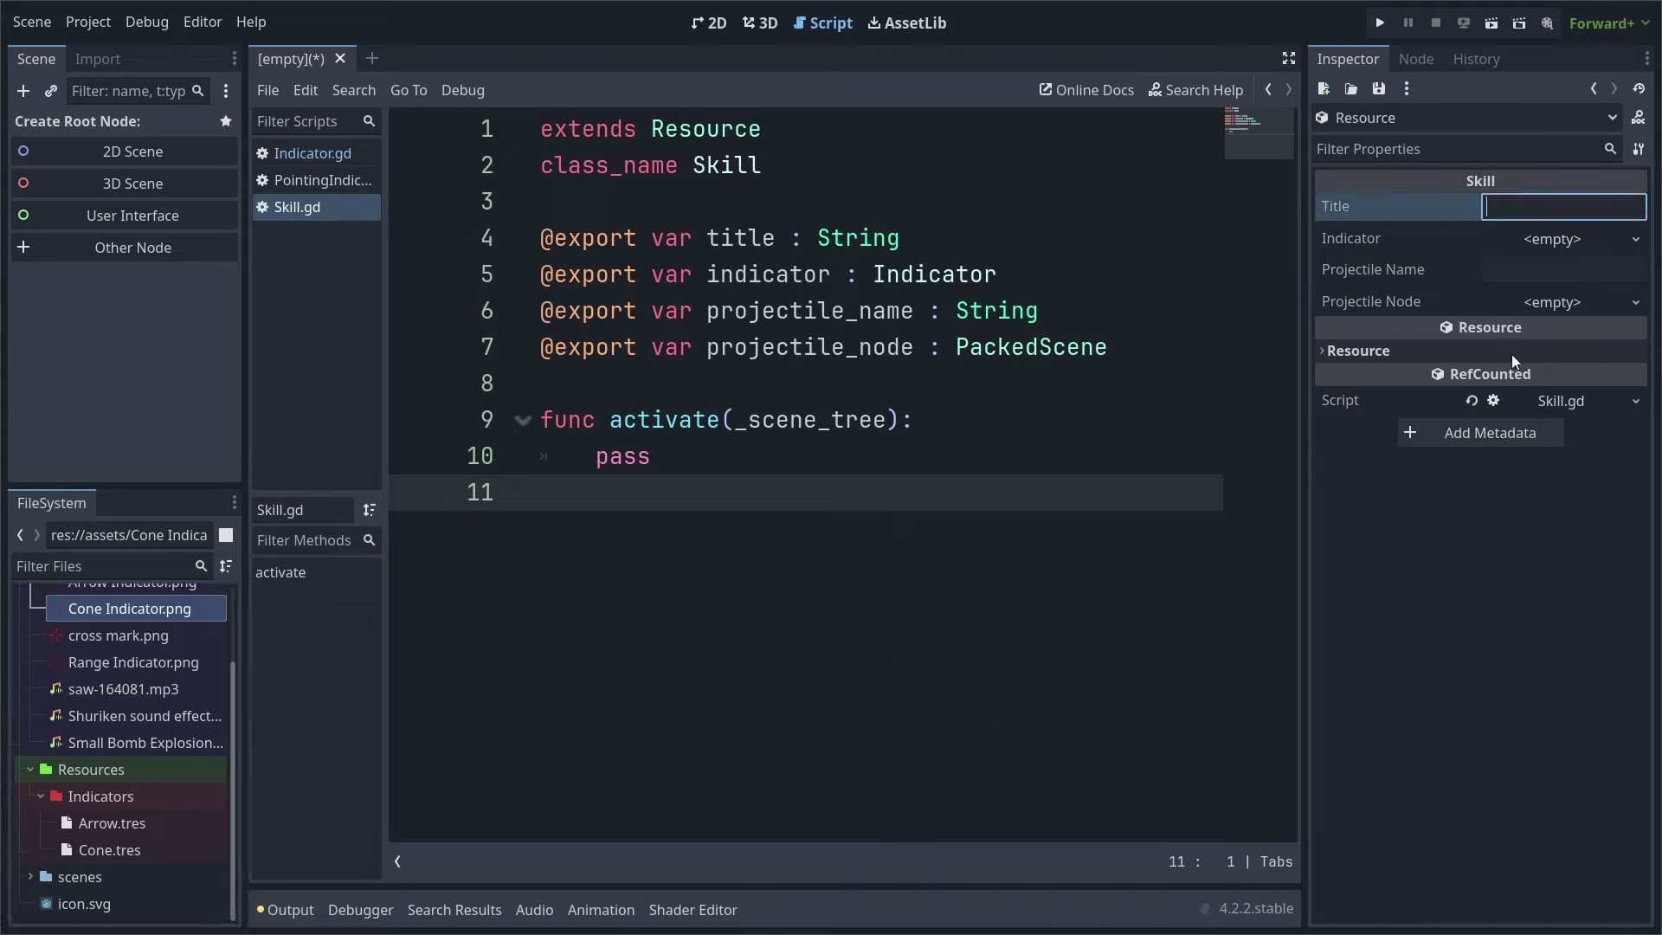
{"action": "type", "text": "Single"}
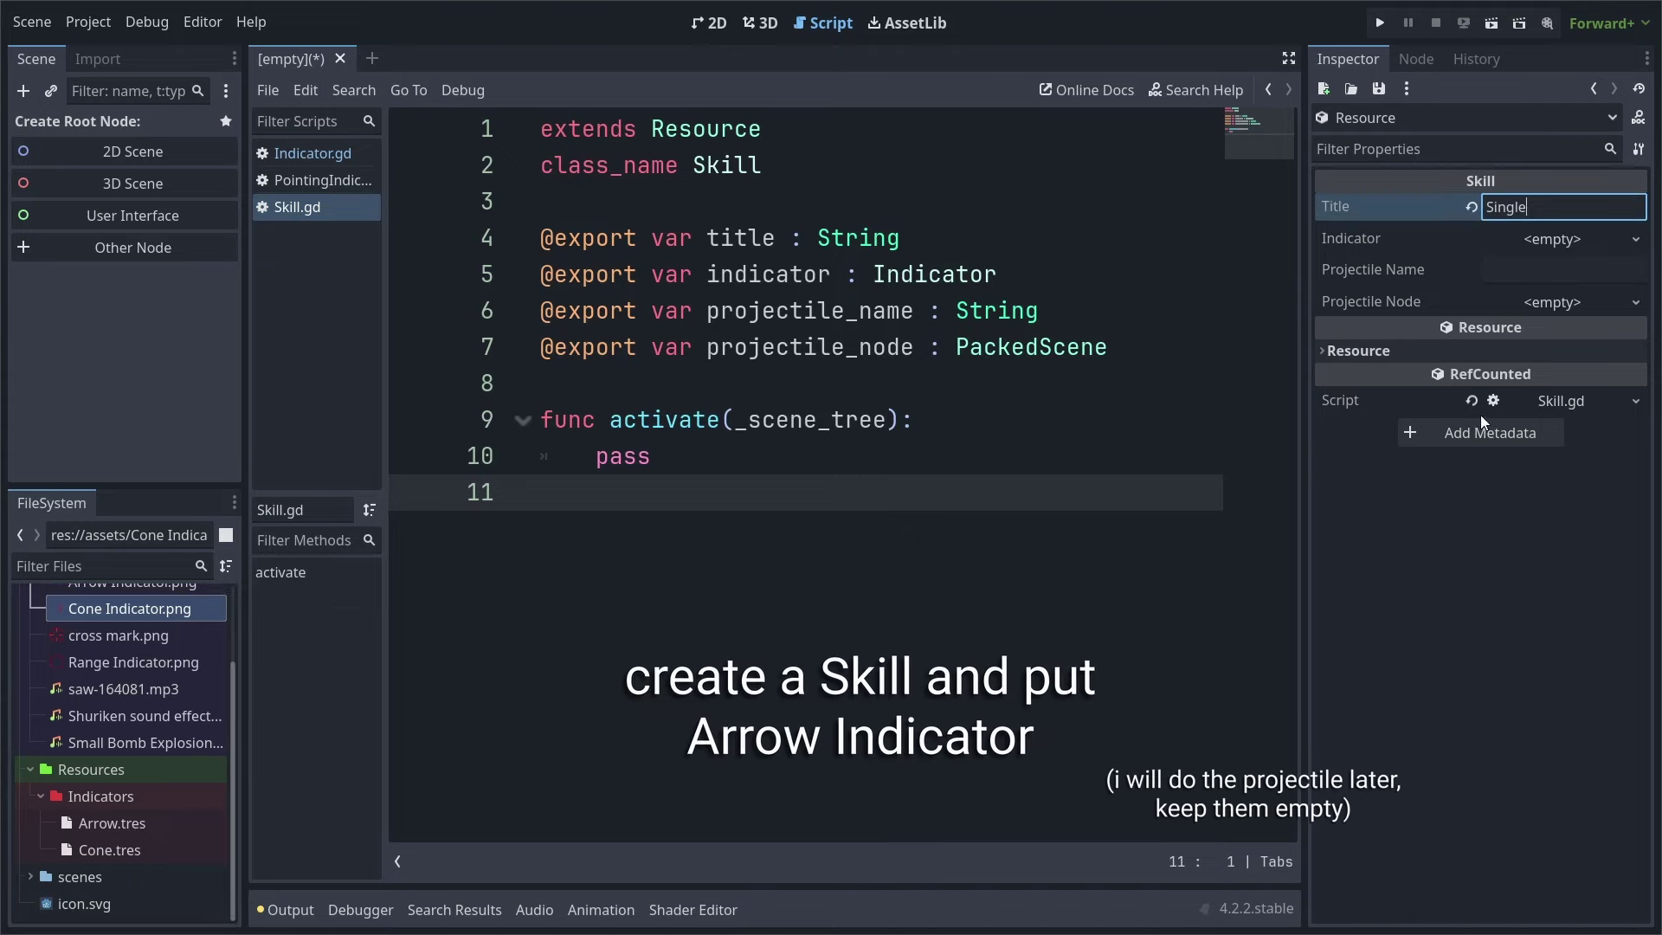
{"action": "left_click_drag", "start_coordinate": [101, 826], "coordinate": [1558, 239]}
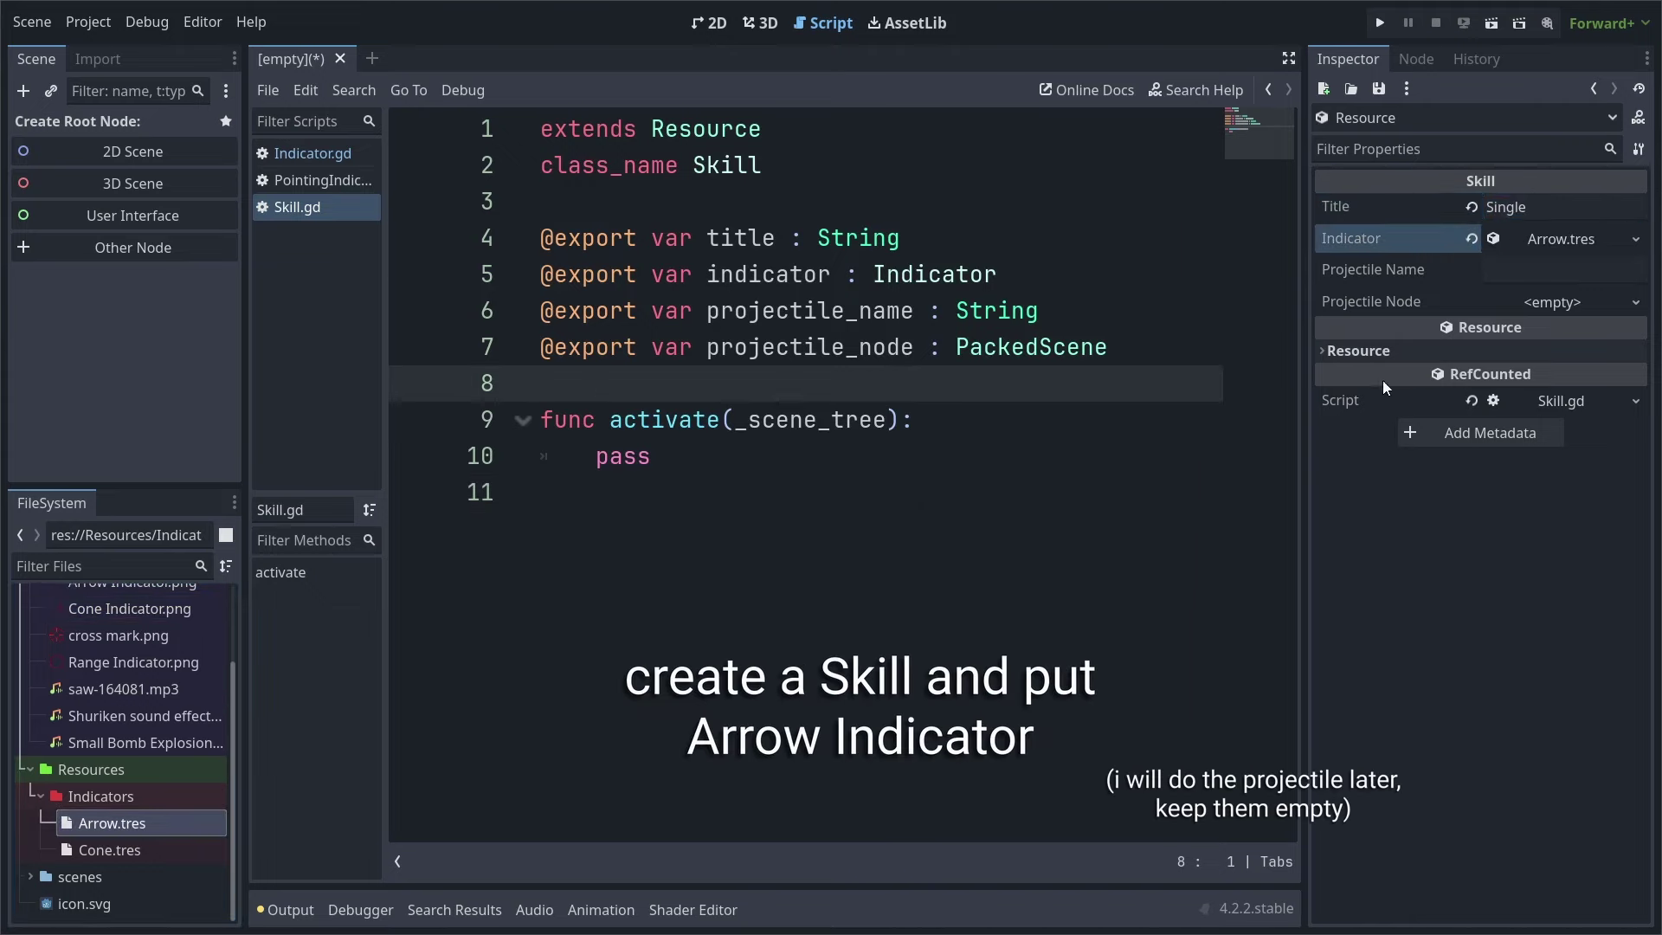
Save it as Single.tres in a new Resources/Skills folder, coloured teal.
{"action": "left_click", "coordinate": [1379, 88]}
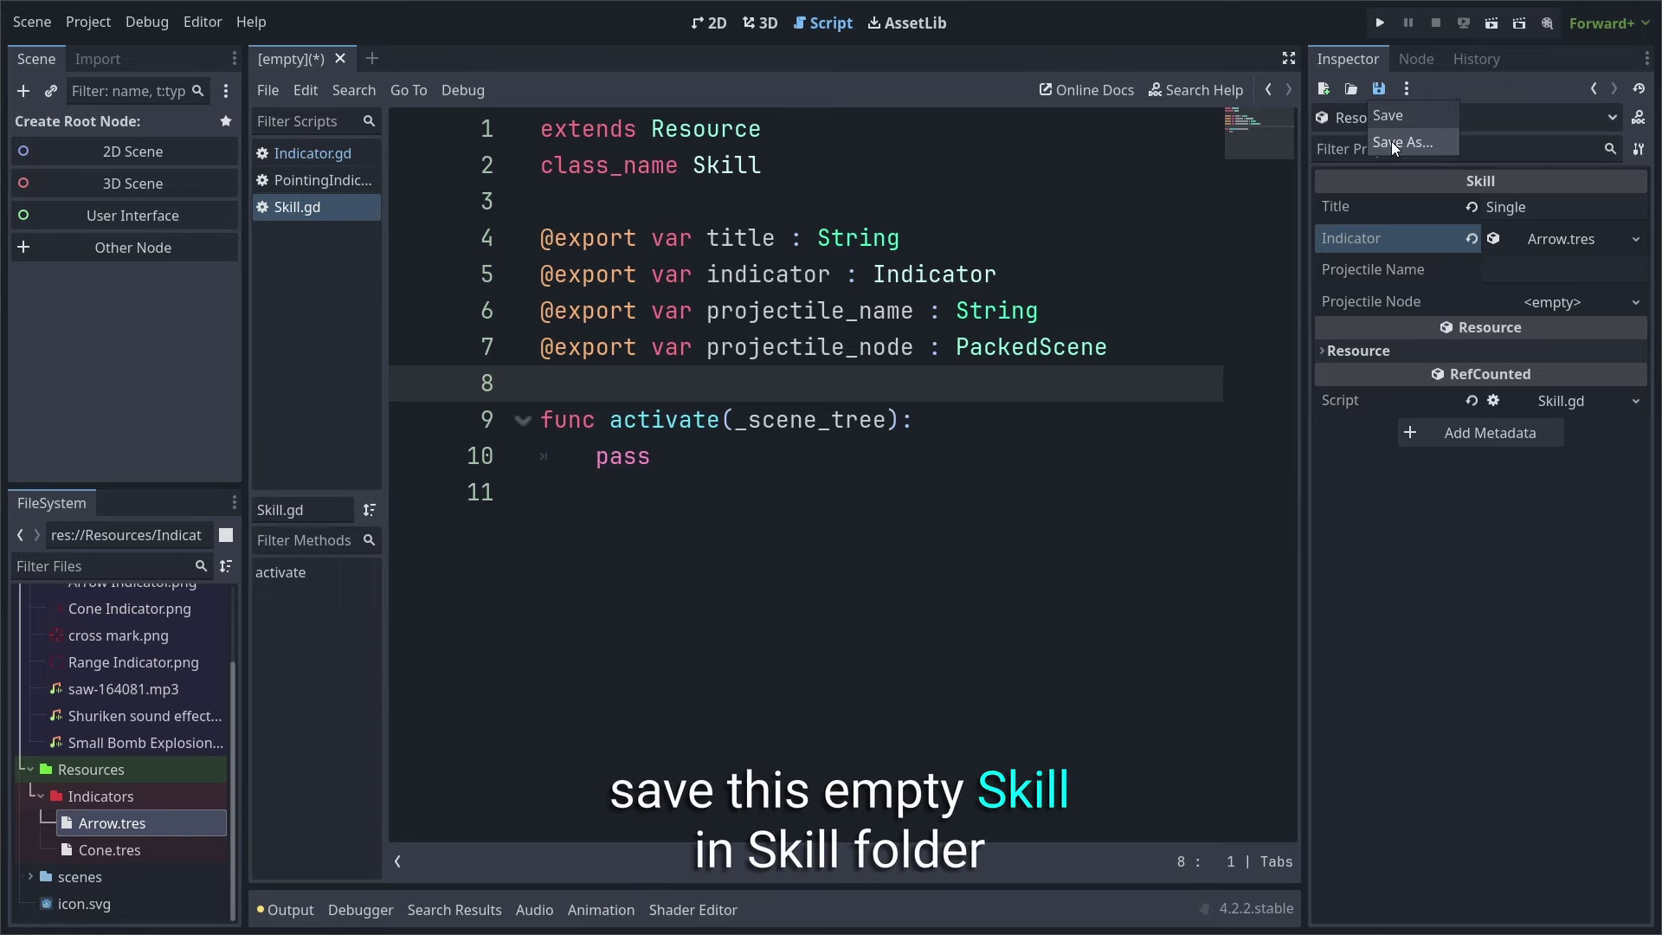
{"action": "left_click", "coordinate": [1402, 139]}
{"action": "left_click", "coordinate": [434, 178]}
{"action": "right_click", "coordinate": [753, 401]}
{"action": "left_click", "coordinate": [787, 418]}
{"action": "type", "text": "Ski"}
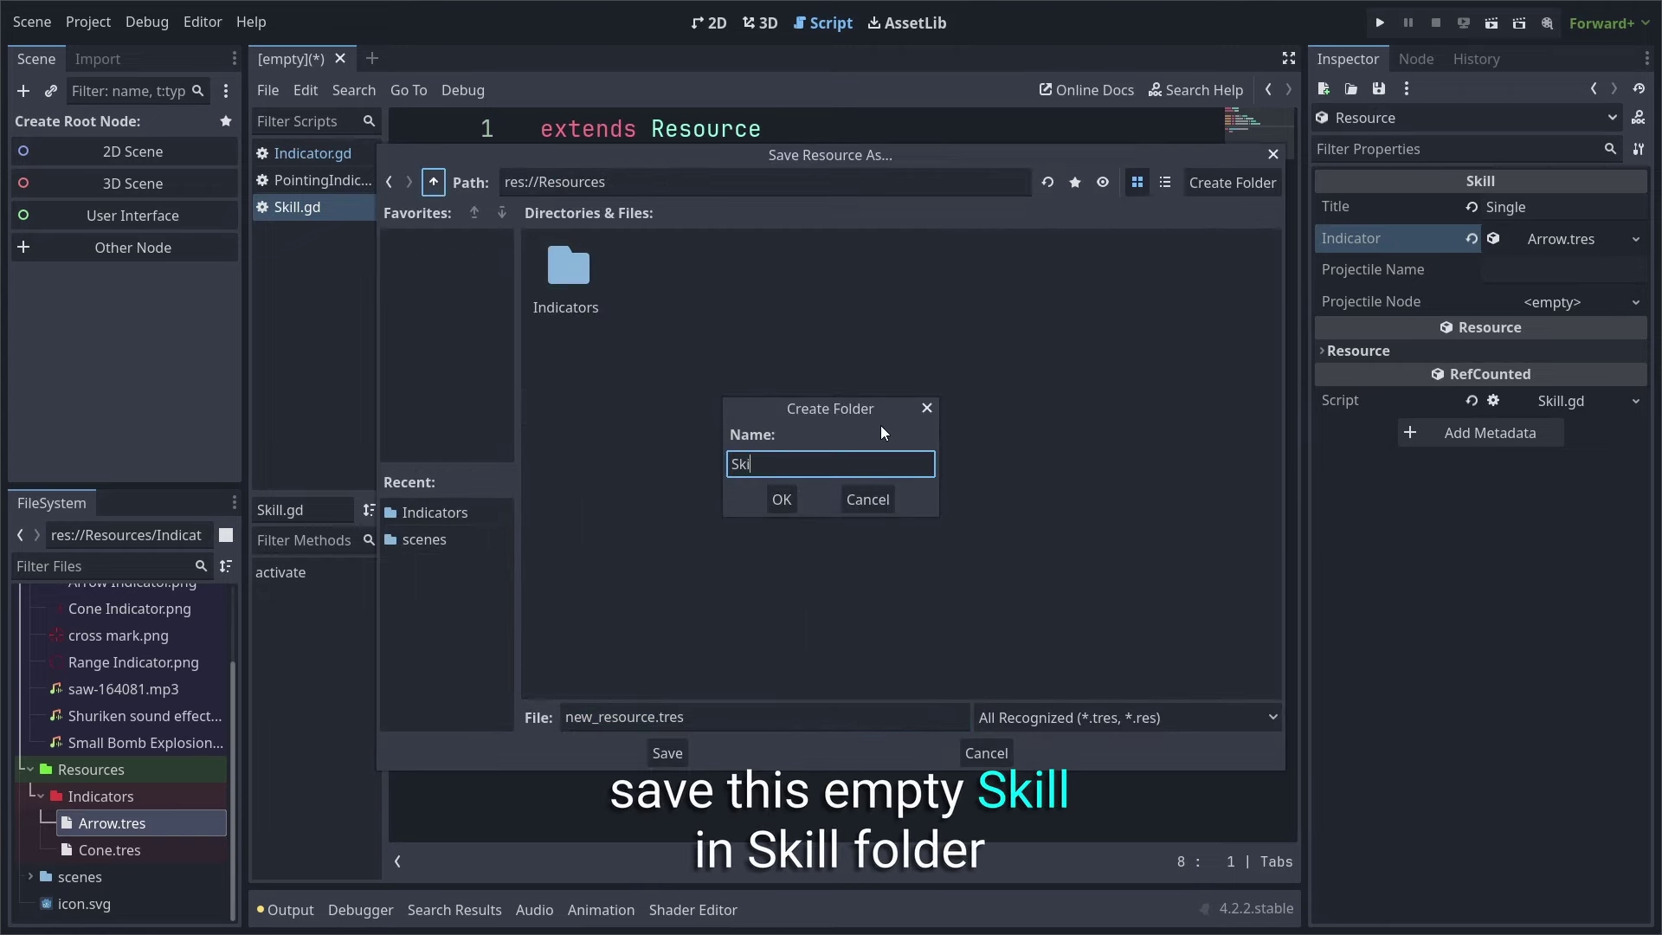
{"action": "type", "text": "lls"}
{"action": "left_click", "coordinate": [781, 502]}
{"action": "left_click", "coordinate": [651, 718]}
{"action": "type", "text": "Single"}
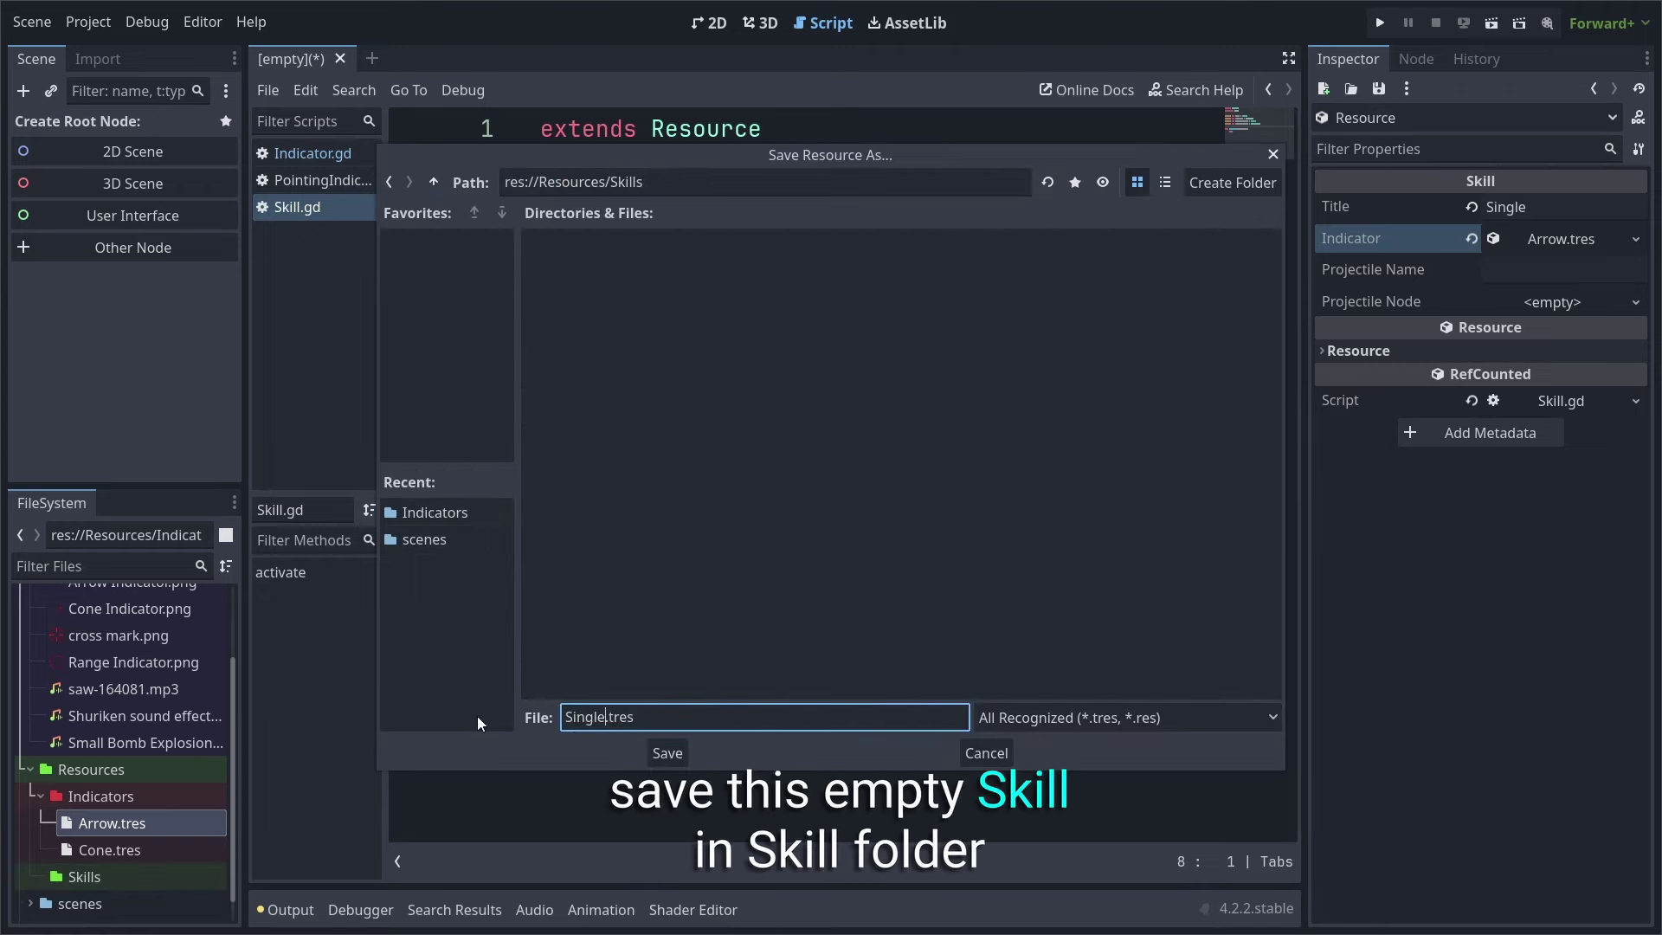
{"action": "left_click", "coordinate": [667, 753]}
{"action": "right_click", "coordinate": [84, 823]}
{"action": "left_click", "coordinate": [398, 810]}
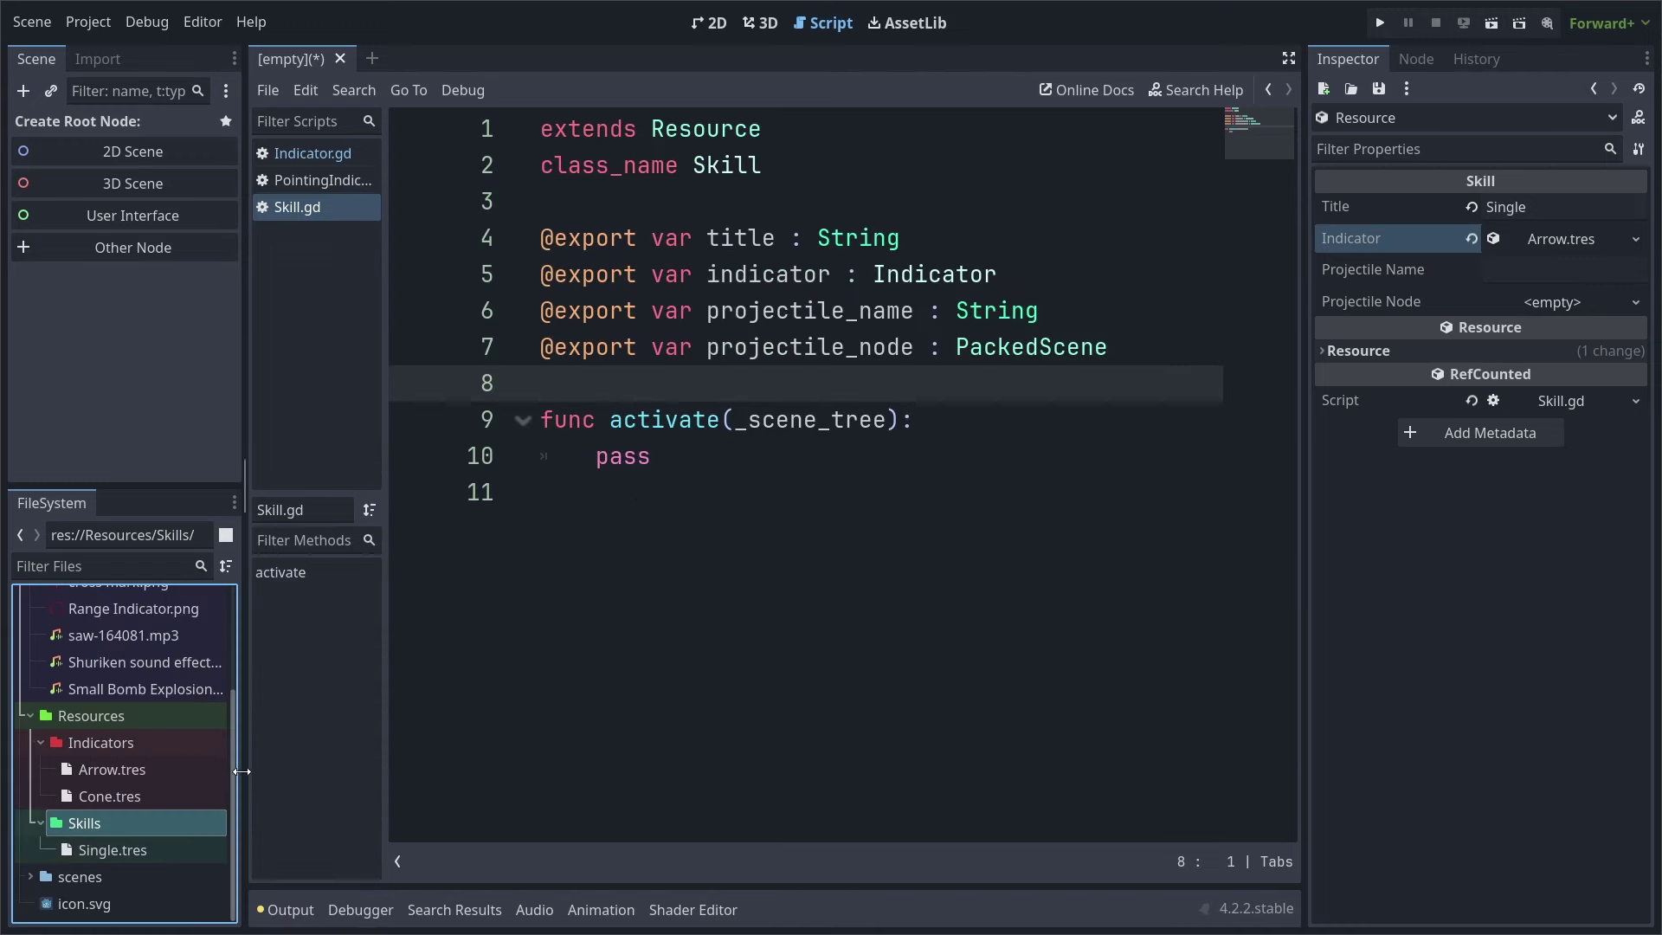
Create a Skill titled Multi with Cone.tres as indicator and save it as Multi.tres.
{"action": "left_click", "coordinate": [112, 850]}
{"action": "left_click", "coordinate": [657, 491]}
{"action": "left_click", "coordinate": [692, 456]}
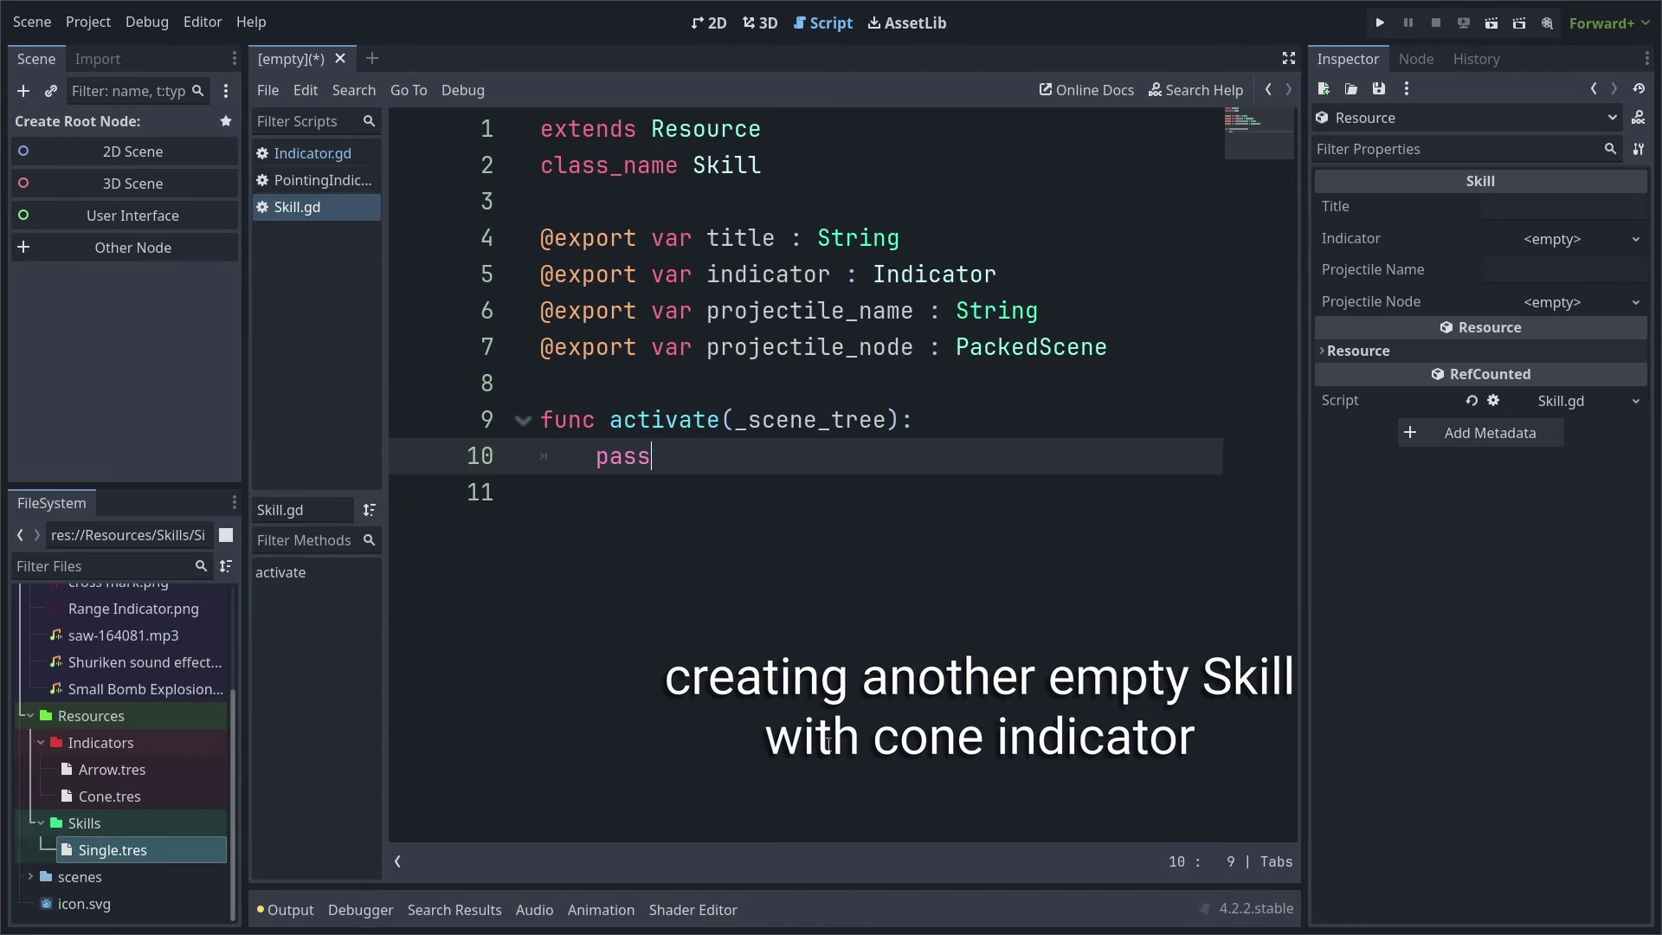
{"action": "left_click", "coordinate": [1520, 206]}
{"action": "type", "text": "Multi"}
{"action": "left_click_drag", "start_coordinate": [119, 788], "coordinate": [1558, 239]}
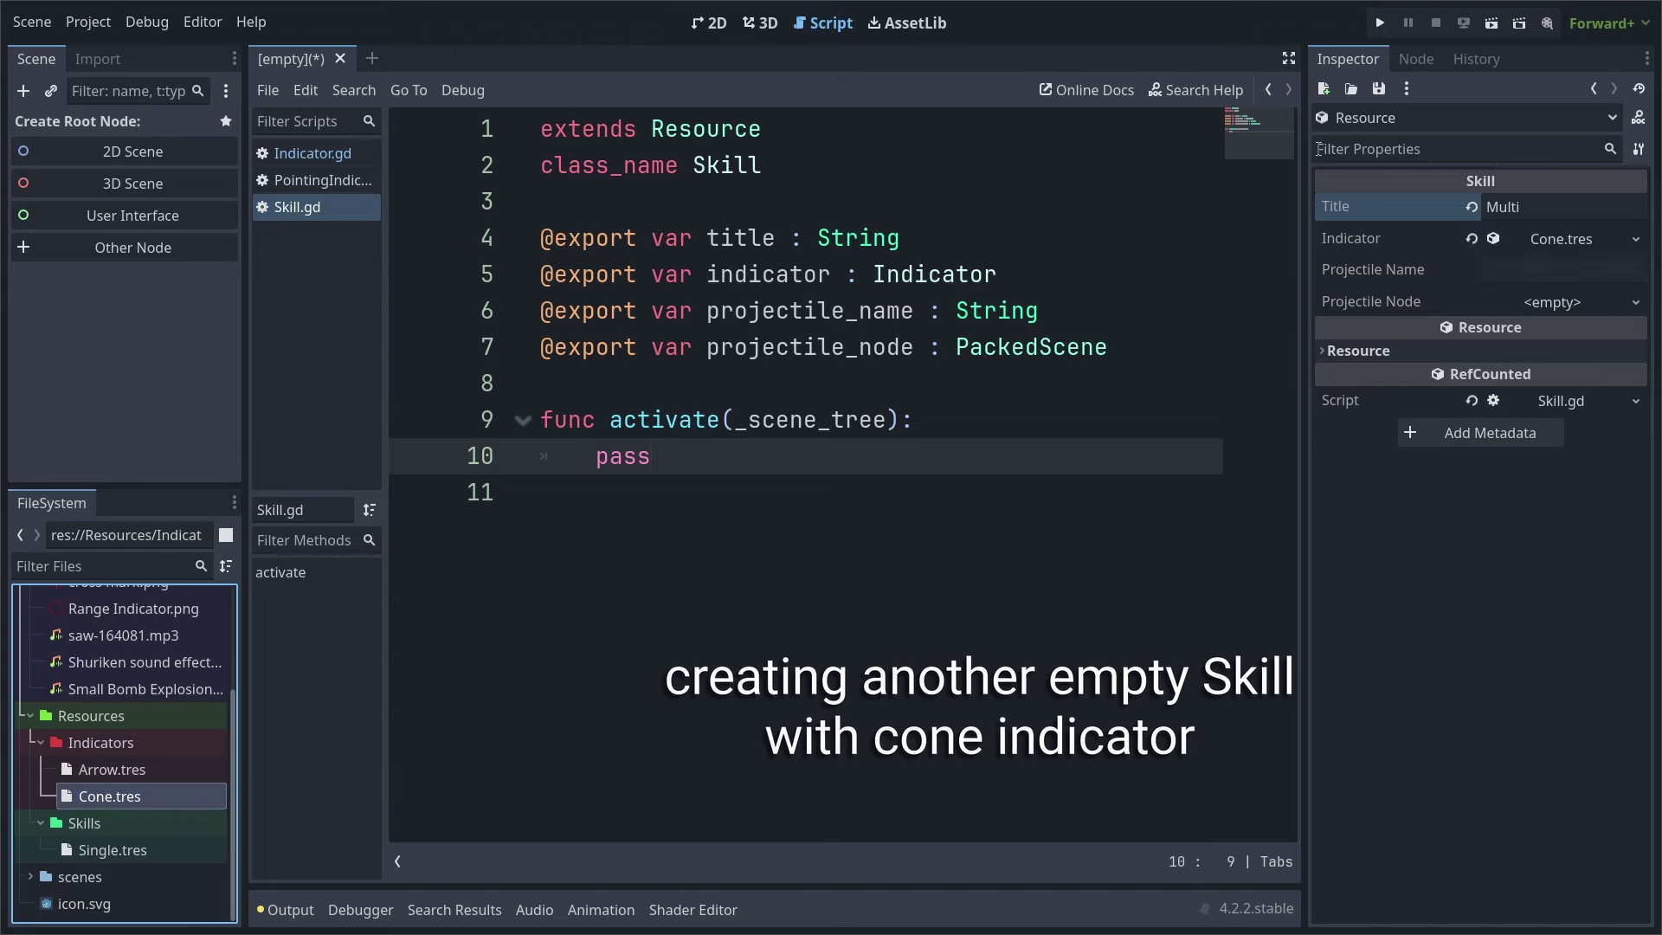
{"action": "left_click", "coordinate": [1379, 88]}
{"action": "left_click", "coordinate": [1407, 146]}
{"action": "key", "text": "Return"}
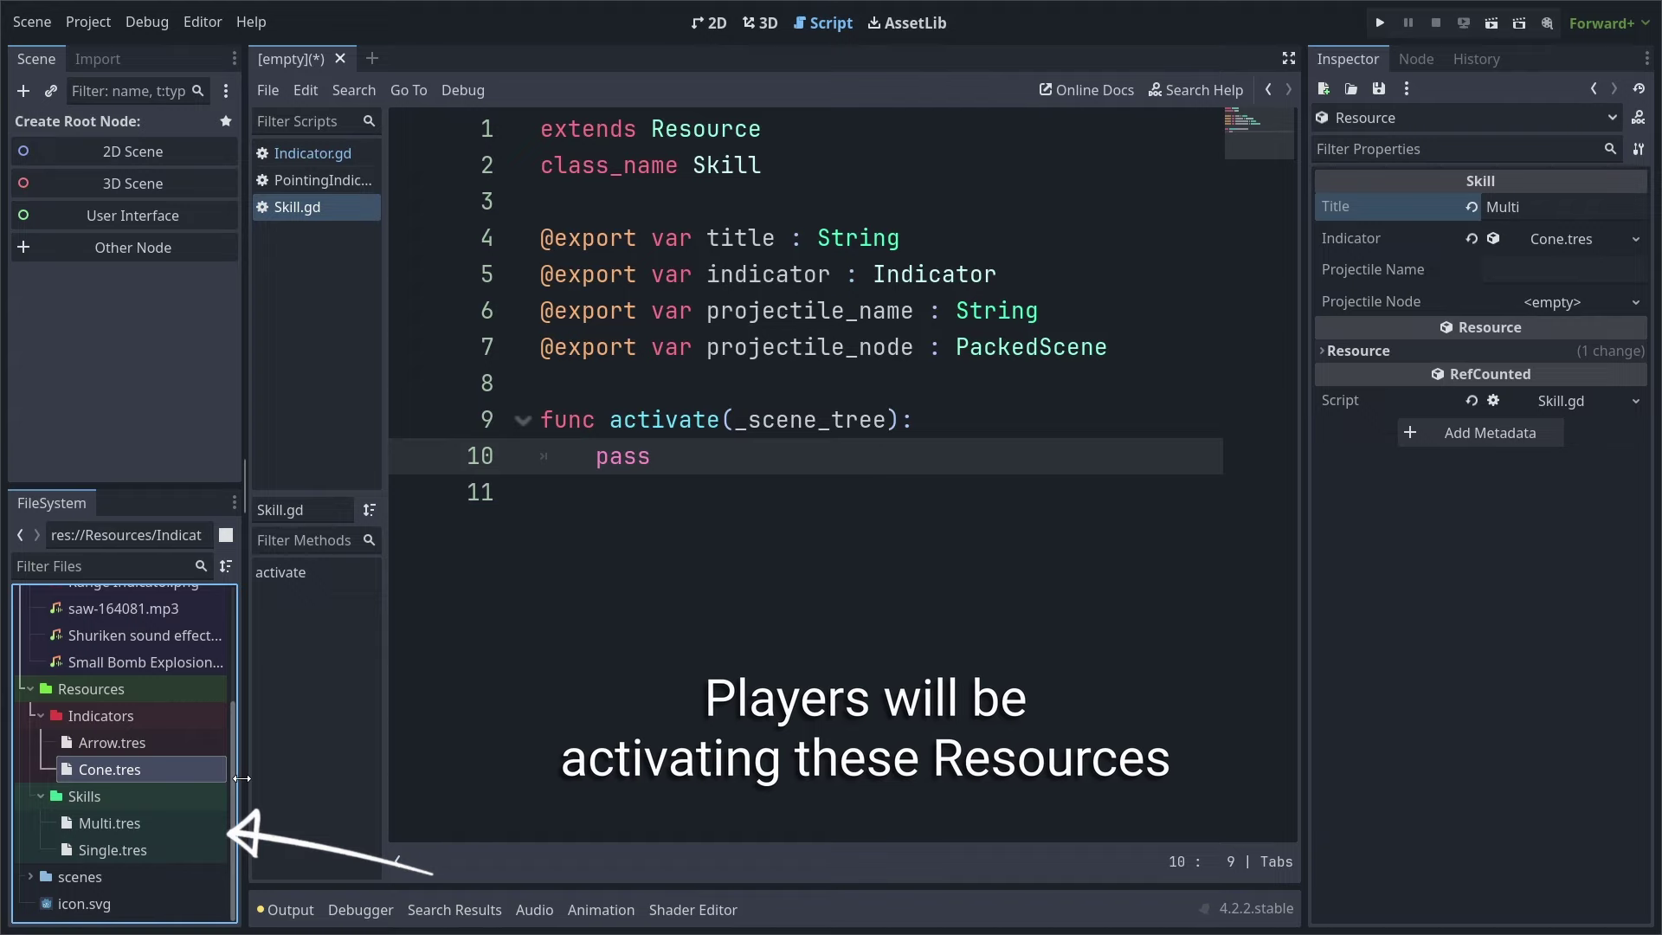
Create a CharacterBody2D root node and rename it Player.
{"action": "left_click", "coordinate": [708, 23]}
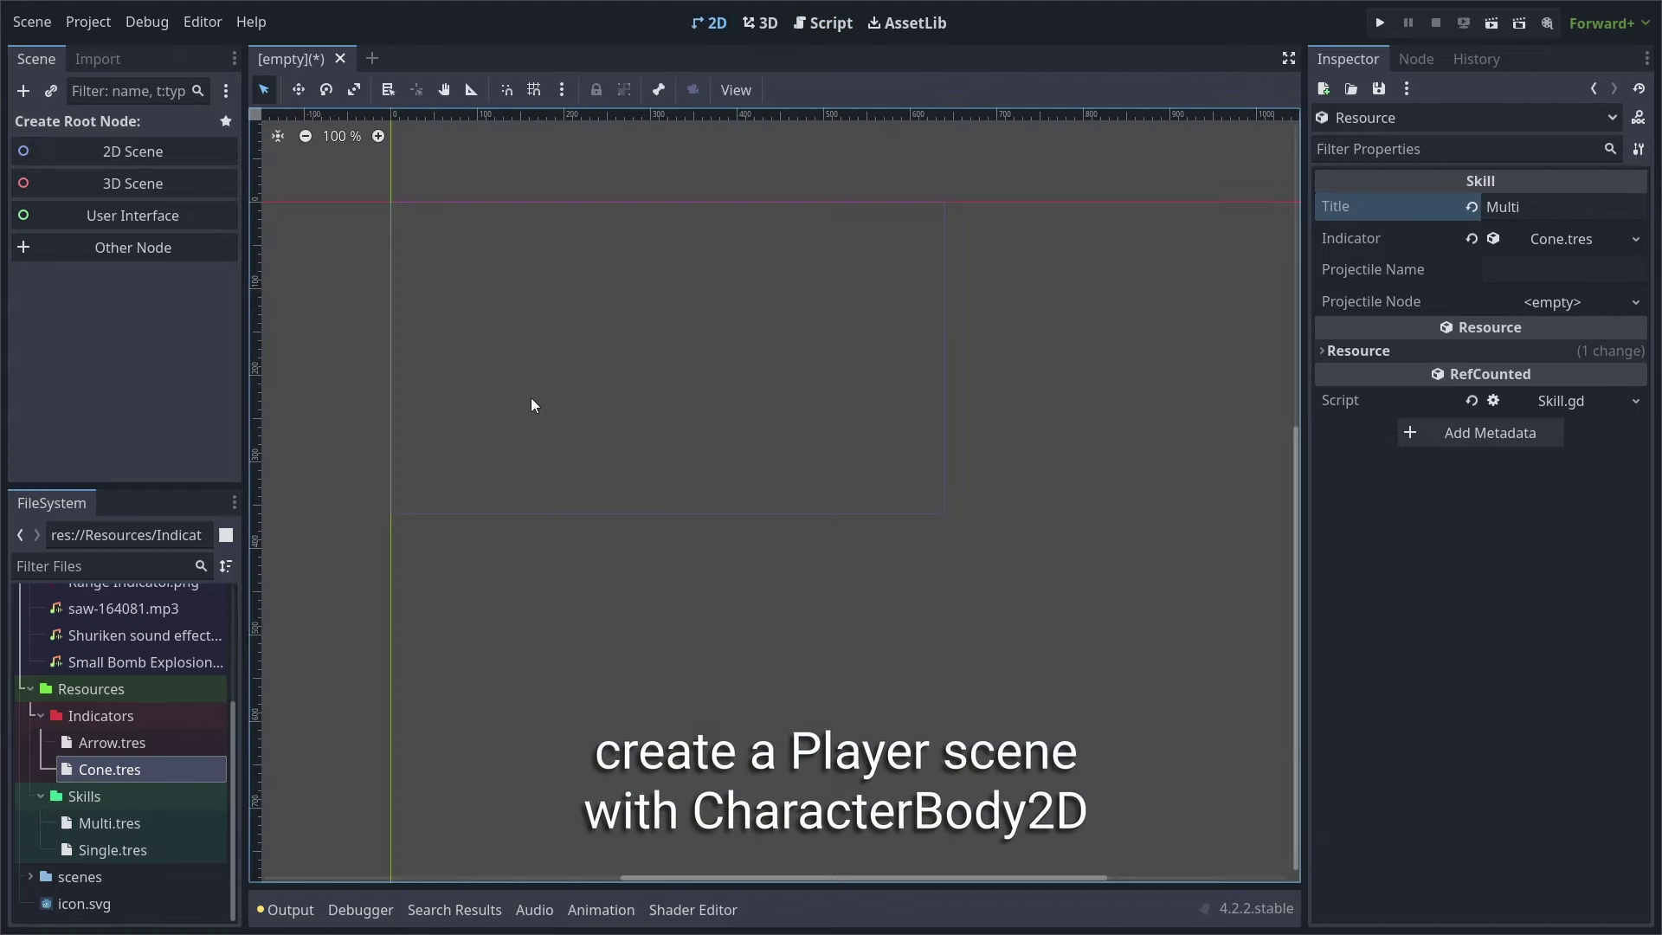
{"action": "left_click", "coordinate": [122, 248]}
{"action": "type", "text": "charac"}
{"action": "key", "text": "Return"}
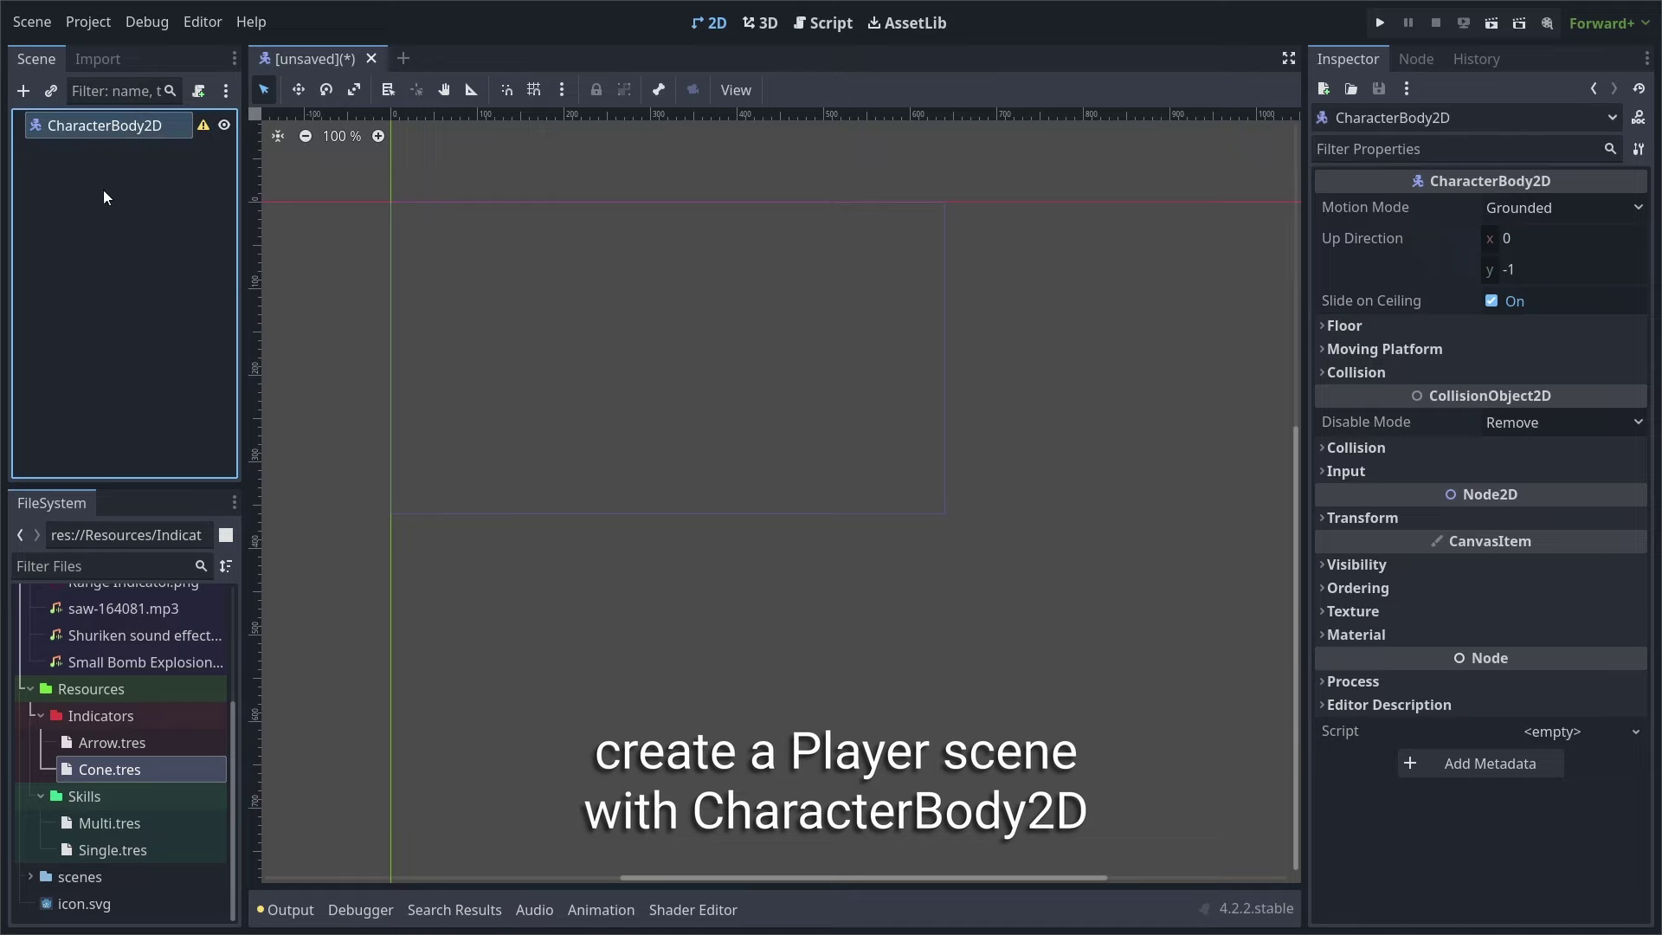
{"action": "key", "text": "F2"}
{"action": "type", "text": "Player"}
{"action": "key", "text": "Return"}
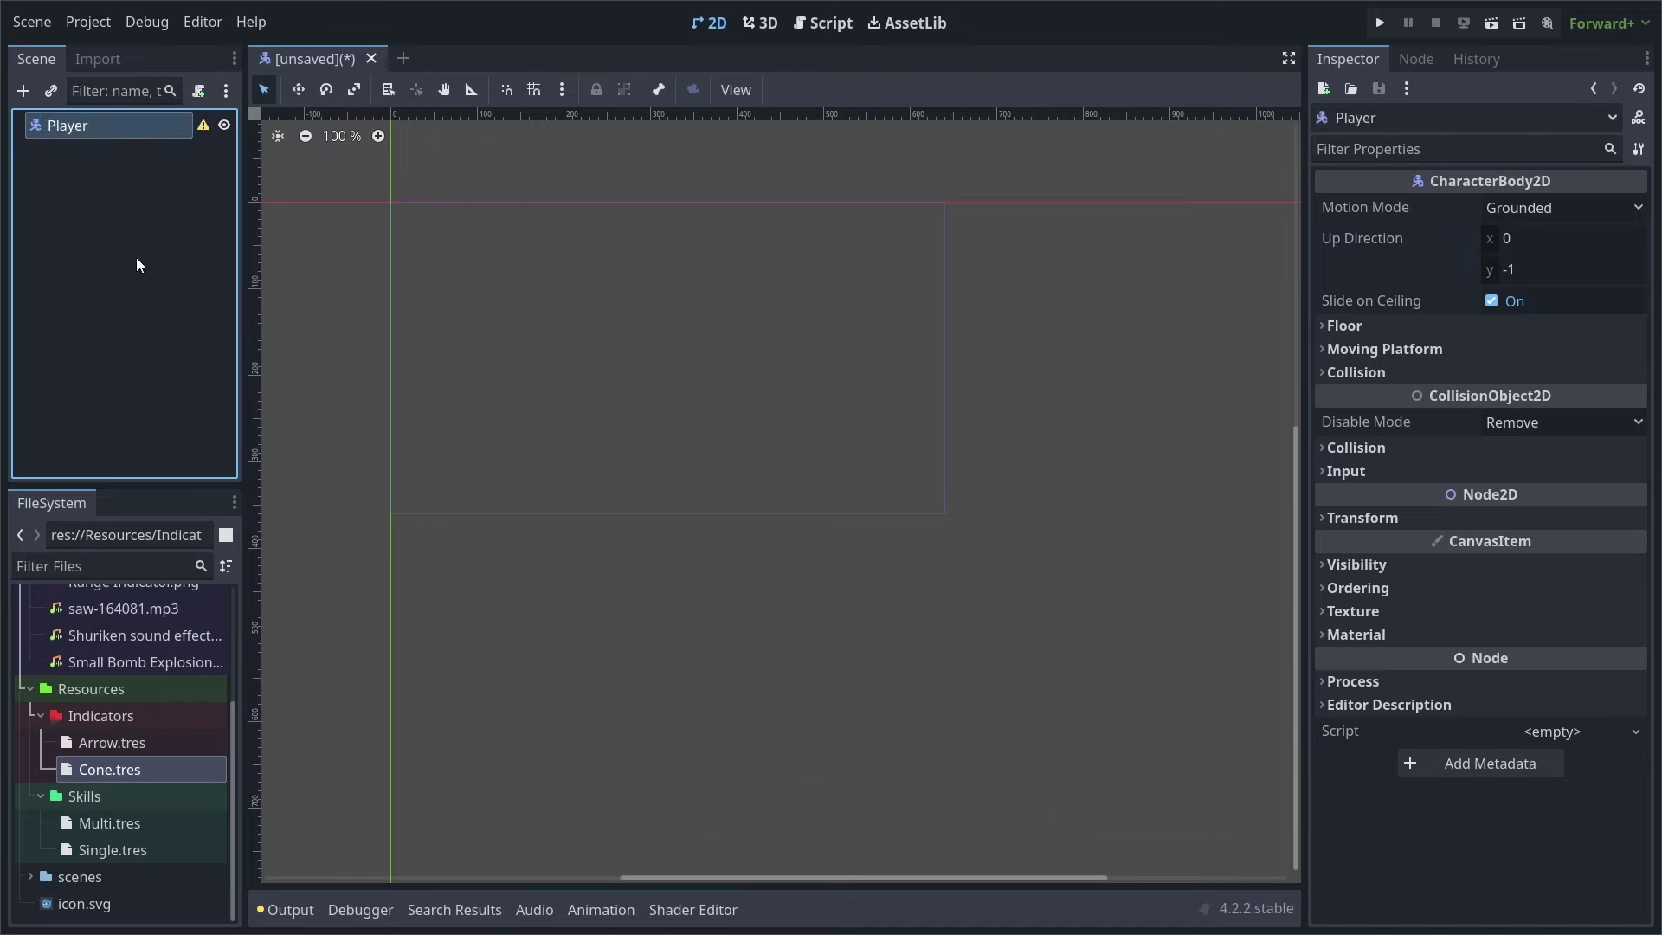
Add a Sprite2D child with a new 20×20 PlaceholderTexture2D.
{"action": "scroll", "coordinate": [730, 256], "scroll_direction": "up", "scroll_amount": 4}
{"action": "key", "text": "ctrl+a"}
{"action": "key", "text": "Return"}
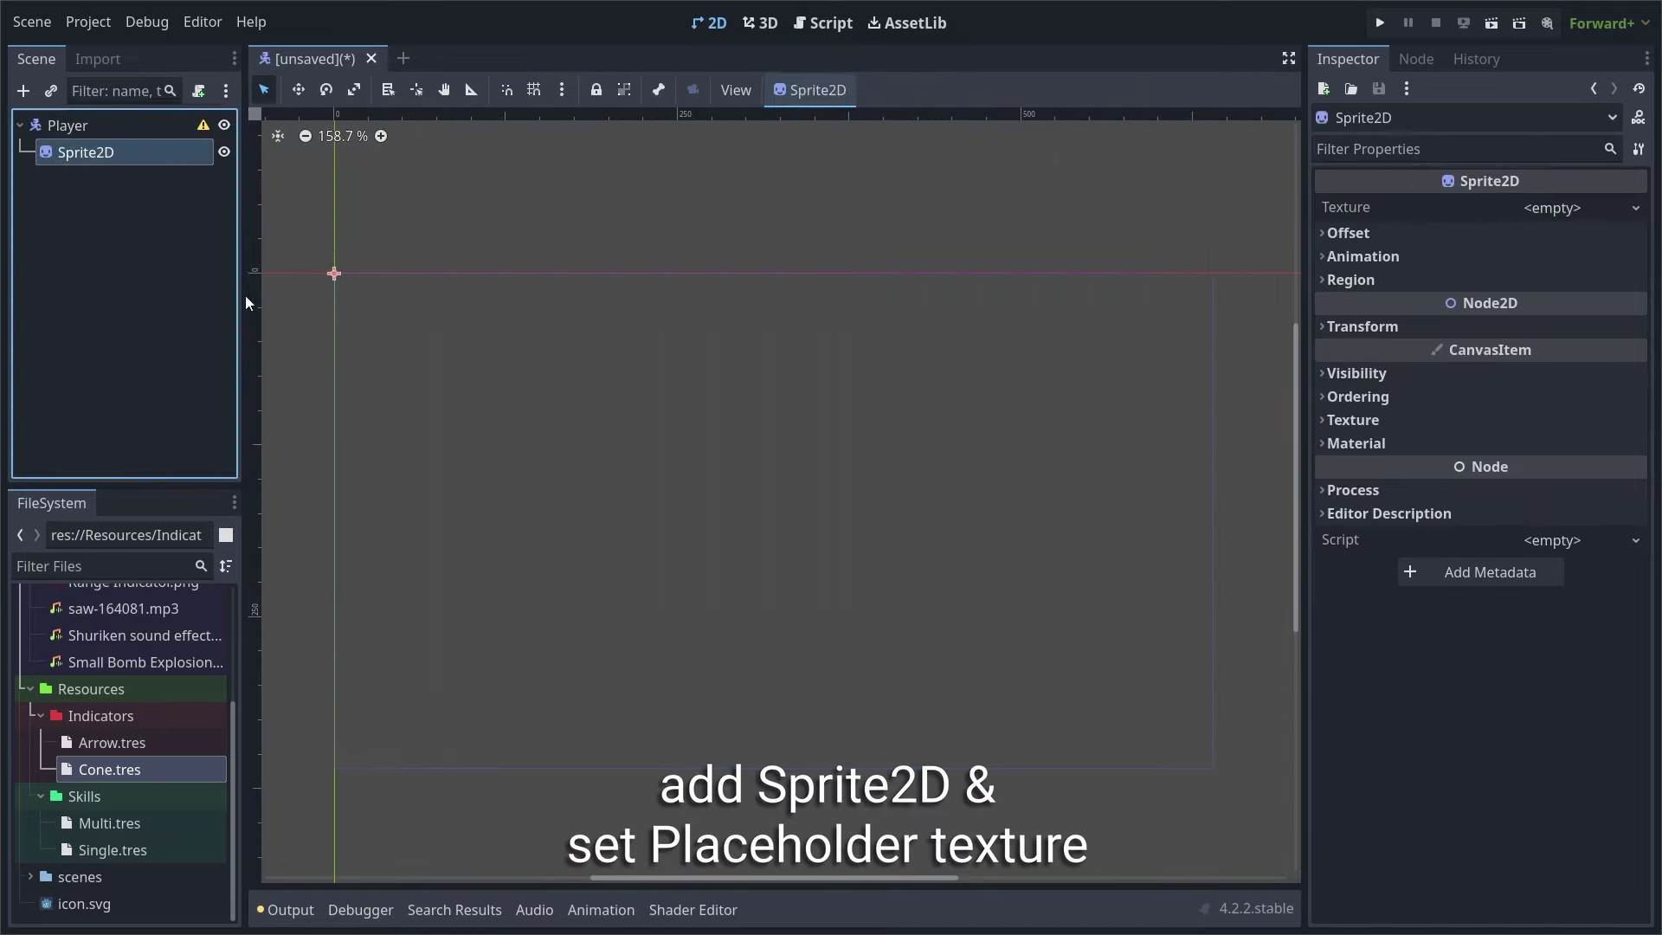
{"action": "left_click", "coordinate": [1550, 208]}
{"action": "left_click", "coordinate": [1463, 581]}
{"action": "type", "text": "20"}
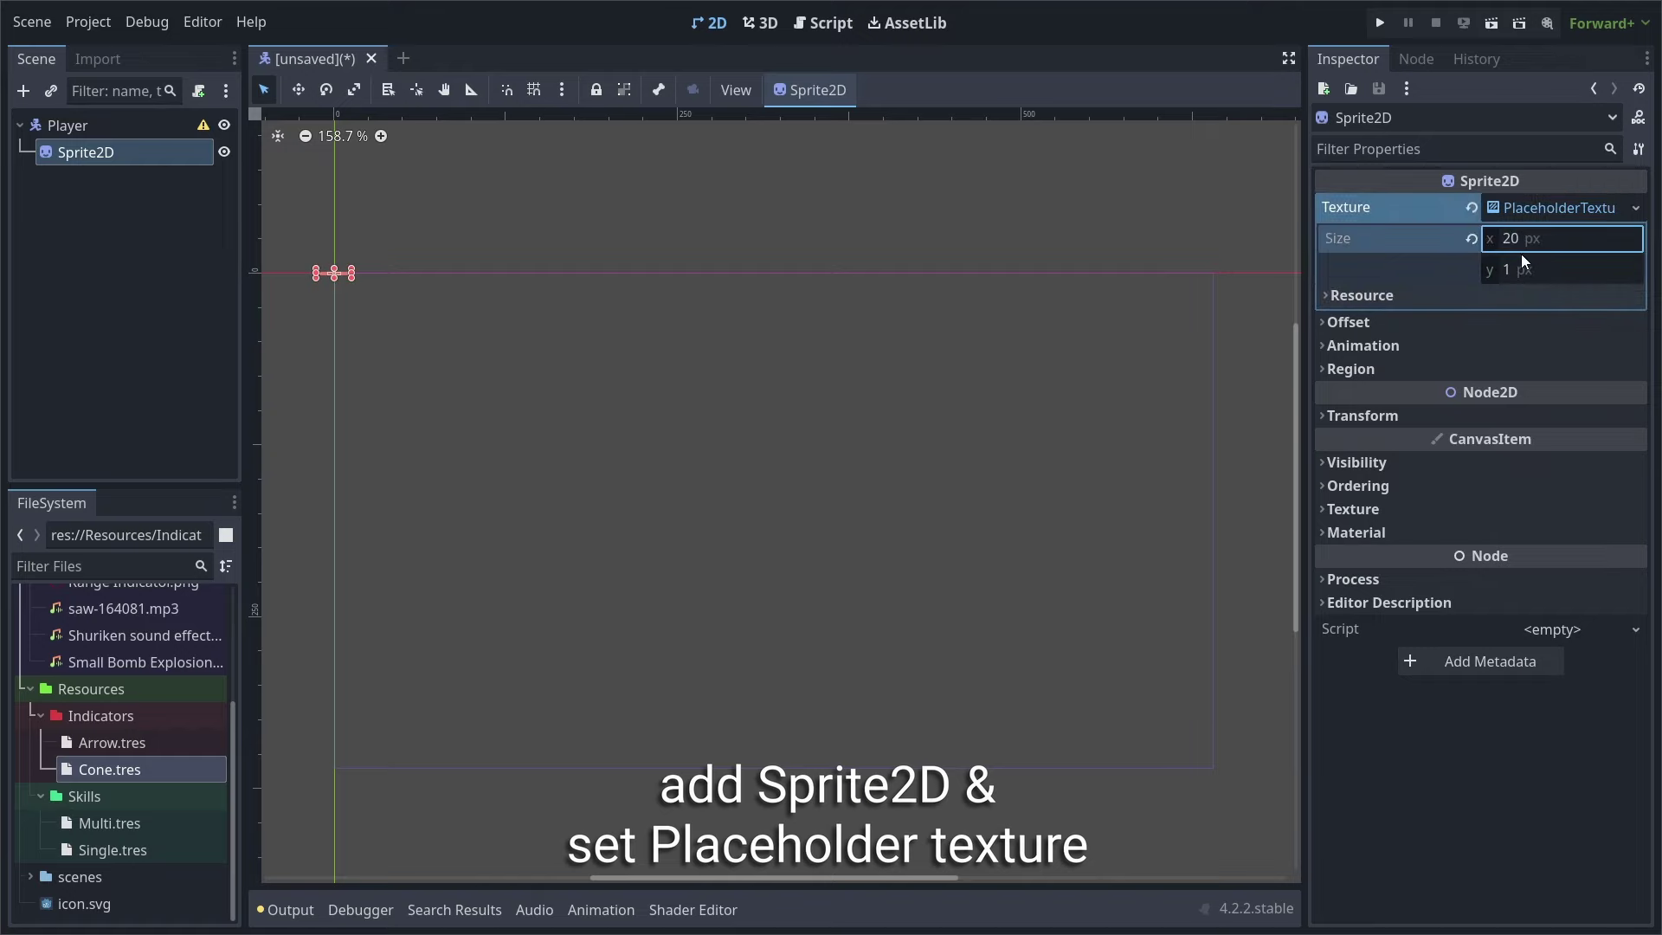
{"action": "key", "text": "Tab"}
{"action": "type", "text": "20"}
{"action": "key", "text": "Return"}
{"action": "scroll", "coordinate": [909, 415], "scroll_direction": "up", "scroll_amount": 1}
{"action": "scroll", "coordinate": [761, 653], "scroll_direction": "up", "scroll_amount": 3}
{"action": "scroll", "coordinate": [777, 666], "scroll_direction": "up", "scroll_amount": 1}
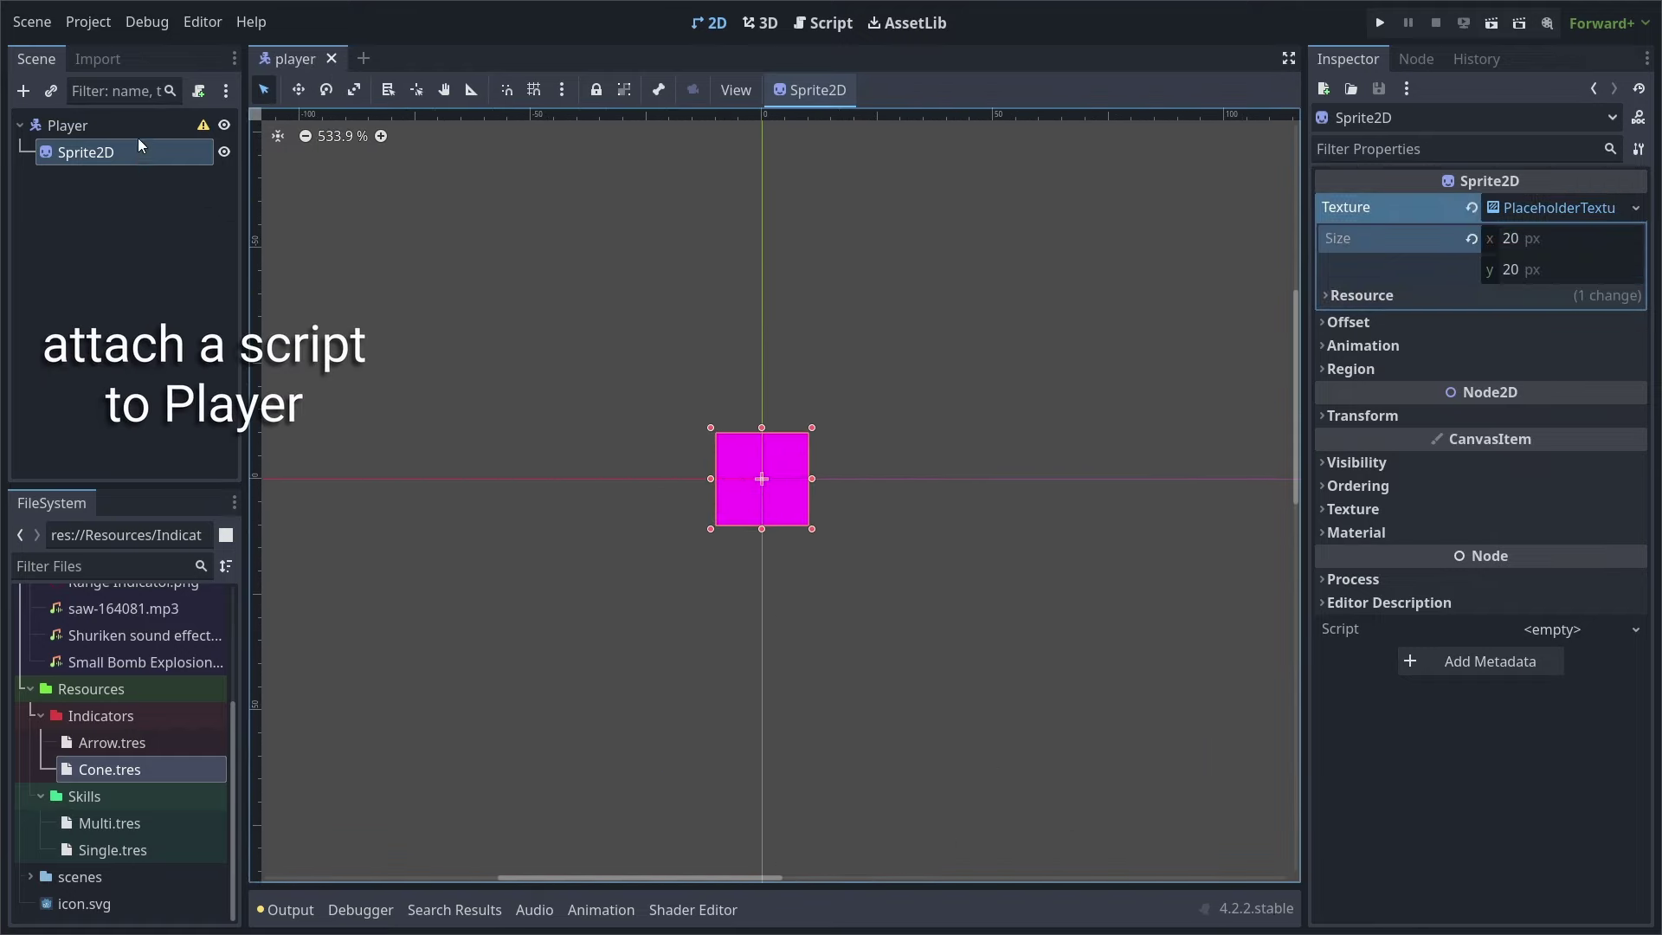
{"action": "left_click", "coordinate": [128, 125]}
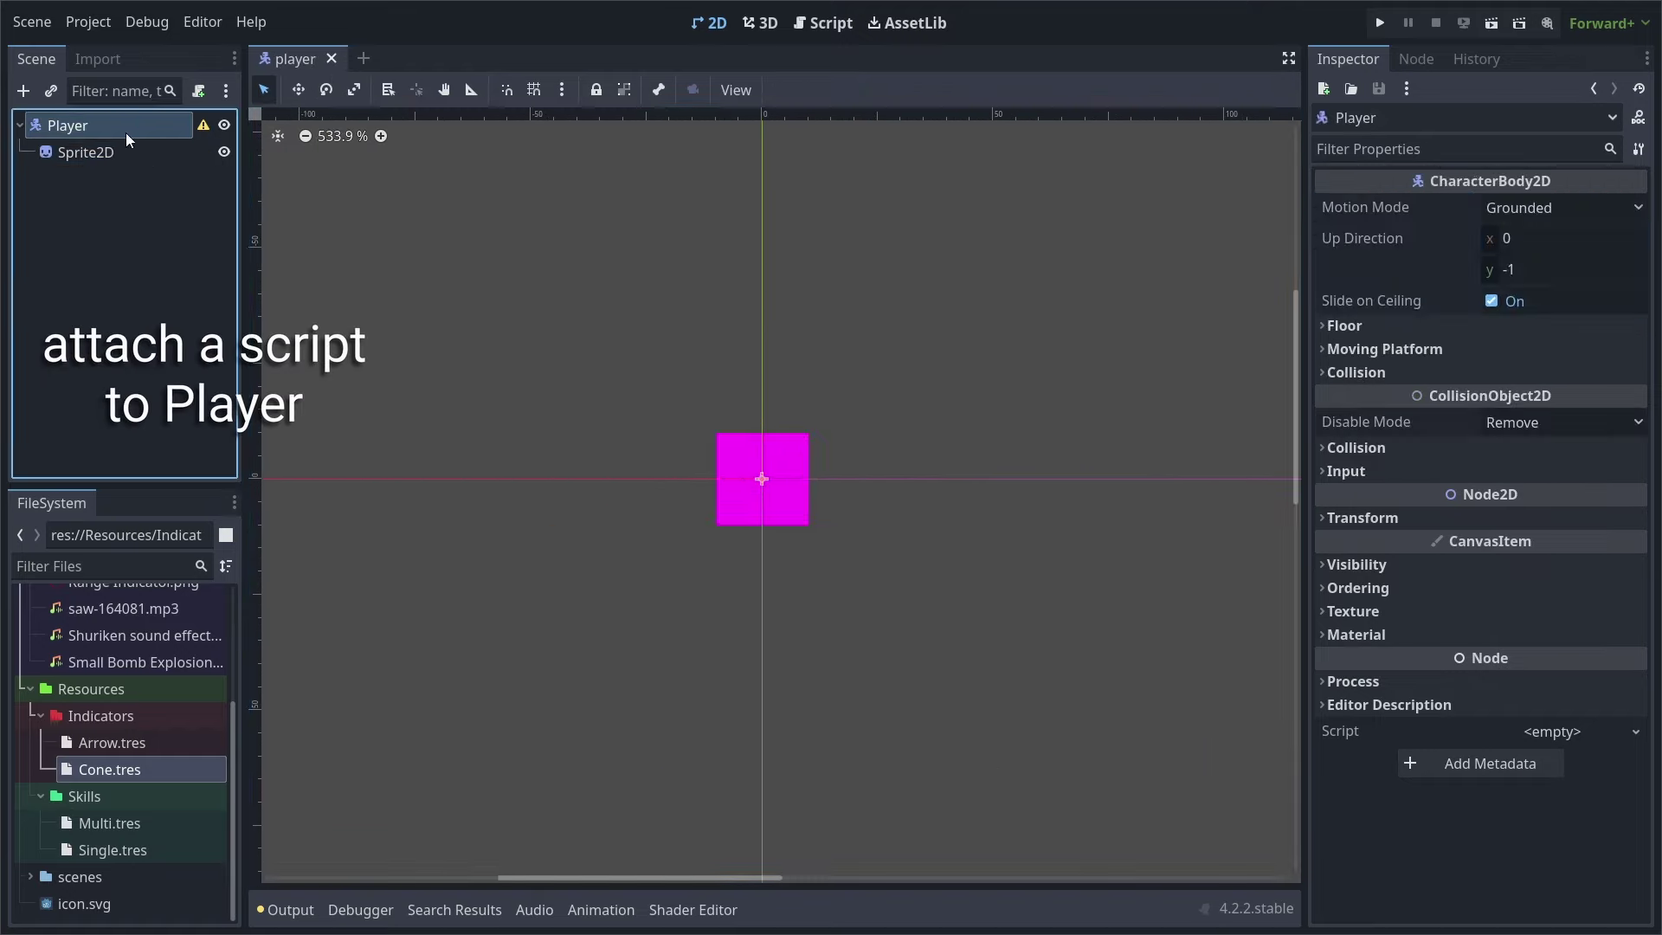
{"action": "left_click", "coordinate": [199, 91]}
Create player.gd with the skill setter, speed-150 movement in _physics_process and an update function.
{"action": "left_click", "coordinate": [743, 666]}
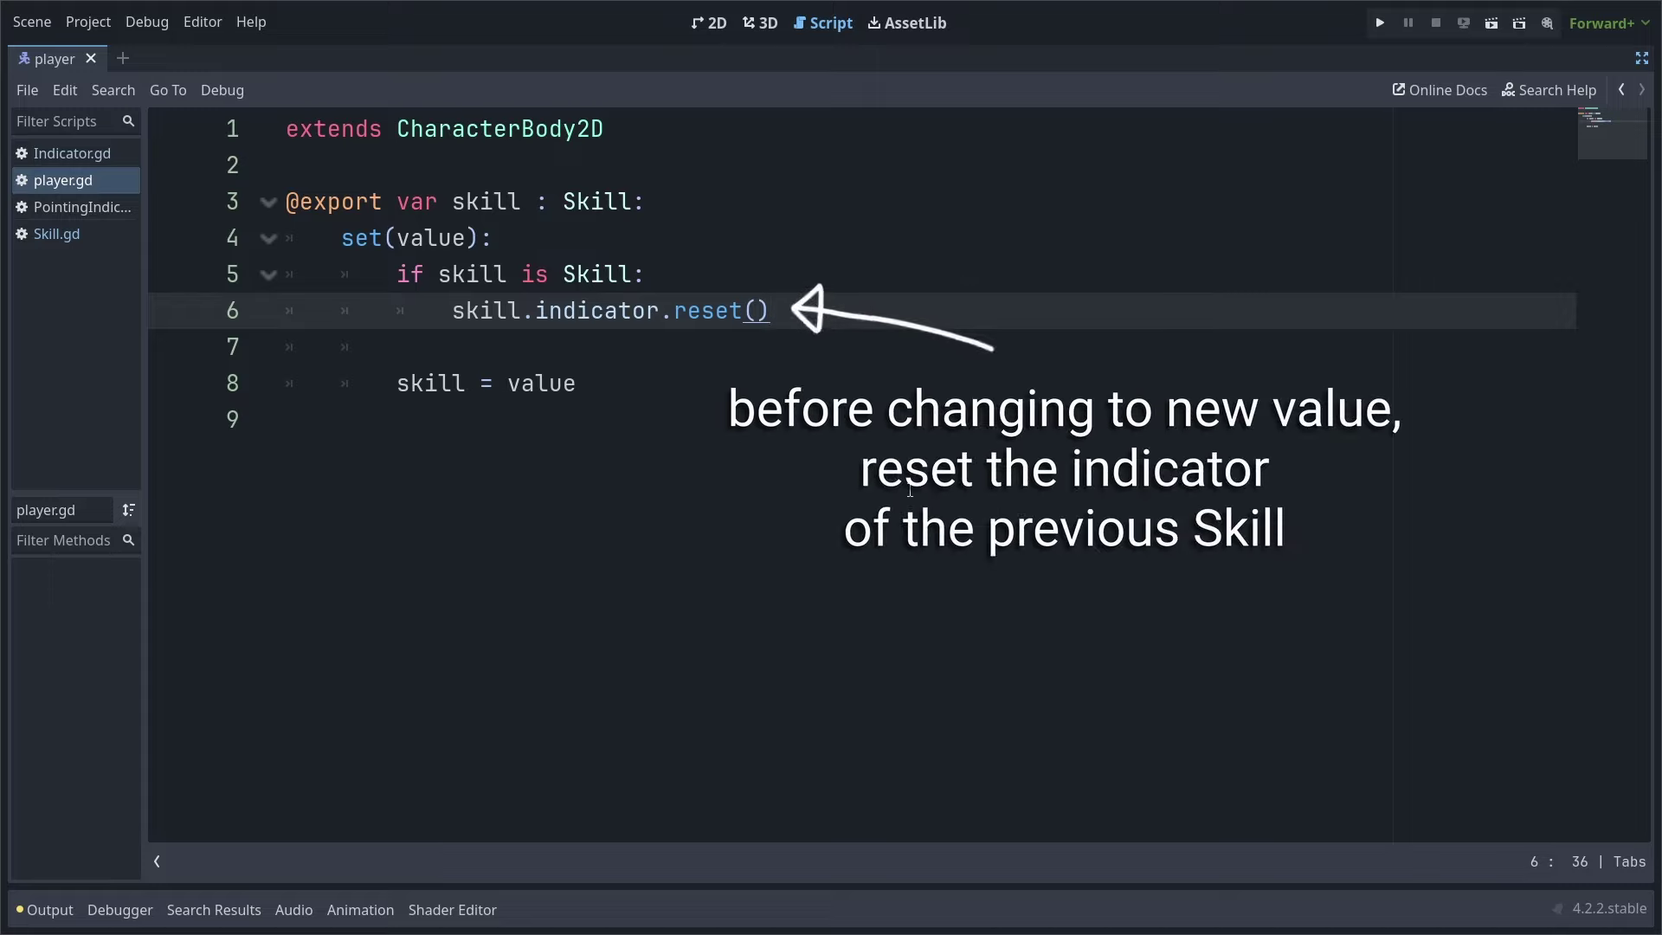
{"action": "left_click", "coordinate": [793, 573]}
{"action": "key", "text": "Return"}
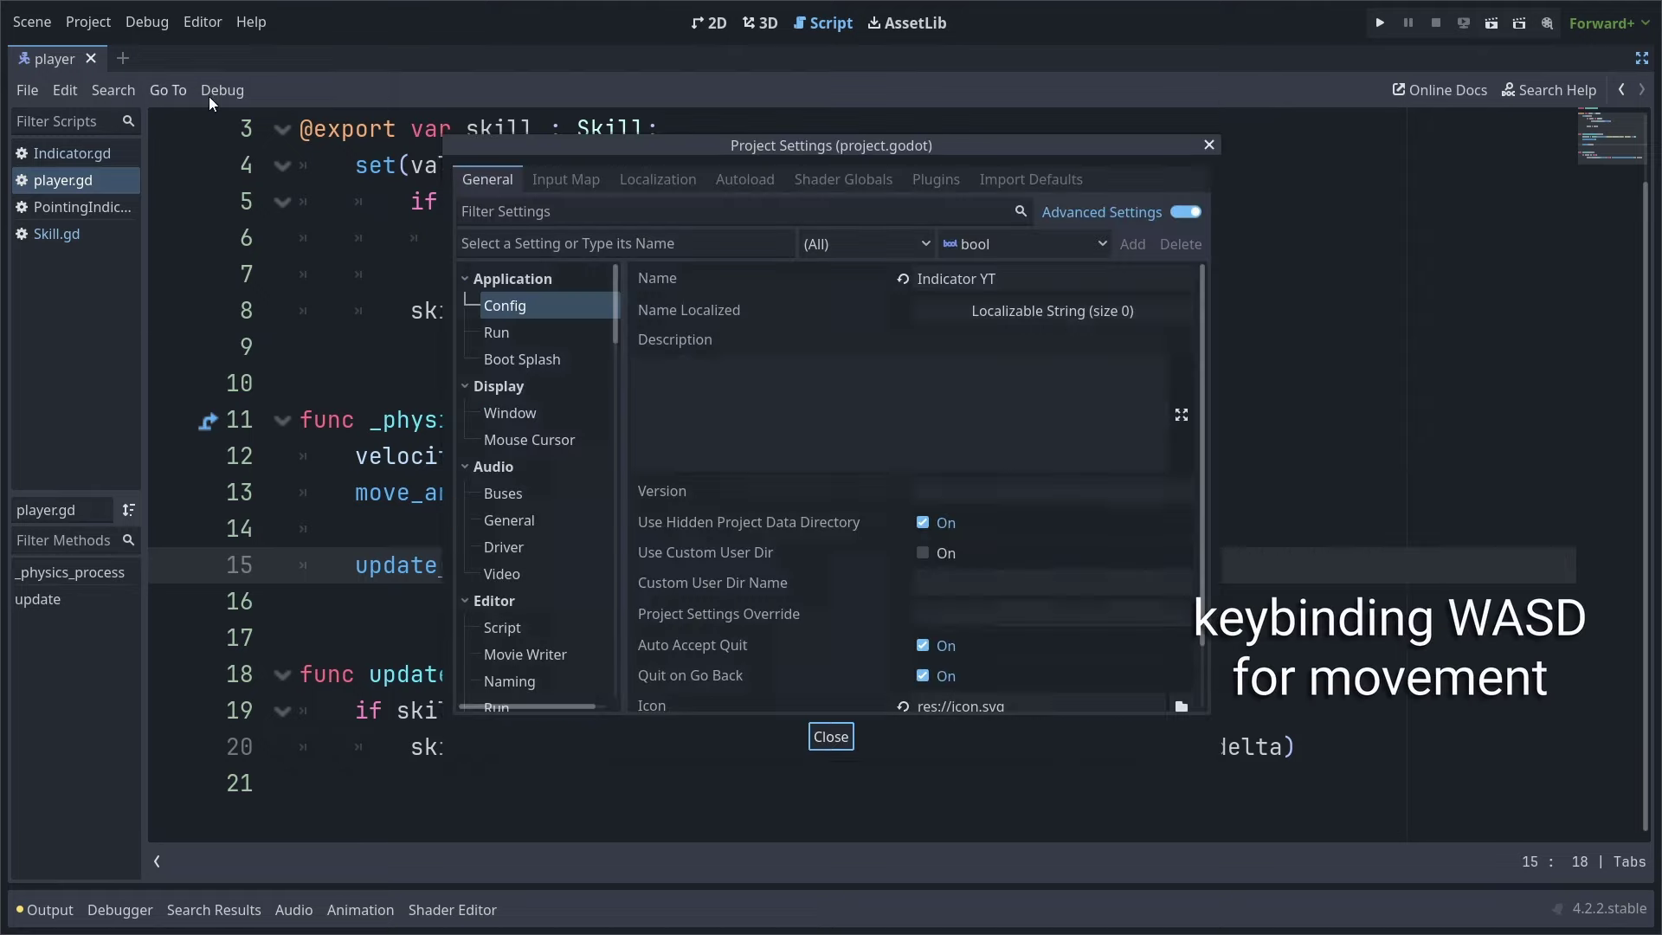
Add left, right, up and down actions in the Input Map.
{"action": "left_click", "coordinate": [566, 180]}
{"action": "left_click", "coordinate": [999, 246]}
{"action": "type", "text": "right"}
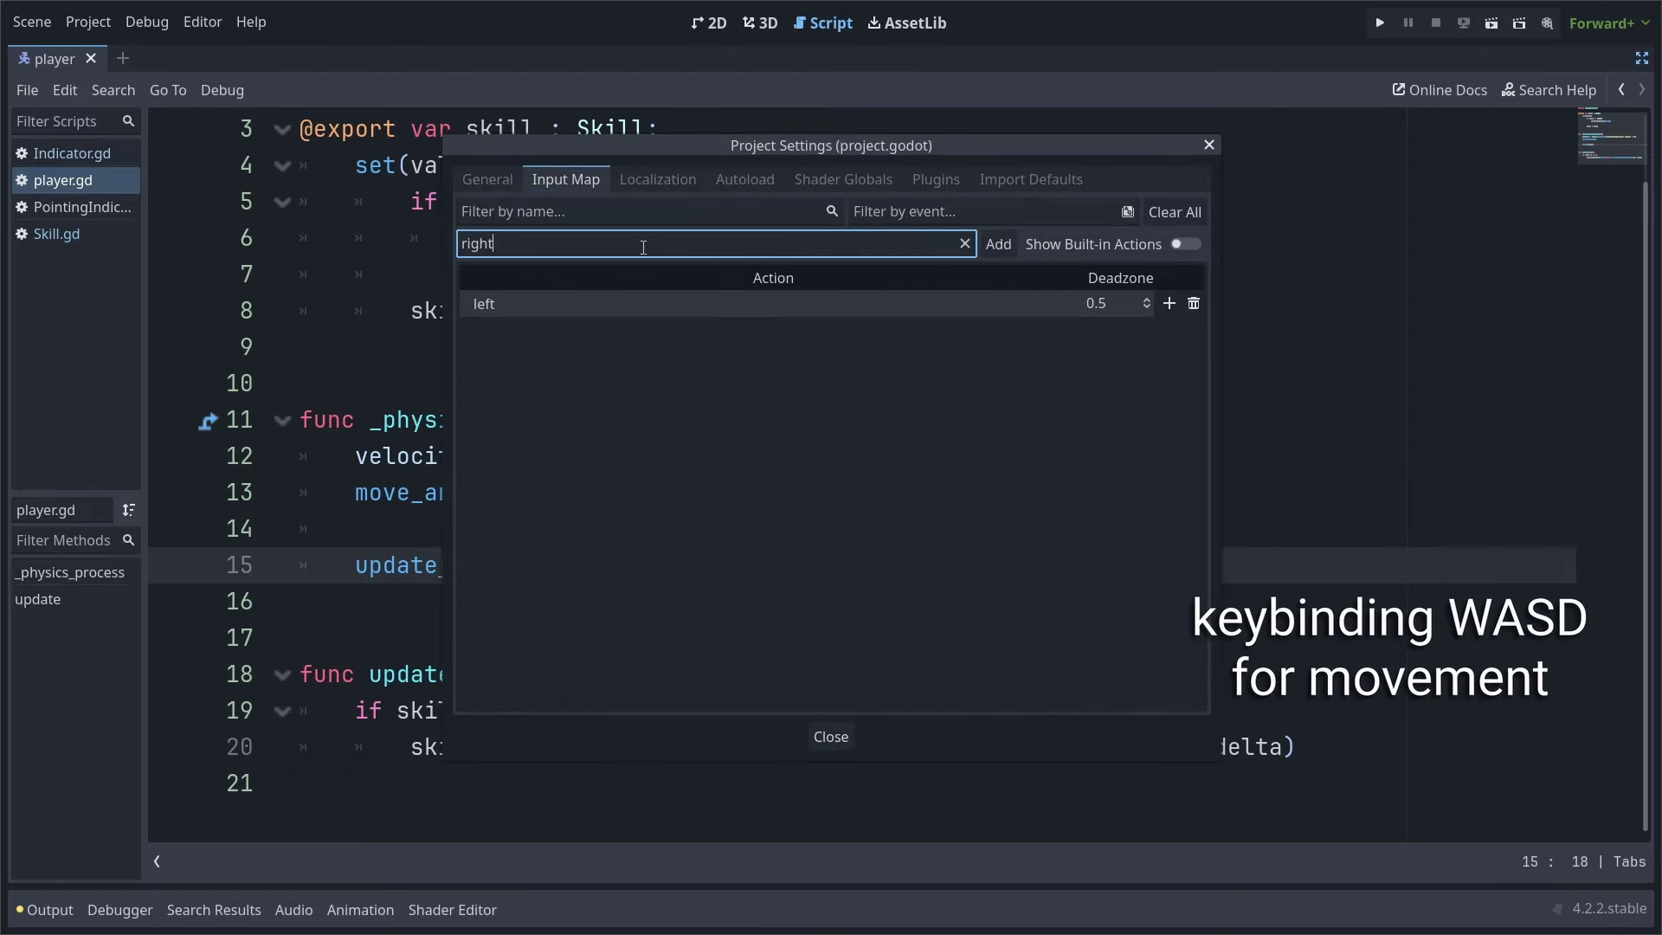
{"action": "key", "text": "Return"}
{"action": "type", "text": "up down"}
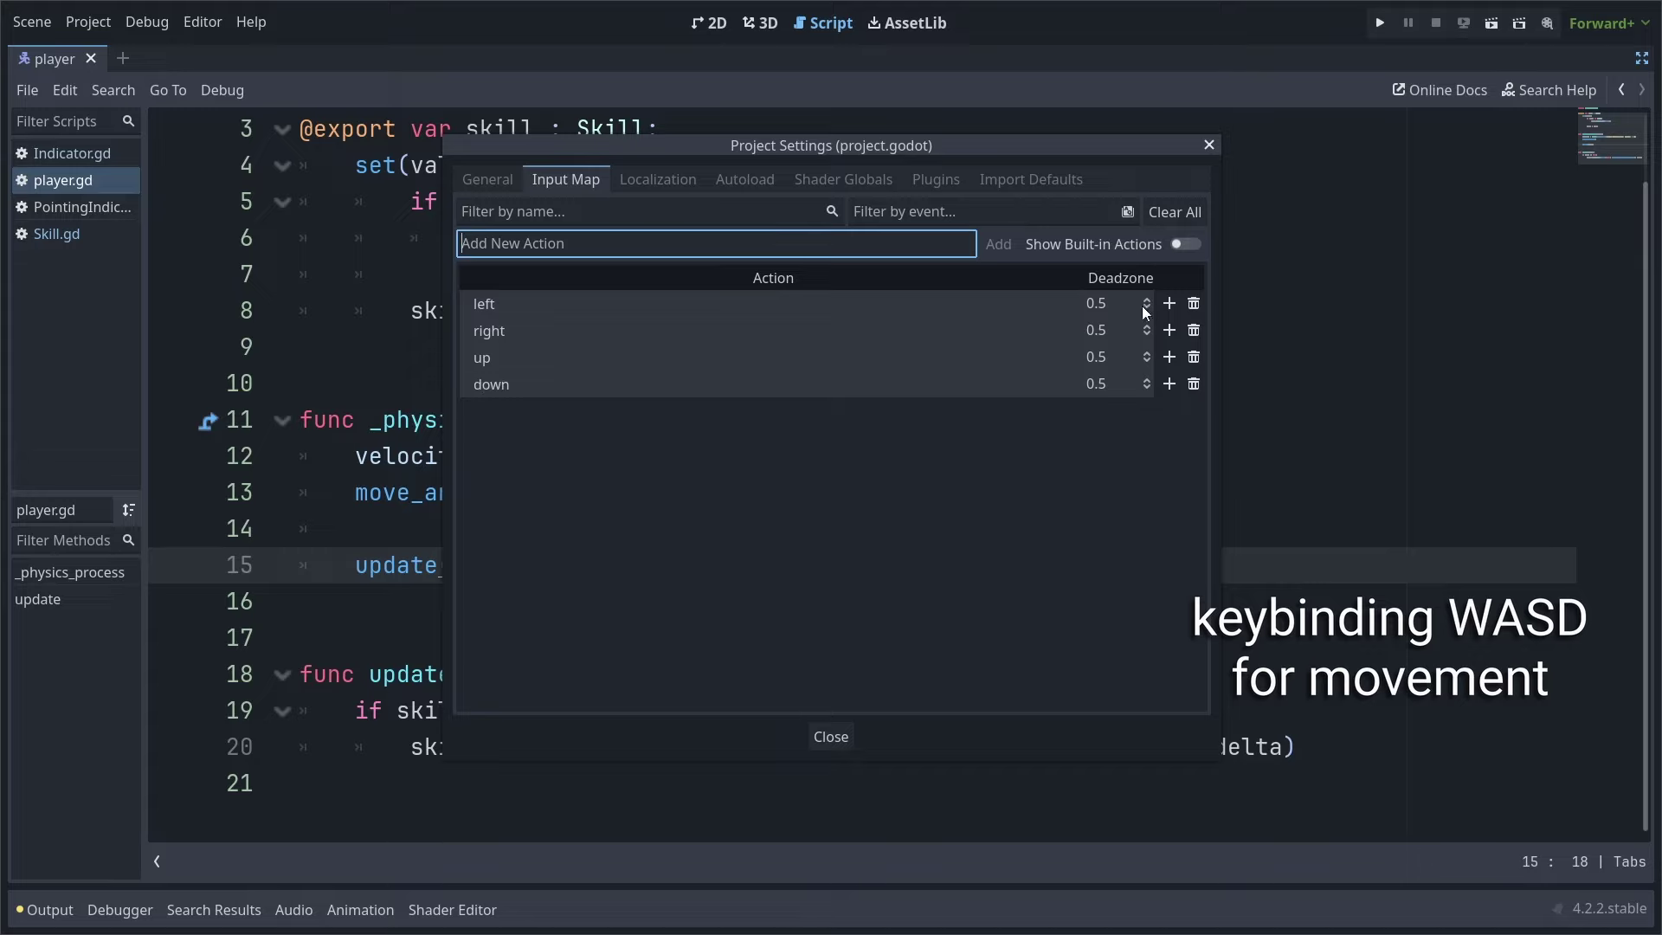
Bind A, D, W and S to left, right, up and down, then close Project Settings.
{"action": "left_click", "coordinate": [1169, 303]}
{"action": "key", "text": "a"}
{"action": "left_click", "coordinate": [738, 623]}
{"action": "left_click", "coordinate": [1170, 356]}
{"action": "key", "text": "d"}
{"action": "left_click", "coordinate": [738, 623]}
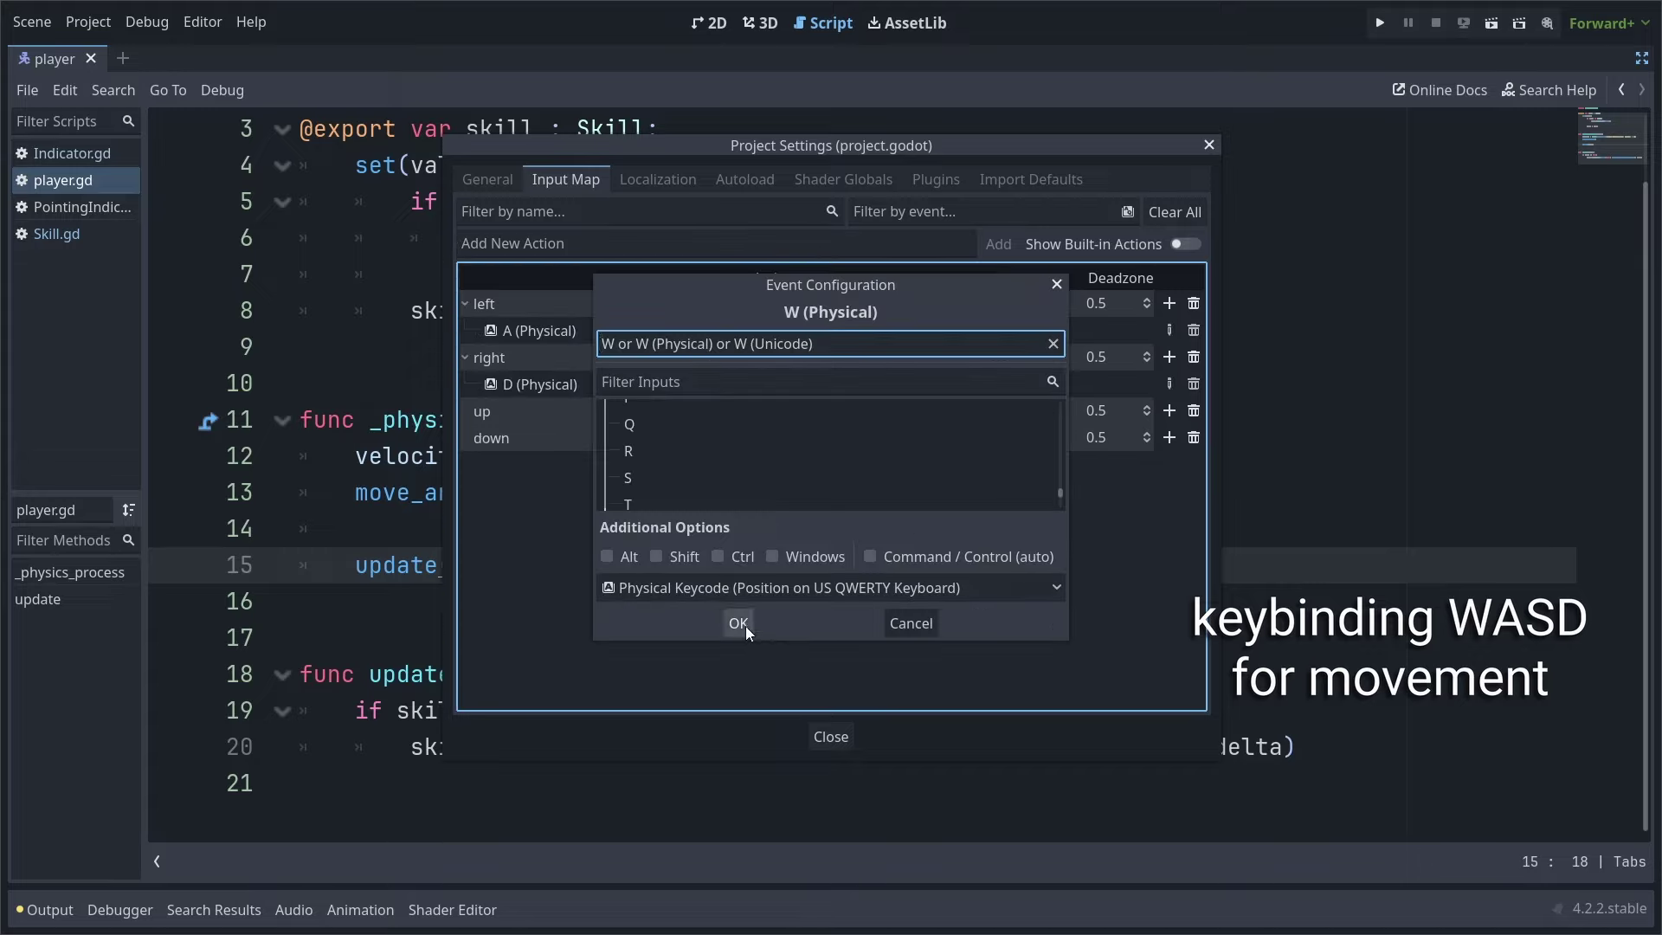
{"action": "left_click", "coordinate": [738, 624]}
{"action": "left_click", "coordinate": [1169, 464]}
{"action": "key", "text": "s"}
{"action": "left_click", "coordinate": [743, 619]}
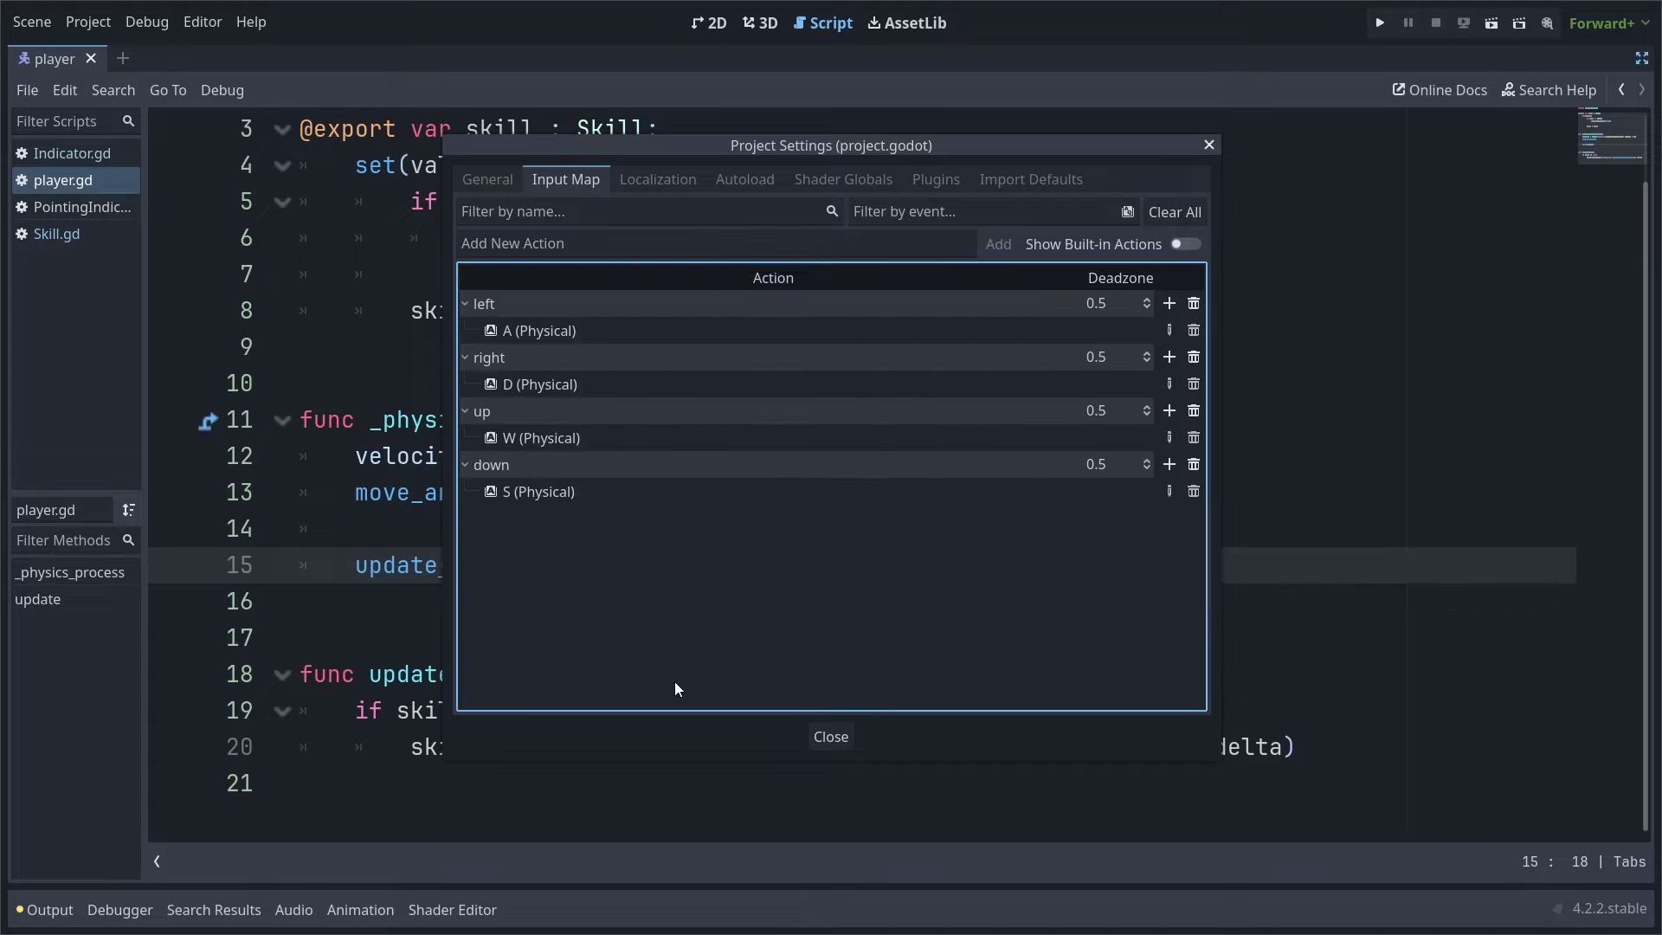
{"action": "left_click", "coordinate": [827, 736]}
Create a new Node2D scene named TestScene and save it as test_scene.tscn.
{"action": "left_click", "coordinate": [1641, 64]}
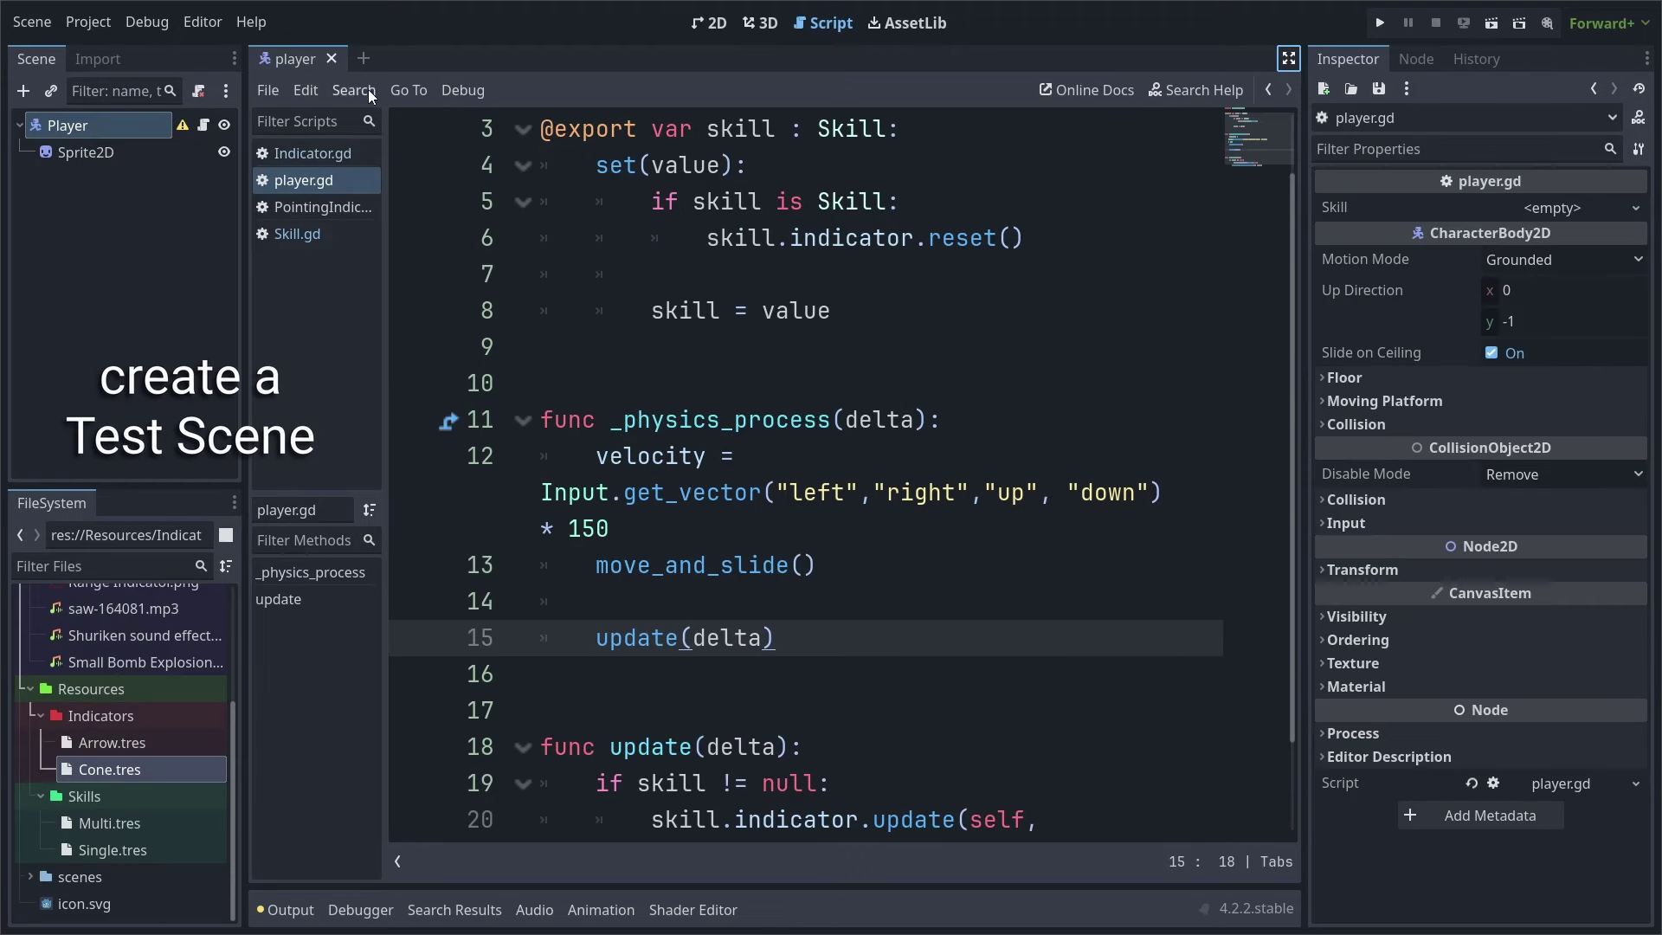
{"action": "key", "text": "ctrl+n"}
{"action": "left_click", "coordinate": [143, 147]}
{"action": "key", "text": "F2"}
{"action": "type", "text": "TestScene"}
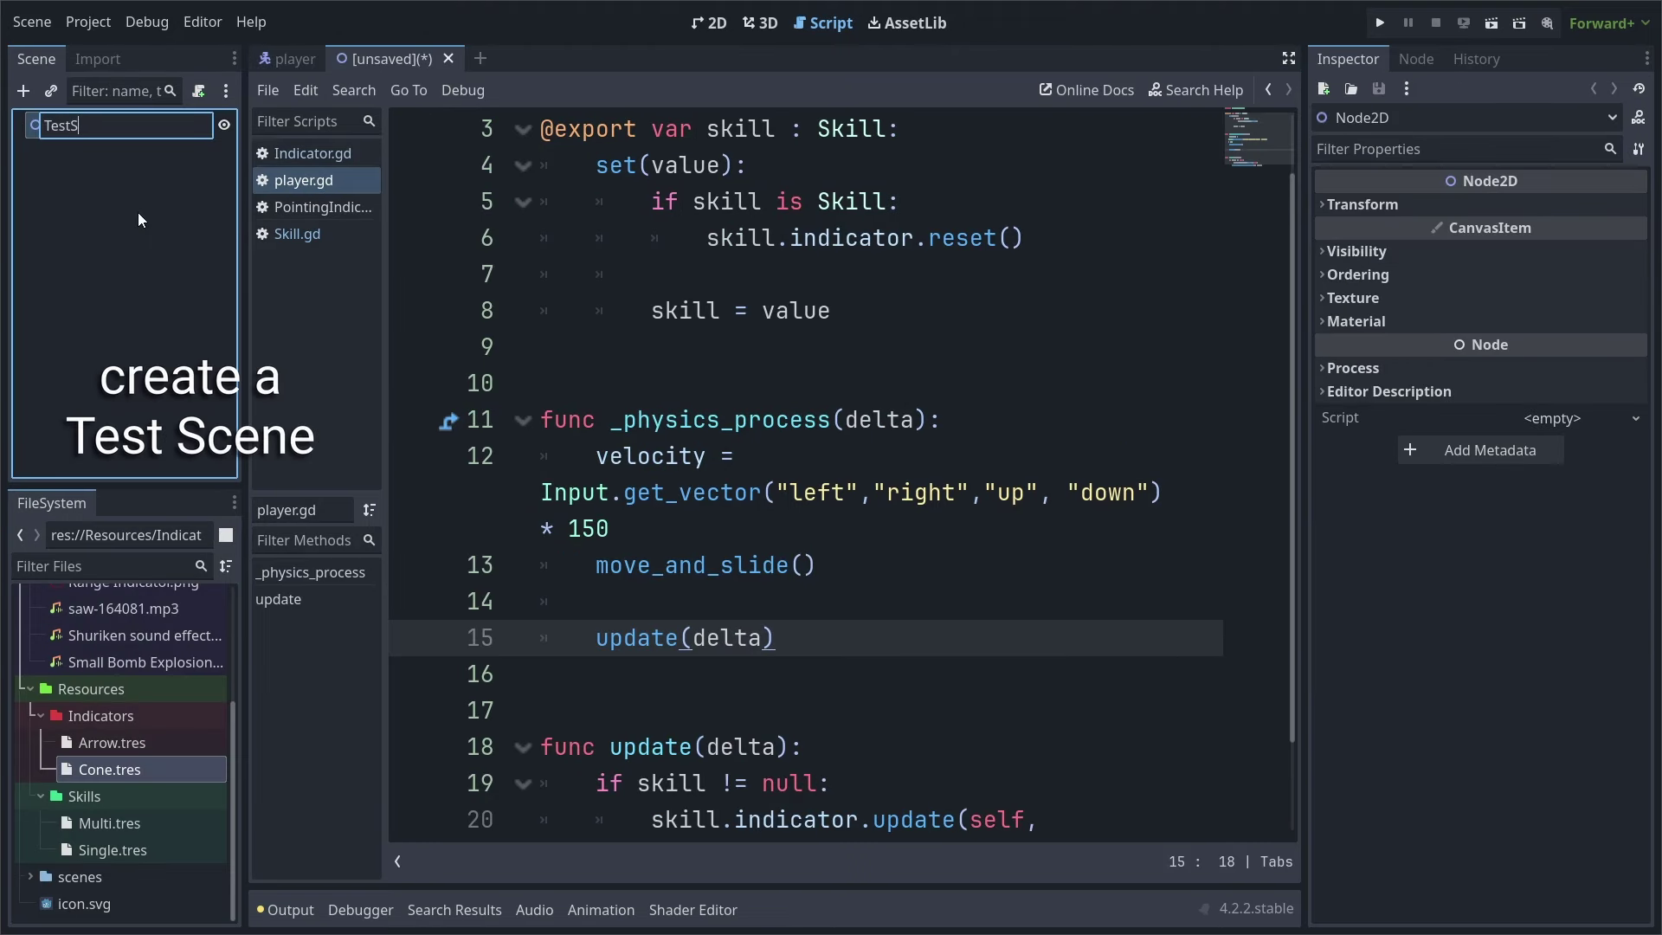
{"action": "key", "text": "Return"}
{"action": "key", "text": "ctrl+s"}
{"action": "left_click", "coordinate": [668, 752]}
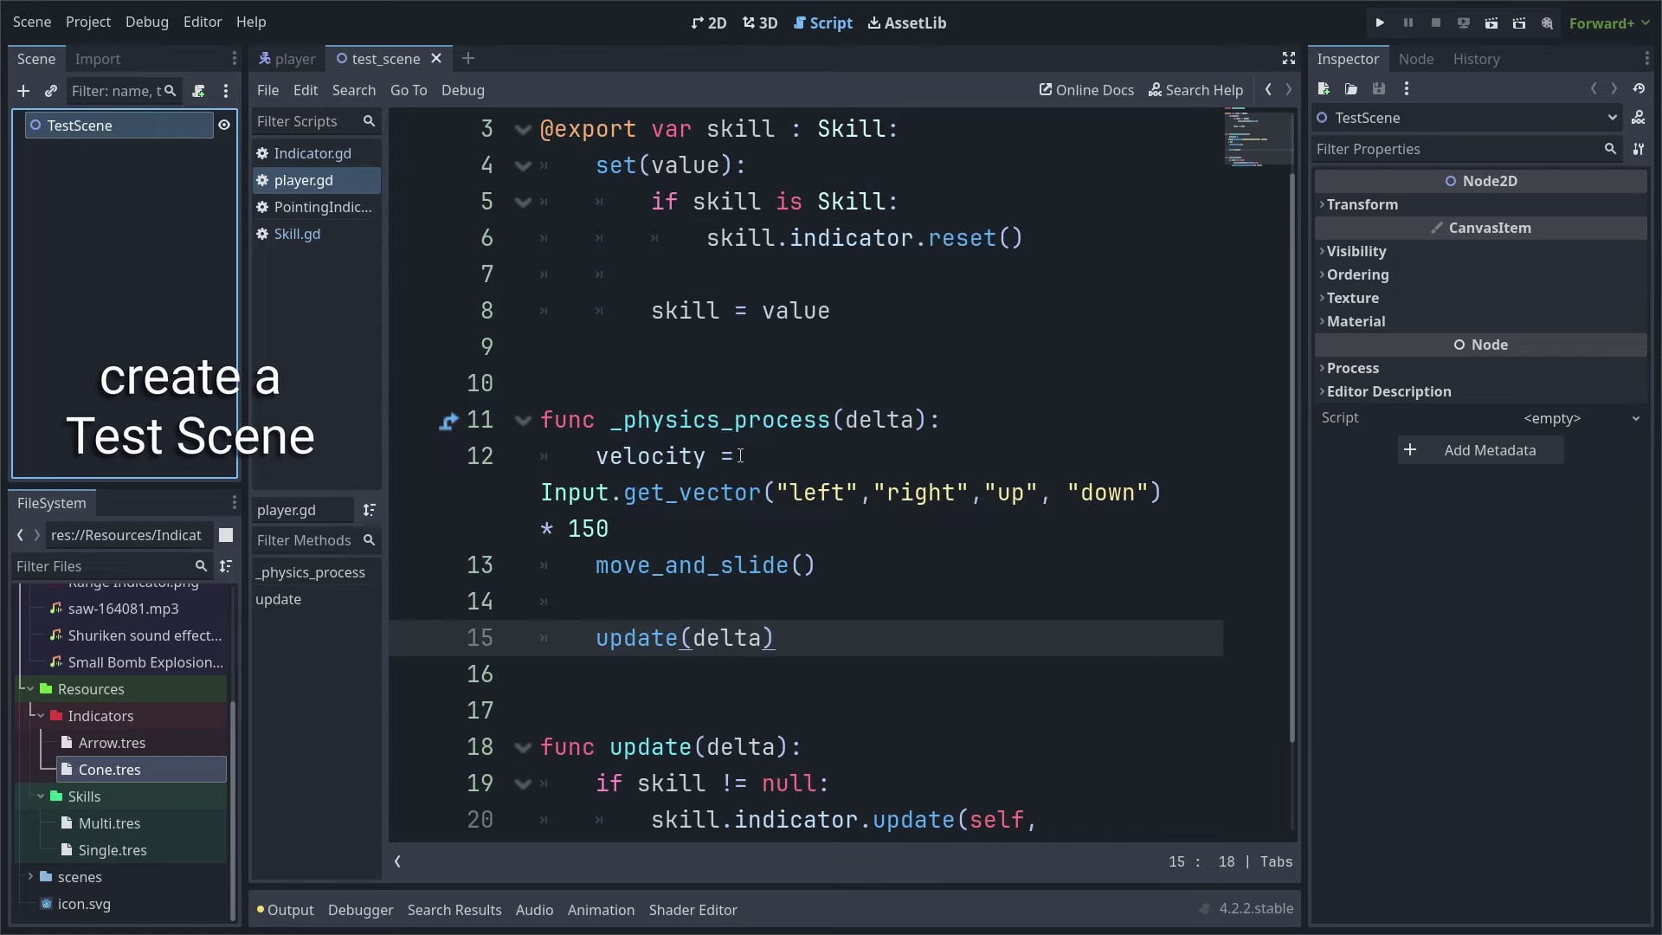
Instance player.tscn under TestScene, move it toward the middle, and test-run the scene.
{"action": "left_click", "coordinate": [709, 22]}
{"action": "left_click", "coordinate": [51, 91]}
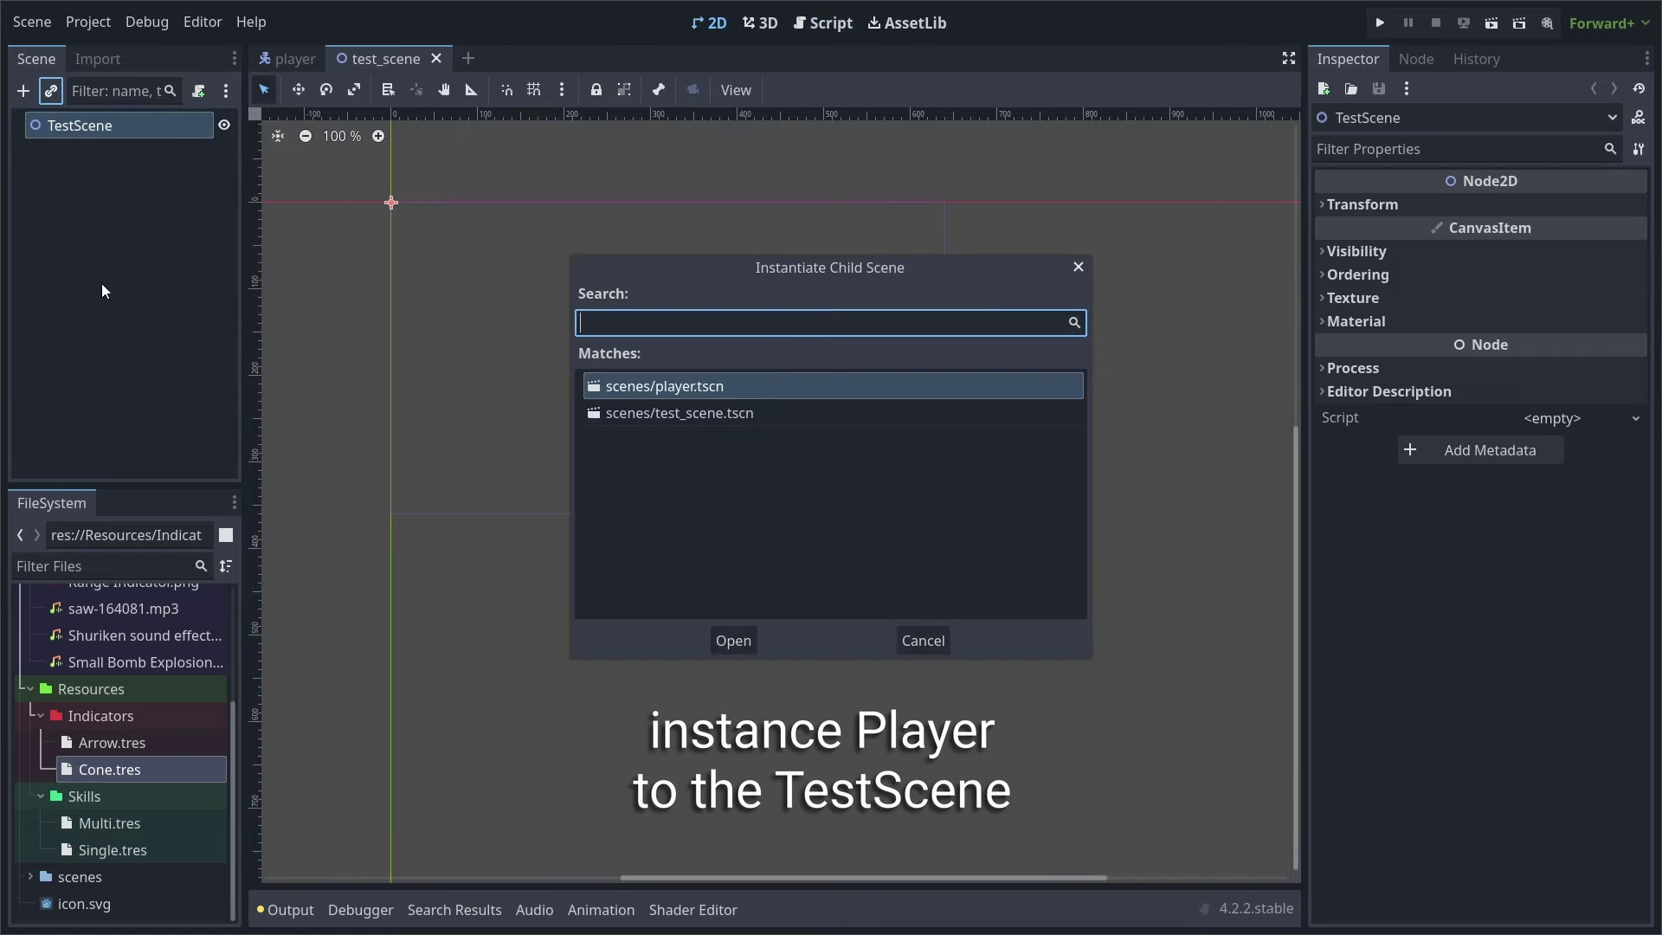
{"action": "type", "text": "pla"}
{"action": "key", "text": "Return"}
{"action": "key", "text": "w"}
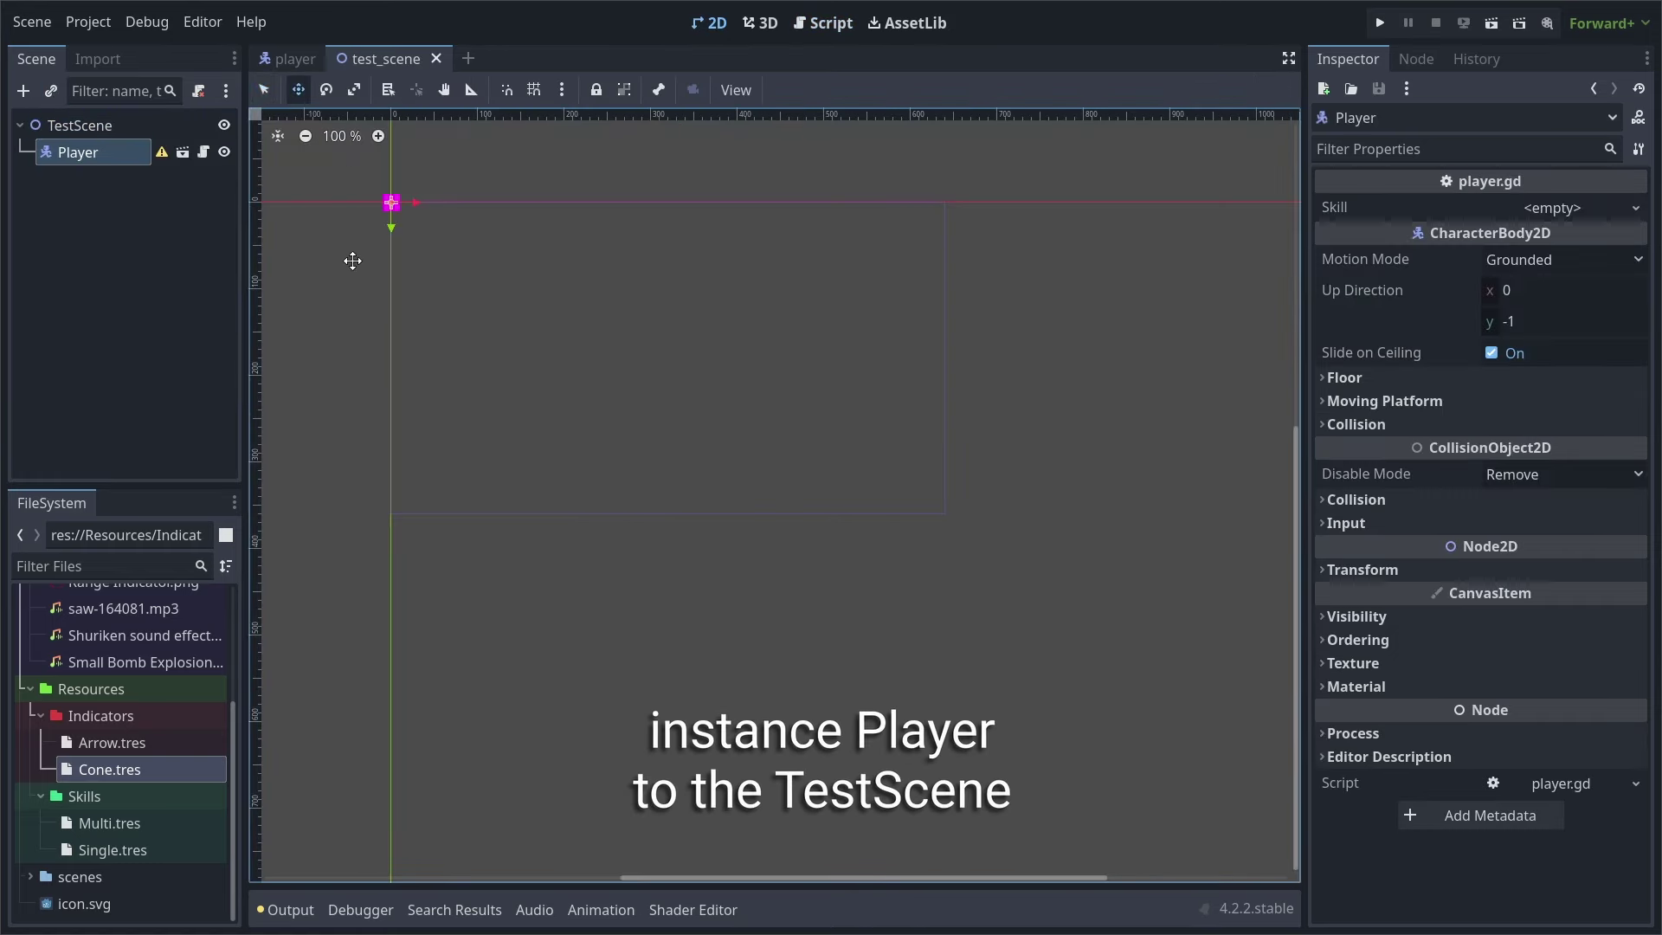
{"action": "mouse_move", "coordinate": [413, 229]}
{"action": "left_mouse_down"}
{"action": "mouse_move", "coordinate": [458, 277]}
{"action": "mouse_move", "coordinate": [671, 382]}
{"action": "left_mouse_up"}
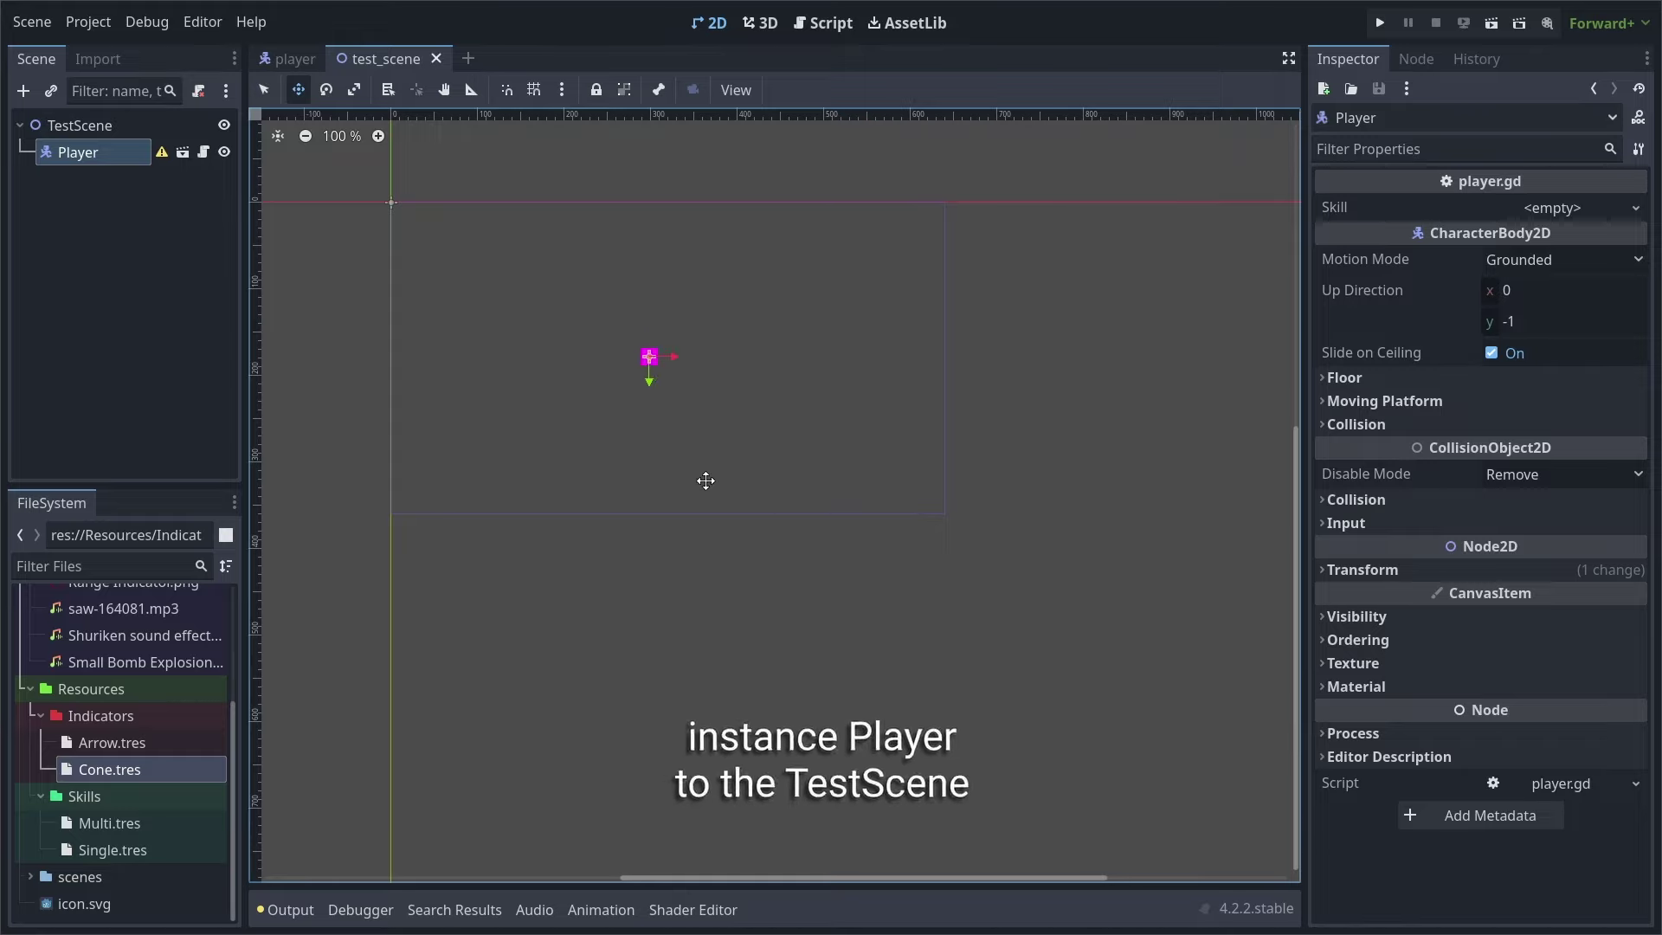
{"action": "key", "text": "F6"}
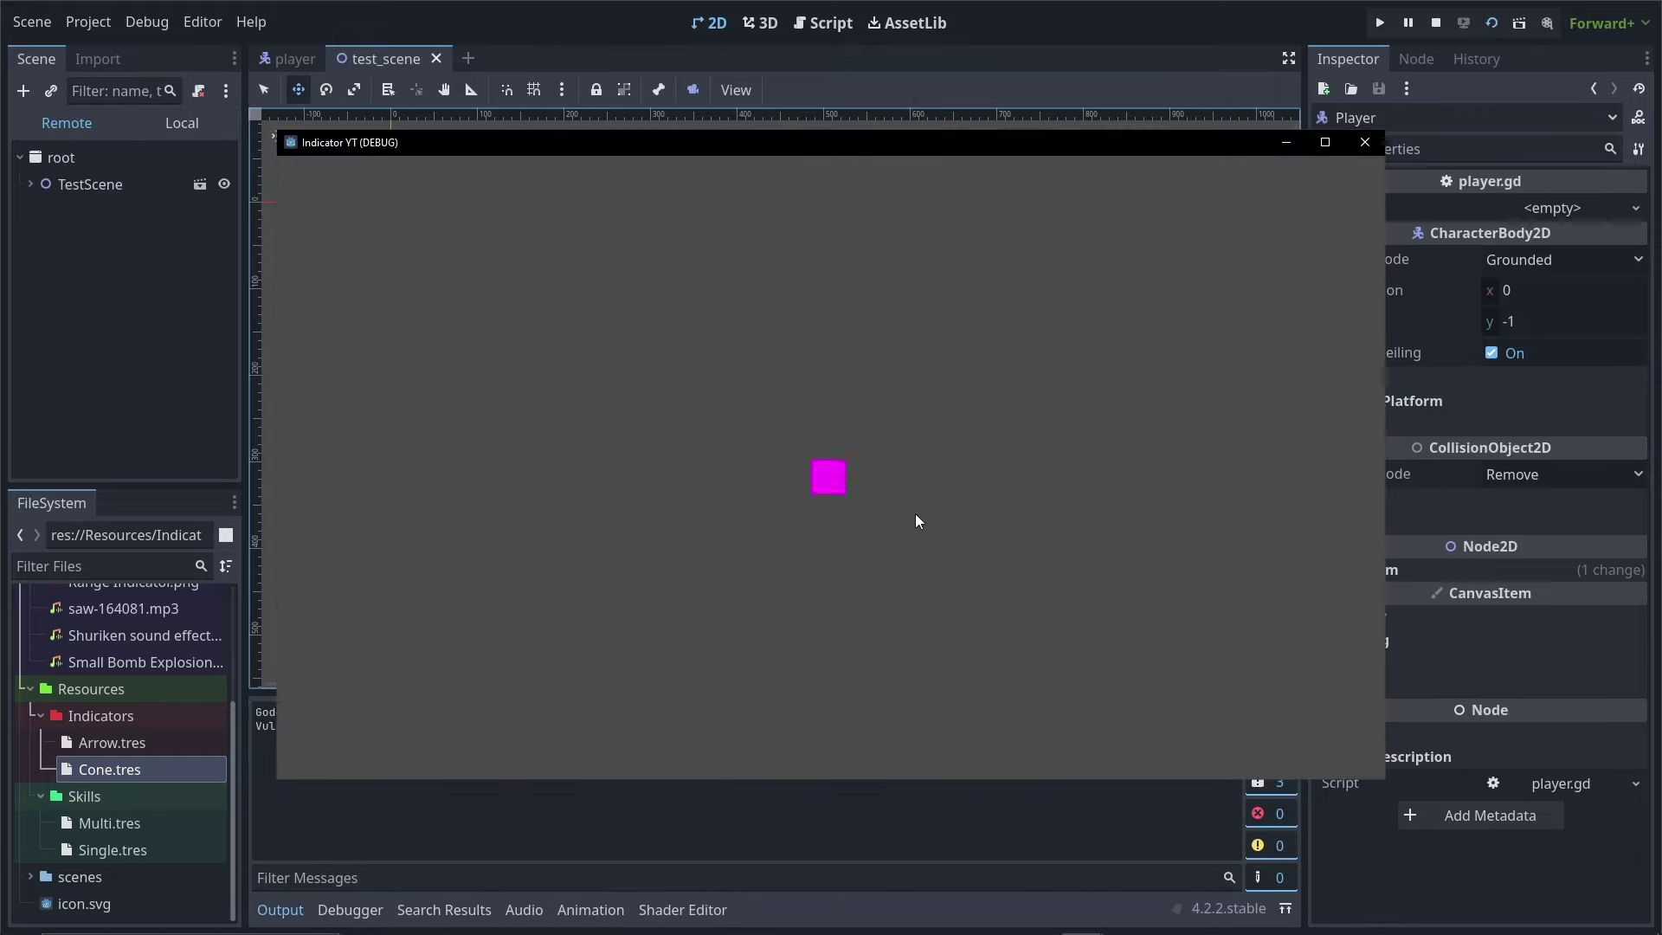
{"action": "key", "text": "F8"}
Add a CanvasLayer child named UI to Player and move it above Sprite2D.
{"action": "left_click", "coordinate": [263, 58]}
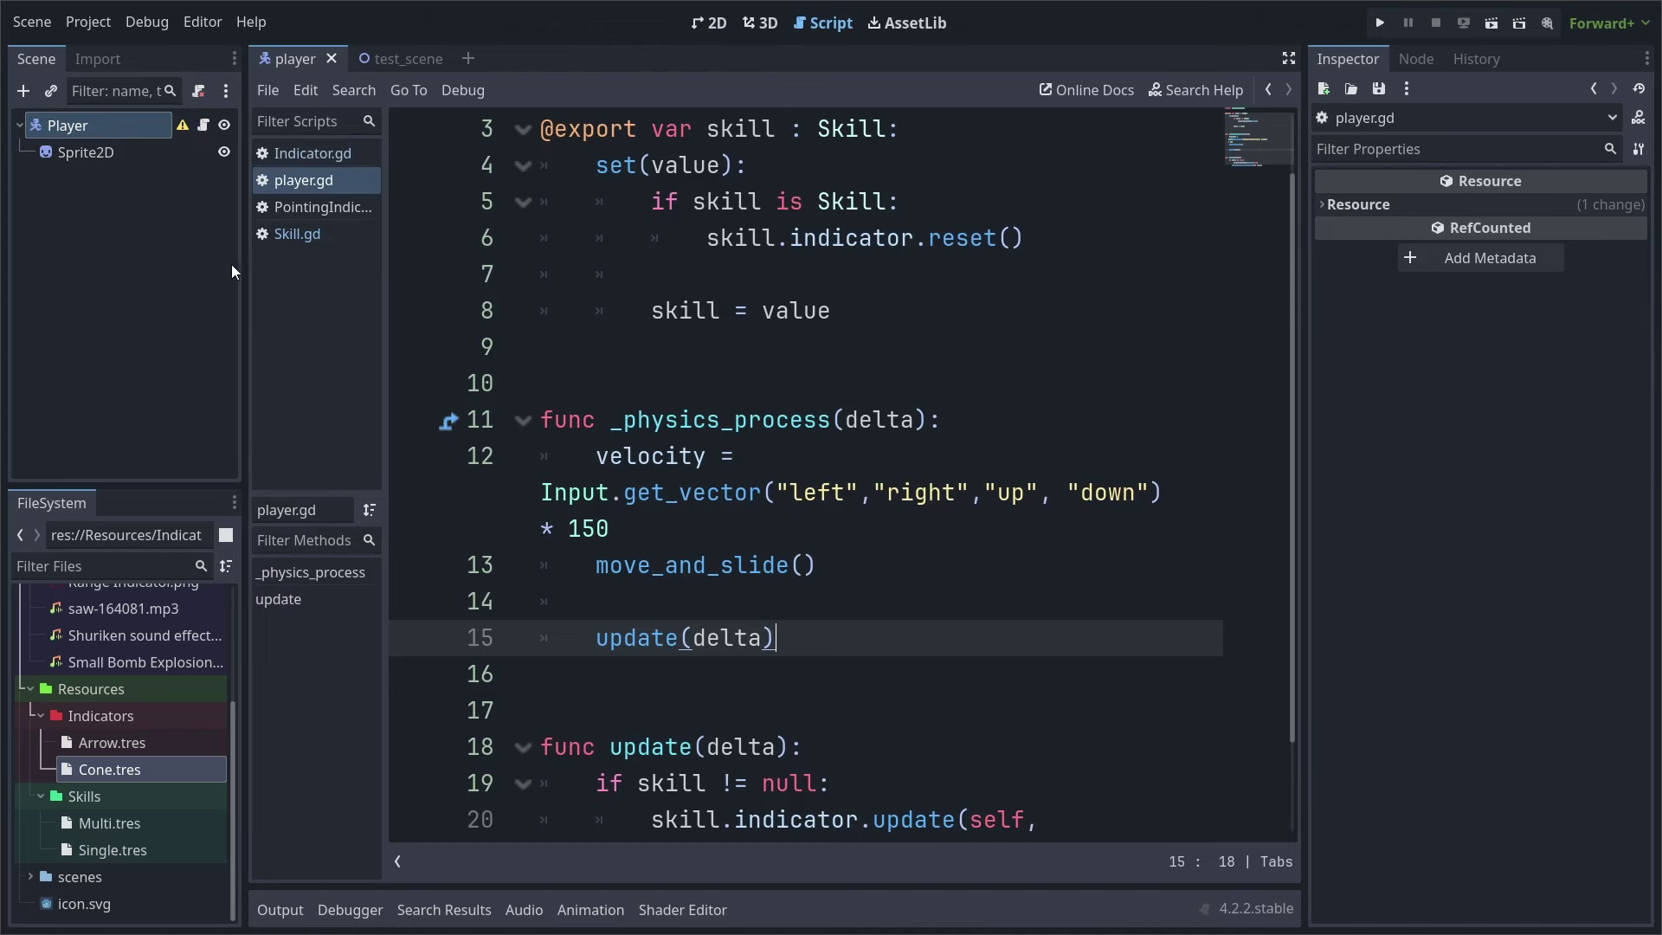
{"action": "left_click", "coordinate": [23, 90]}
{"action": "type", "text": "canvas"}
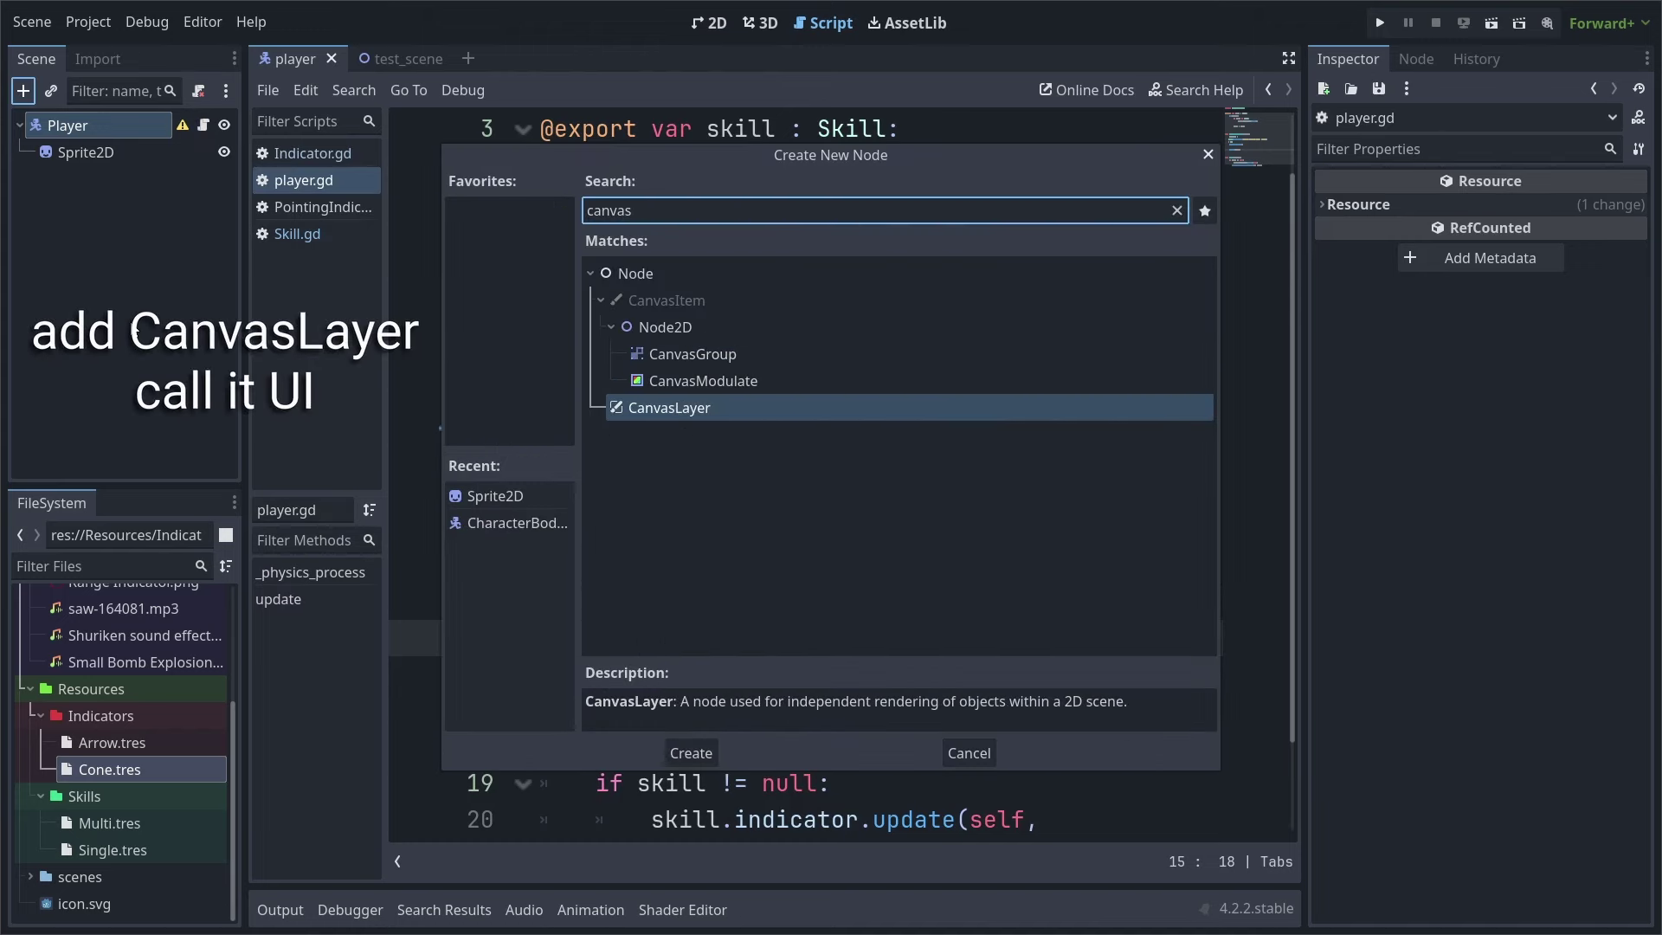
{"action": "key", "text": "Return"}
{"action": "key", "text": "F2"}
{"action": "type", "text": "UI"}
{"action": "key", "text": "Return"}
{"action": "left_click_drag", "start_coordinate": [102, 183], "coordinate": [102, 146]}
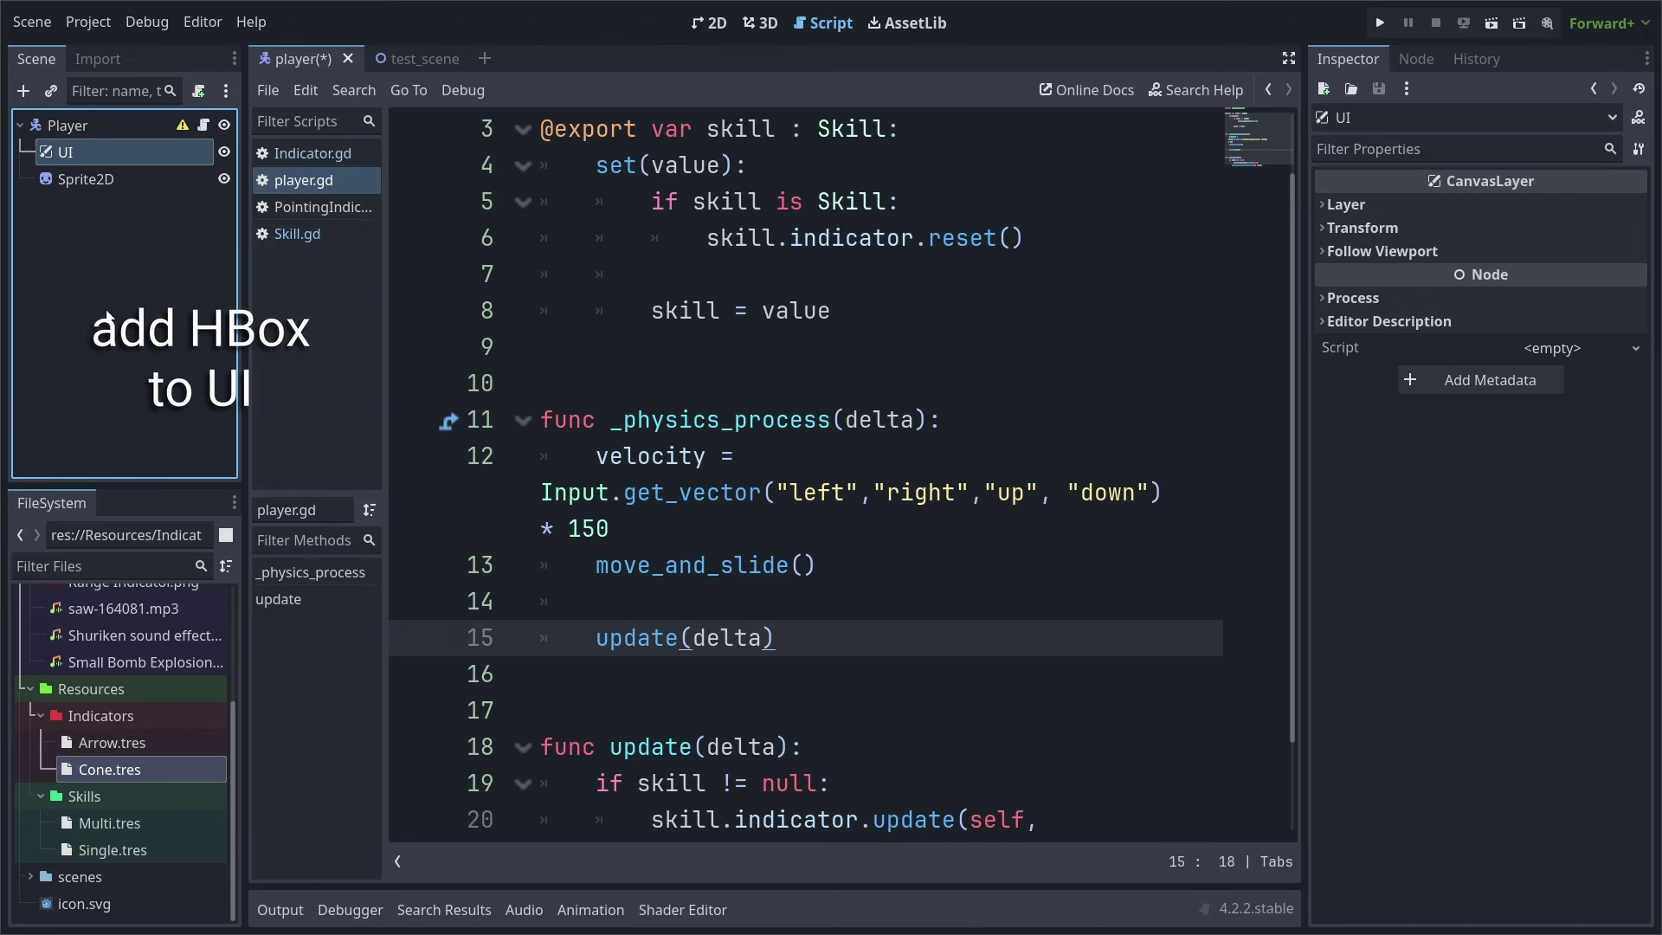
Add an HBoxContainer under UI and show the 2D view.
{"action": "left_click", "coordinate": [24, 92]}
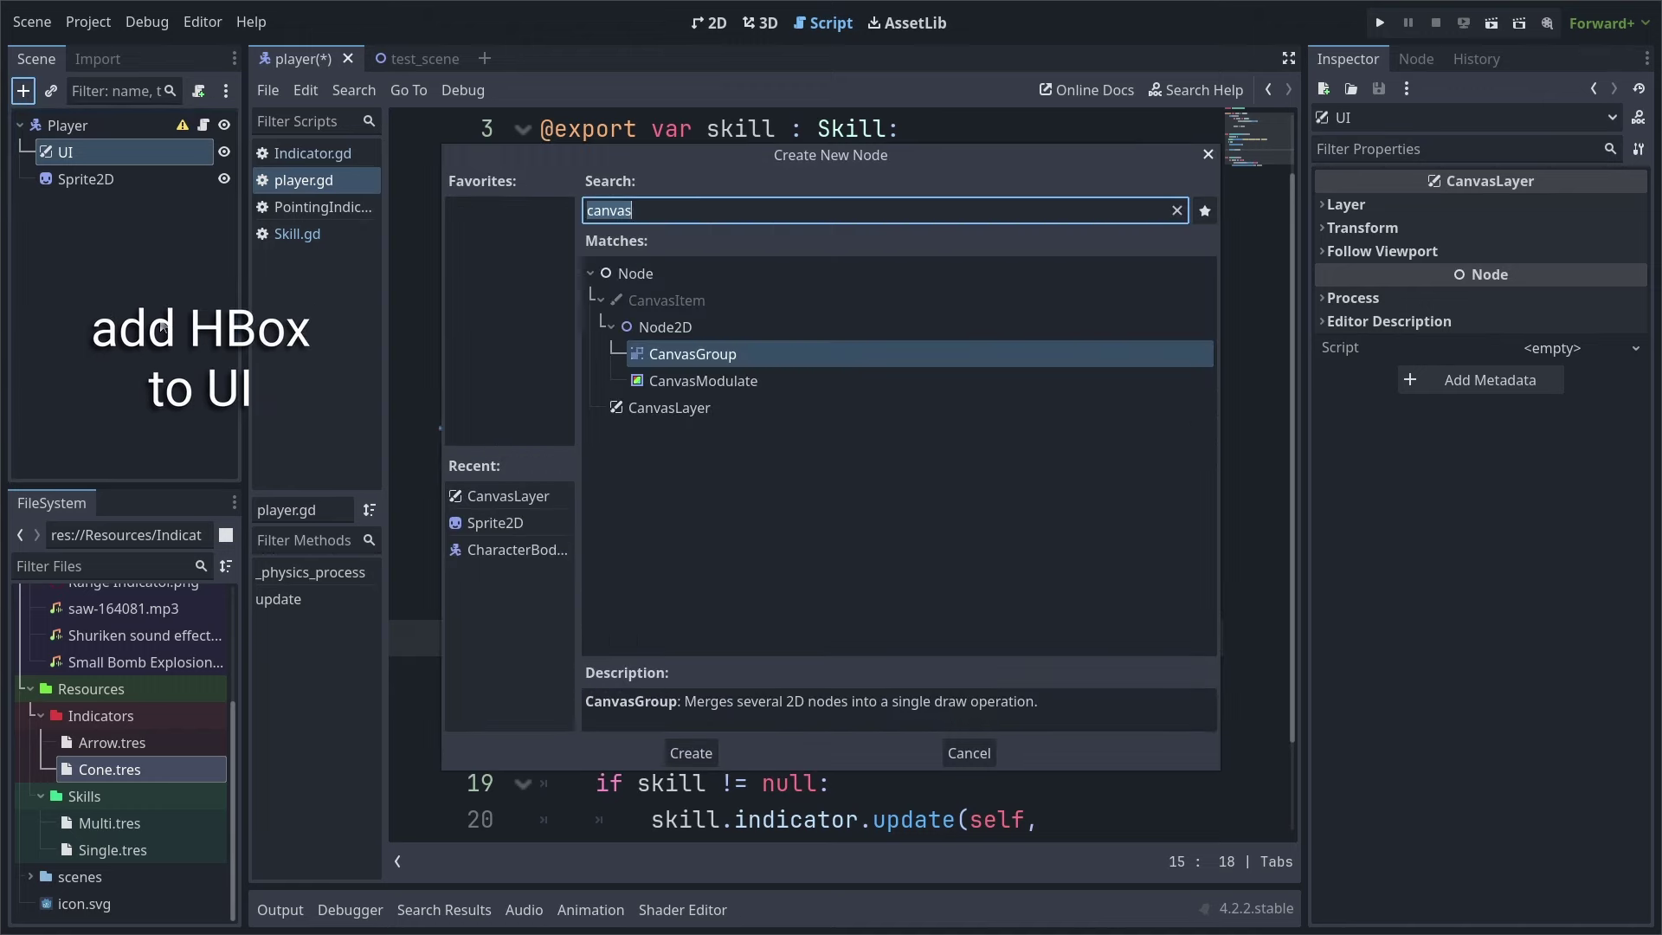
{"action": "type", "text": "hbox"}
{"action": "key", "text": "Return"}
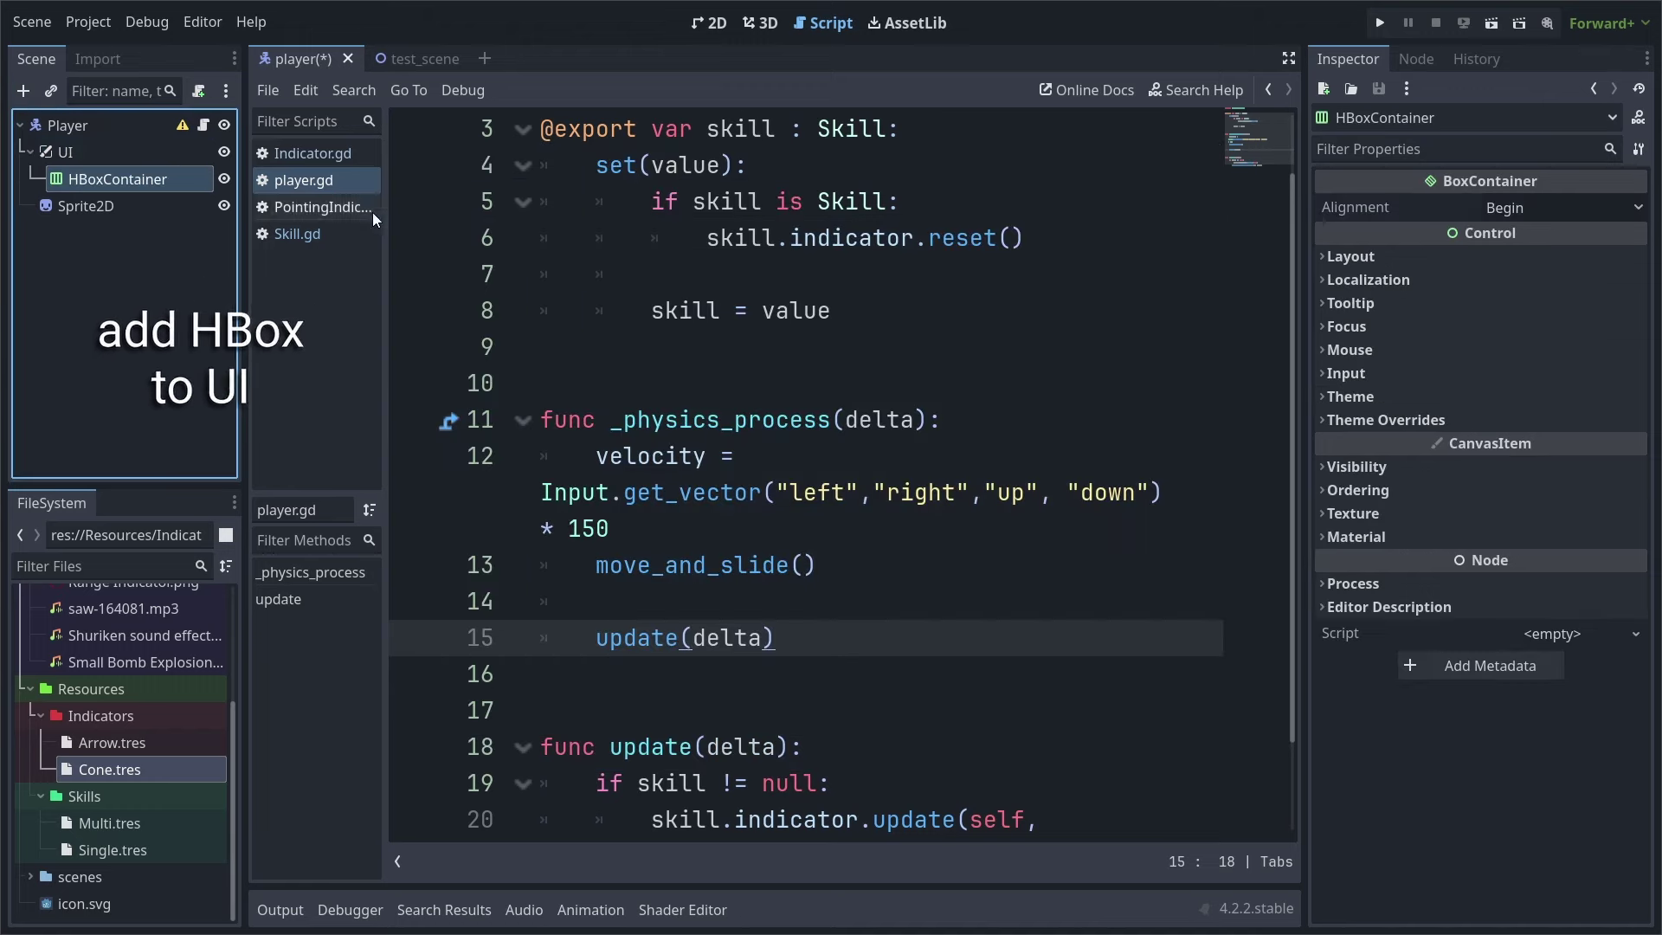
{"action": "left_click", "coordinate": [708, 22]}
Anchor the HBoxContainer at centre bottom.
{"action": "middle_click_drag", "start_coordinate": [1004, 578], "coordinate": [828, 609]}
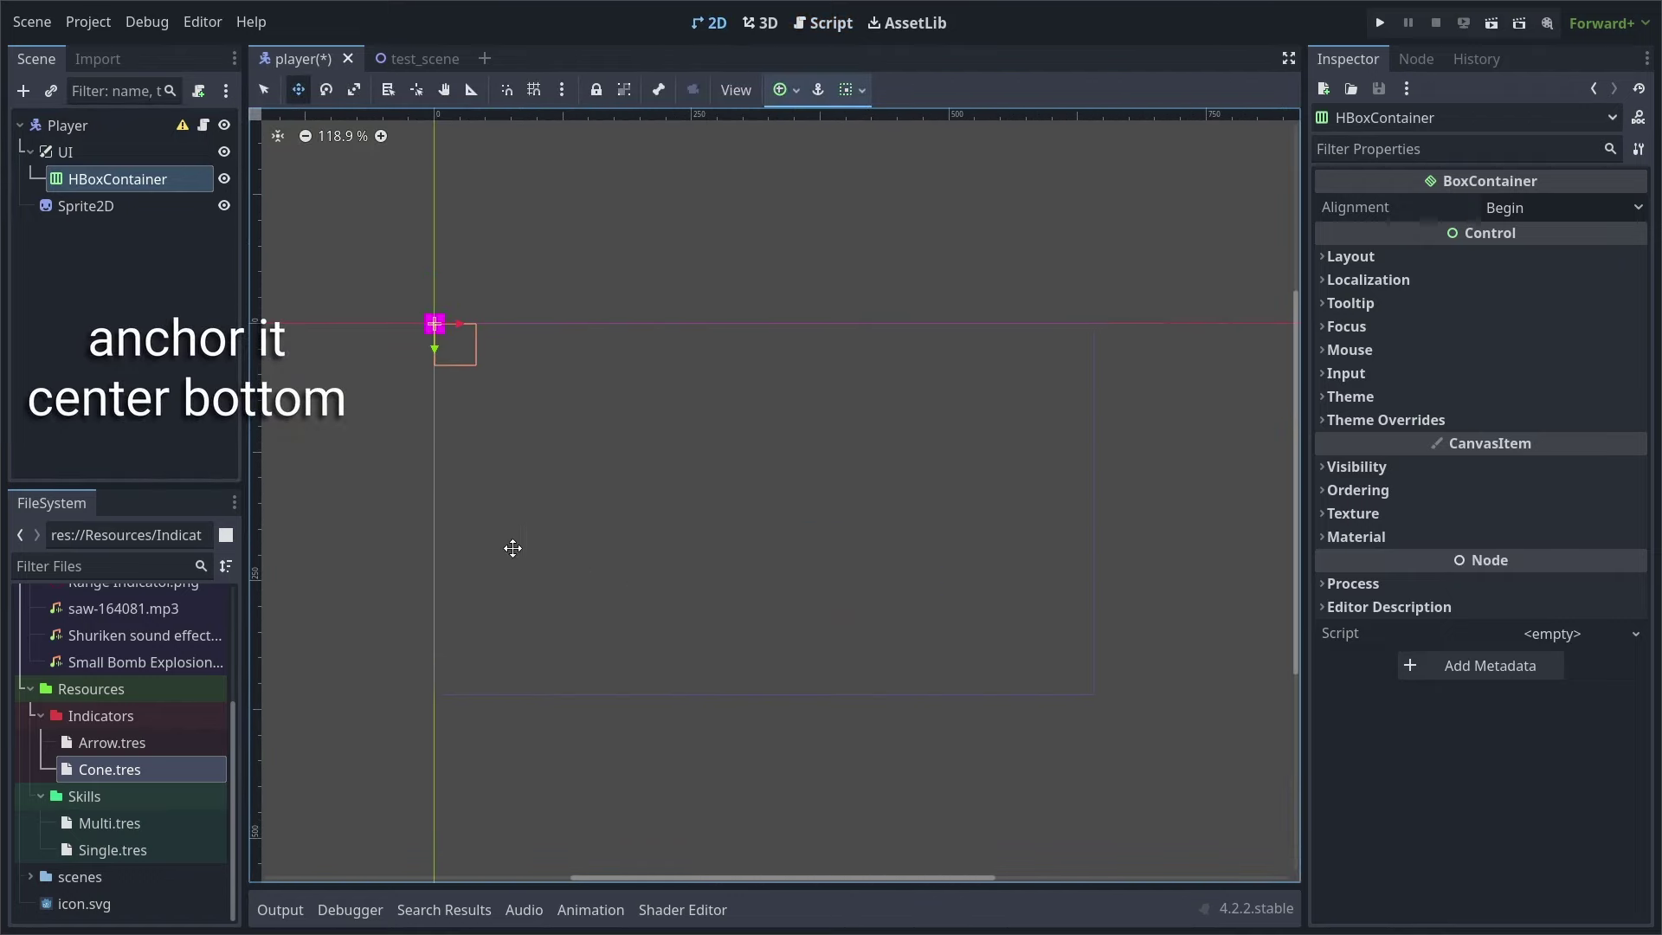
{"action": "left_click", "coordinate": [784, 90]}
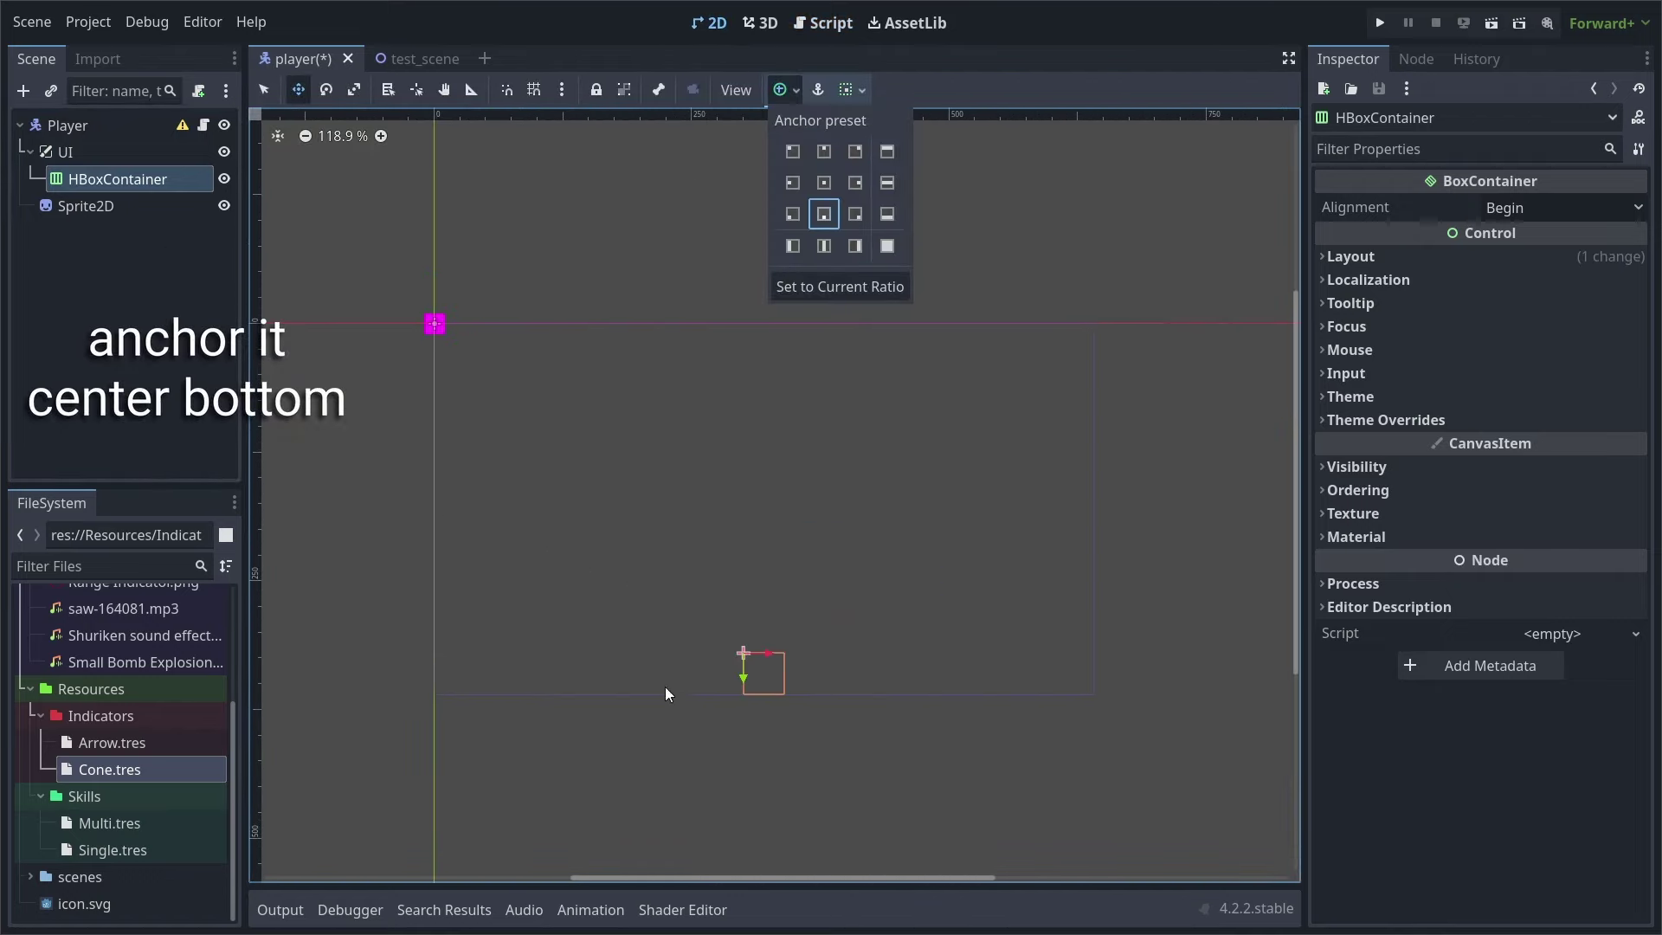
{"action": "left_click", "coordinate": [113, 177]}
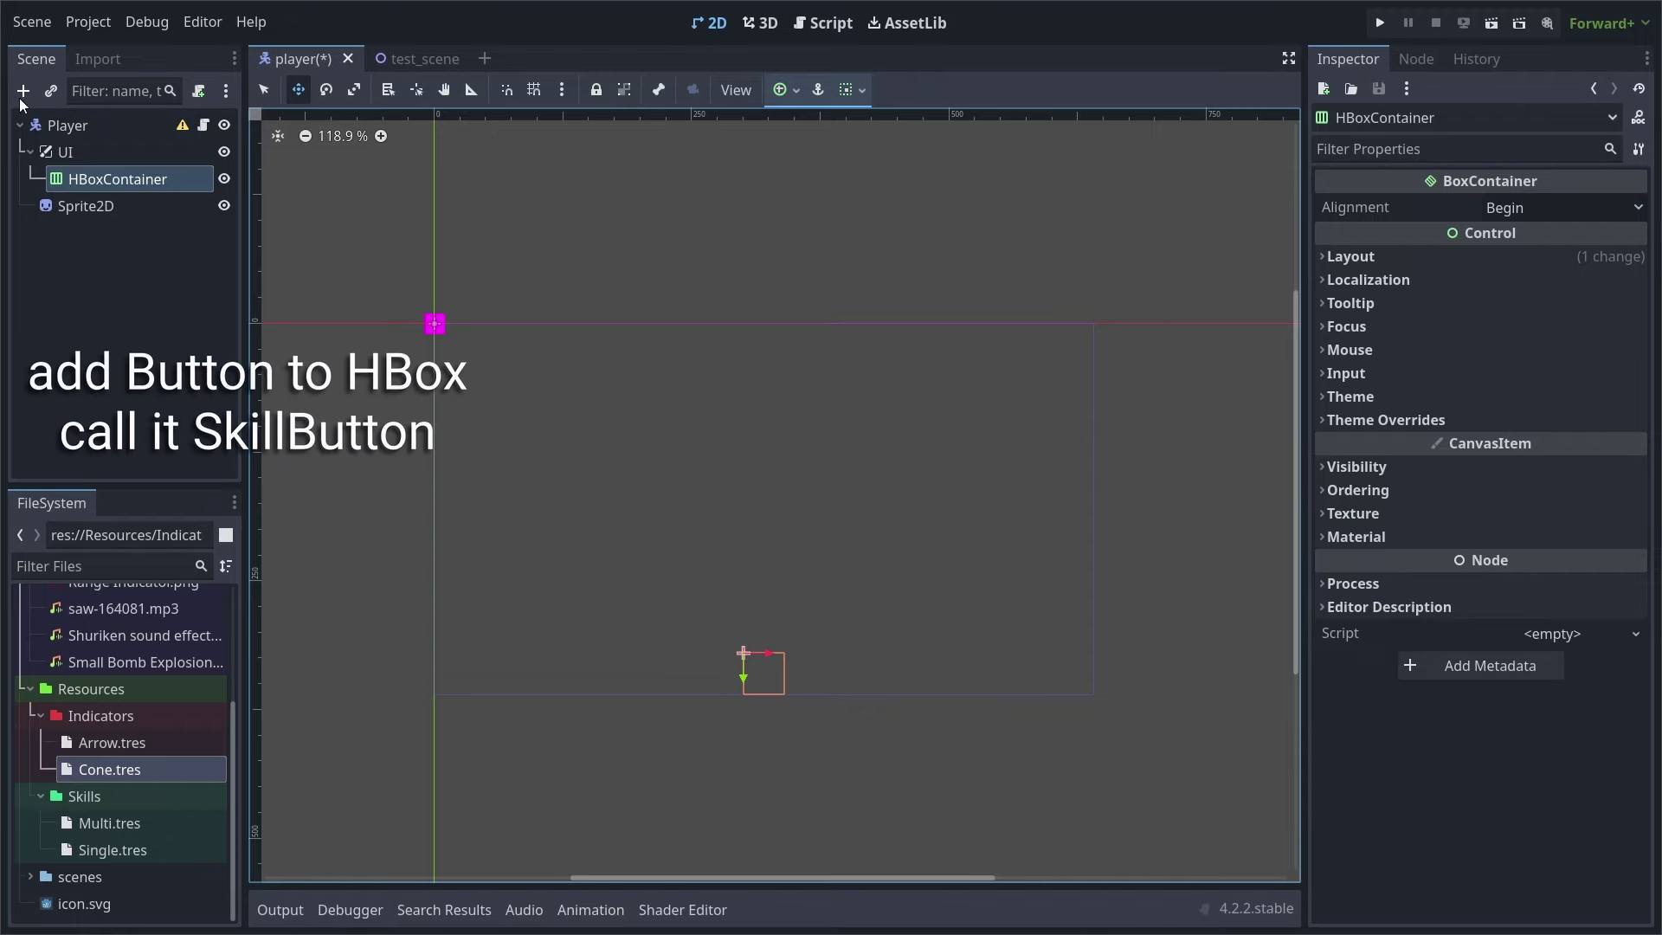
Add a Button child named SkillButton with the text SINGLE LONG.
{"action": "key", "text": "ctrl+a"}
{"action": "type", "text": "button"}
{"action": "key", "text": "Return"}
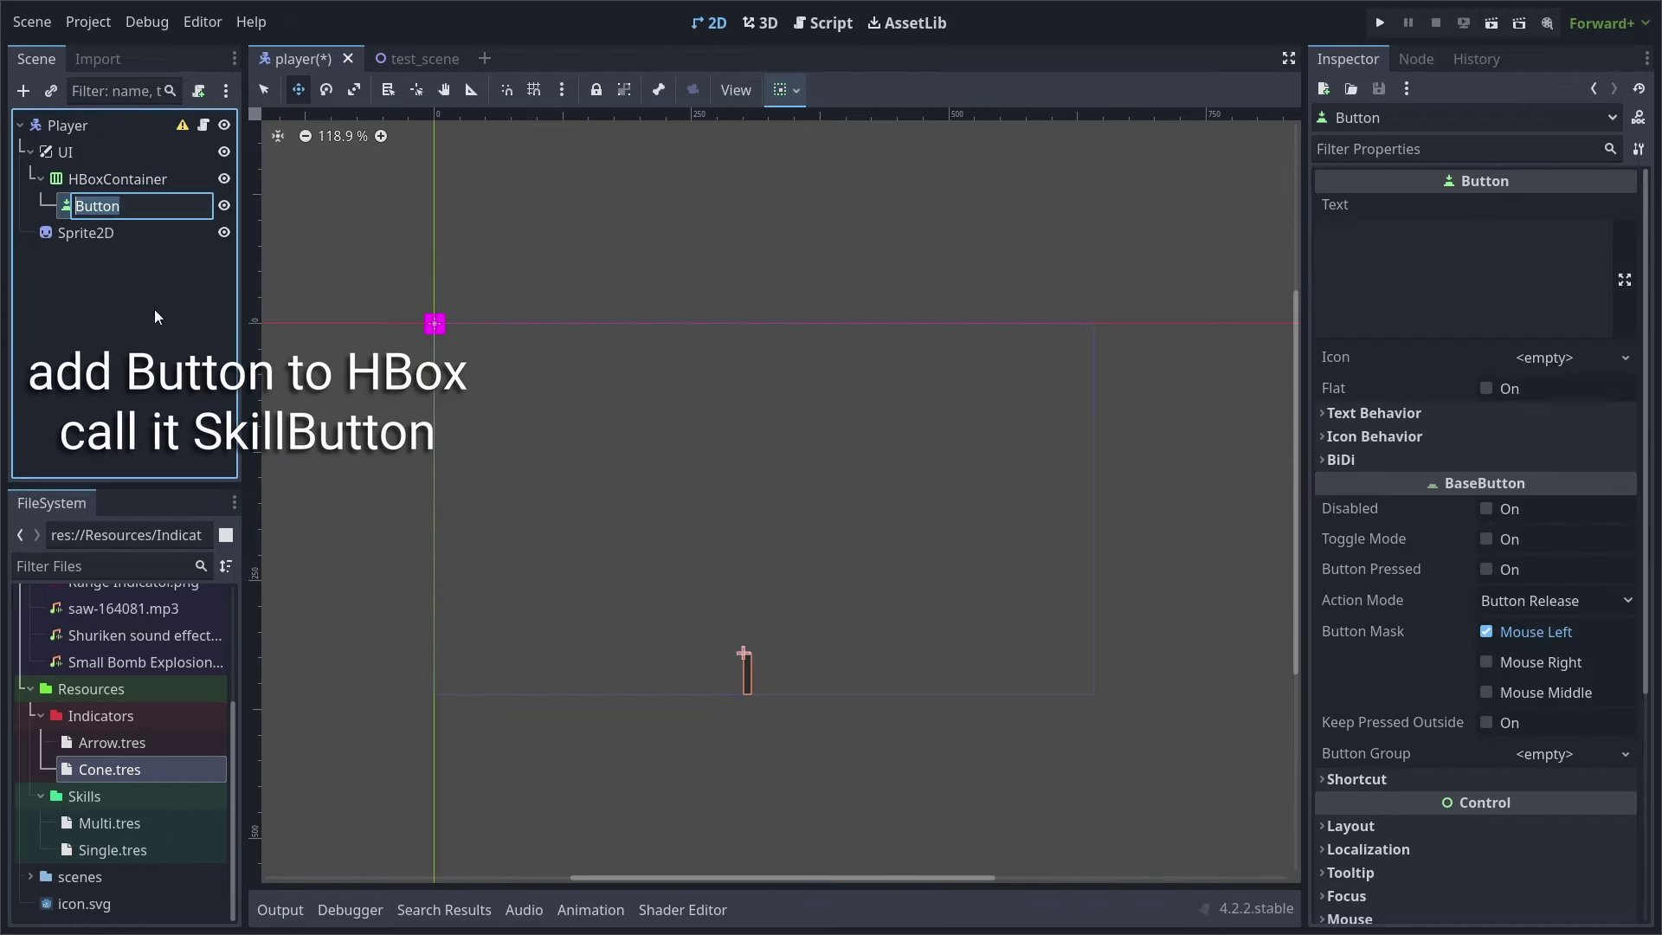
{"action": "type", "text": "utton"}
{"action": "key", "text": "Return"}
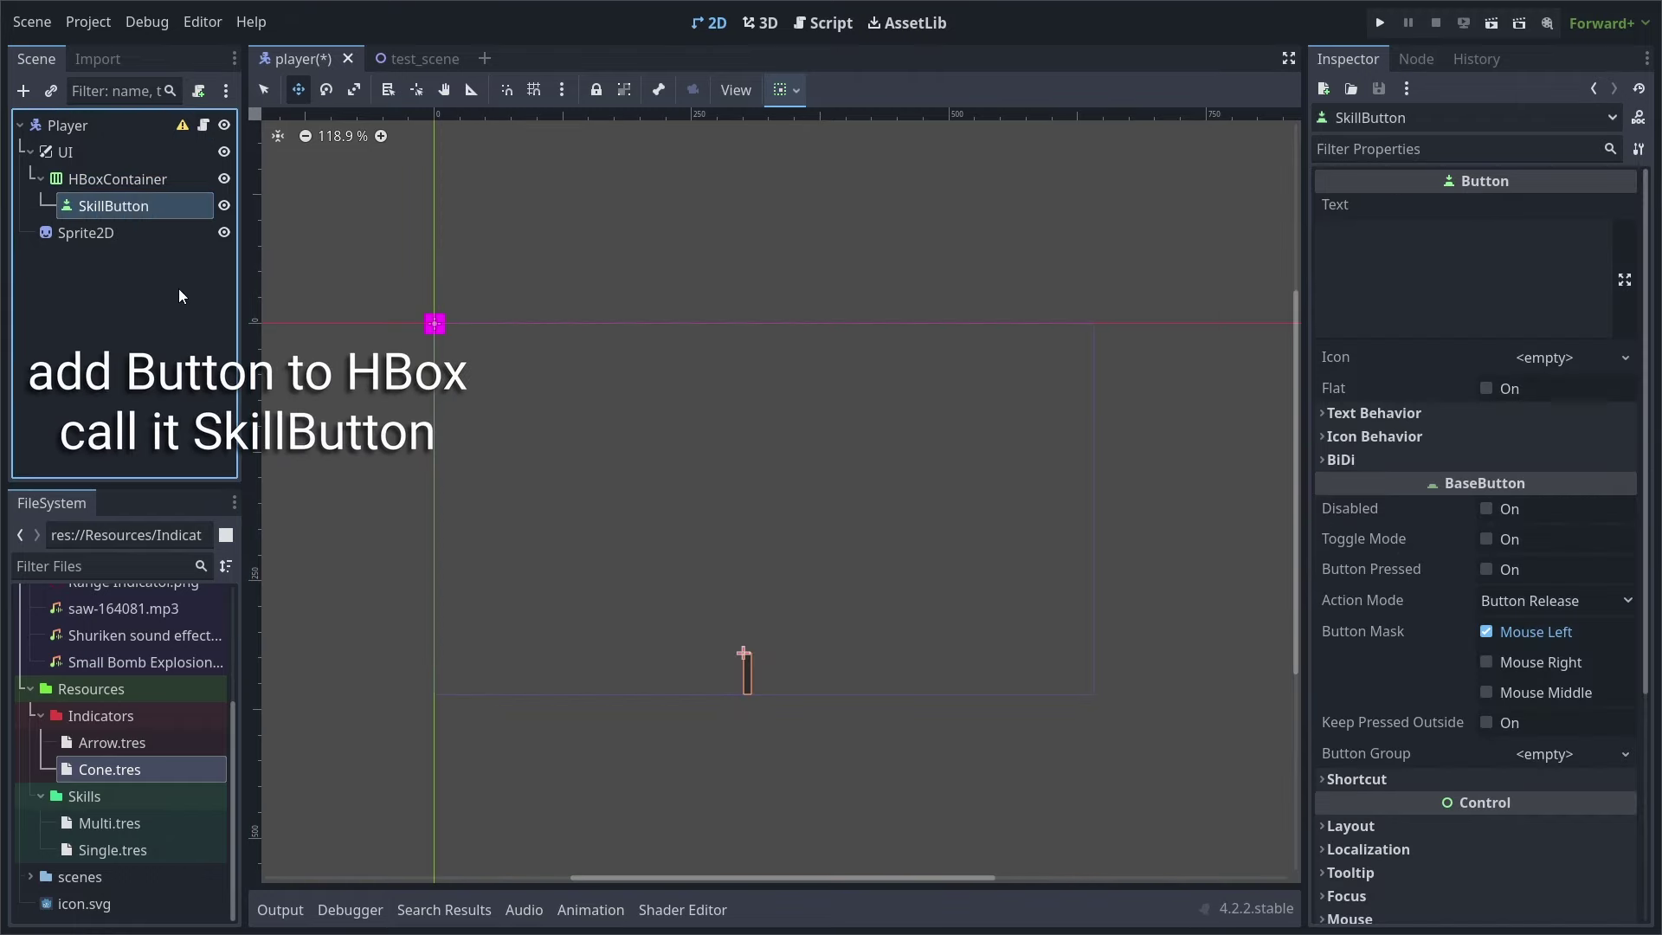
{"action": "left_click", "coordinate": [1499, 279]}
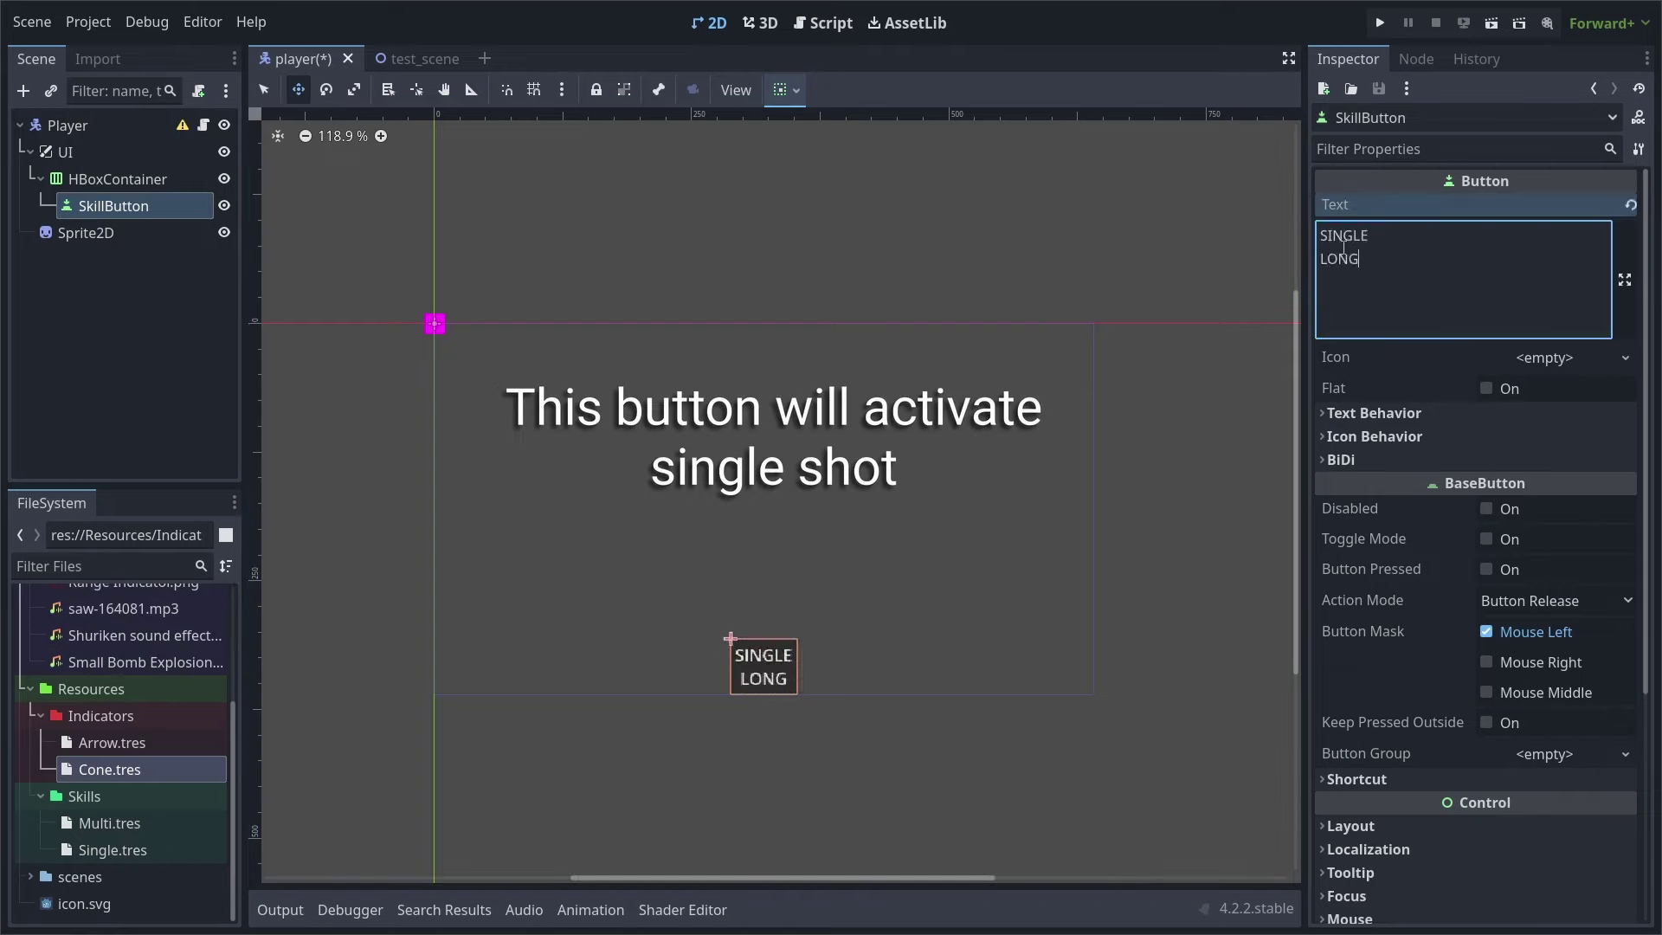
{"action": "left_click", "coordinate": [123, 178]}
{"action": "left_click", "coordinate": [152, 211]}
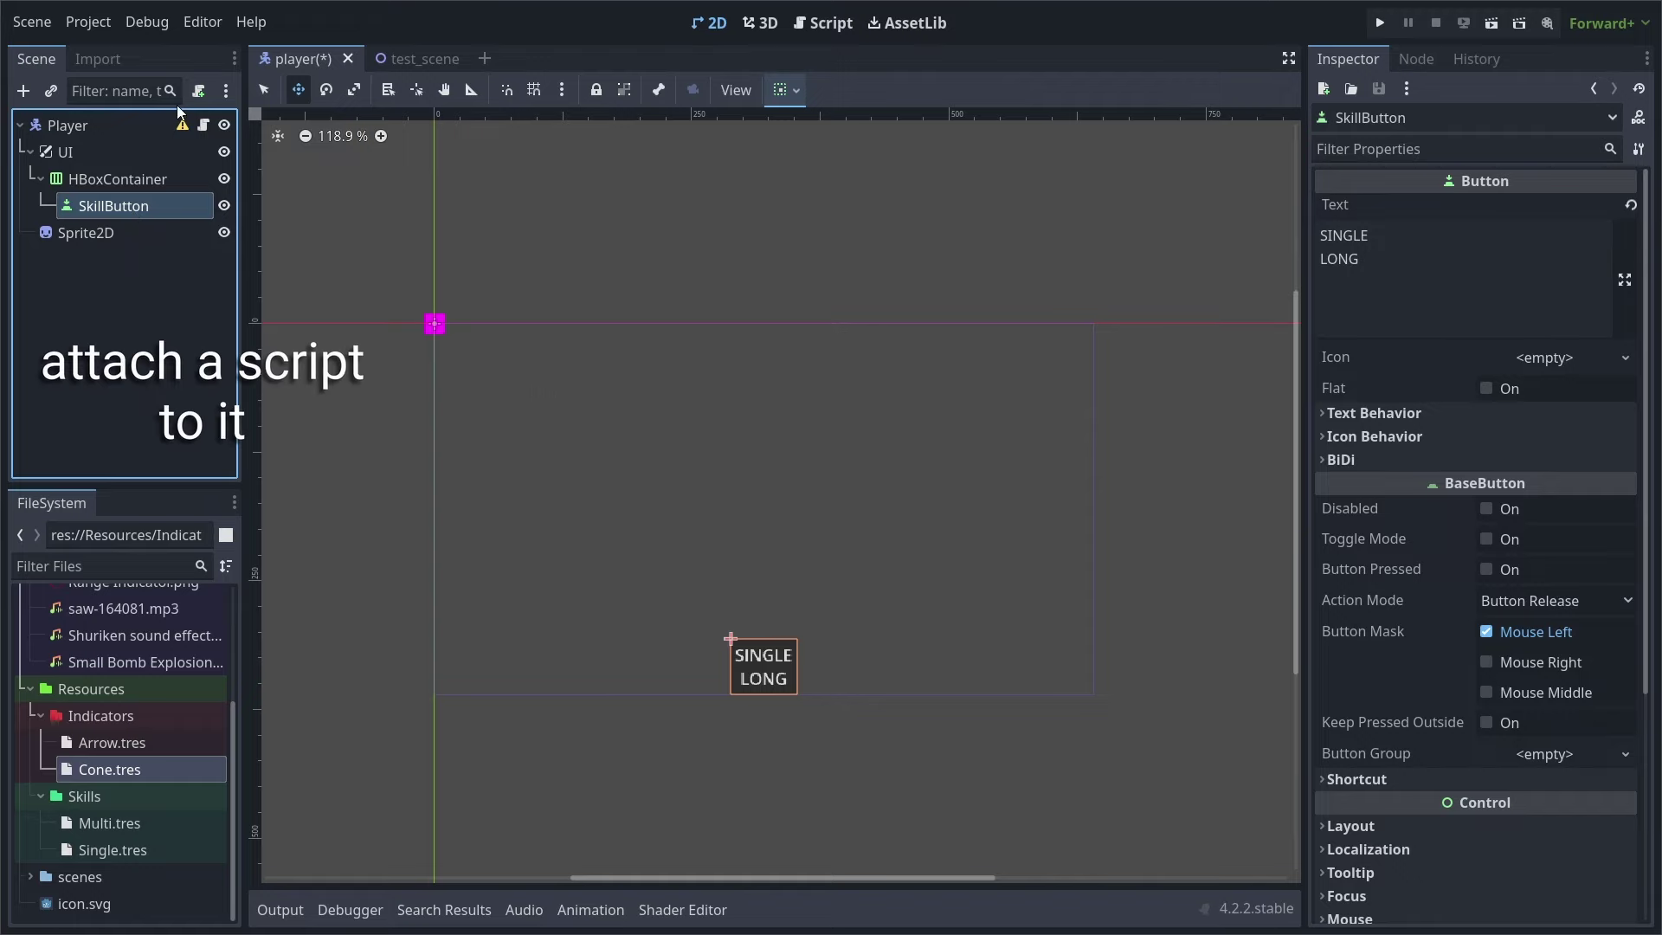
Attach a new SkillButton.gd script to SkillButton.
{"action": "left_click", "coordinate": [198, 91]}
{"action": "left_click", "coordinate": [757, 630]}
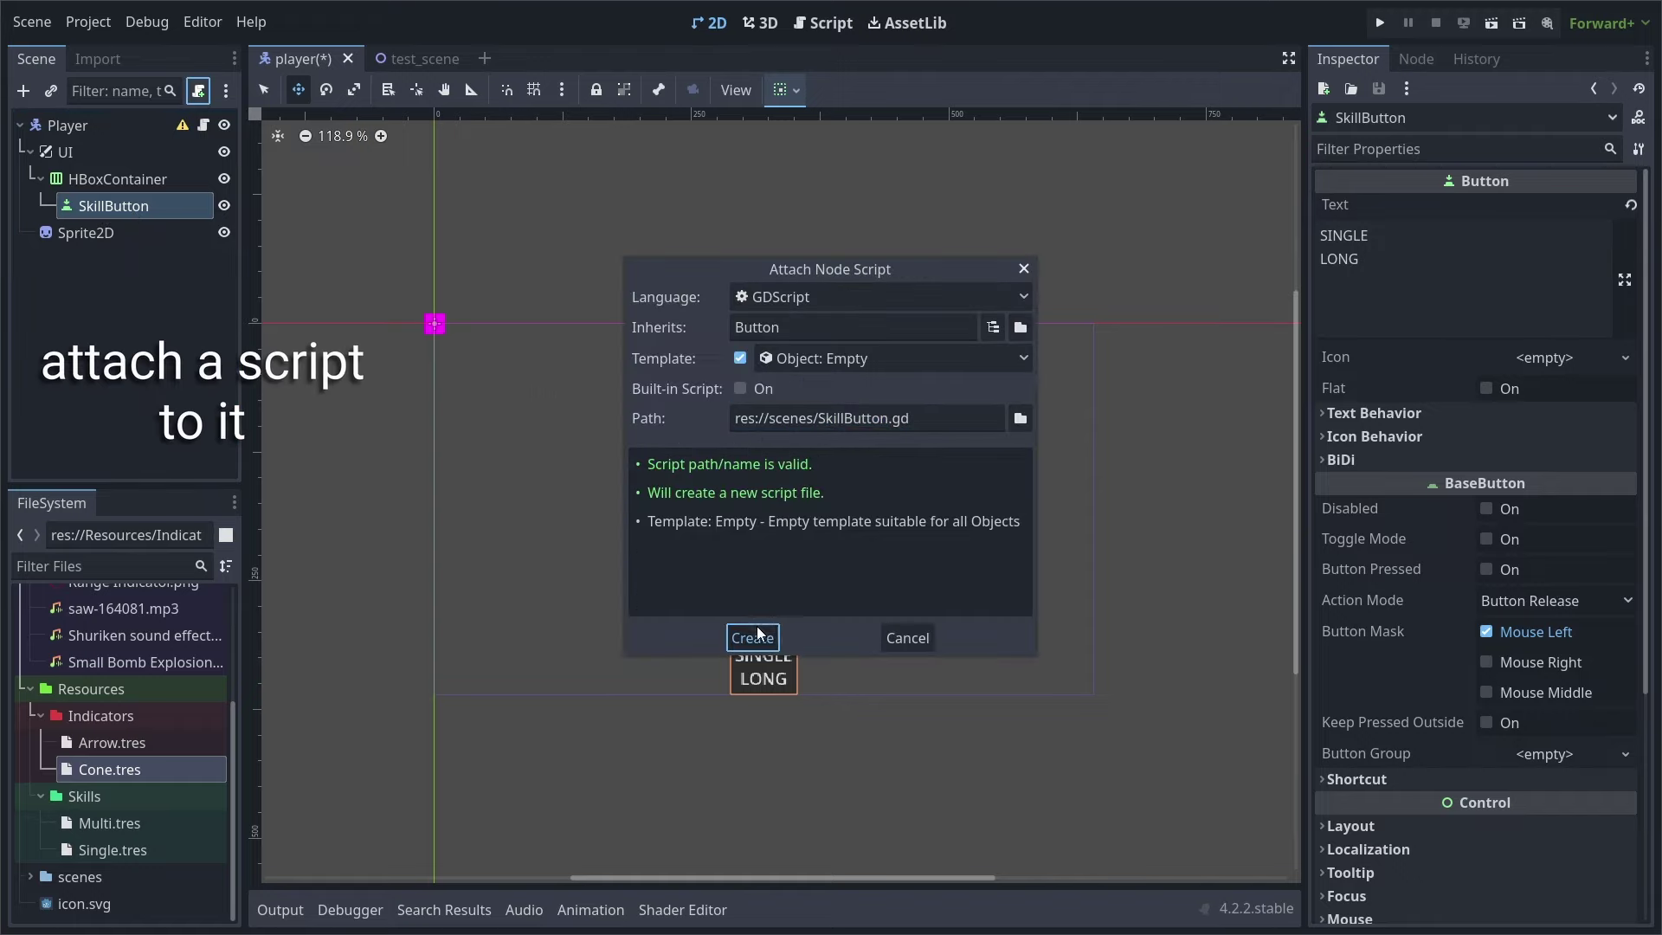
{"action": "left_click", "coordinate": [731, 637]}
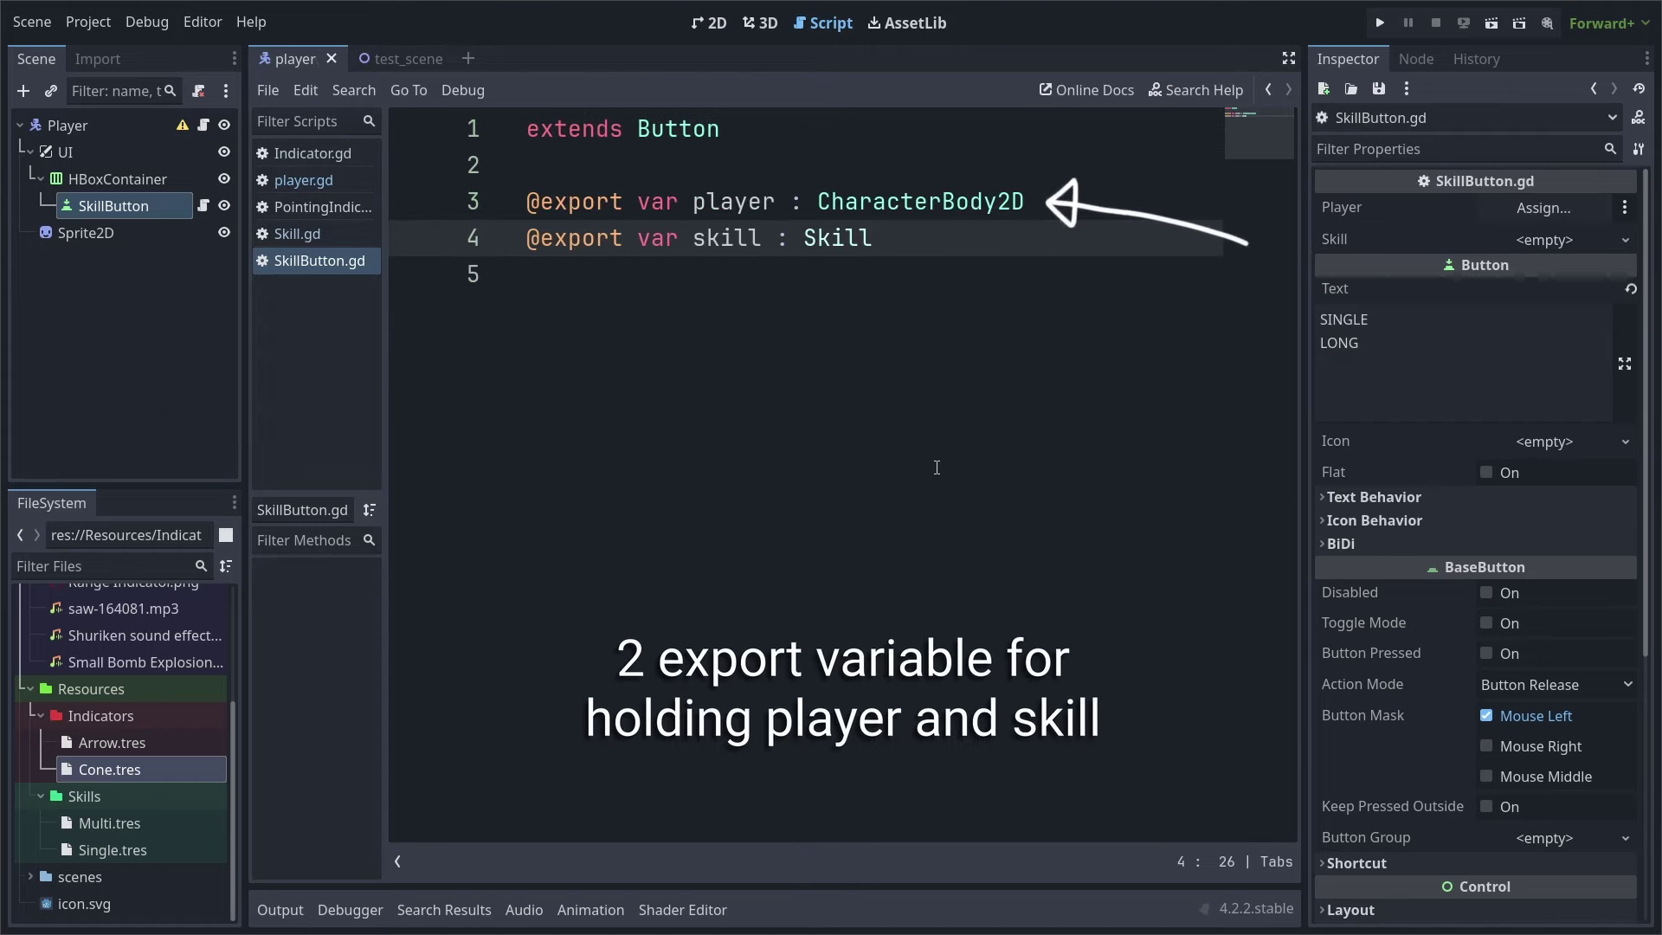
Assign the Player node and Single.tres to the exported player and skill properties, and save.
{"action": "left_click", "coordinate": [1510, 212]}
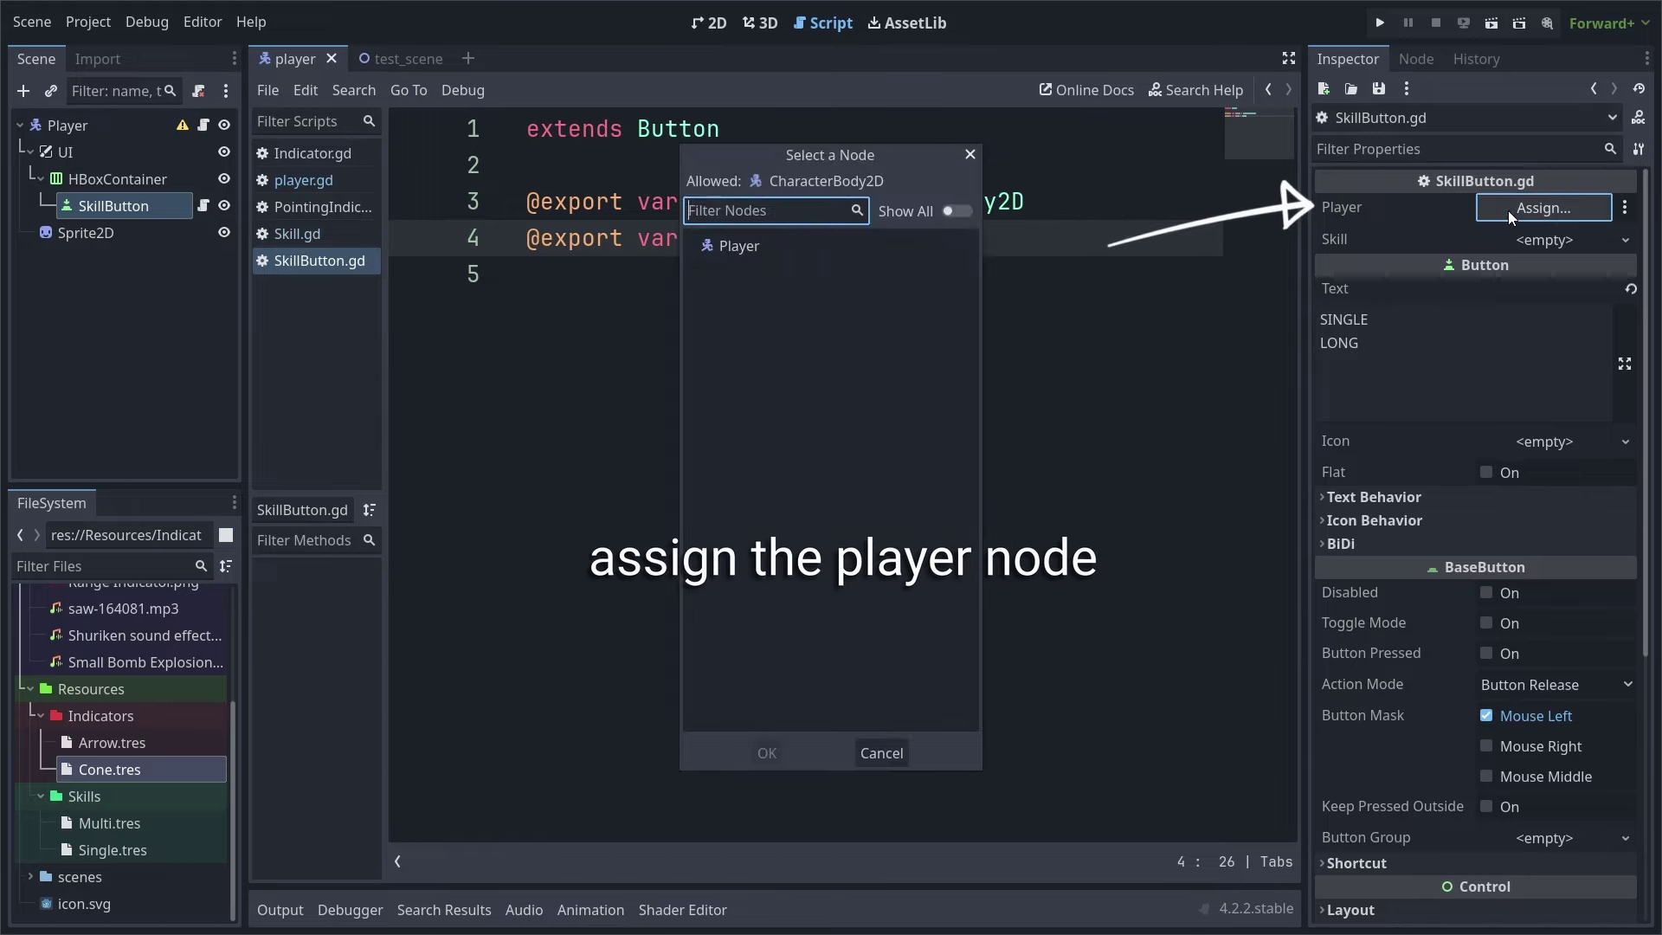
{"action": "left_click", "coordinate": [739, 246]}
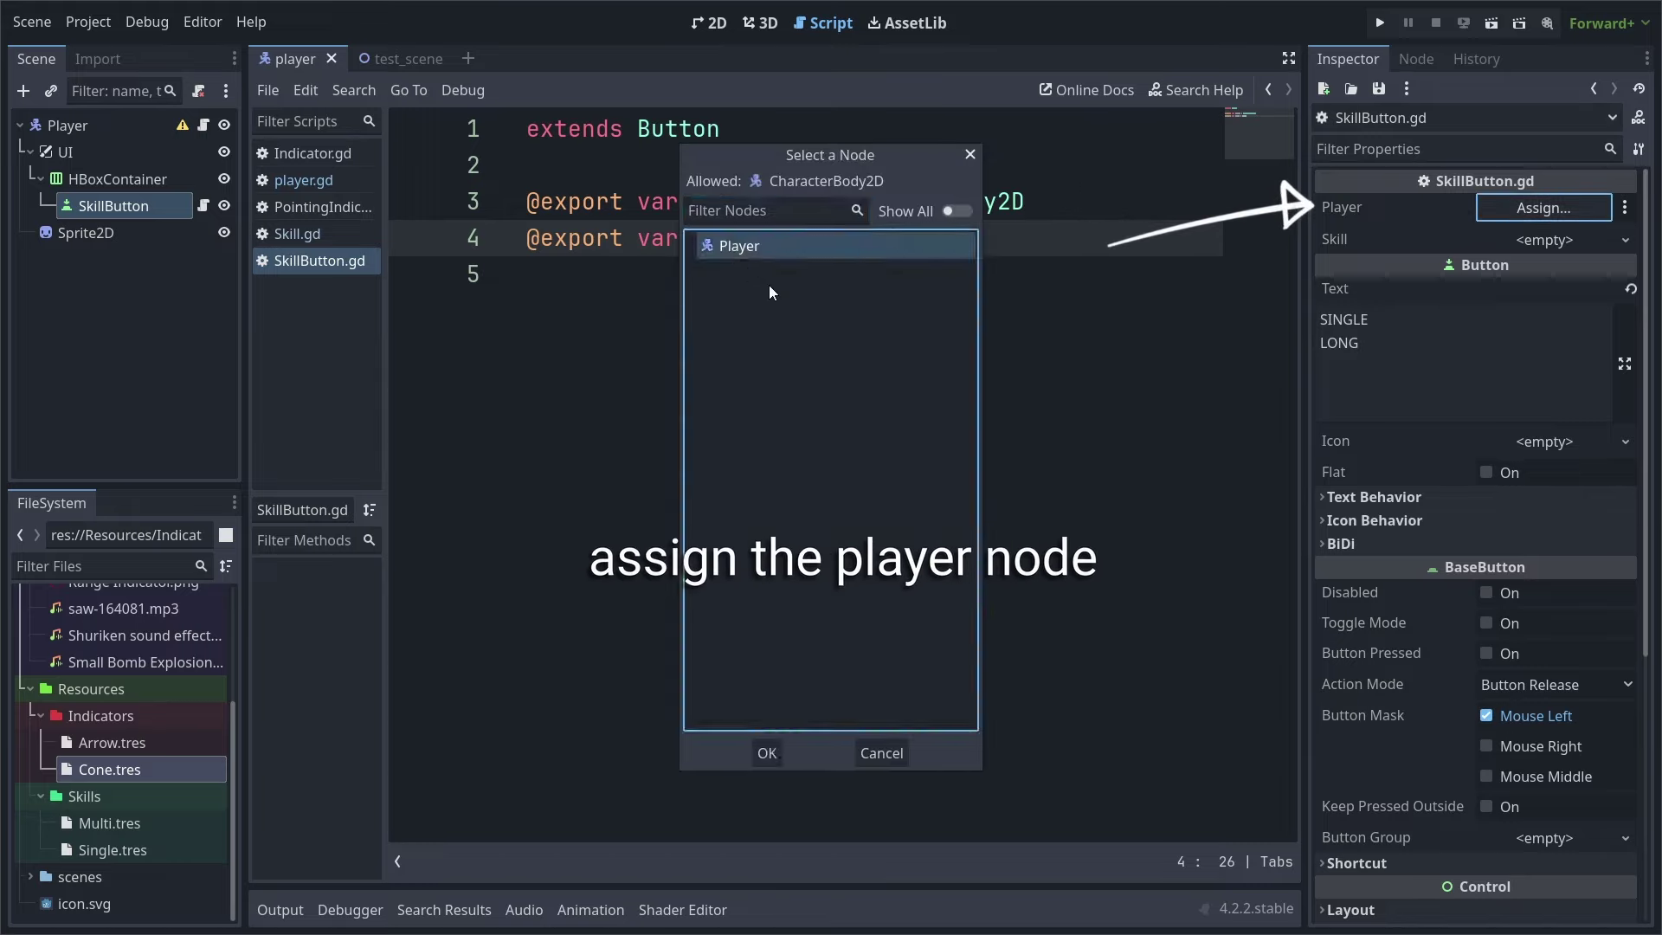
{"action": "left_click", "coordinate": [767, 753]}
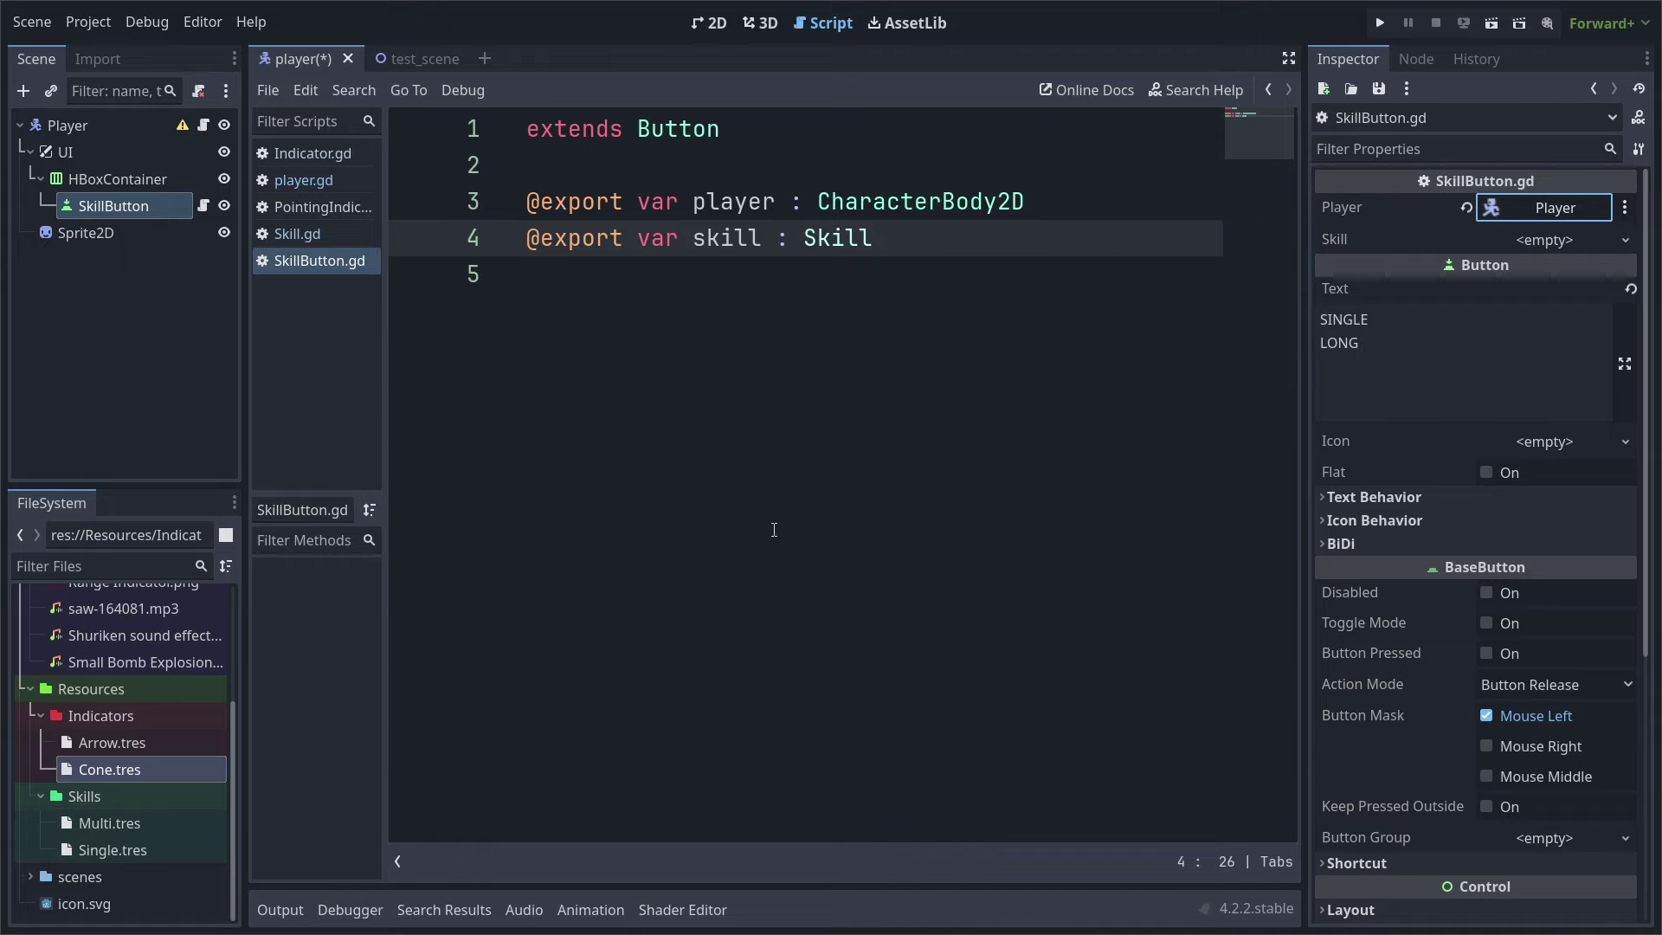
{"action": "left_click", "coordinate": [95, 851]}
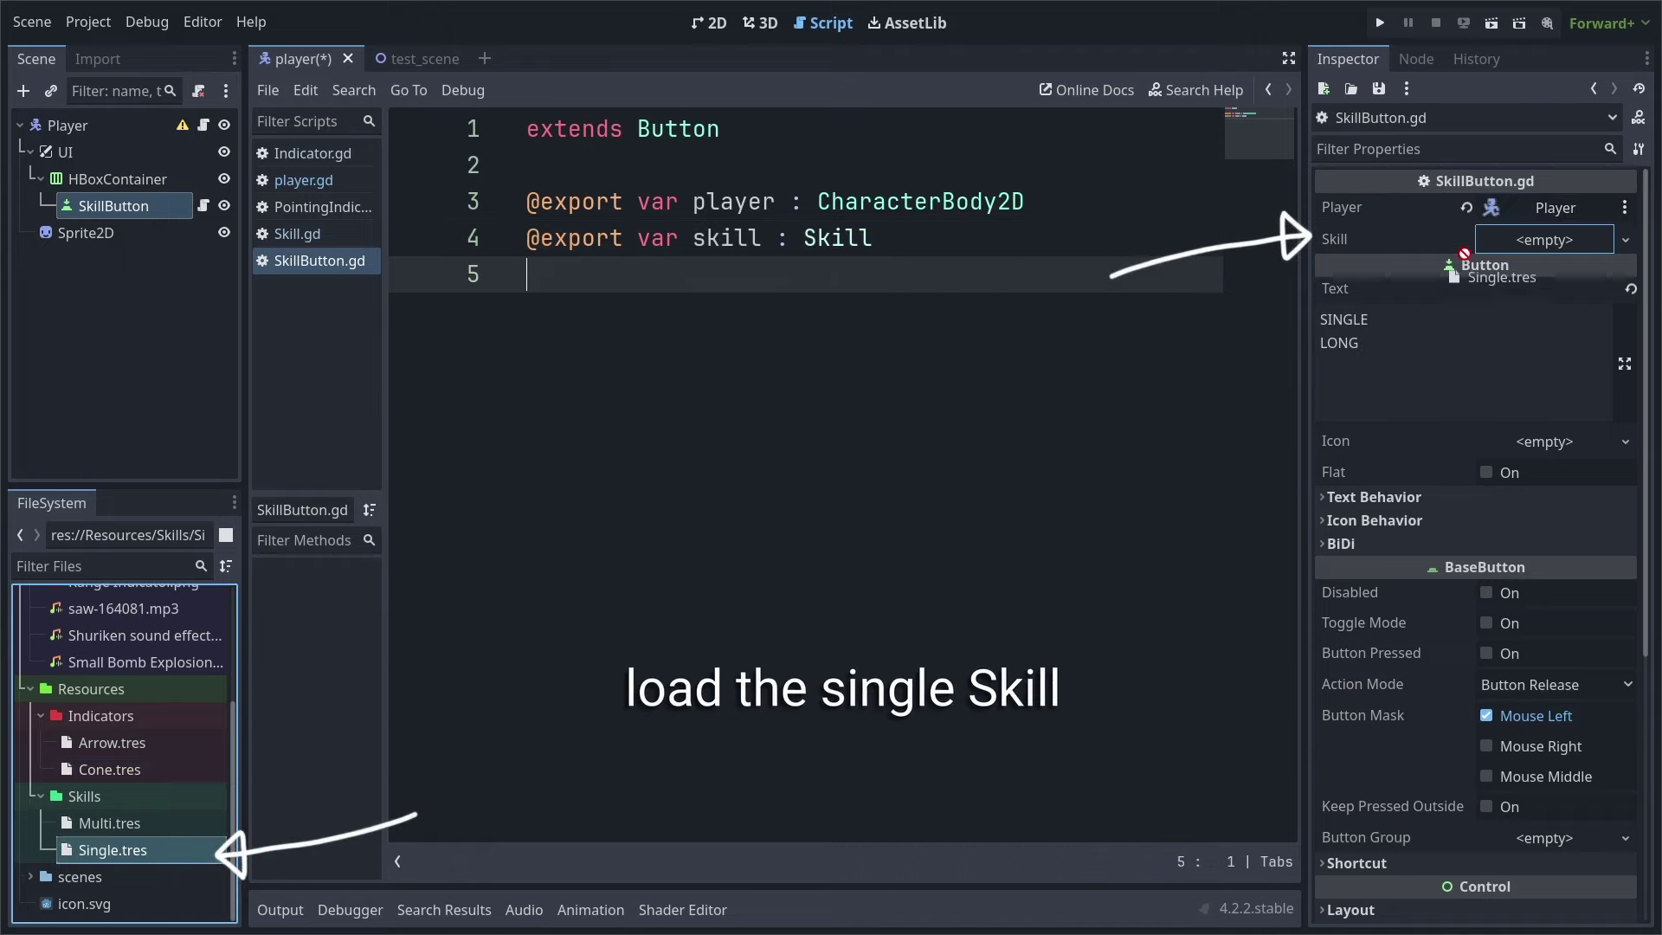
{"action": "left_click_drag", "start_coordinate": [95, 851], "coordinate": [1549, 240]}
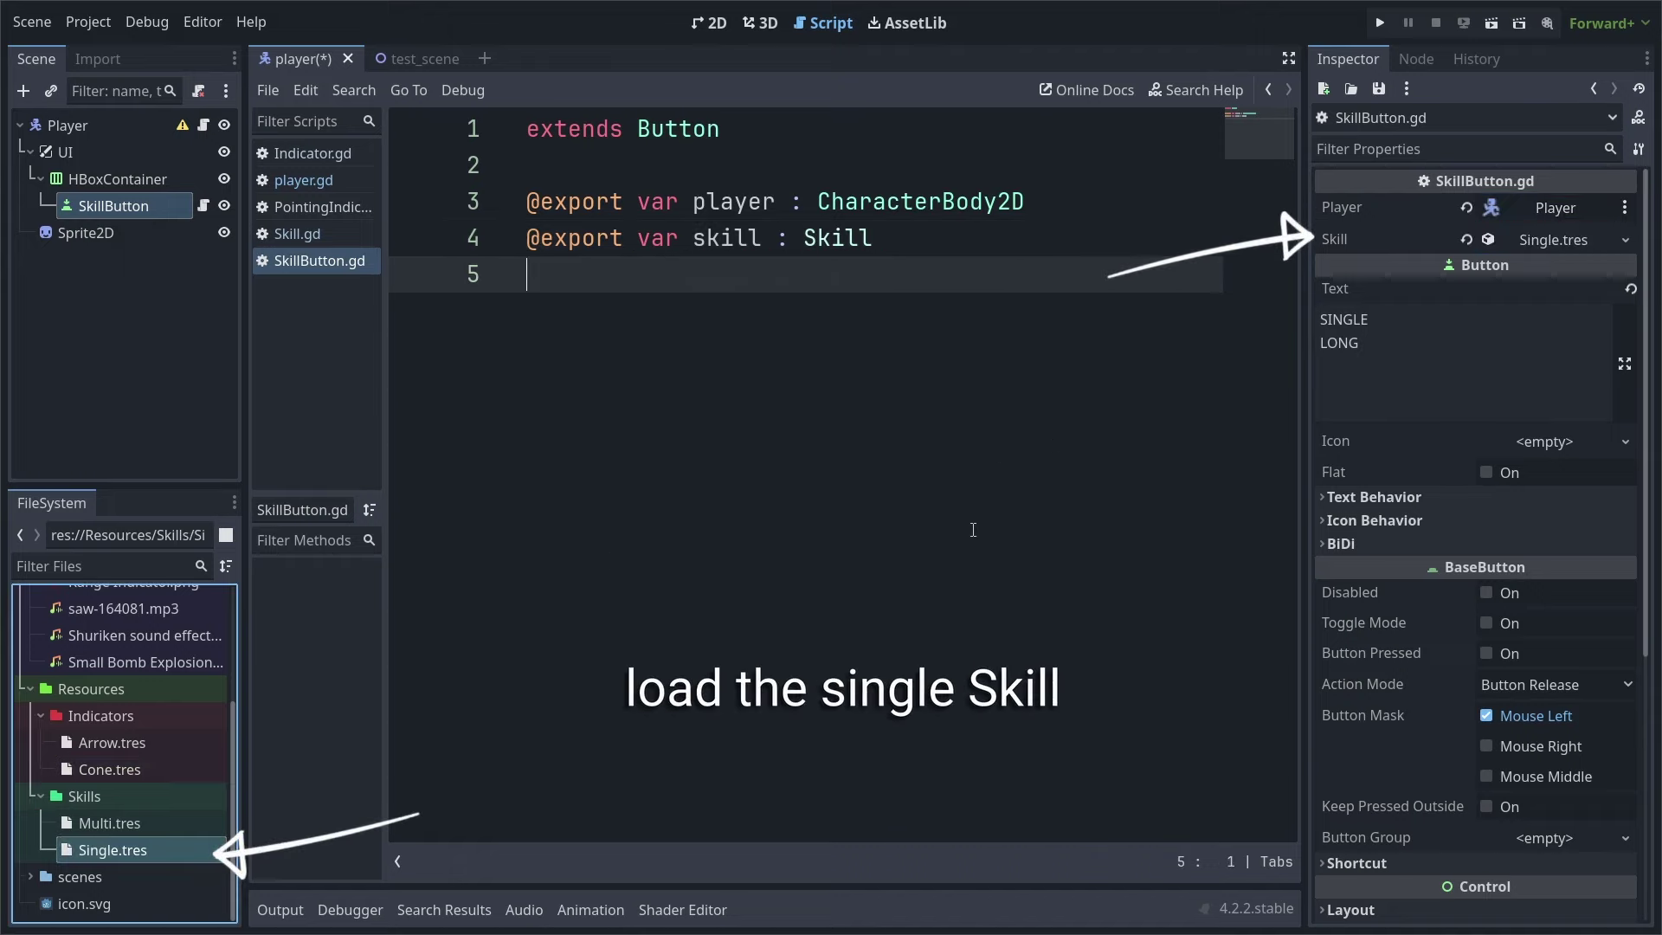
{"action": "key", "text": "Return"}
{"action": "key", "text": "ctrl+s"}
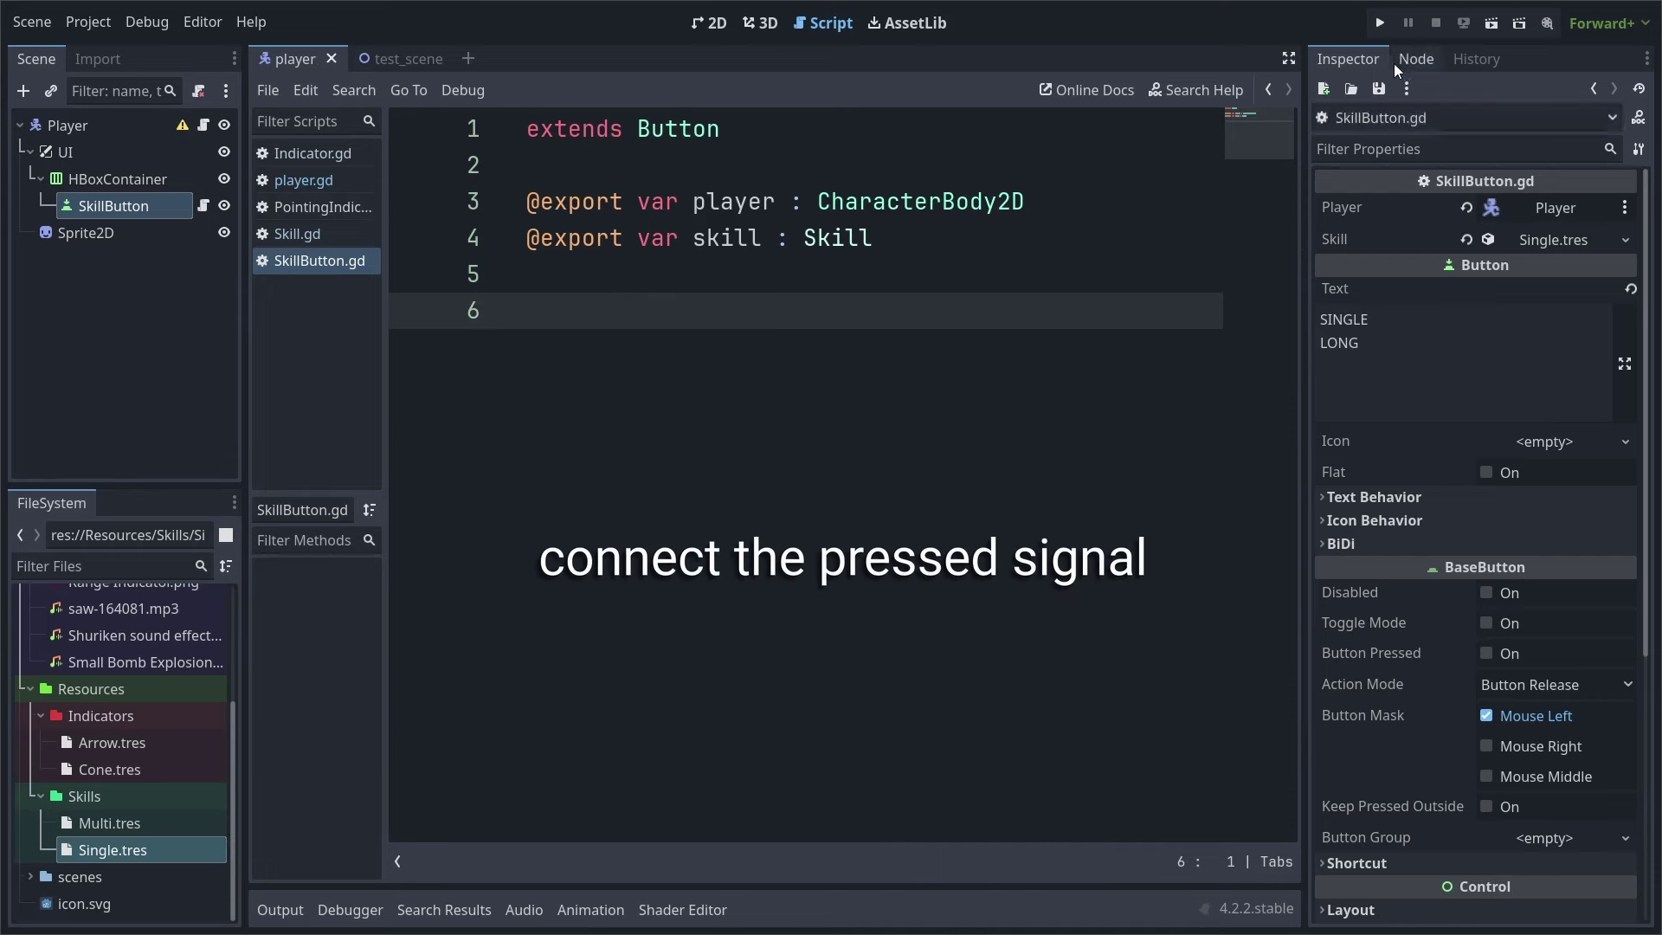
Connect pressed to a new _on_pressed that assigns the skill and calls set_reference(player).
{"action": "left_click", "coordinate": [1416, 58]}
{"action": "left_click", "coordinate": [134, 208]}
{"action": "double_click", "coordinate": [1388, 237]}
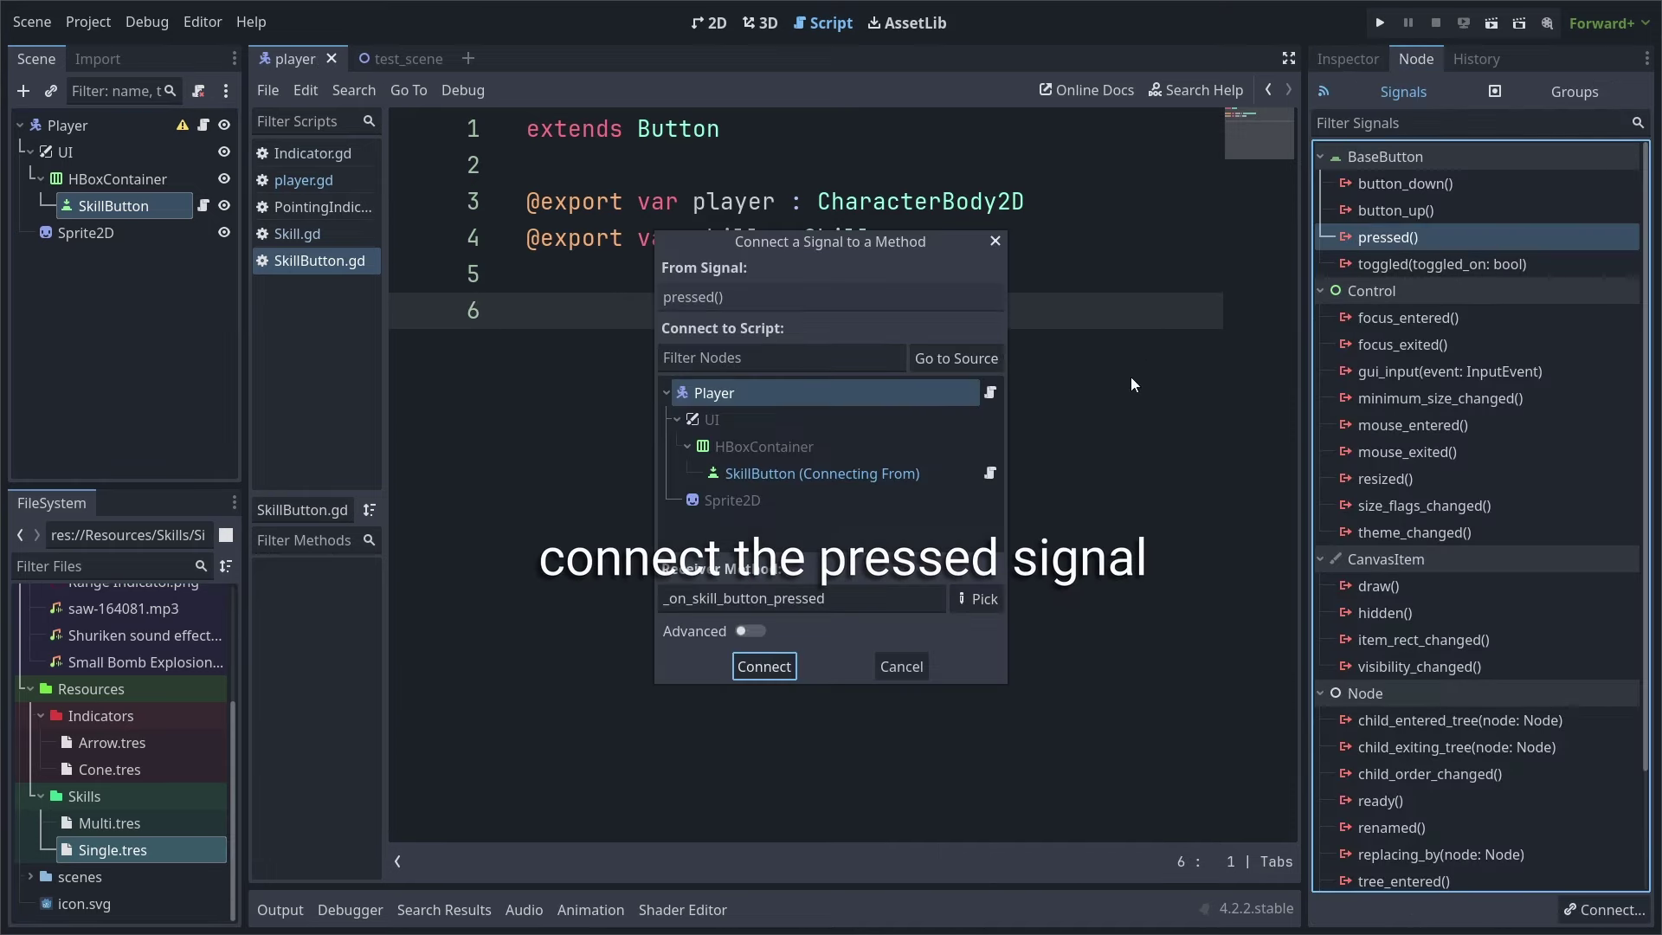
{"action": "left_click", "coordinate": [742, 662]}
{"action": "left_click", "coordinate": [612, 311]}
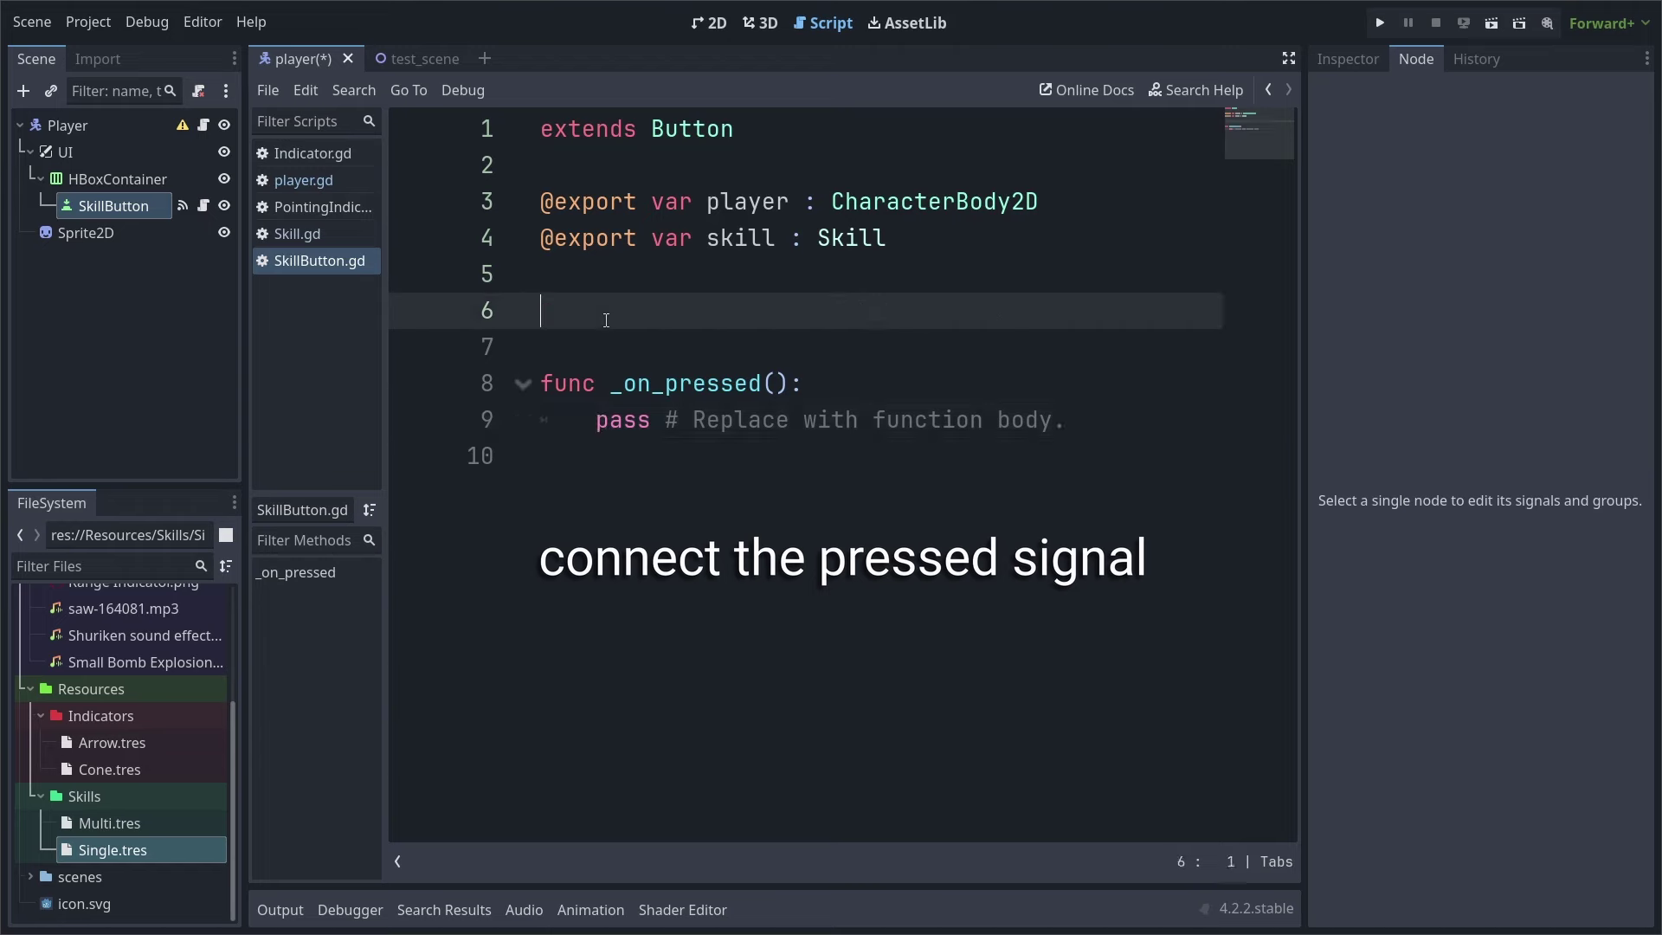
{"action": "left_click", "coordinate": [606, 273]}
{"action": "left_click", "coordinate": [1104, 398]}
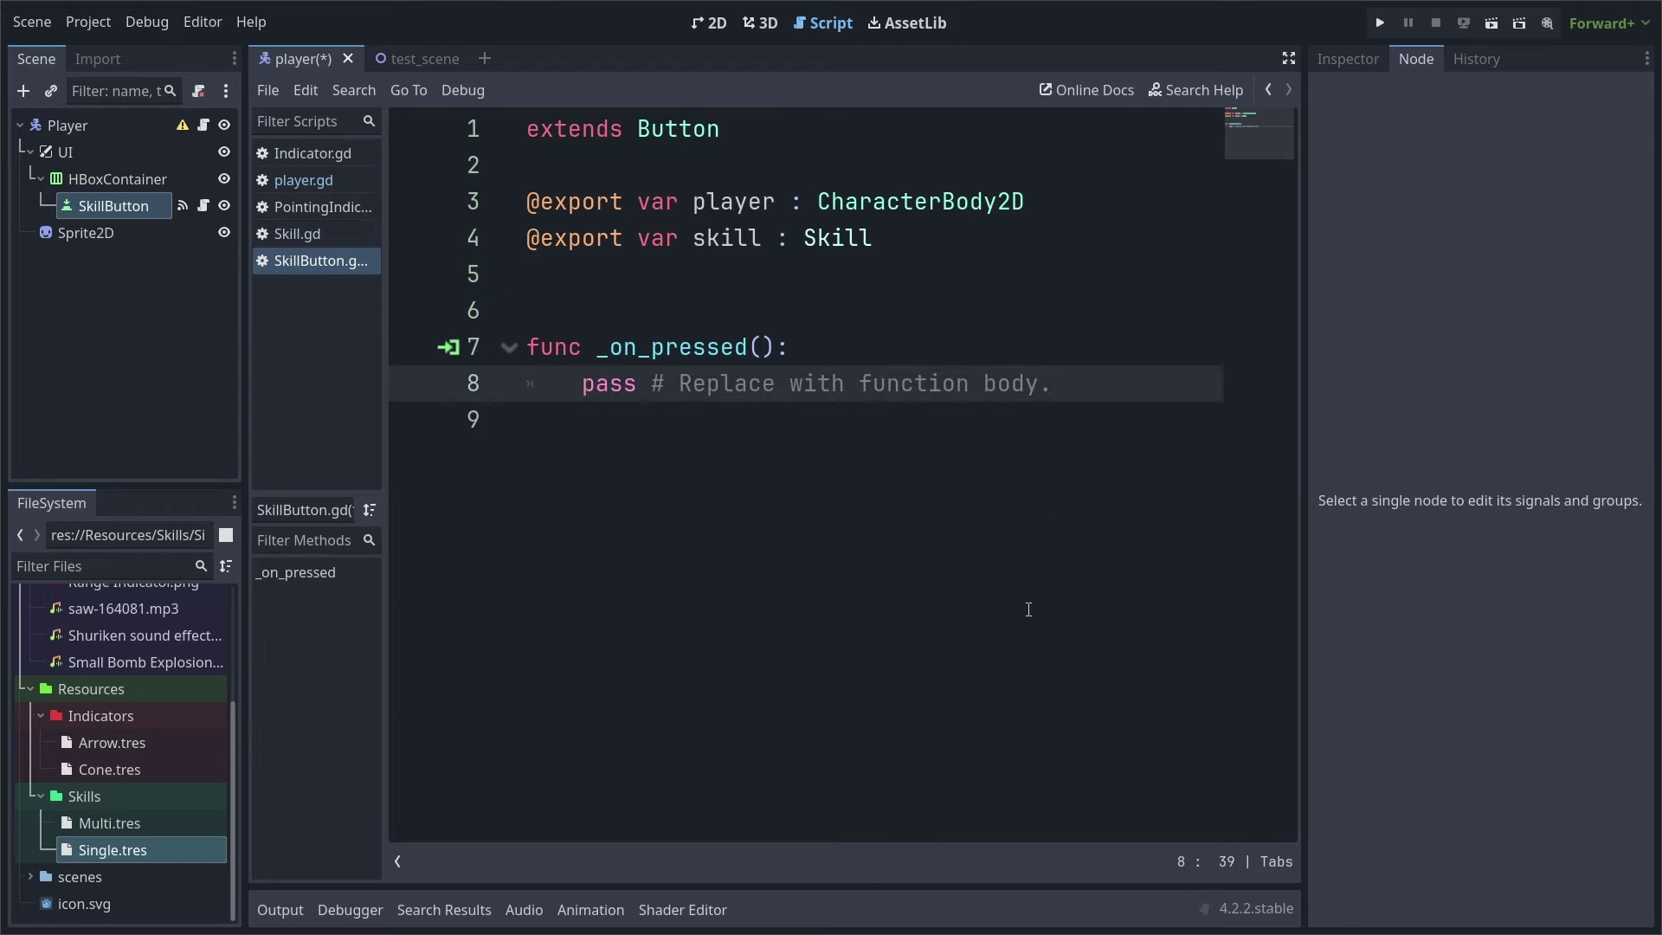
{"action": "key", "text": "shift+Home"}
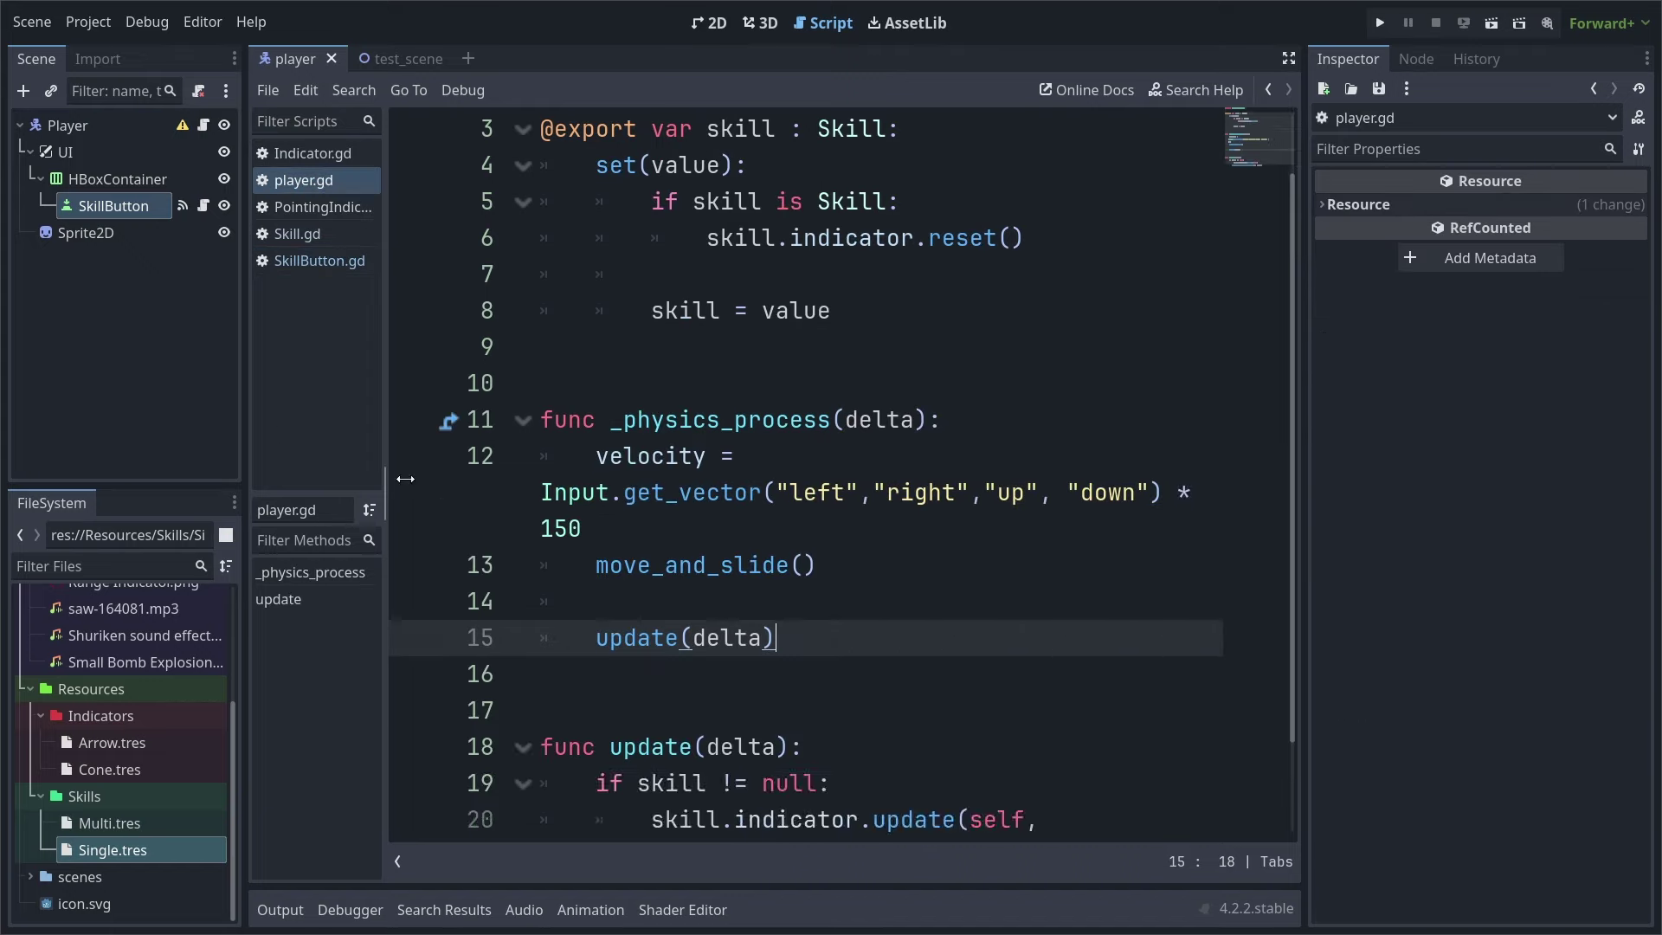
Write _input above _physics_process: ui_cancel resets the indicator, ui_select calls set_reference(self).
{"action": "left_click", "coordinate": [1217, 419]}
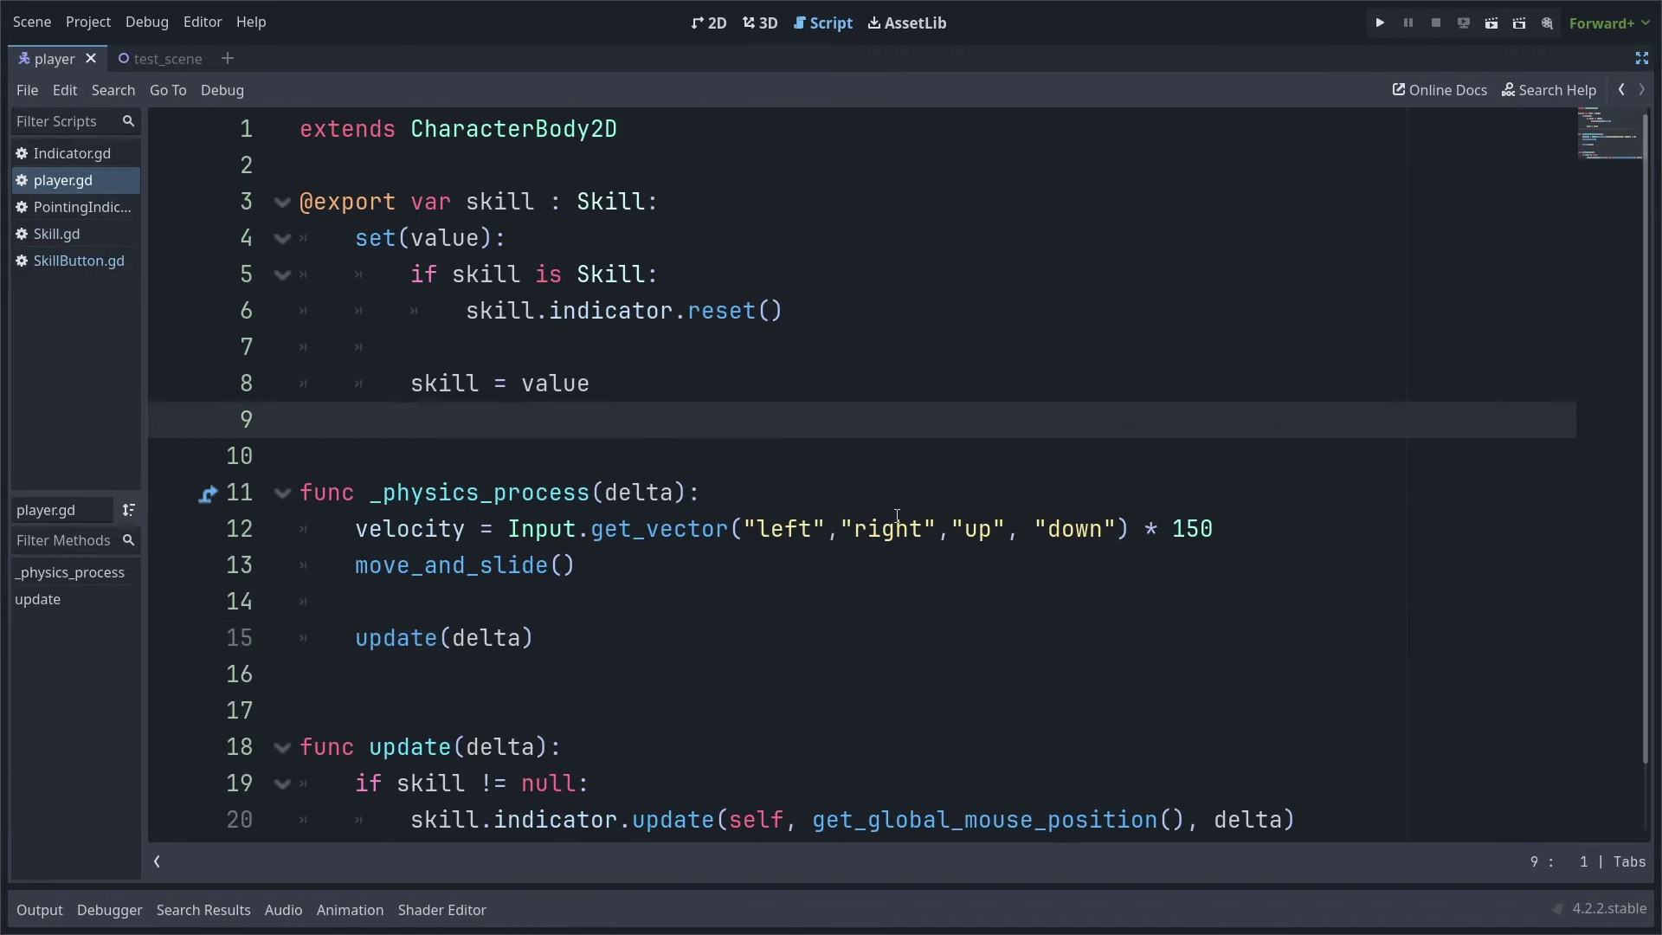
{"action": "key", "text": "Return"}
{"action": "key", "text": "Return"}
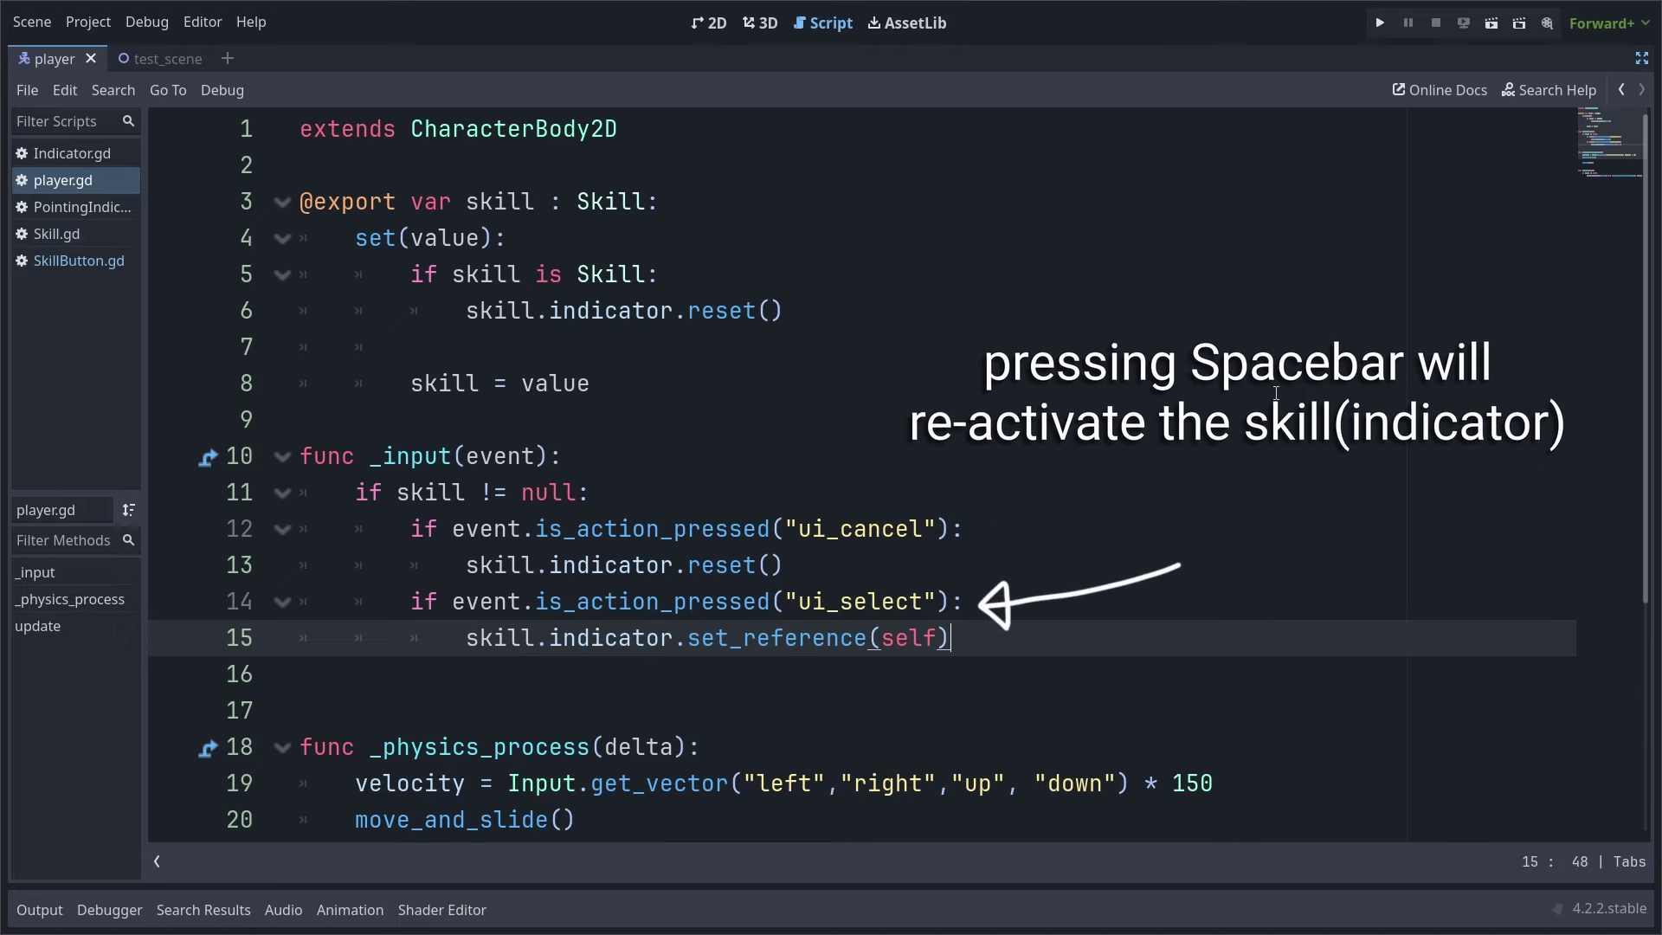
Add an activate input action bound to the Left Mouse Button in Project Settings.
{"action": "left_click", "coordinate": [62, 21]}
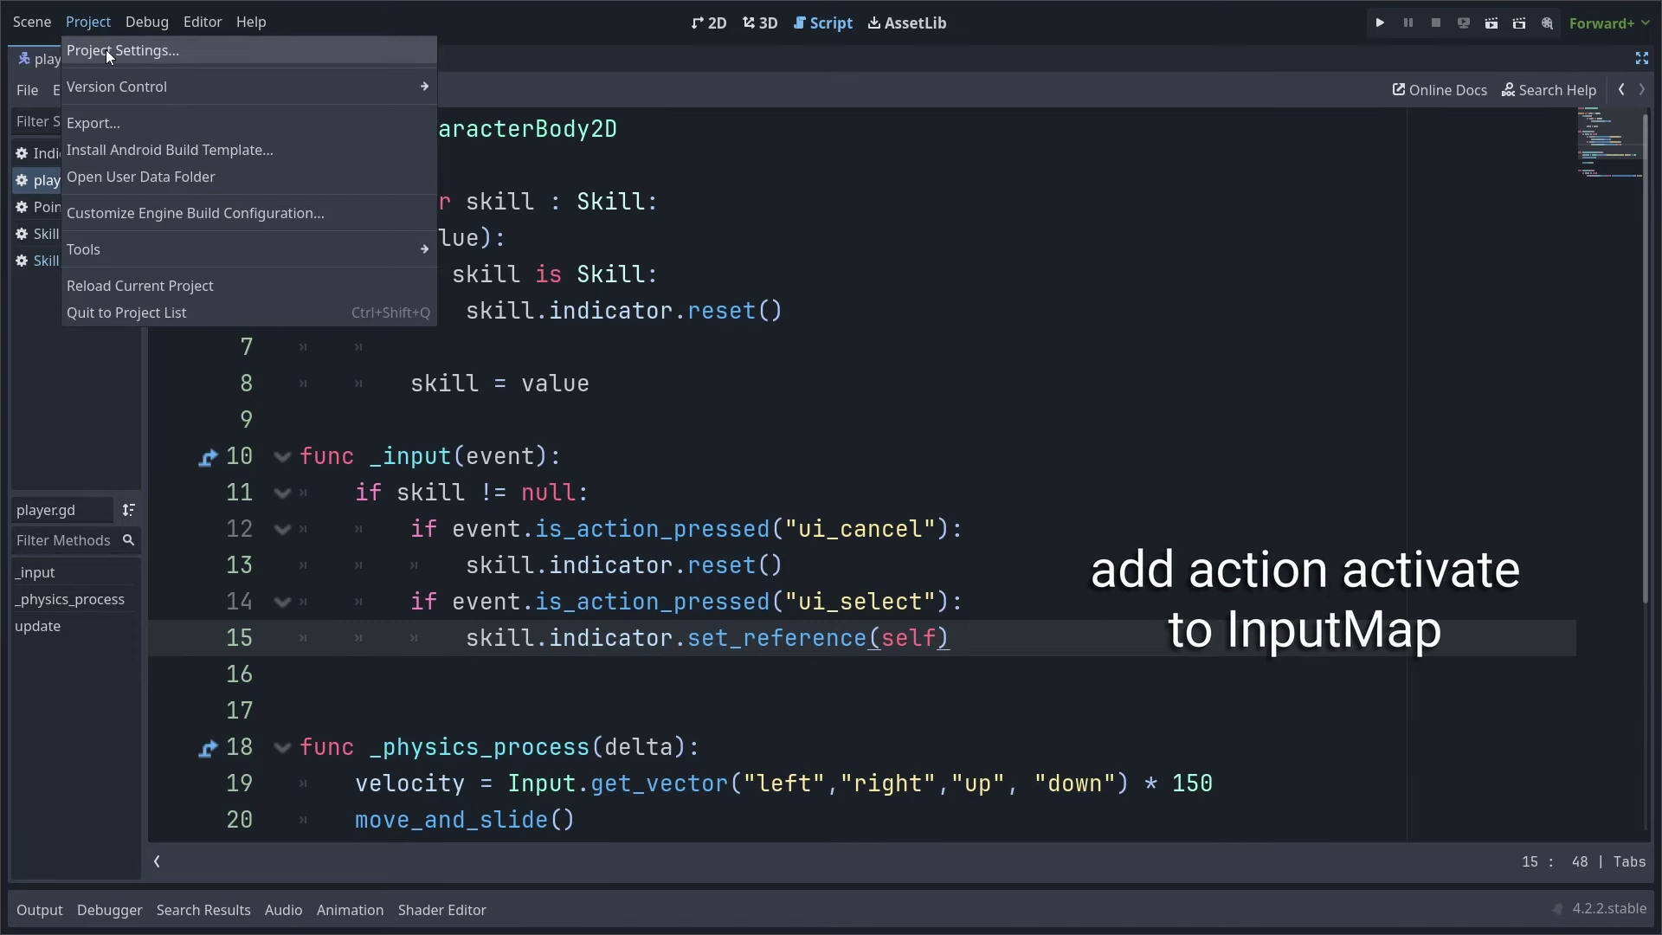
{"action": "left_click", "coordinate": [112, 50]}
{"action": "left_click", "coordinate": [540, 241]}
{"action": "type", "text": "activate"}
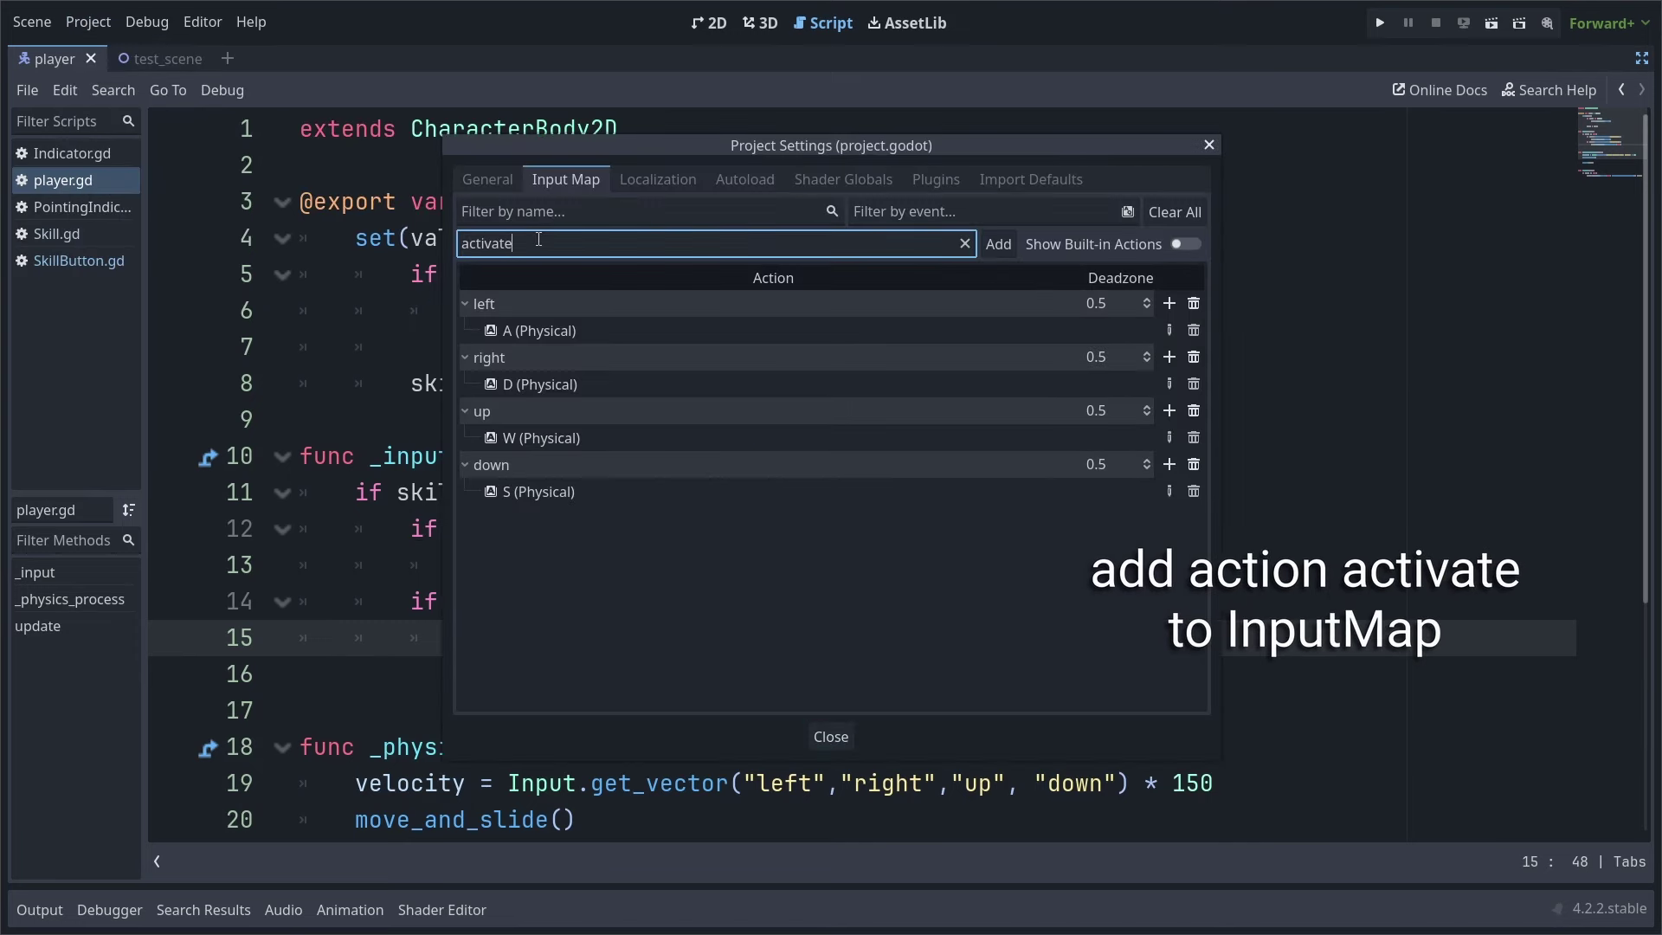
{"action": "key", "text": "Return"}
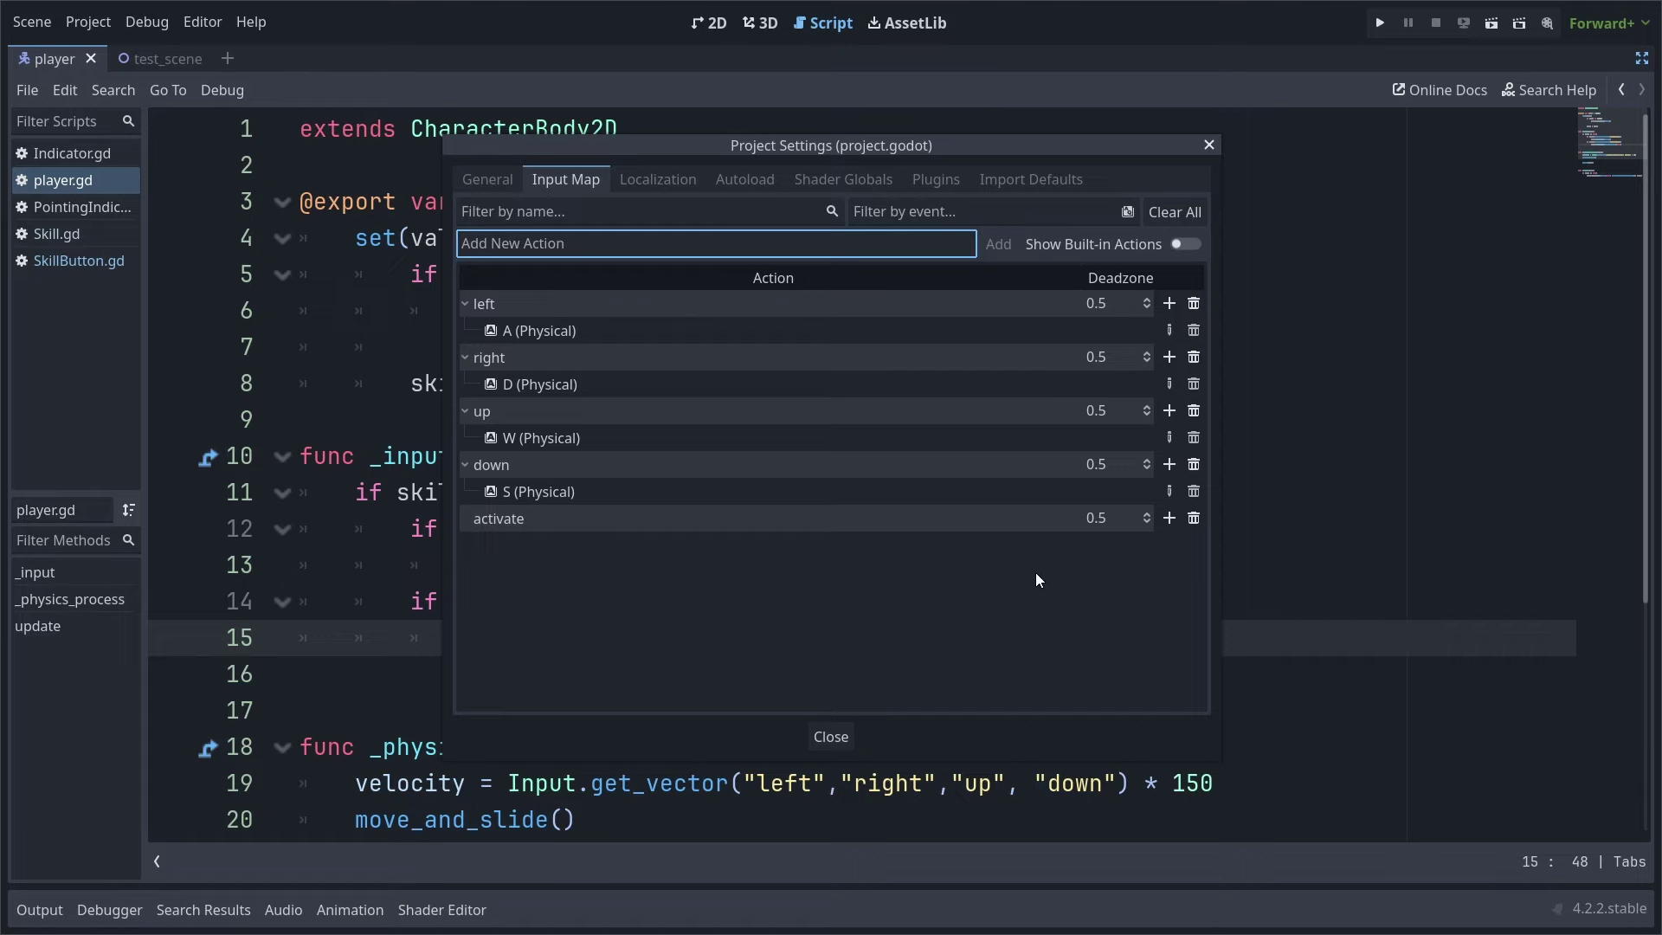
{"action": "left_click", "coordinate": [1168, 518]}
{"action": "left_click", "coordinate": [711, 351]}
{"action": "left_click", "coordinate": [739, 623]}
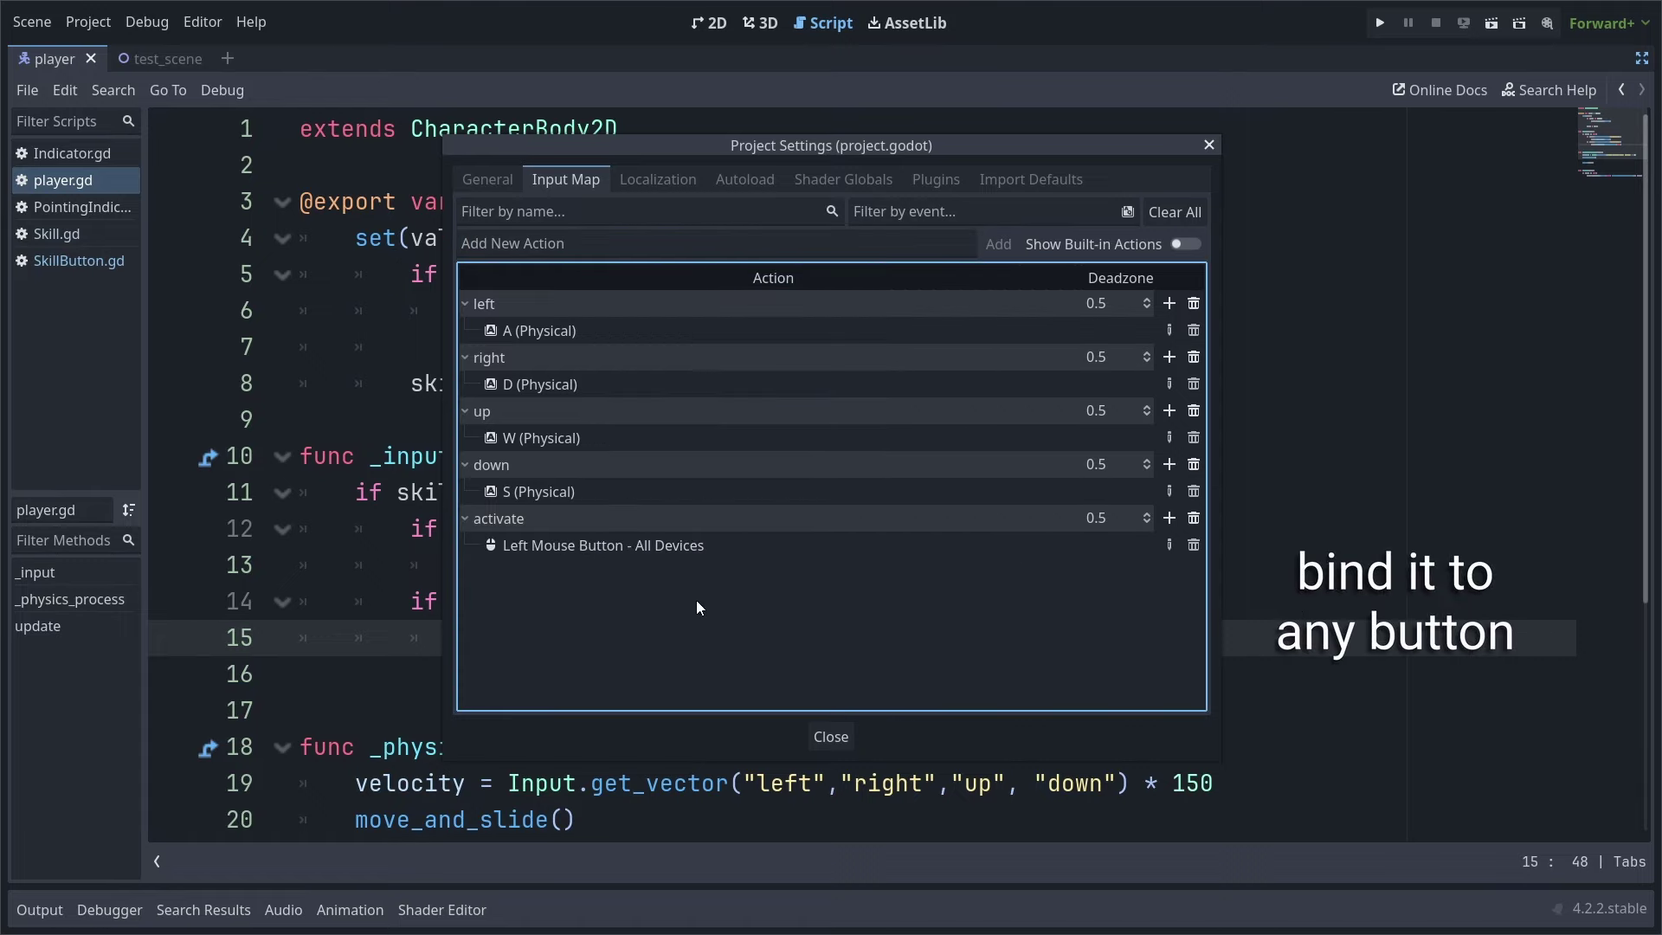
Make the activate action call skill.activate(get_tree()) and indicator.reset(), then run the test scene.
{"action": "left_click", "coordinate": [831, 736]}
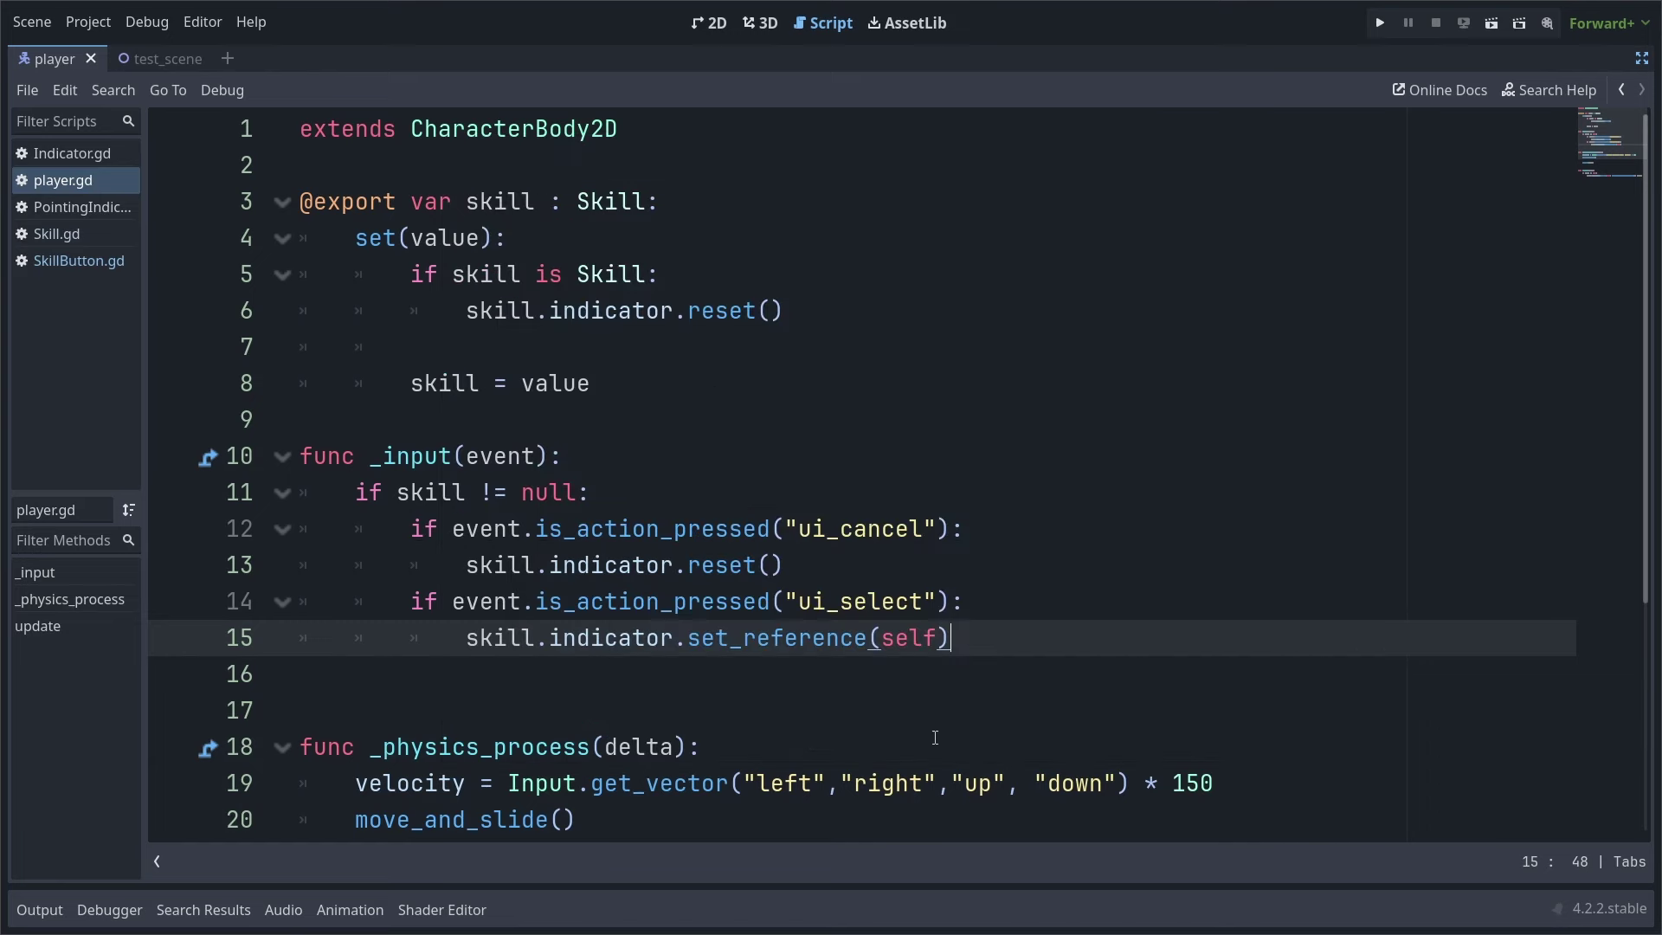
{"action": "key", "text": "Return"}
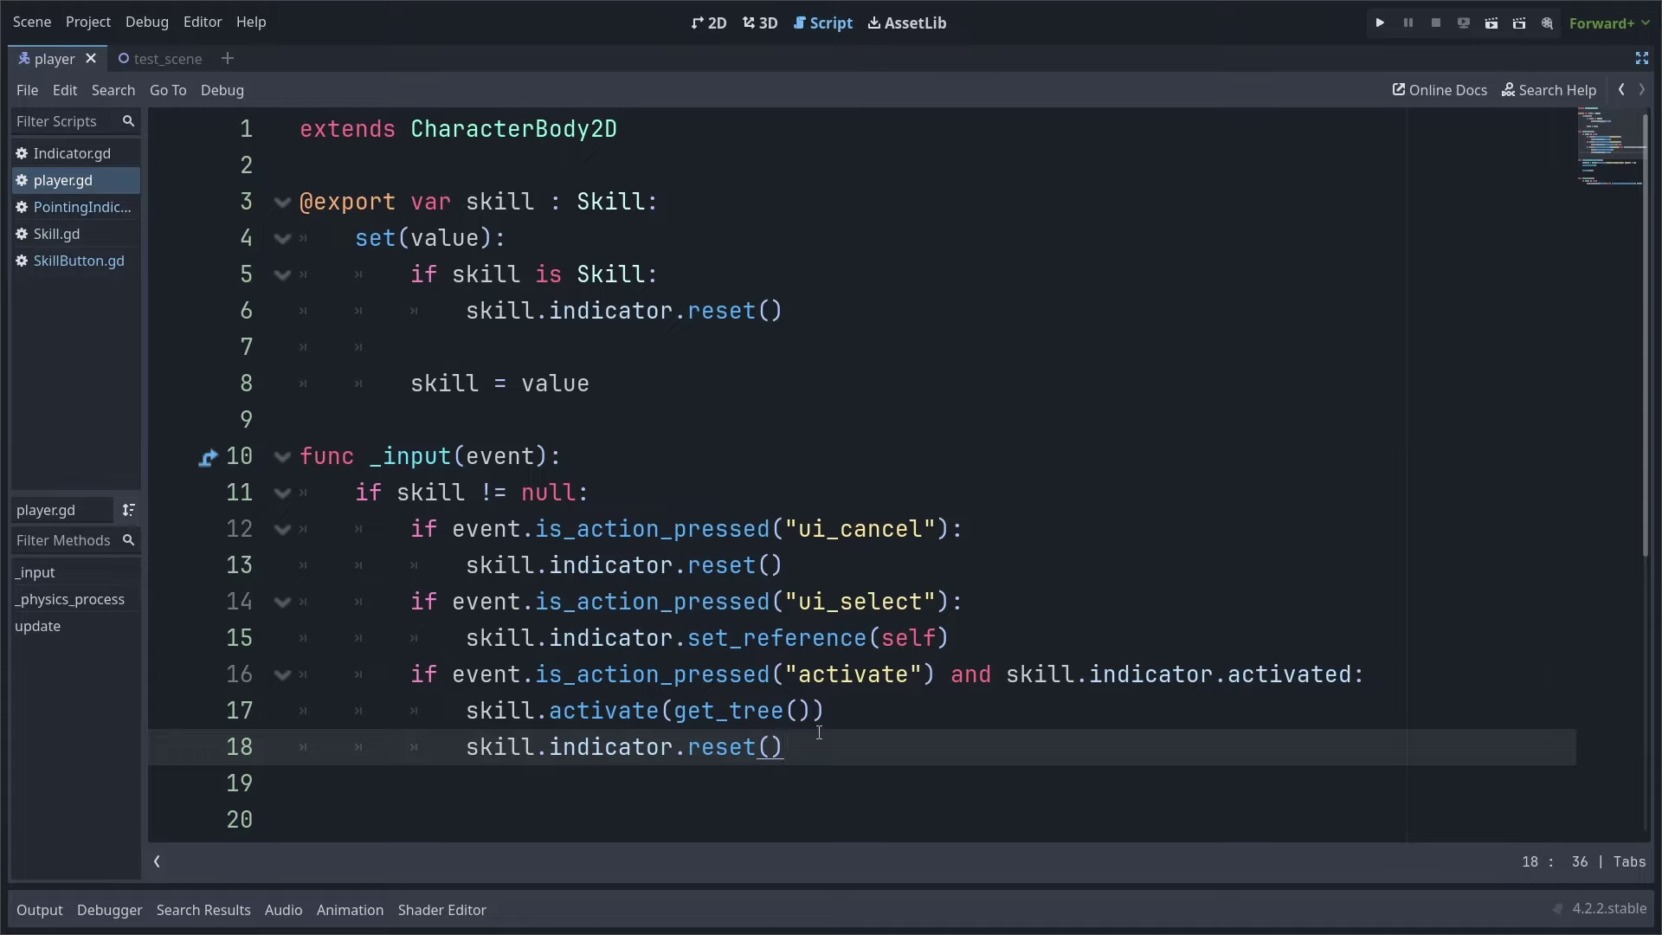
{"action": "key", "text": "F5"}
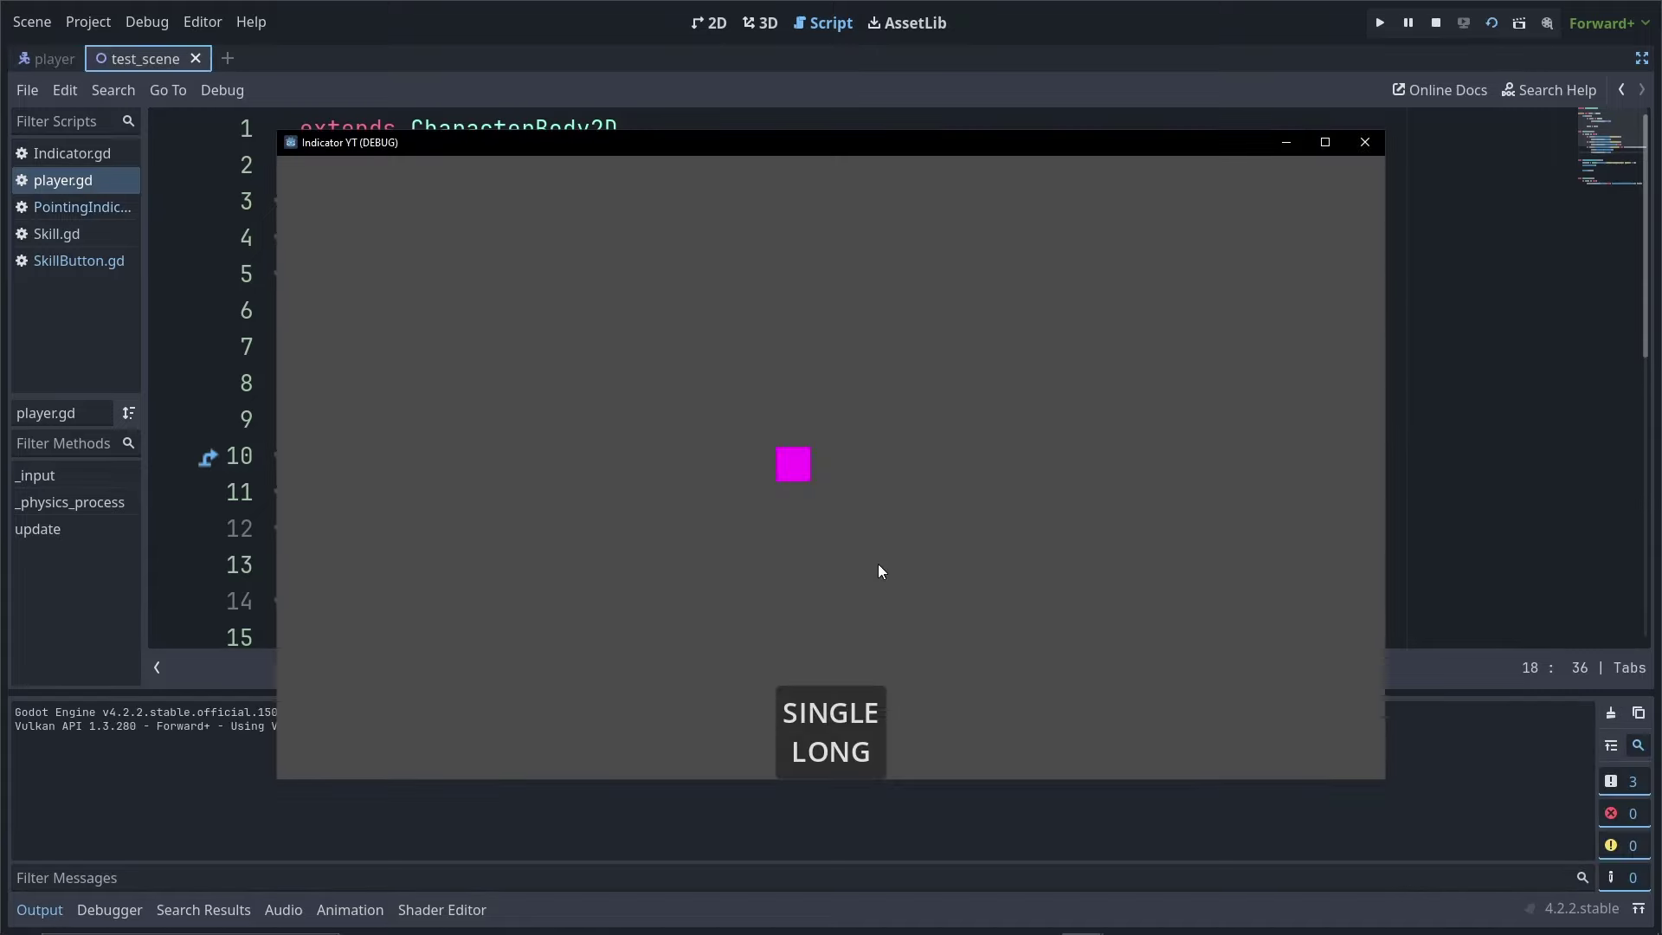
Test the aiming indicator in the running game: aim, cancel with Esc, re-aim, fire, then stop it.
{"action": "left_click_drag", "start_coordinate": [827, 714], "coordinate": [627, 580]}
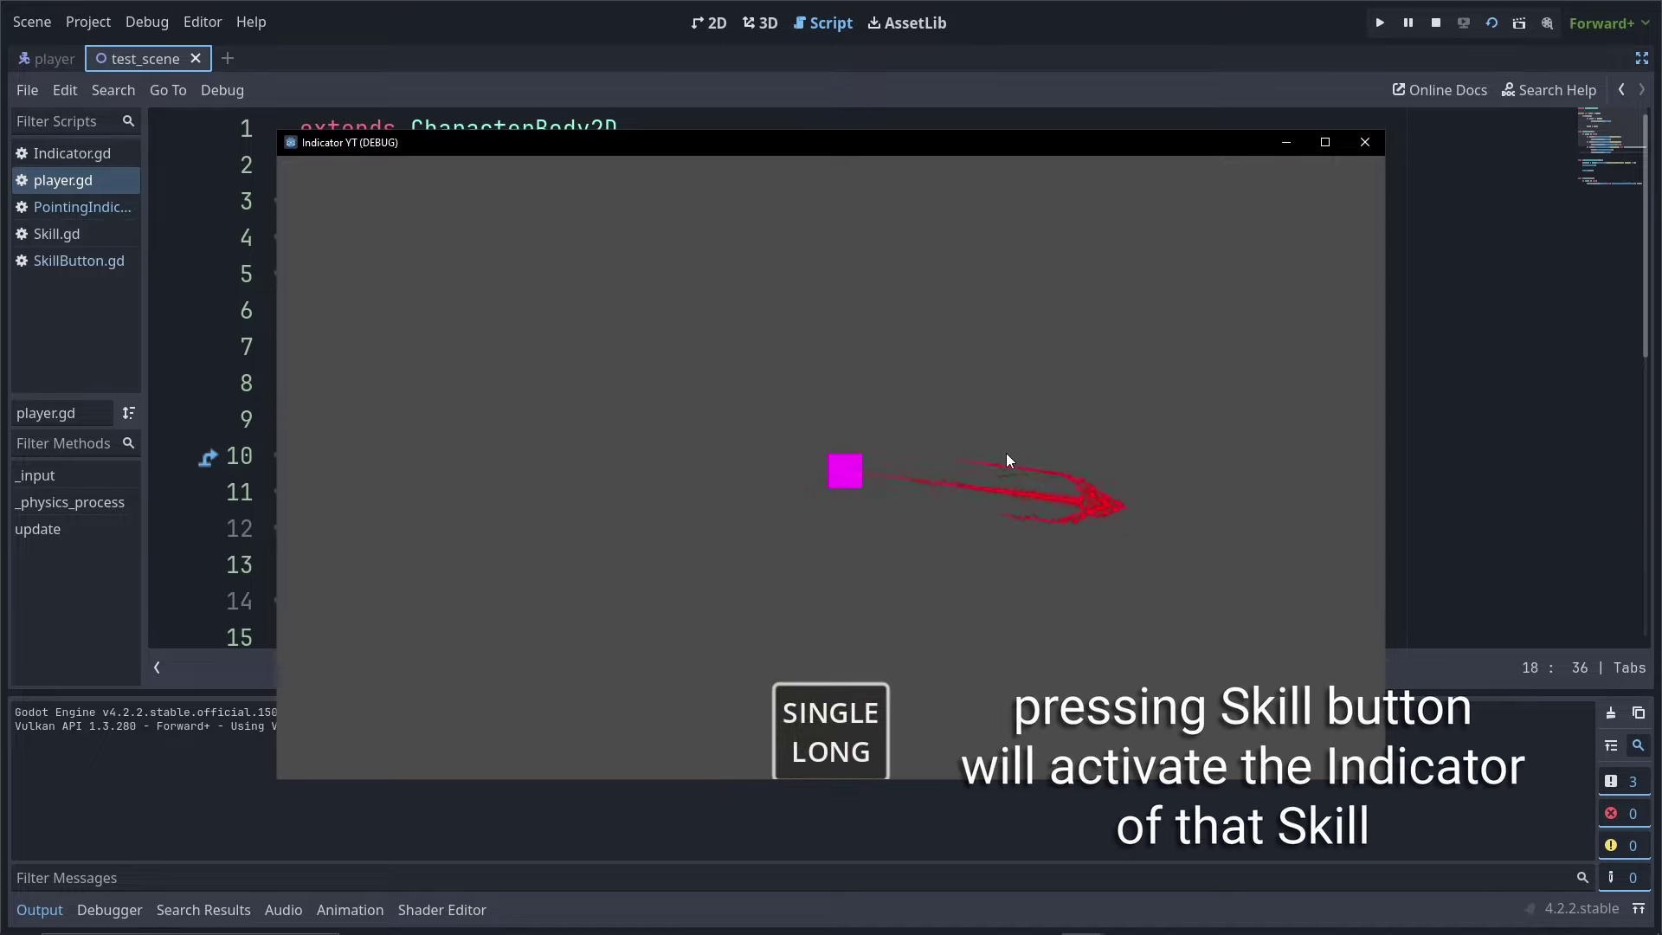
{"action": "mouse_move", "coordinate": [1006, 455]}
{"action": "left_mouse_down"}
{"action": "mouse_move", "coordinate": [809, 469]}
{"action": "mouse_move", "coordinate": [1100, 307]}
{"action": "left_mouse_up"}
{"action": "key", "text": "Escape"}
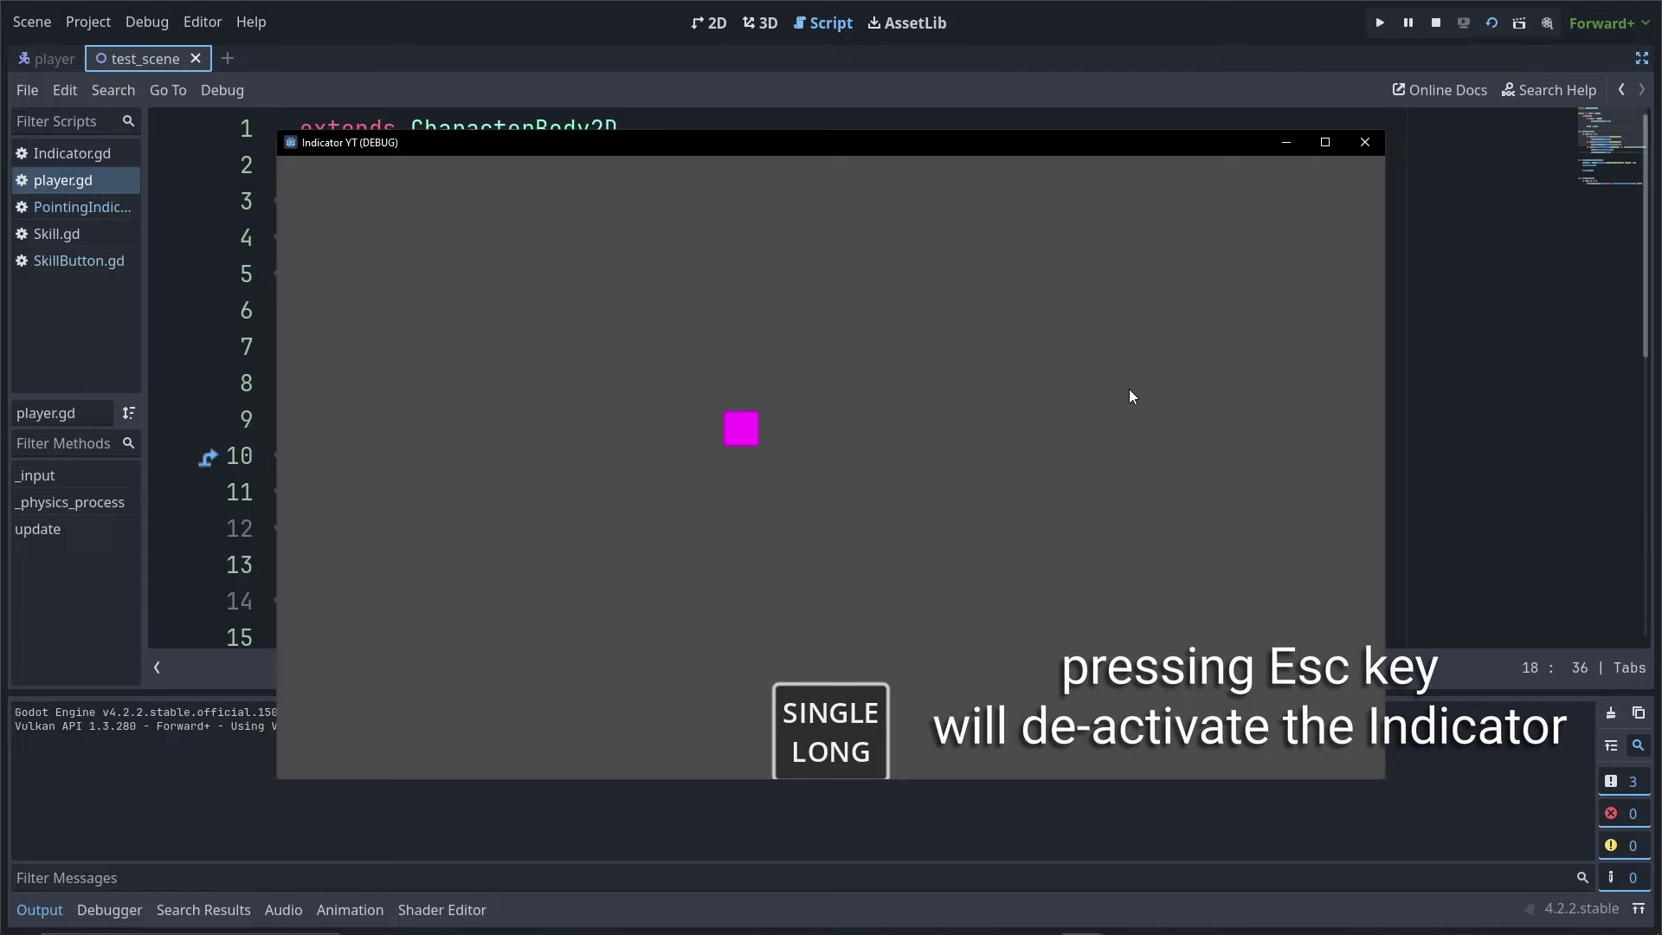
{"action": "left_click", "coordinate": [1129, 397]}
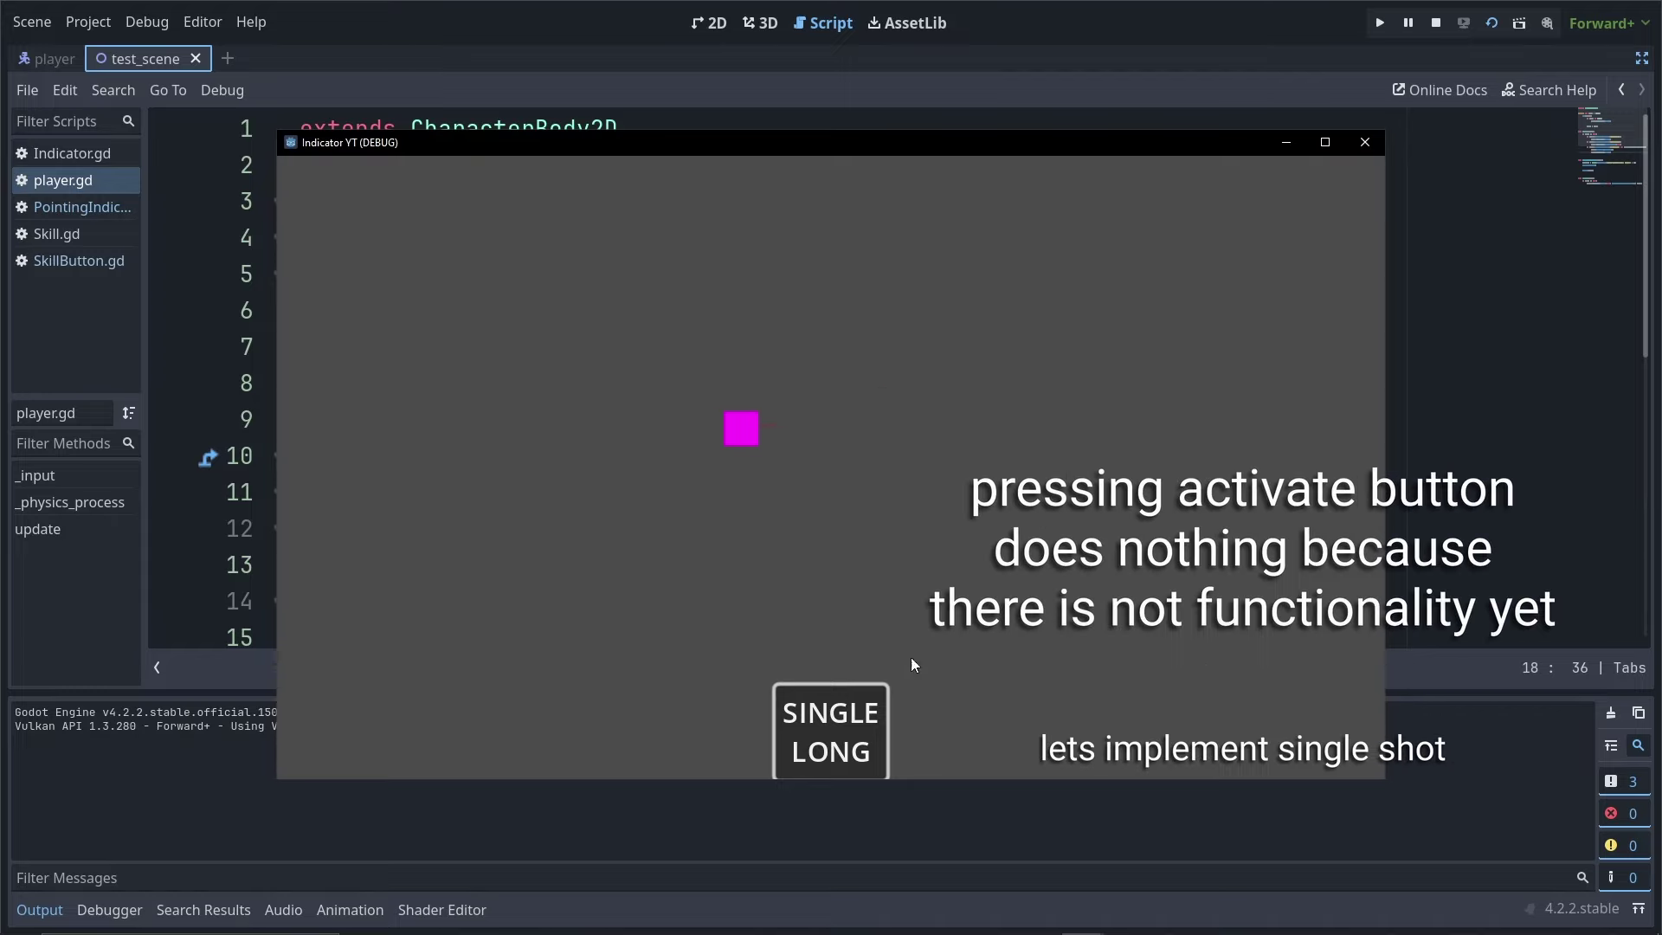
{"action": "left_click_drag", "start_coordinate": [912, 664], "coordinate": [966, 400]}
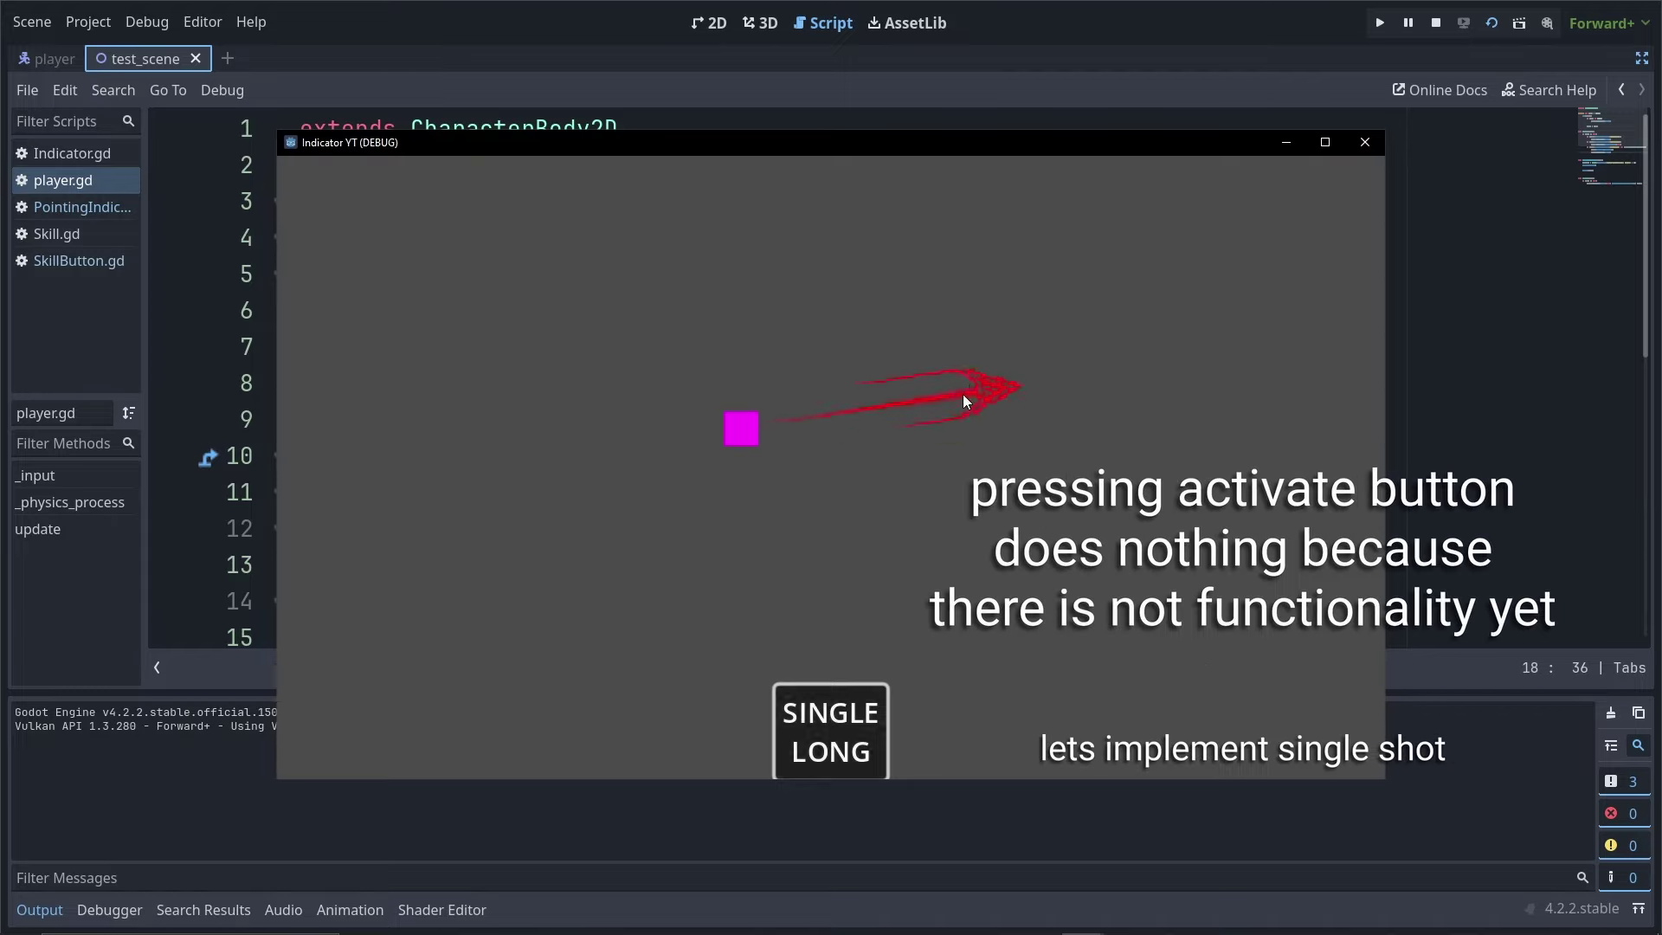
{"action": "left_click", "coordinate": [855, 693]}
{"action": "key", "text": "F8"}
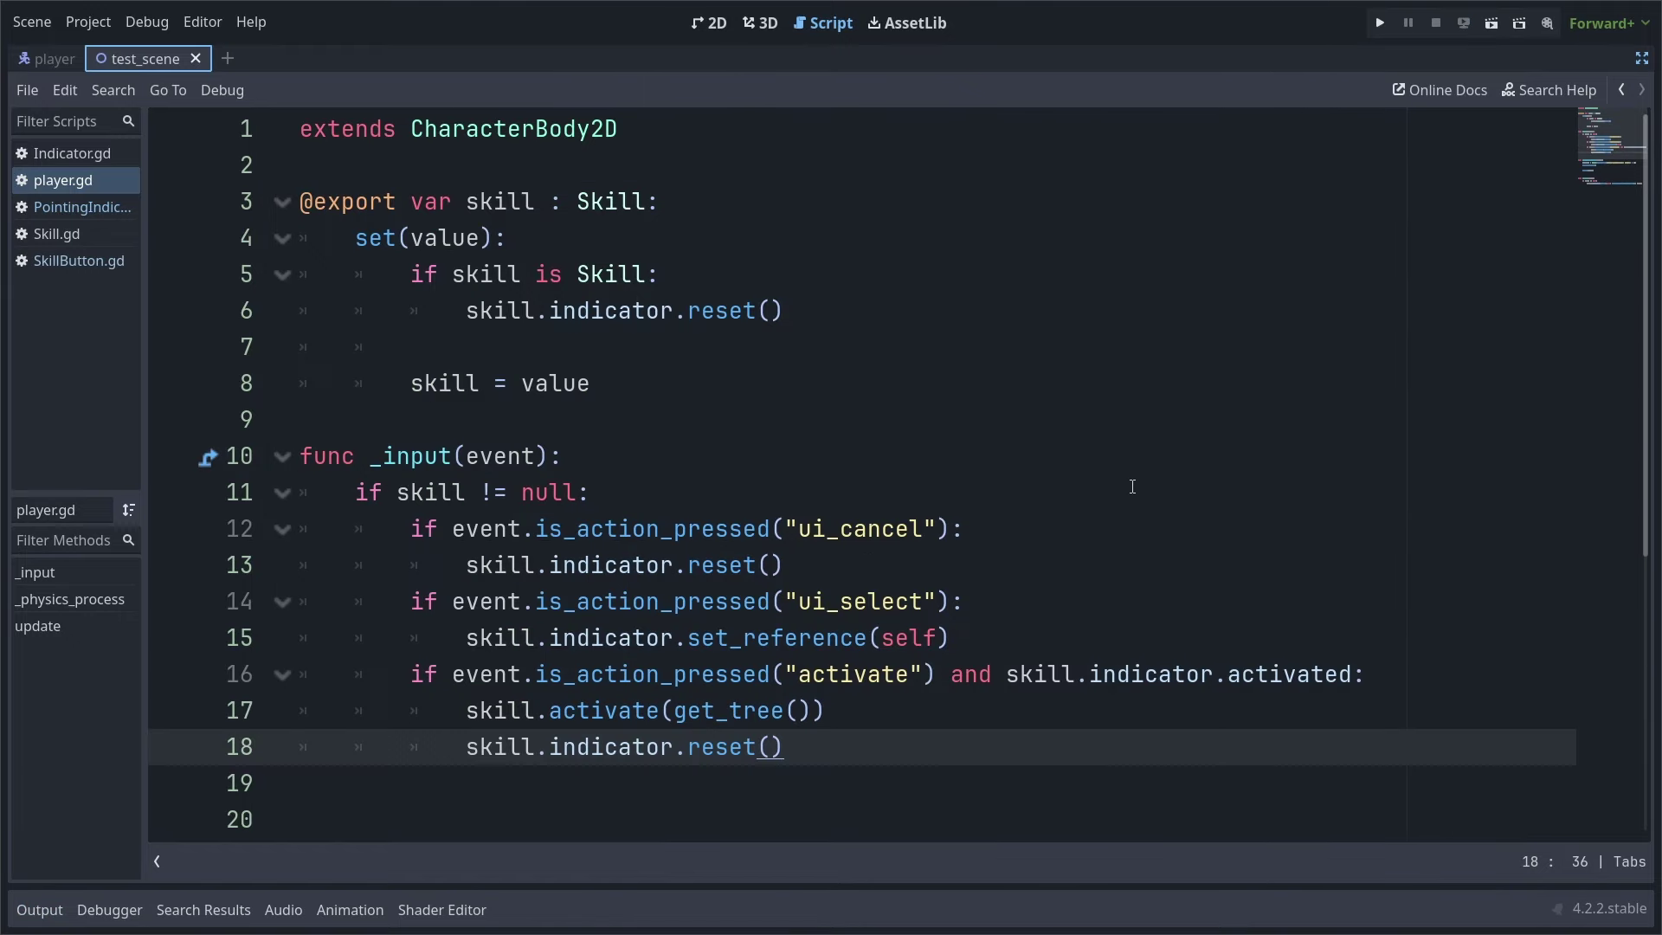
Restore the editor docks and start a new scene with a custom root node type.
{"action": "left_click", "coordinate": [1642, 58]}
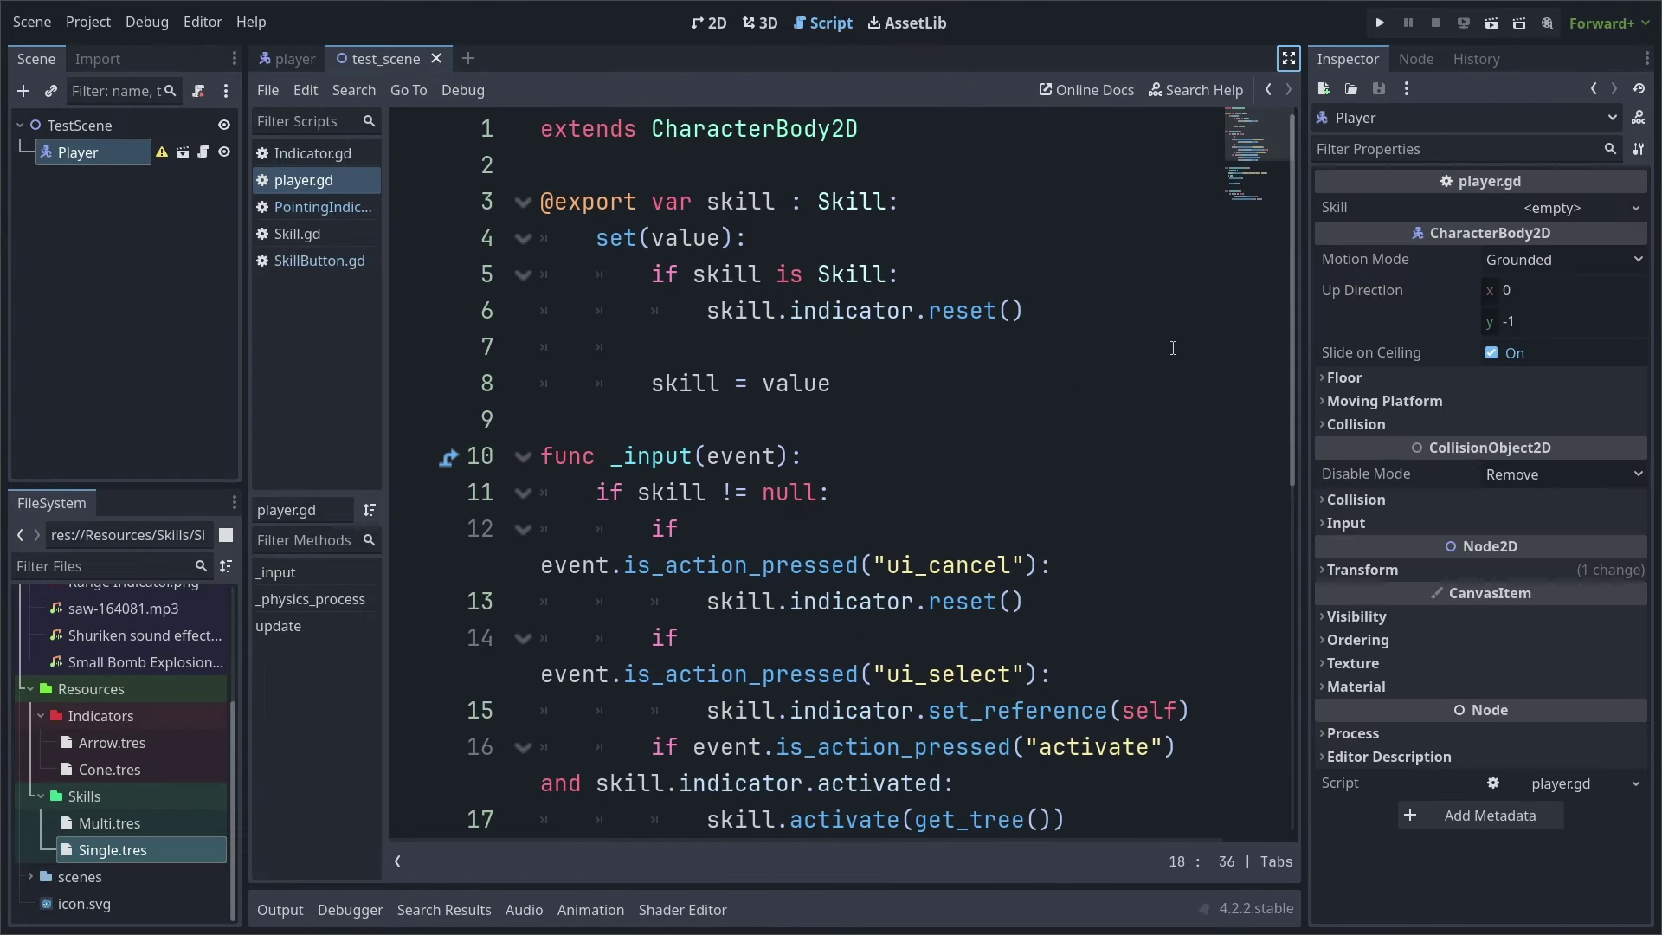
{"action": "left_click", "coordinate": [465, 58]}
{"action": "left_click", "coordinate": [154, 252]}
Create the Area2D root node and rename it Projectile.
{"action": "type", "text": "area"}
{"action": "key", "text": "Return"}
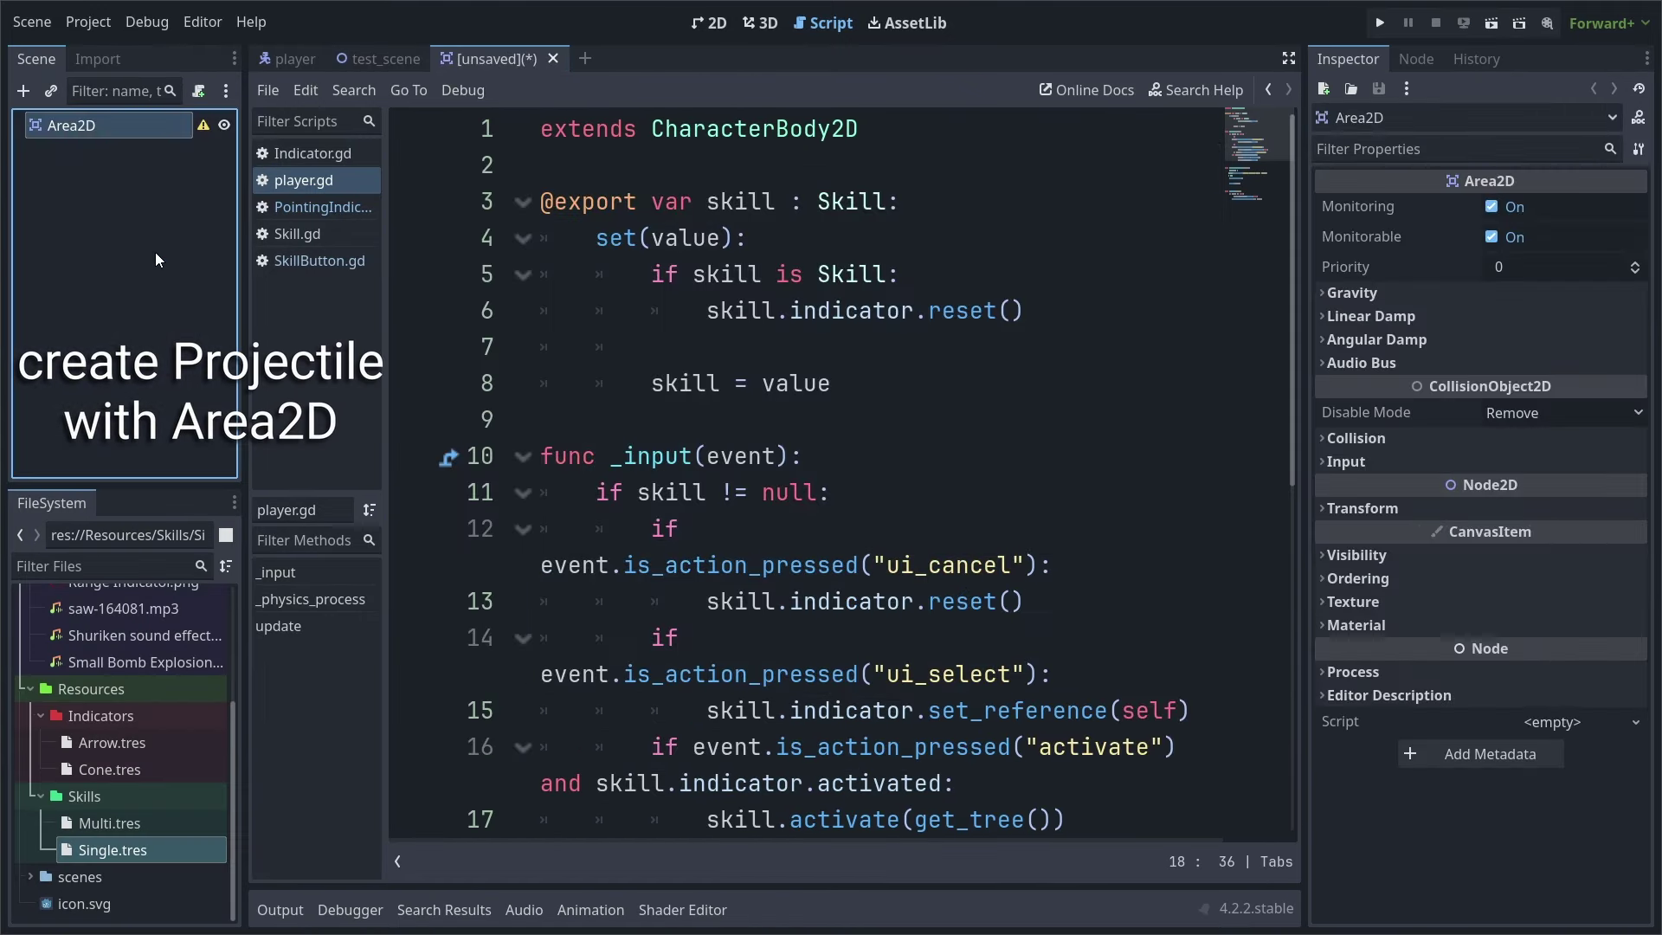
{"action": "double_click", "coordinate": [71, 130]}
{"action": "type", "text": "Projectile"}
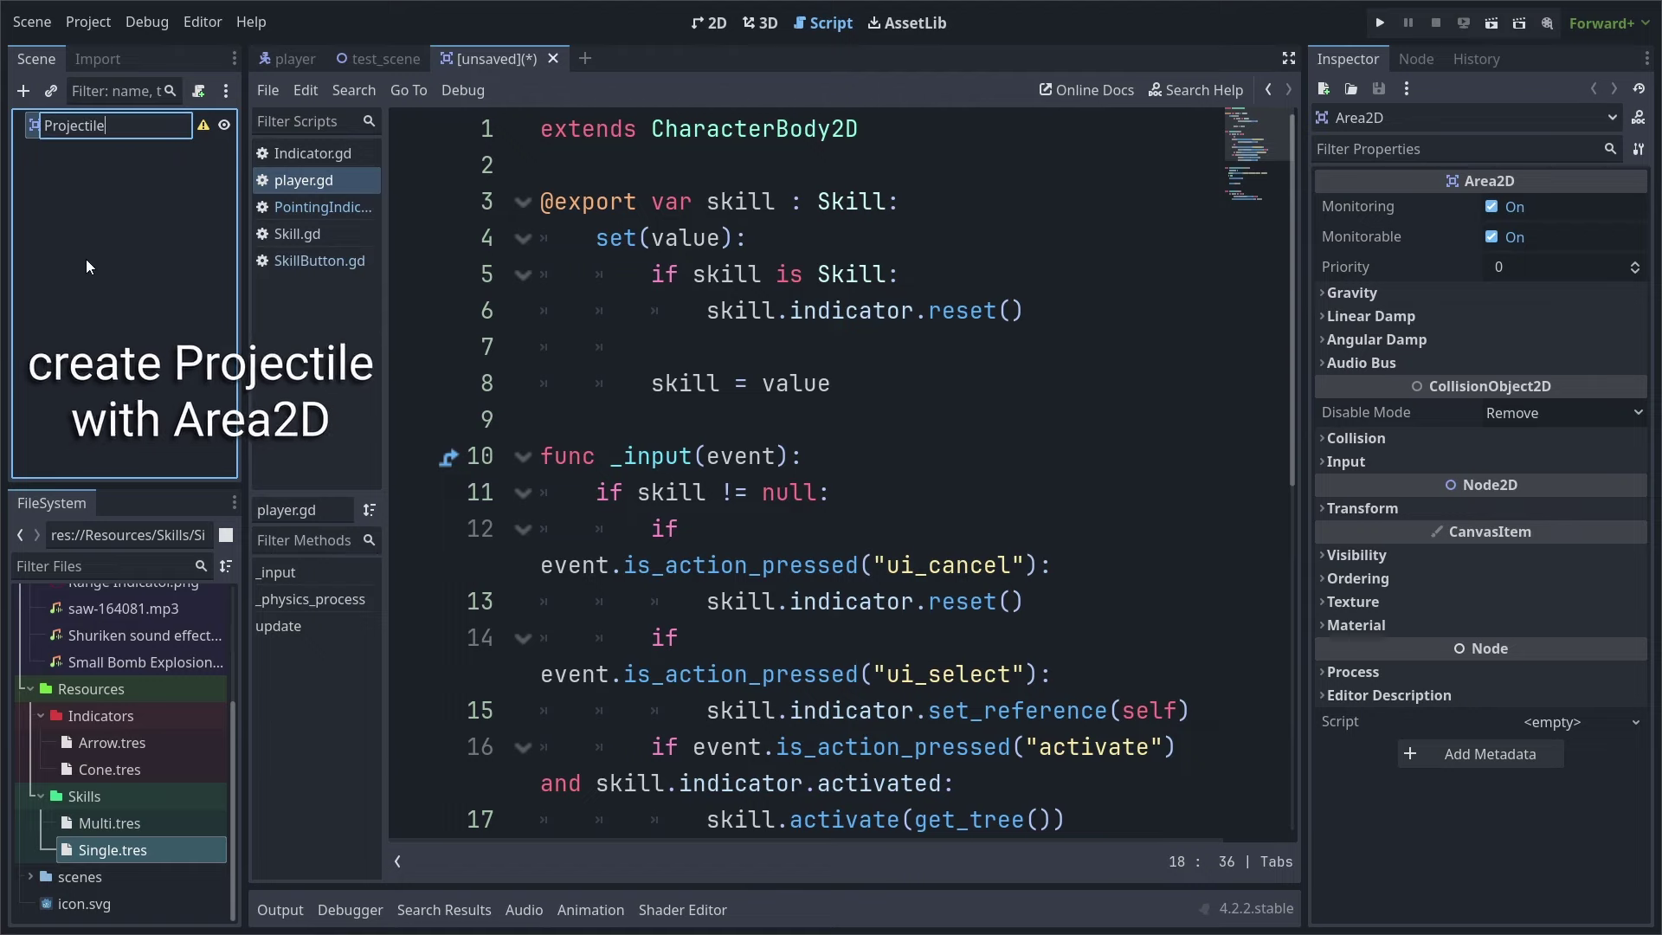
{"action": "key", "text": "Return"}
Add Sprite2D and VisibleOnScreenNotifier2D children under Projectile.
{"action": "key", "text": "ctrl+a"}
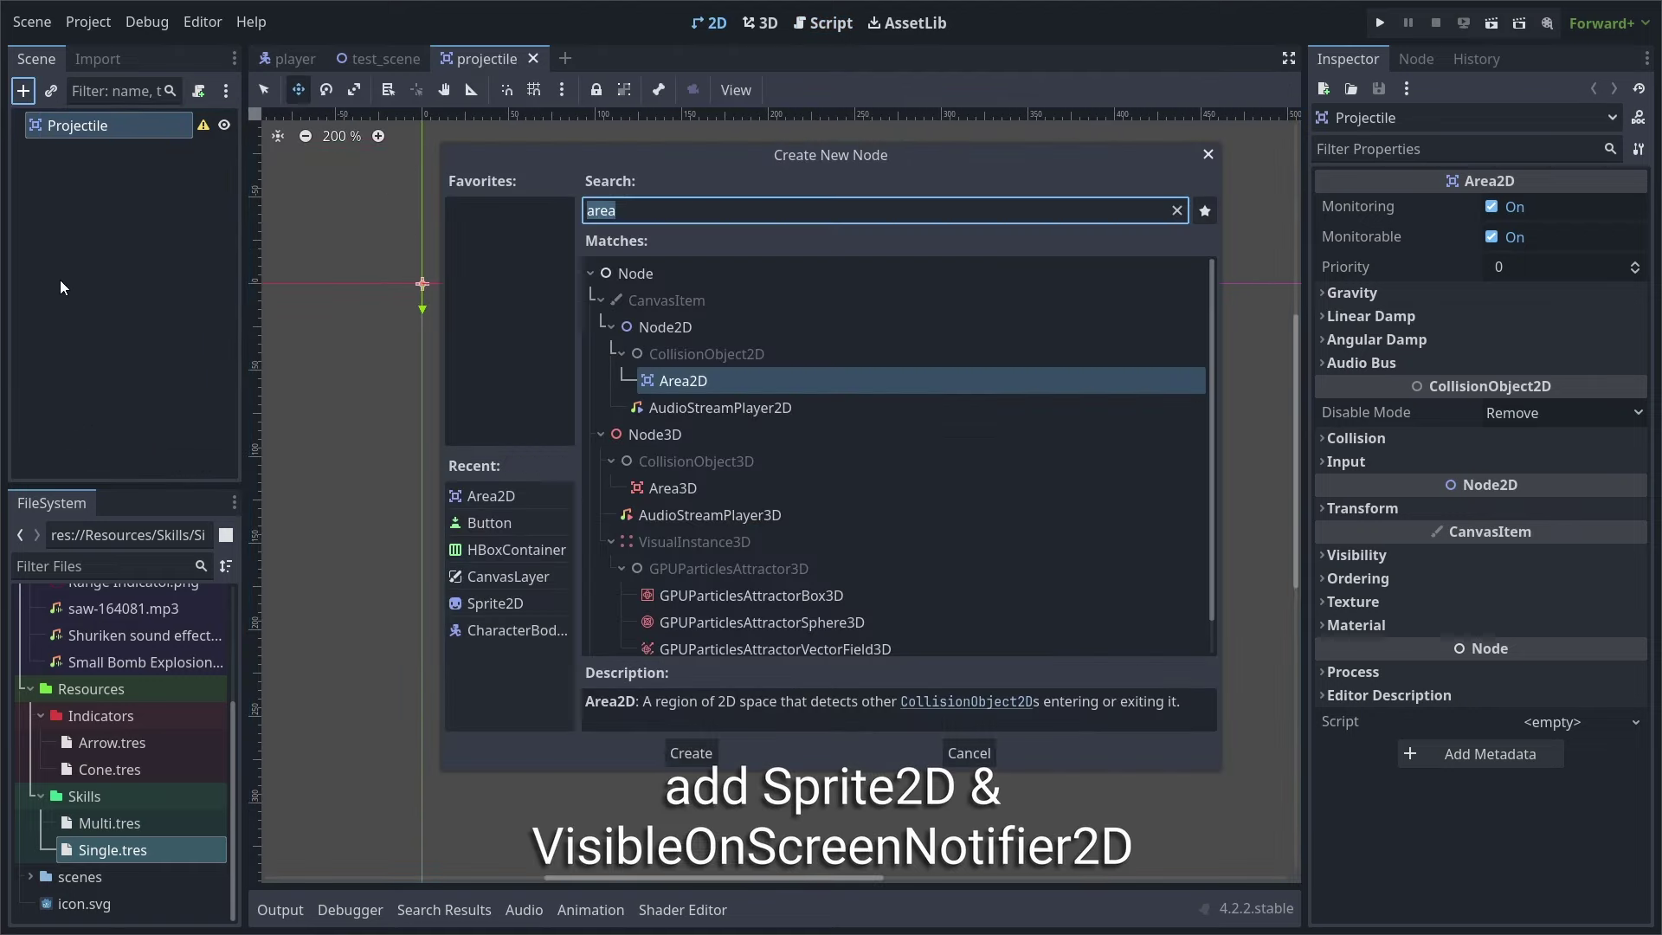
{"action": "type", "text": "sprite"}
{"action": "key", "text": "Return"}
{"action": "left_click", "coordinate": [65, 129]}
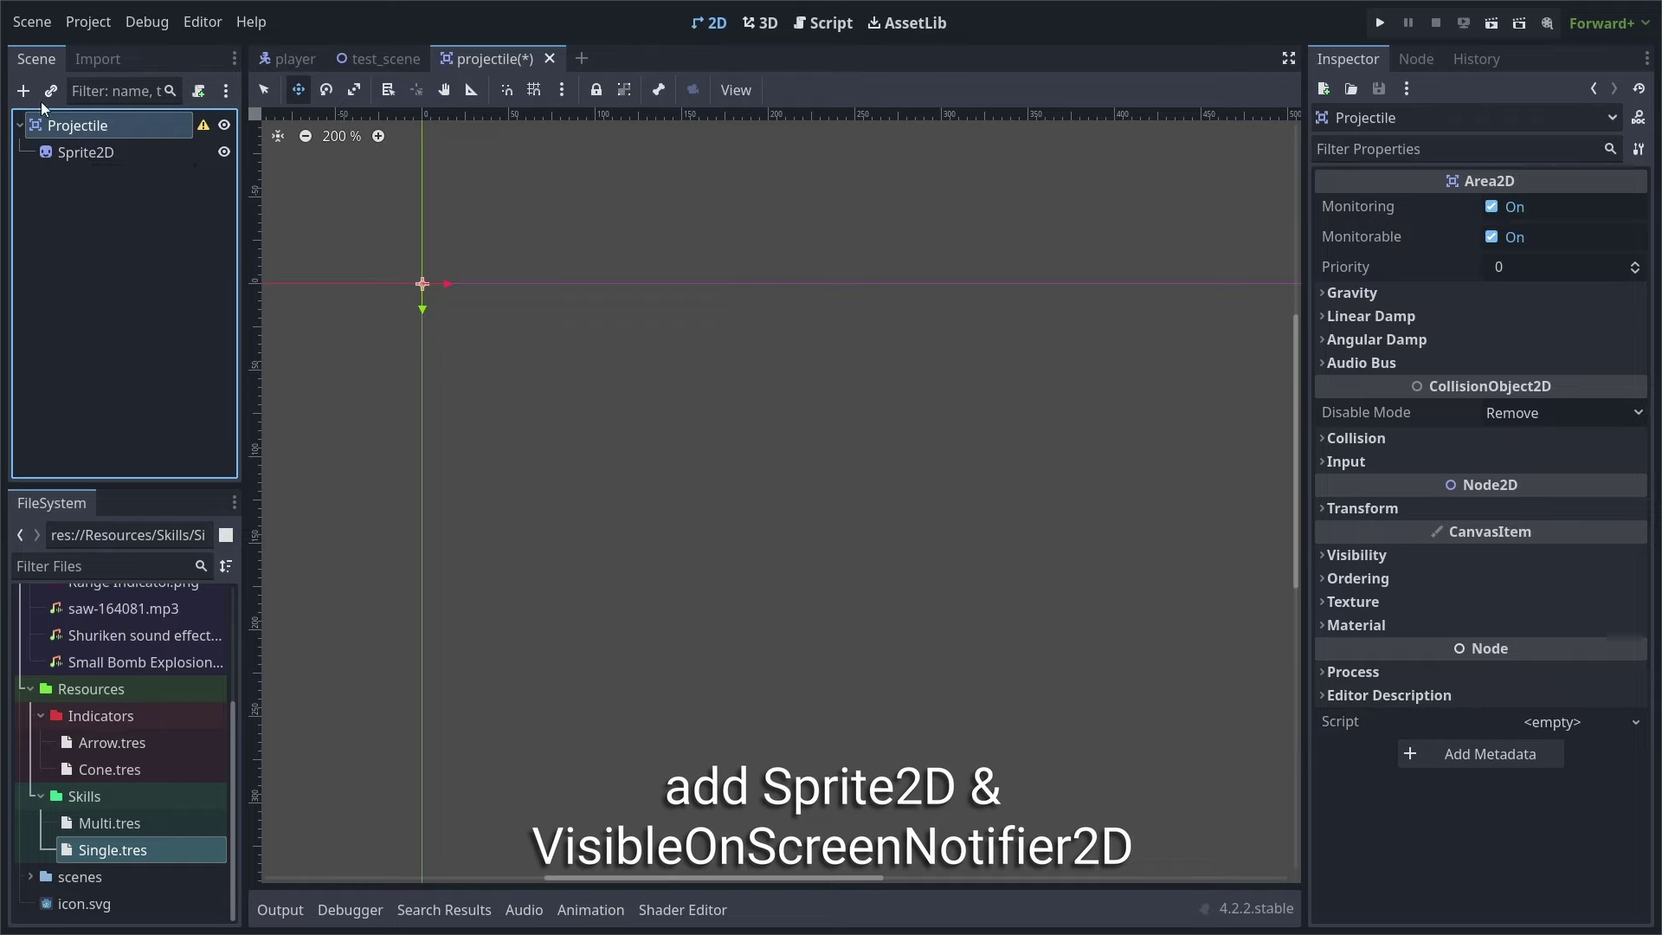
{"action": "key", "text": "ctrl+a"}
{"action": "type", "text": "visible"}
{"action": "key", "text": "Return"}
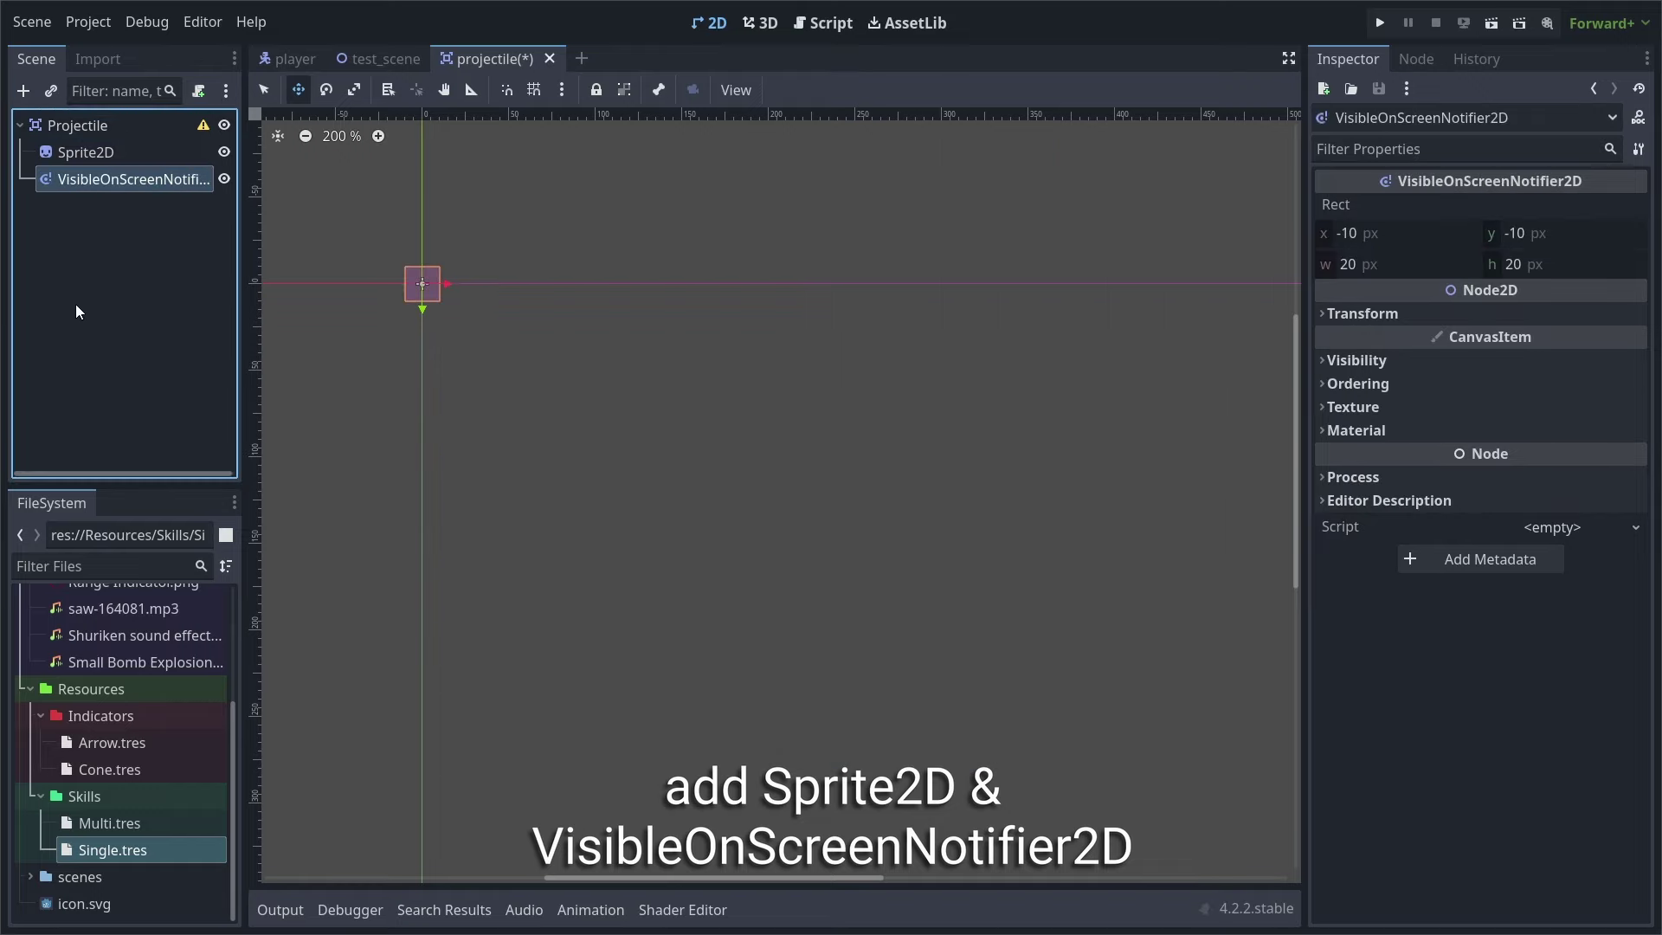
Add AnimationPlayer and AudioStreamPlayer children under Projectile and save the scene.
{"action": "left_click", "coordinate": [78, 125]}
{"action": "key", "text": "ctrl+a"}
{"action": "type", "text": "anima"}
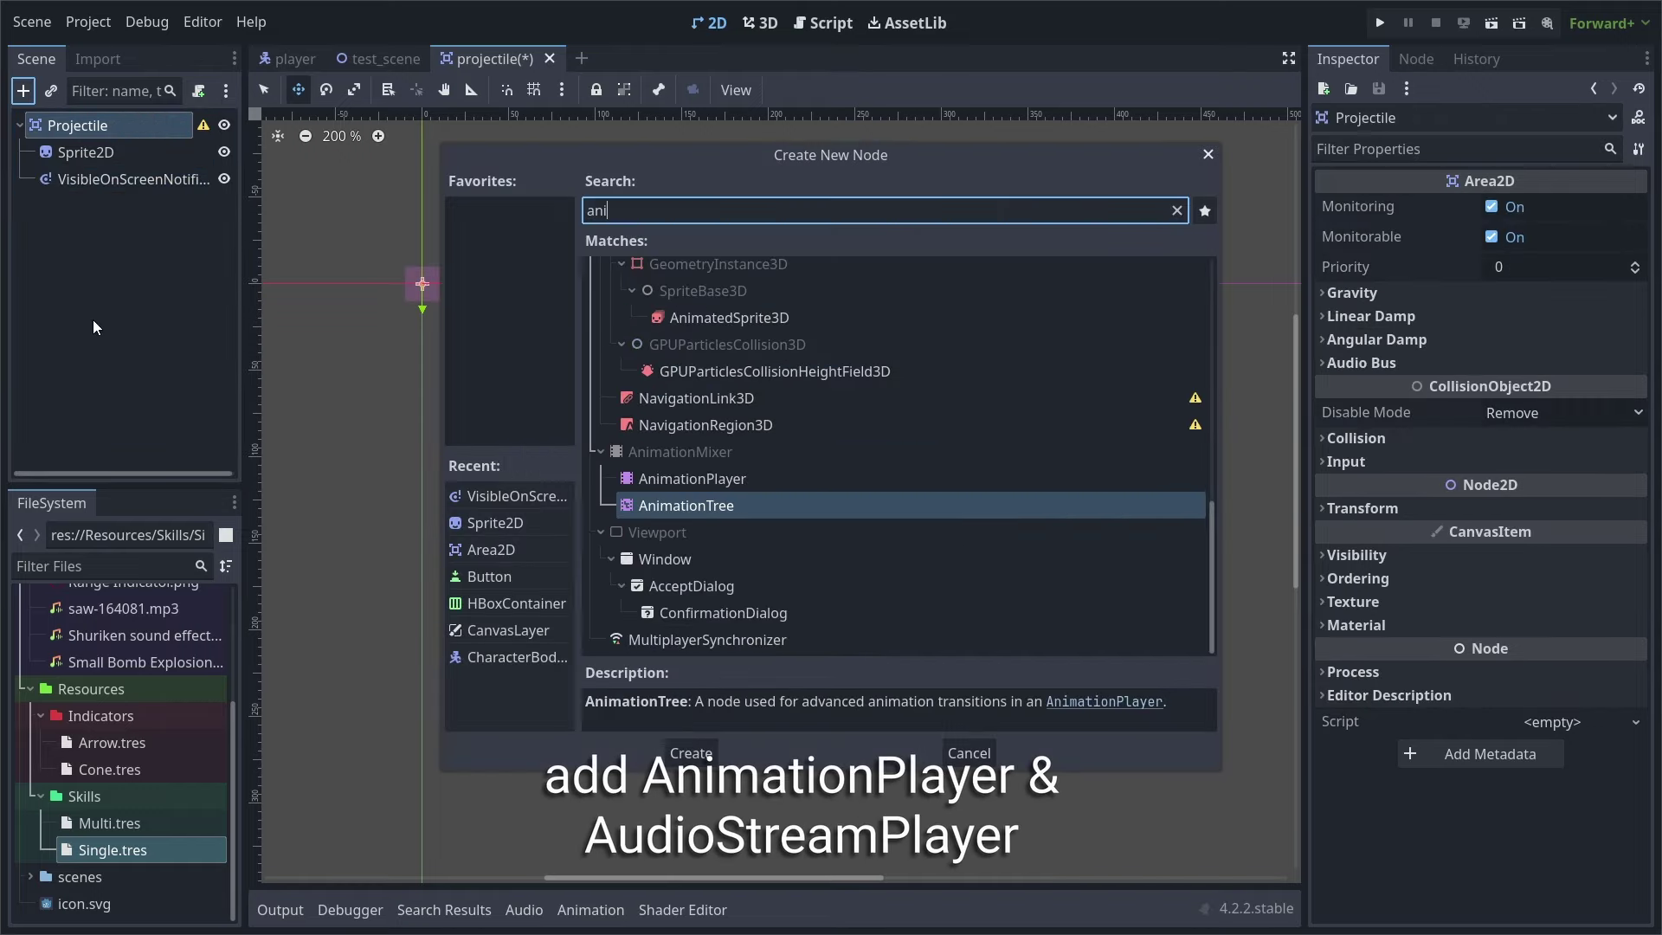
{"action": "key", "text": "Return"}
{"action": "left_click", "coordinate": [74, 122]}
{"action": "key", "text": "ctrl+a"}
{"action": "type", "text": "audio"}
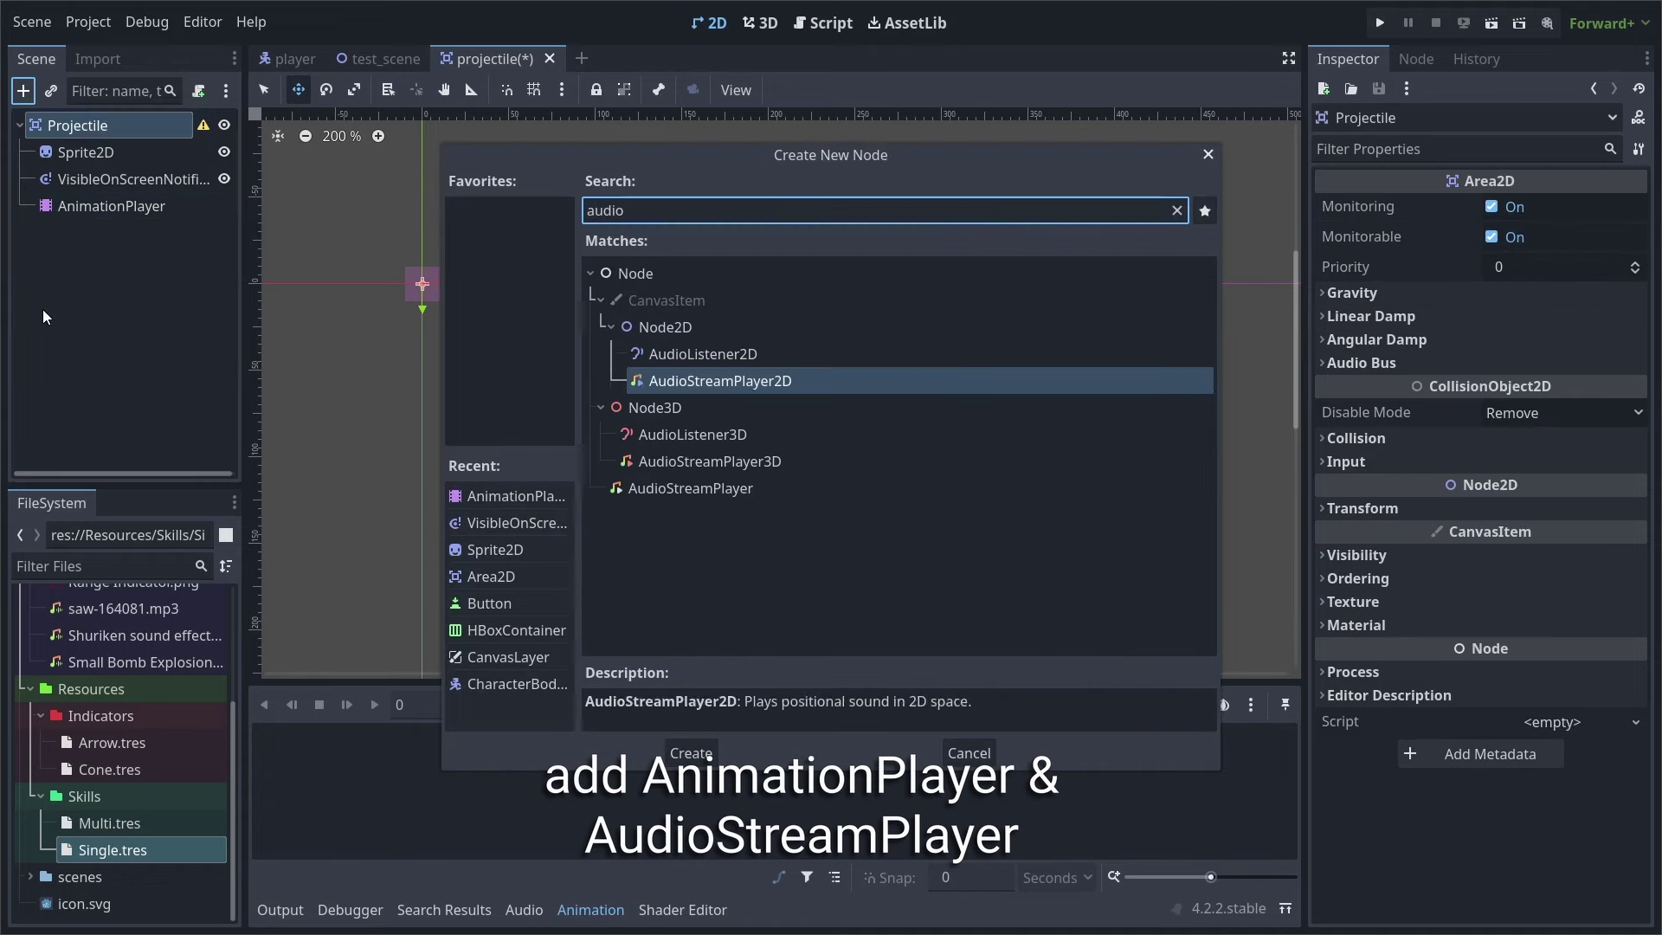
{"action": "key", "text": "Down"}
{"action": "key", "text": "Down"}
{"action": "key", "text": "Down"}
{"action": "key", "text": "Return"}
{"action": "key", "text": "ctrl+s"}
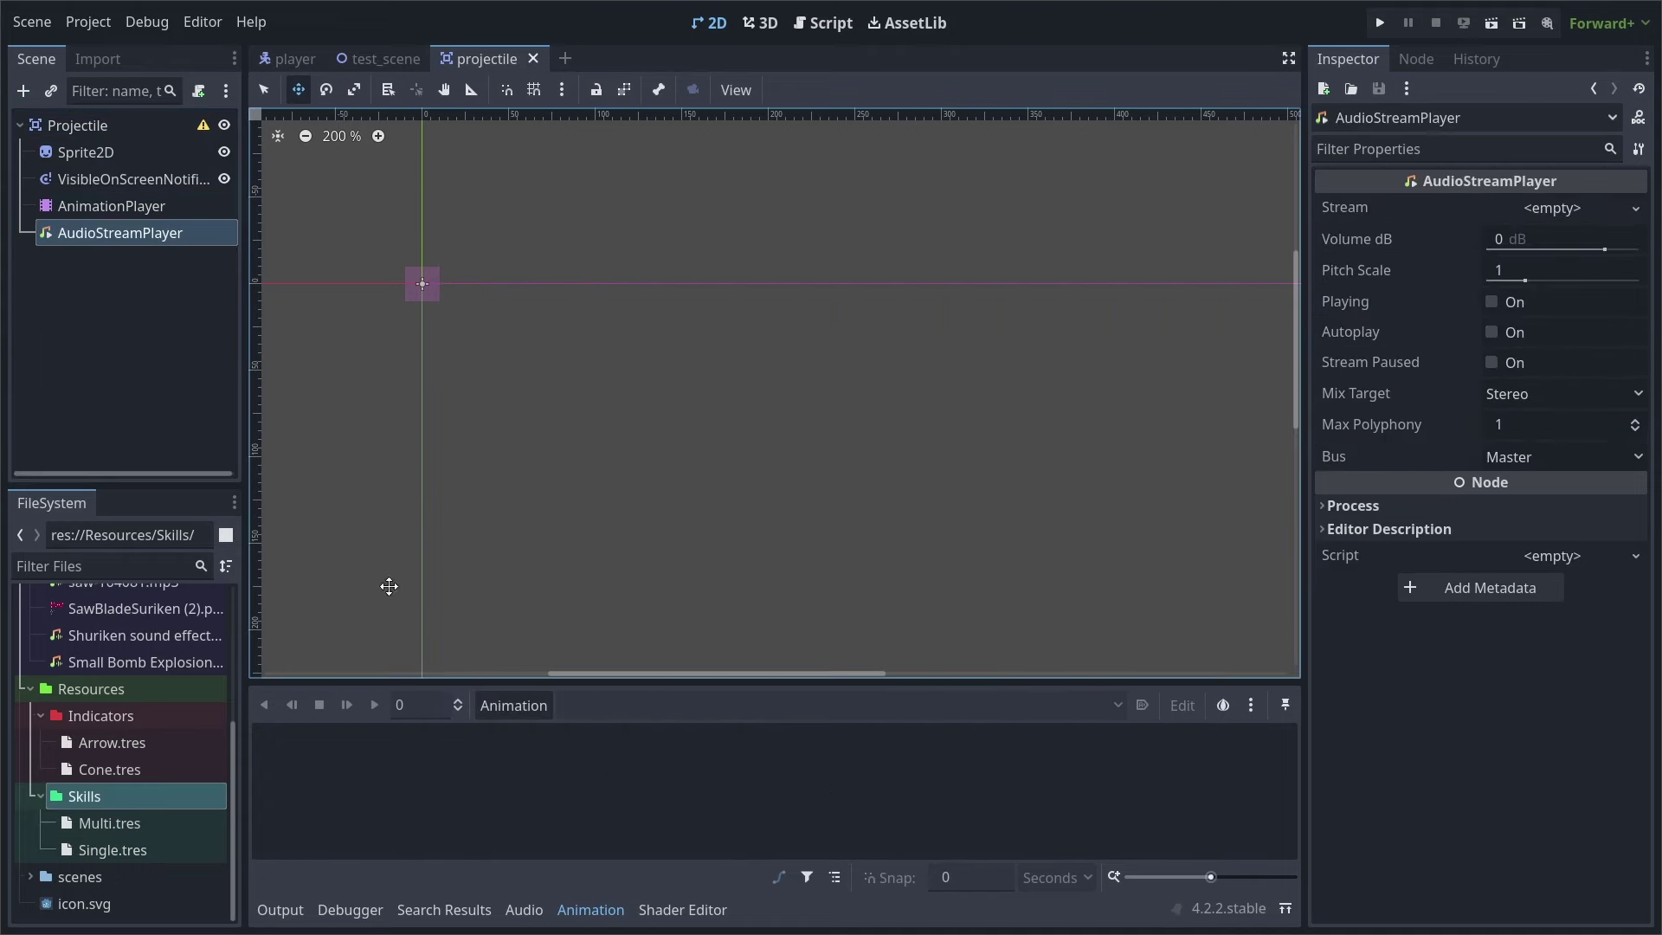
Create the saw_blade animation and switch timeline snapping to FPS.
{"action": "left_click", "coordinate": [514, 706]}
{"action": "left_click", "coordinate": [505, 733]}
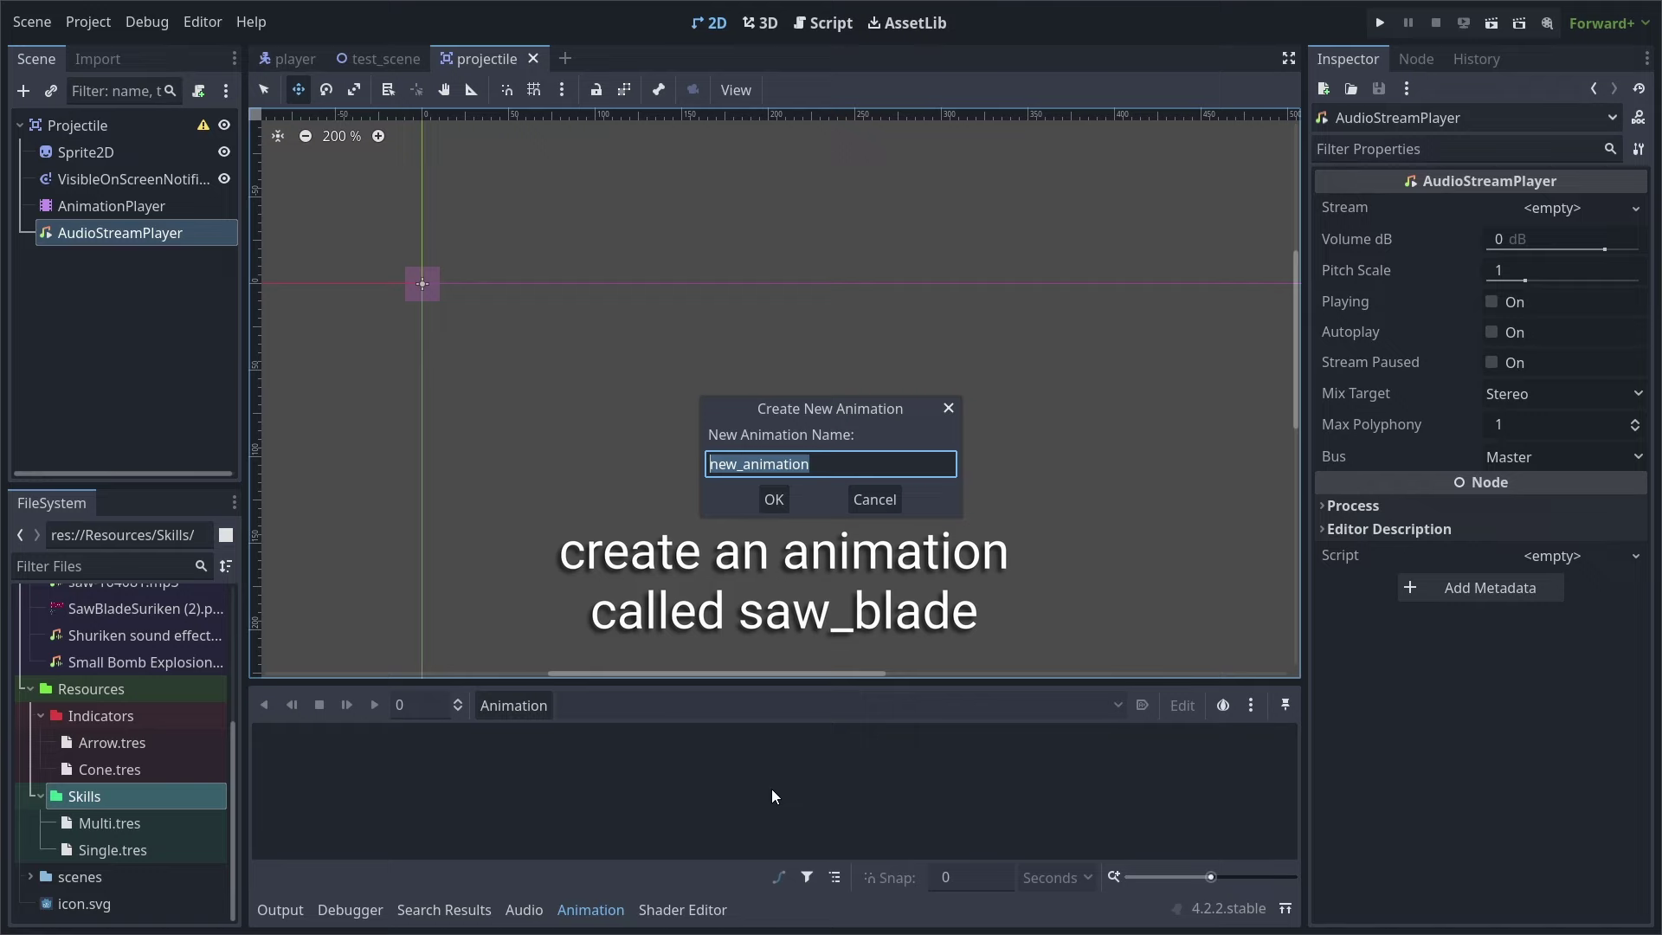
{"action": "type", "text": "de"}
{"action": "key", "text": "Return"}
{"action": "left_click", "coordinate": [1026, 878]}
{"action": "left_click", "coordinate": [1047, 920]}
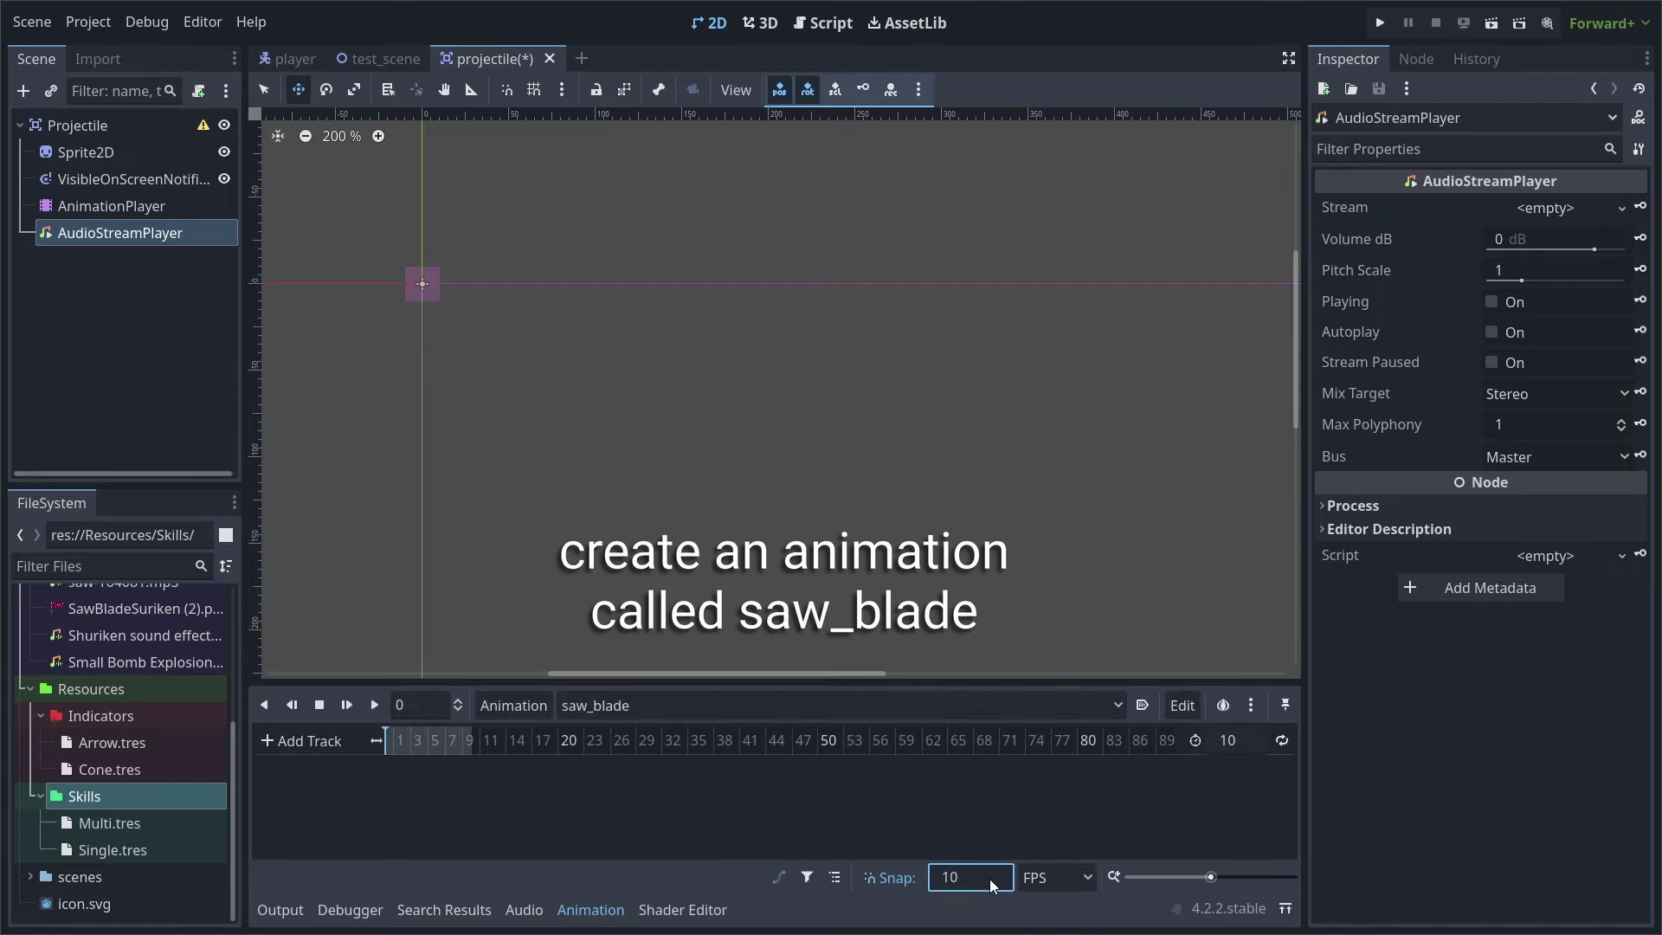
{"action": "left_click", "coordinate": [989, 880]}
{"action": "left_click_drag", "start_coordinate": [779, 684], "coordinate": [779, 575]}
Drop the saw-blade PNG onto the Sprite2D Texture and set Hframes 4, Vframes 2.
{"action": "left_click", "coordinate": [86, 152]}
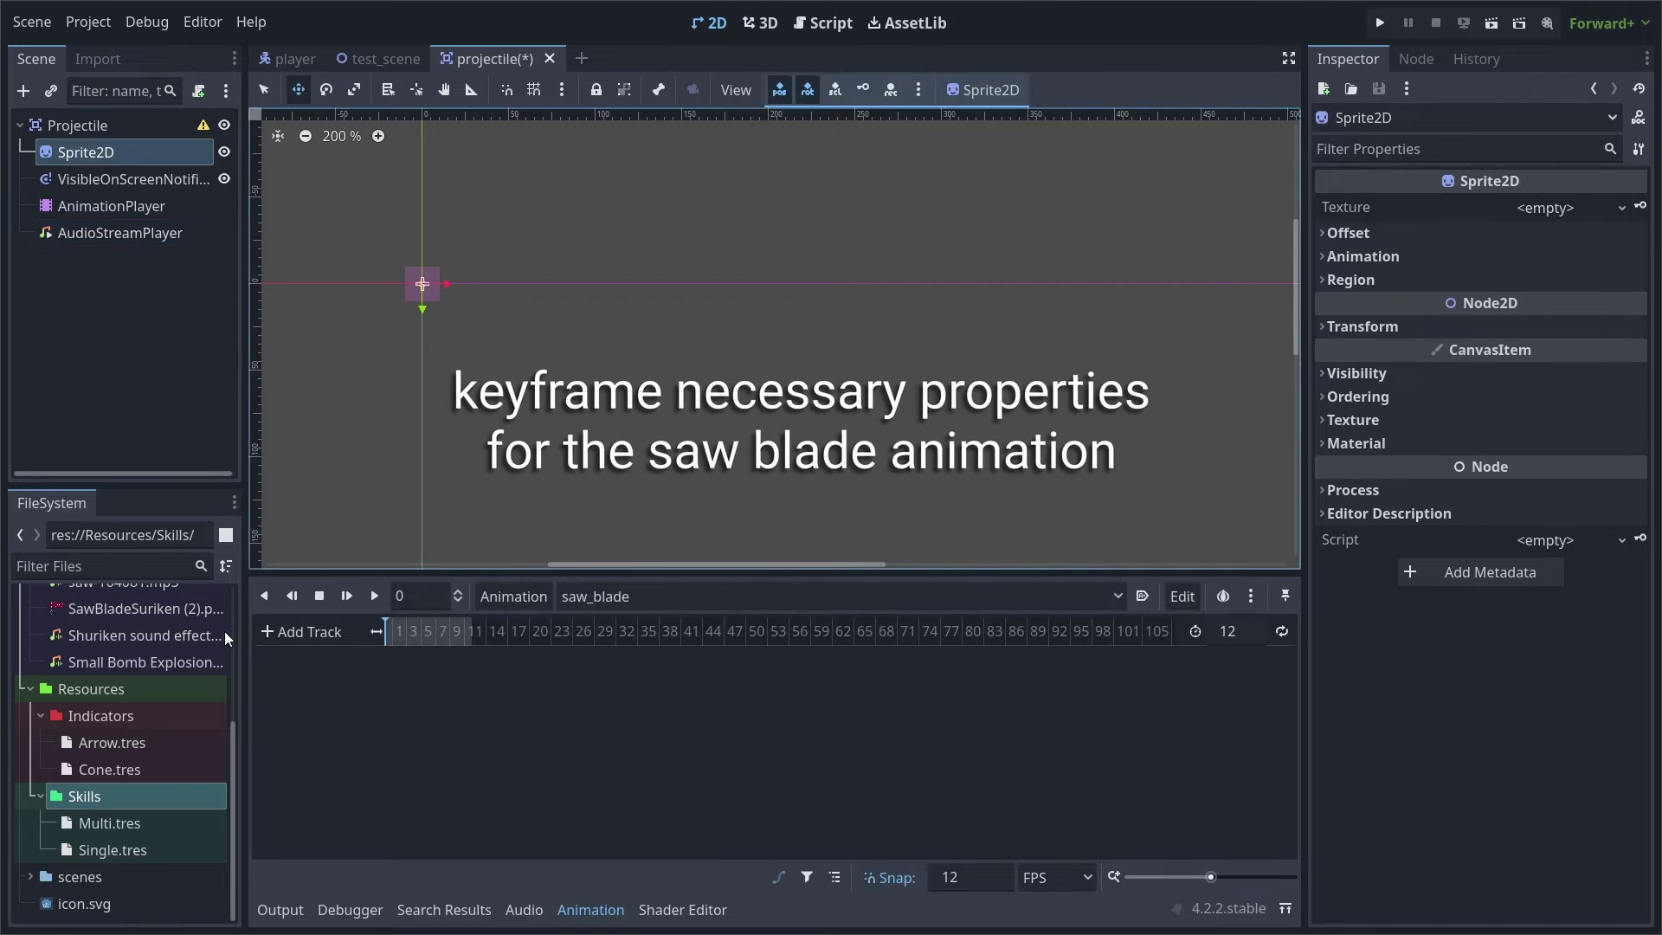
{"action": "scroll", "coordinate": [121, 692], "scroll_direction": "up", "scroll_amount": 1}
{"action": "mouse_move", "coordinate": [136, 651]}
{"action": "left_mouse_down"}
{"action": "mouse_move", "coordinate": [278, 634]}
{"action": "mouse_move", "coordinate": [1545, 208]}
{"action": "left_mouse_up"}
{"action": "left_click", "coordinate": [1362, 256]}
{"action": "left_click", "coordinate": [1549, 308]}
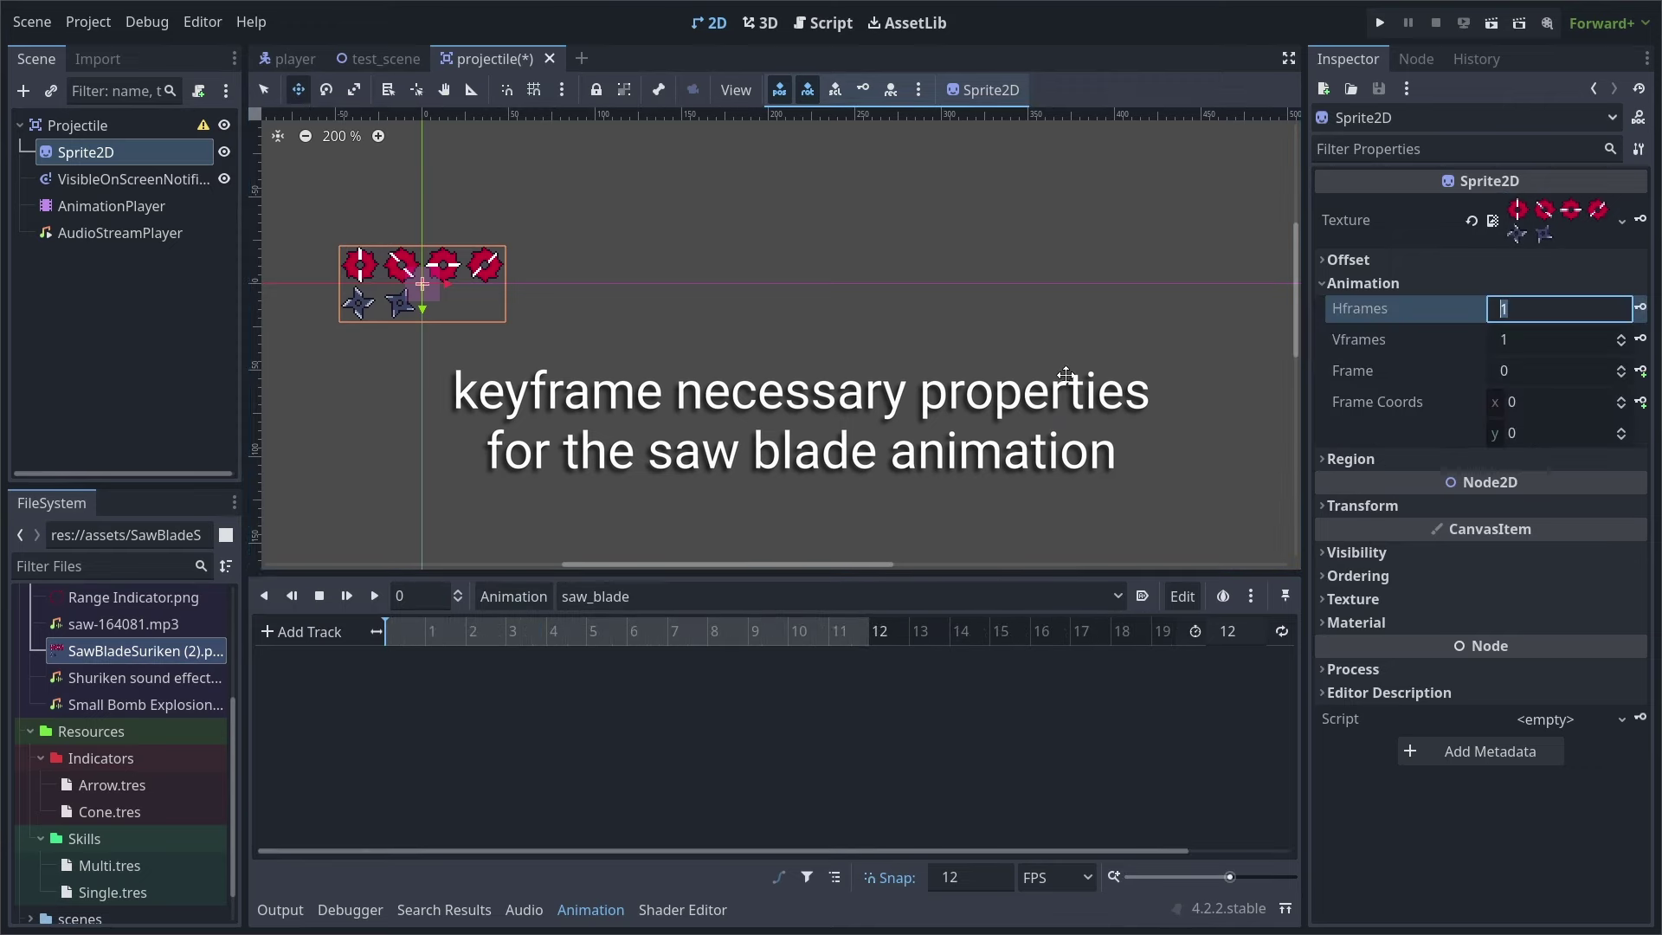
{"action": "type", "text": "4"}
{"action": "left_click", "coordinate": [1519, 339]}
{"action": "type", "text": "2"}
{"action": "key", "text": "Return"}
Key the sprite texture, Hframes, Vframes and frames, then make saw_blade loop and preview it.
{"action": "left_click", "coordinate": [1641, 219]}
{"action": "left_click", "coordinate": [1640, 308]}
{"action": "left_click", "coordinate": [1640, 338]}
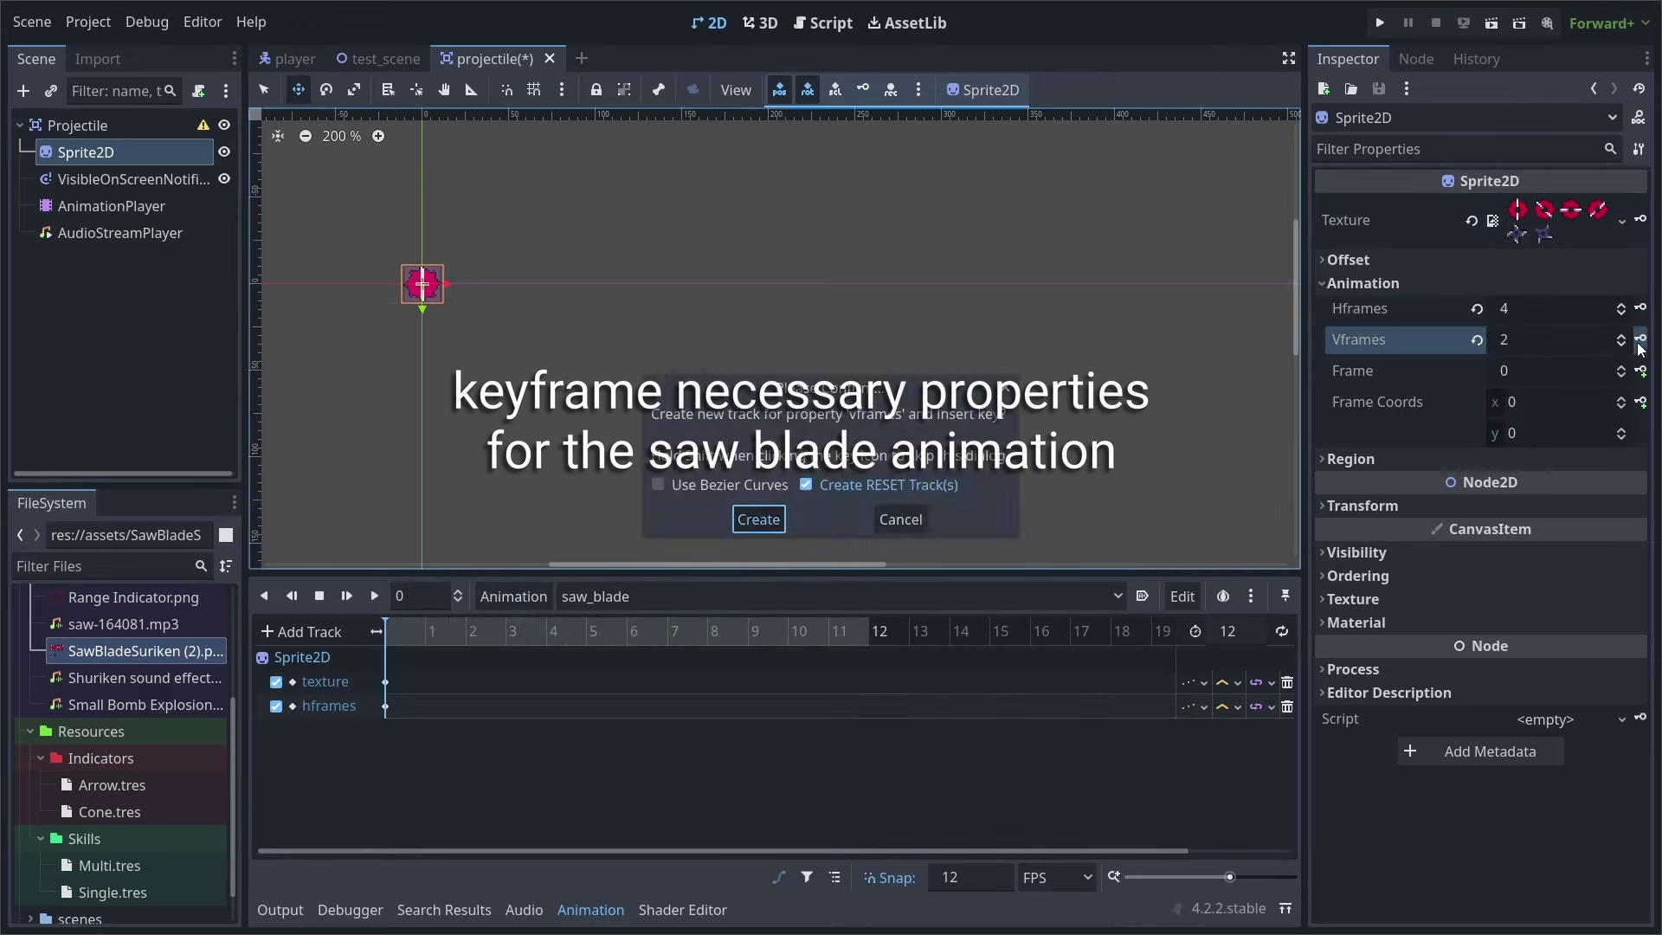
{"action": "left_click", "coordinate": [1640, 370]}
{"action": "key", "text": "Return"}
{"action": "left_click", "coordinate": [1640, 371]}
{"action": "left_click", "coordinate": [1640, 370]}
{"action": "left_click", "coordinate": [1640, 370]}
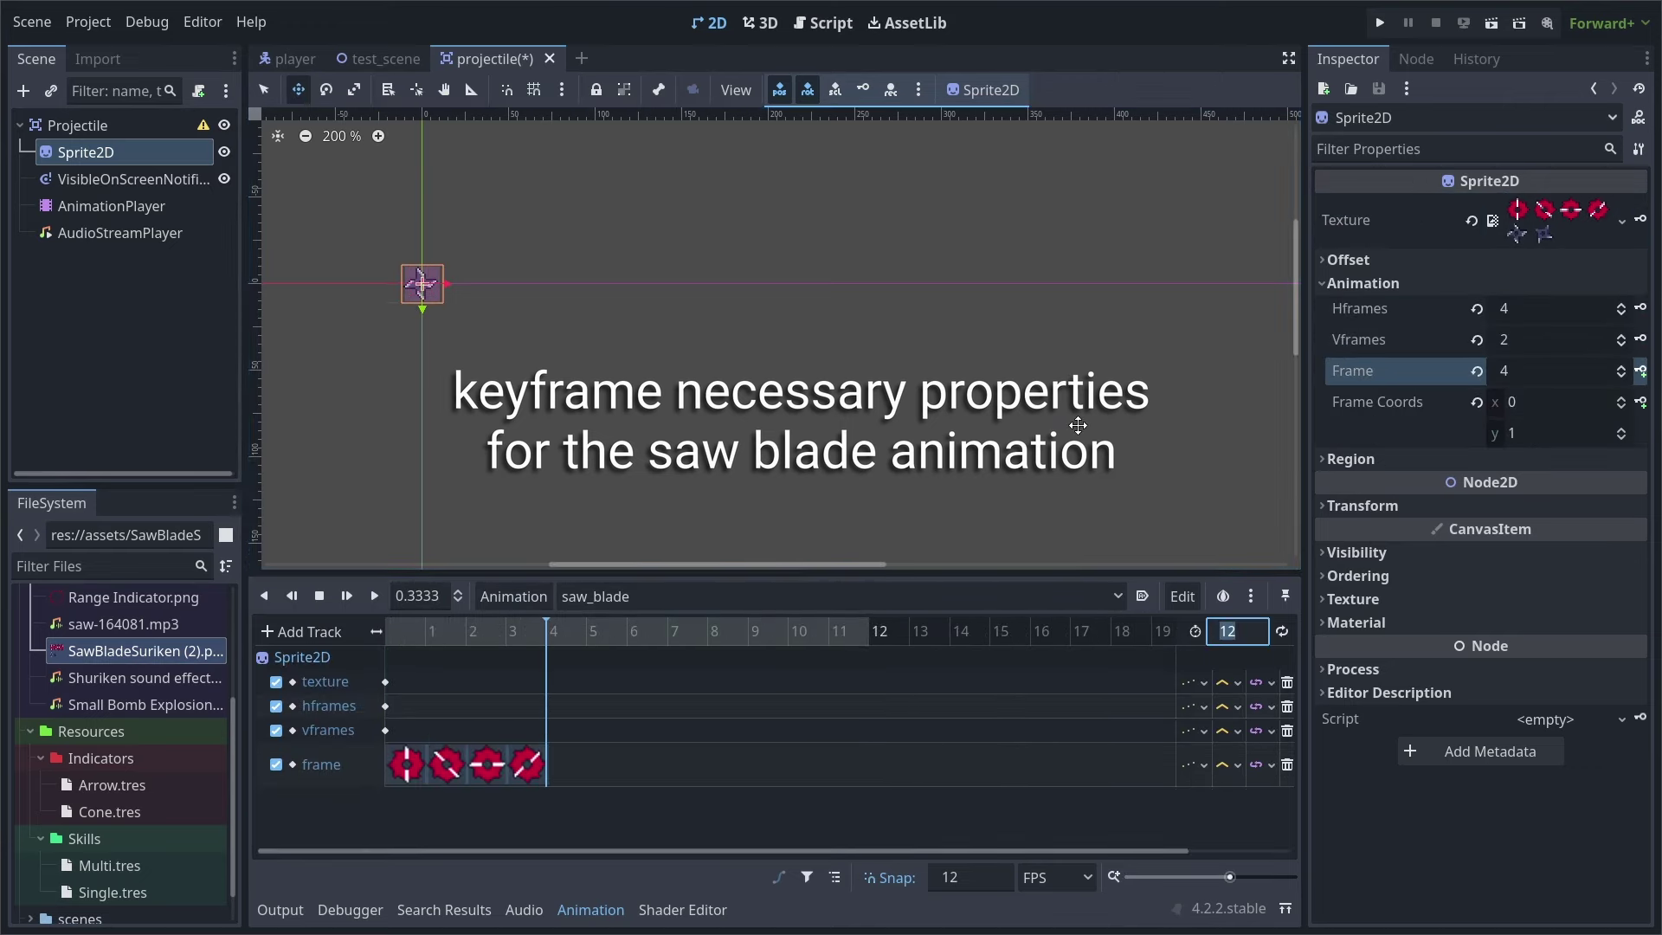
{"action": "left_click", "coordinate": [1239, 631]}
{"action": "type", "text": "4"}
{"action": "left_click", "coordinate": [374, 596]}
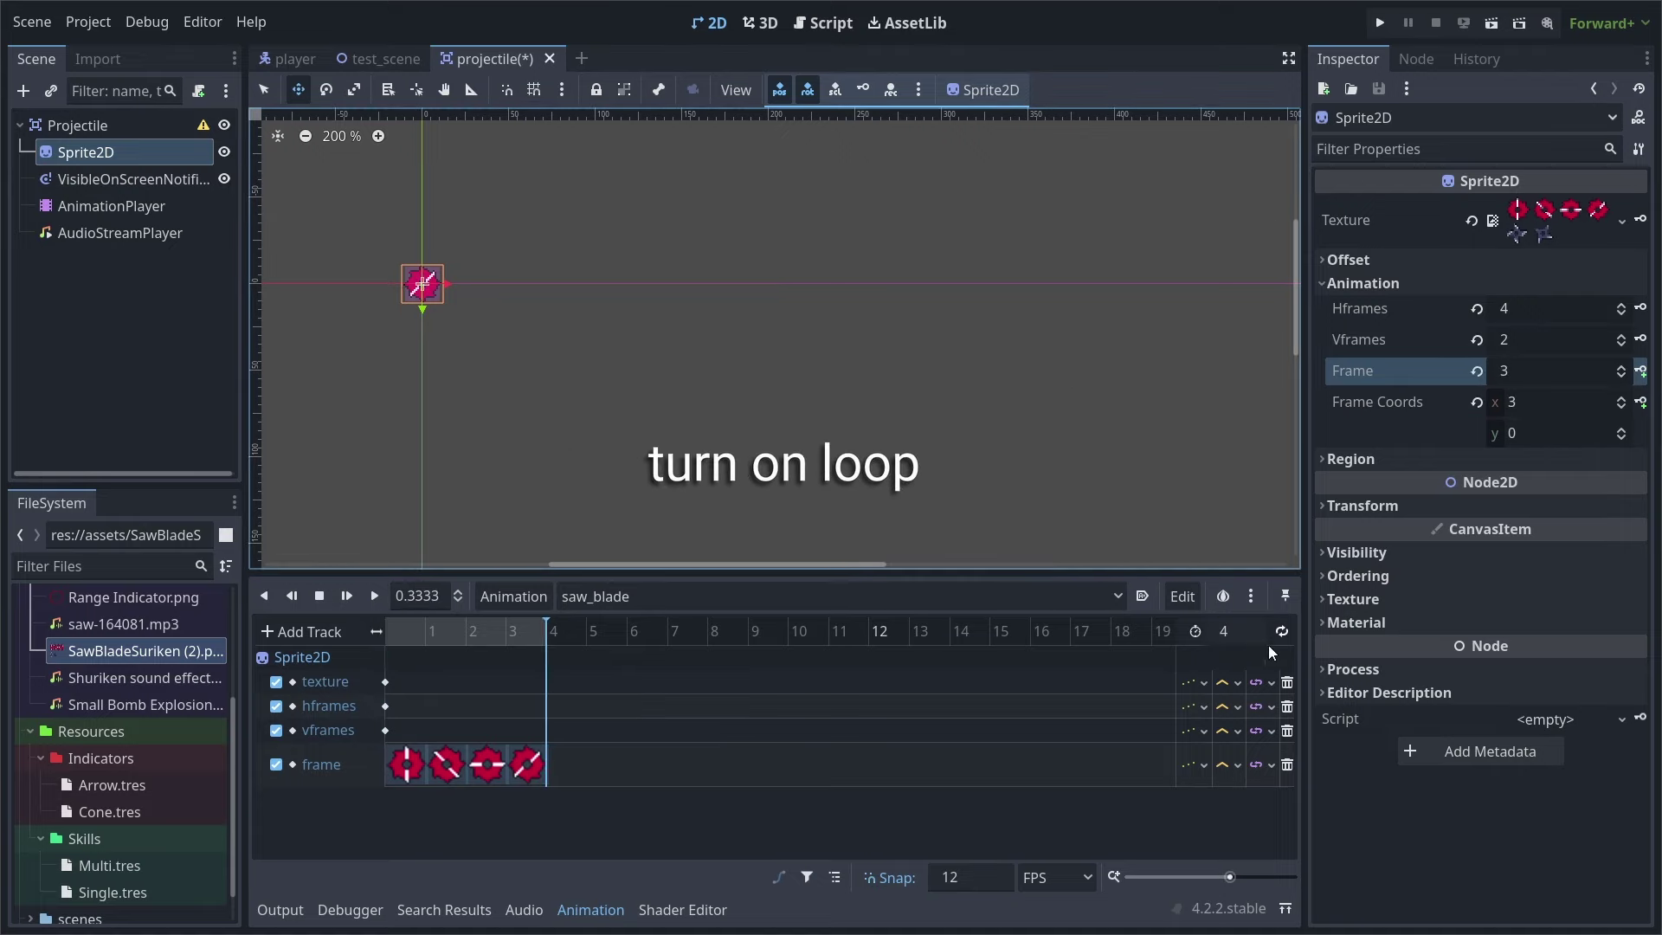
{"action": "left_click", "coordinate": [1281, 631]}
{"action": "left_click", "coordinate": [374, 596]}
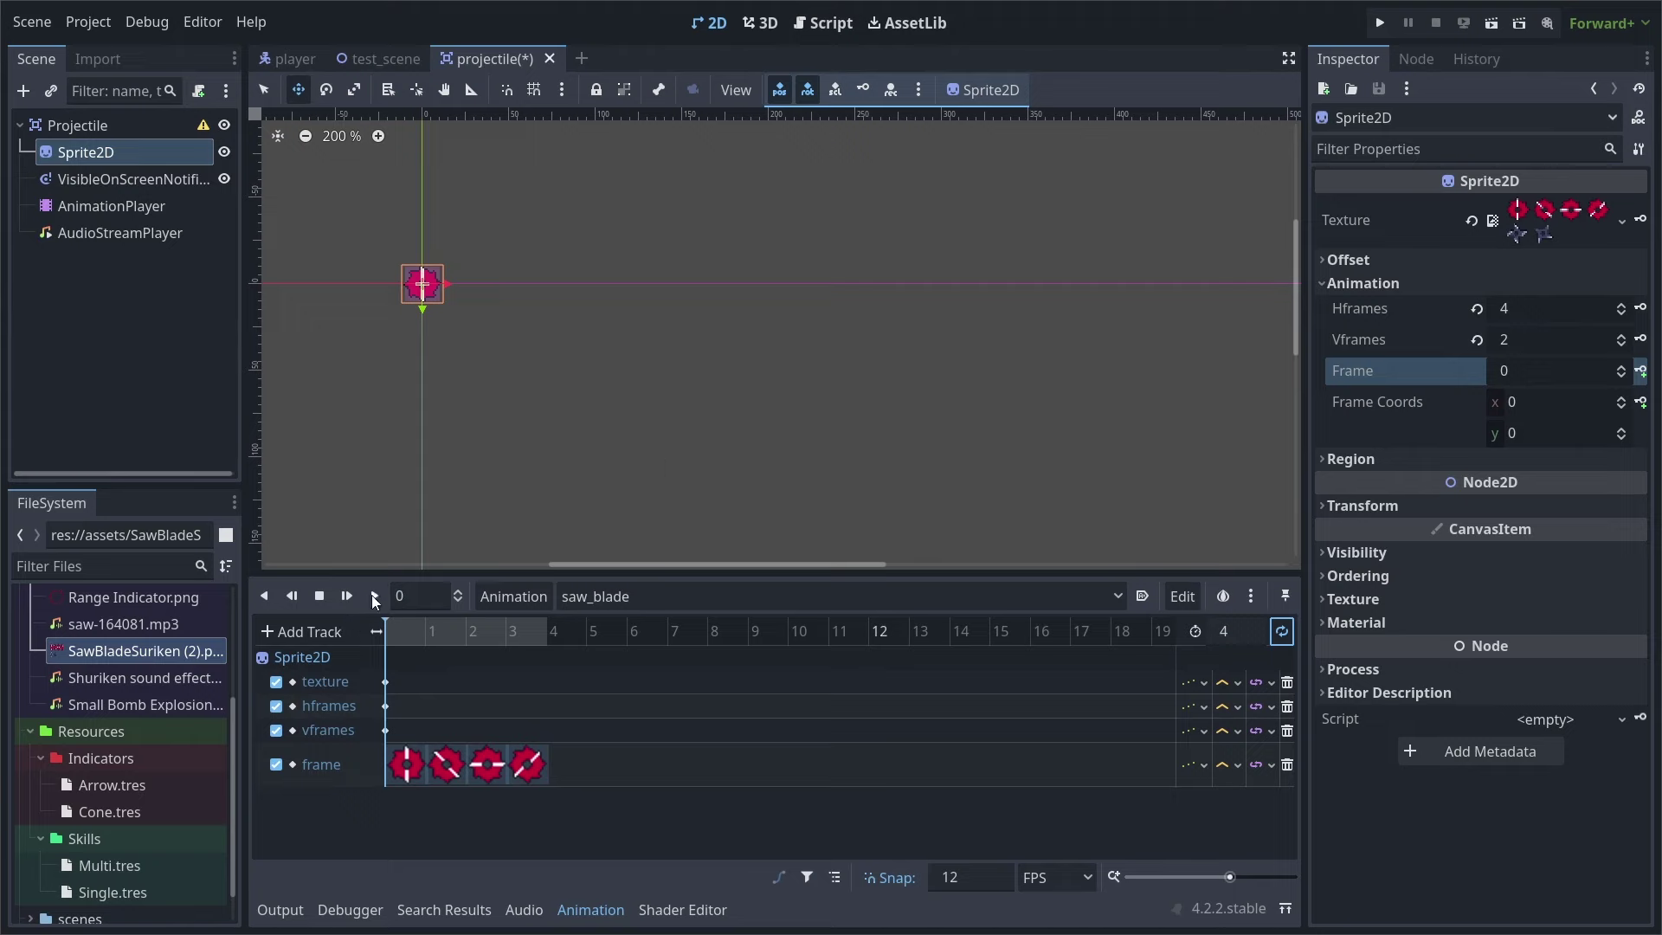
Set the AudioStreamPlayer Stream to saw-164081.mp3 and key its stream and Playing tracks.
{"action": "left_click", "coordinate": [110, 236]}
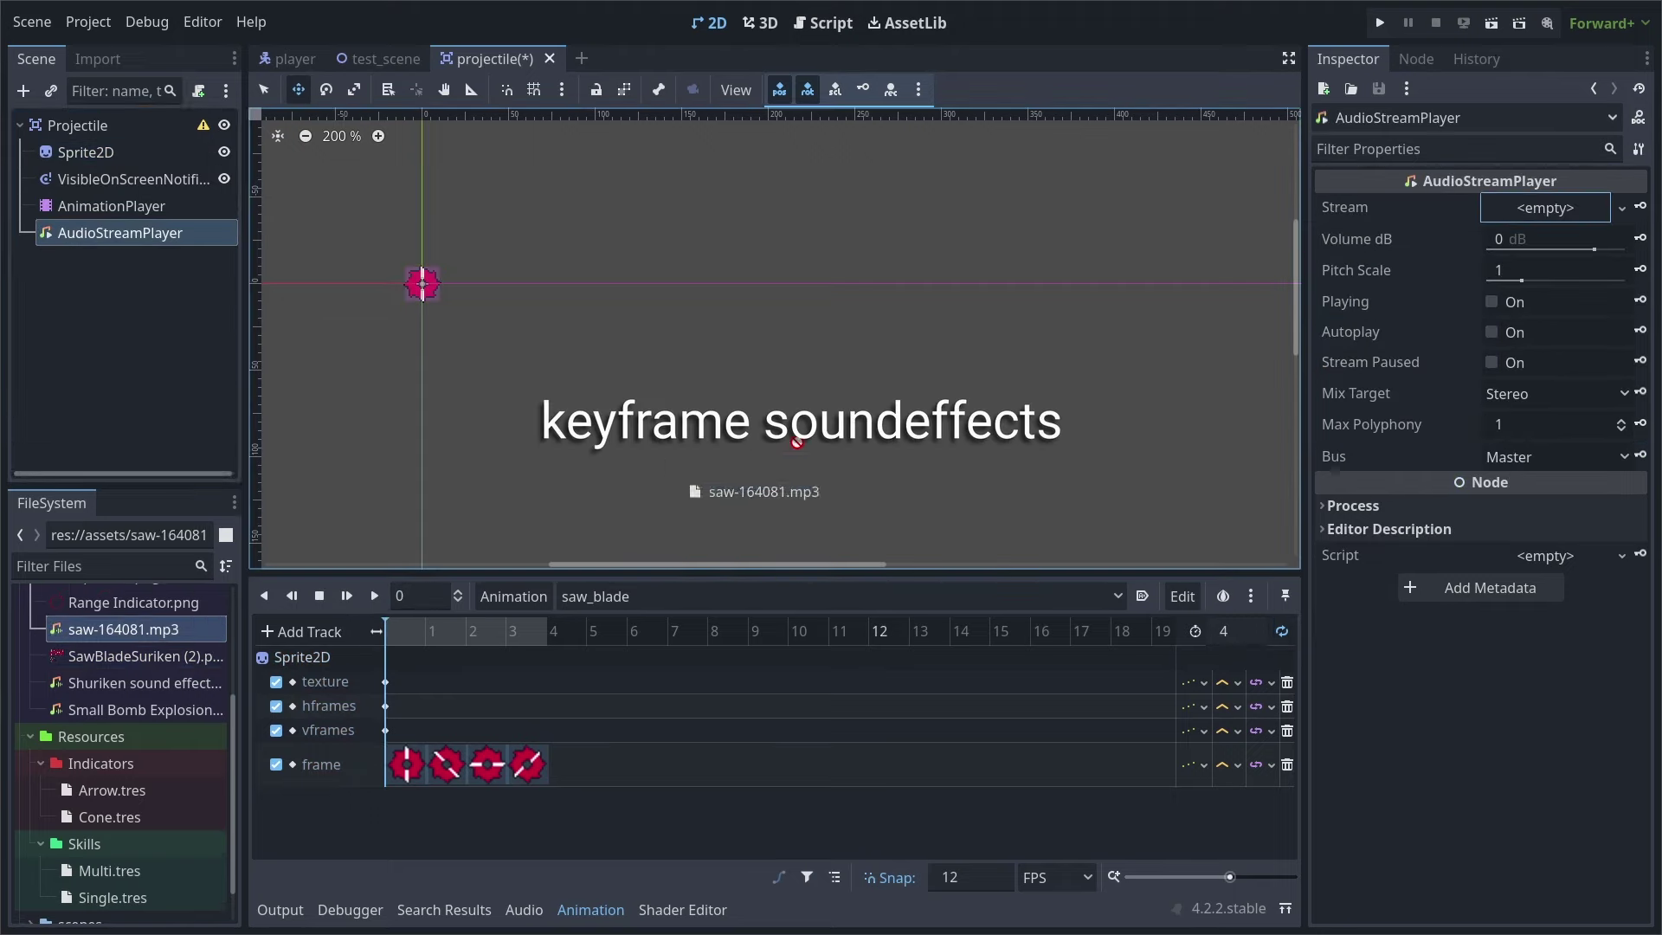
{"action": "left_click_drag", "start_coordinate": [117, 627], "coordinate": [1549, 223]}
{"action": "left_click", "coordinate": [1640, 223]}
{"action": "left_click", "coordinate": [757, 538]}
{"action": "left_click", "coordinate": [1492, 332]}
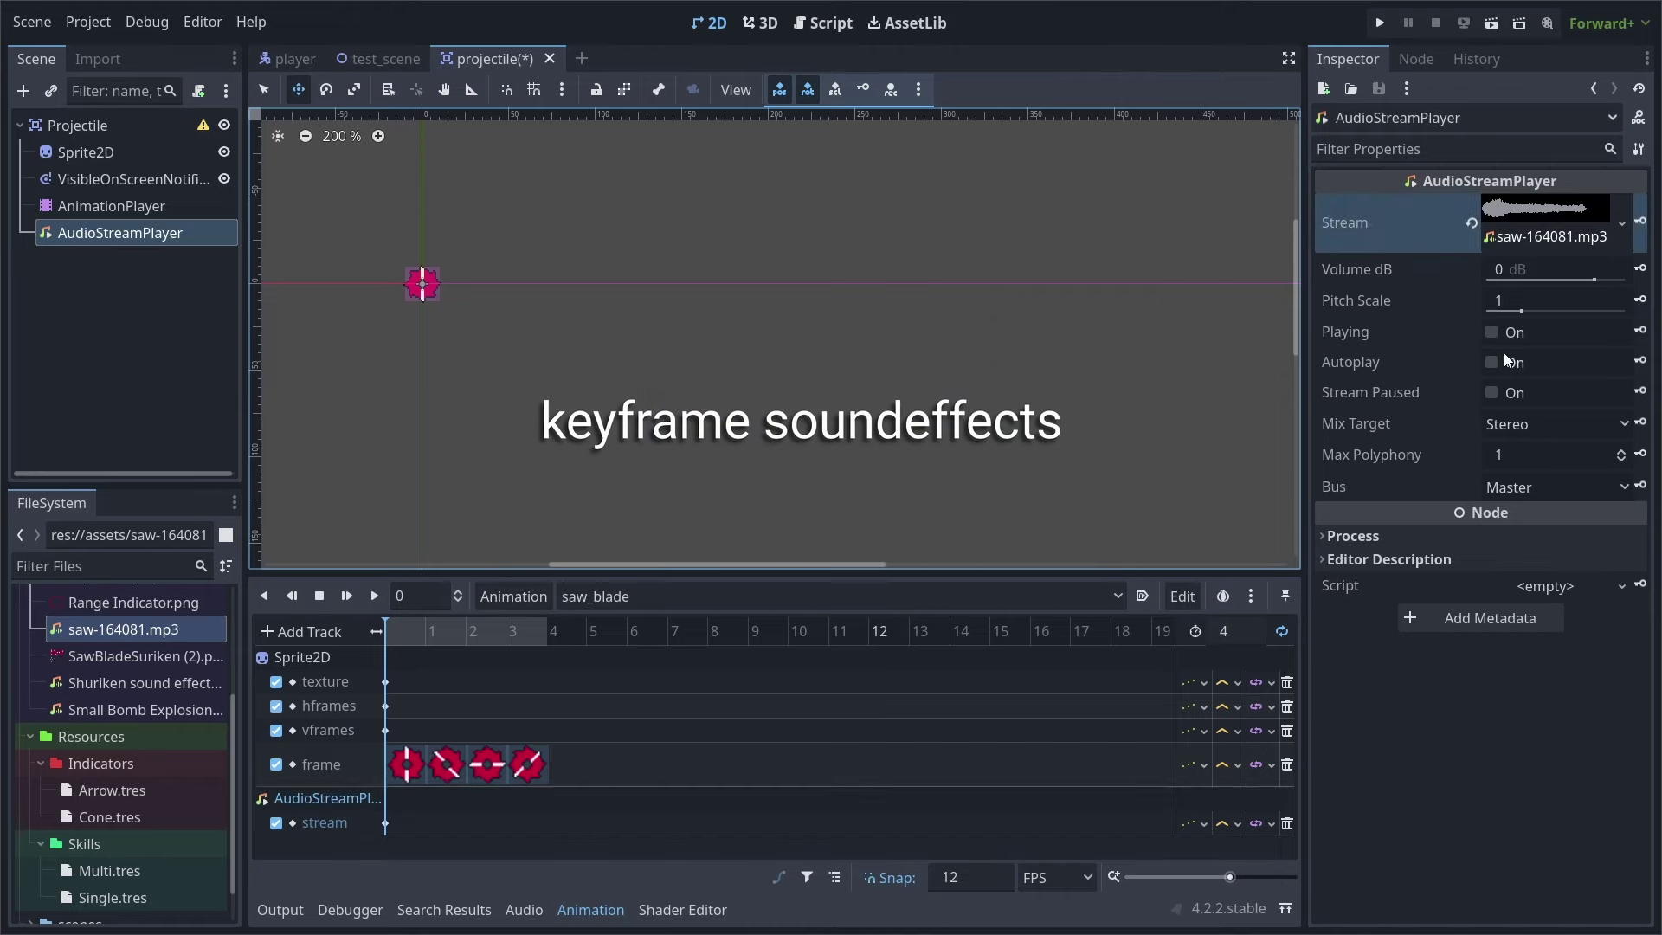
{"action": "left_click", "coordinate": [1640, 331]}
{"action": "left_click", "coordinate": [757, 516]}
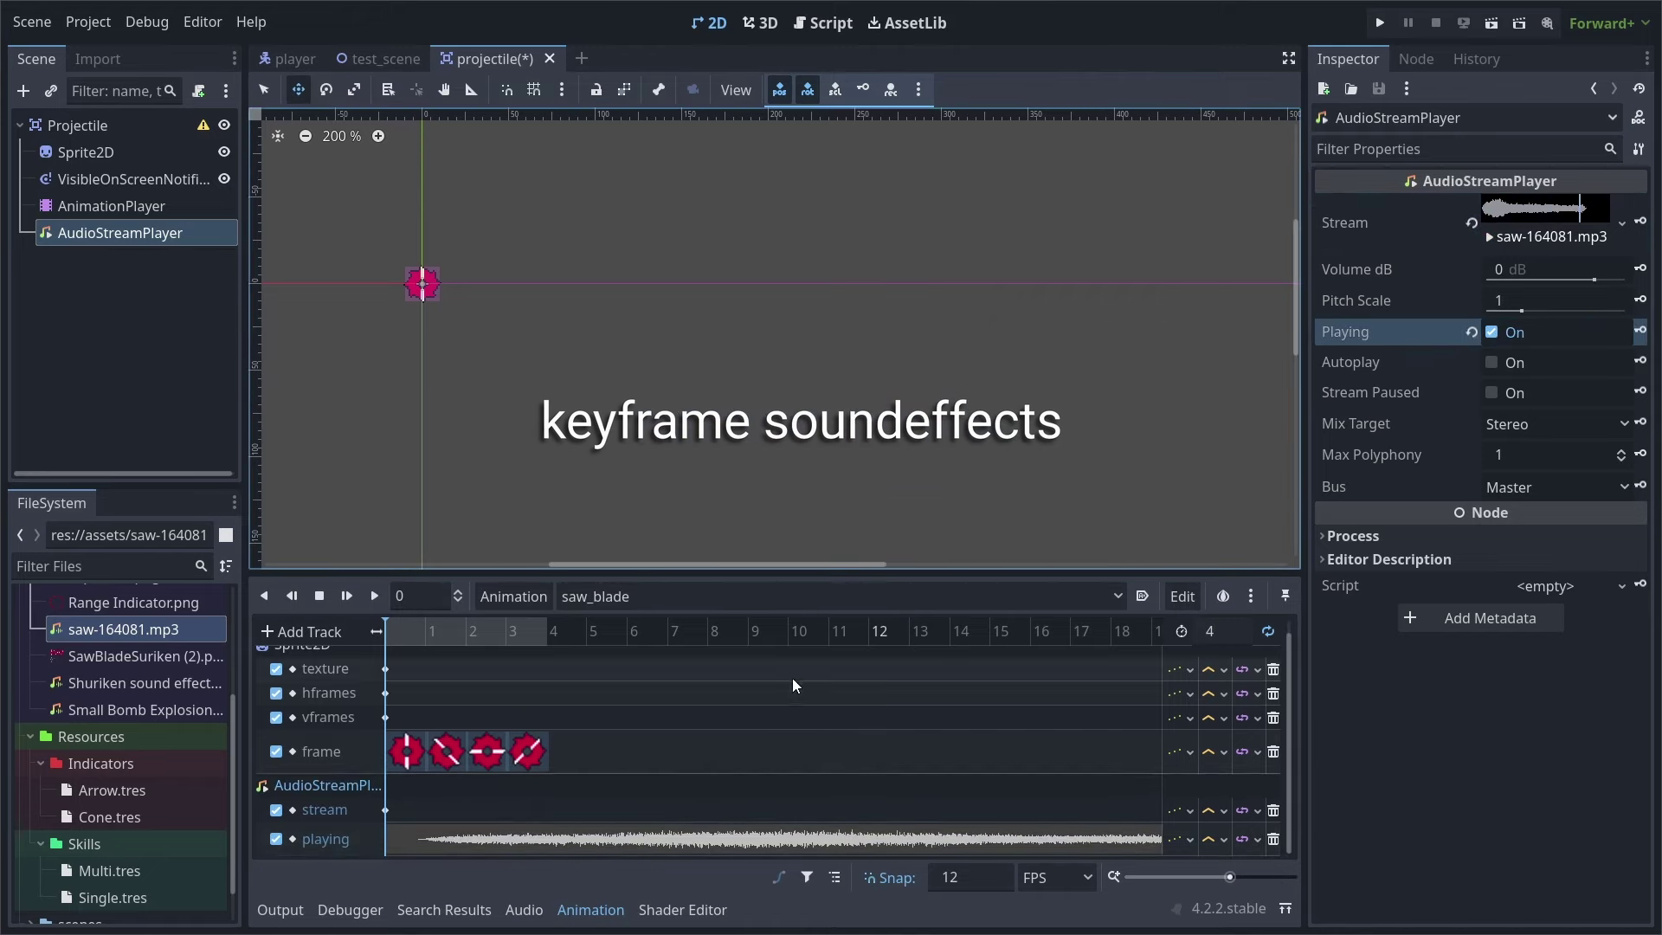
Create a new shuriken animation with a length of 2 seconds.
{"action": "left_click", "coordinate": [513, 596]}
{"action": "left_click", "coordinate": [520, 628]}
{"action": "type", "text": "sh"}
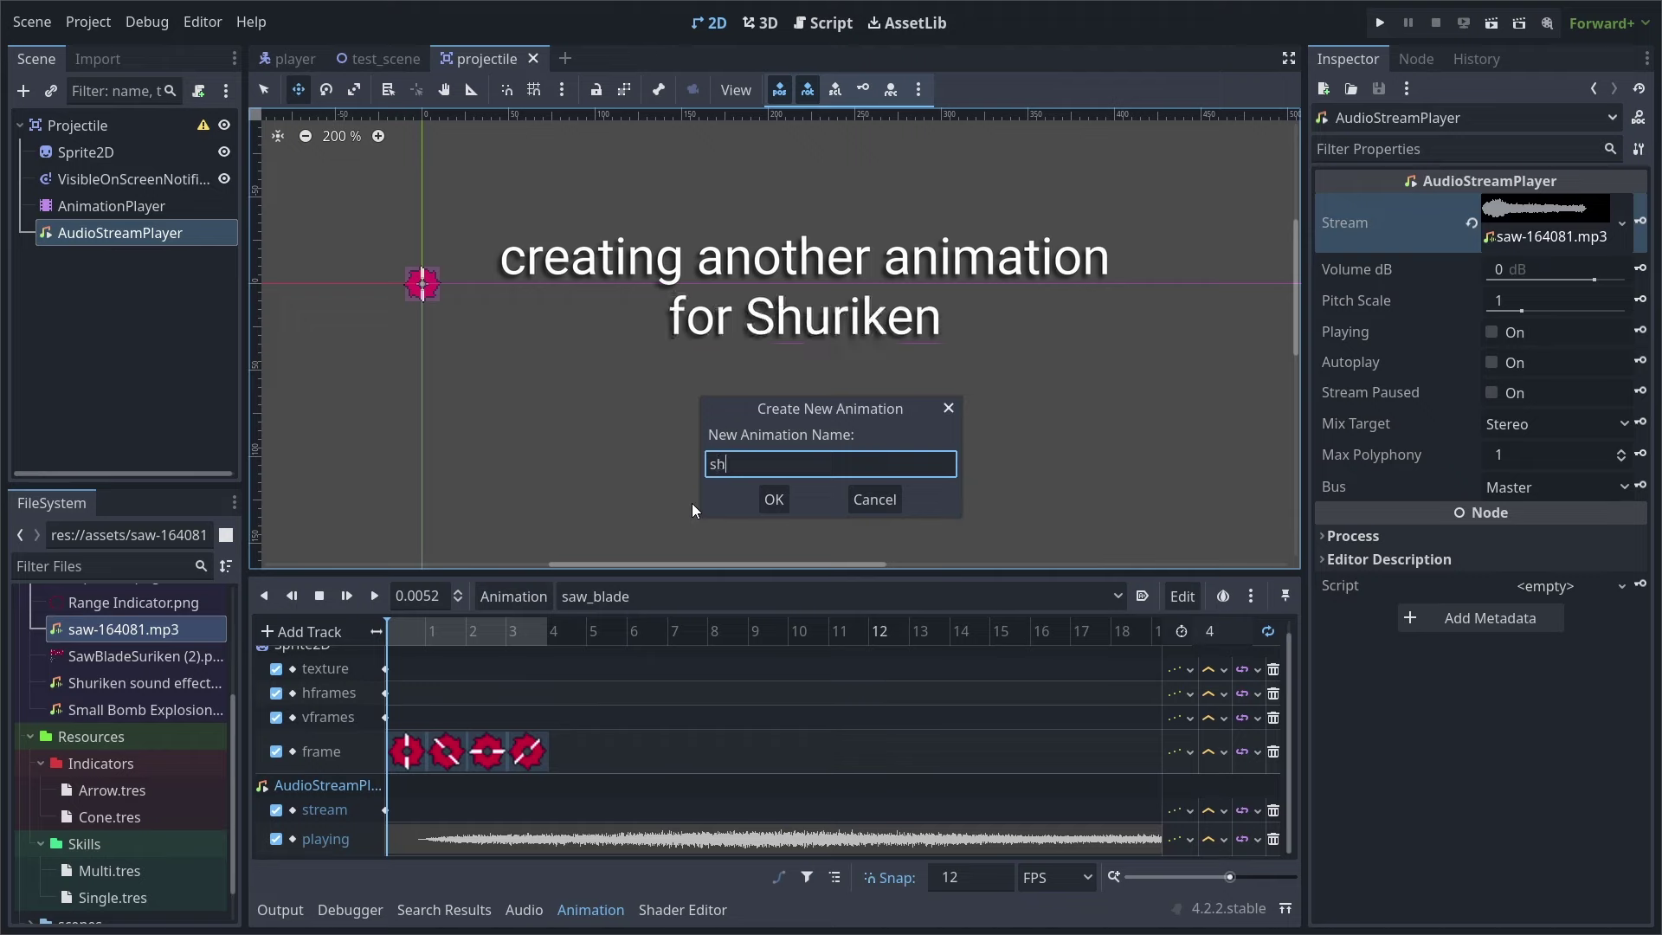
{"action": "type", "text": "uriken"}
{"action": "key", "text": "Return"}
{"action": "left_click", "coordinate": [1227, 631]}
{"action": "type", "text": "2"}
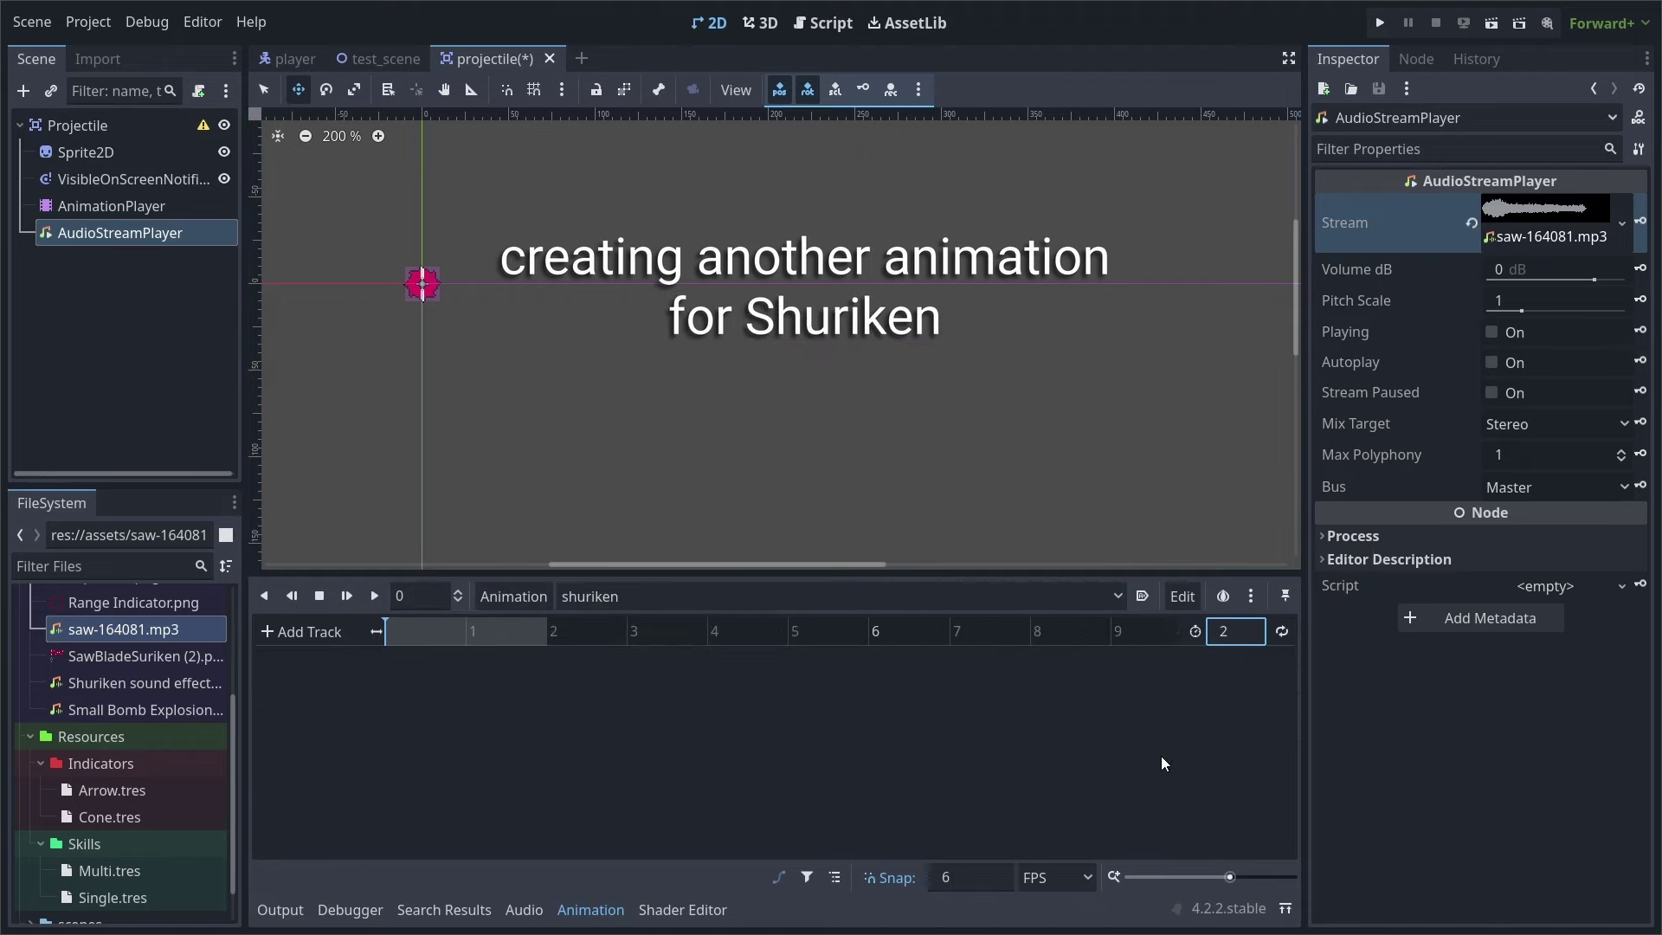
{"action": "key", "text": "Return"}
Key the Sprite2D texture and a shuriken frame, then put the Shuriken sound in Stream and key it.
{"action": "left_click", "coordinate": [422, 283]}
{"action": "left_click", "coordinate": [1640, 219]}
{"action": "left_click", "coordinate": [756, 516]}
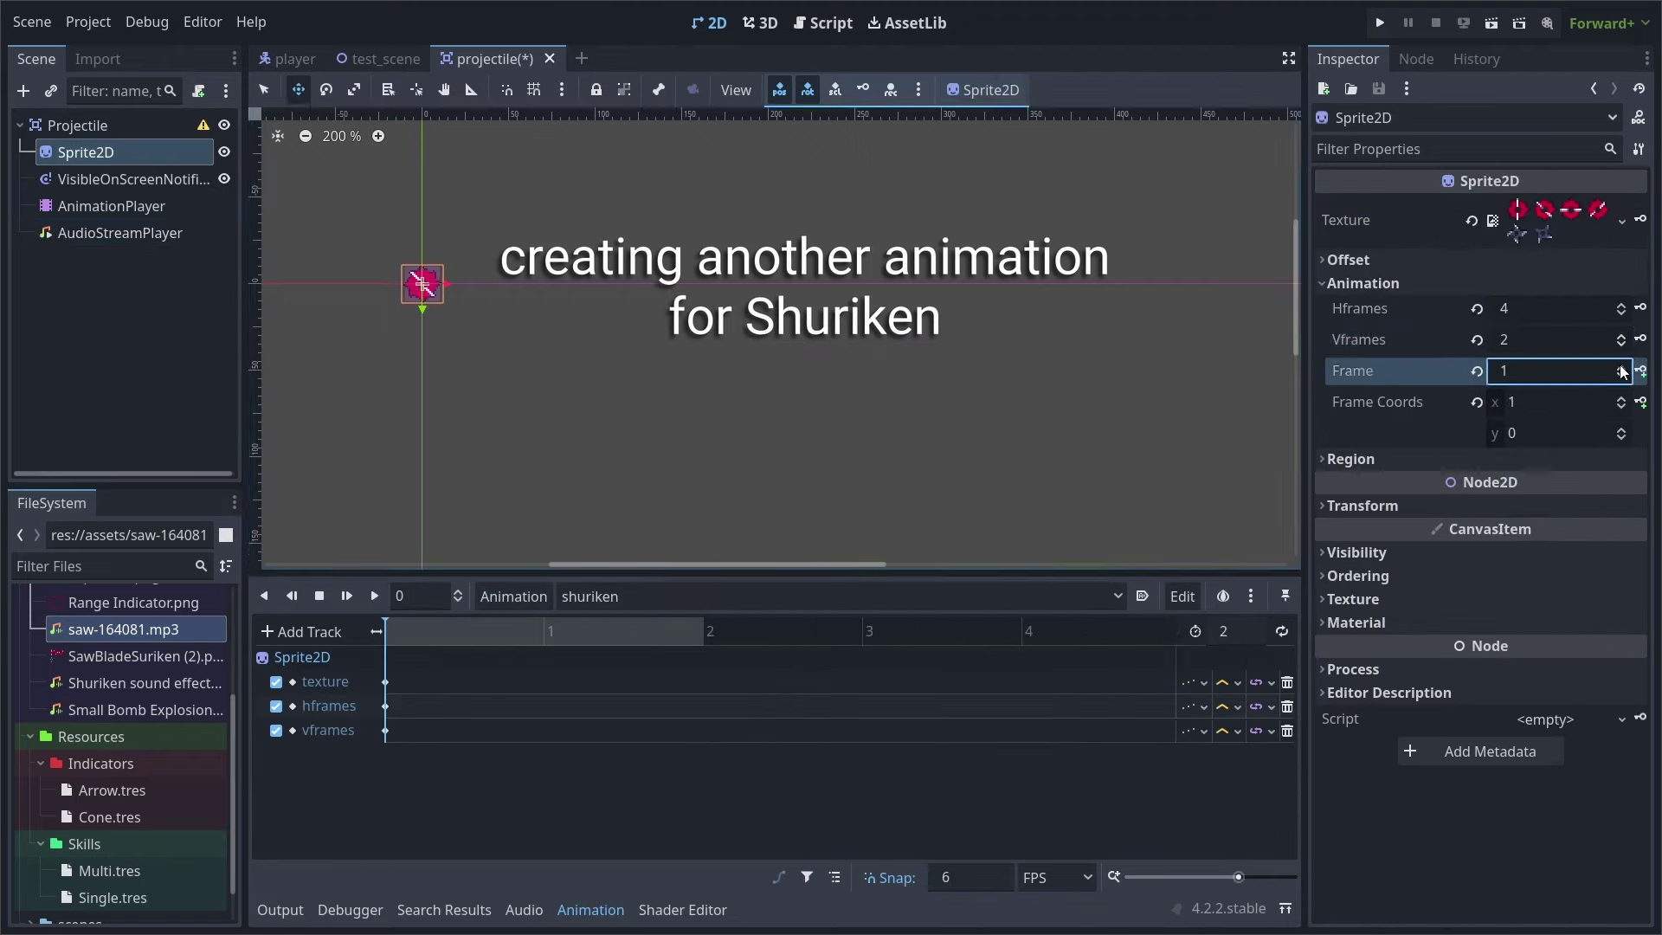
{"action": "left_click", "coordinate": [1640, 370]}
{"action": "left_click", "coordinate": [120, 233]}
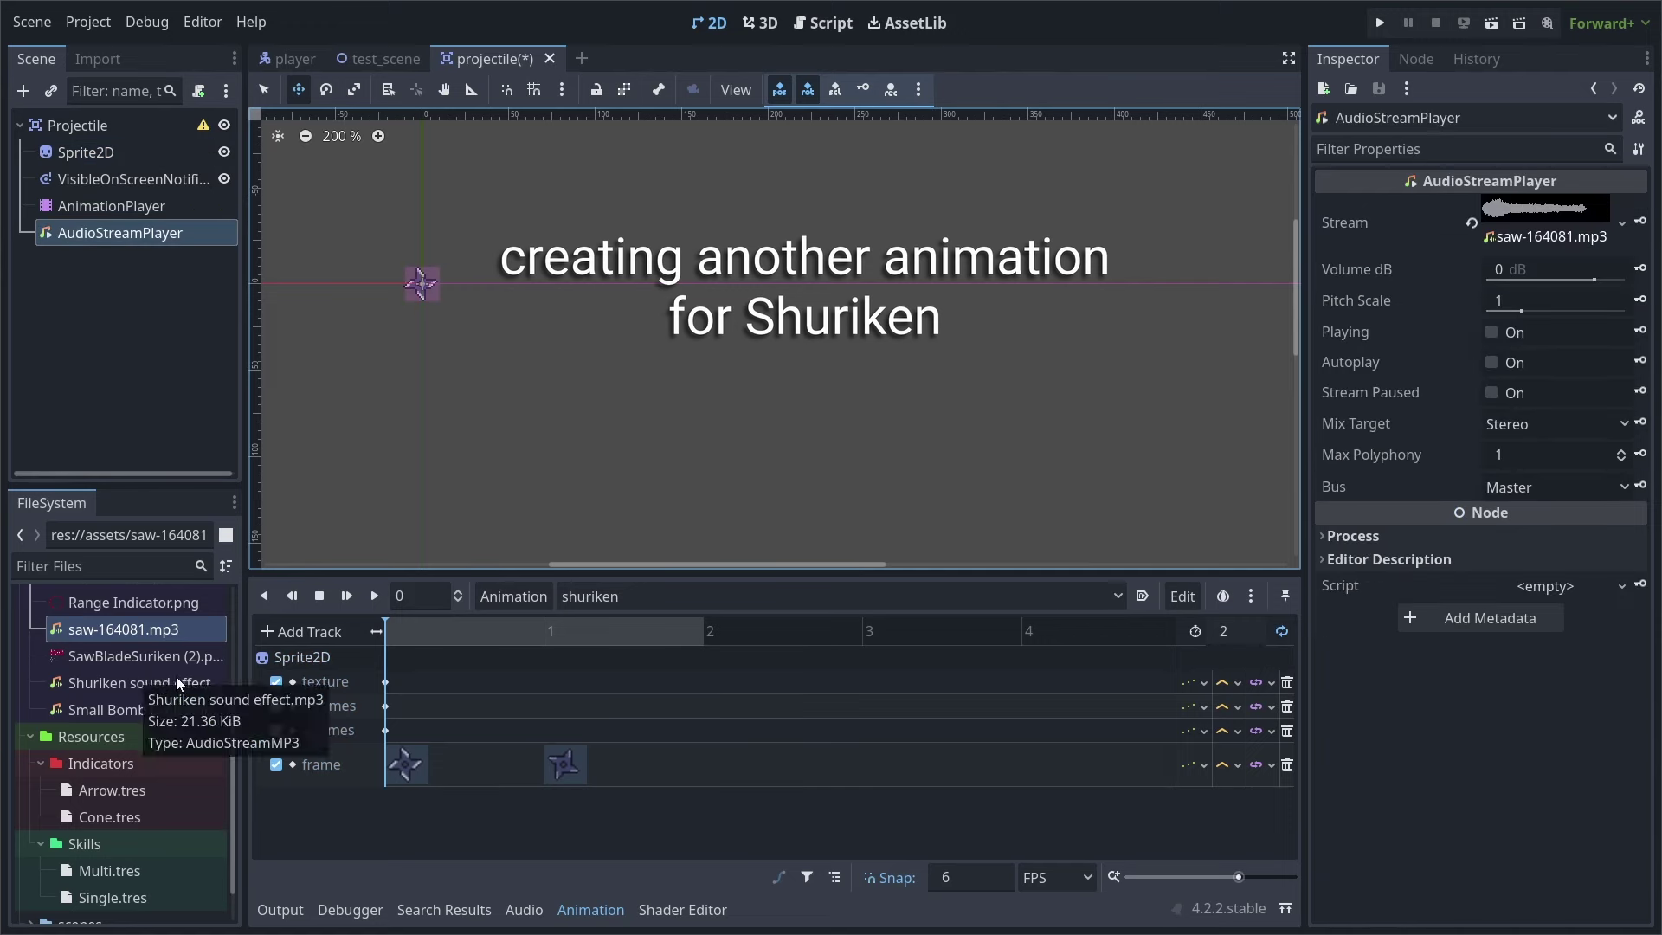
{"action": "left_click_drag", "start_coordinate": [138, 683], "coordinate": [1544, 212]}
{"action": "left_click", "coordinate": [1641, 333]}
Create a new empty animation named explosion.
{"action": "left_click", "coordinate": [513, 596]}
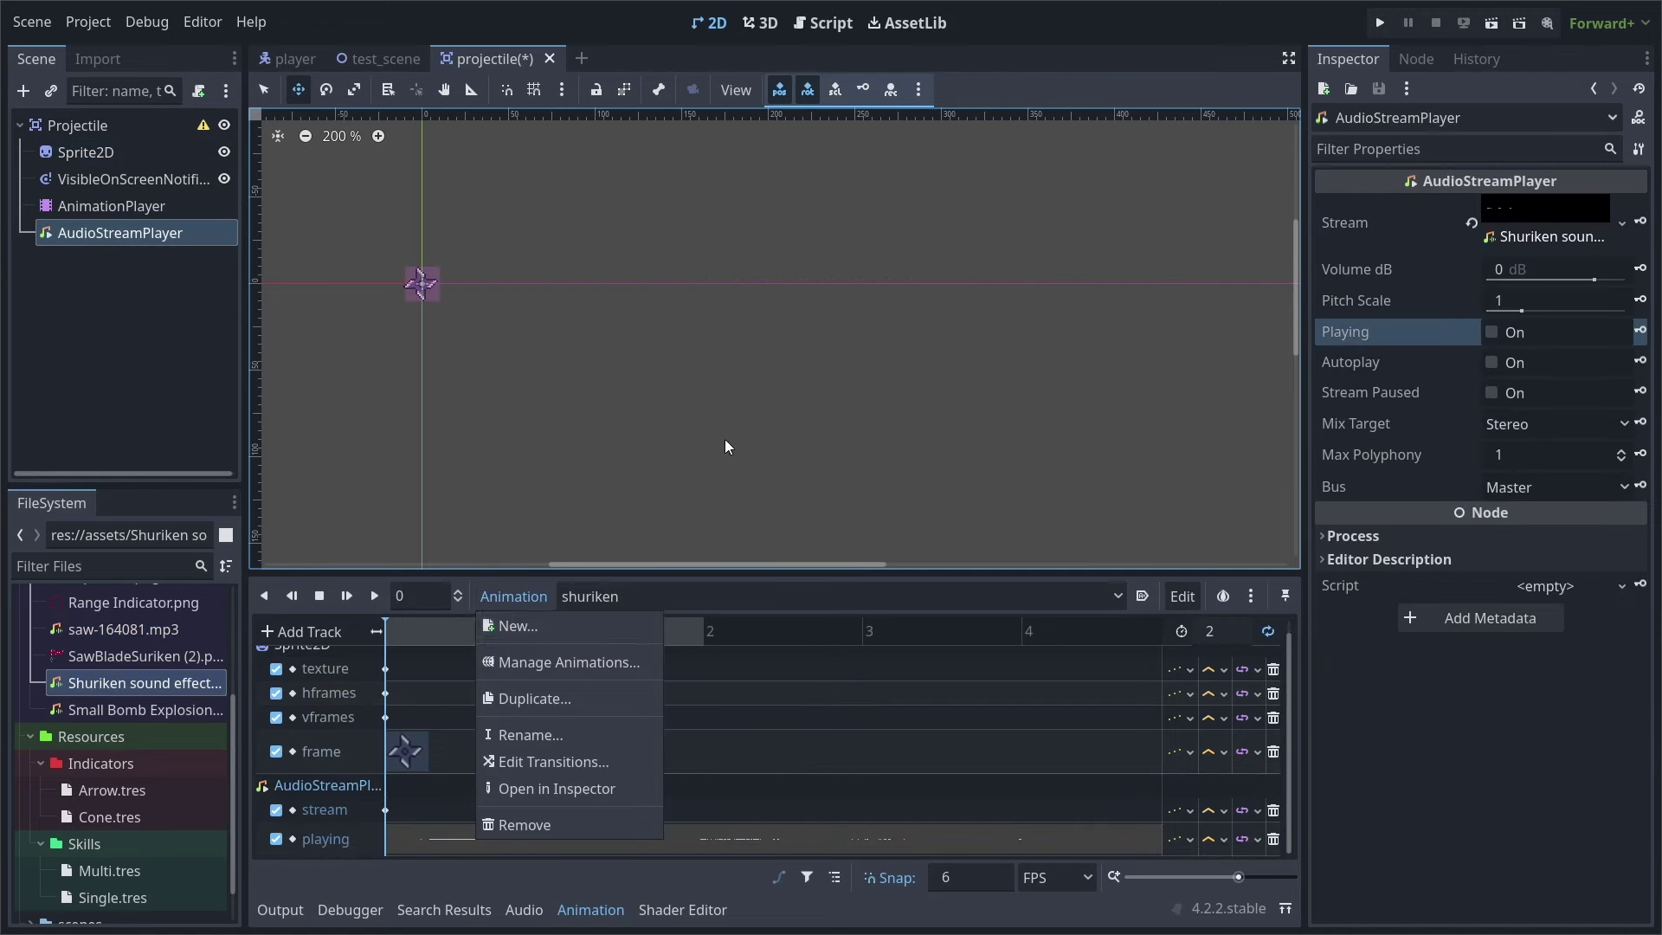
{"action": "left_click", "coordinate": [507, 623]}
{"action": "type", "text": "explosion"}
{"action": "key", "text": "Return"}
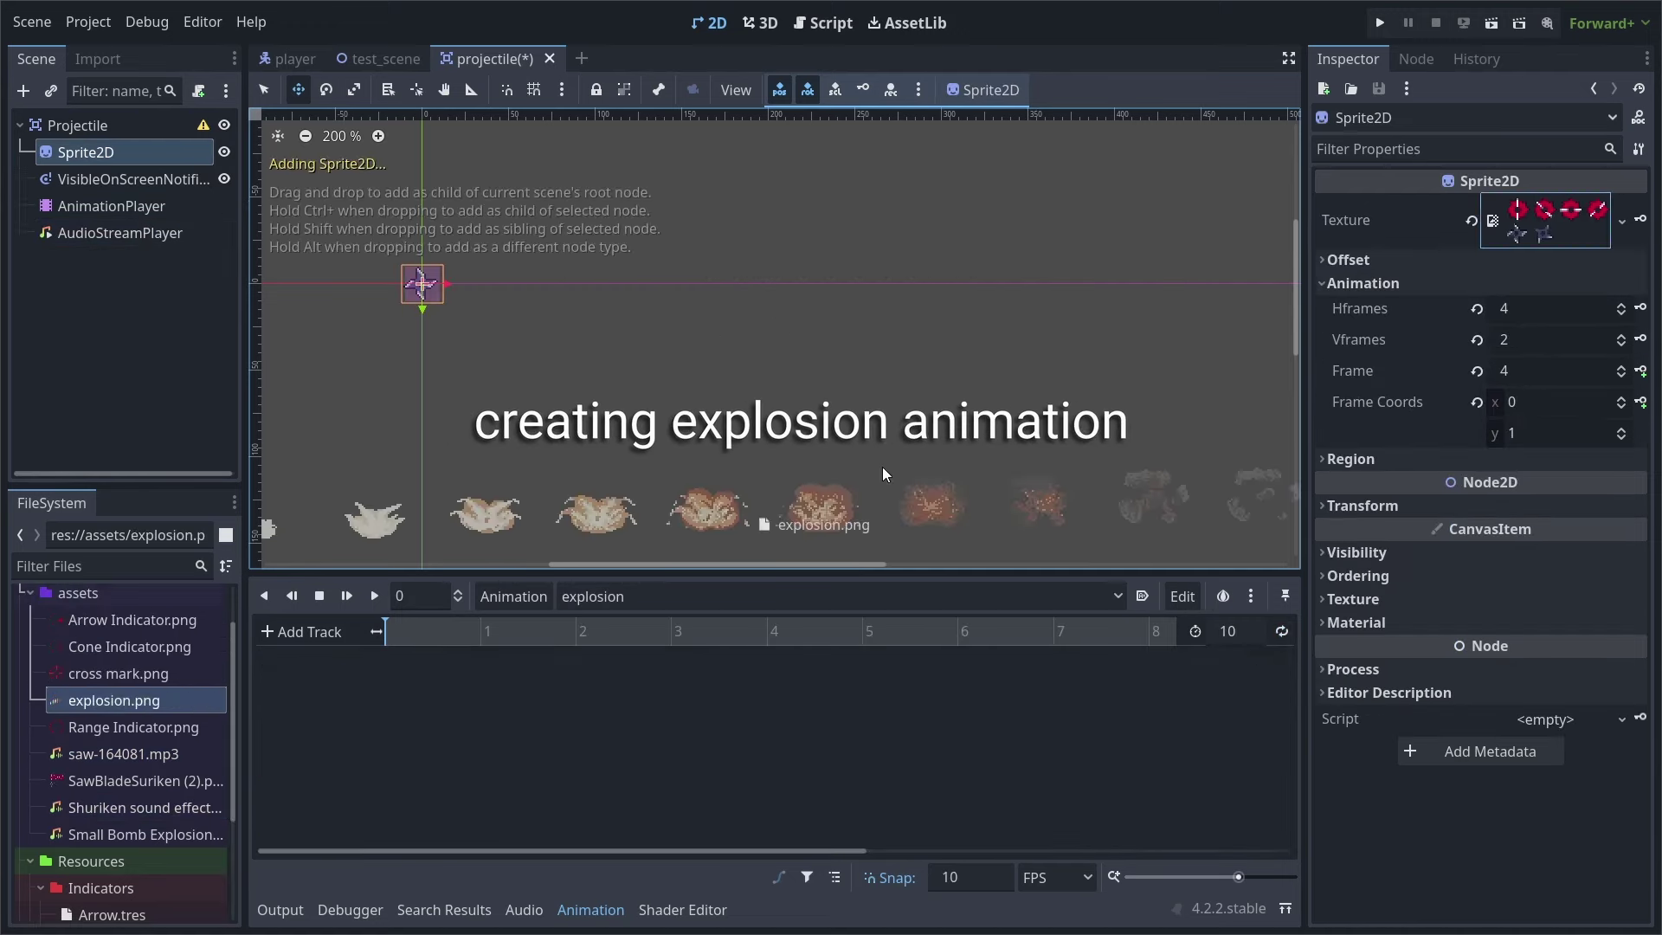
Give the sprite 10 Hframes and 1 Vframe, key texture and frame counts, and preview explosion.
{"action": "type", "text": "101"}
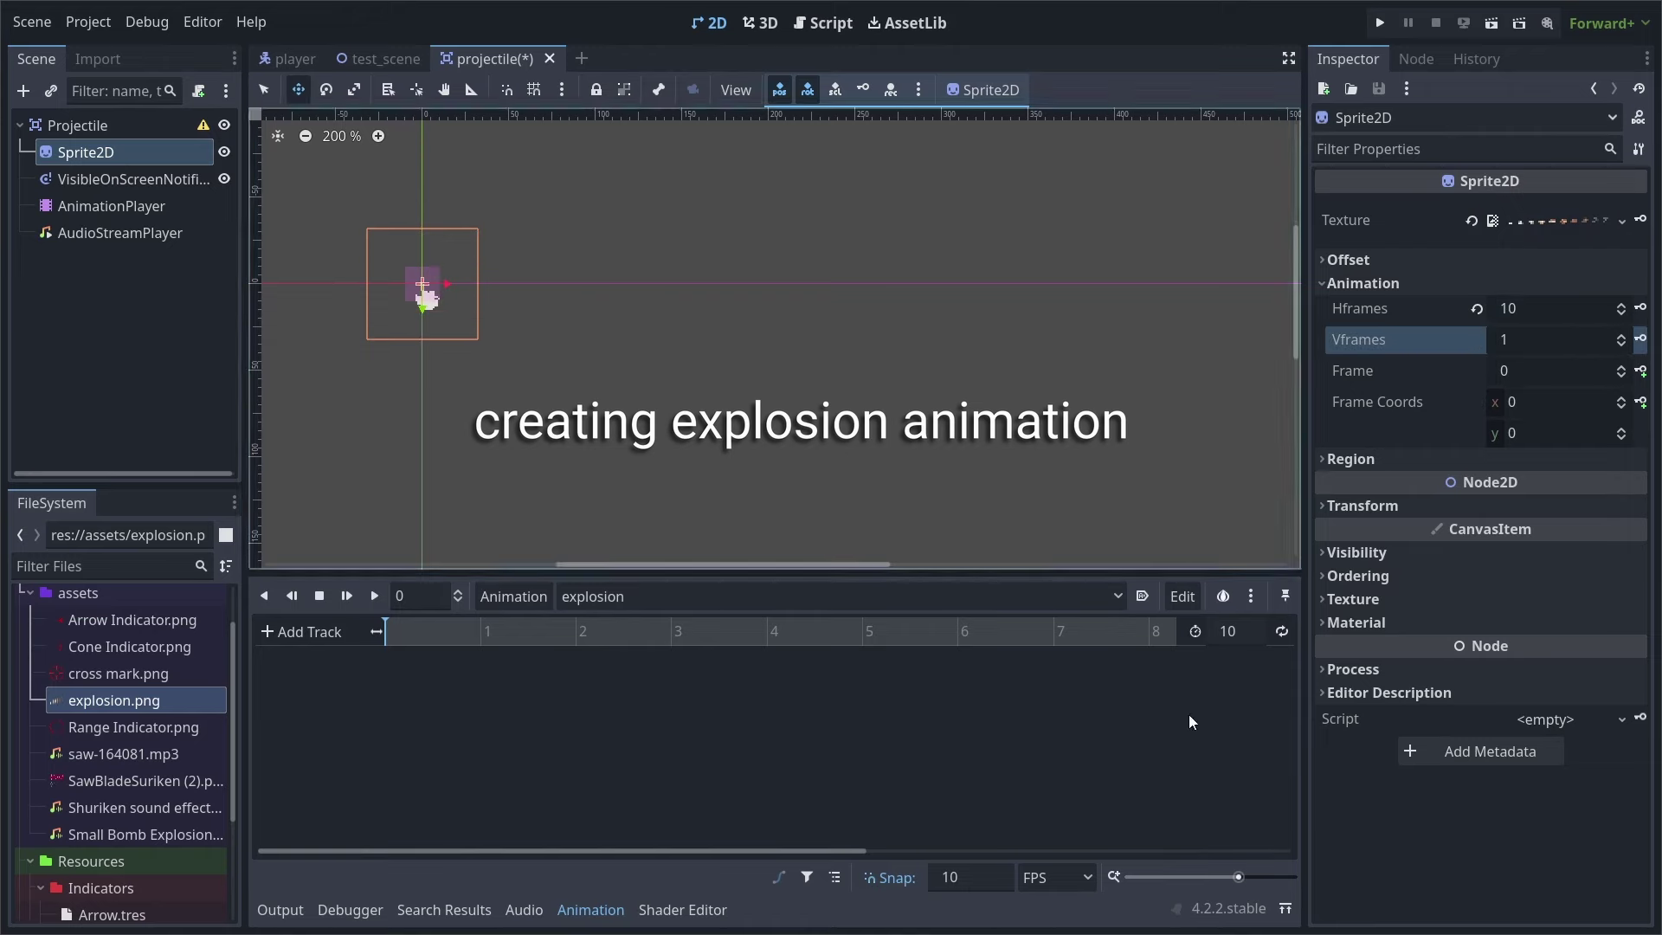
{"action": "left_click", "coordinate": [1640, 220], "text": "shift"}
{"action": "left_click", "coordinate": [1640, 308], "text": "shift"}
{"action": "left_click", "coordinate": [1640, 339], "text": "shift"}
{"action": "left_click", "coordinate": [1640, 371]}
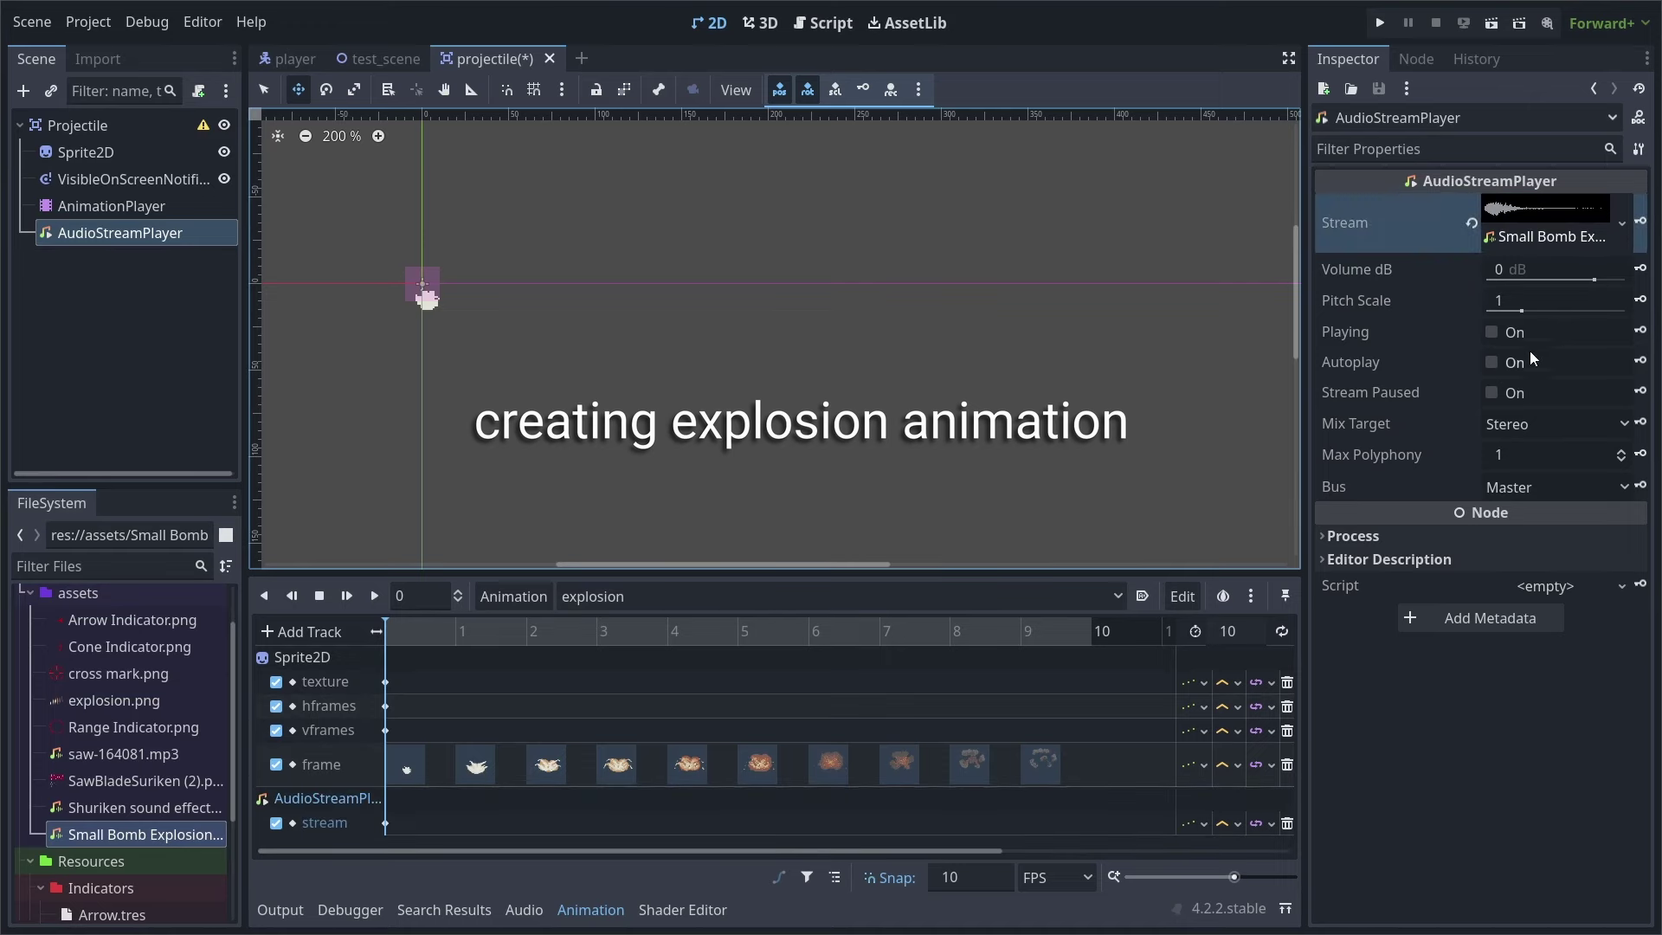
{"action": "left_click", "coordinate": [376, 597]}
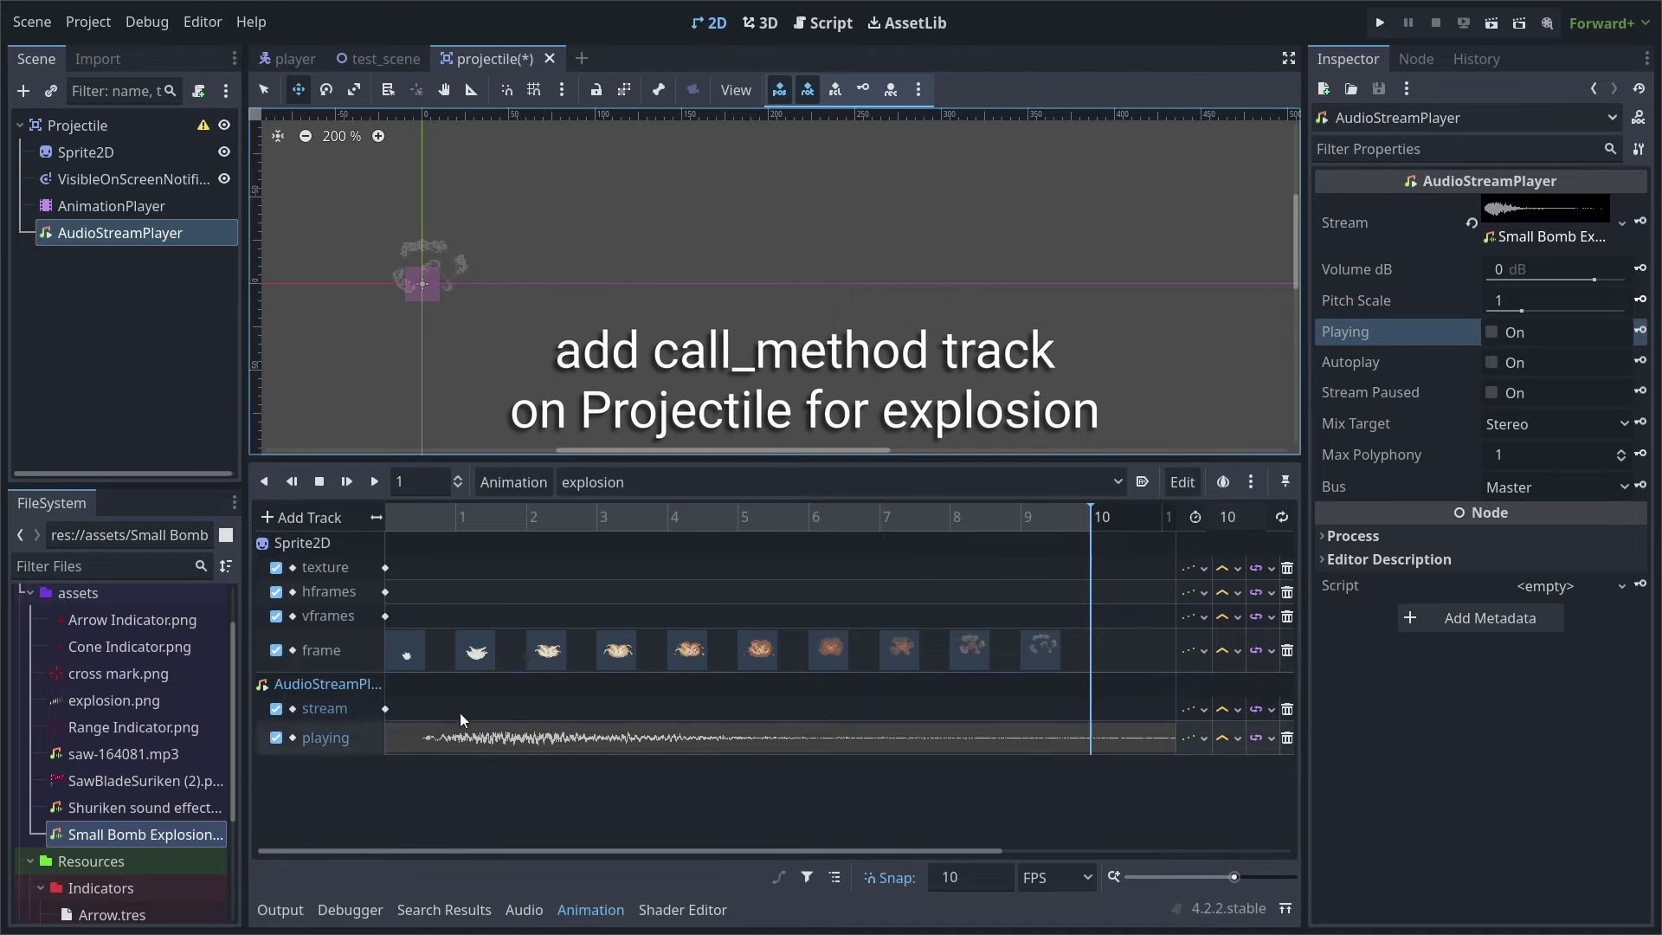
Add a Call Method track on Projectile with a queue_free() key at the animation end.
{"action": "left_click", "coordinate": [298, 517]}
{"action": "left_click", "coordinate": [303, 680]}
{"action": "left_click", "coordinate": [750, 218]}
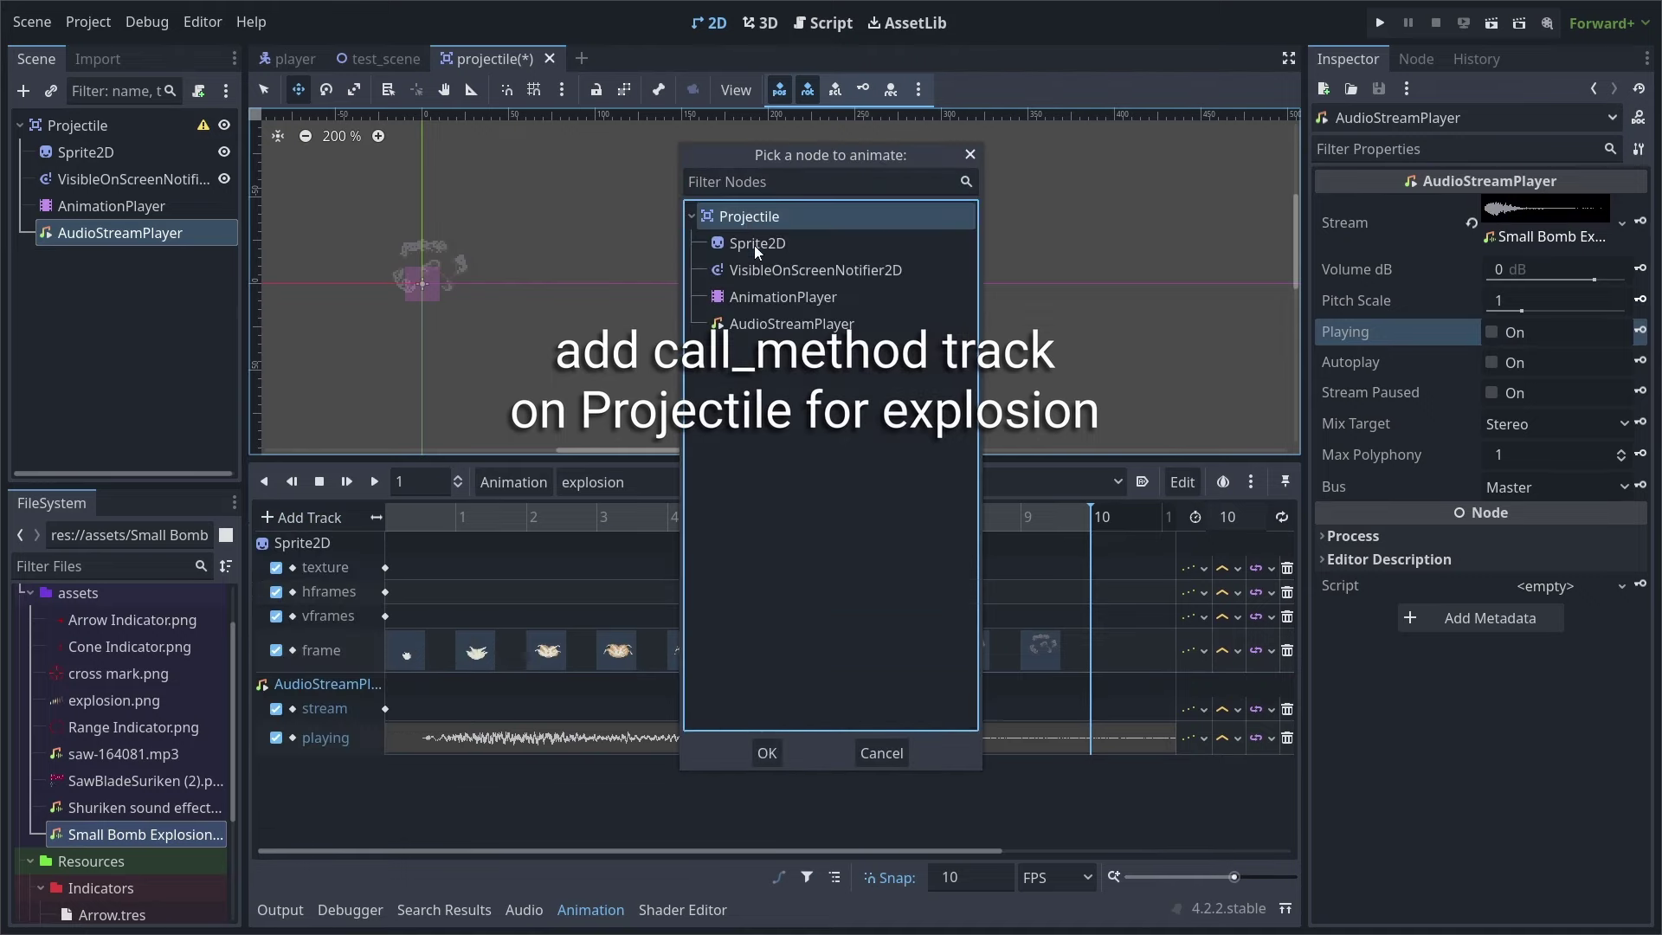
{"action": "left_click", "coordinate": [767, 752]}
{"action": "right_click", "coordinate": [1092, 798]}
{"action": "left_click", "coordinate": [1096, 807]}
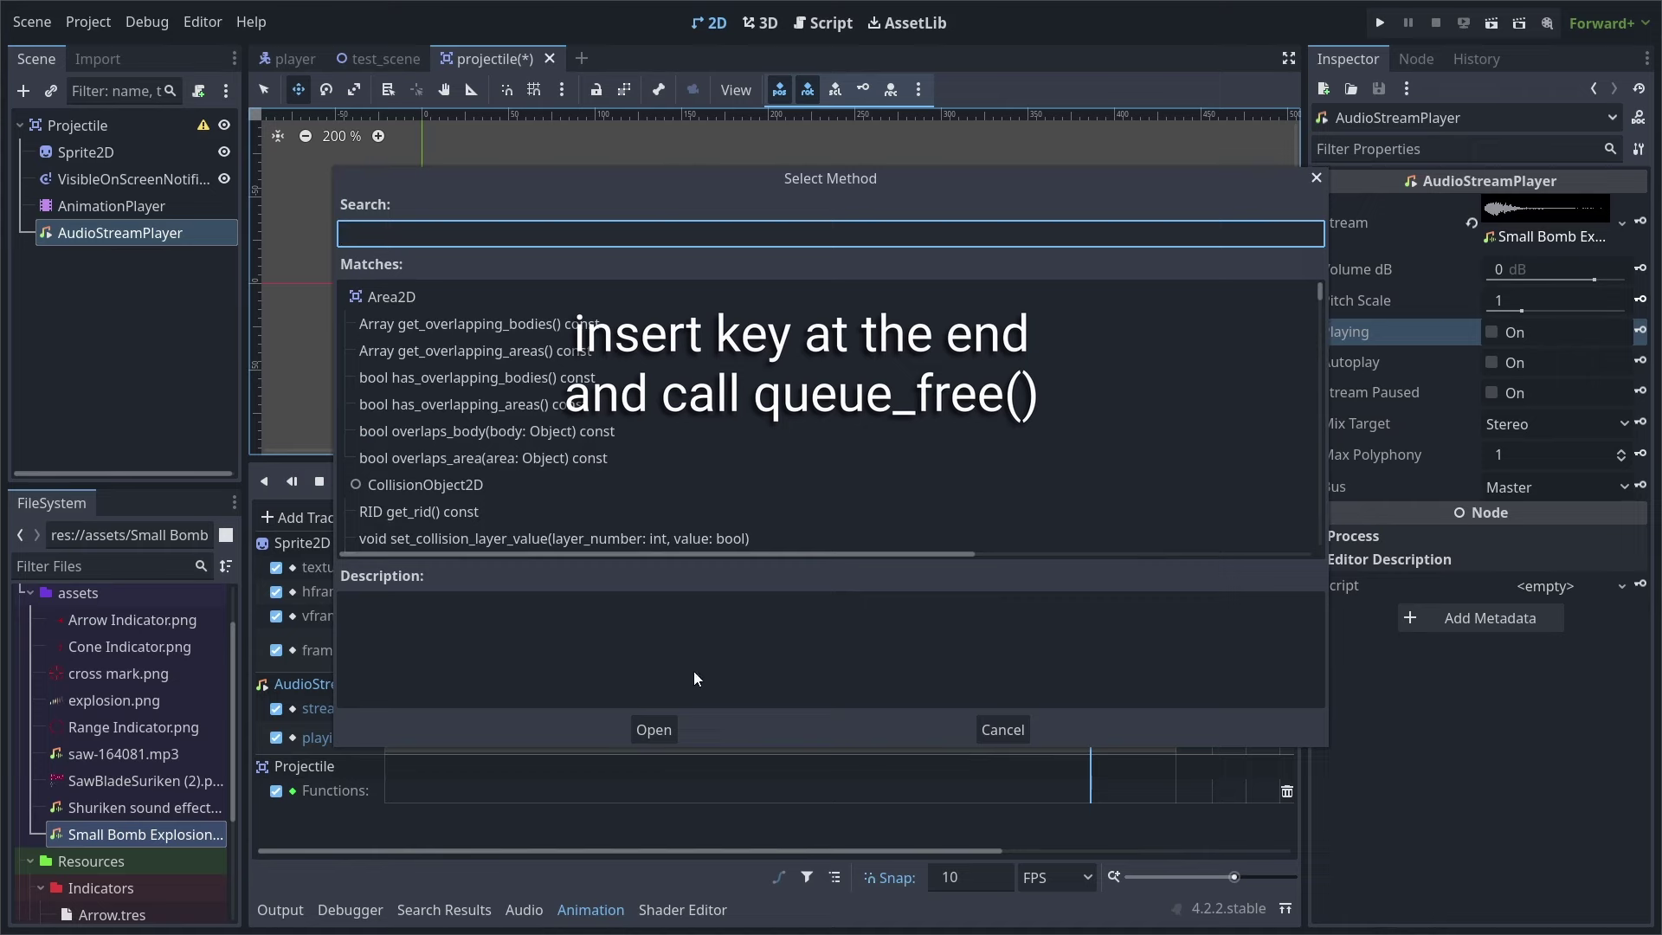
{"action": "type", "text": "que"}
{"action": "key", "text": "Down"}
{"action": "key", "text": "Return"}
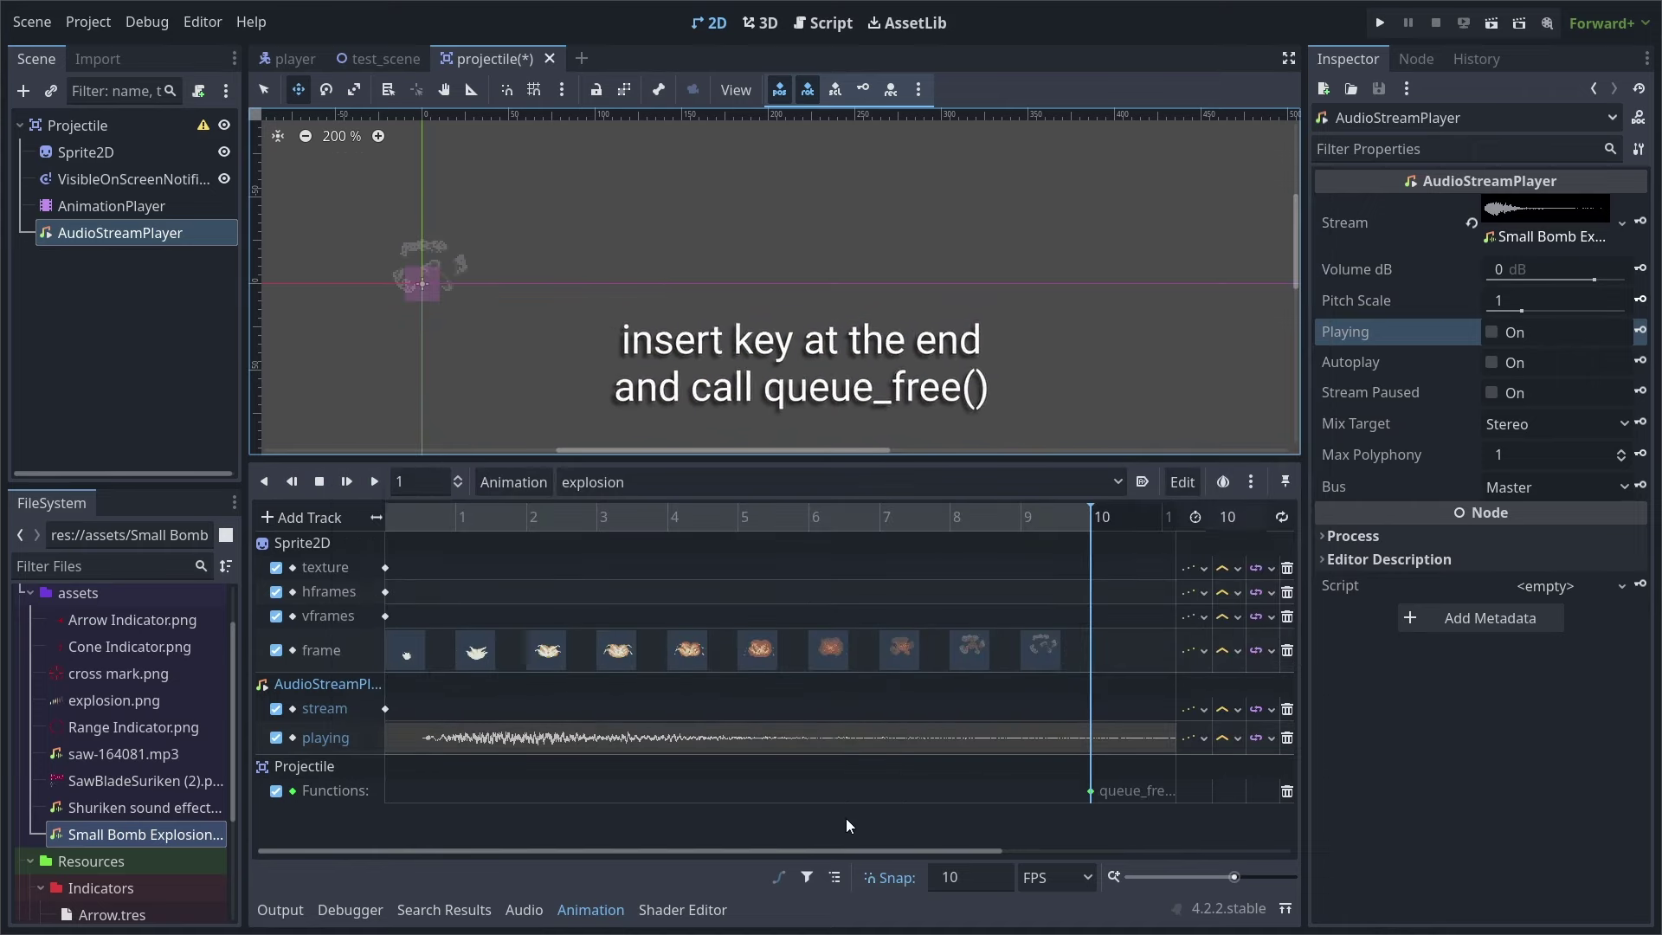
Replay the explosion animation, then attach a new projectile.gd script to Projectile.
{"action": "left_click", "coordinate": [423, 517]}
{"action": "left_click", "coordinate": [374, 481]}
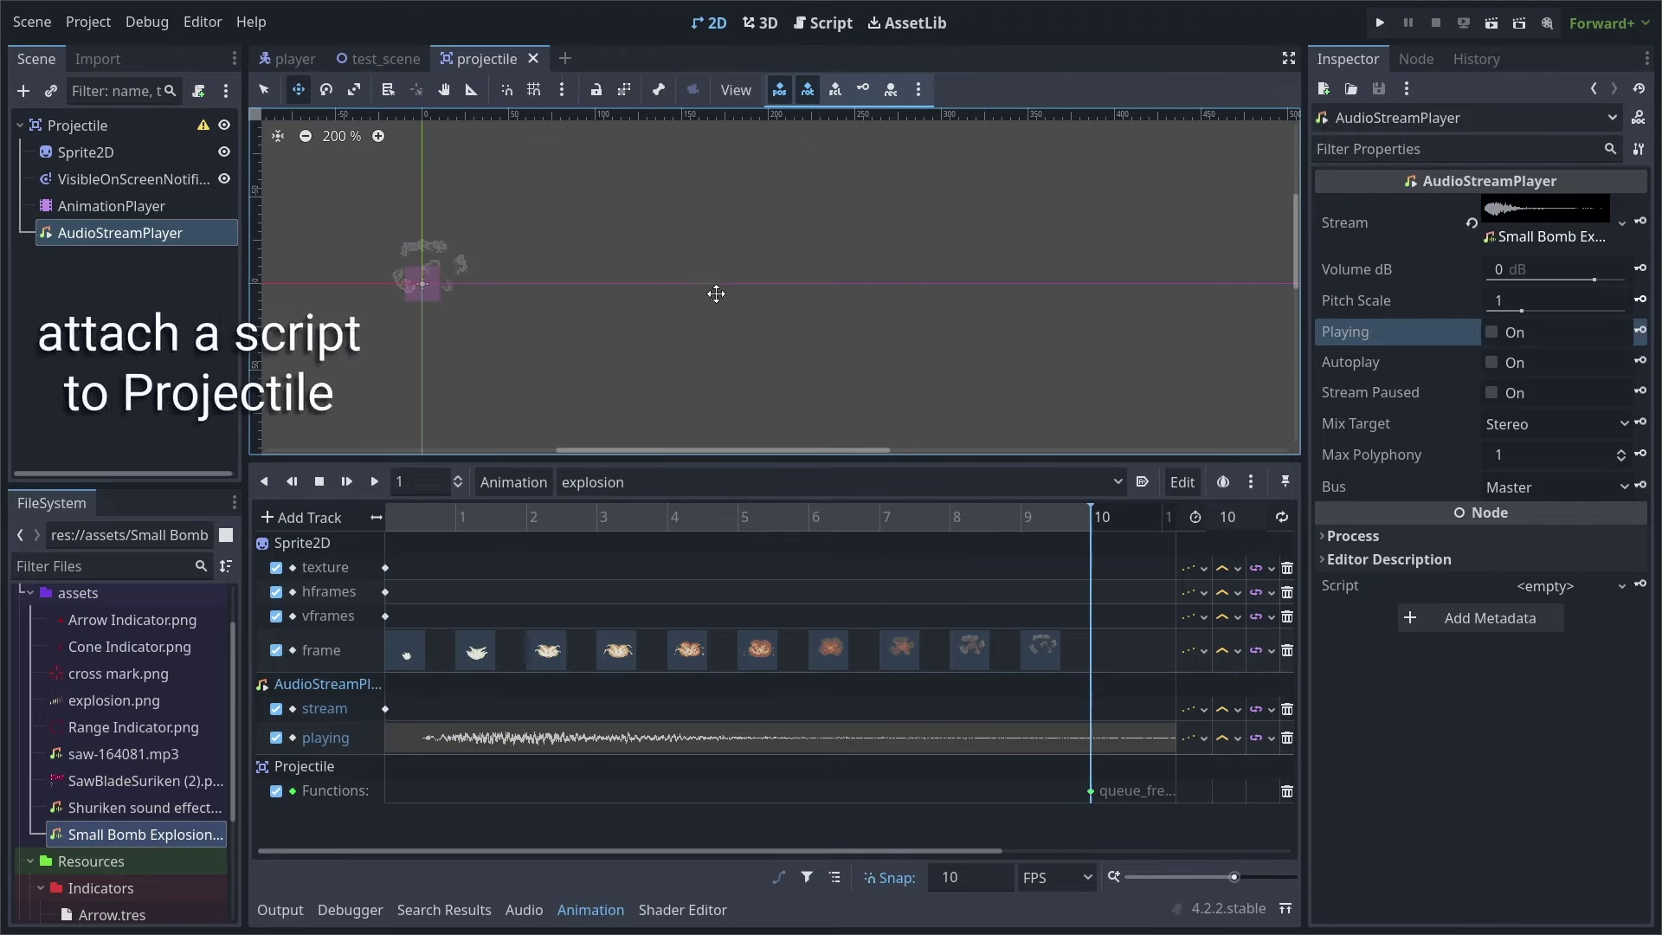
{"action": "left_click", "coordinate": [140, 126]}
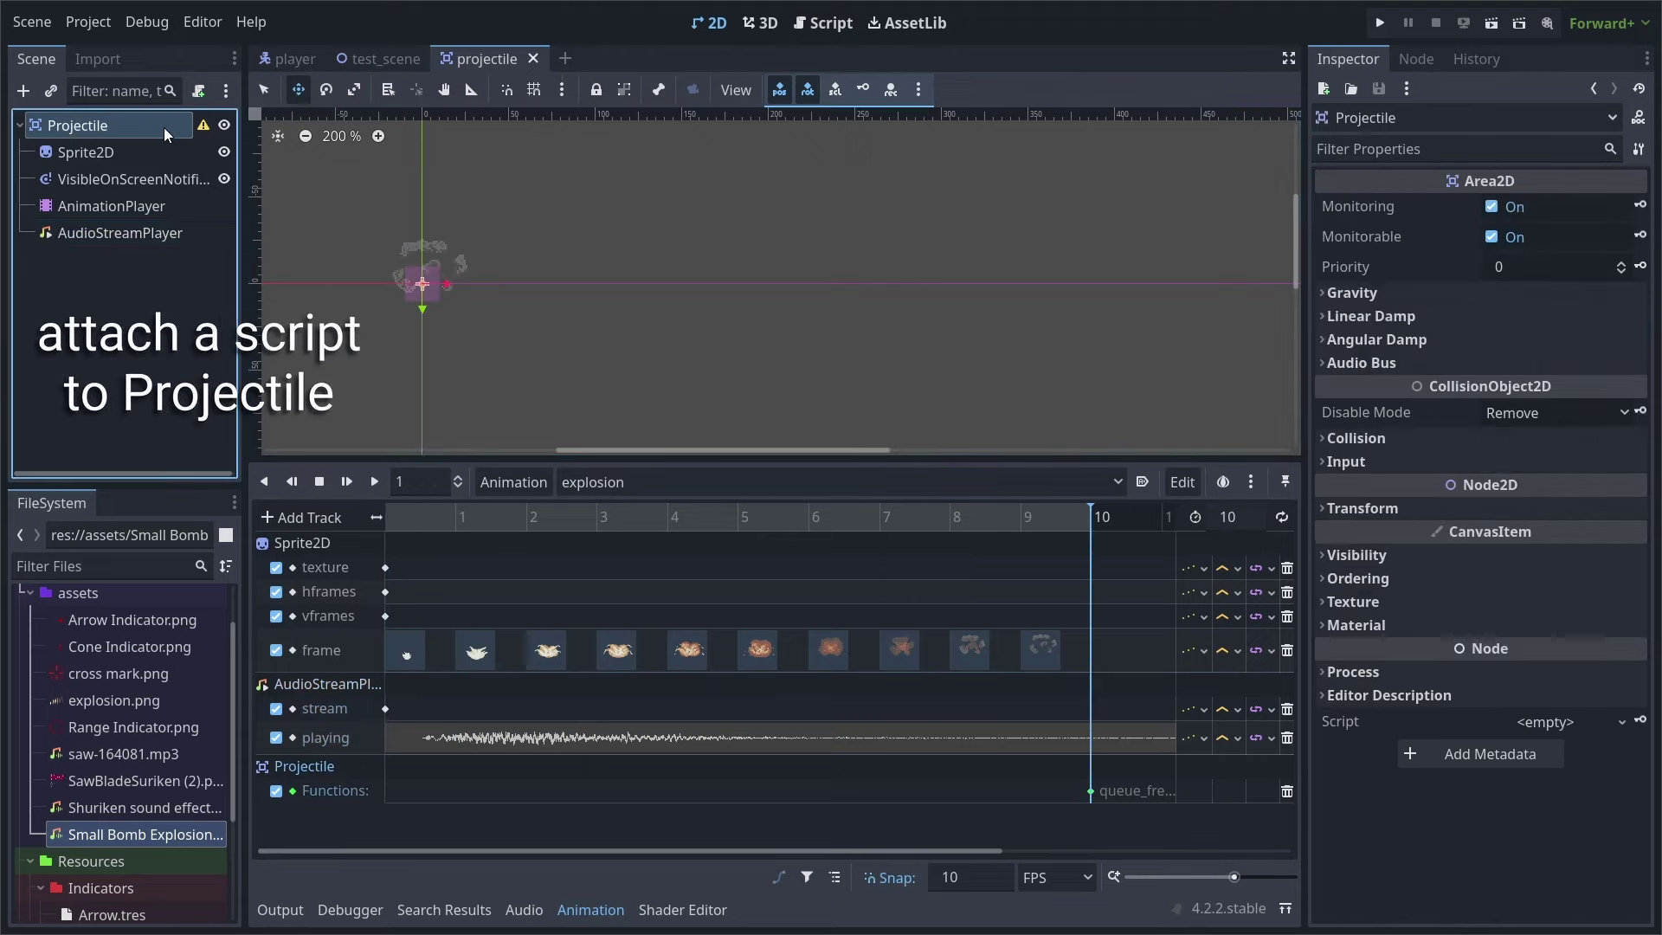
{"action": "left_click", "coordinate": [195, 92]}
{"action": "left_click", "coordinate": [762, 638]}
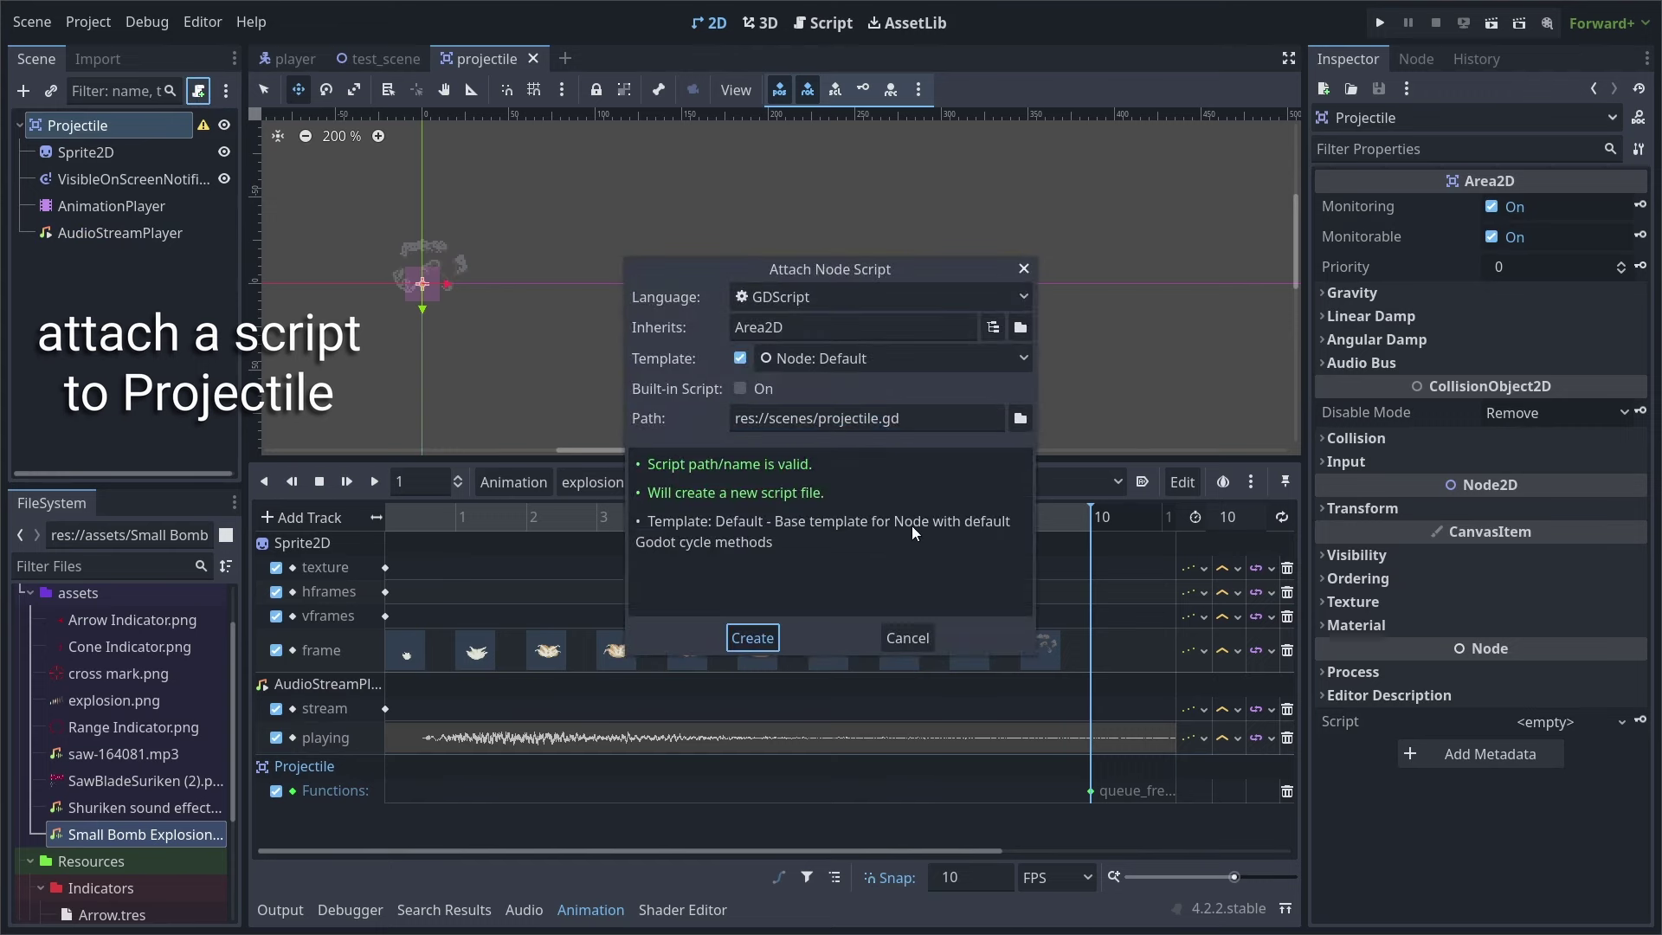
{"action": "left_click_drag", "start_coordinate": [678, 675], "coordinate": [516, 242]}
Clear the template code, save, and connect the notifier's screen_exited signal to _on_screen_exited.
{"action": "key", "text": "BackSpace"}
{"action": "key", "text": "ctrl+s"}
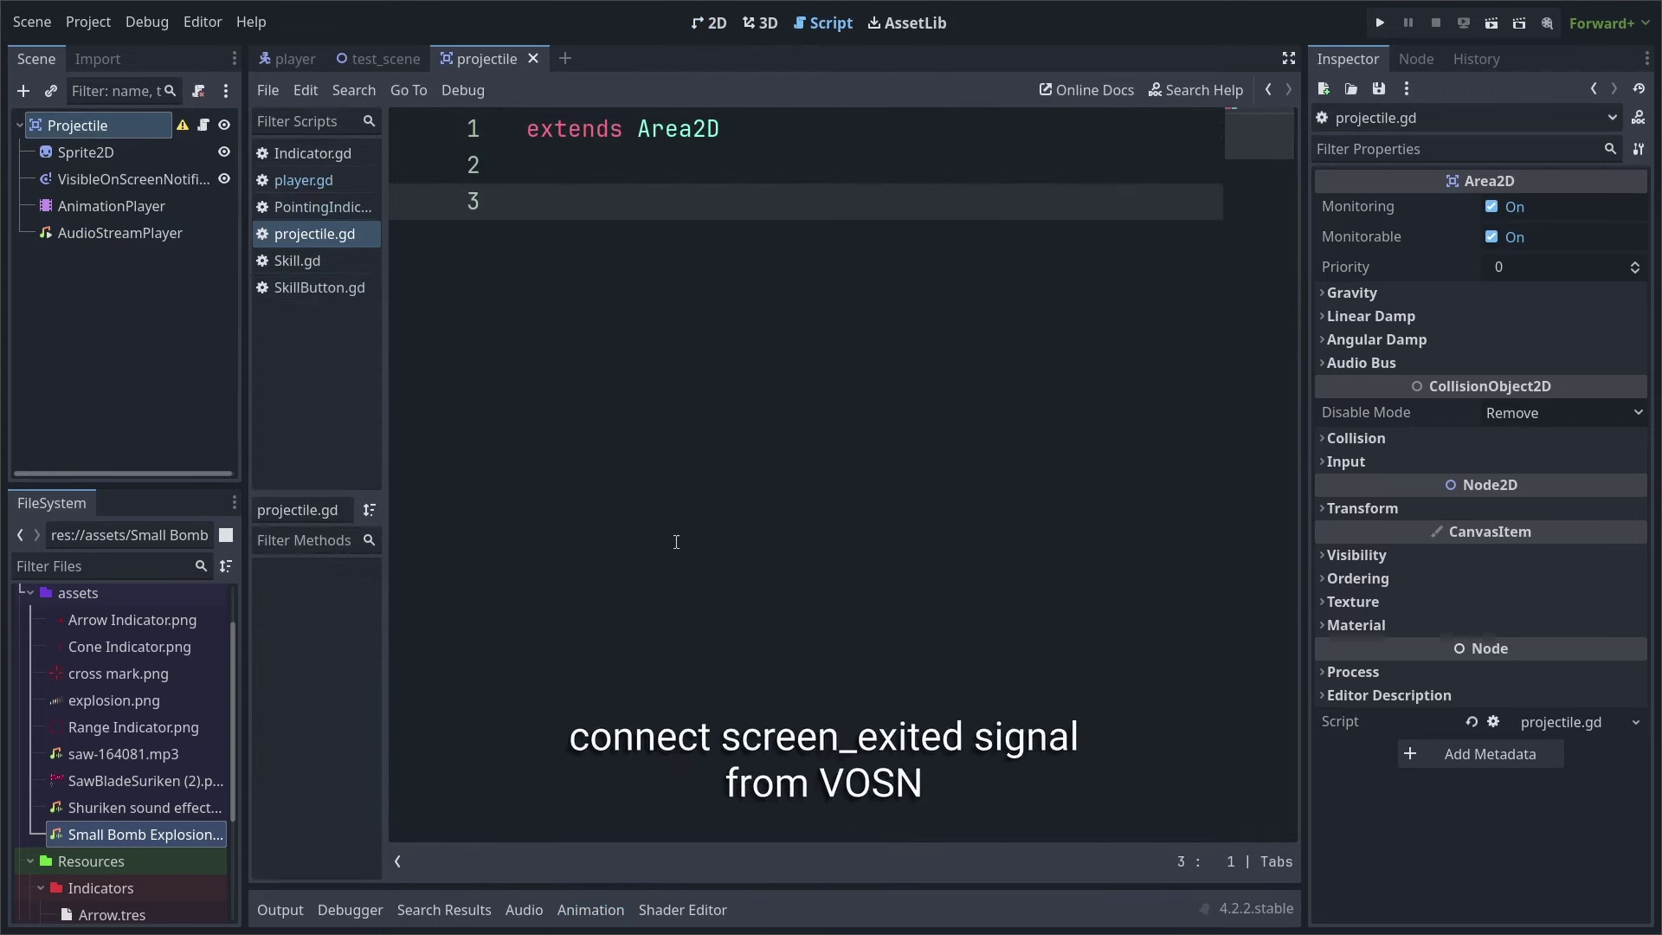
{"action": "left_click", "coordinate": [105, 180]}
{"action": "left_click", "coordinate": [1416, 58]}
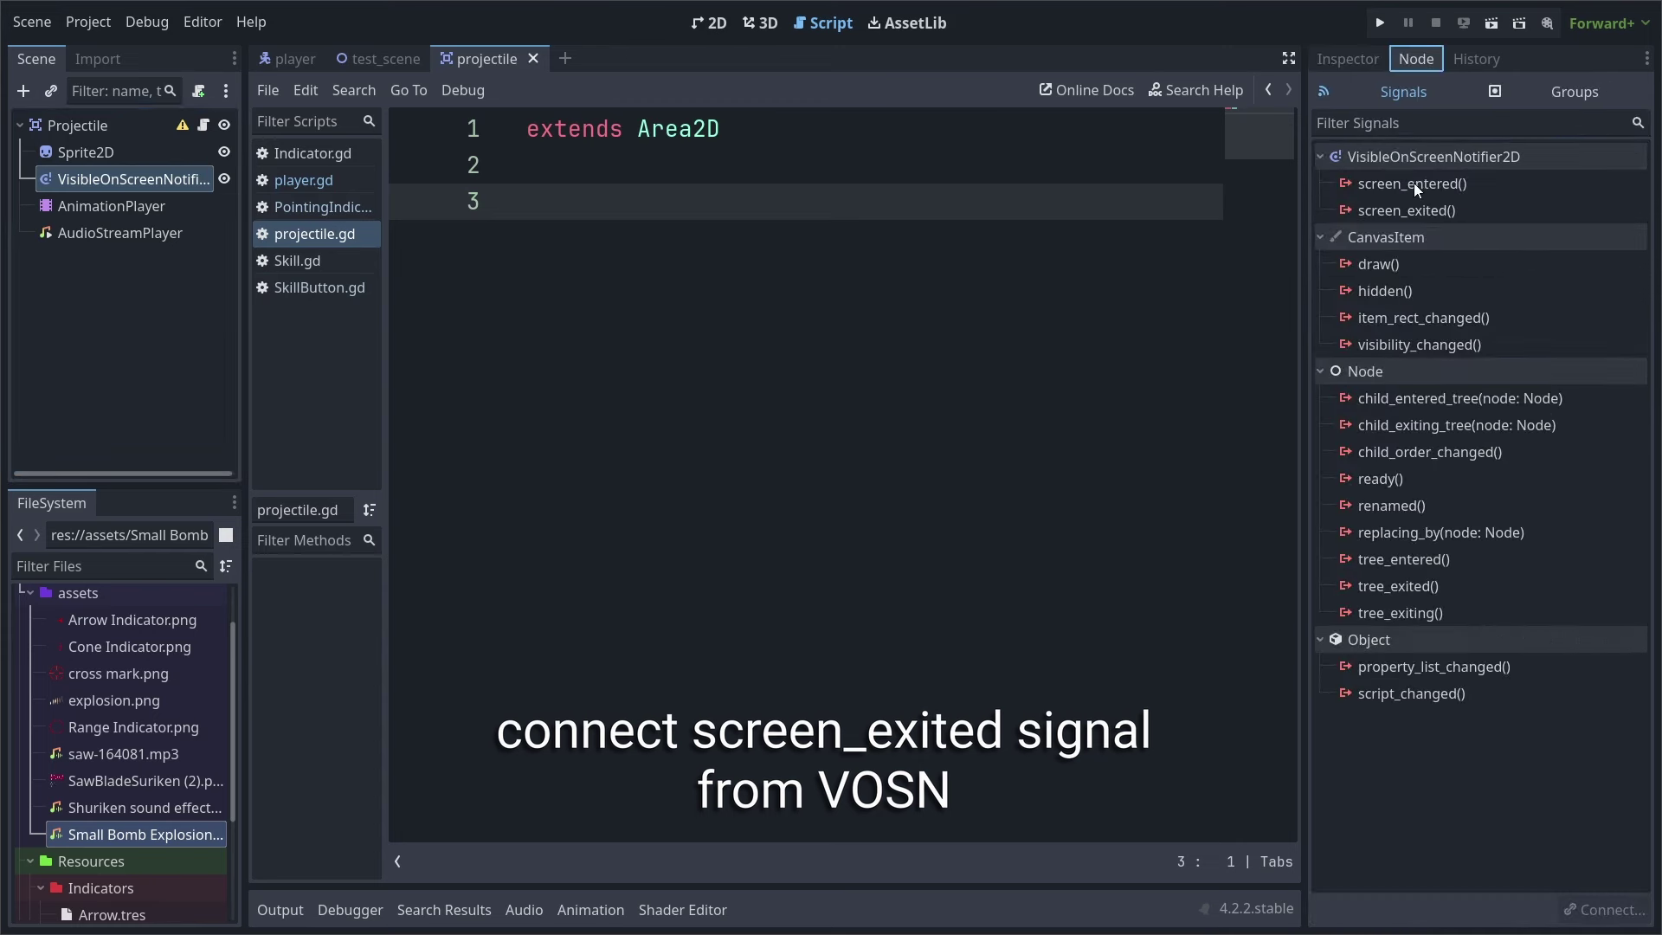
{"action": "double_click", "coordinate": [1419, 211]}
{"action": "key", "text": "Delete"}
{"action": "key", "text": "Delete"}
{"action": "key", "text": "Delete"}
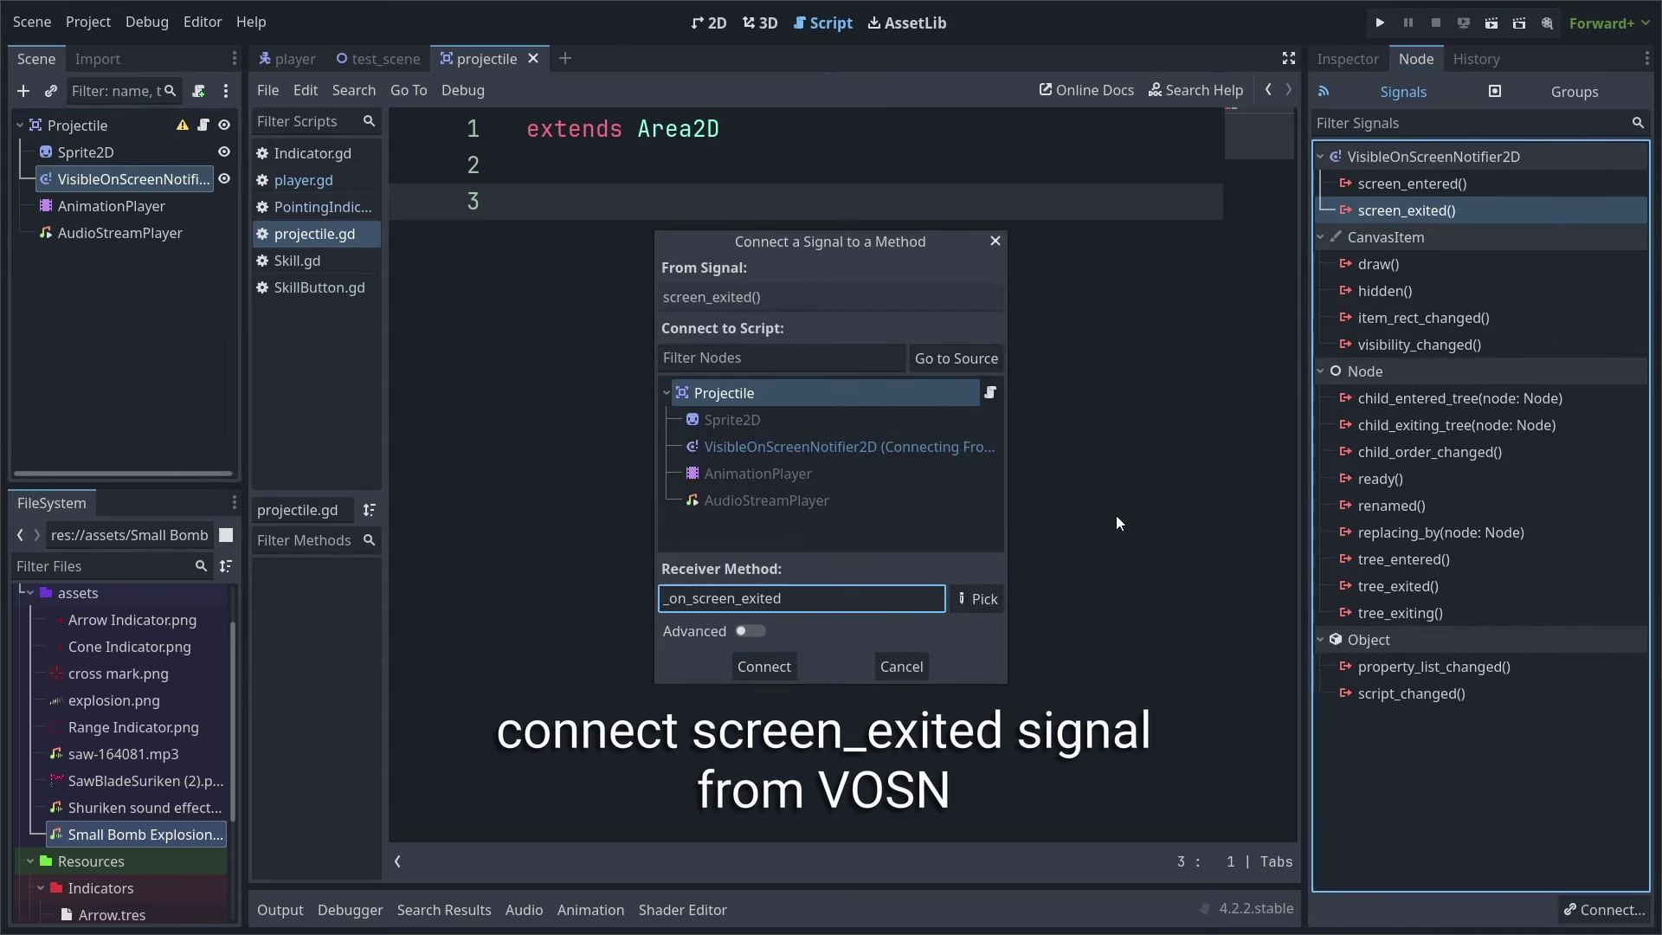
{"action": "key", "text": "Return"}
Connect Projectile's body_entered signal to an _on_body_entered handler.
{"action": "left_click", "coordinate": [102, 126]}
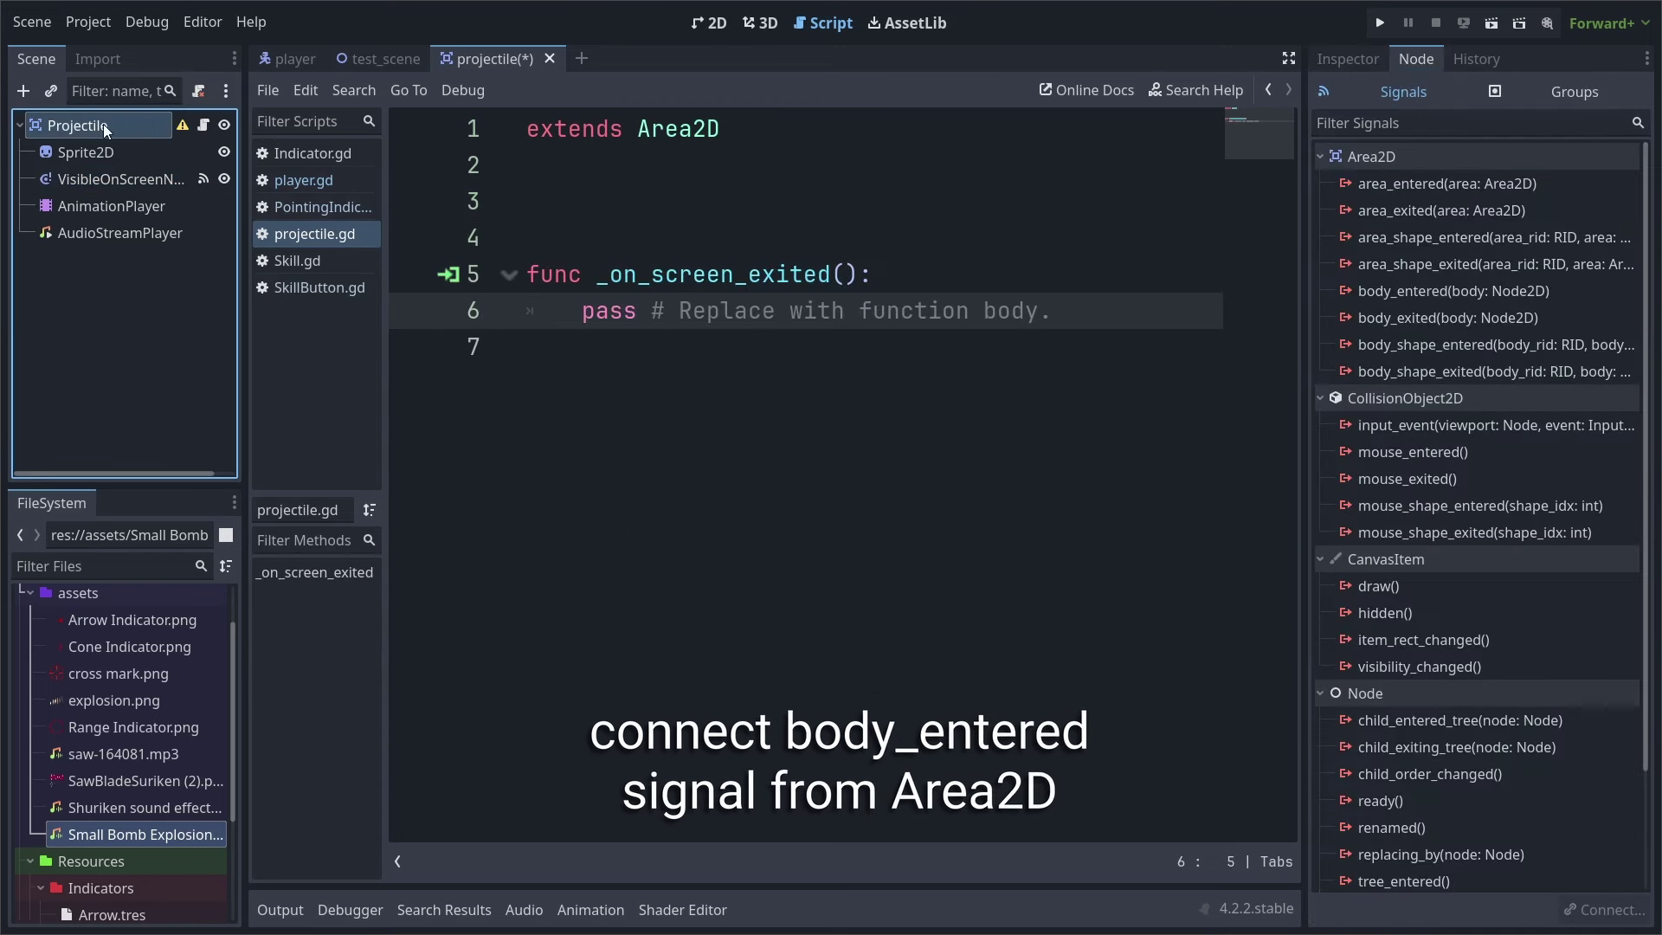
{"action": "double_click", "coordinate": [1404, 290]}
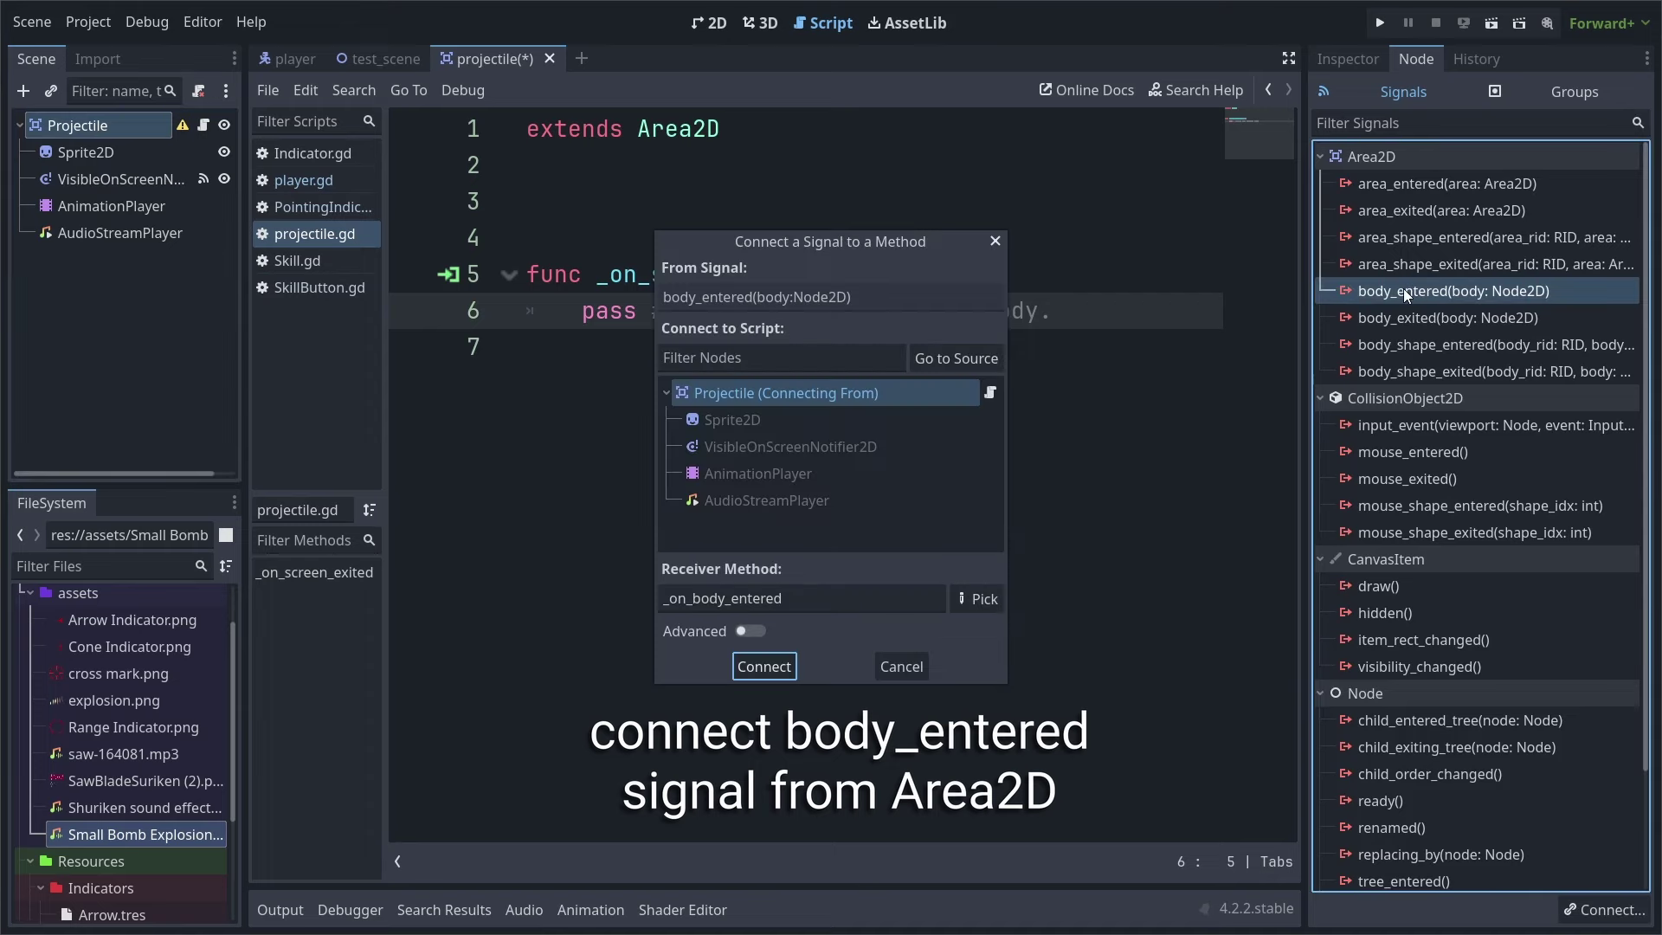
{"action": "left_click", "coordinate": [758, 664]}
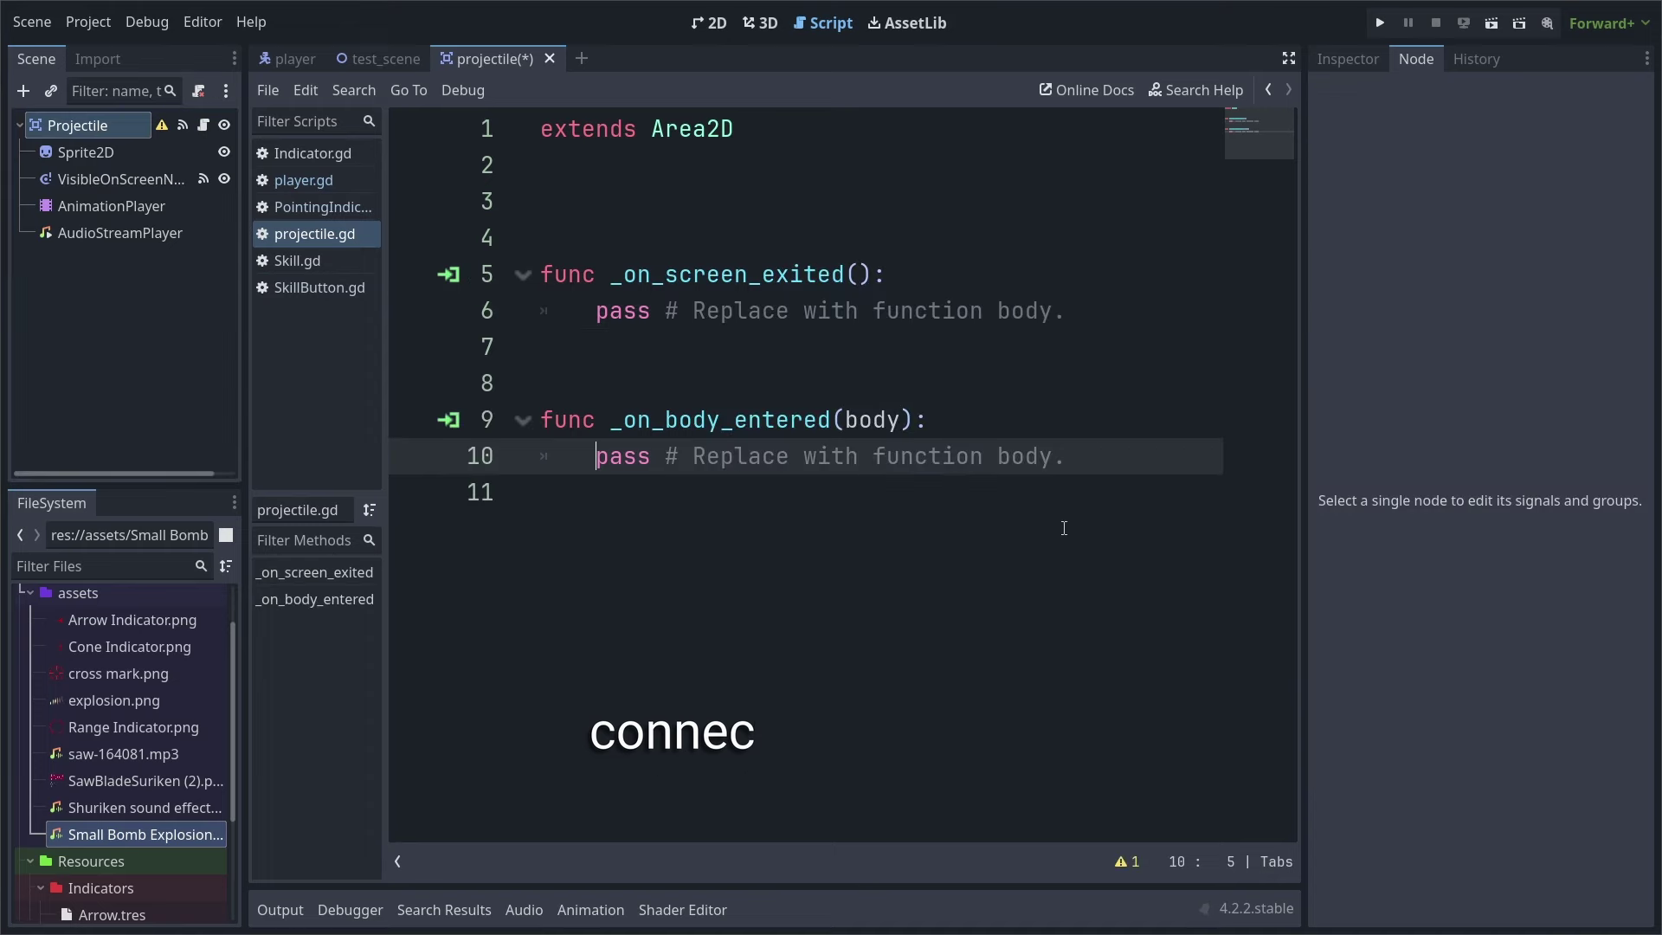
Add an onready AnimationPlayer reference and make the screen-exit handler call queue_free(), then save.
{"action": "left_click_drag", "start_coordinate": [111, 206], "coordinate": [839, 201]}
{"action": "left_click", "coordinate": [596, 909]}
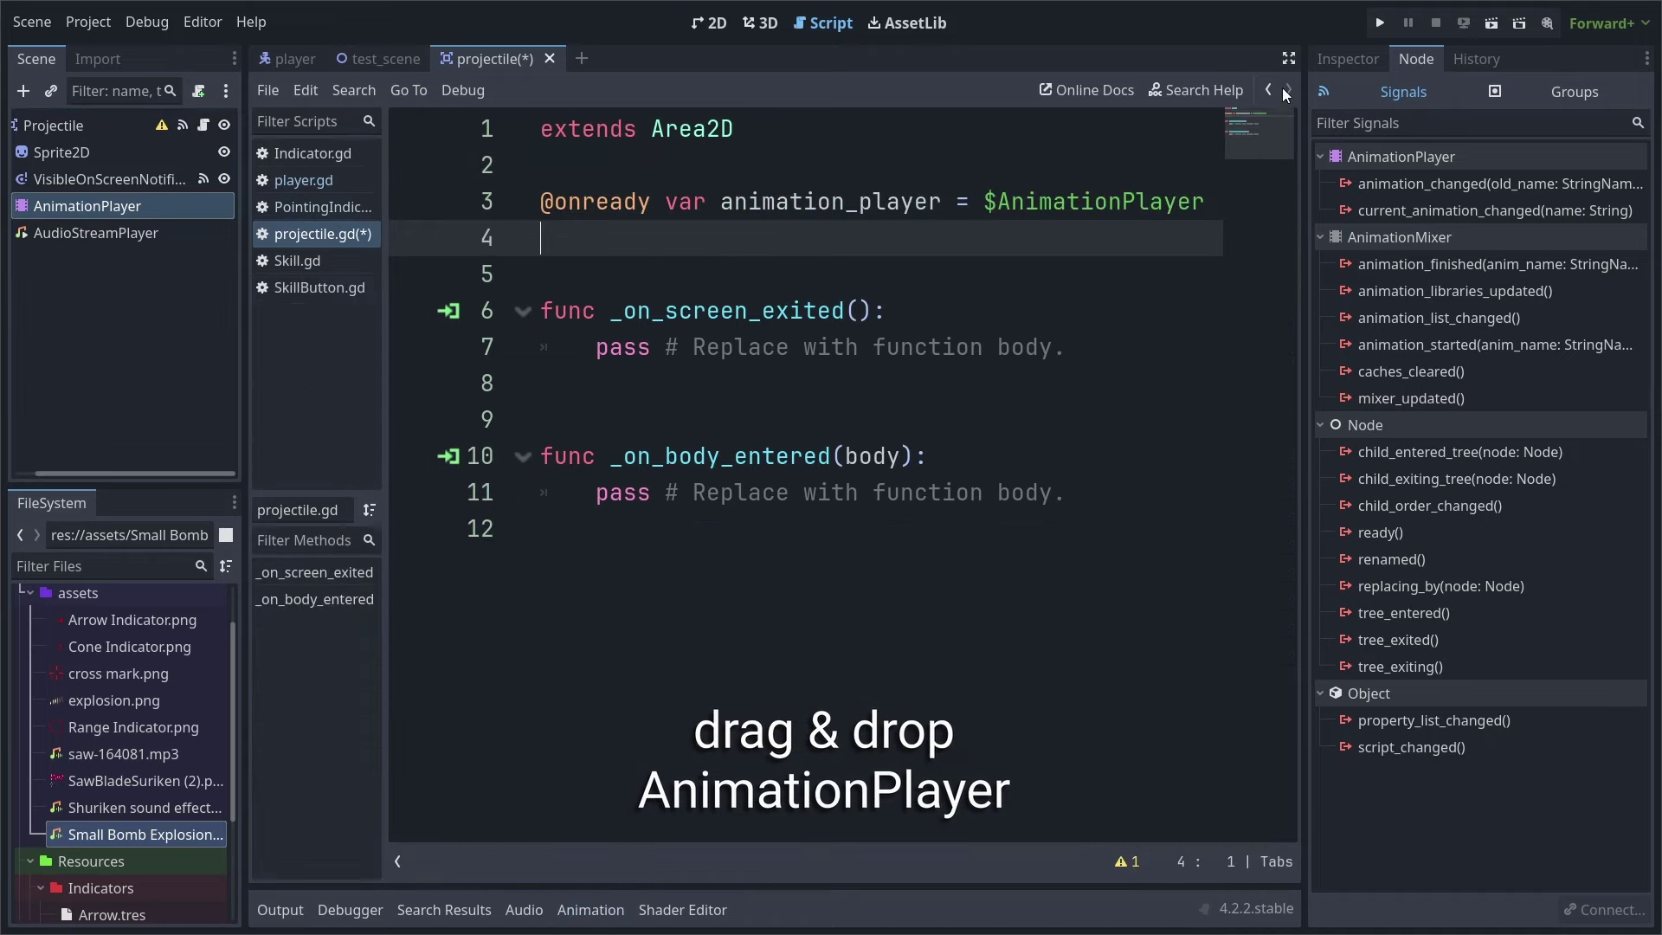
{"action": "left_click", "coordinate": [1290, 58]}
{"action": "left_click", "coordinate": [845, 347]}
{"action": "key", "text": "shift+Home"}
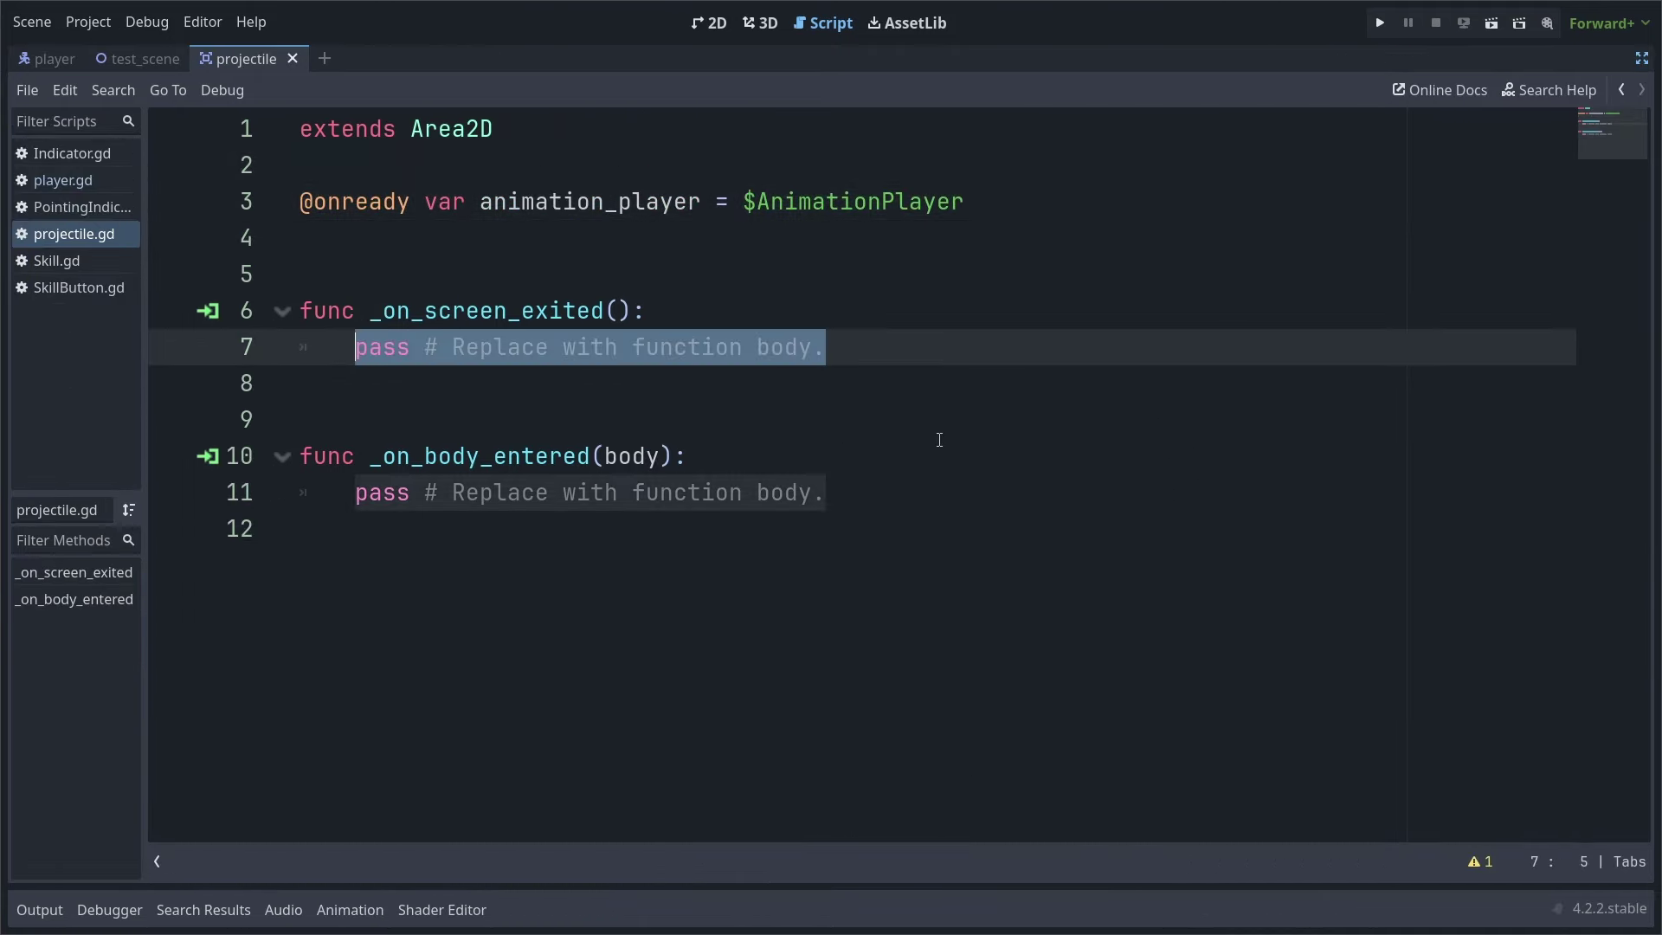
{"action": "type", "text": "queue_free()"}
{"action": "key", "text": "ctrl+s"}
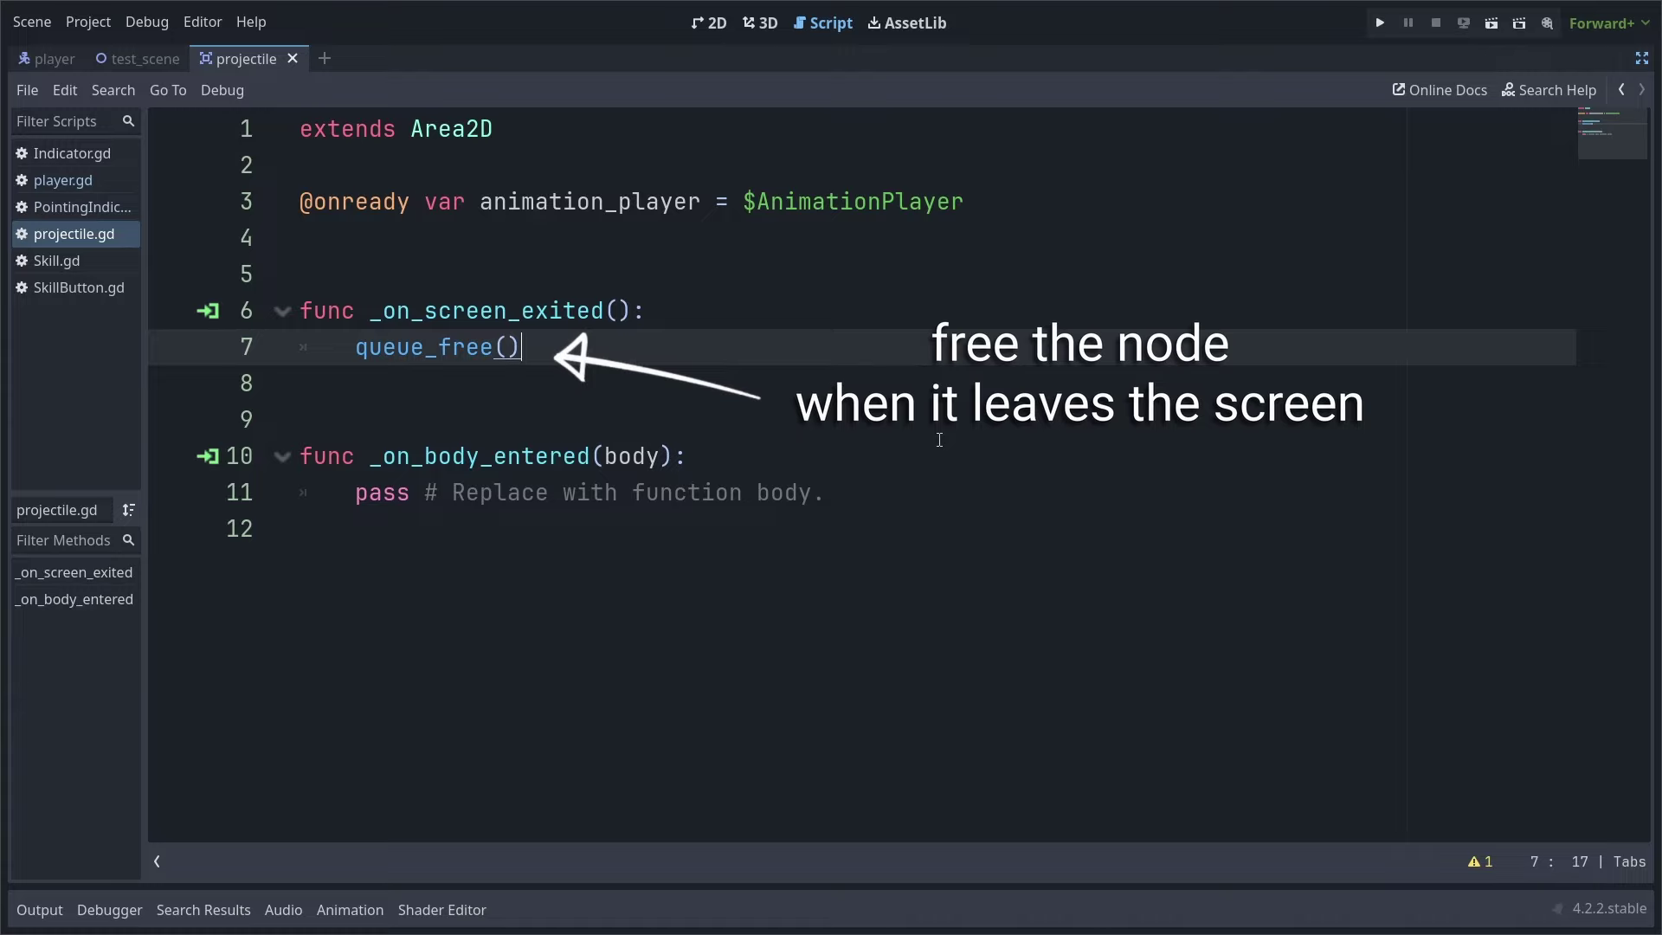
Add direction/speed variables, a _physics_process that moves and rotates, and play(animation_name).
{"action": "left_click", "coordinate": [914, 492]}
{"action": "key", "text": "shift+Home"}
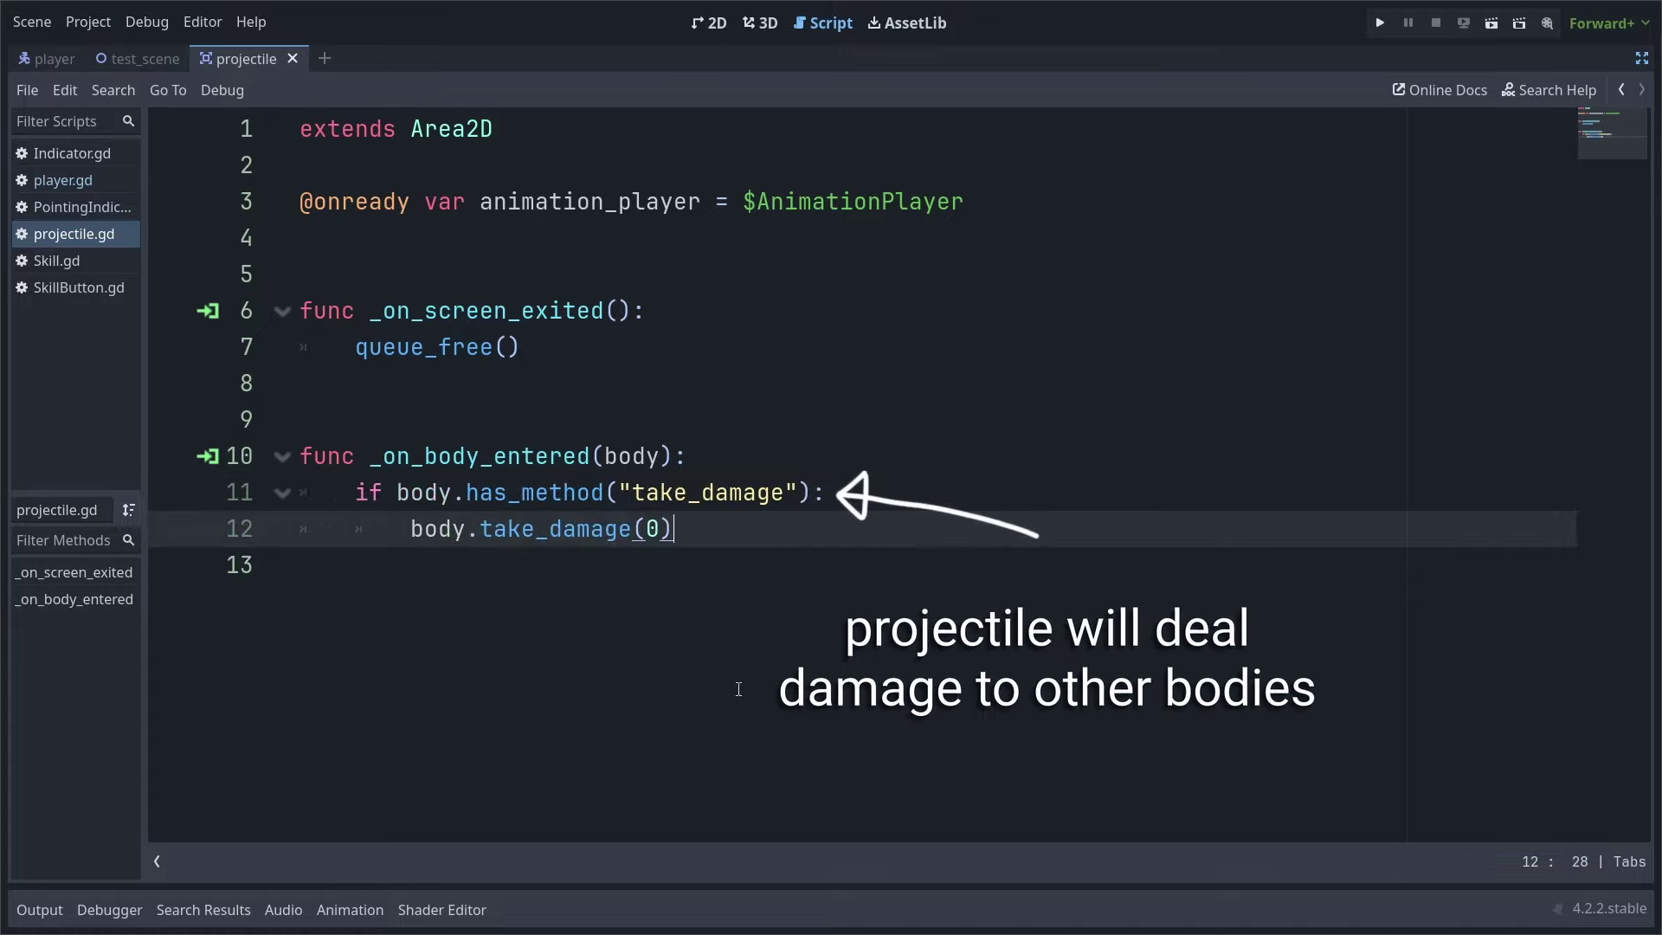
{"action": "key", "text": "Up"}
{"action": "key", "text": "Up"}
{"action": "key", "text": "Up"}
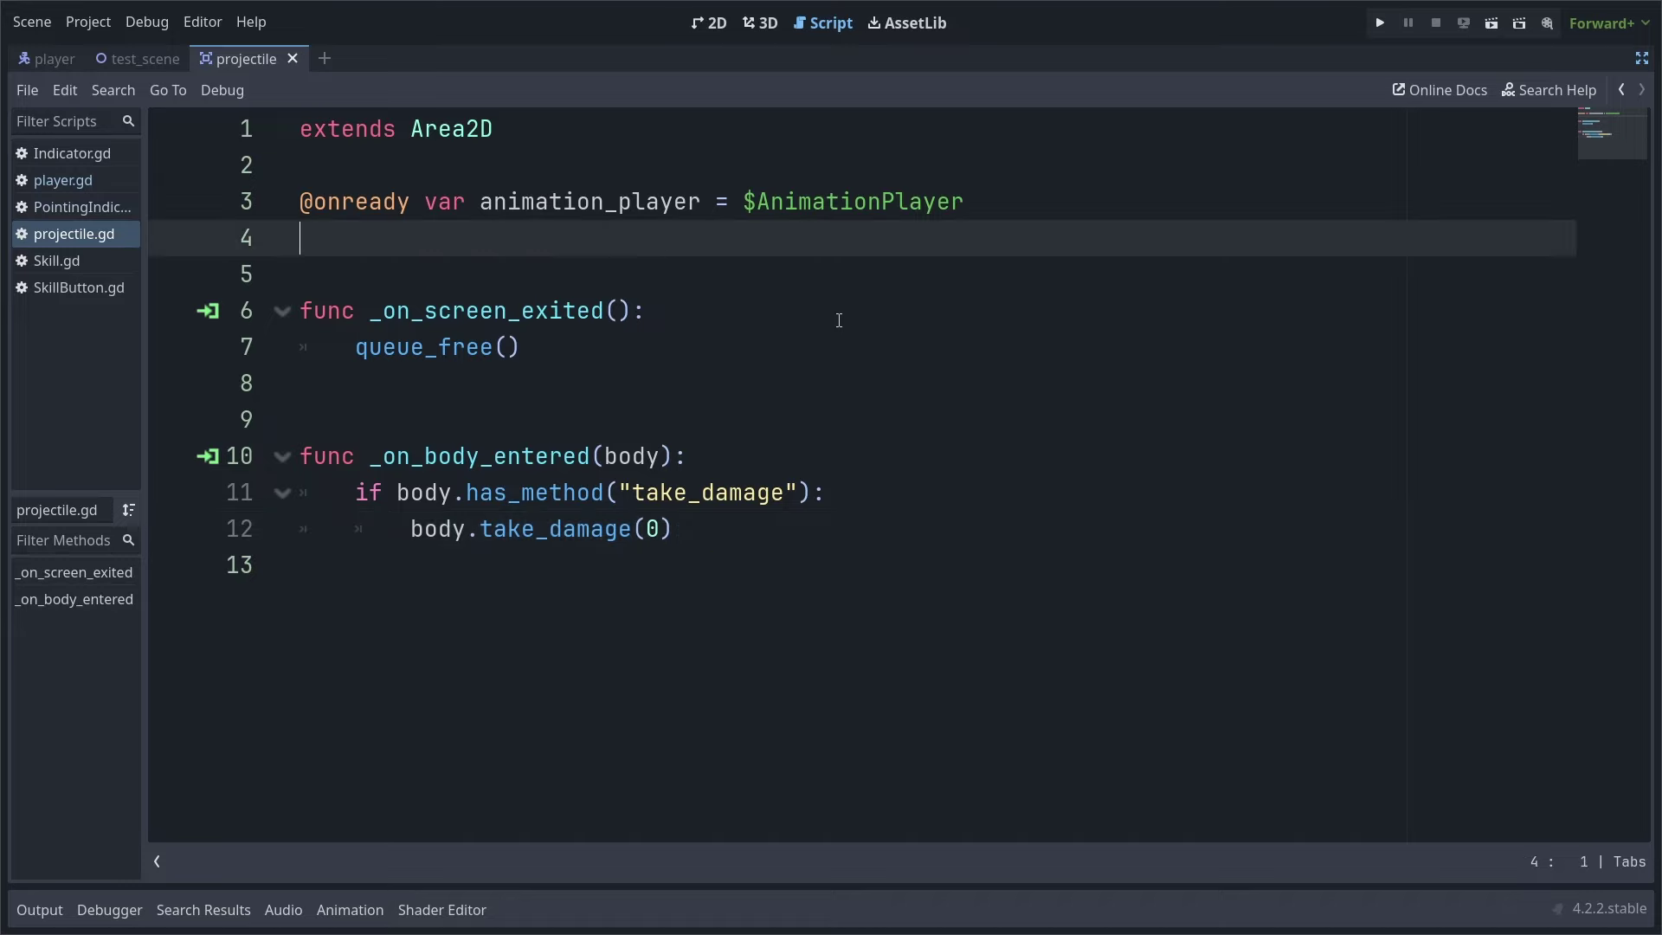
{"action": "key", "text": "Return"}
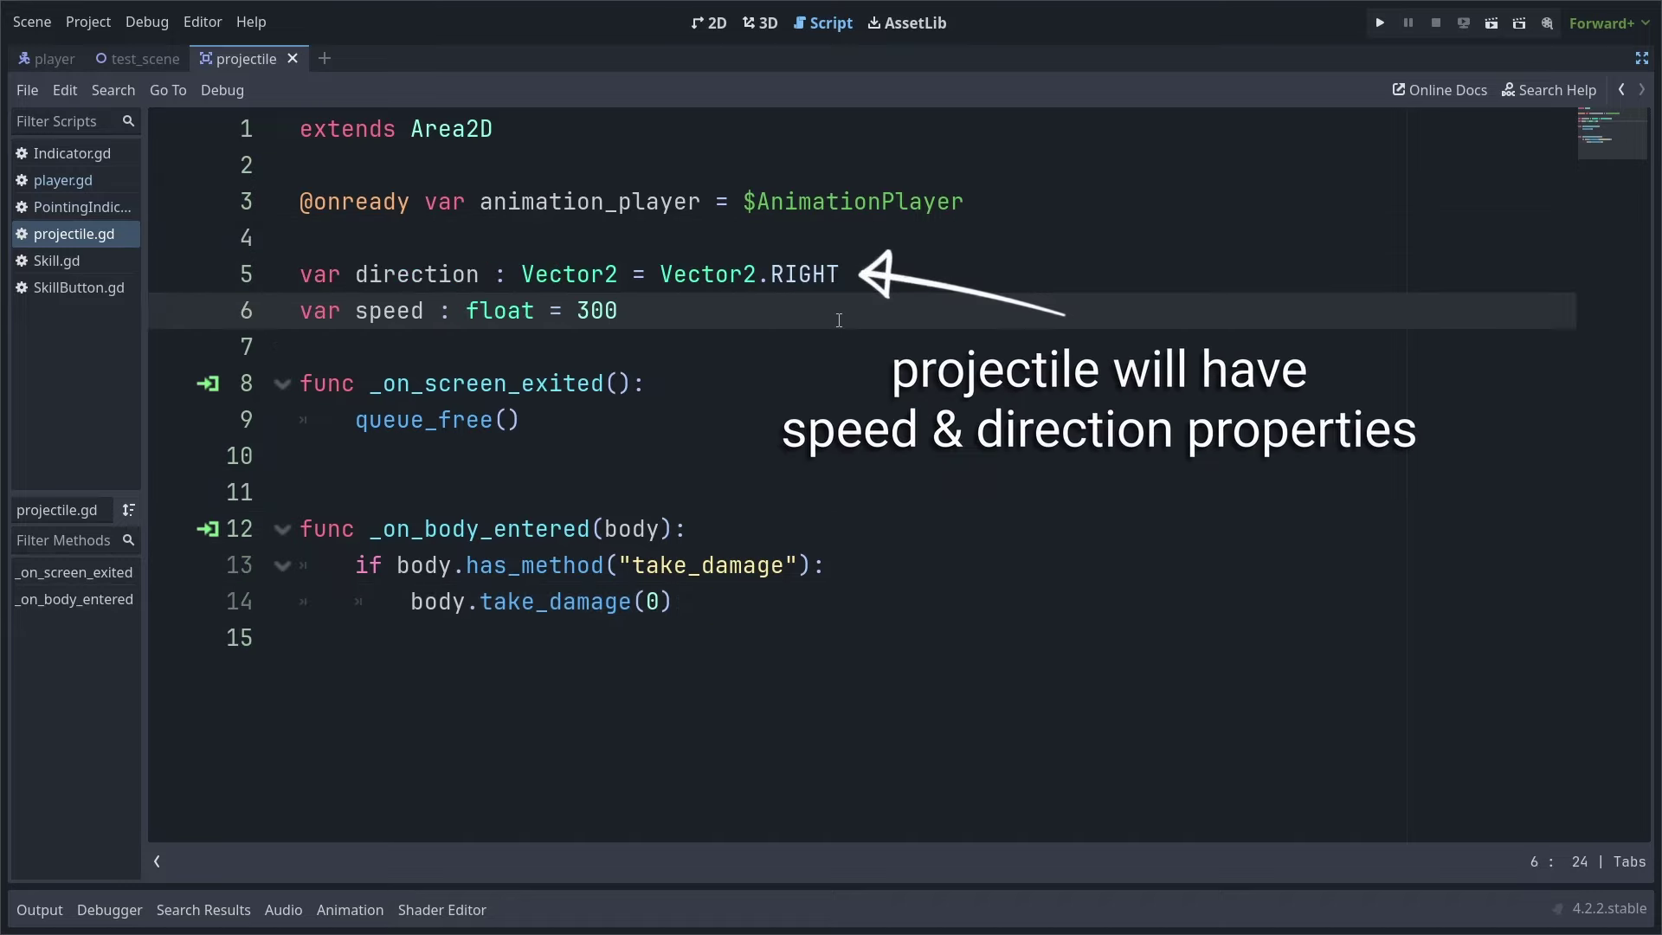
{"action": "key", "text": "Return"}
{"action": "key", "text": "Return"}
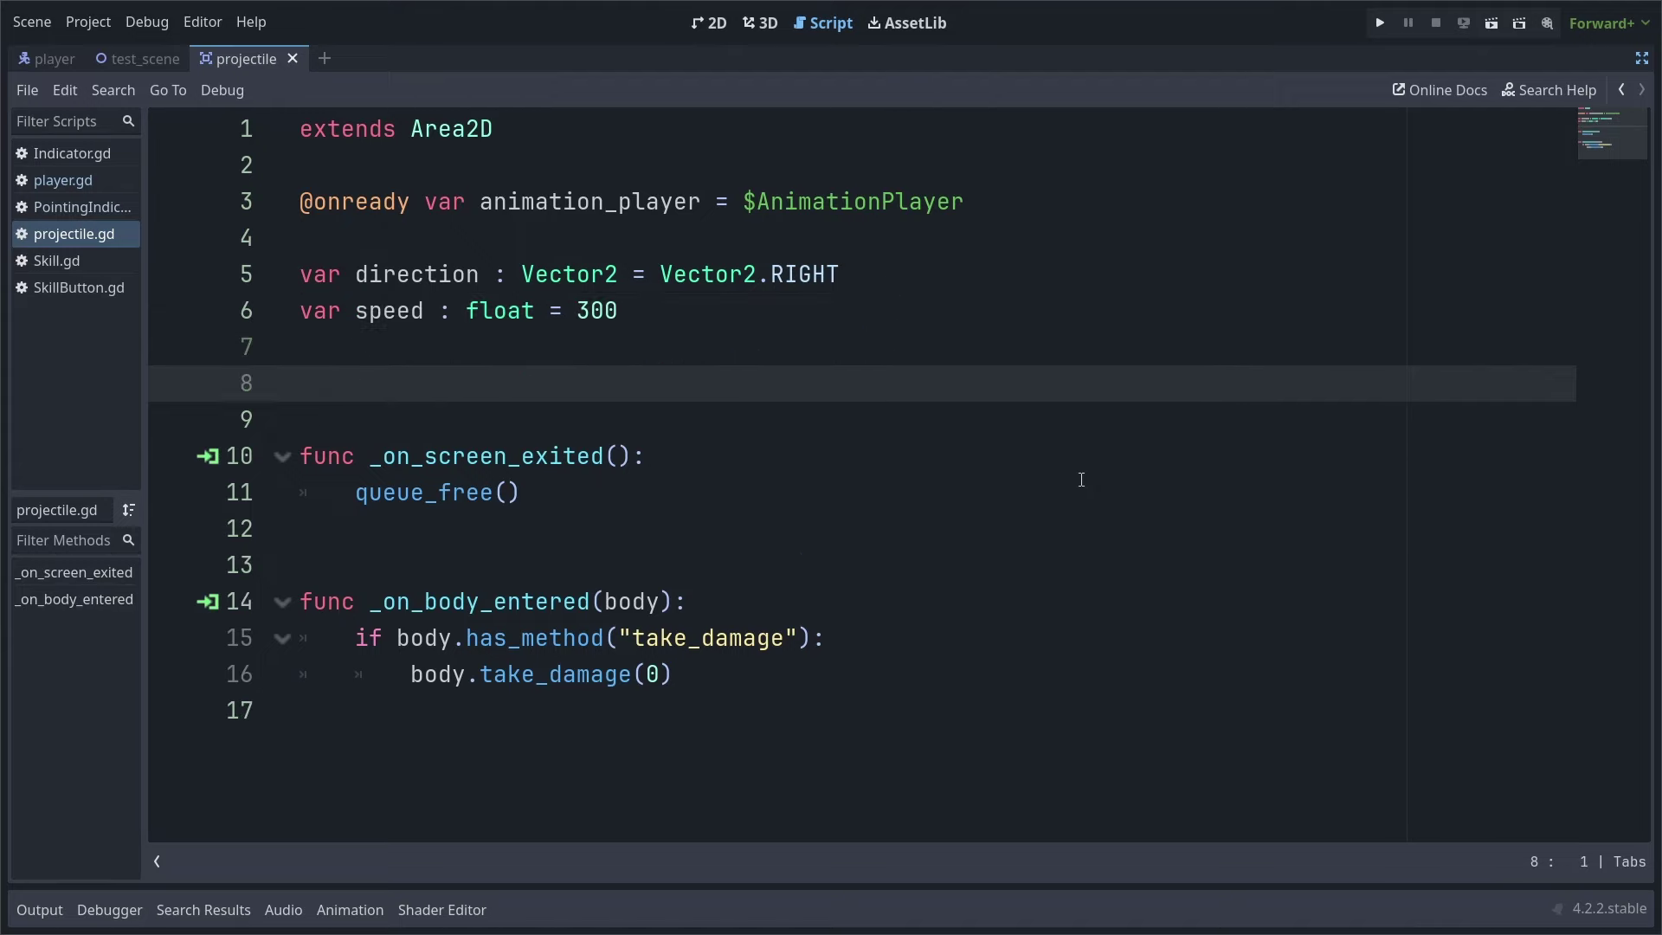
{"action": "type", "text": "func _physics_process(delta): position += direction * speed * delta rotation = direction.angle()"}
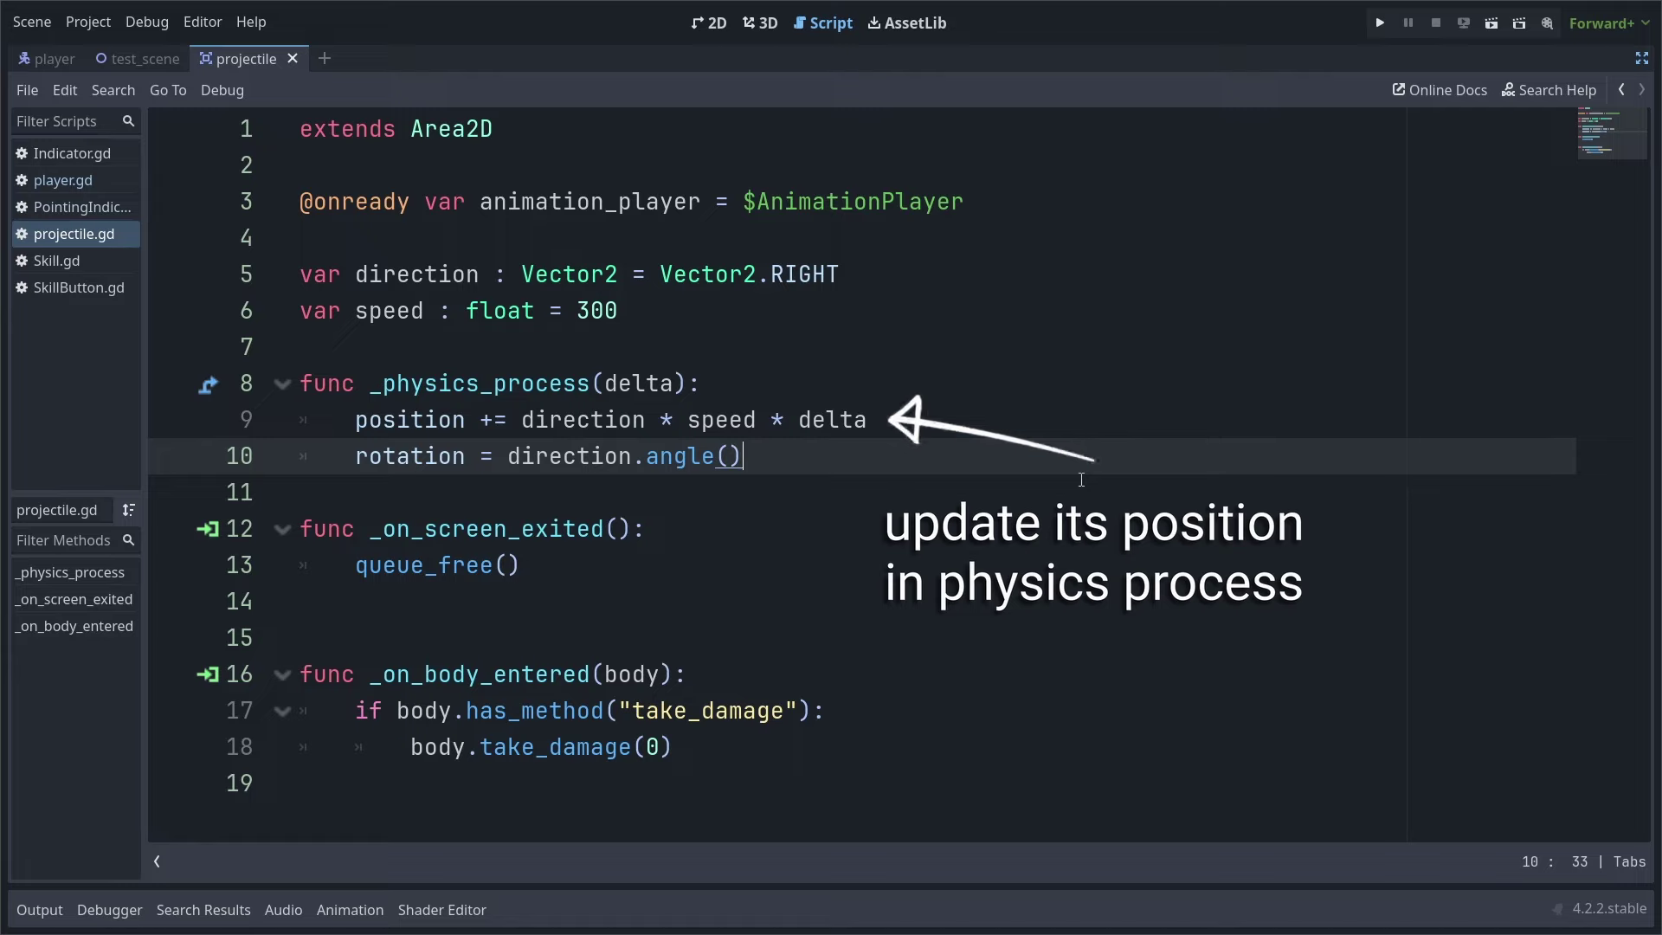
{"action": "key", "text": "Return"}
{"action": "key", "text": "Return"}
{"action": "key", "text": "Return"}
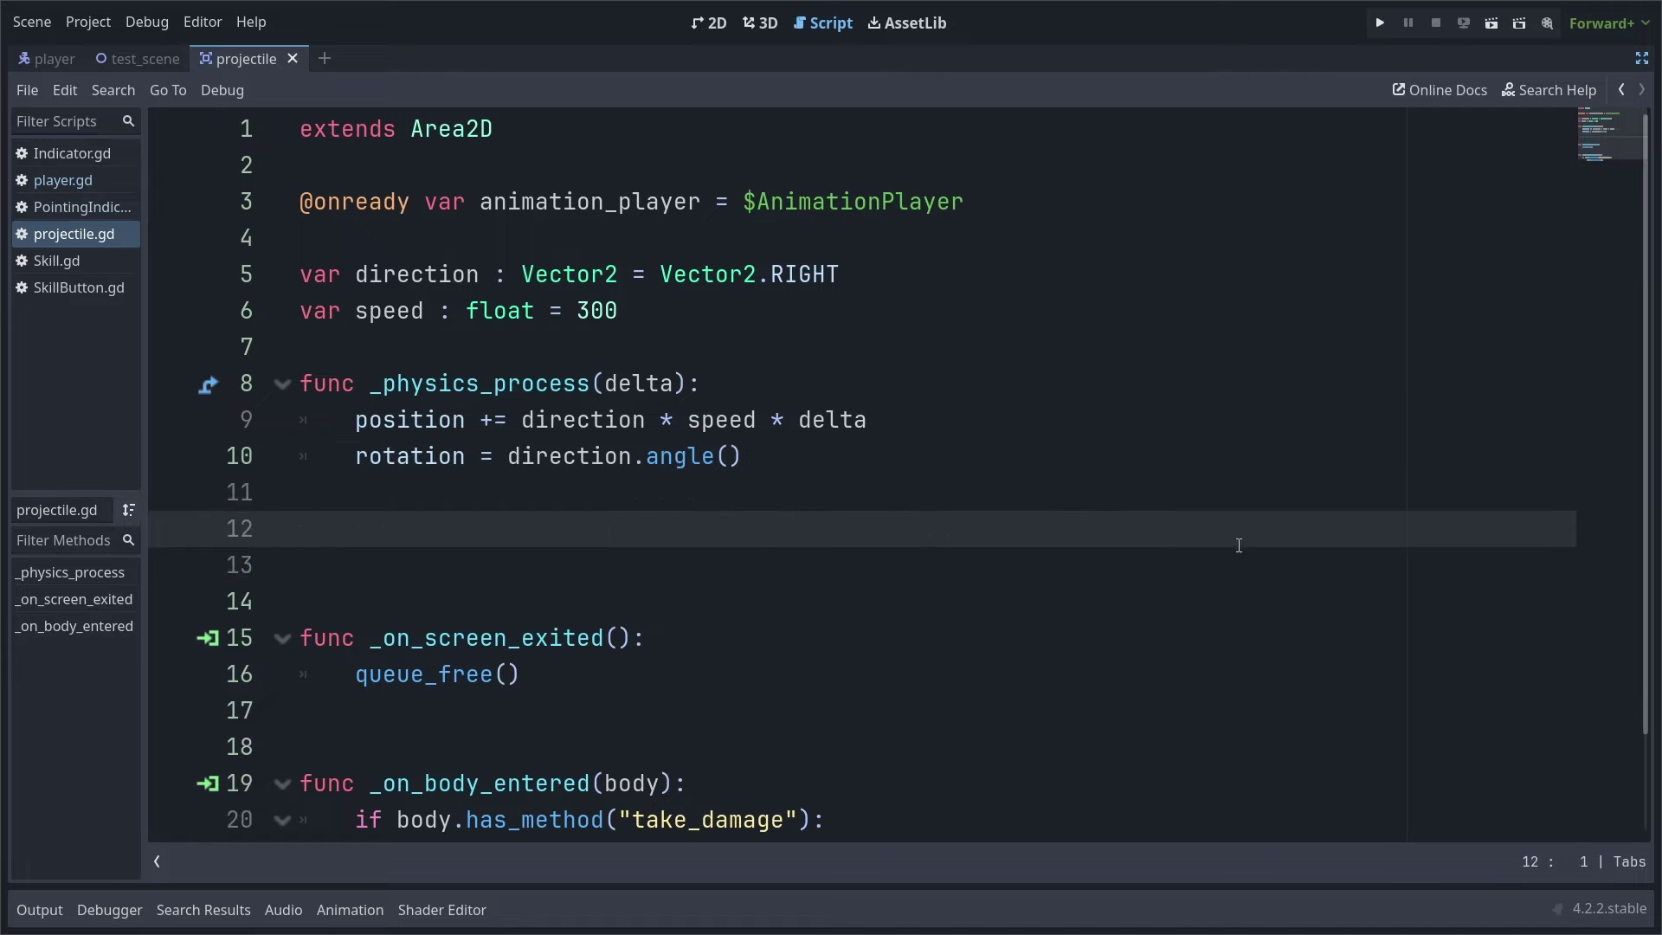
{"action": "type", "text": "func play(animation_name): animation_player.play(animation_name)"}
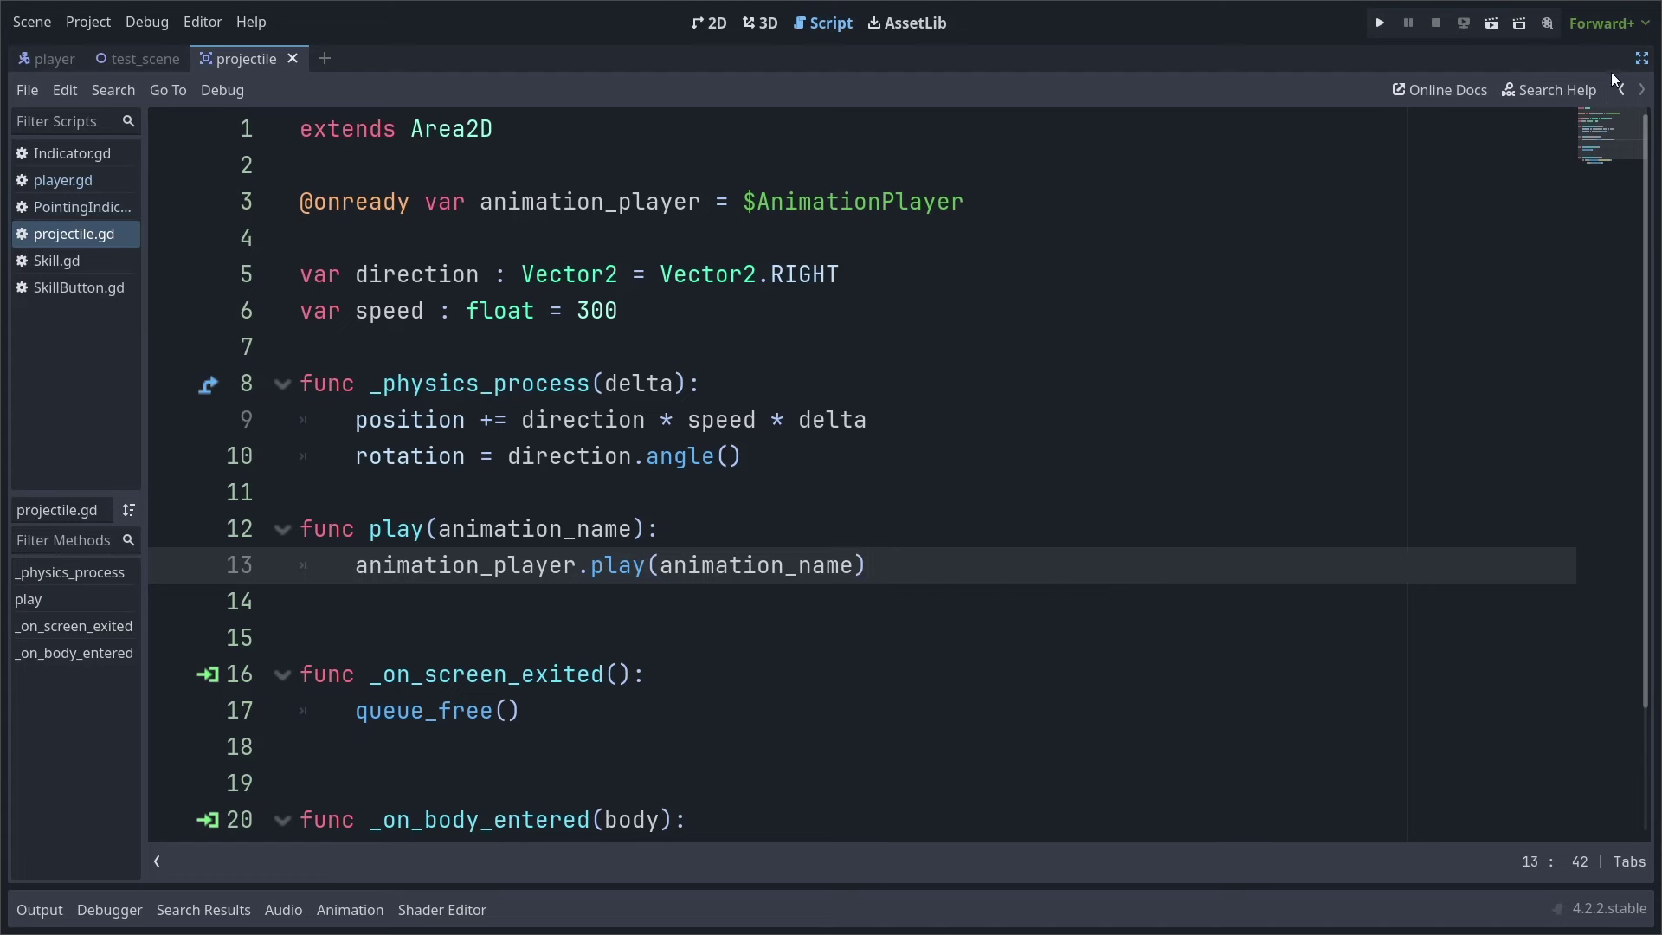
Create a new script SingleShot.gd inheriting Skill in the res://scenes folder.
{"action": "left_click", "coordinate": [1642, 58]}
{"action": "left_click", "coordinate": [260, 90]}
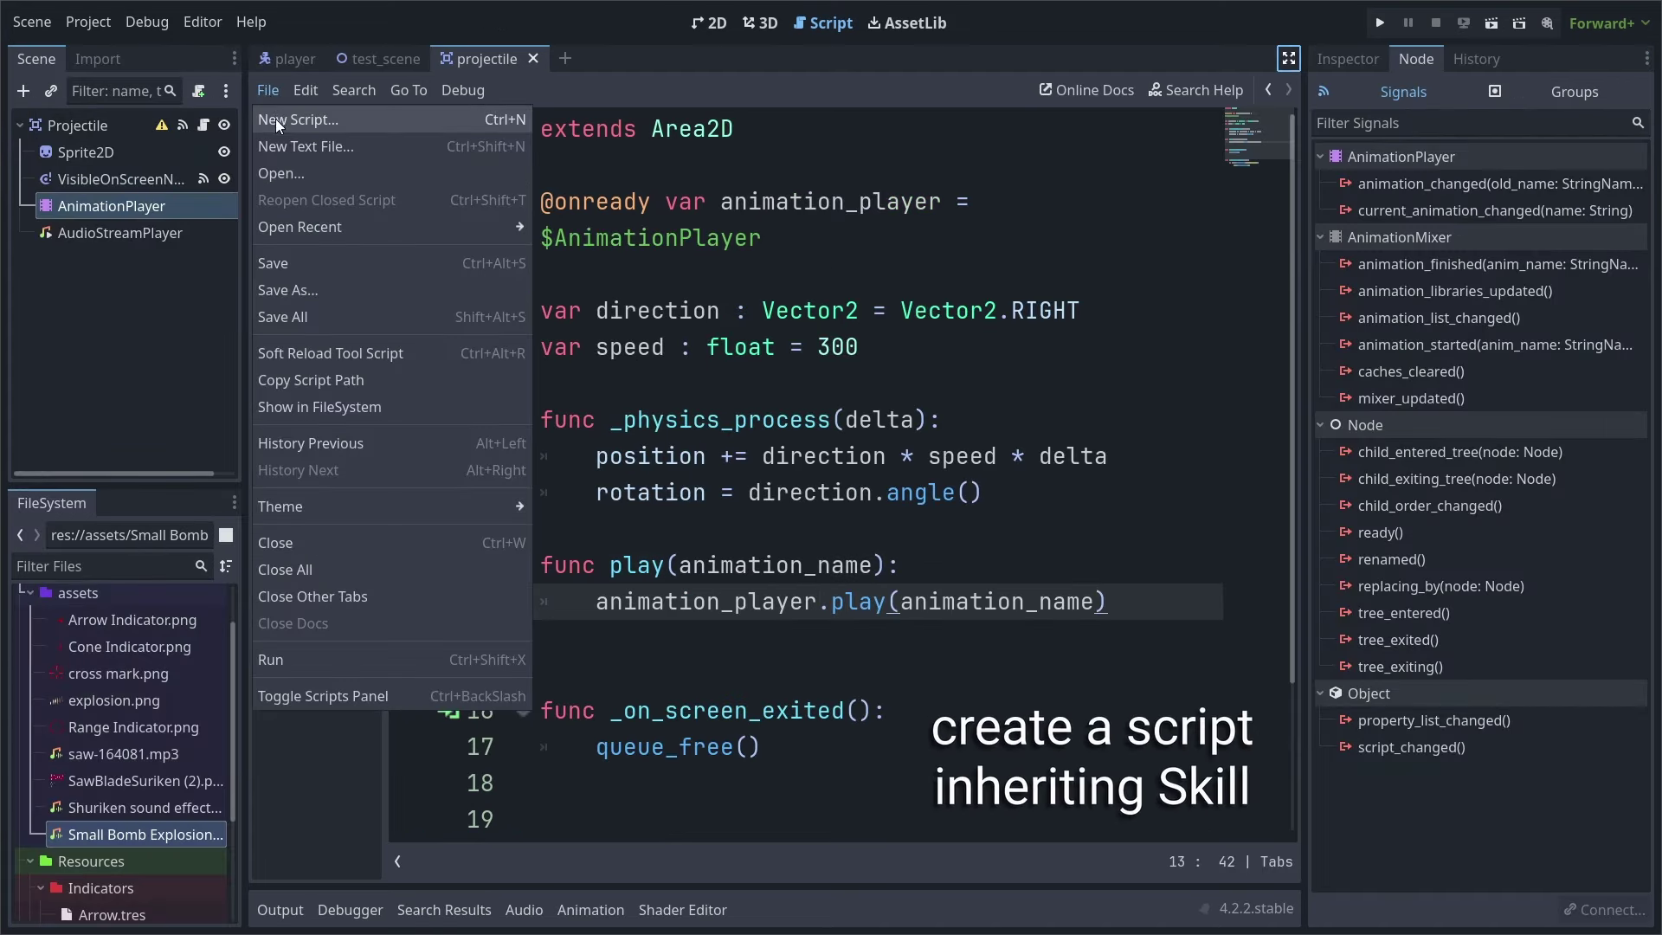
{"action": "left_click", "coordinate": [275, 118]}
{"action": "left_click", "coordinate": [993, 355]}
{"action": "type", "text": "skill"}
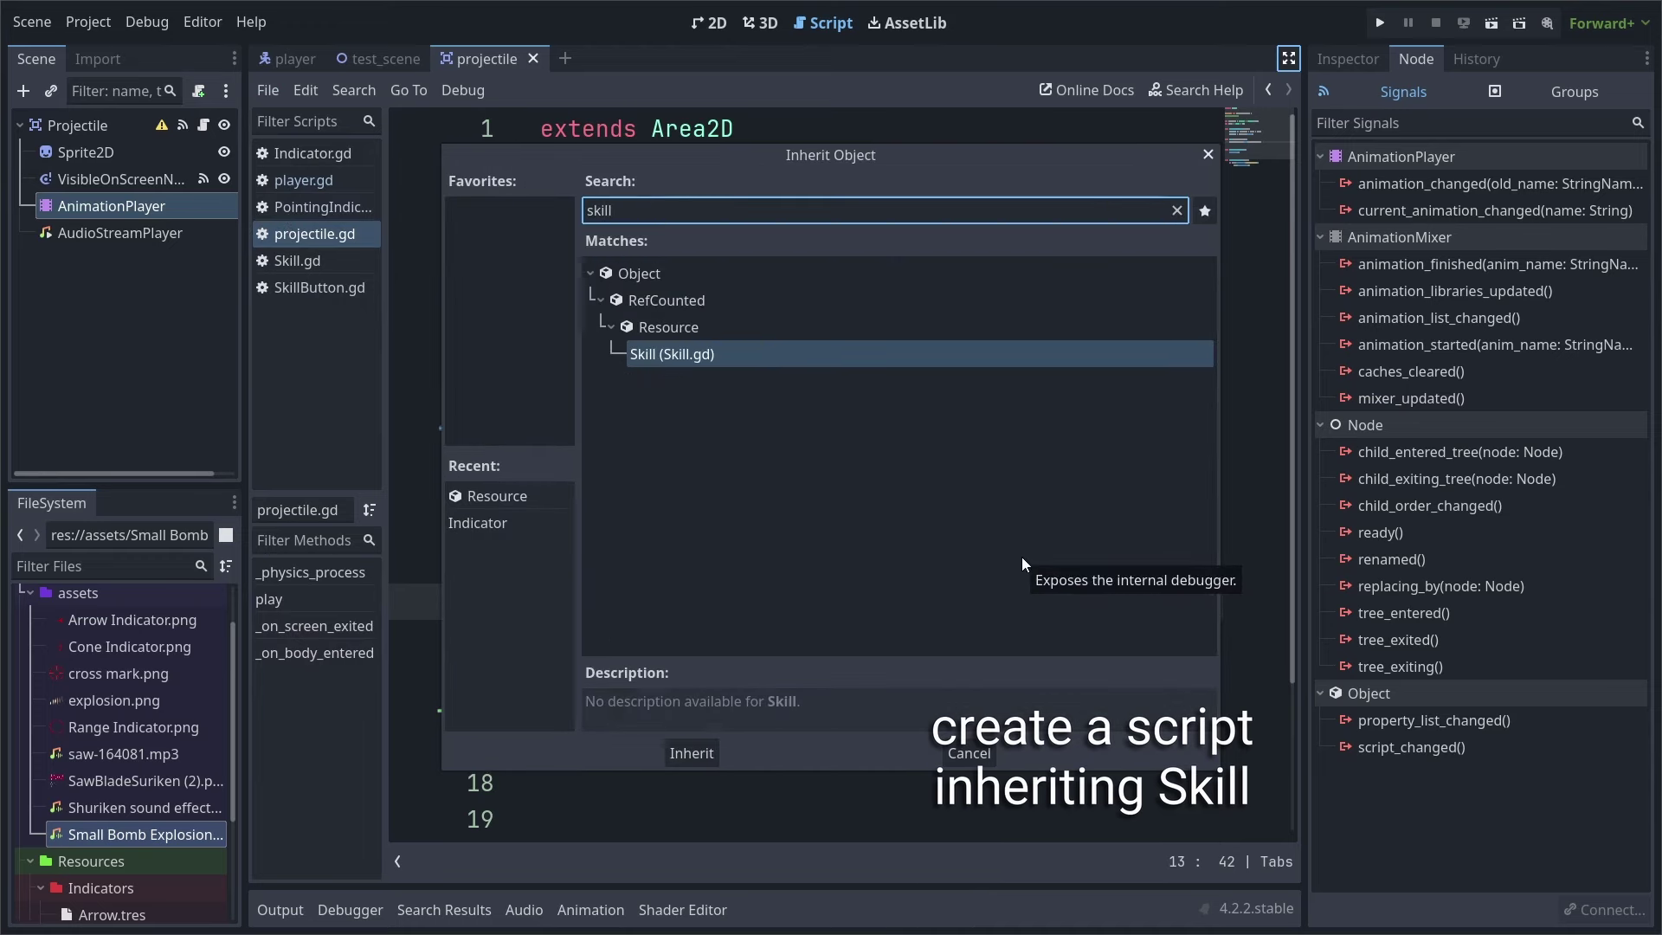
{"action": "left_click", "coordinate": [692, 752]}
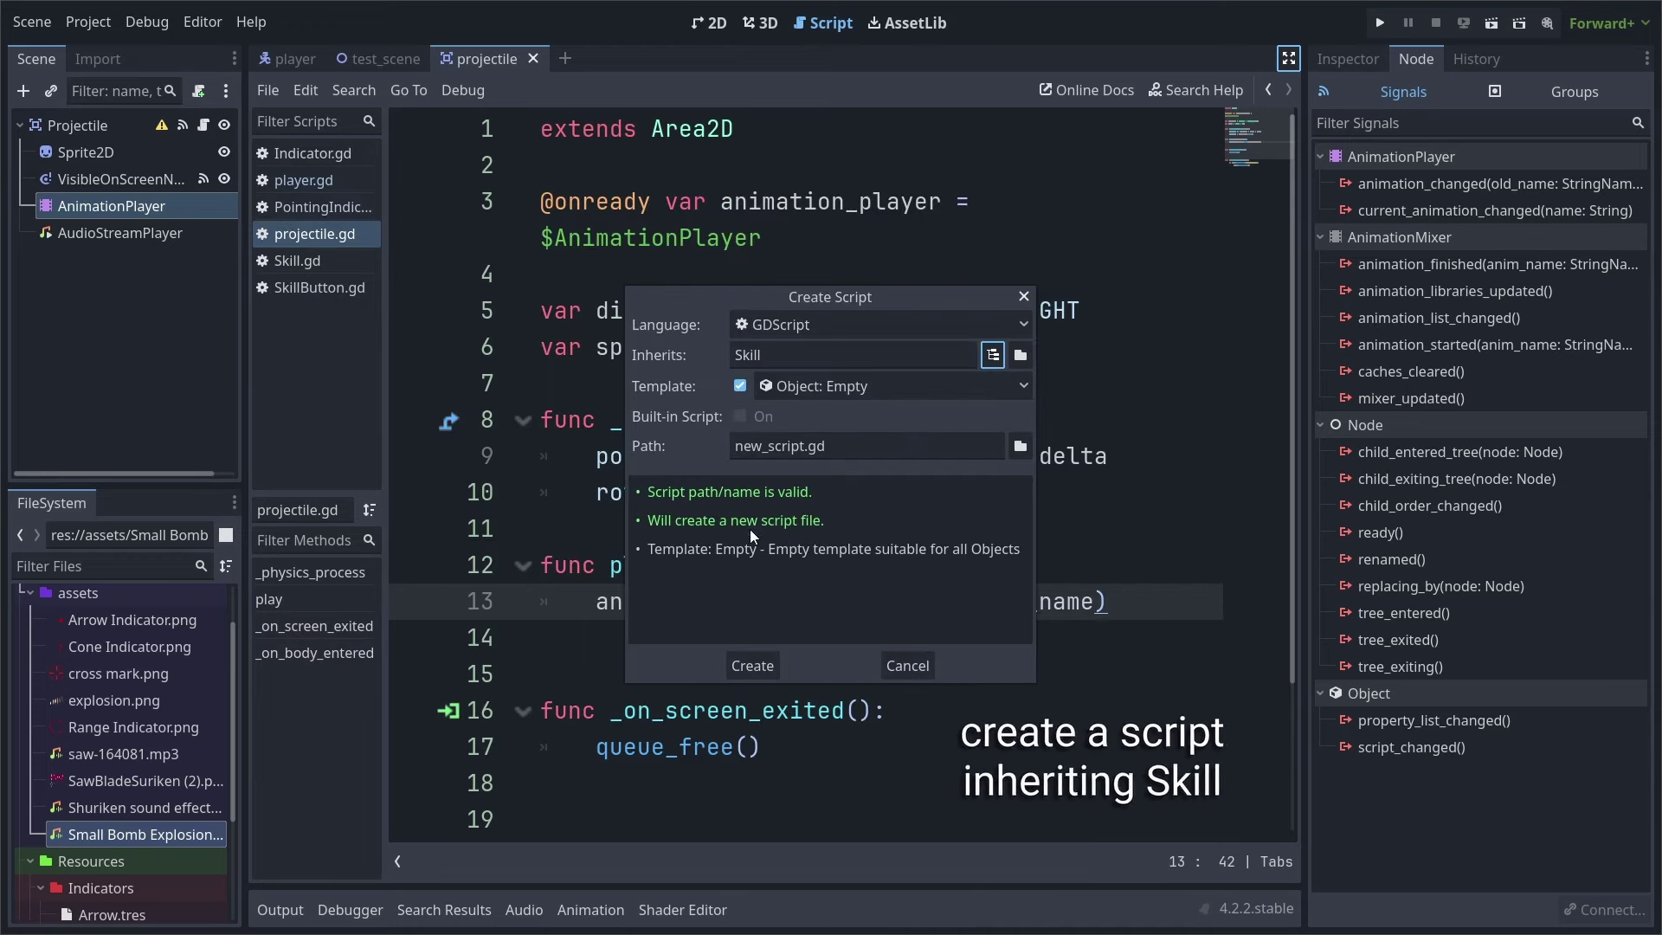
{"action": "left_click_drag", "start_coordinate": [804, 445], "coordinate": [671, 440]}
{"action": "type", "text": "SingleShot"}
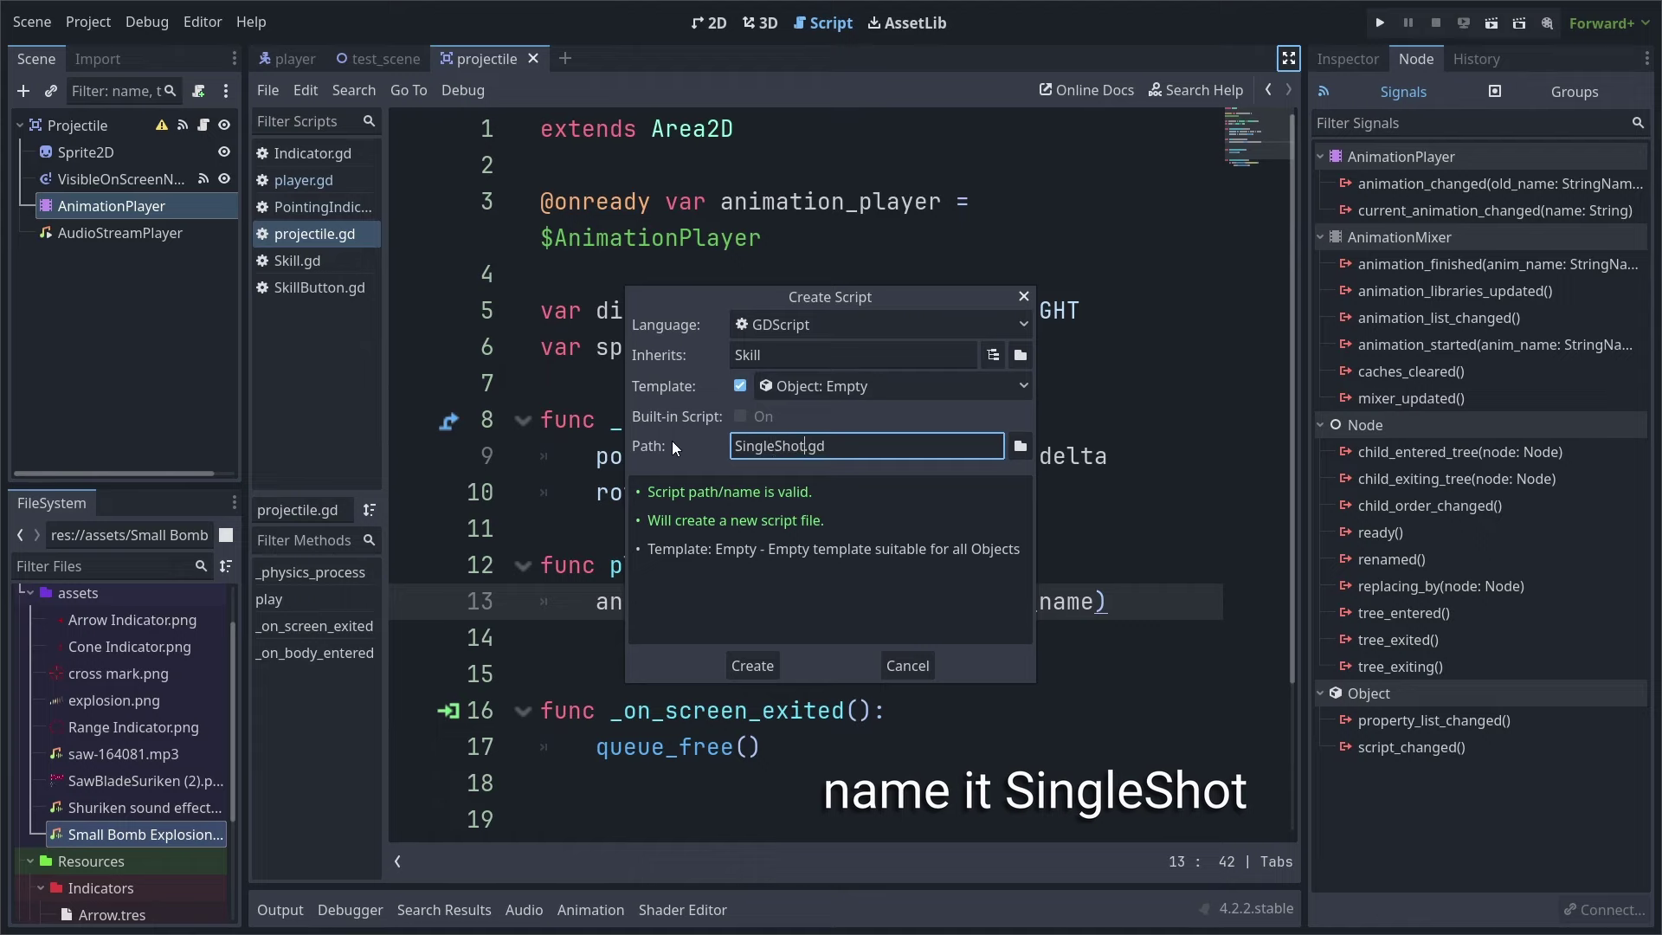
{"action": "left_click", "coordinate": [1020, 446]}
{"action": "double_click", "coordinate": [927, 288]}
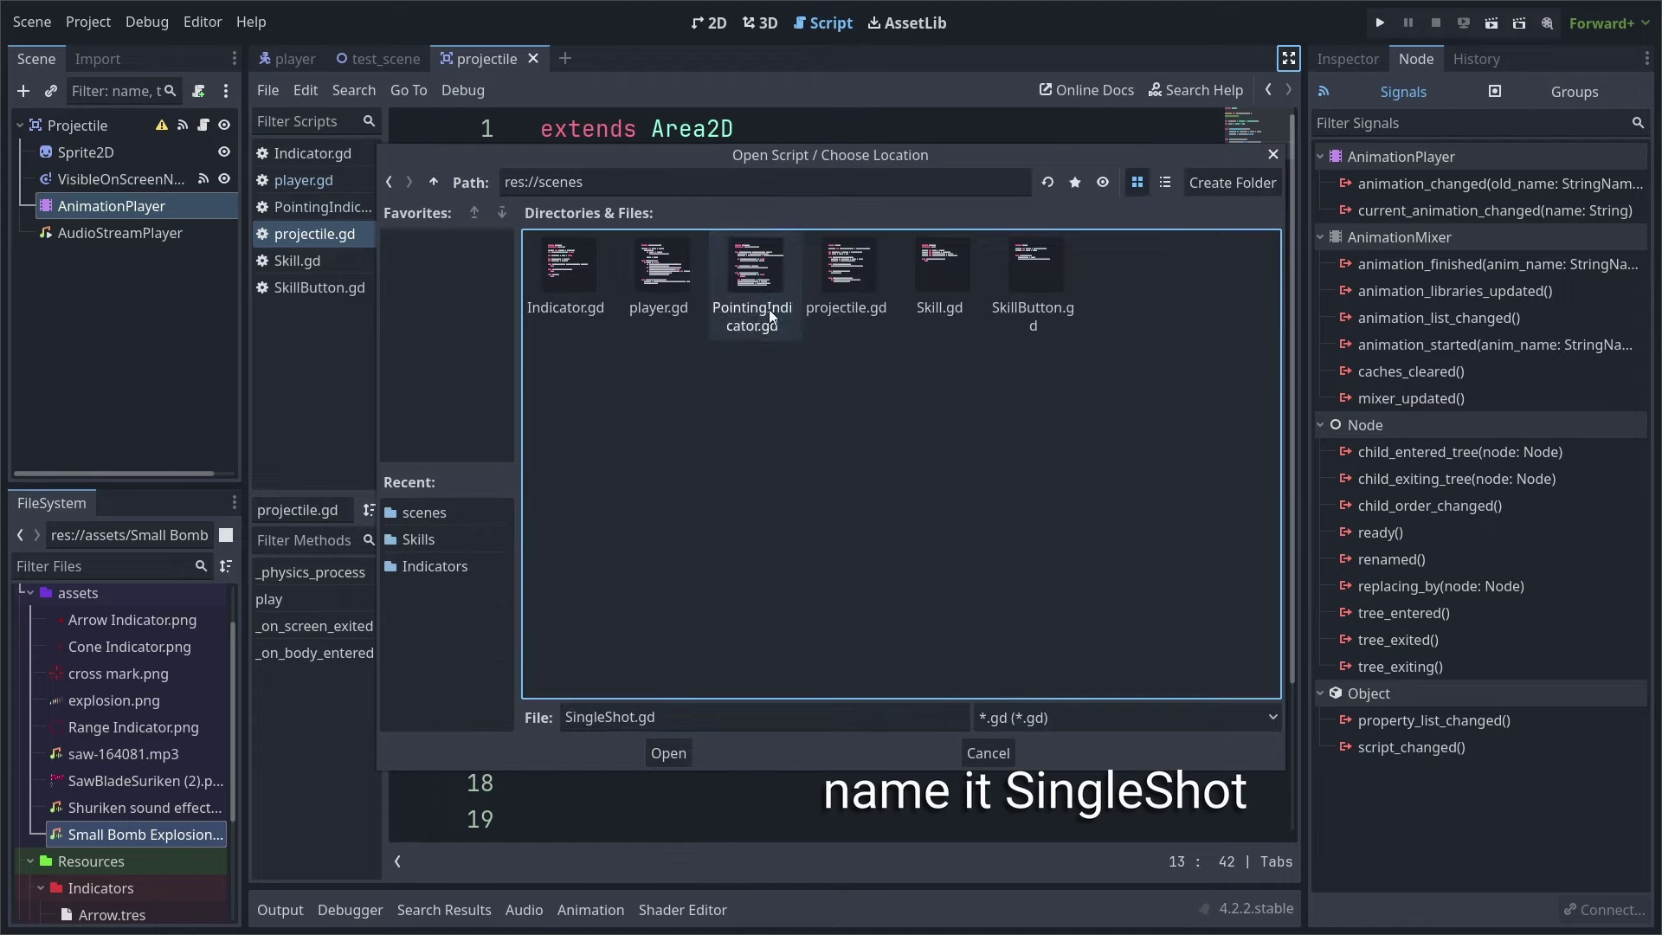
{"action": "left_click", "coordinate": [671, 750]}
{"action": "left_click", "coordinate": [751, 663]}
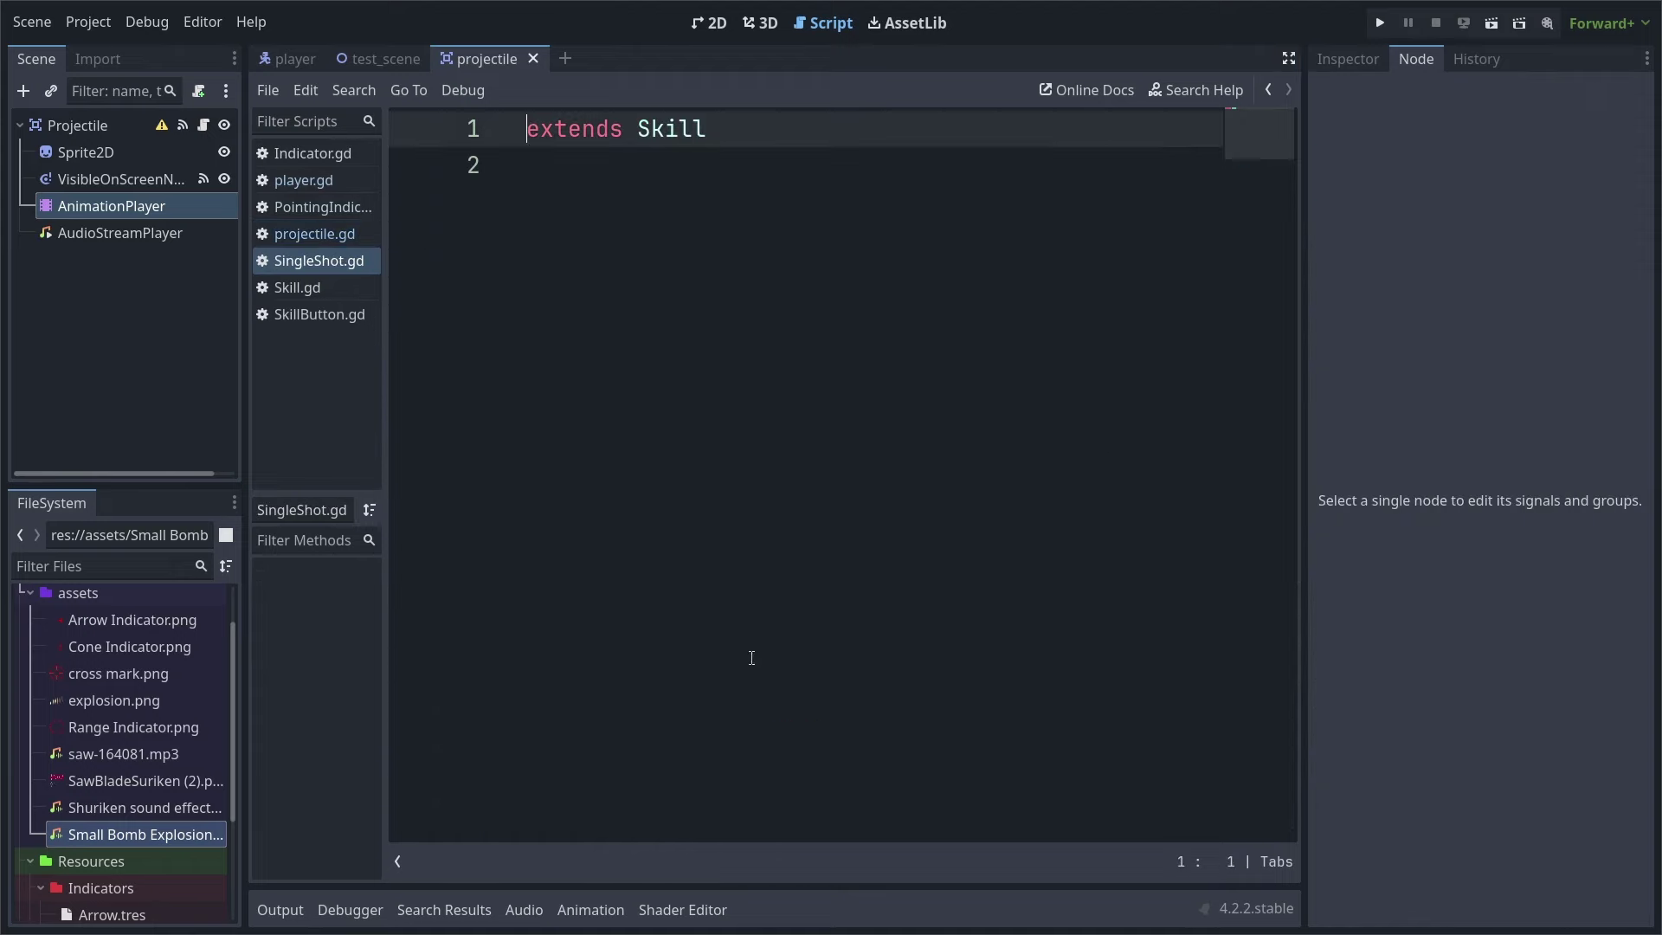
Add class_name SingleShot and a shoot(scene_tree) function that instantiates and positions the projectile.
{"action": "key", "text": "ctrl+shift+F11"}
{"action": "type", "text": "class_name SingleShot"}
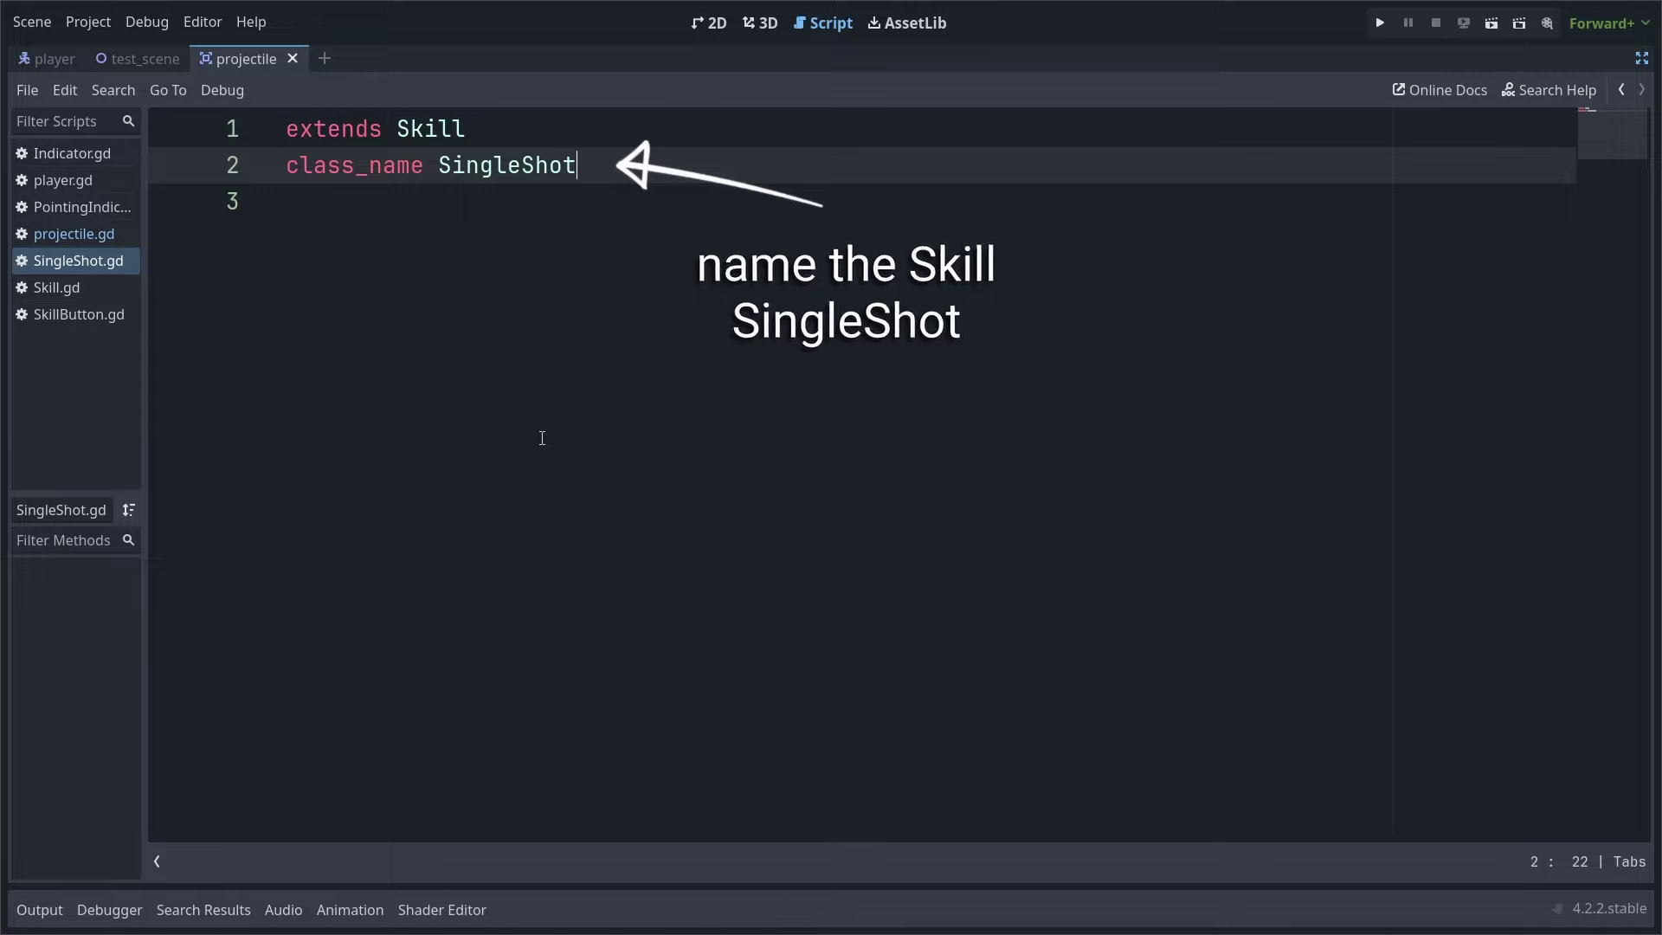
{"action": "key", "text": "Return"}
{"action": "key", "text": "Return"}
{"action": "key", "text": "Return"}
{"action": "type", "text": "func shoot(scene_tree): if projectile_node == null: return"}
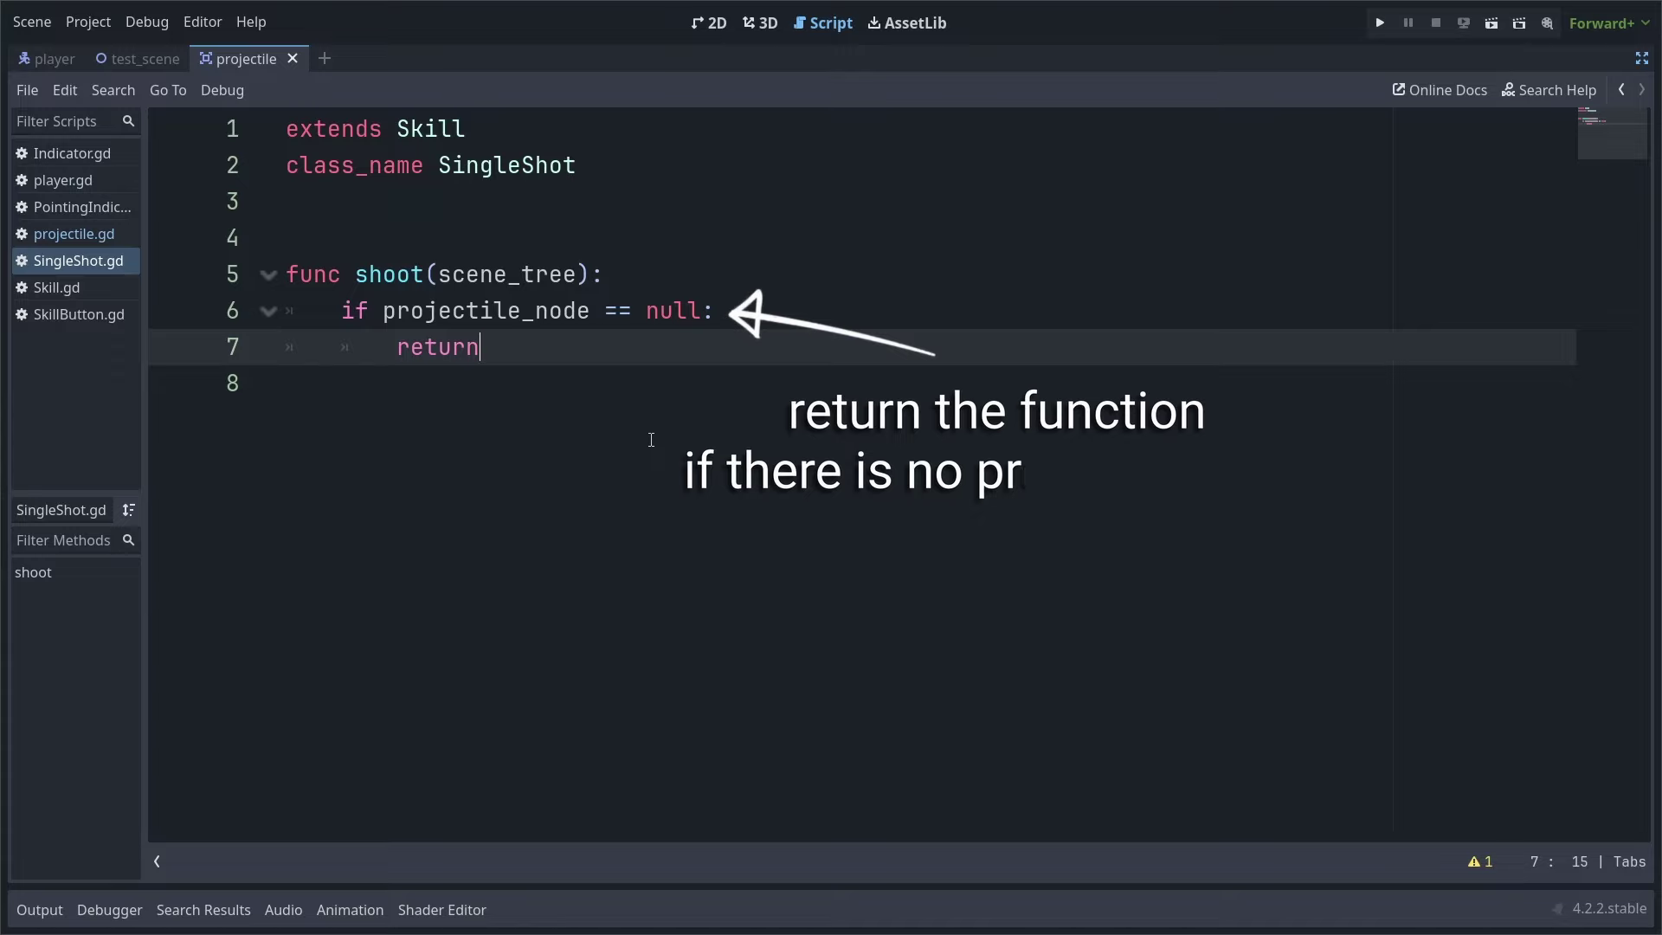
{"action": "key", "text": "Return"}
{"action": "key", "text": "Return"}
{"action": "type", "text": "var projectile = projectile_node.instantiate()  projectile.position = indicator.spawn_point projectile.direction = indicator.direction  scene_tree.current_scene.add_child(projectile) projectile.play(projectile_name)"}
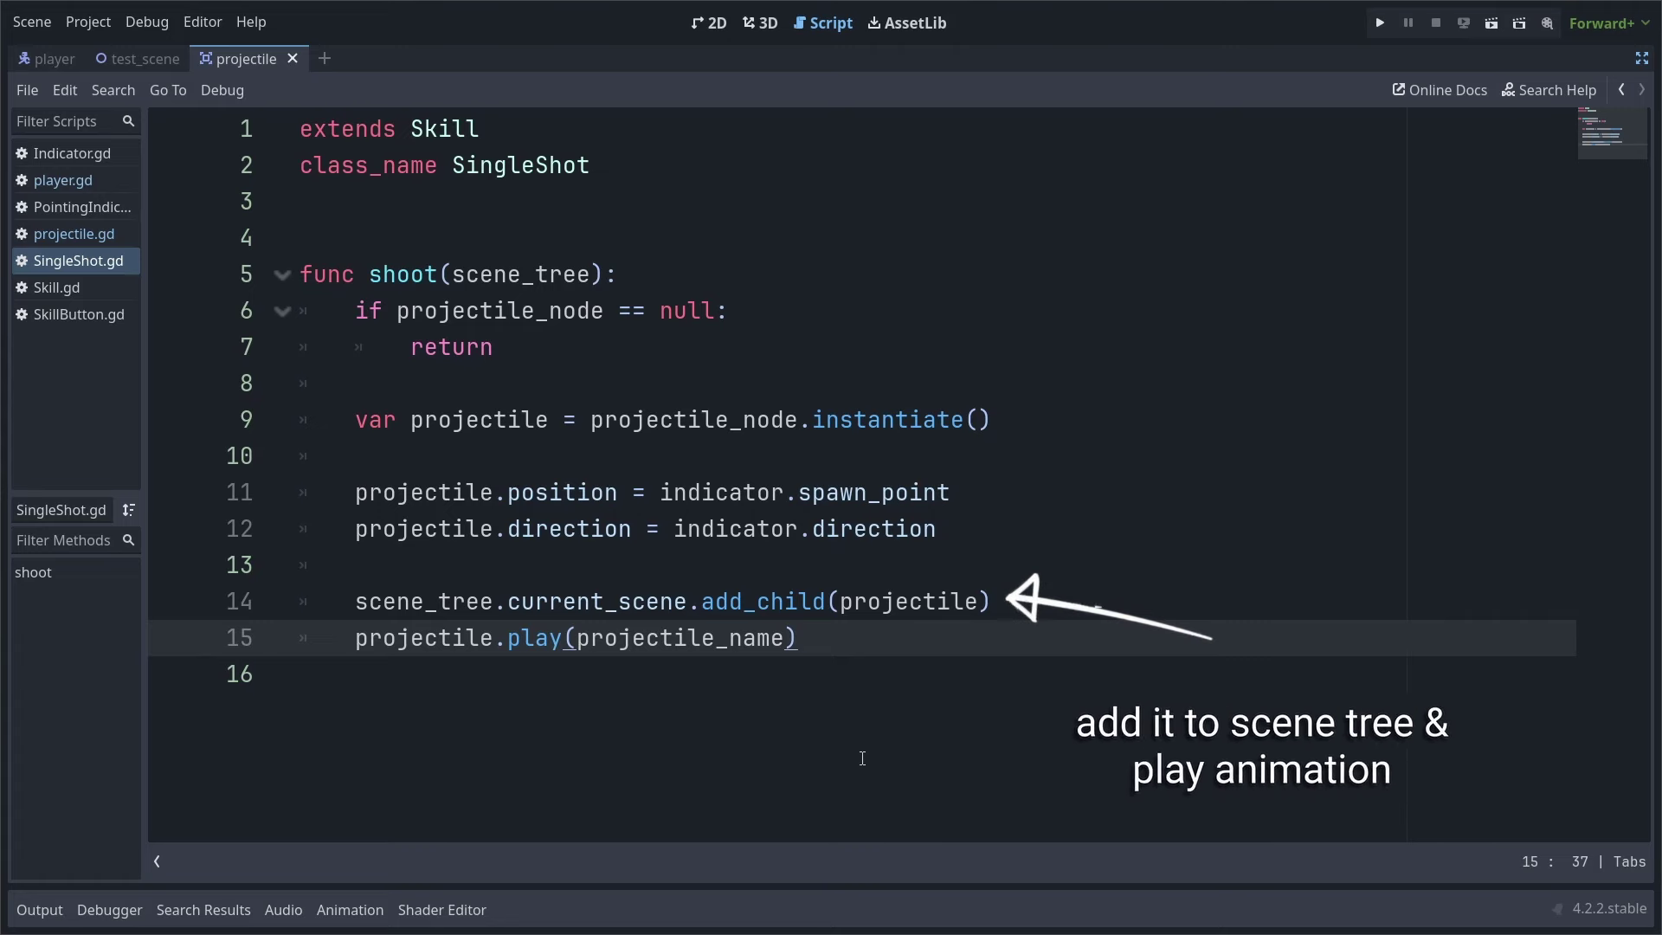
{"action": "left_click", "coordinate": [1640, 58]}
Create a SingleShot resource titled 'Single Shot' with Arrow.tres as its Indicator.
{"action": "left_click", "coordinate": [1324, 88]}
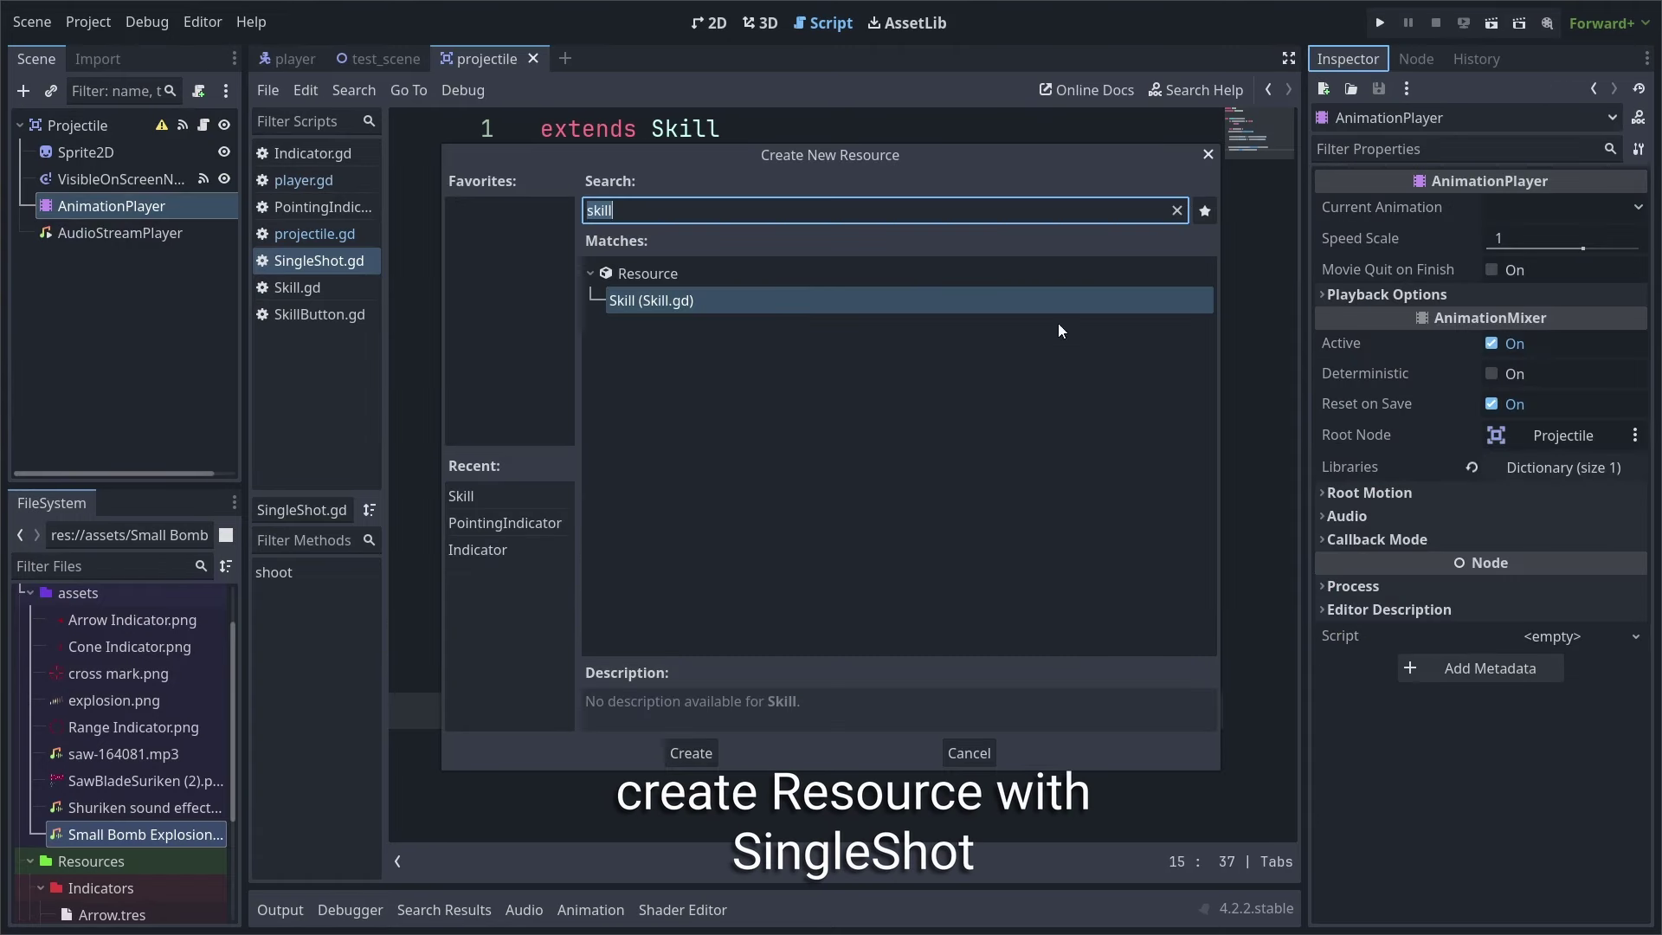
{"action": "type", "text": "single"}
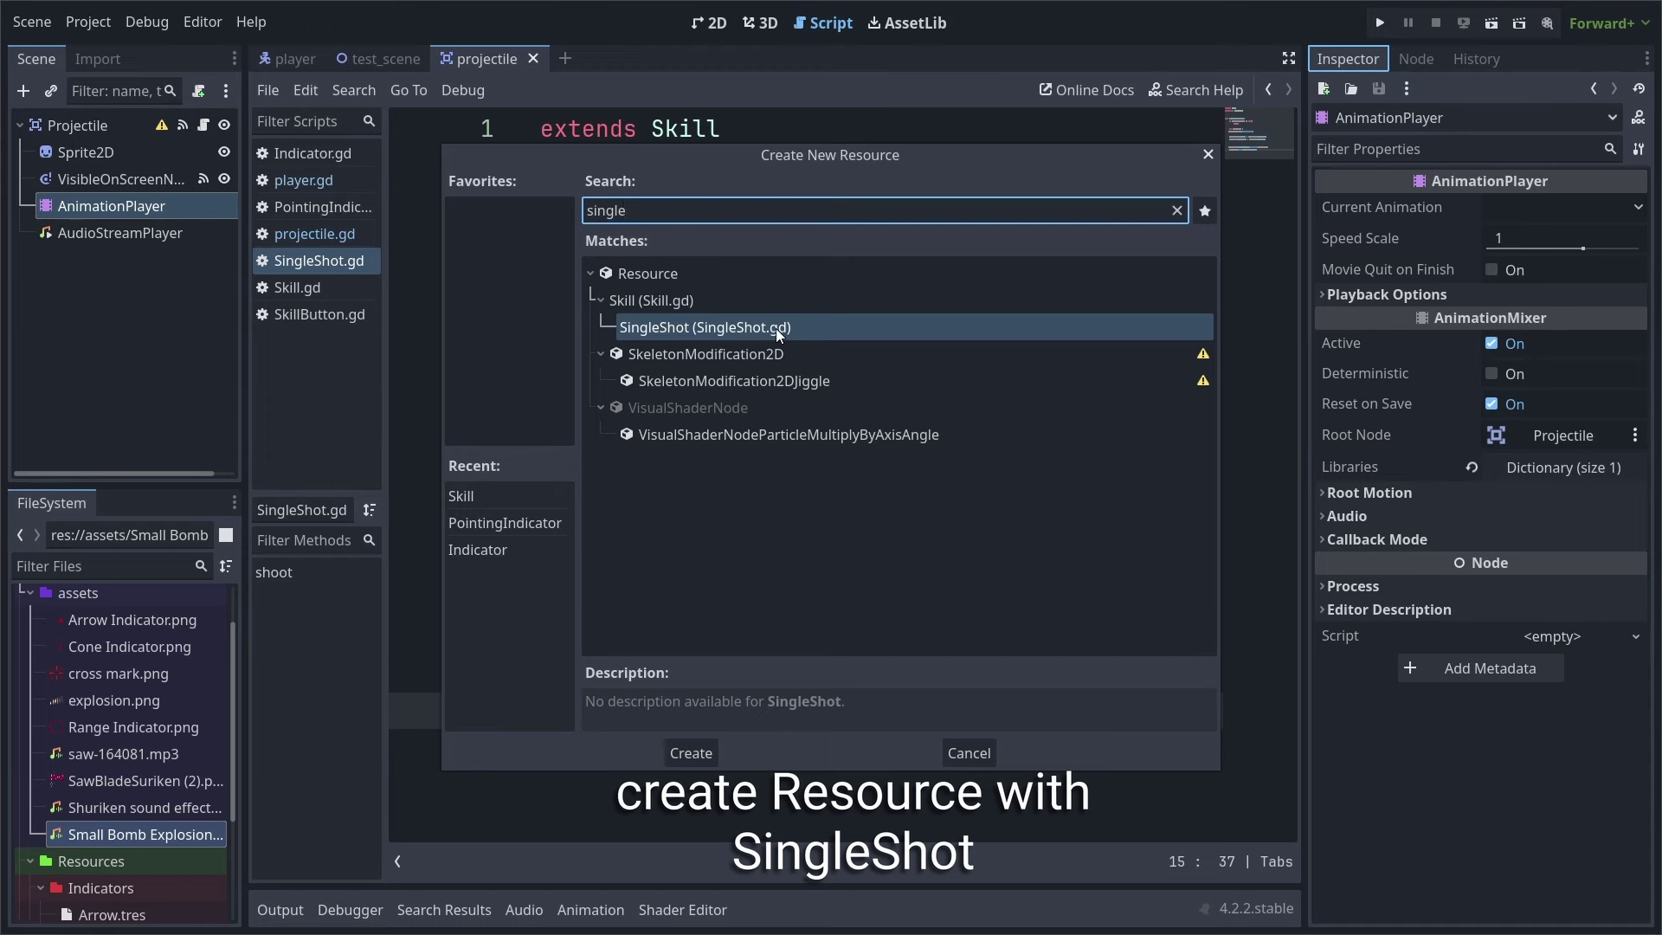
{"action": "key", "text": "Return"}
{"action": "left_click", "coordinate": [1562, 206]}
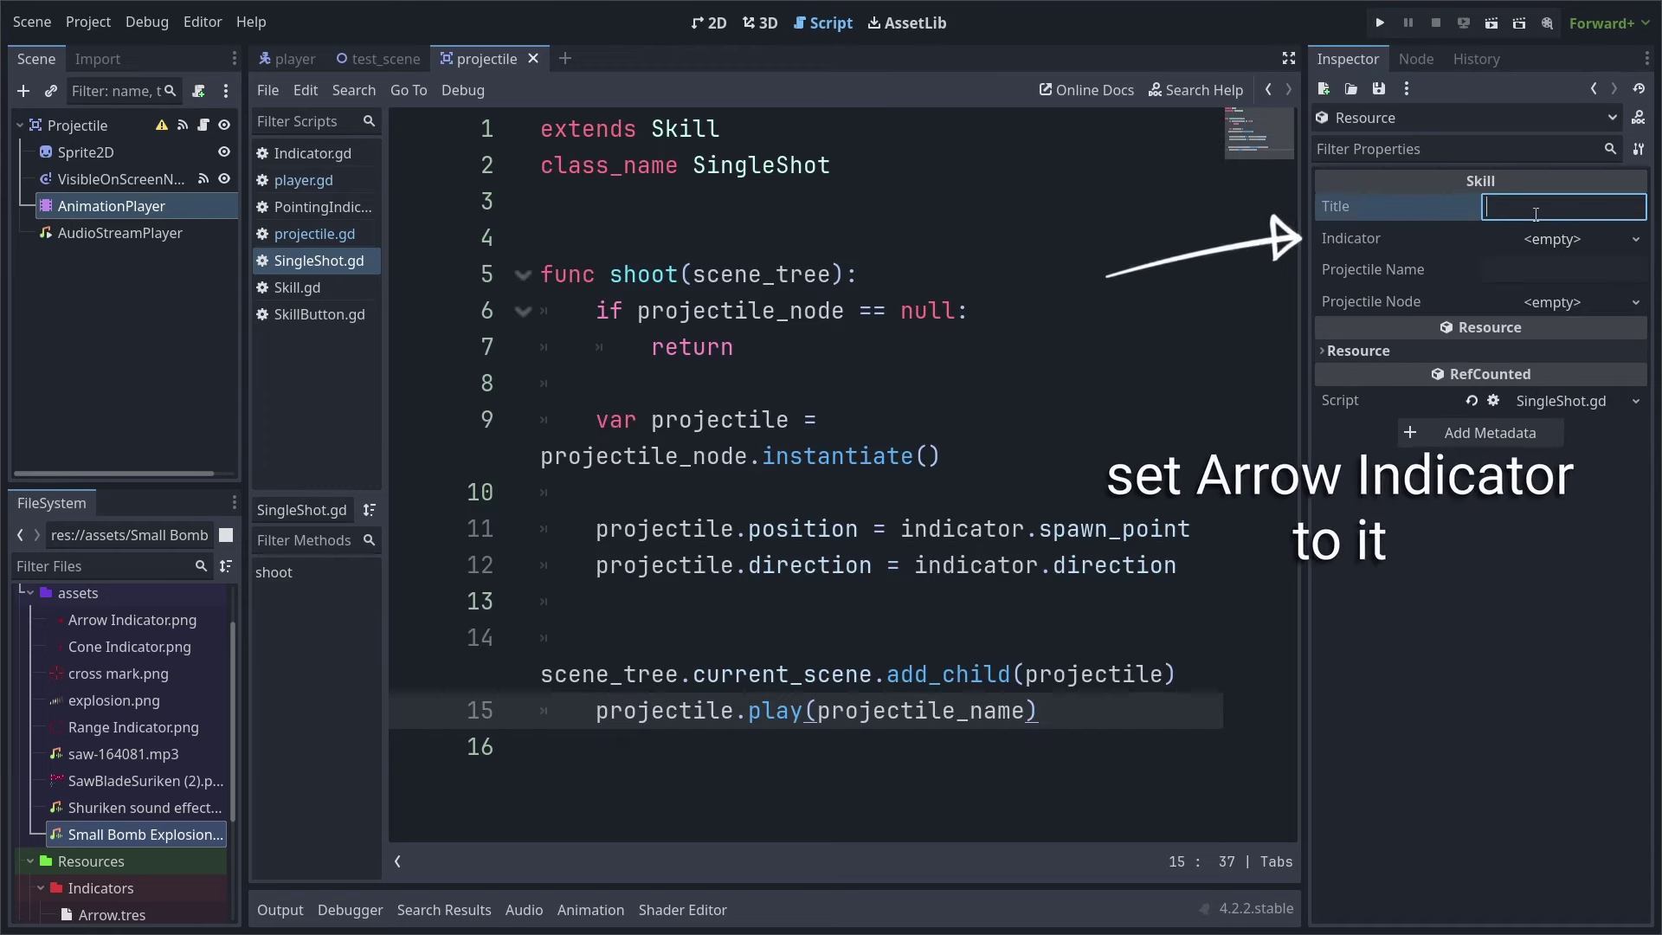
{"action": "type", "text": "Single Shot"}
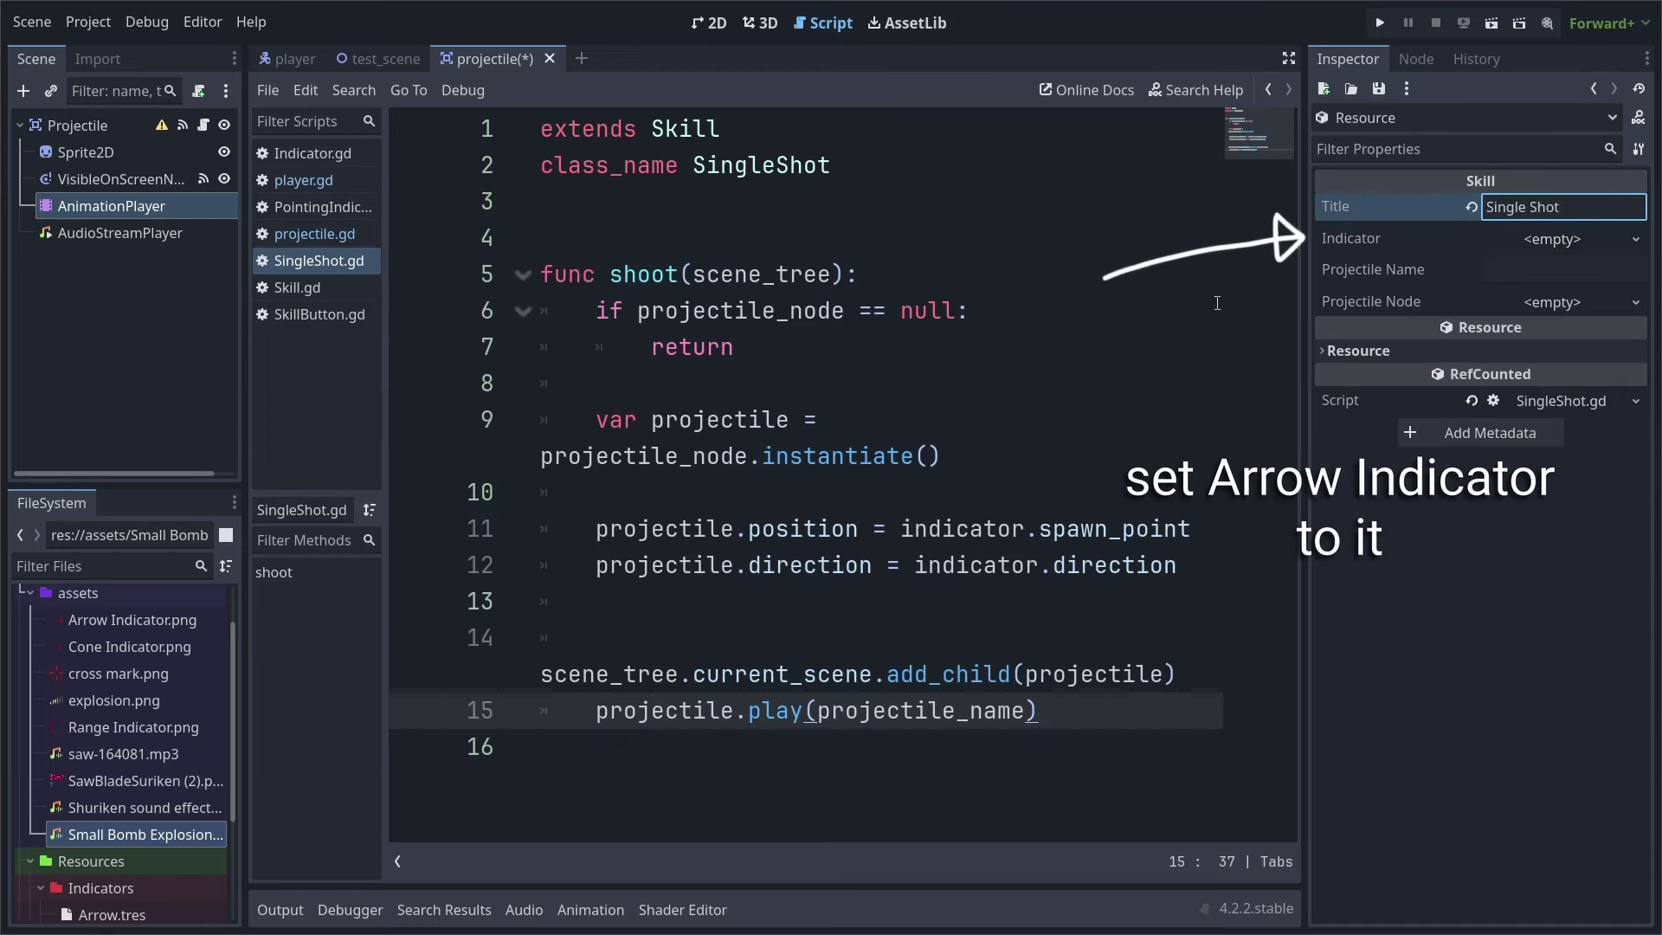
{"action": "scroll", "coordinate": [121, 735], "scroll_direction": "down", "scroll_amount": 5}
{"action": "left_click_drag", "start_coordinate": [113, 742], "coordinate": [1558, 239]}
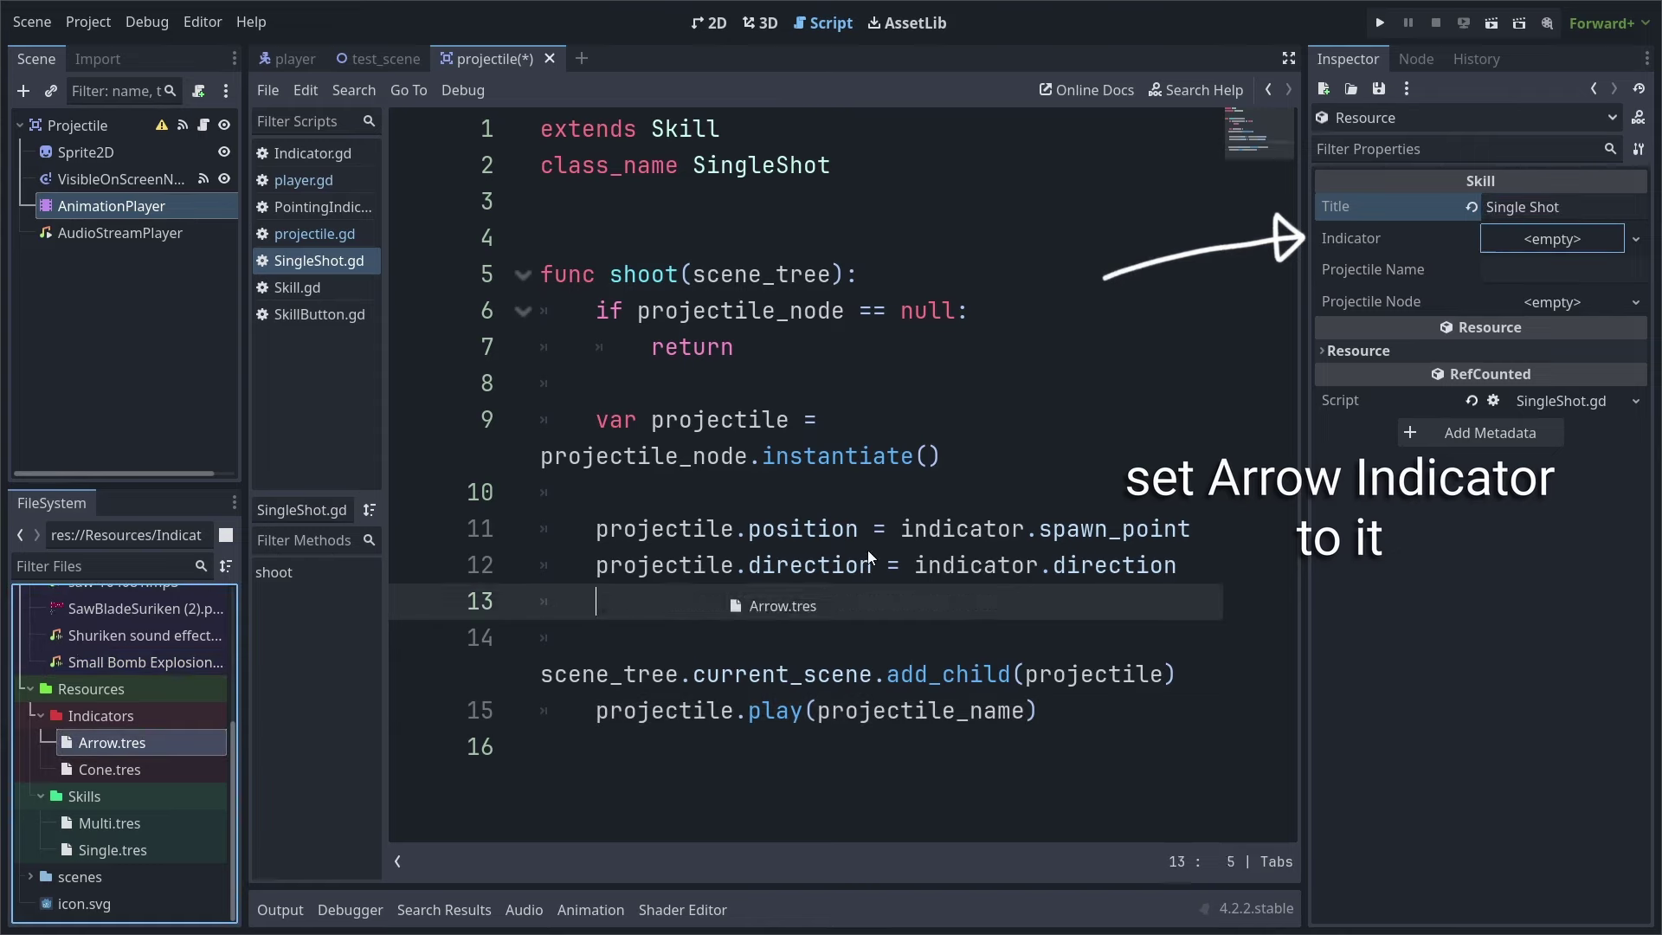
Set Projectile Name to saw_blade and quick-load projectile.tscn as the Projectile Node.
{"action": "left_click", "coordinate": [1399, 270]}
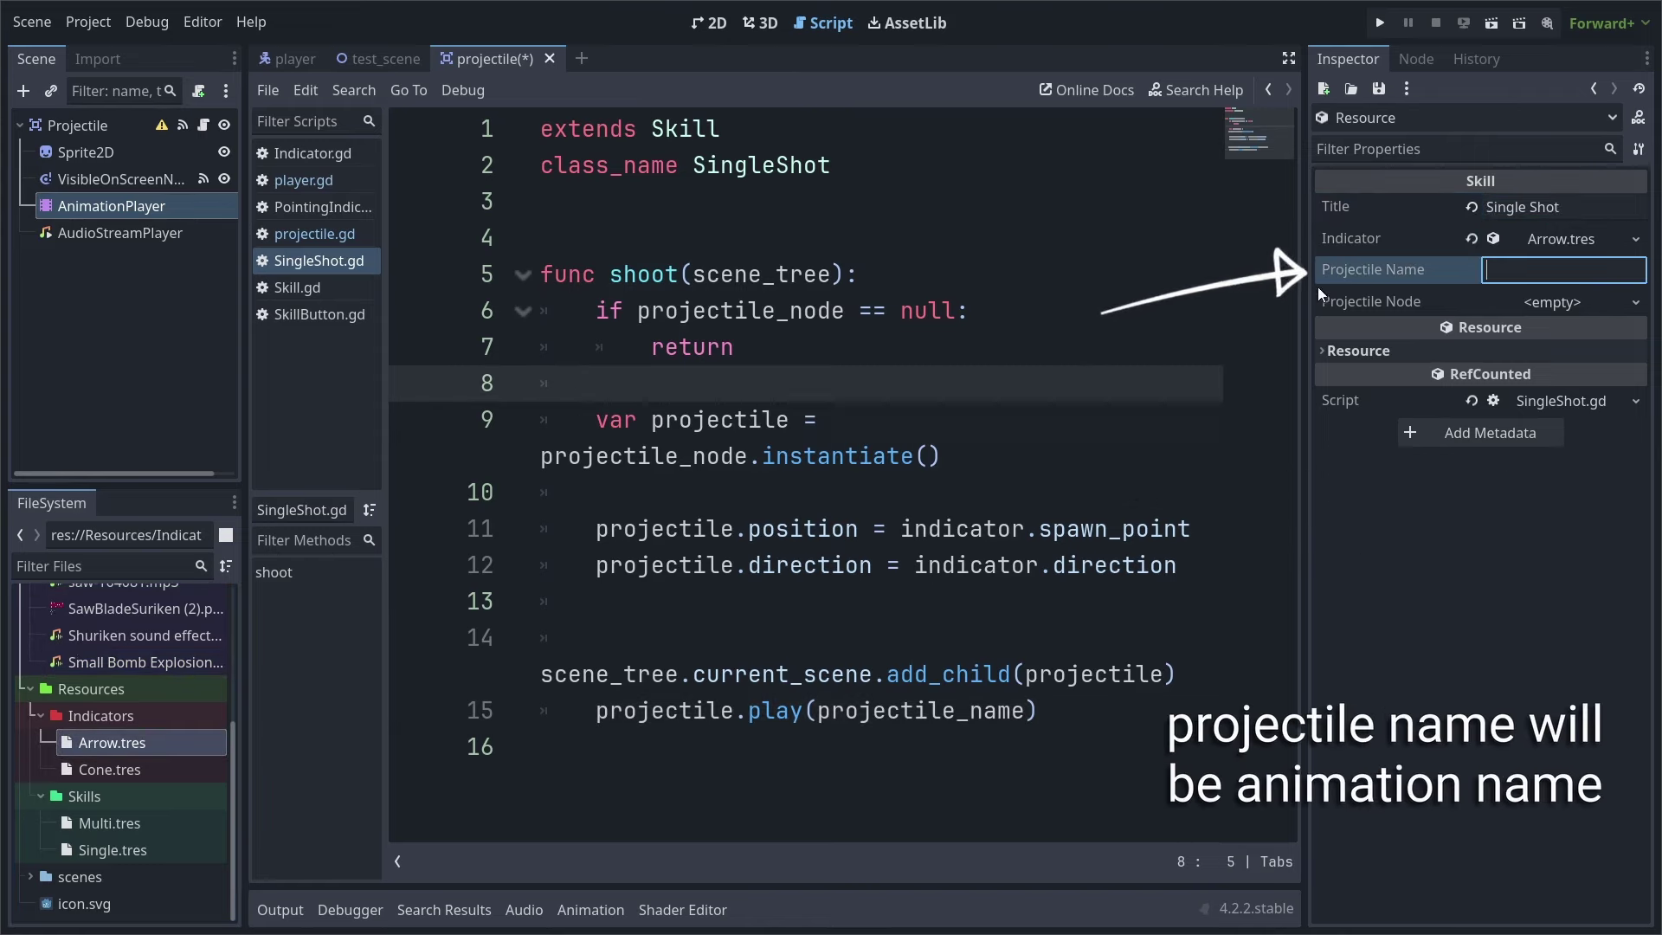
{"action": "type", "text": "saw_bla"}
{"action": "type", "text": "de"}
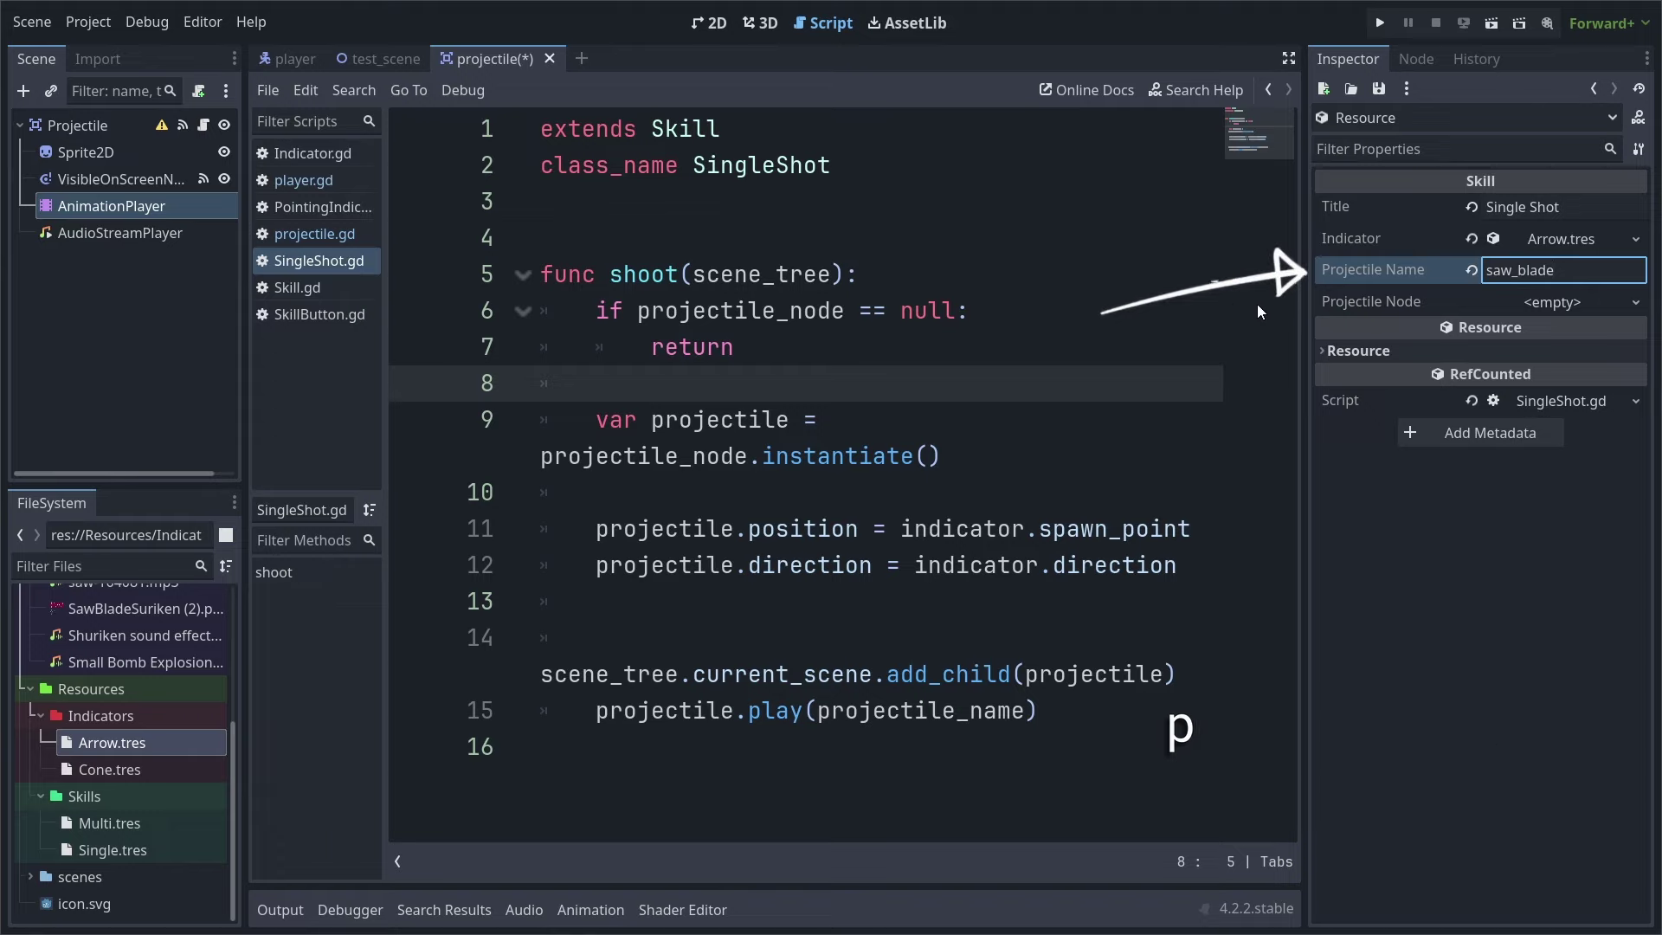
{"action": "left_click", "coordinate": [1552, 302]}
{"action": "left_click", "coordinate": [1527, 372]}
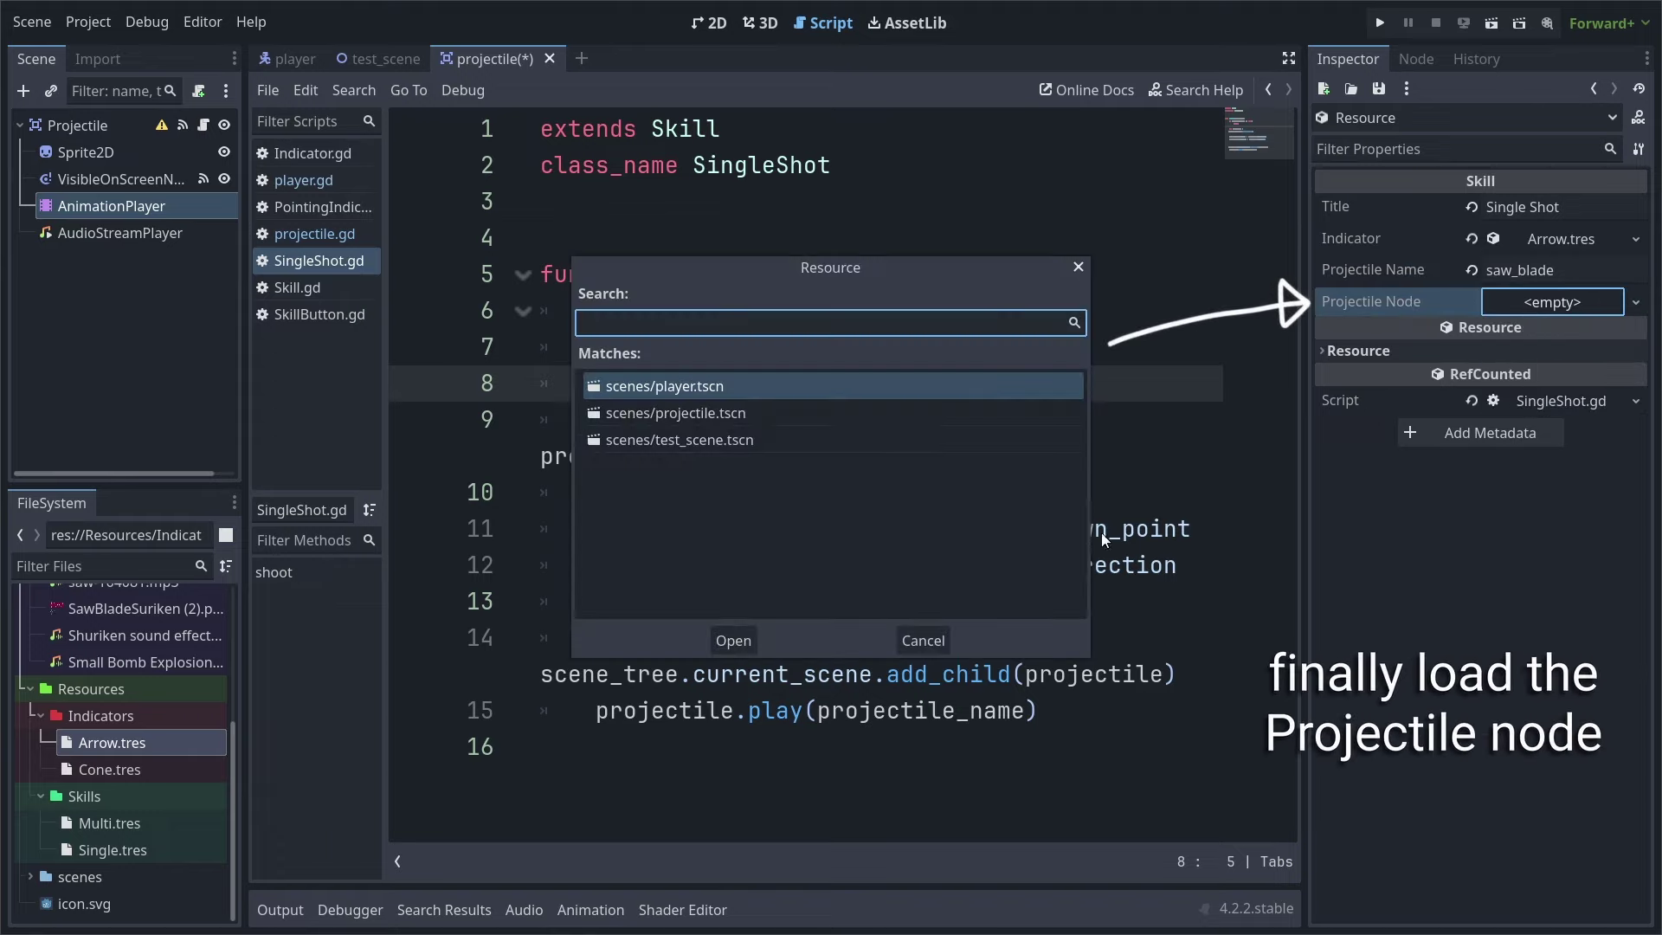
{"action": "left_click", "coordinate": [675, 411]}
{"action": "left_click", "coordinate": [730, 637]}
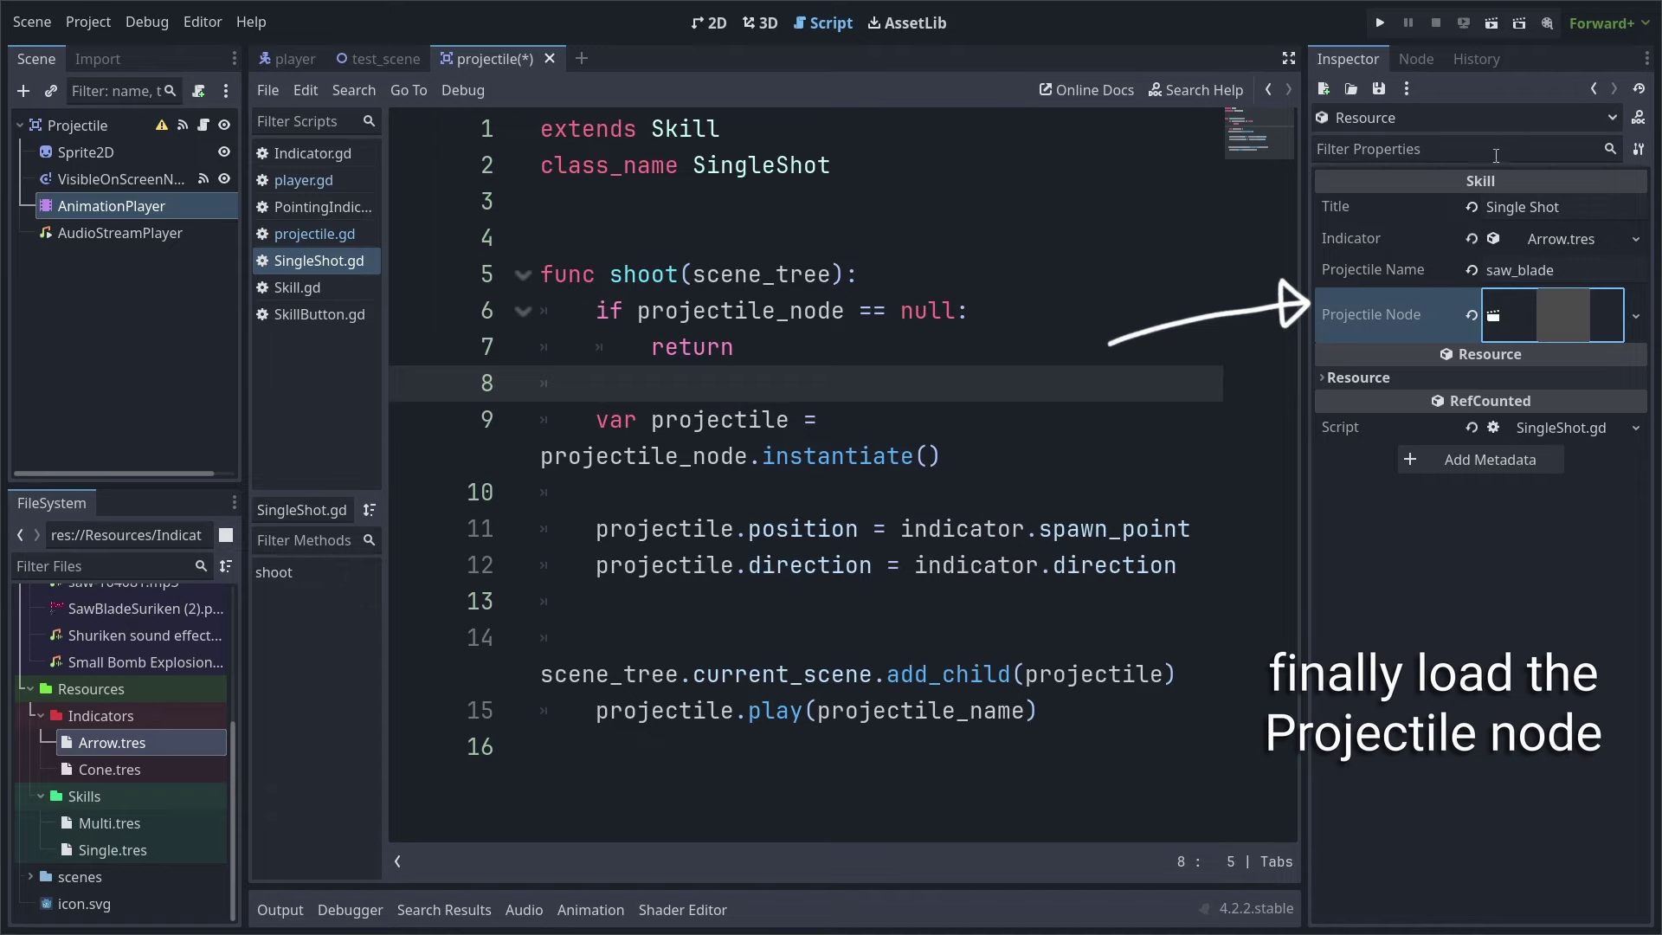
Save the resource as Resources/Skills/SingleShot.tres and save the projectile scene.
{"action": "left_click", "coordinate": [1378, 89]}
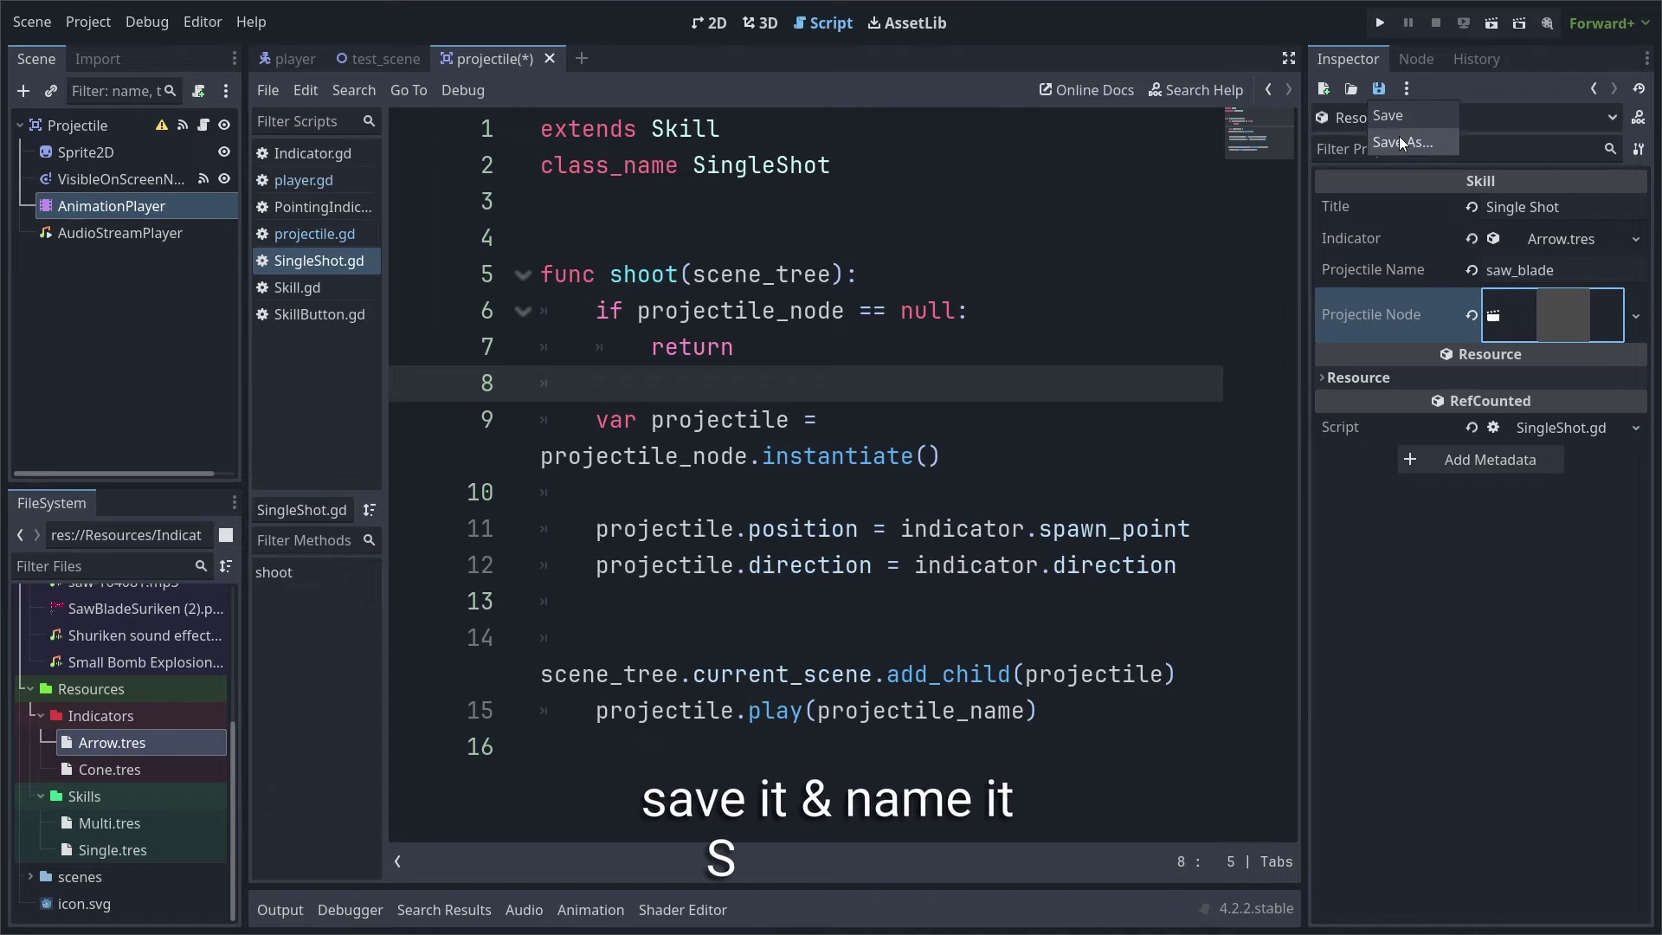
{"action": "left_click", "coordinate": [1399, 137]}
{"action": "left_click", "coordinate": [419, 539]}
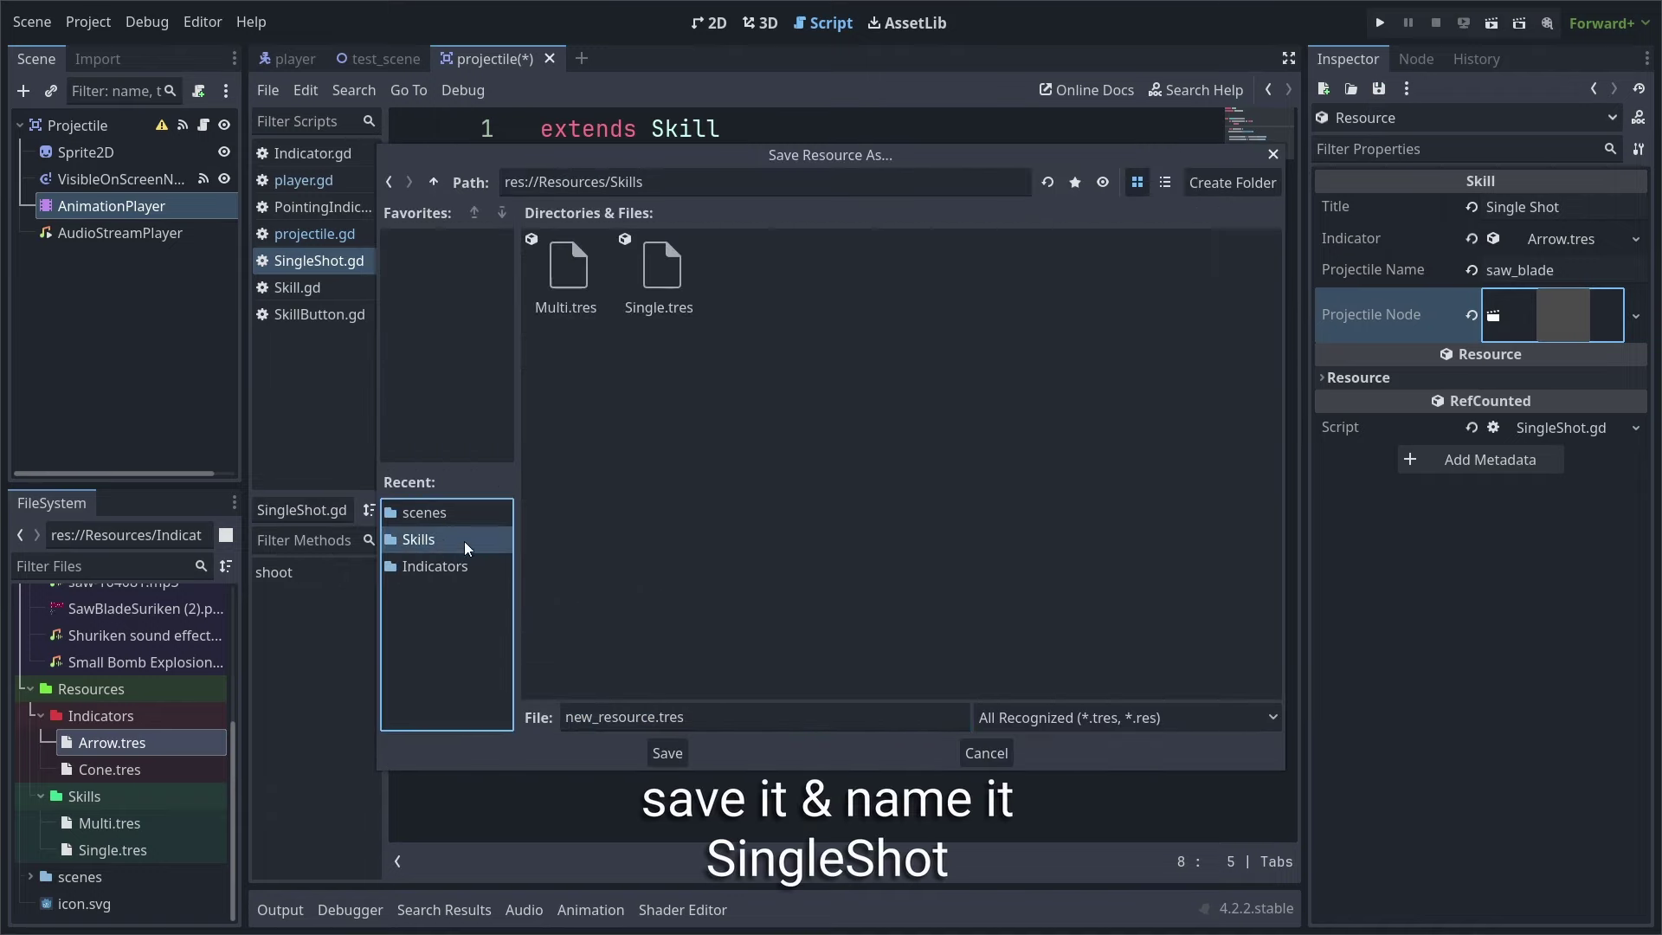
{"action": "double_click", "coordinate": [655, 717]}
{"action": "left_click", "coordinate": [670, 752]}
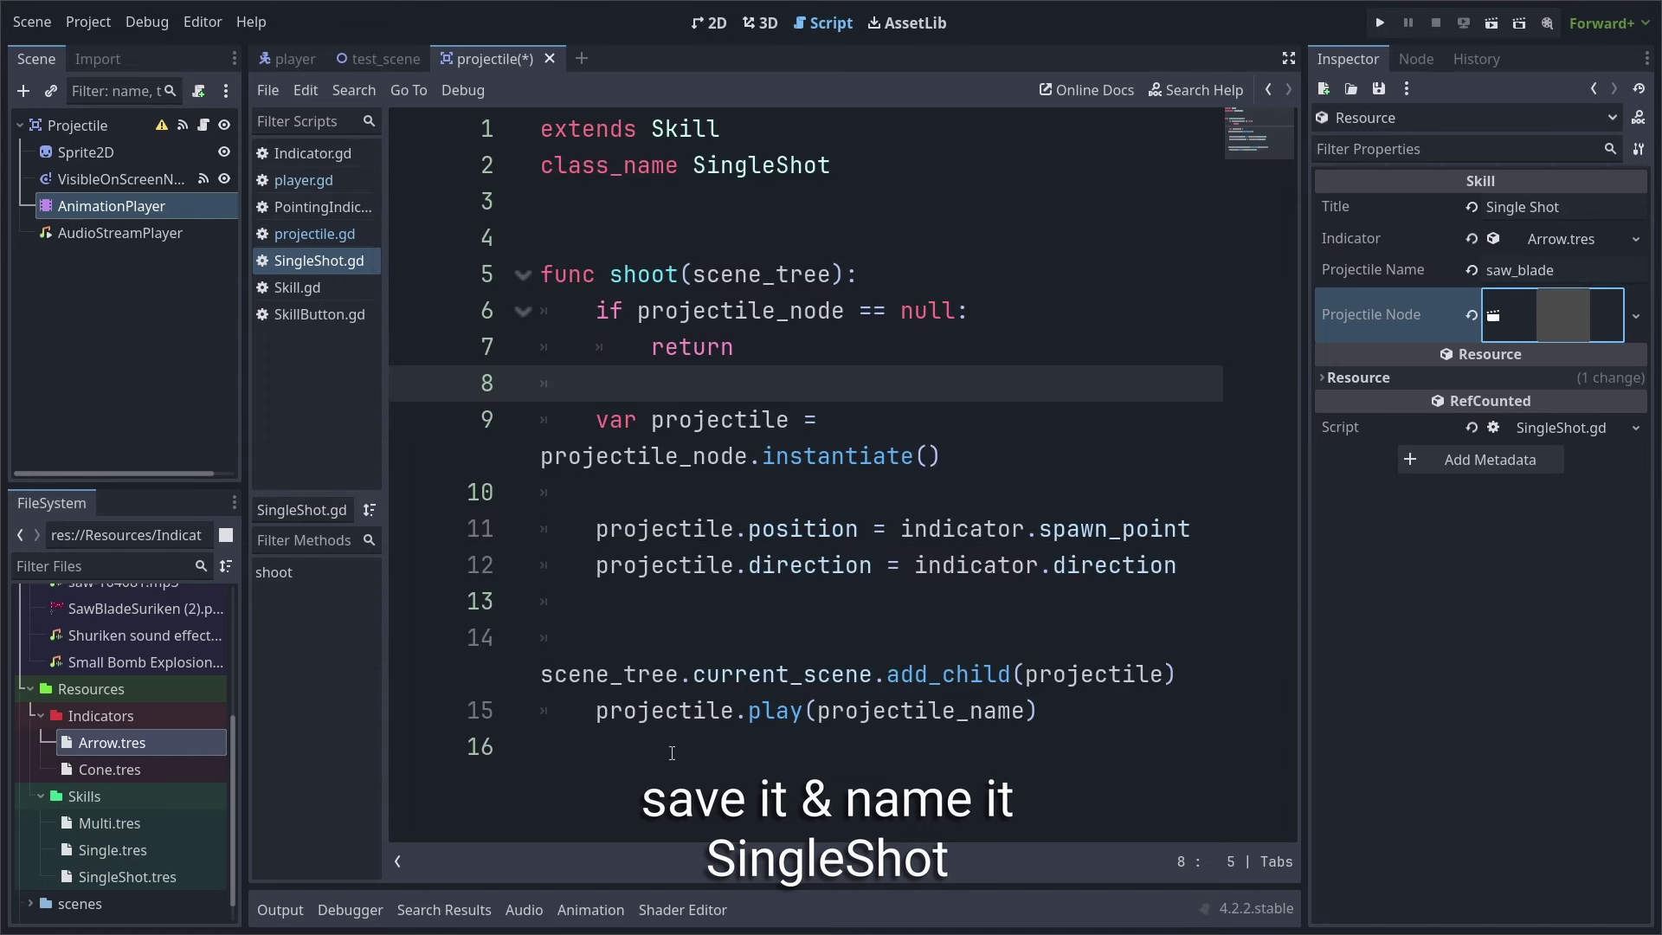
{"action": "key", "text": "ctrl+s"}
Quick-load SingleShot.tres as the Skill of the player's SkillButton.
{"action": "left_click", "coordinate": [285, 58]}
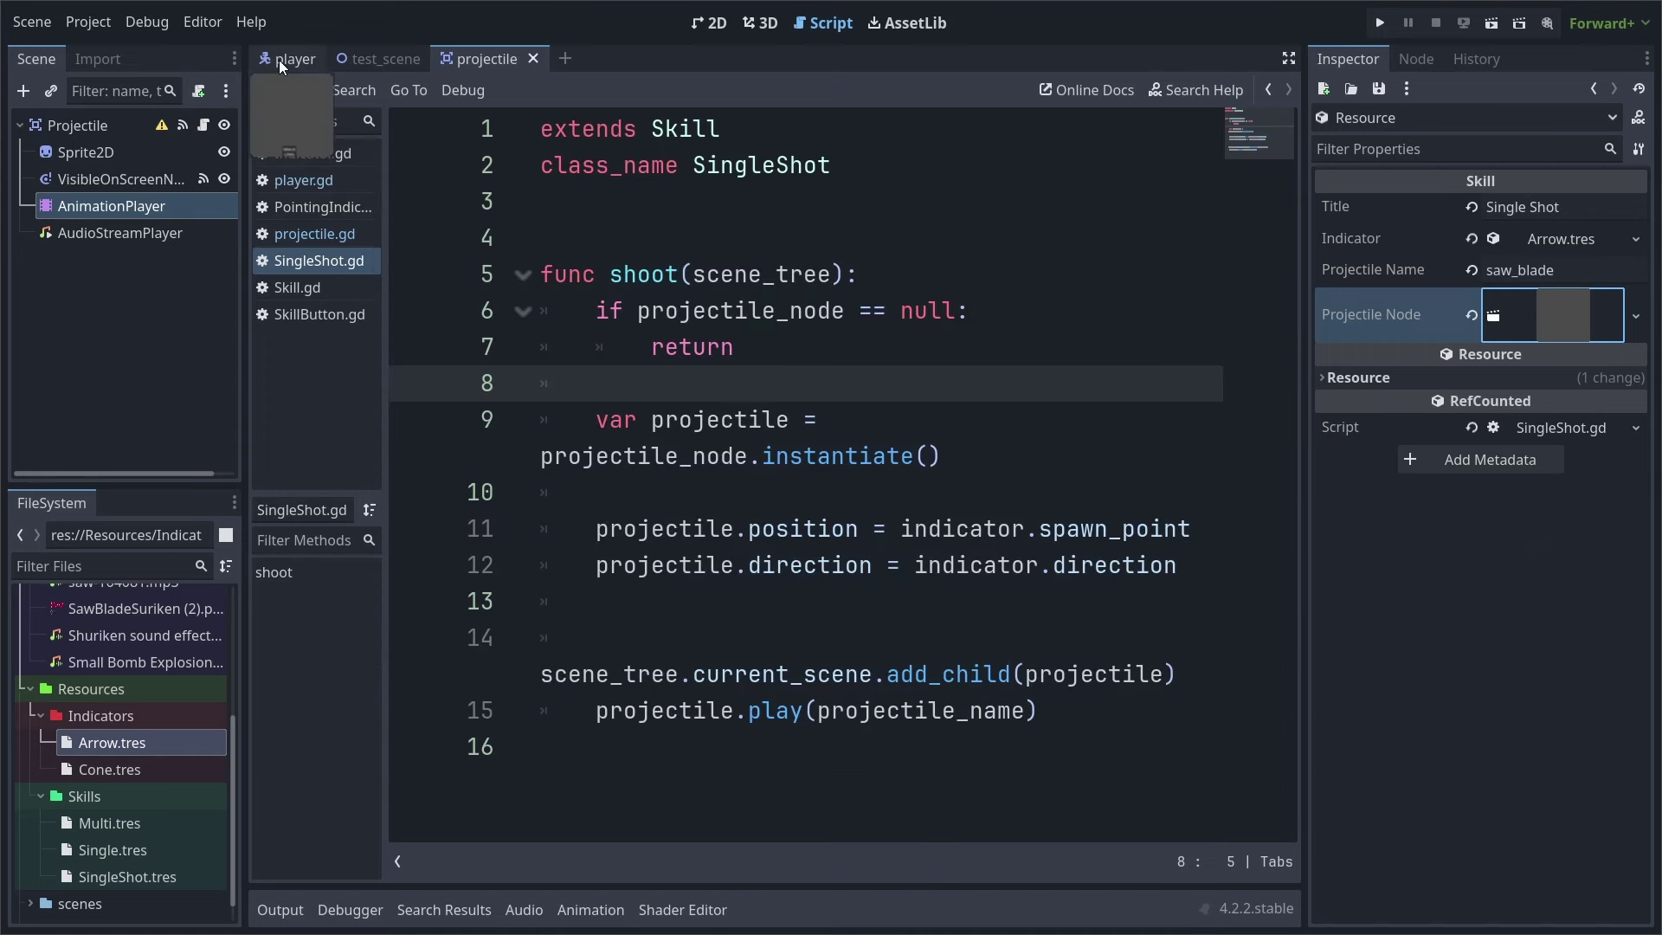
{"action": "left_click", "coordinate": [124, 214]}
{"action": "left_click", "coordinate": [1625, 240]}
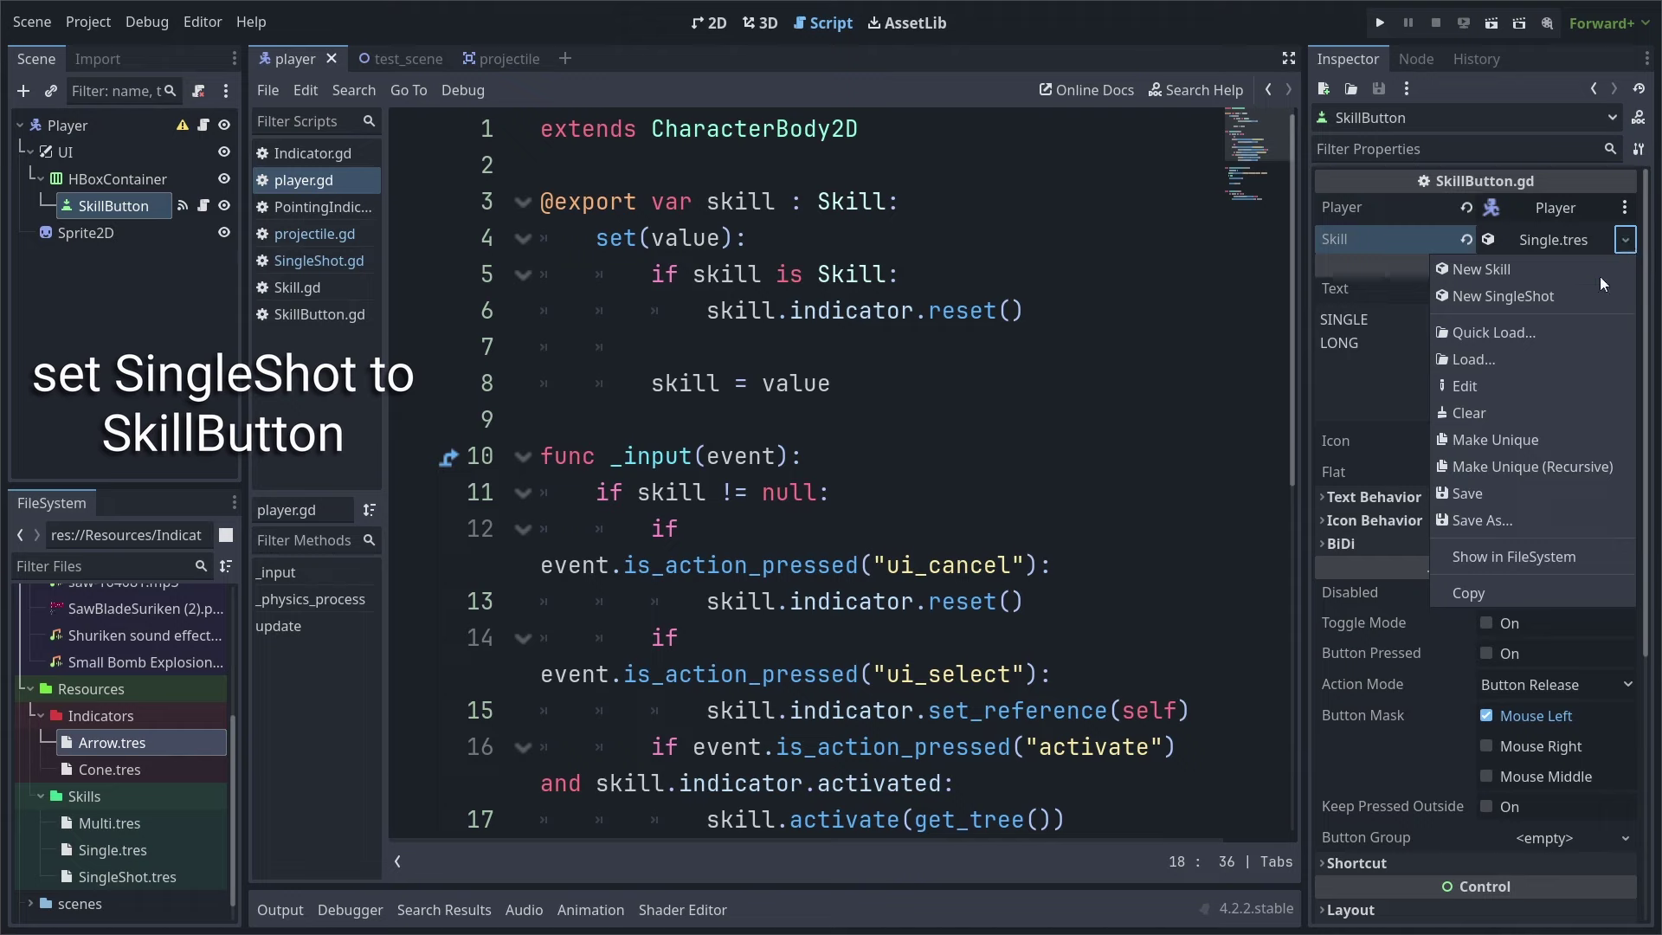
{"action": "left_click", "coordinate": [1490, 340]}
{"action": "left_click", "coordinate": [758, 420]}
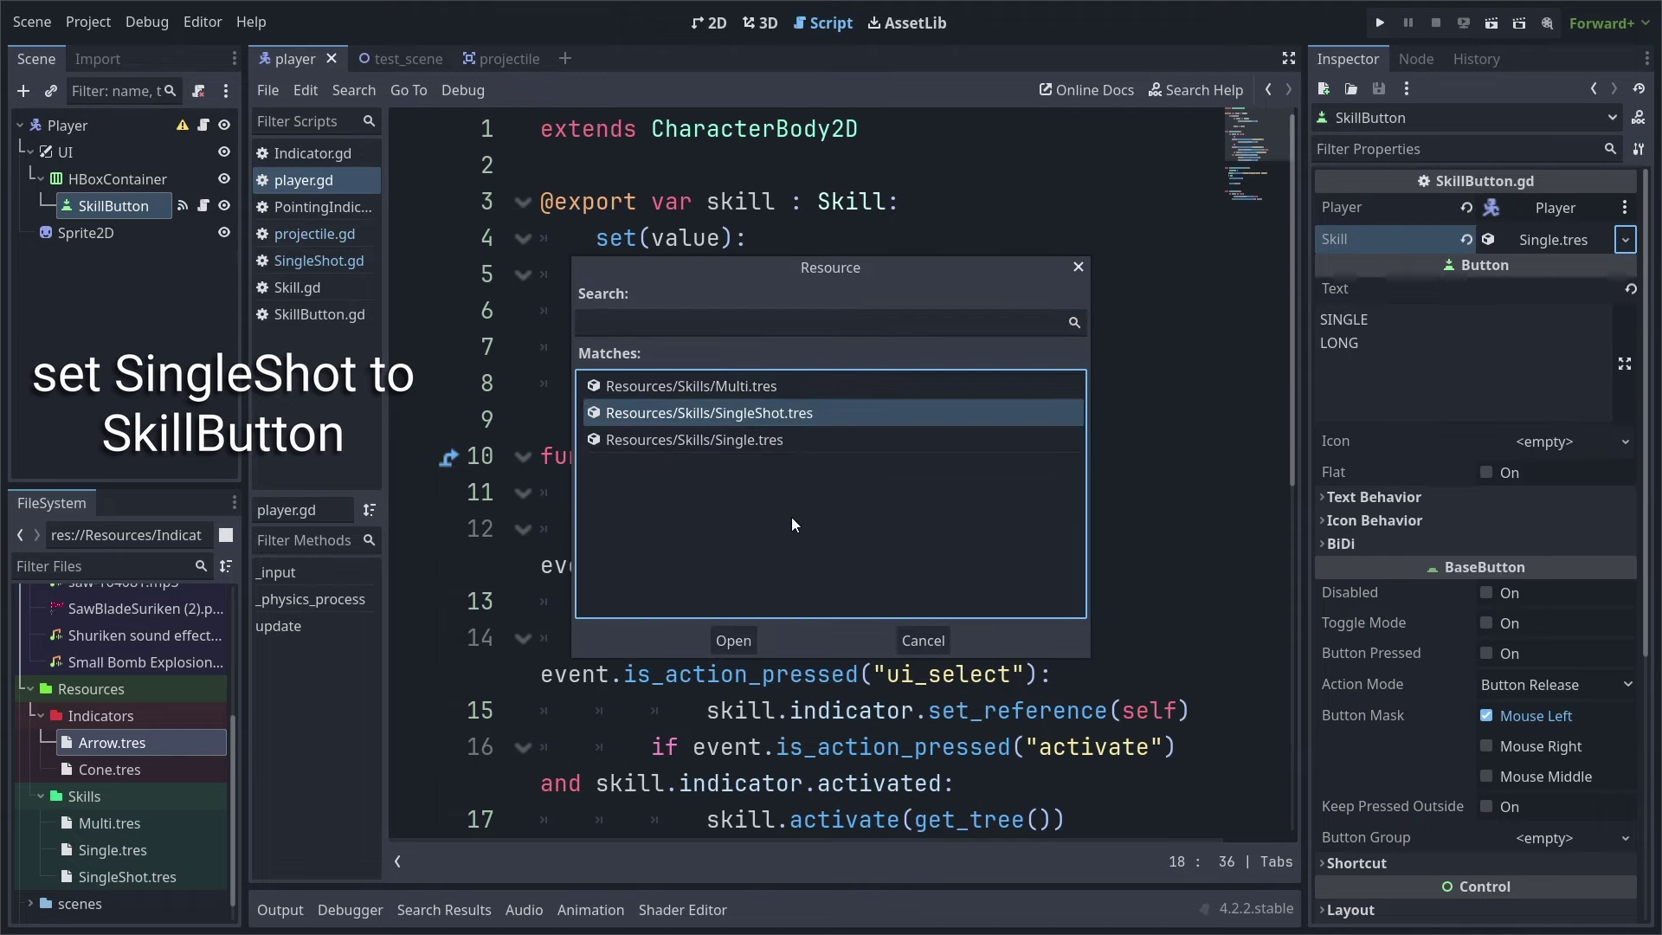
{"action": "left_click", "coordinate": [733, 640]}
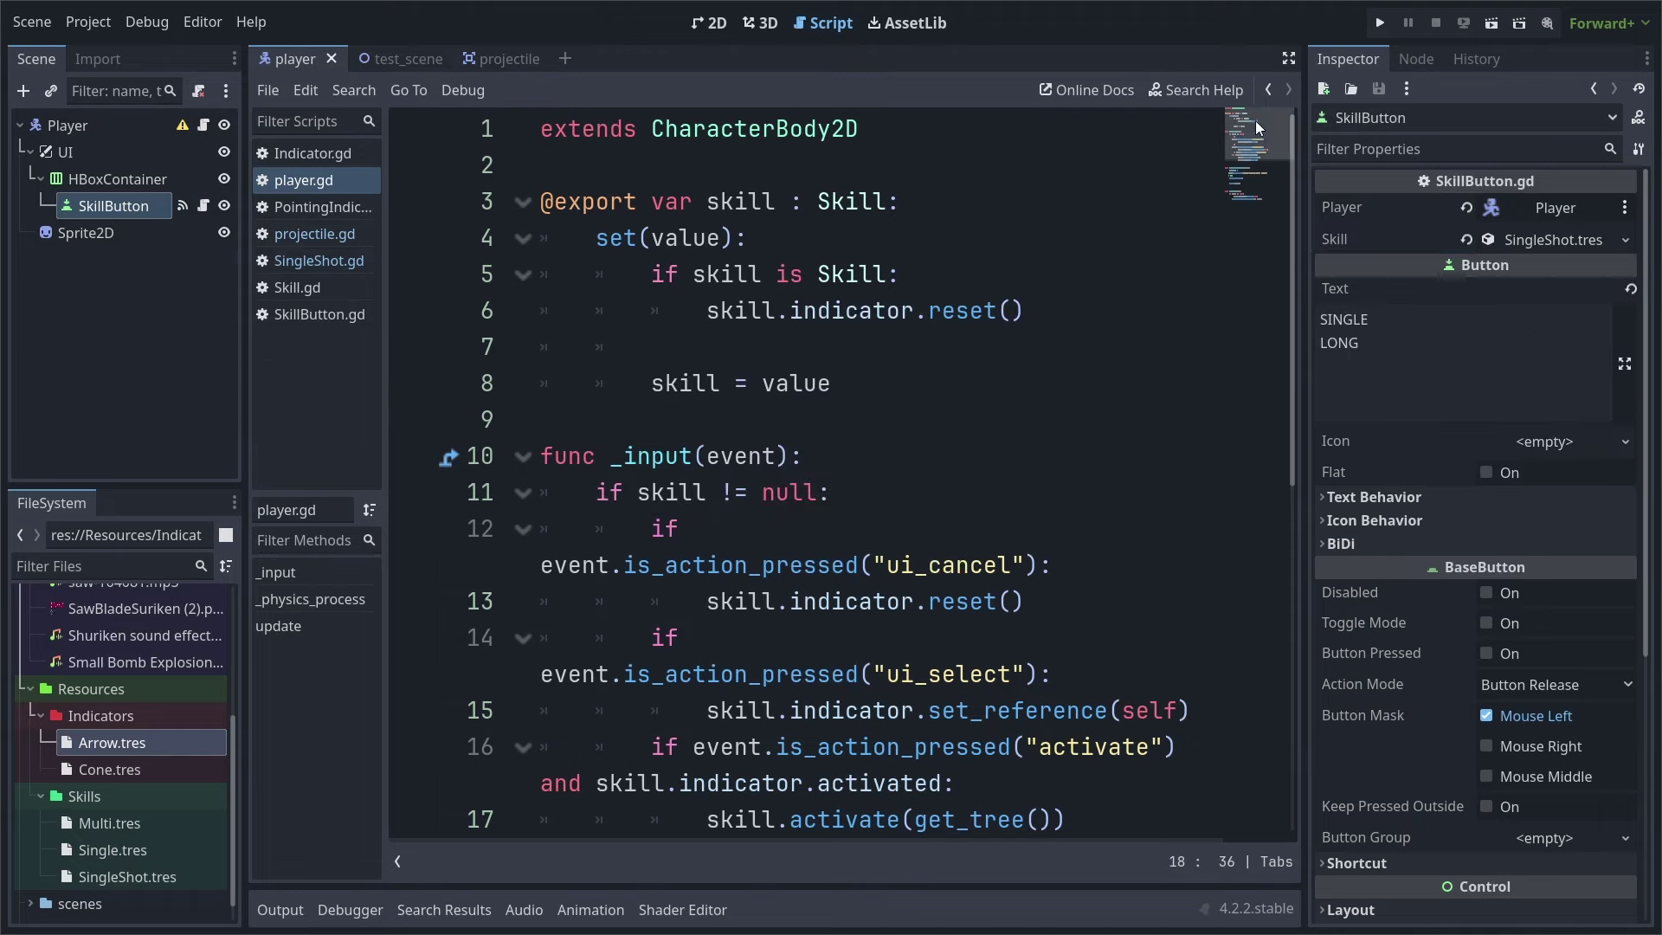
Reopen SingleShot.gd with the cursor just below class_name.
{"action": "left_click", "coordinate": [1288, 58]}
{"action": "left_click", "coordinate": [87, 261]}
{"action": "left_click", "coordinate": [901, 201]}
Add an activate(scene_tree) function calling shoot, check player.gd, then return to test_scene.
{"action": "key", "text": "Return"}
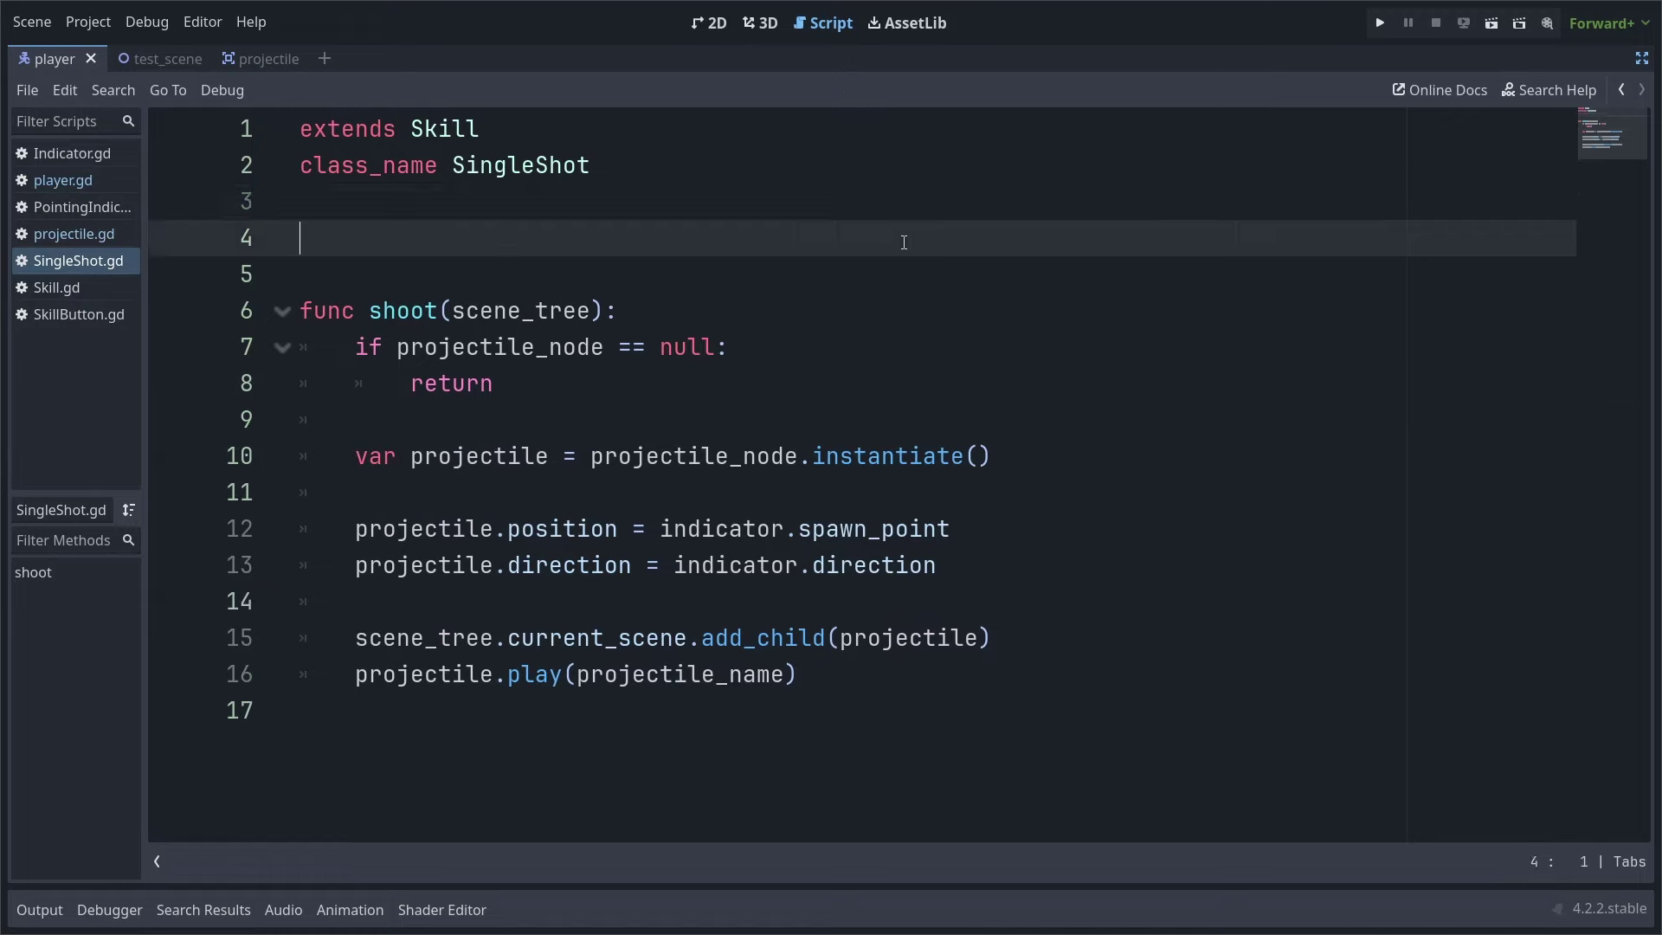
{"action": "key", "text": "Return"}
{"action": "type", "text": "shoot(scene_tree)"}
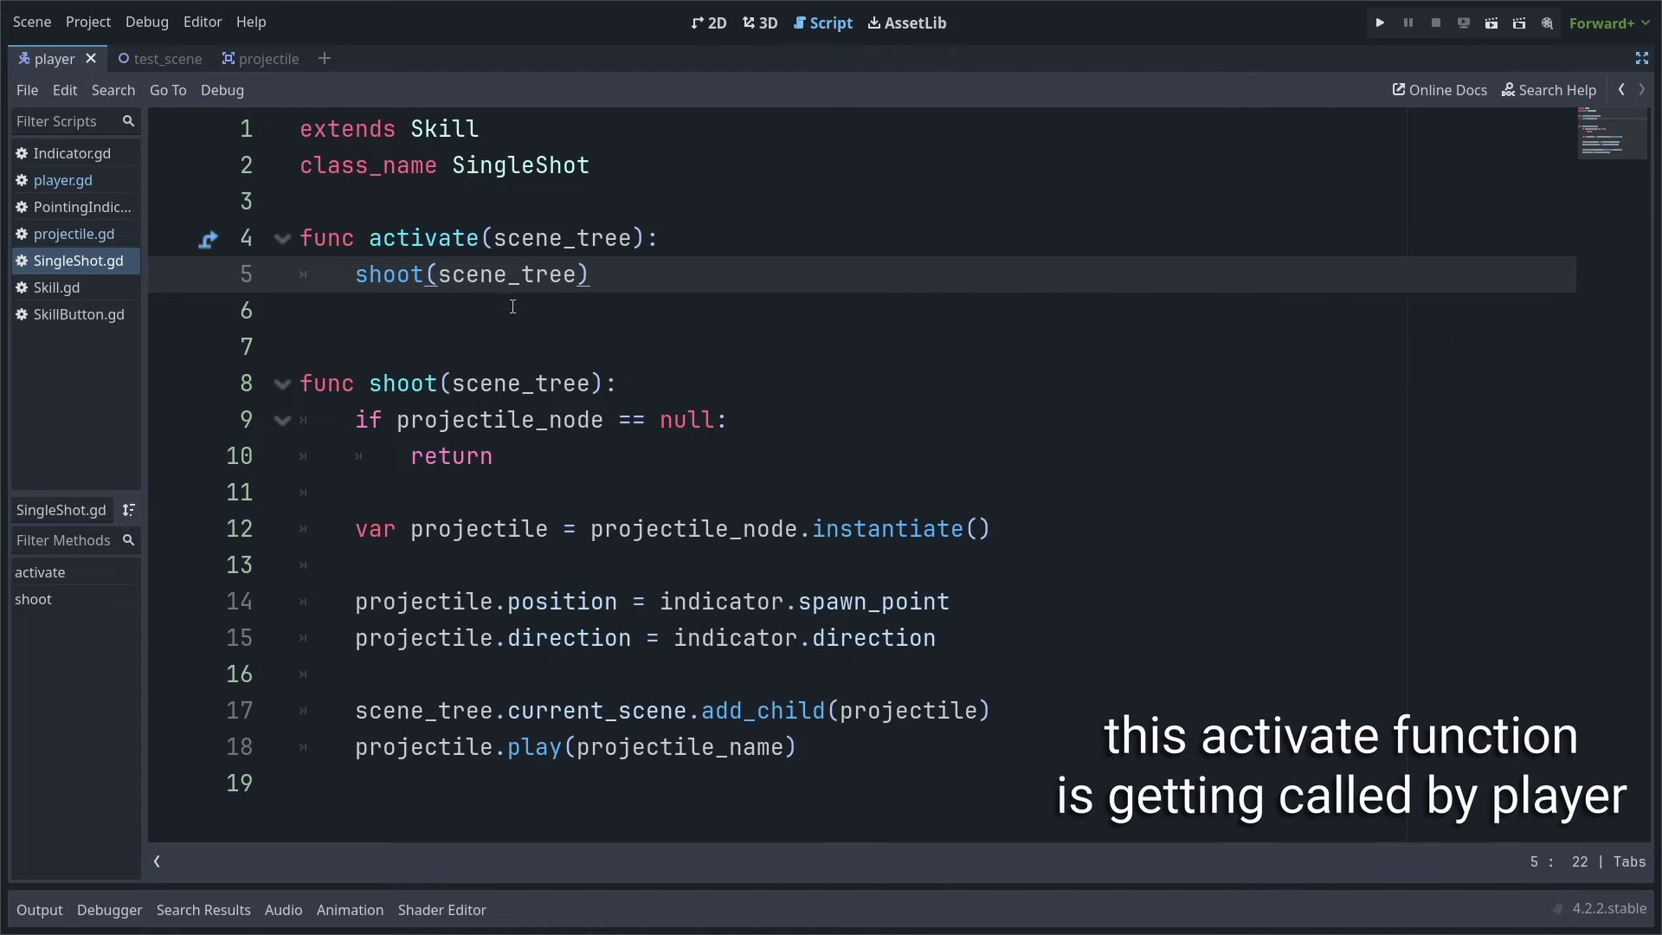
{"action": "left_click", "coordinate": [62, 180]}
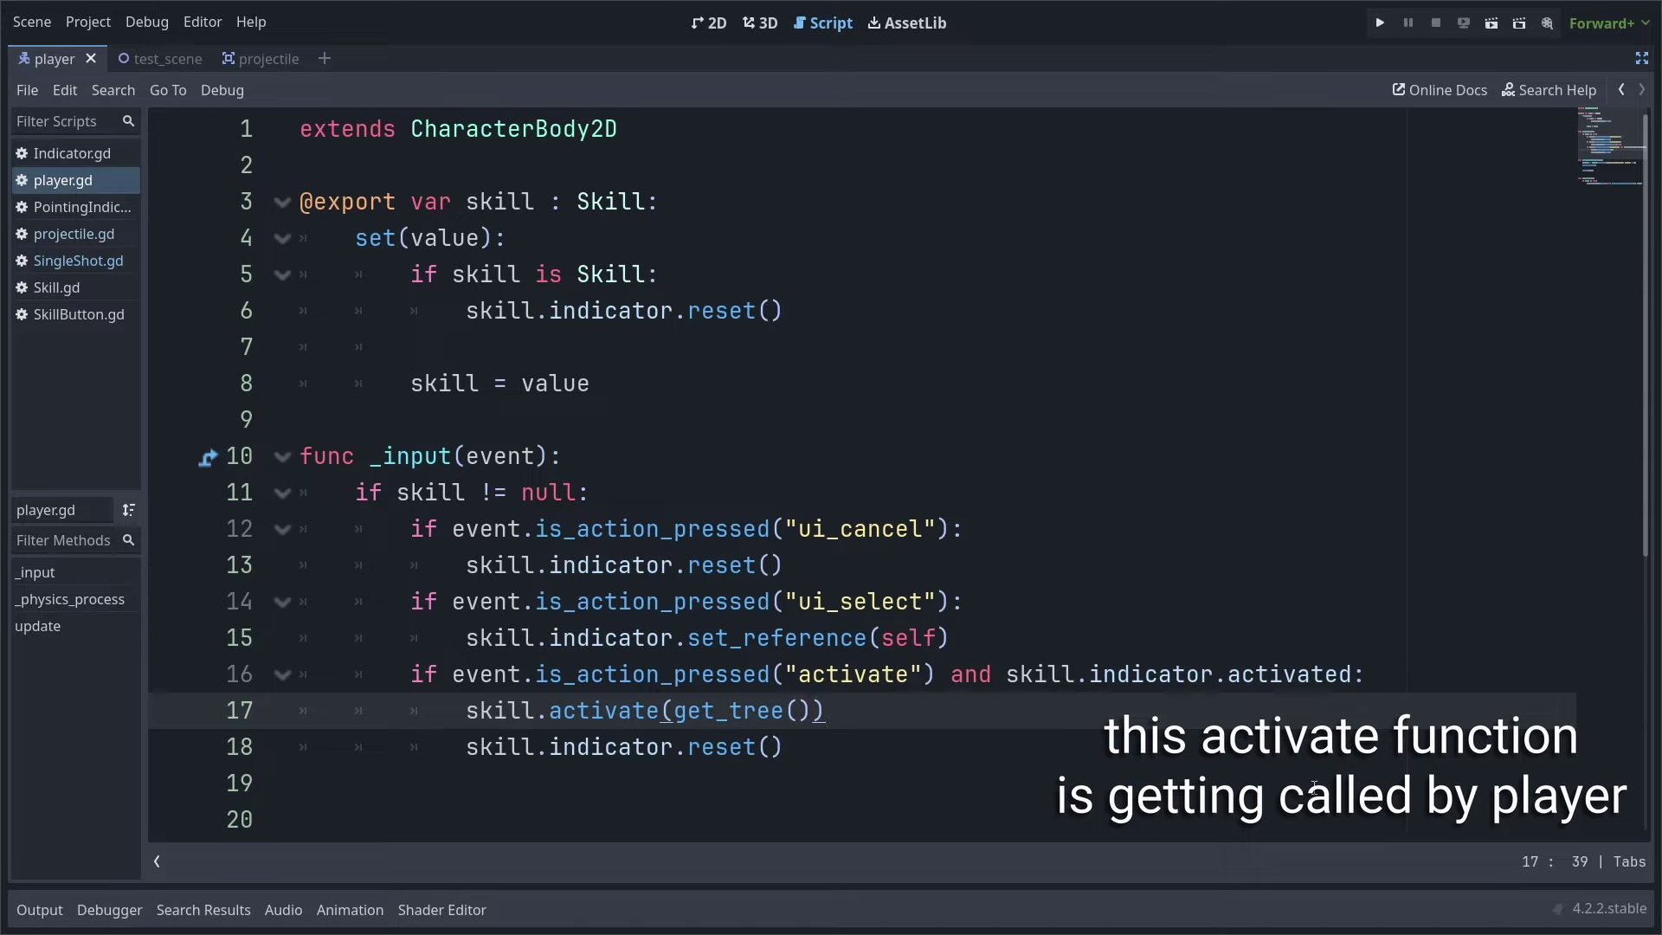
{"action": "left_click", "coordinate": [145, 58]}
Run the test scene, fire a saw-blade projectile with SINGLE LONG, then close the game.
{"action": "left_click", "coordinate": [1490, 22]}
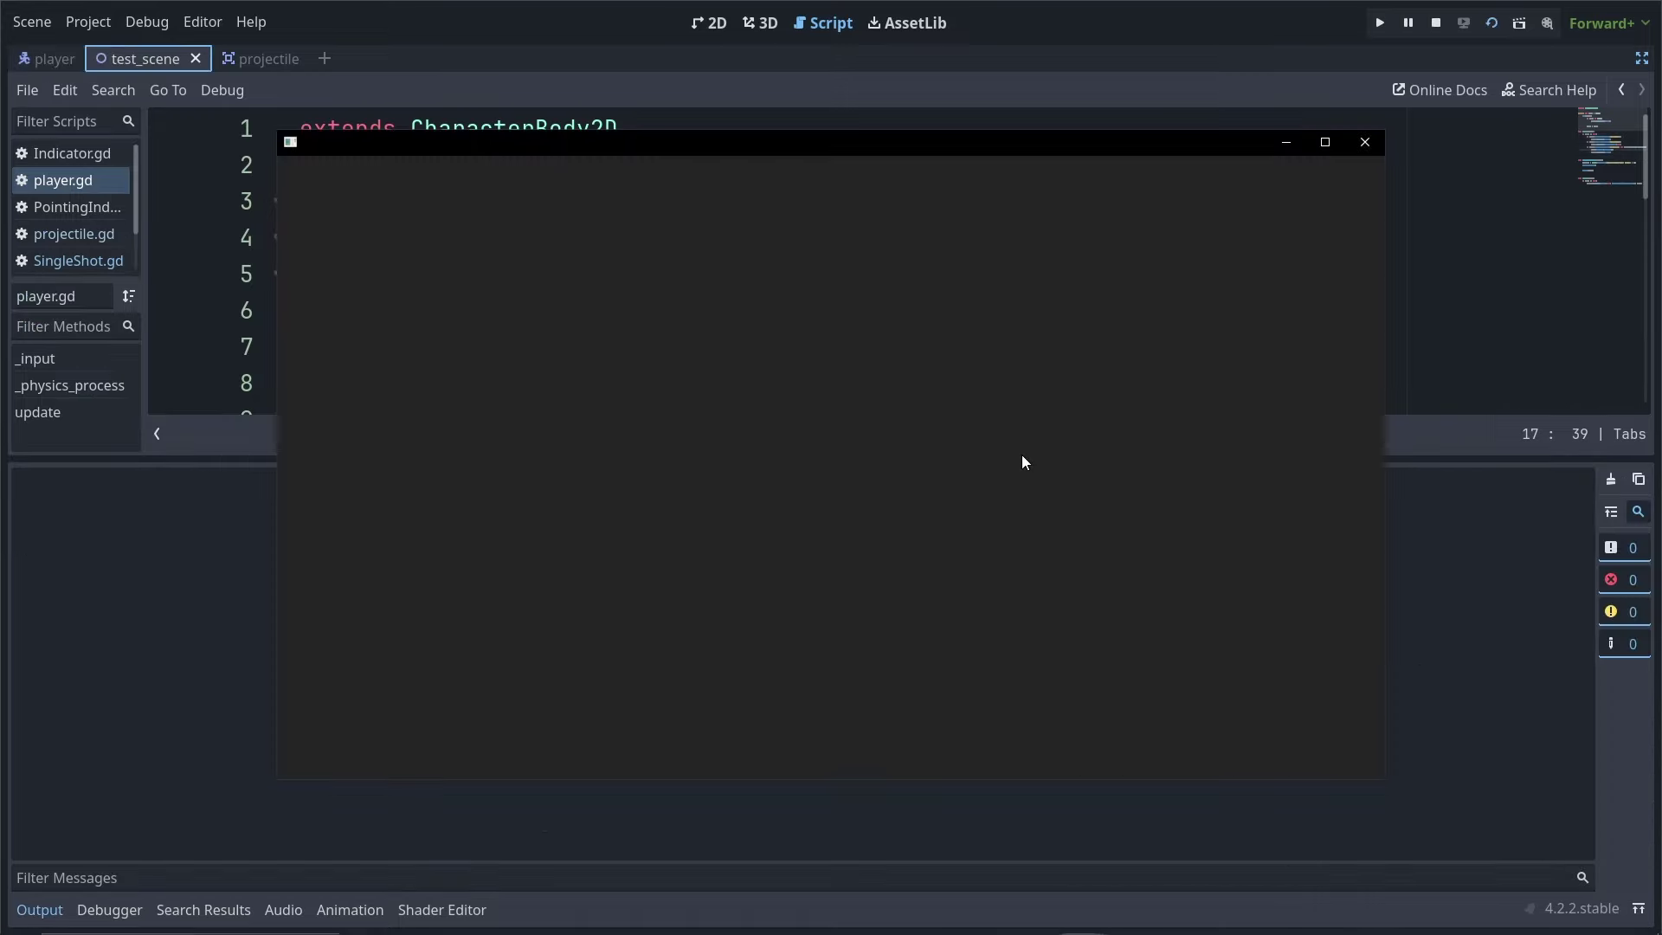
{"action": "left_click", "coordinate": [838, 737]}
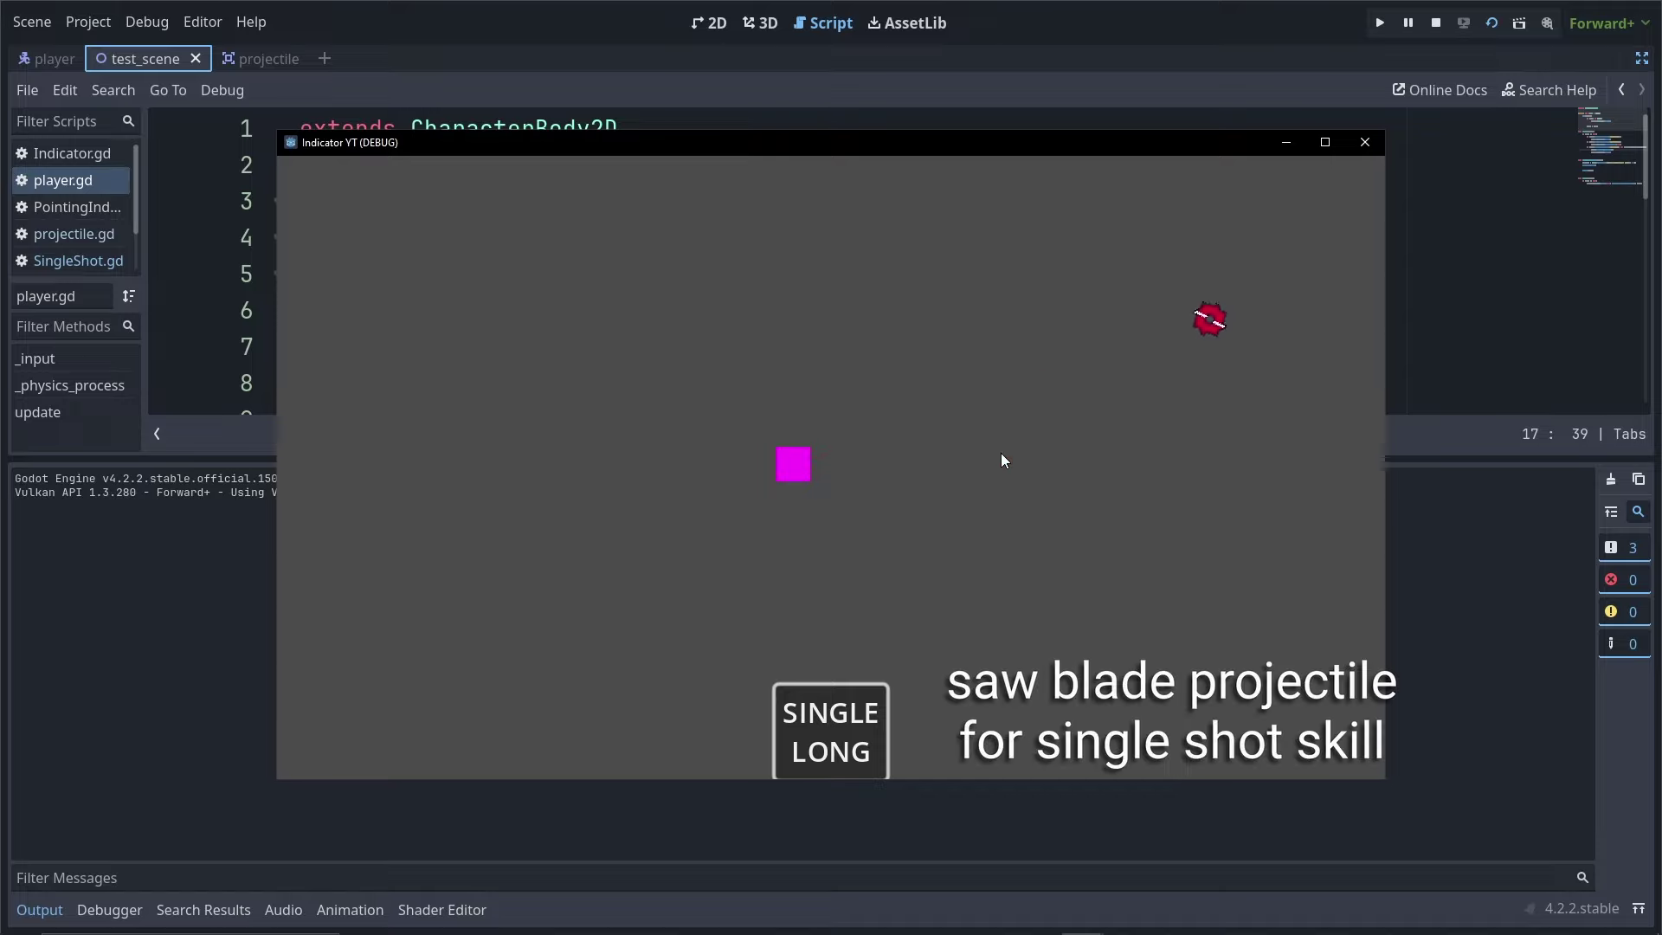
{"action": "left_click_drag", "start_coordinate": [960, 558], "coordinate": [644, 448]}
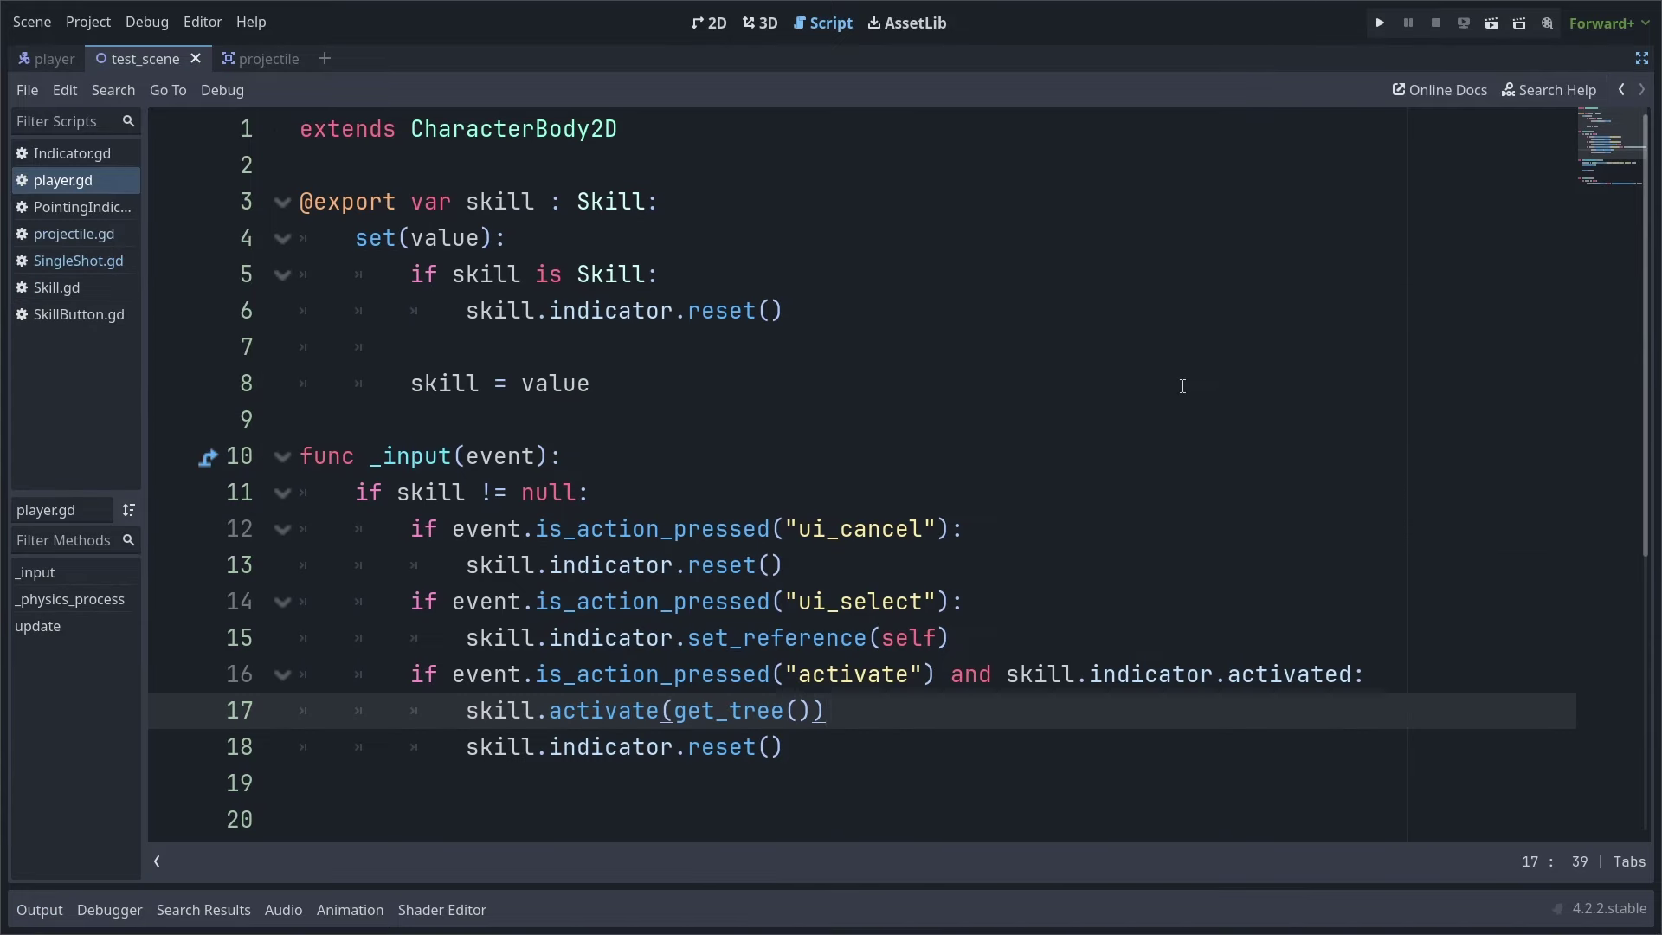
{"action": "left_click", "coordinate": [12, 99]}
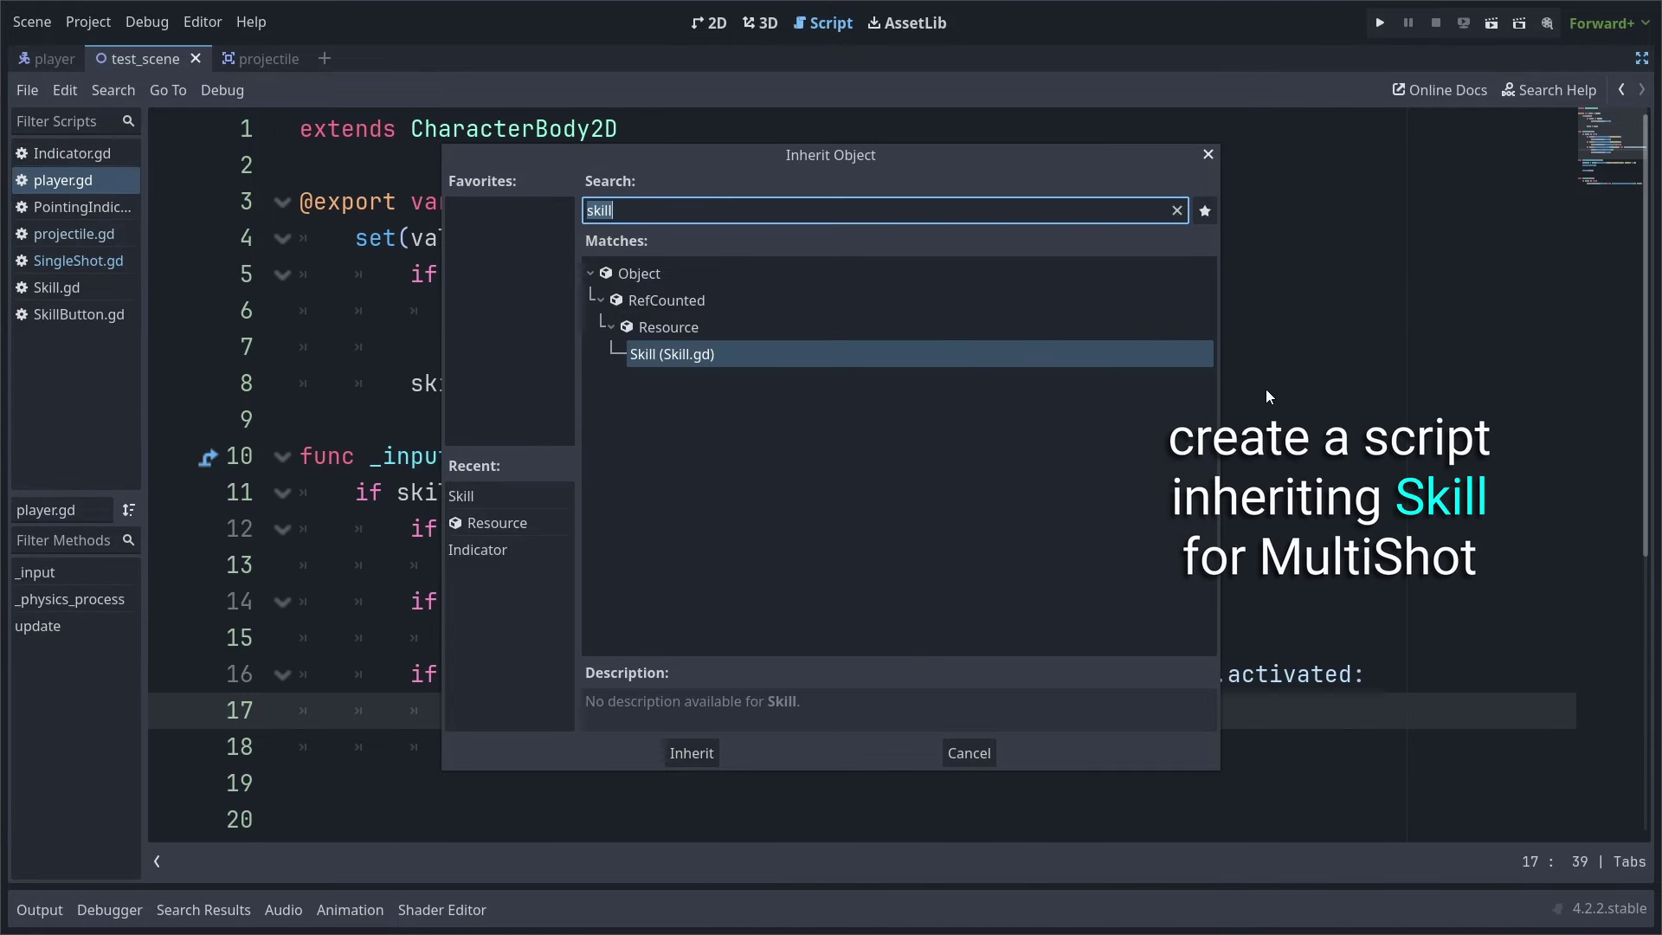
Create MultiShot.gd inheriting Skill in the scenes folder.
{"action": "double_click", "coordinate": [672, 361]}
{"action": "double_click", "coordinate": [804, 419]}
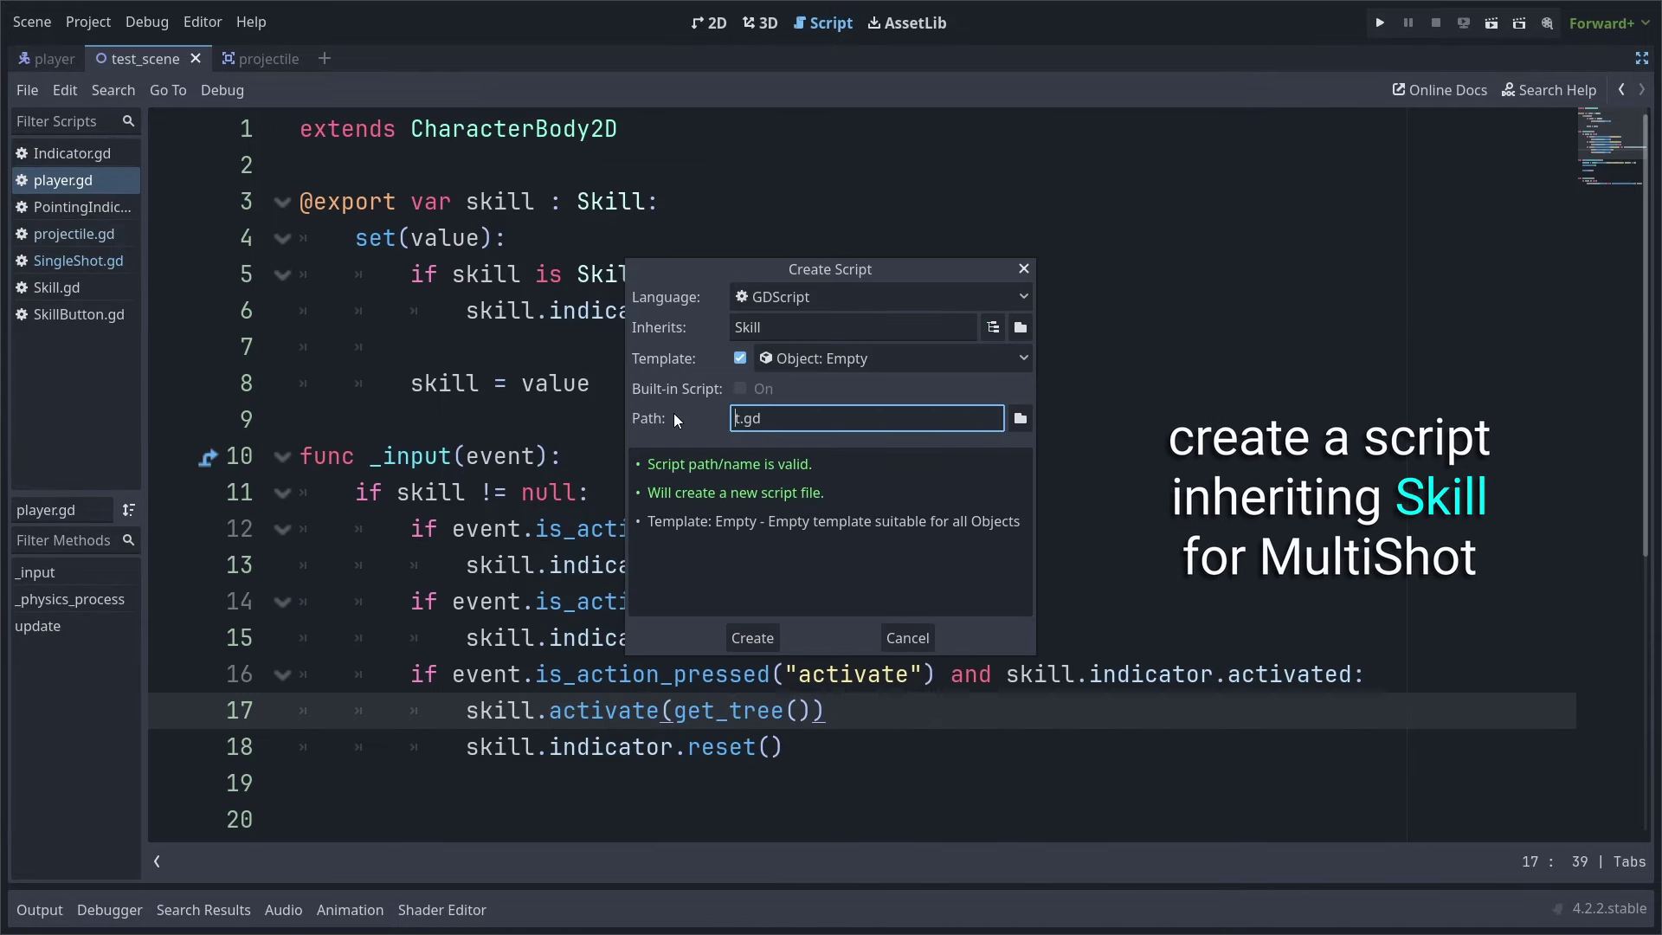
{"action": "type", "text": "MultiShot"}
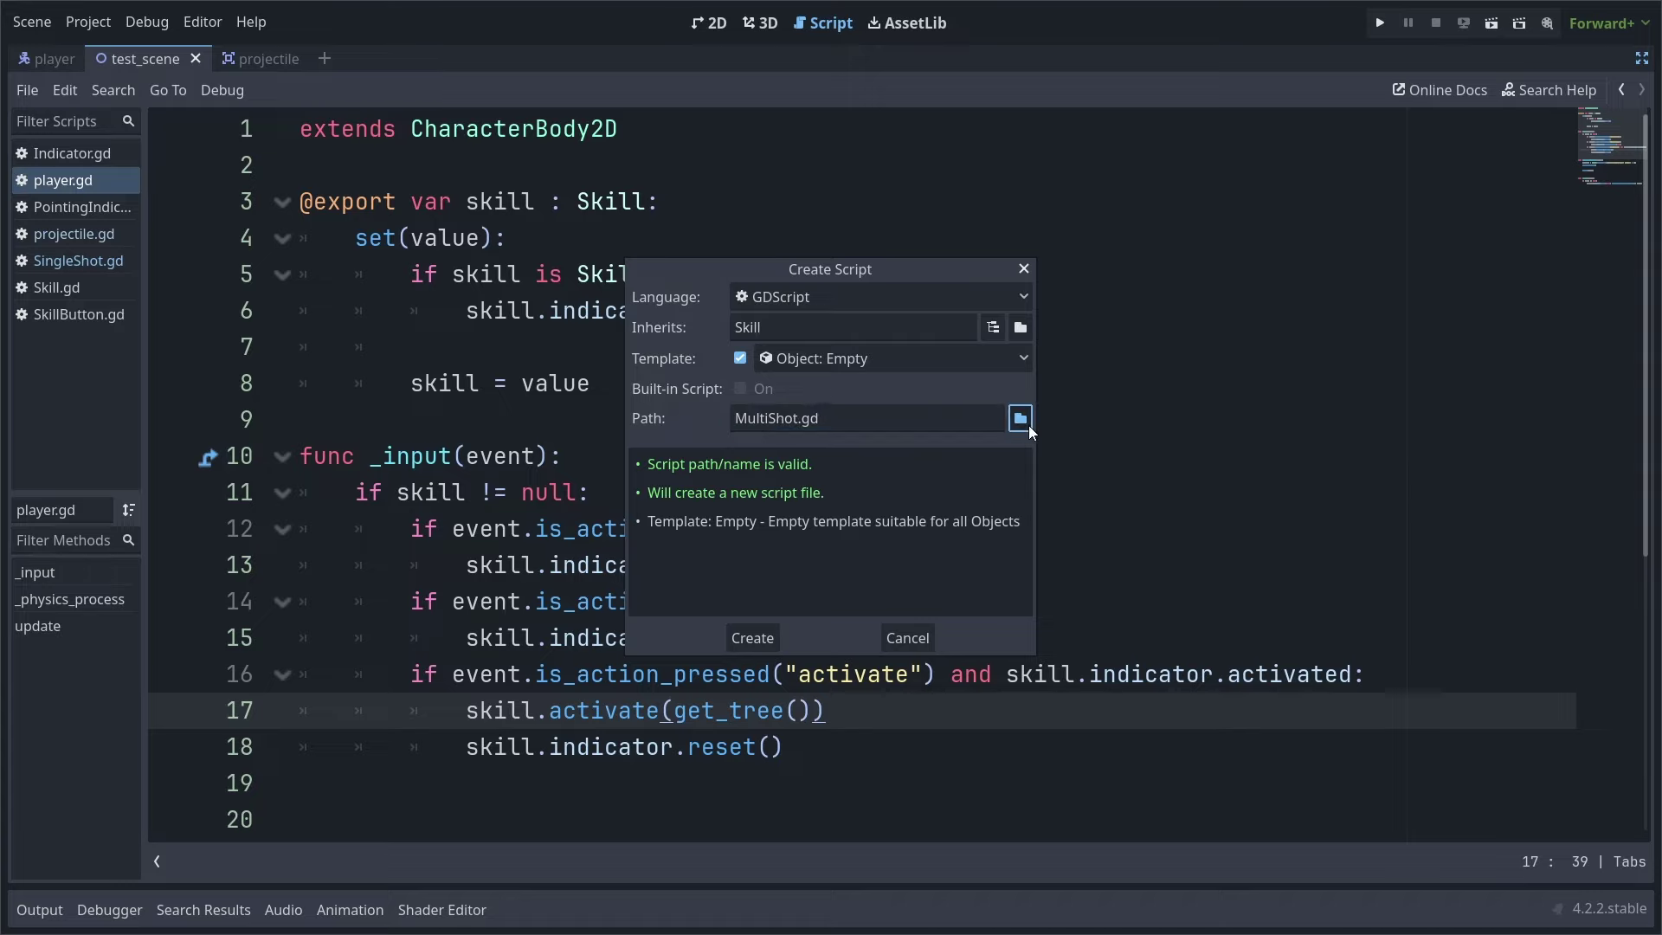
{"action": "left_click", "coordinate": [1021, 418]}
{"action": "left_click", "coordinate": [676, 750]}
{"action": "key", "text": "Return"}
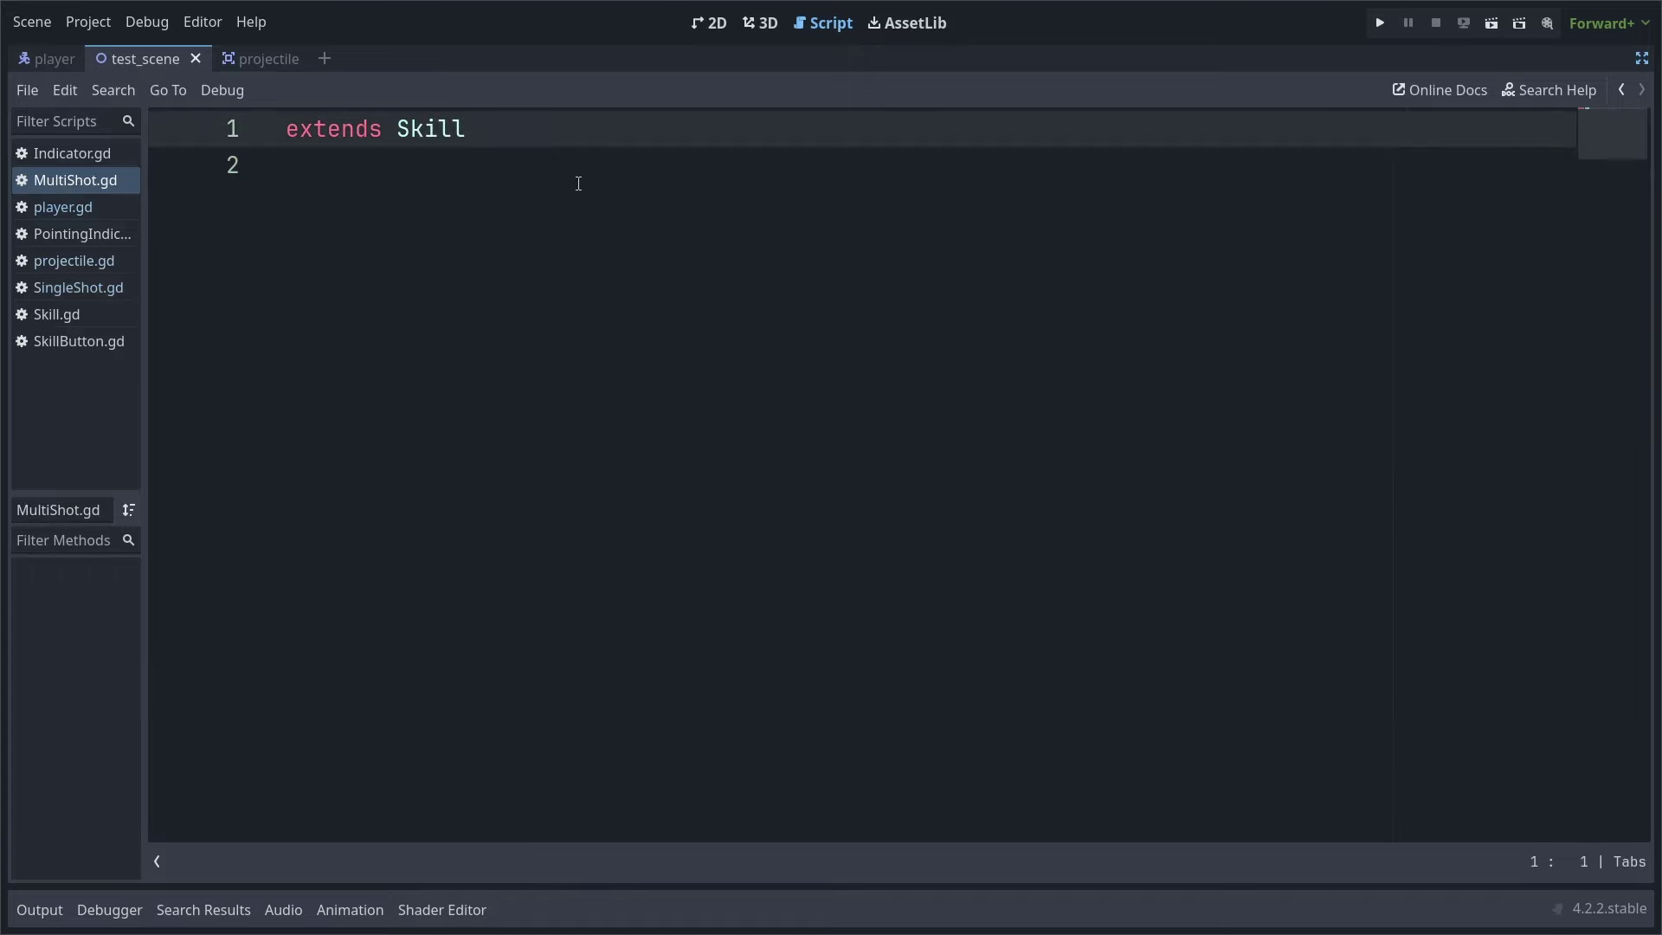
Add class_name MultiShot, modified_direction and angle_of_rotation variables, and an exported count of 3.
{"action": "left_click", "coordinate": [578, 183]}
{"action": "type", "text": "class_name MultiShot"}
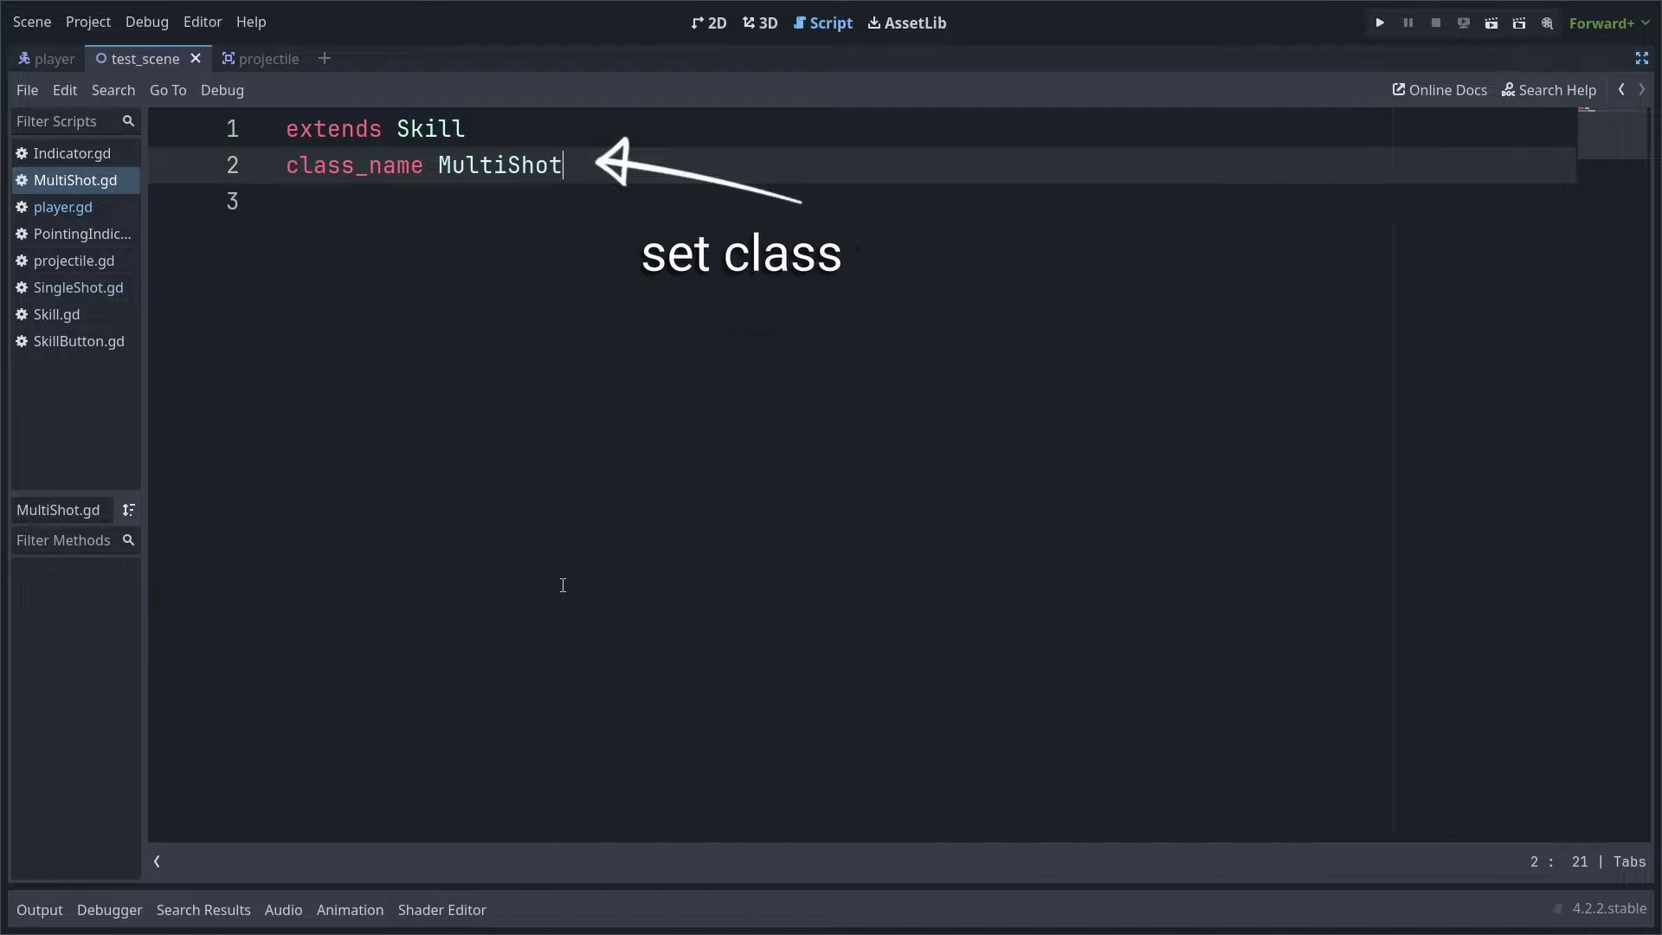
{"action": "key", "text": "Return"}
{"action": "key", "text": "Return"}
{"action": "type", "text": "var modified_direction : Vector2"}
{"action": "key", "text": "Return"}
{"action": "type", "text": "var angle_of_rotation : float"}
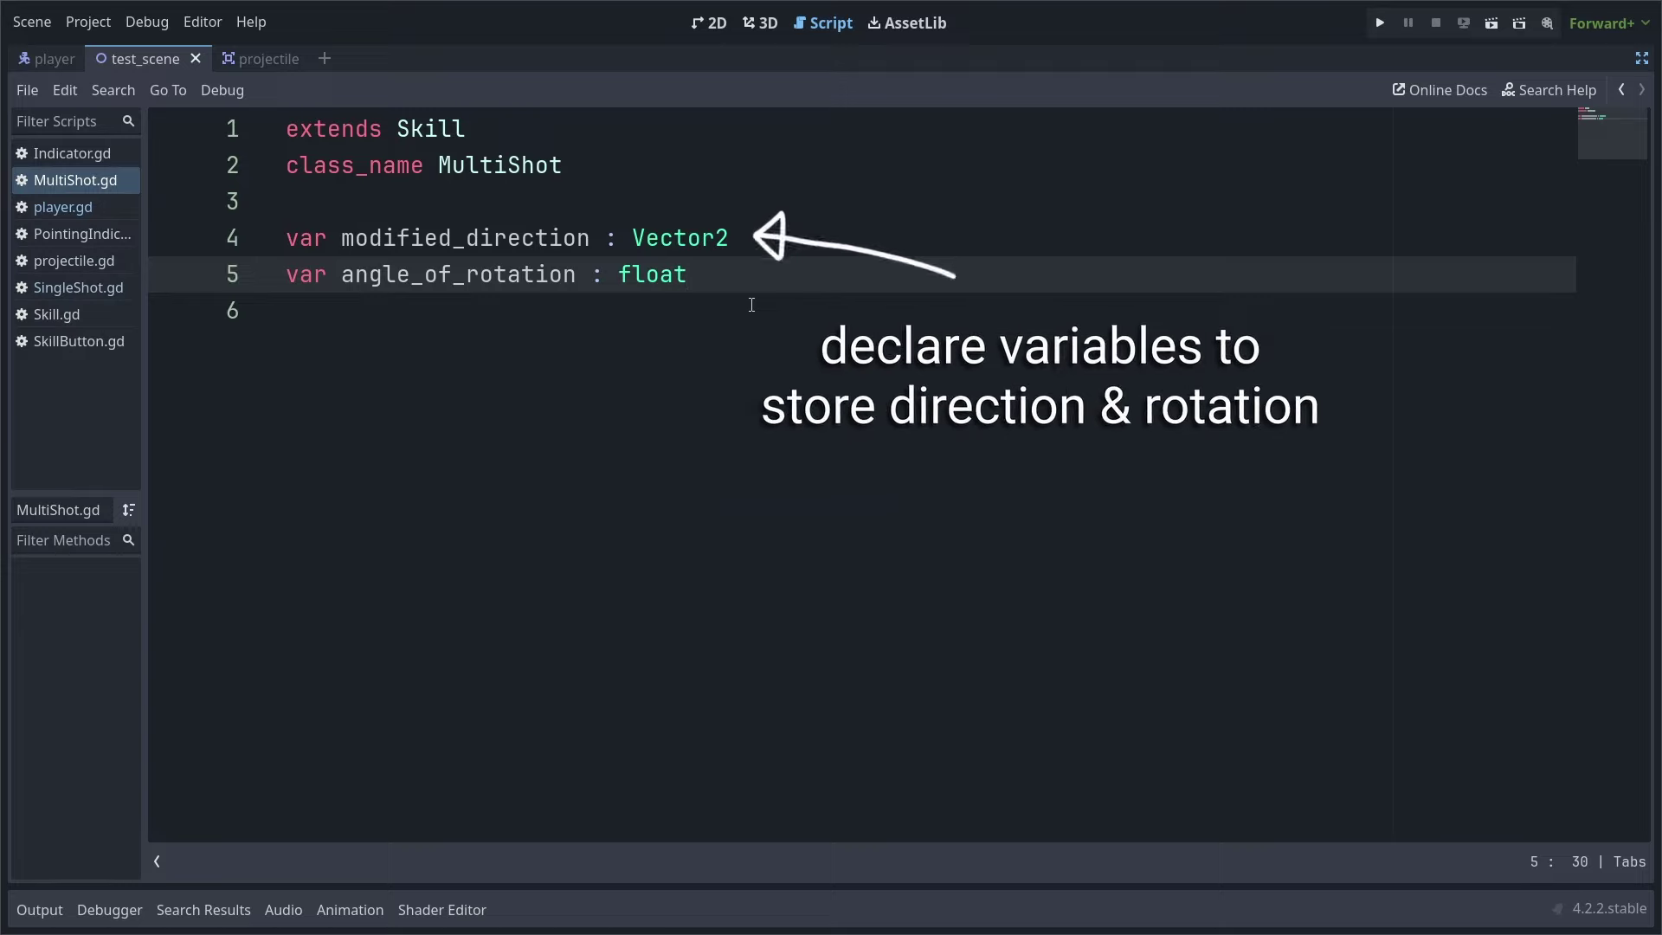
{"action": "key", "text": "Return"}
{"action": "key", "text": "Return"}
{"action": "type", "text": "@export var count : int = 3"}
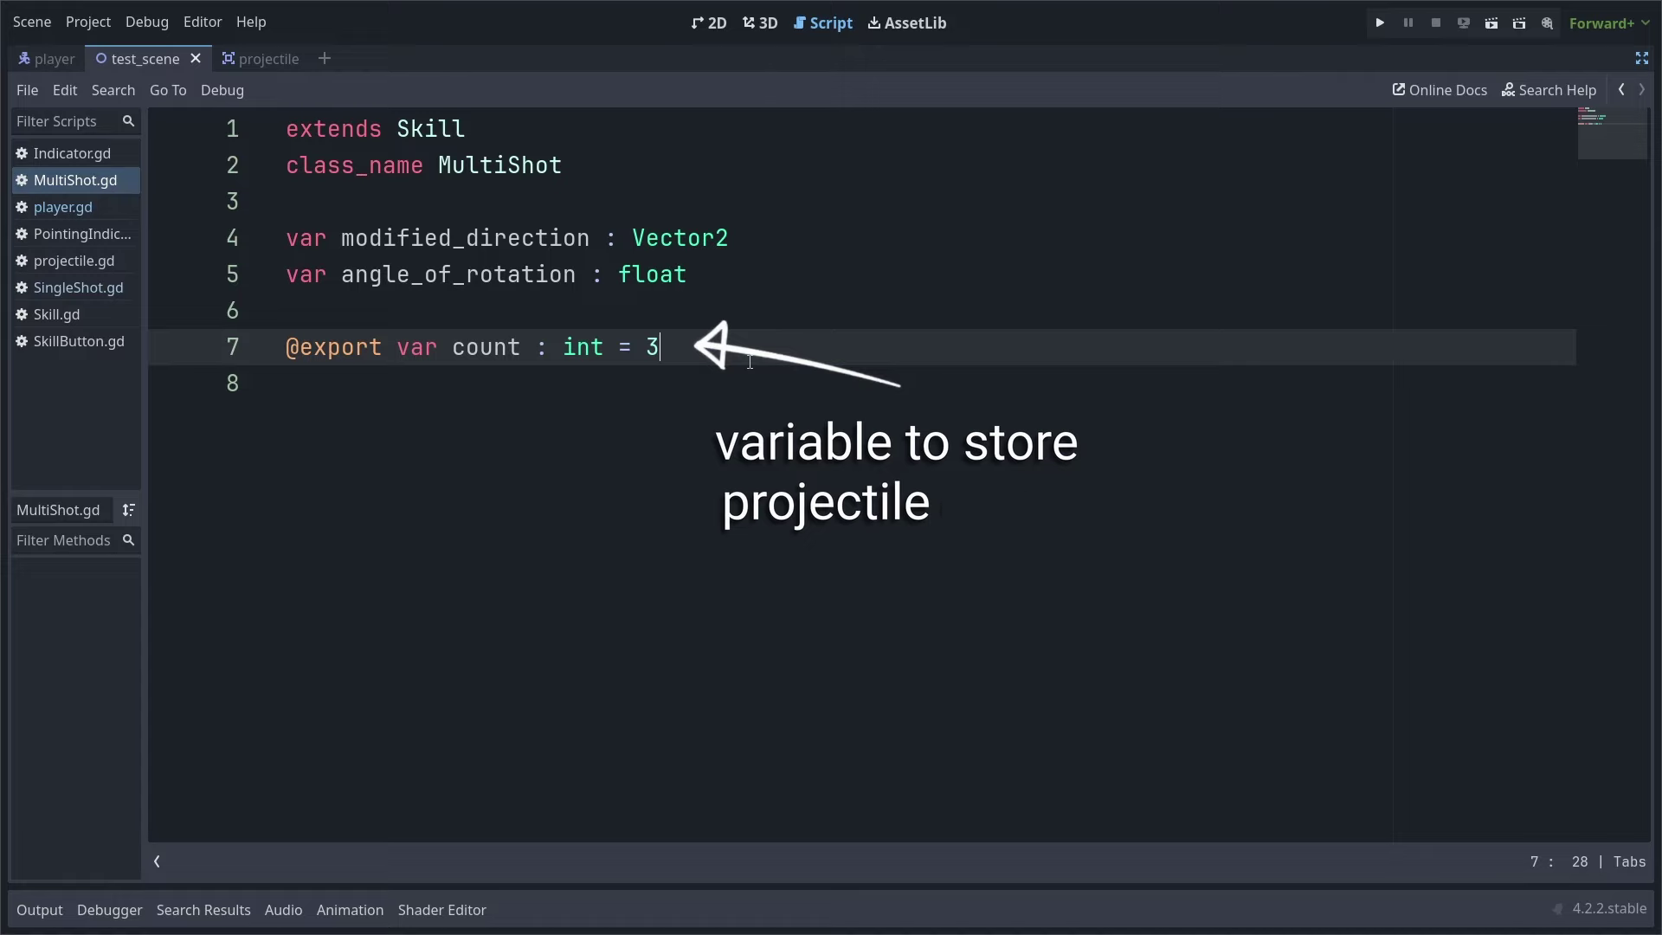
{"action": "key", "text": "Return"}
{"action": "key", "text": "Return"}
Paste in the shoot, radial_shot and activate function code.
{"action": "type", "text": "func shoot(scene_tree): \tif projectile_node == null: \t\treturn \t \tvar projectile = projectile_node.instantiate() \t \tprojectile.position = indicator.spawn_point \tprojectile.direction = modified_direction \t \tscene_tree.current_scene.add_child(projectile) \tprojectile.play(projectile_name)"}
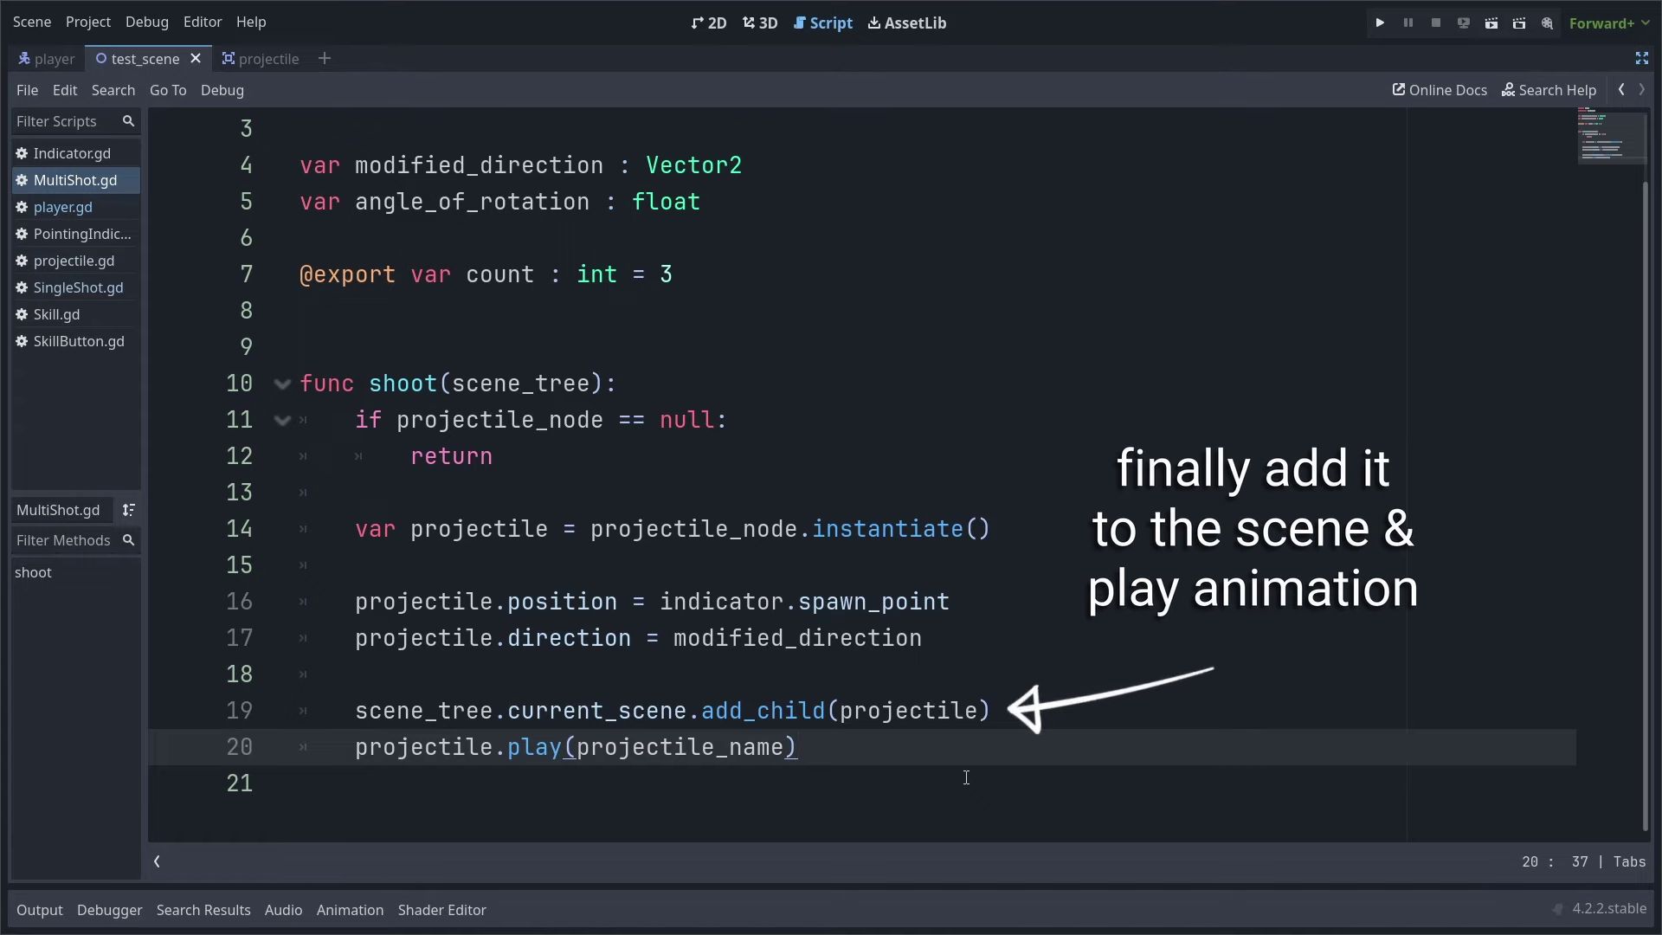
{"action": "left_click", "coordinate": [1008, 348]}
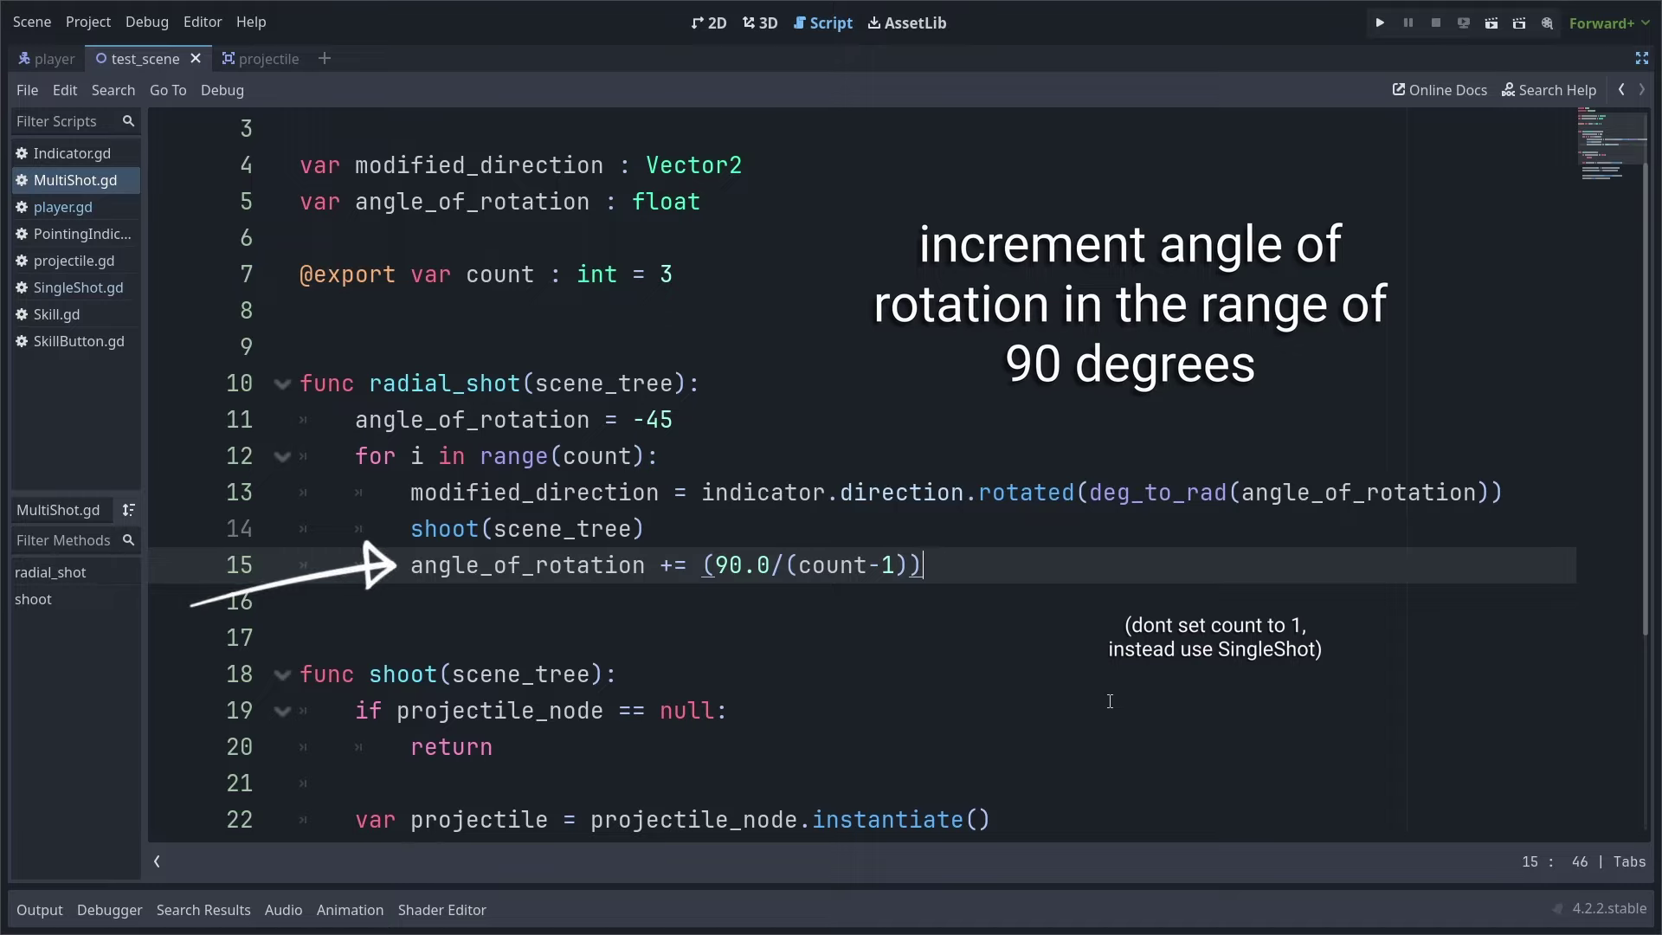
{"action": "left_click", "coordinate": [939, 322]}
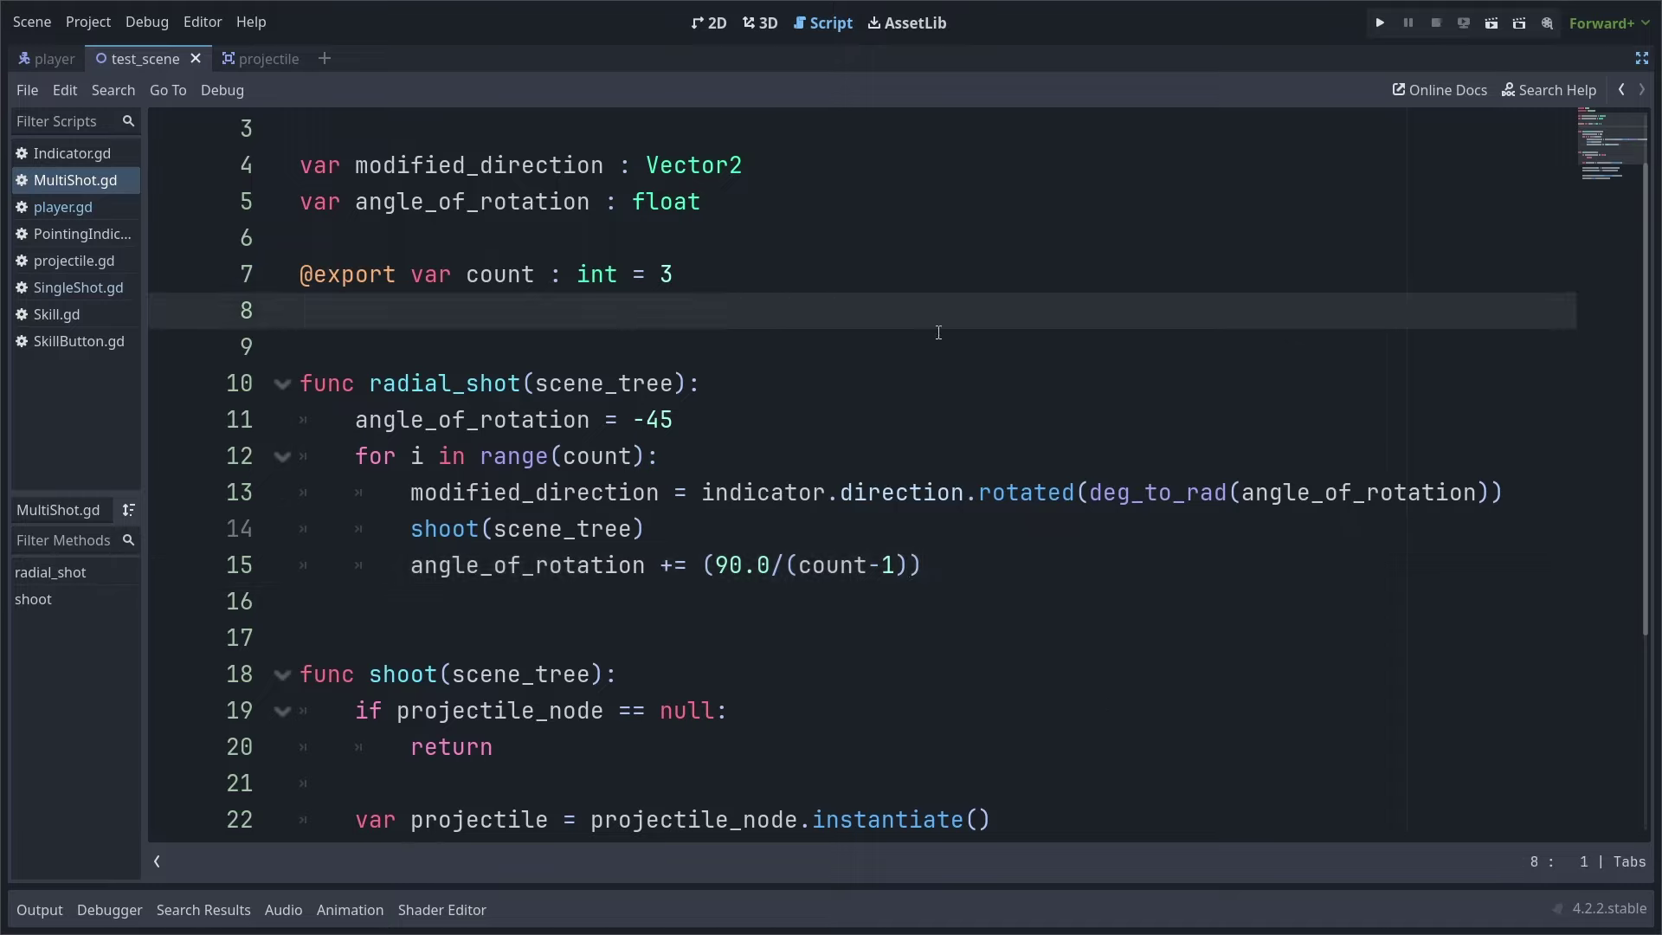
{"action": "type", "text": "func activate(scene_tree): \tradial_shot(scene_tree)"}
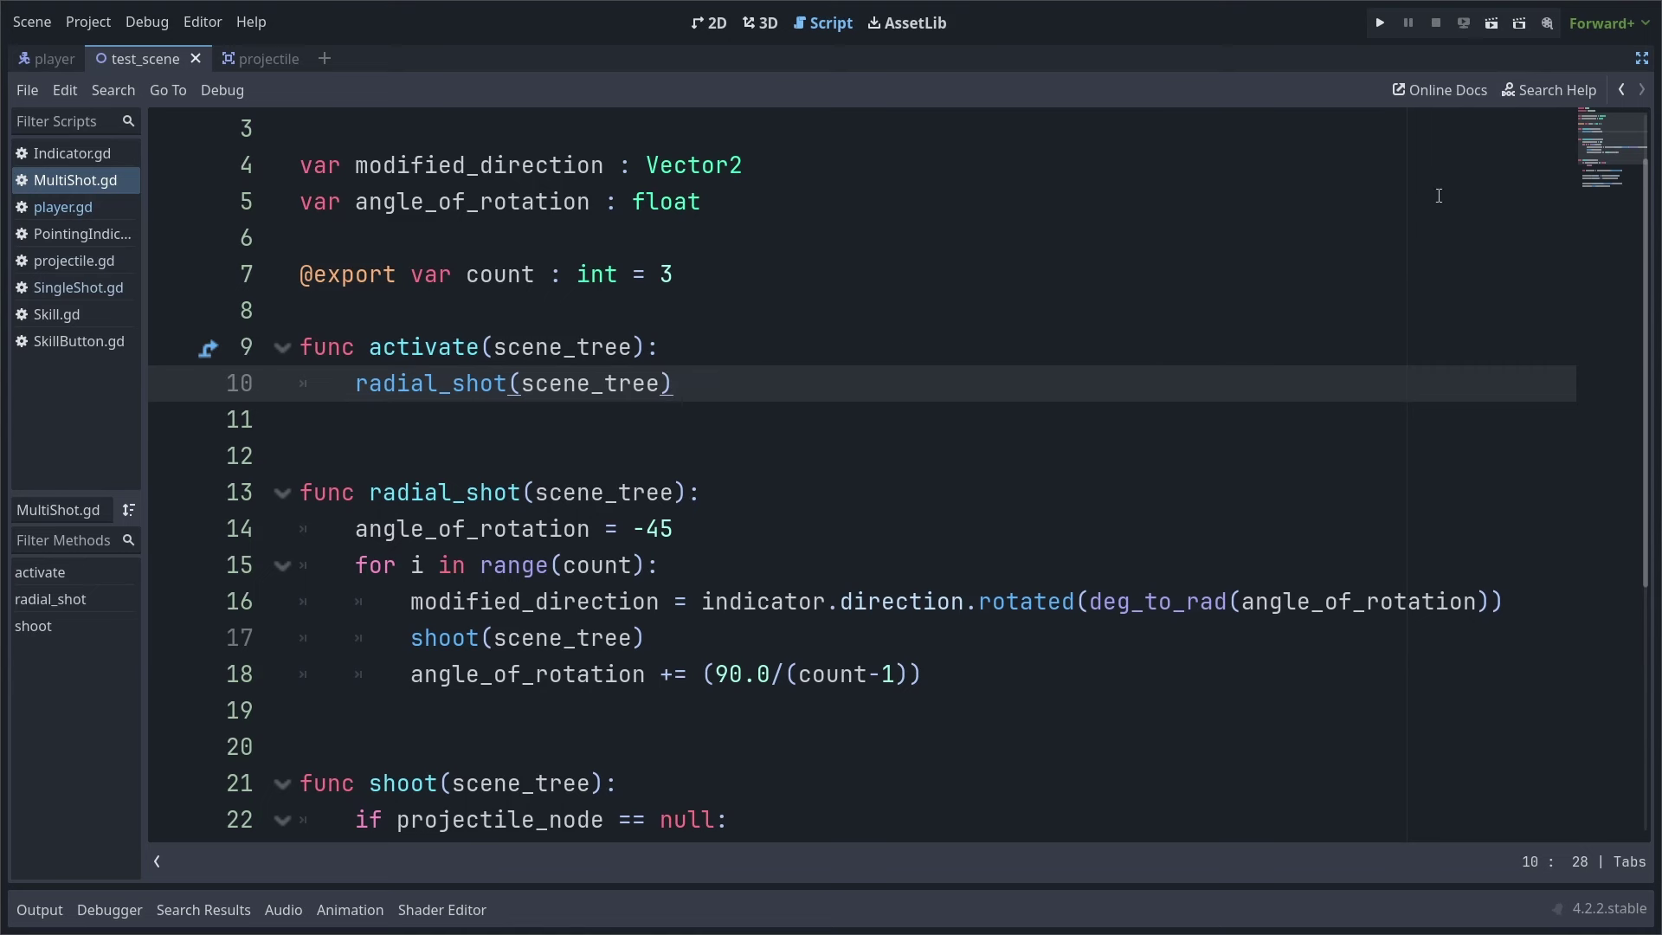
{"action": "left_click", "coordinate": [1641, 58]}
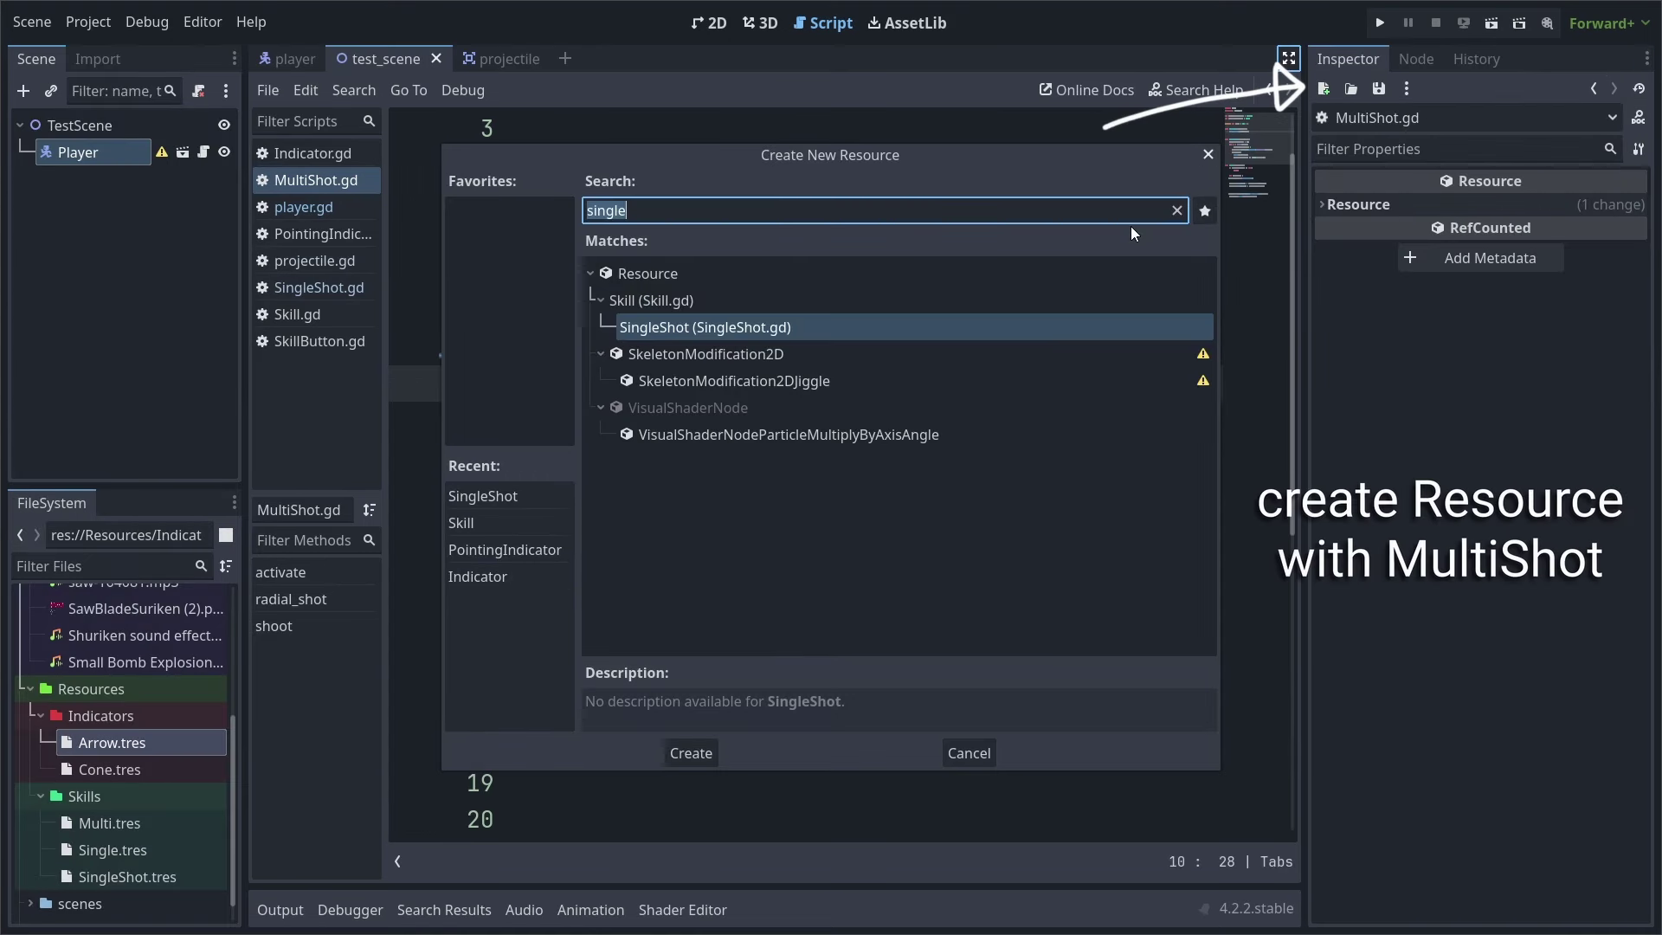
Create a MultiShot resource titled 'Multi Shot' with Cone.tres as its Indicator.
{"action": "type", "text": "multi"}
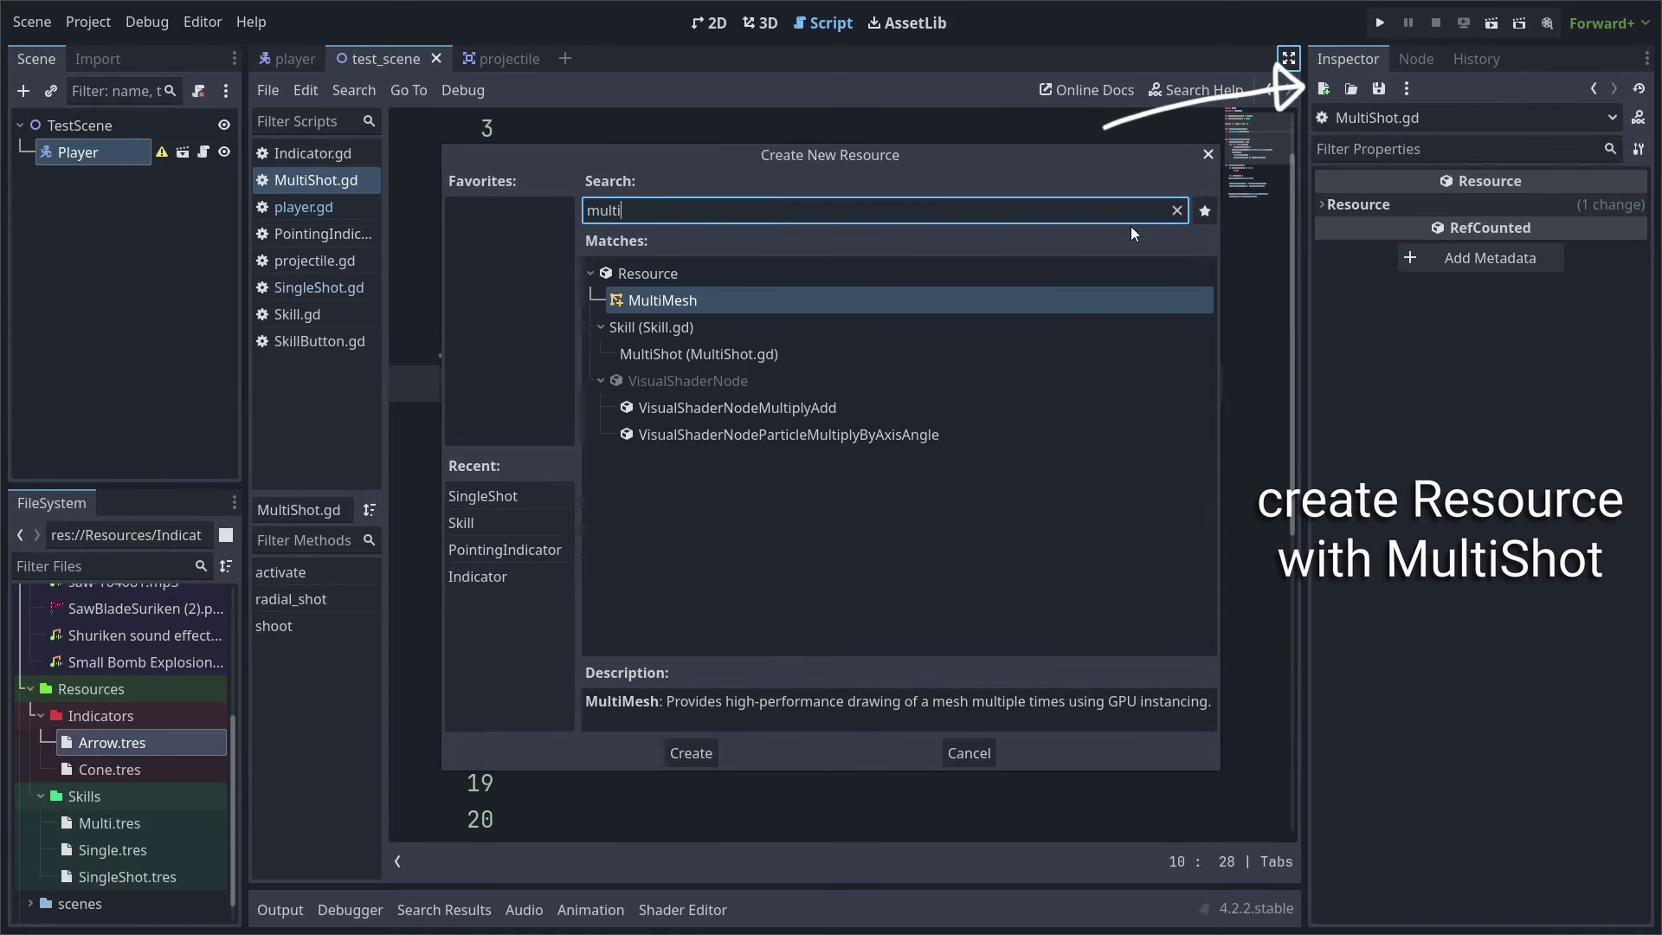
{"action": "key", "text": "Down"}
{"action": "key", "text": "Down"}
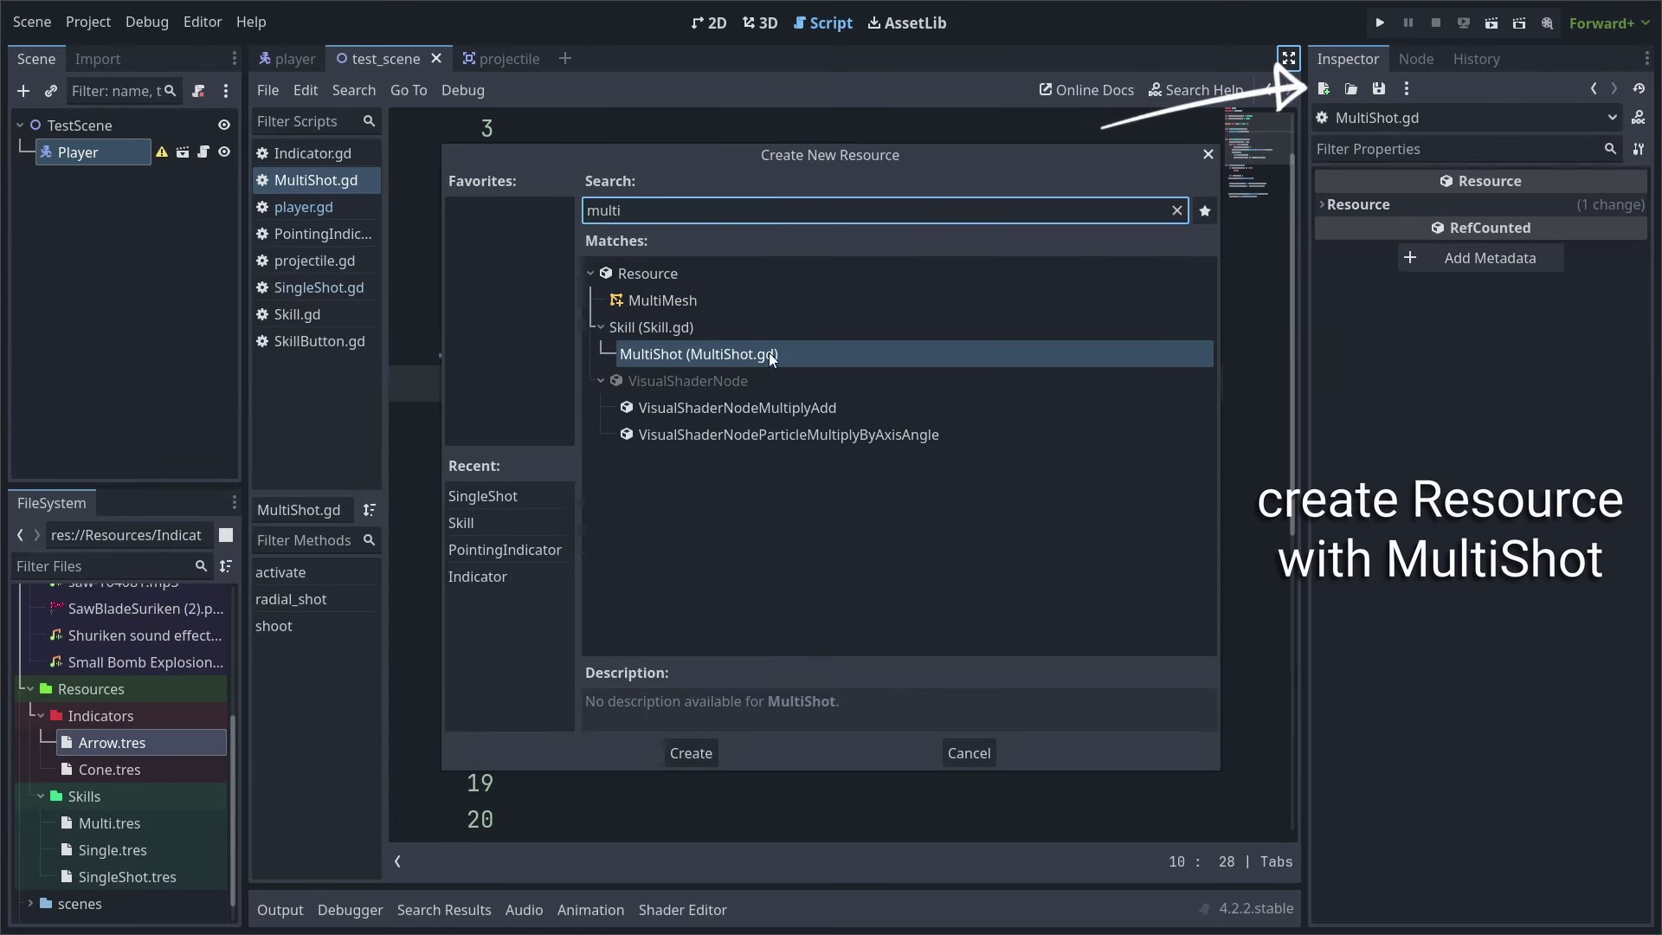
{"action": "left_click", "coordinate": [691, 752]}
{"action": "left_click", "coordinate": [1564, 257]}
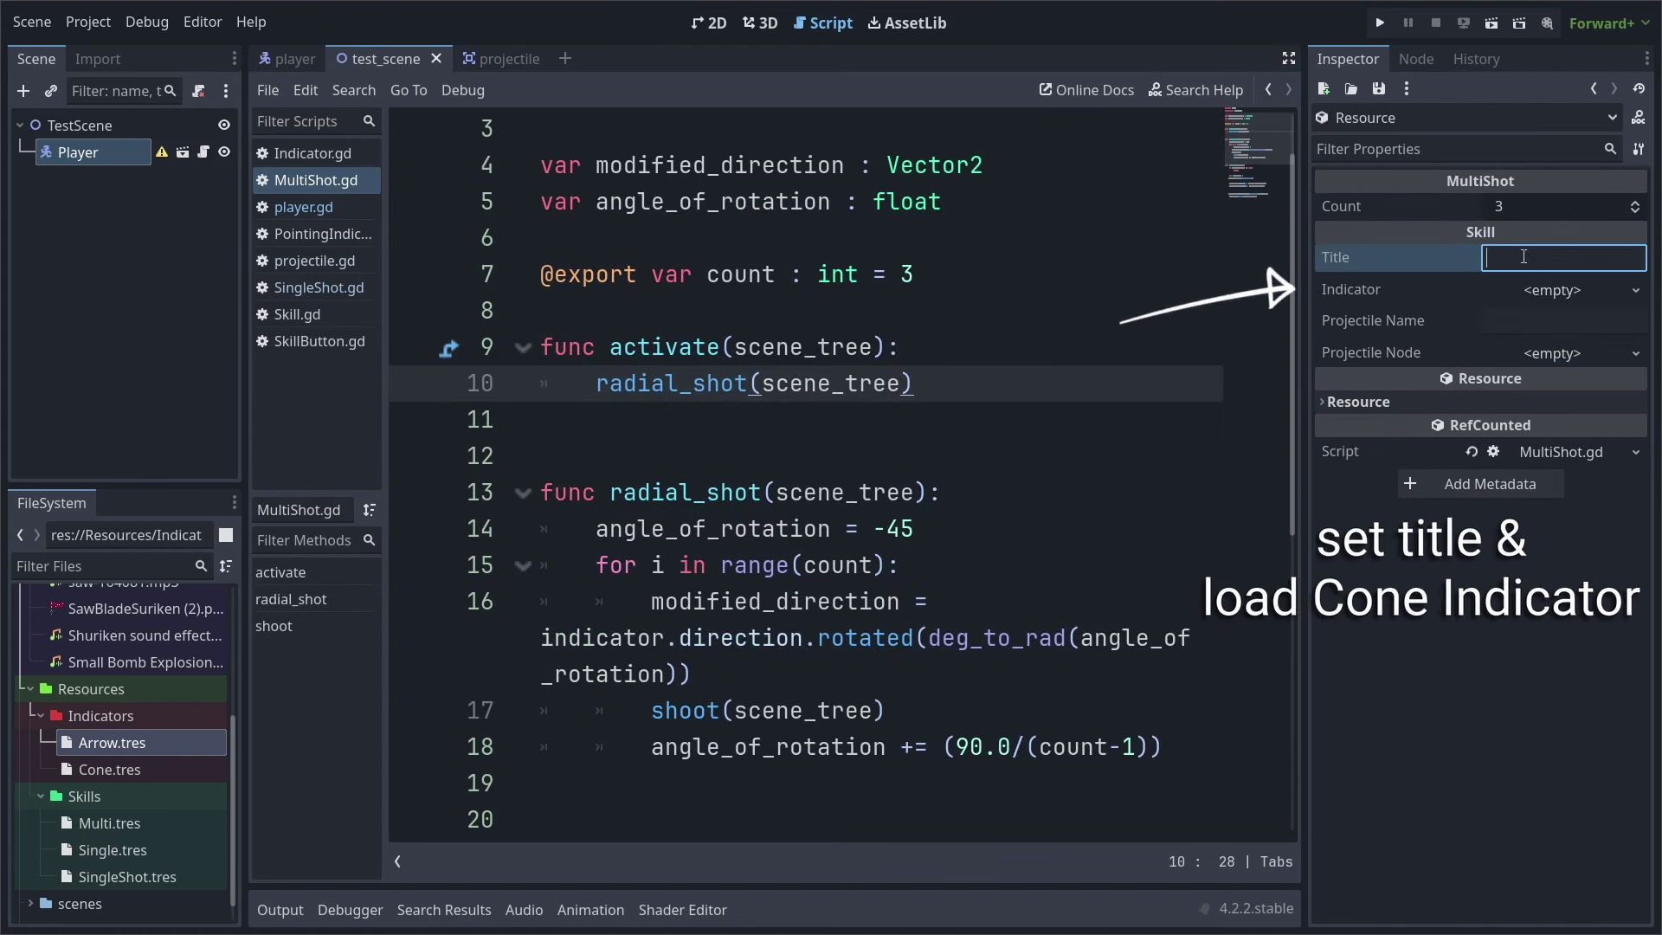
{"action": "type", "text": "Multi Shot"}
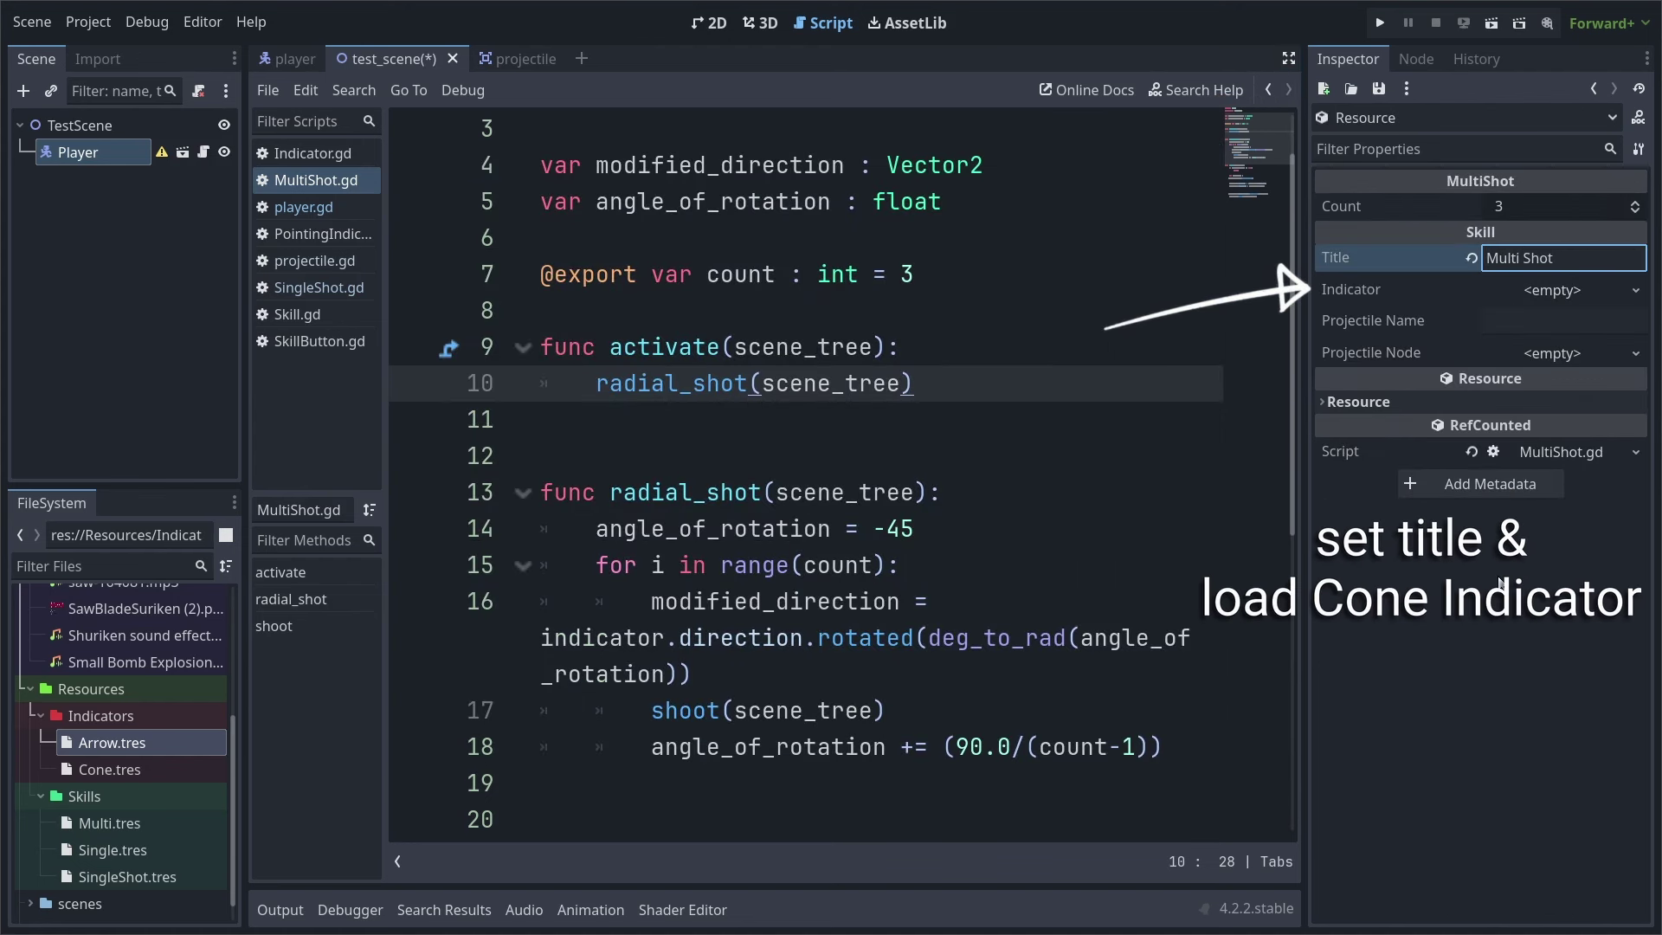
{"action": "mouse_move", "coordinate": [110, 770]}
{"action": "left_mouse_down"}
{"action": "mouse_move", "coordinate": [1529, 309]}
{"action": "mouse_move", "coordinate": [1527, 294]}
{"action": "left_mouse_up"}
Set Projectile Name to shuriken and quick-load projectile.tscn as the Projectile Node.
{"action": "left_click", "coordinate": [1563, 320]}
{"action": "type", "text": "shuriken"}
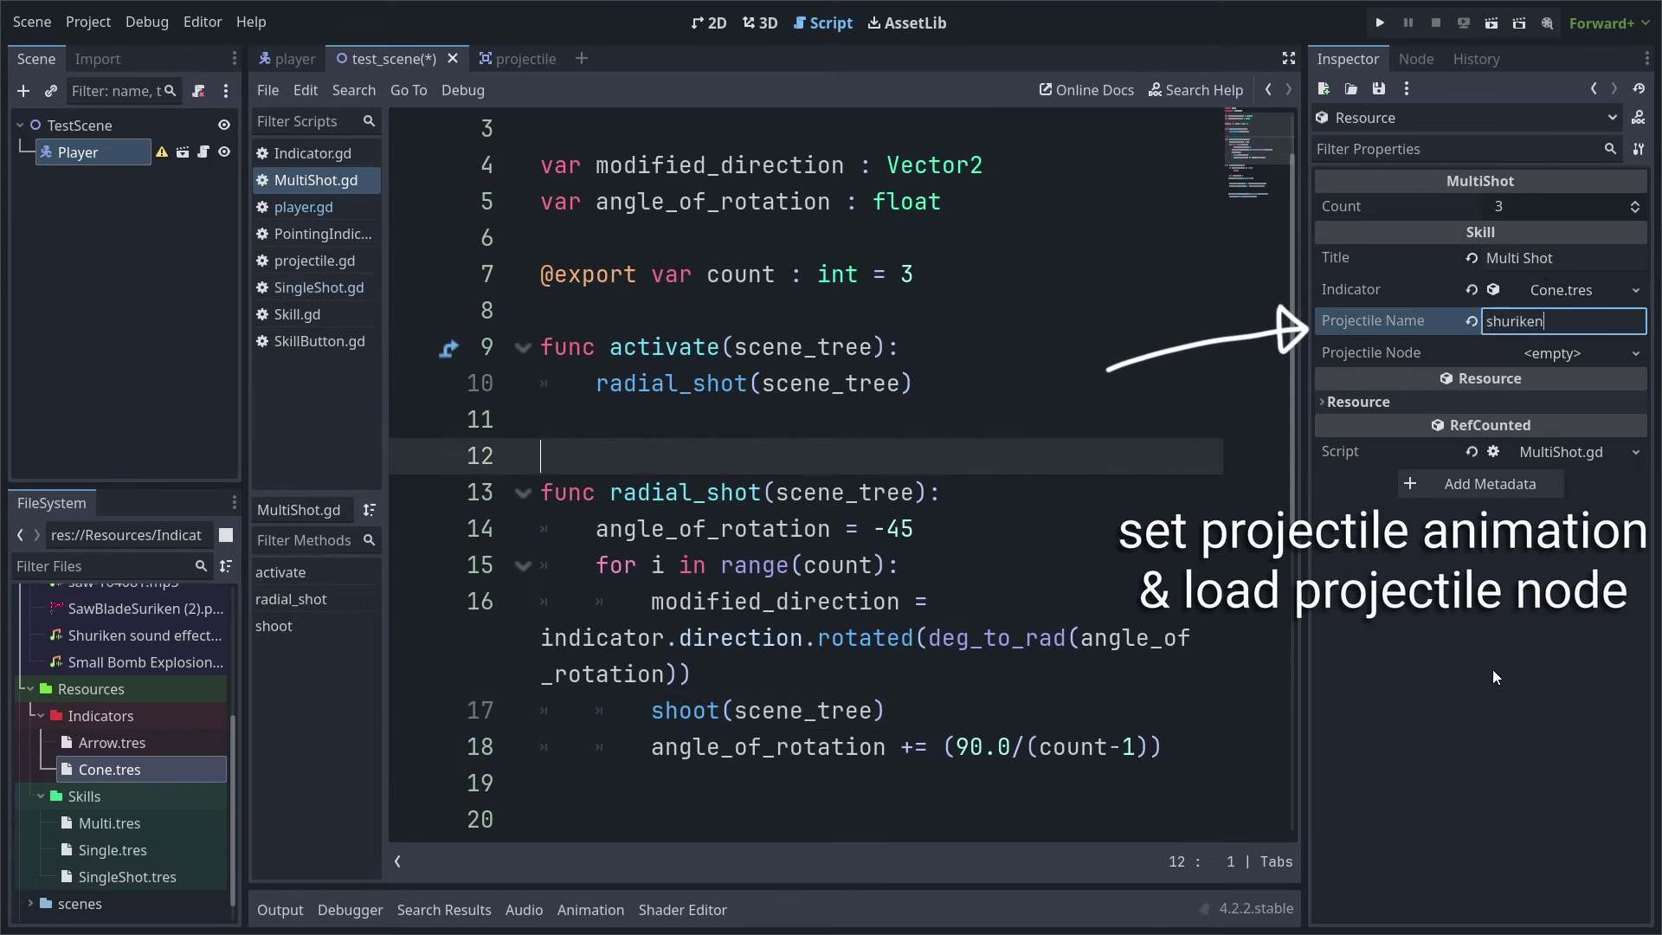
{"action": "left_click", "coordinate": [1552, 353]}
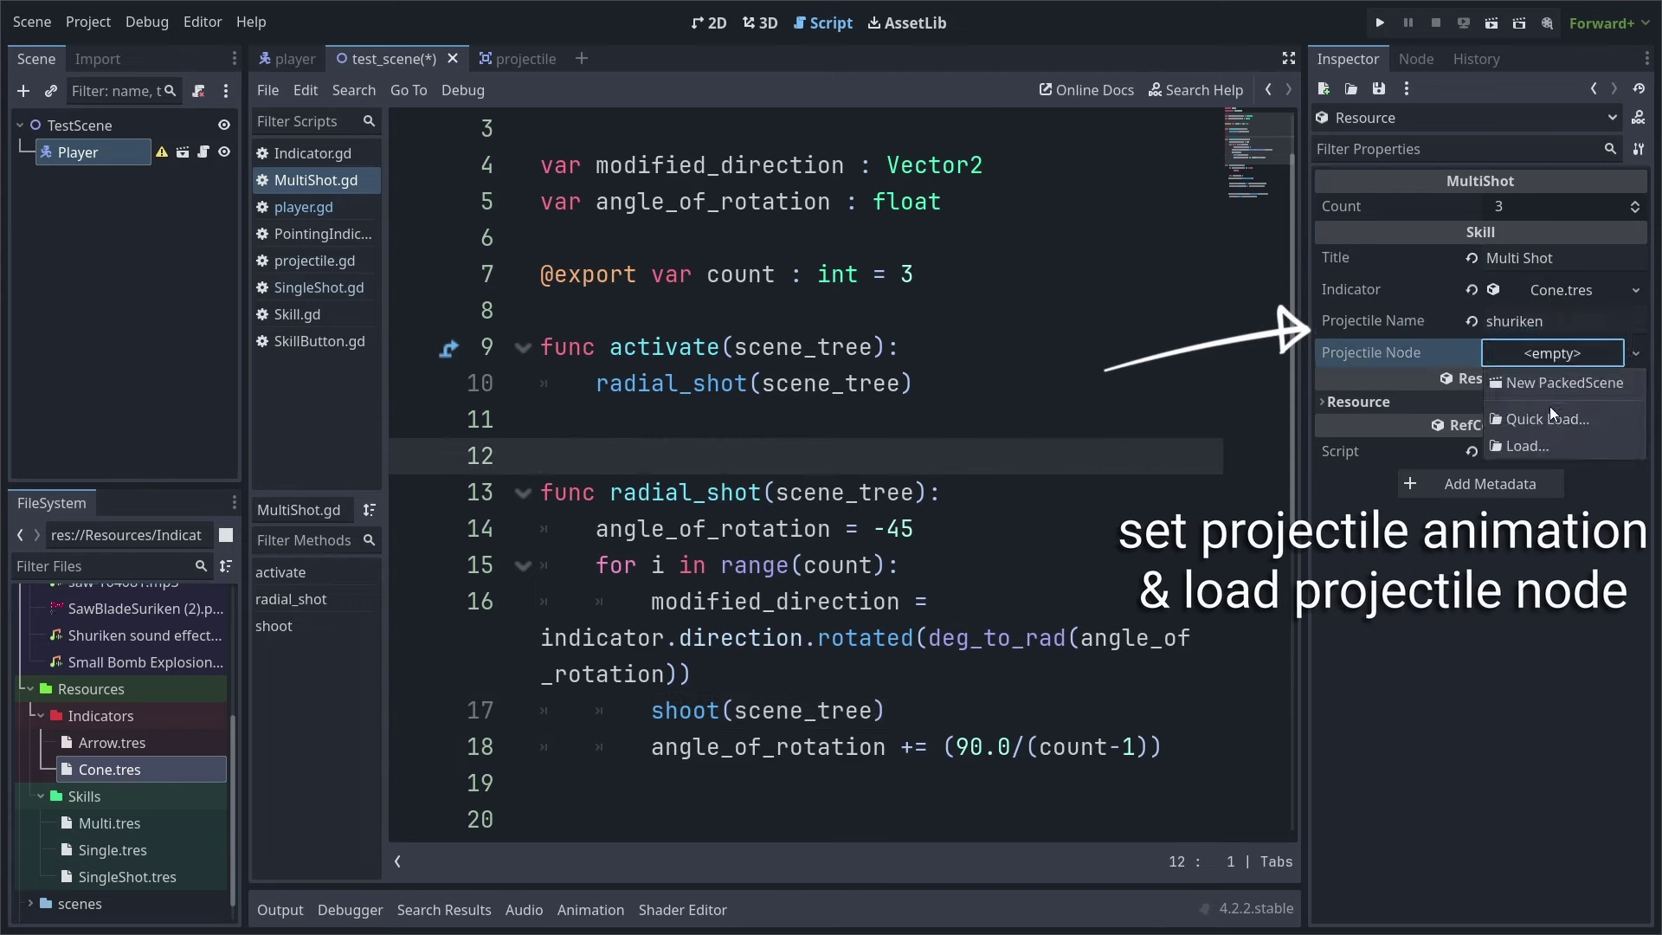
{"action": "left_click", "coordinate": [1537, 412]}
{"action": "left_click", "coordinate": [734, 640]}
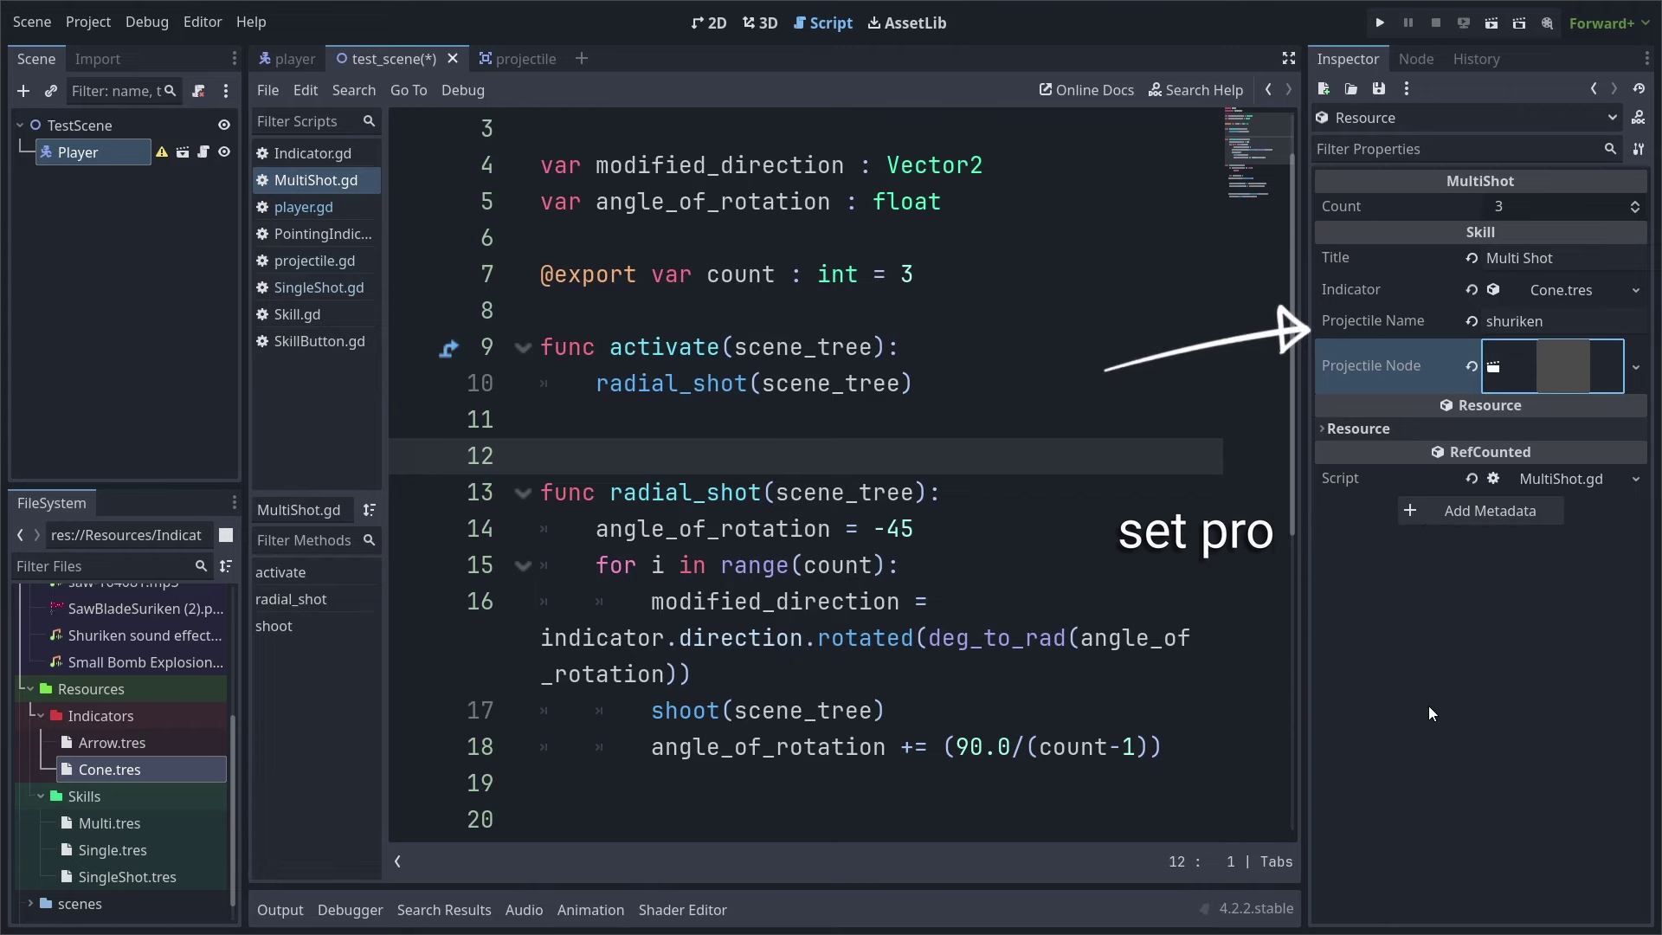
Save the resource as MultiShot.tres and open the player scene.
{"action": "left_click", "coordinate": [1379, 88]}
{"action": "left_click", "coordinate": [1402, 142]}
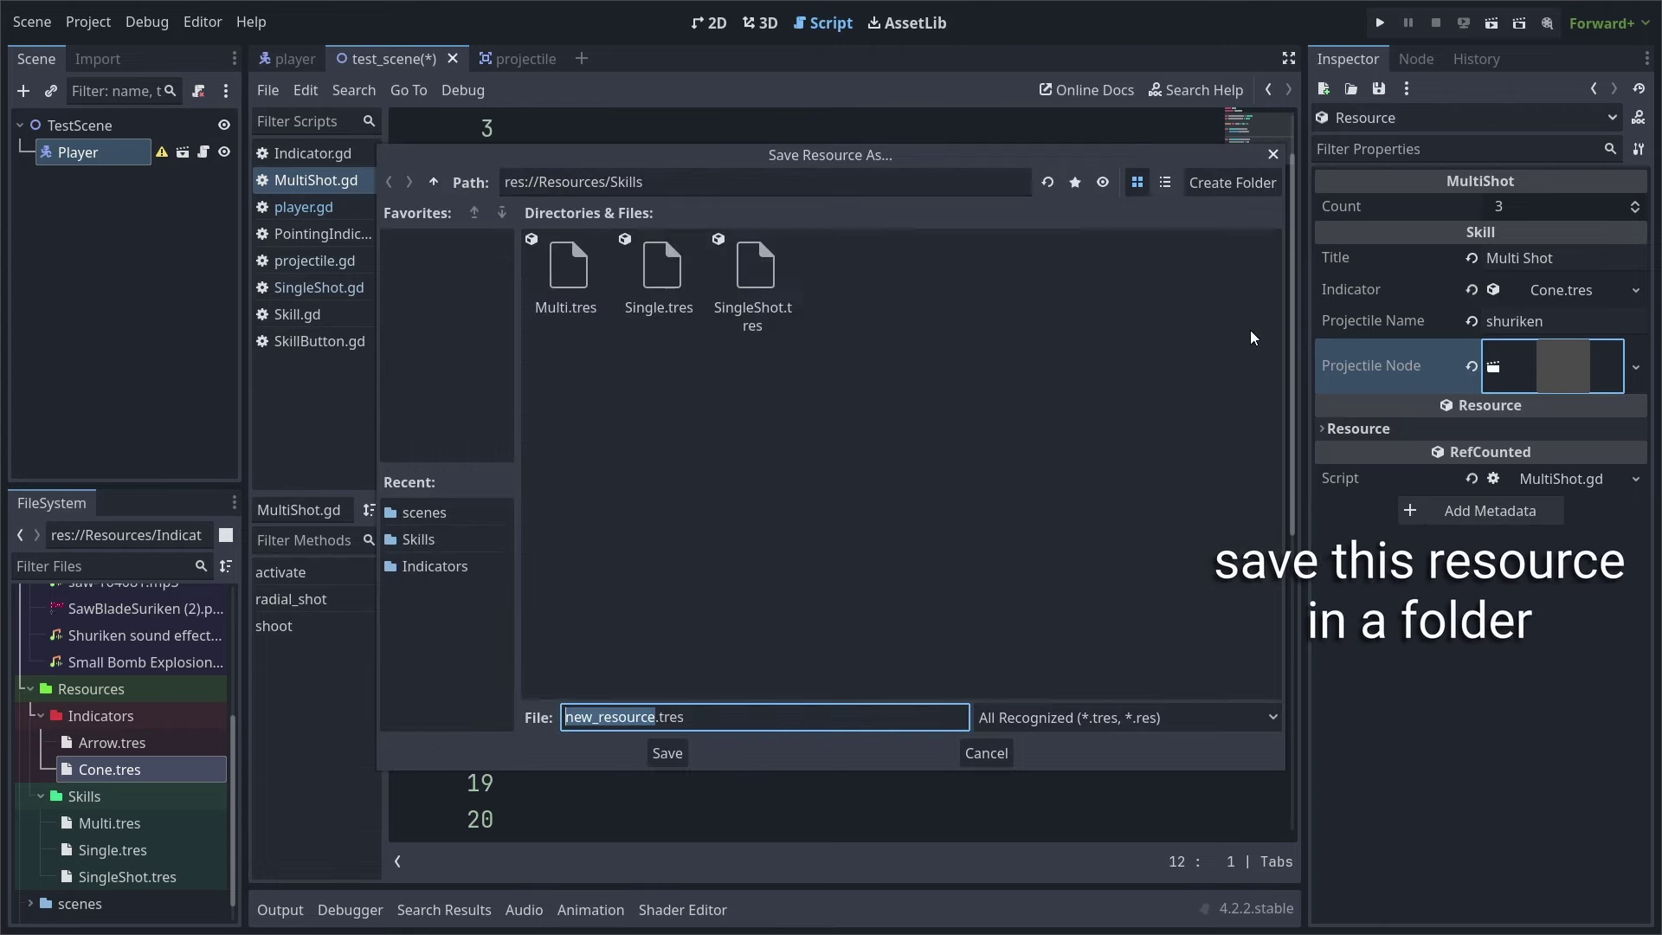
{"action": "type", "text": "tiShot"}
{"action": "key", "text": "Return"}
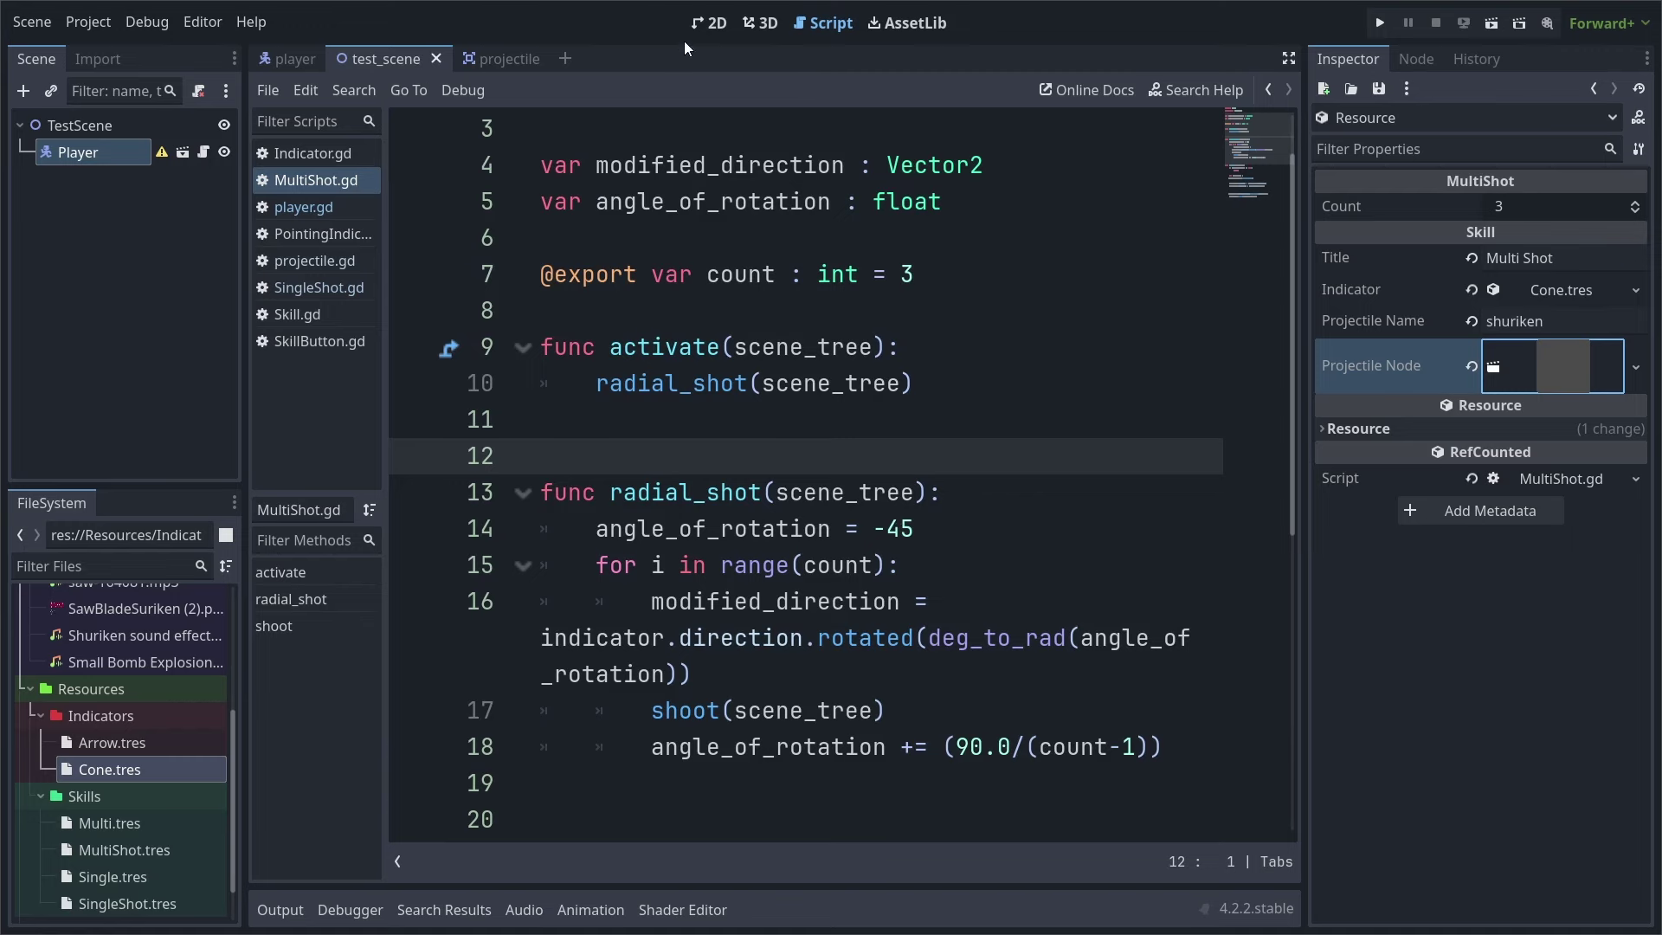
{"action": "left_click", "coordinate": [701, 26]}
{"action": "left_click", "coordinate": [294, 58]}
Duplicate SkillButton and relabel the copy MULTI / RADIAL.
{"action": "key", "text": "ctrl+d"}
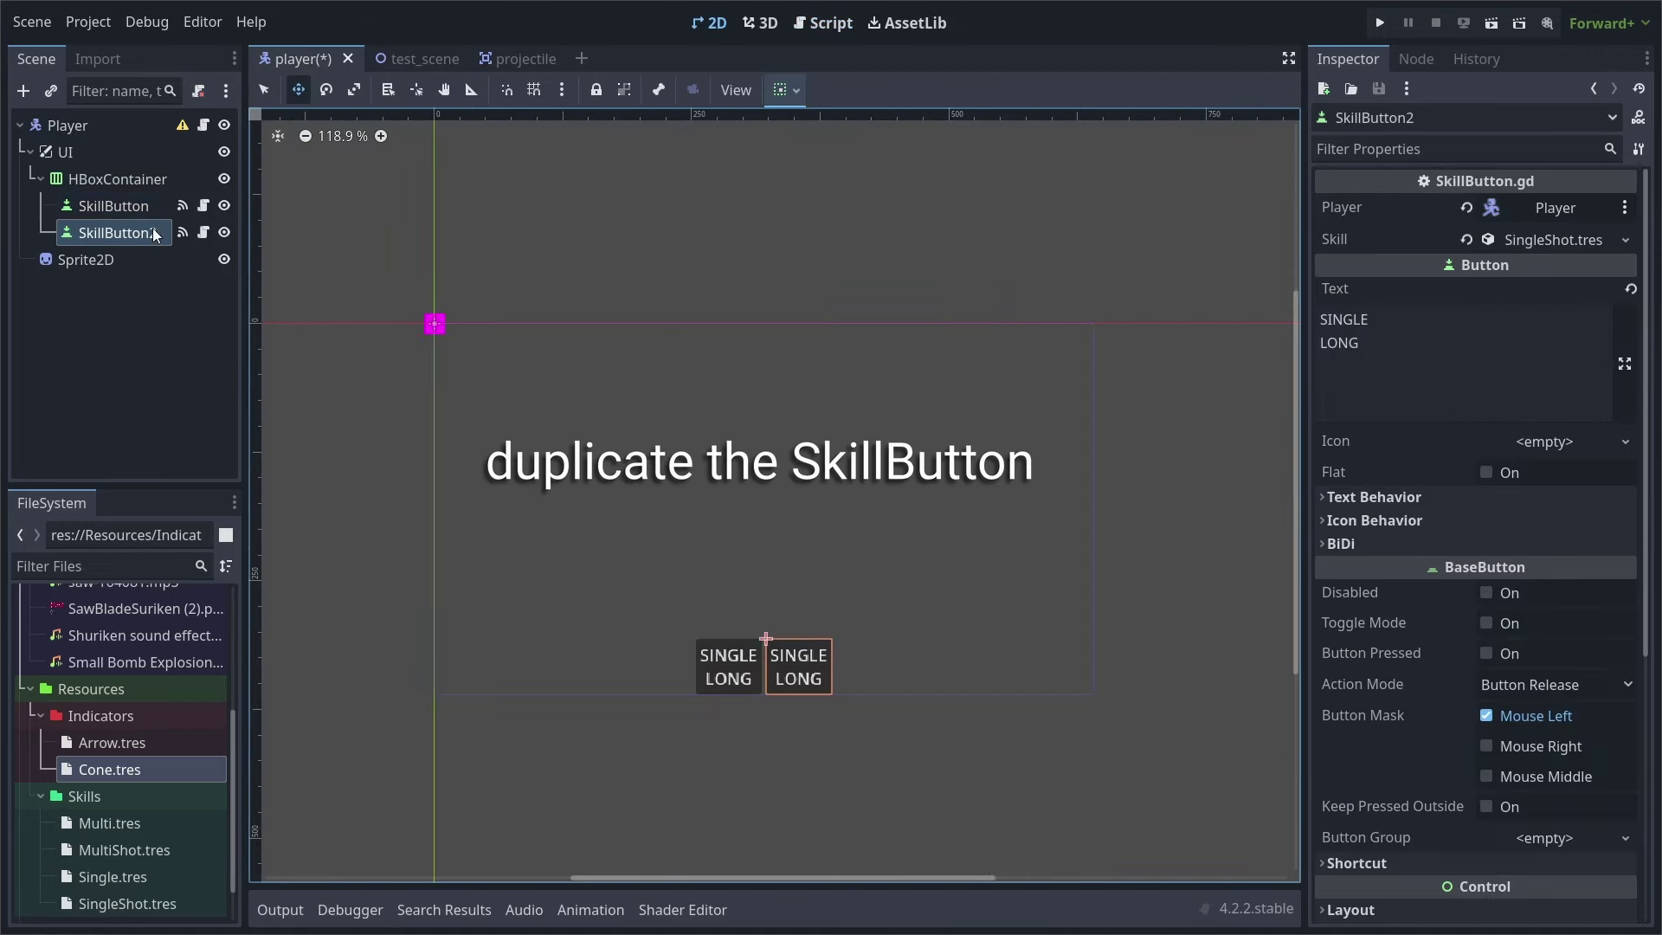
{"action": "left_click", "coordinate": [1463, 346]}
{"action": "key", "text": "ctrl+a"}
{"action": "type", "text": "M"}
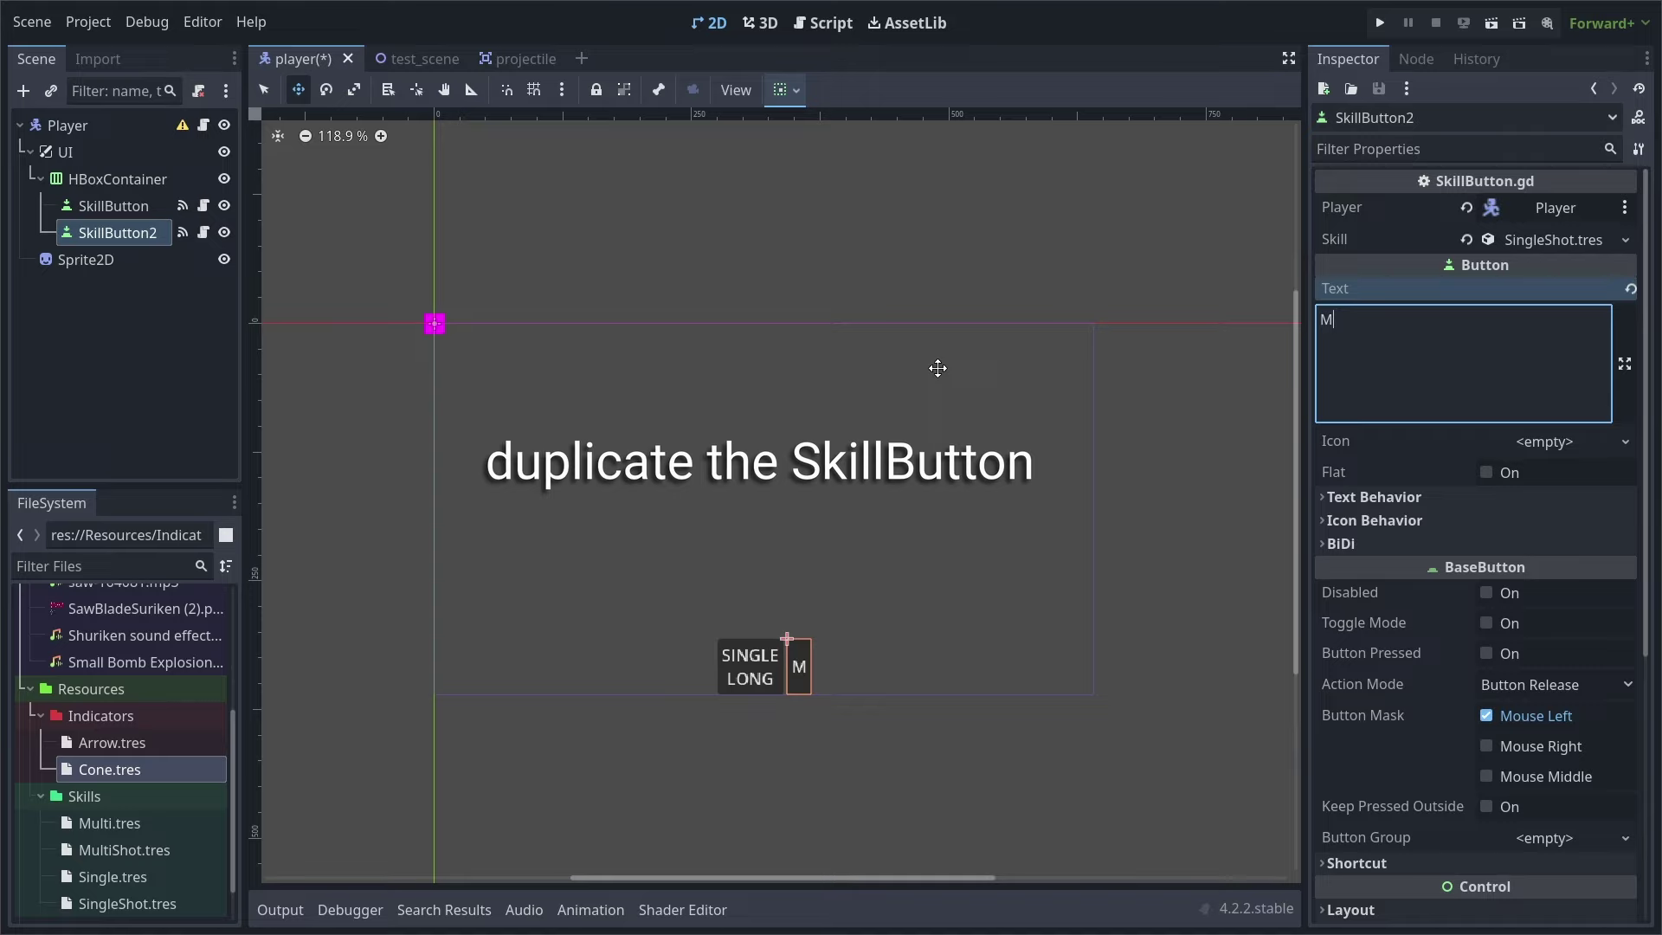
{"action": "type", "text": "ULTI"}
{"action": "key", "text": "Return"}
{"action": "type", "text": "L"}
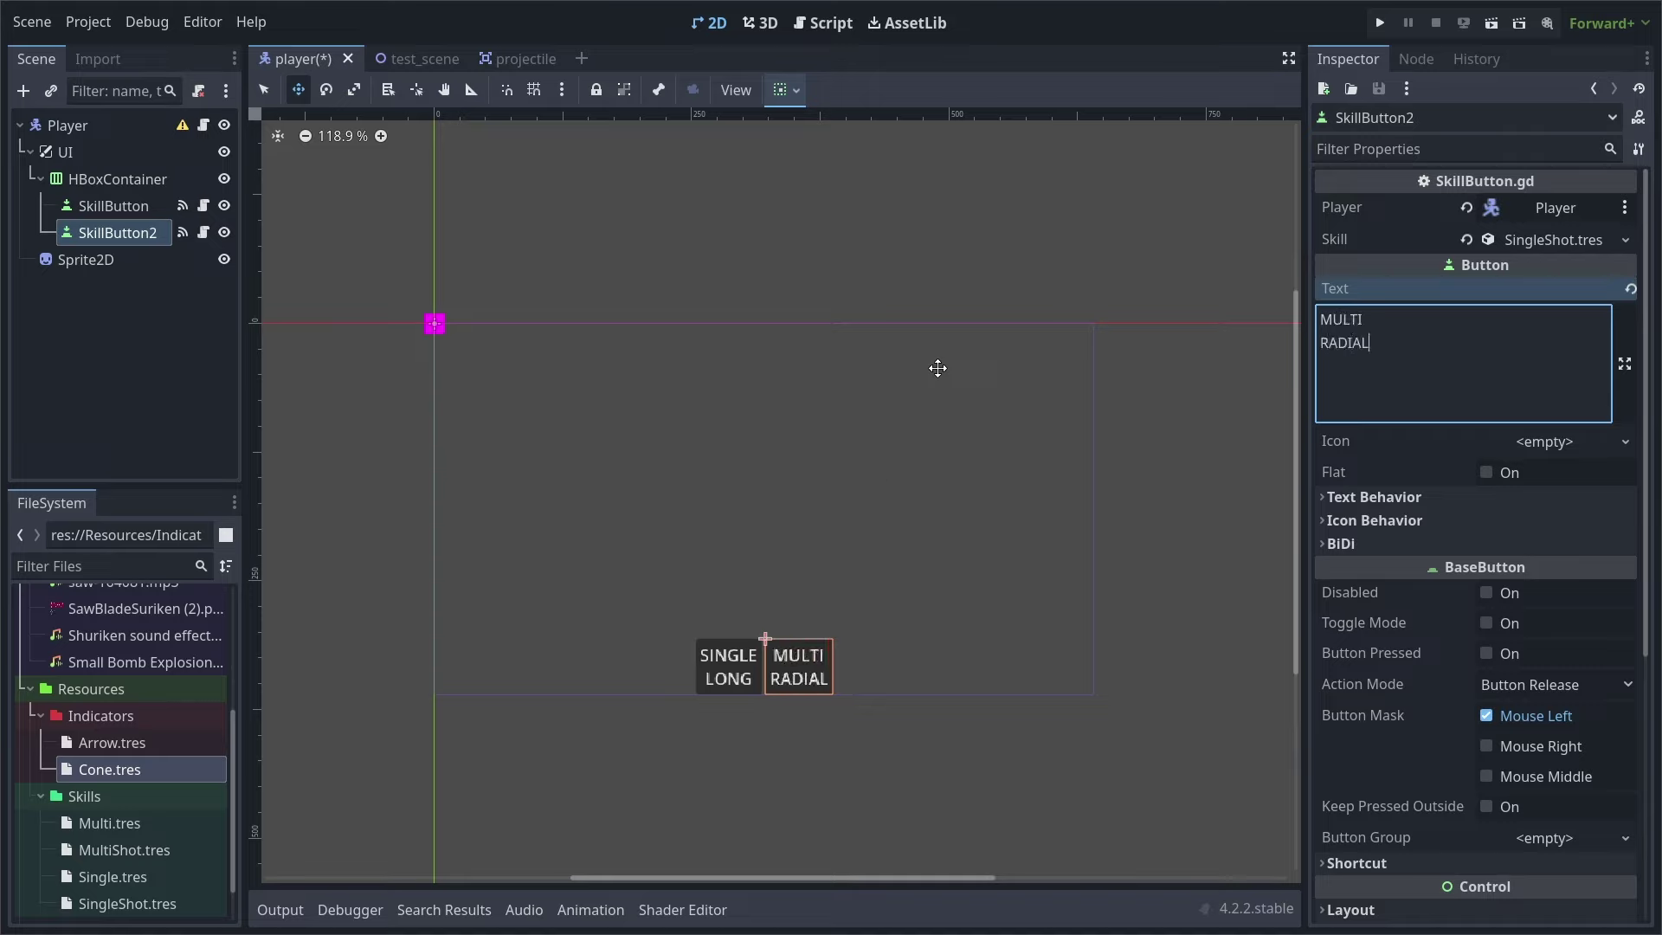
Quick-load MultiShot.tres as SkillButton2's Skill, then return to test_scene.
{"action": "left_click", "coordinate": [1624, 240]}
{"action": "left_click", "coordinate": [1419, 360]}
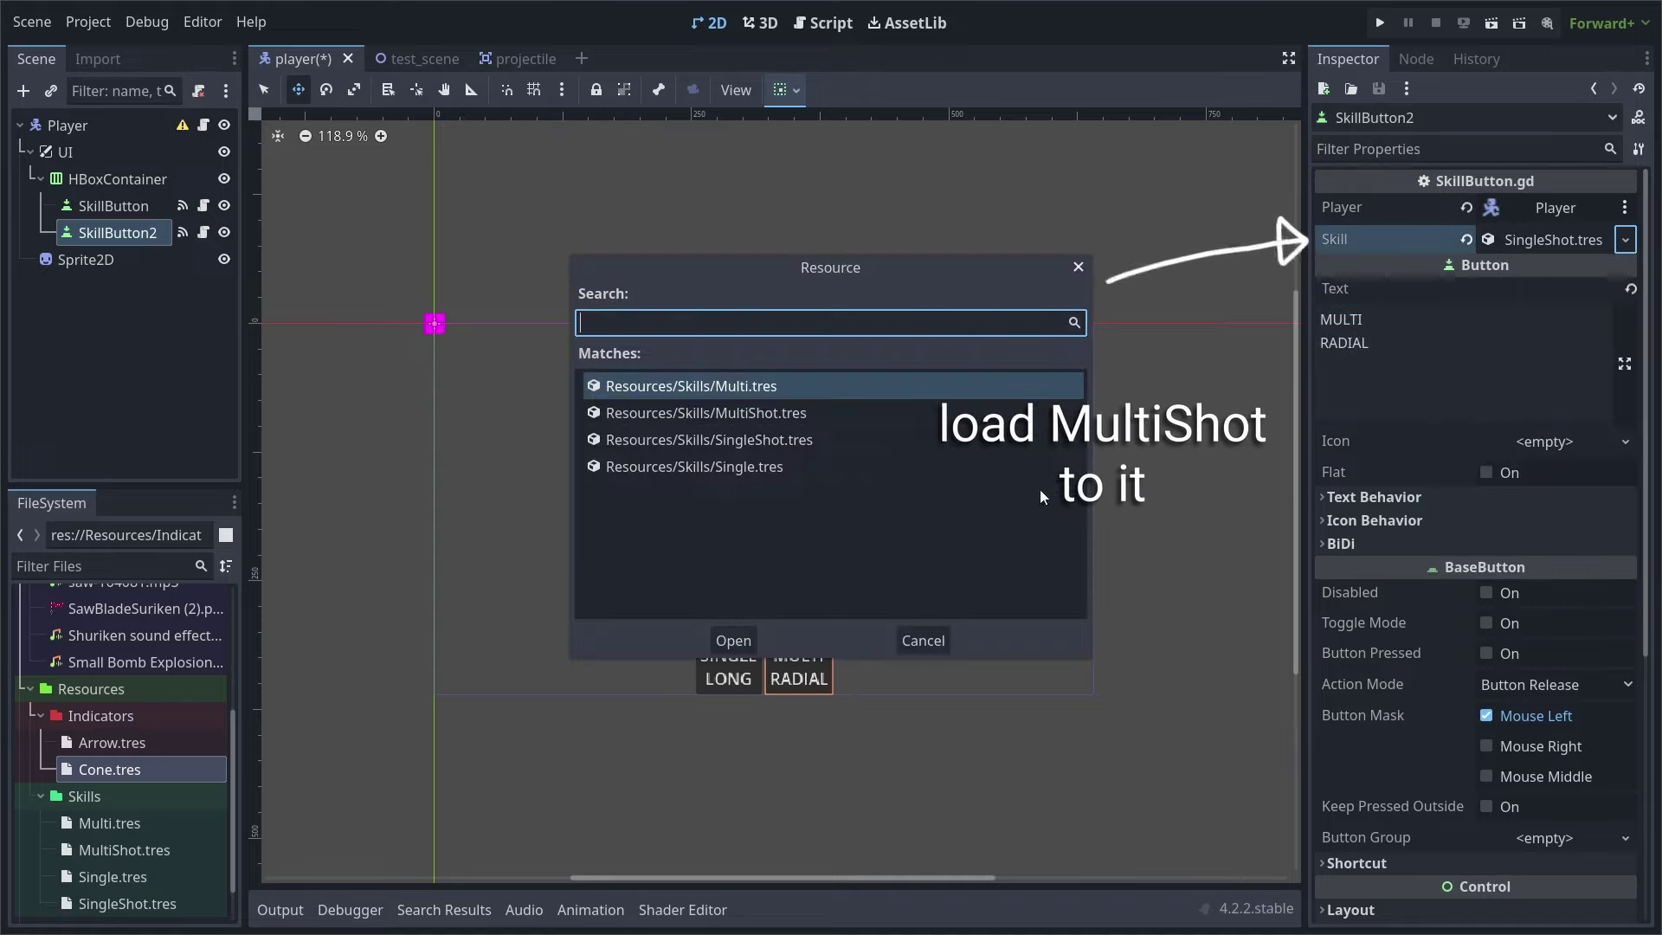
{"action": "left_click", "coordinate": [705, 413]}
{"action": "left_click", "coordinate": [732, 641]}
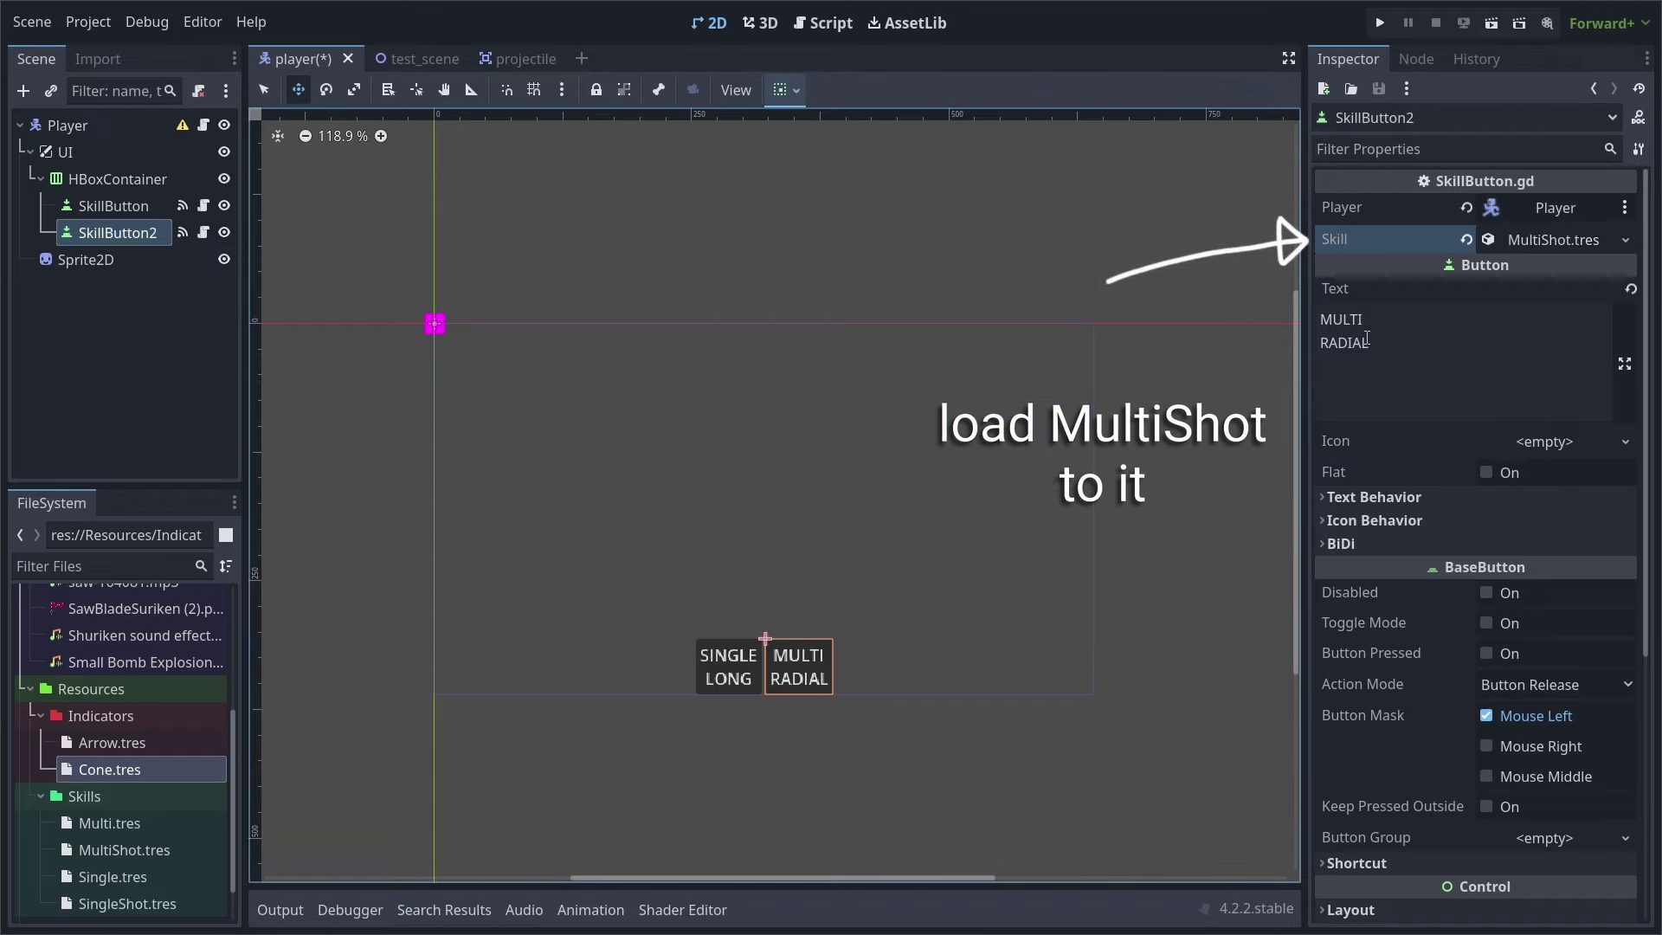
{"action": "left_click", "coordinate": [402, 59]}
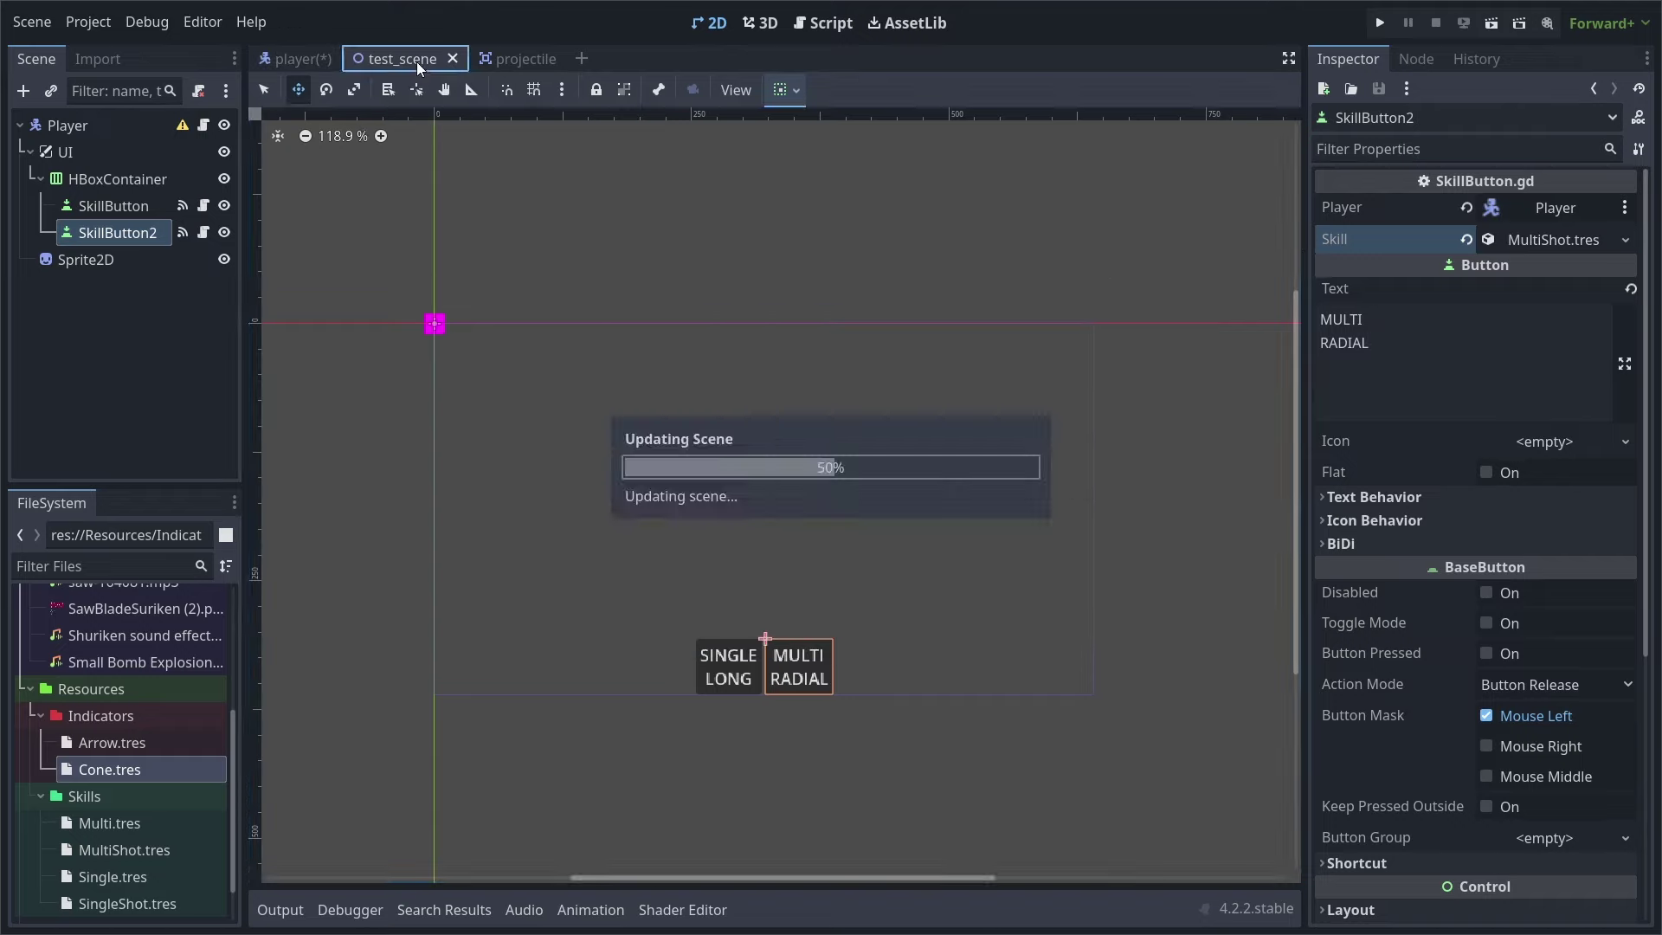
Run the test scene and fire the MULTI RADIAL skill's shuriken spread twice.
{"action": "left_click", "coordinate": [1491, 22]}
{"action": "left_click", "coordinate": [918, 723]}
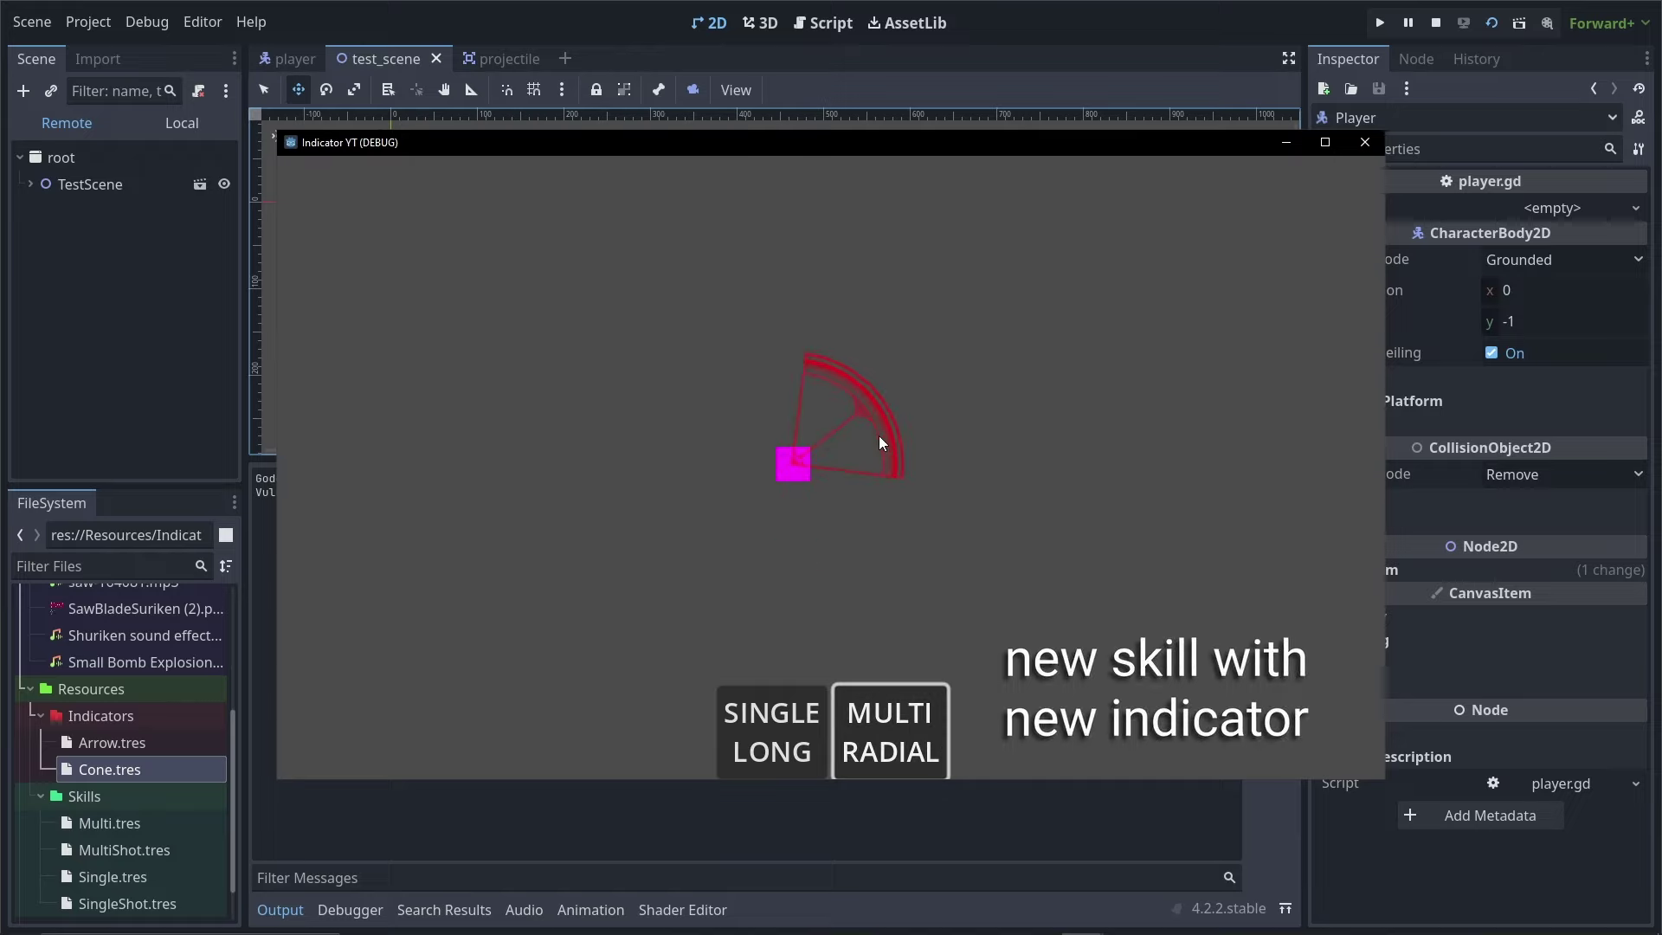
{"action": "left_click", "coordinate": [947, 421]}
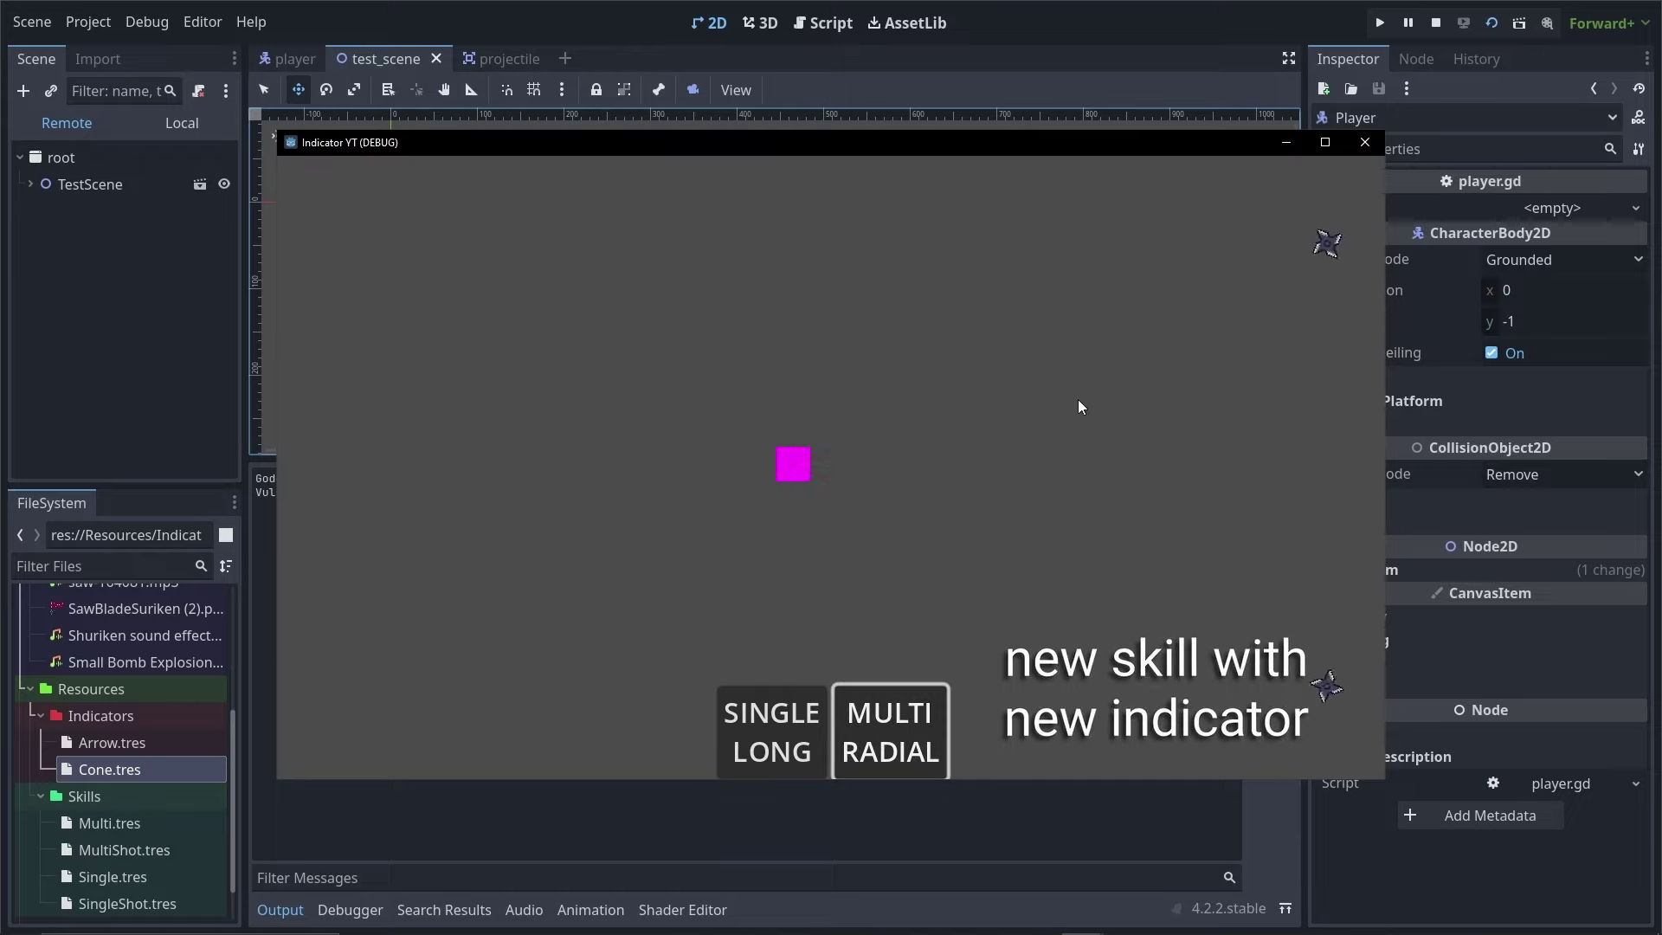
{"action": "left_click", "coordinate": [896, 729]}
{"action": "left_click", "coordinate": [603, 519]}
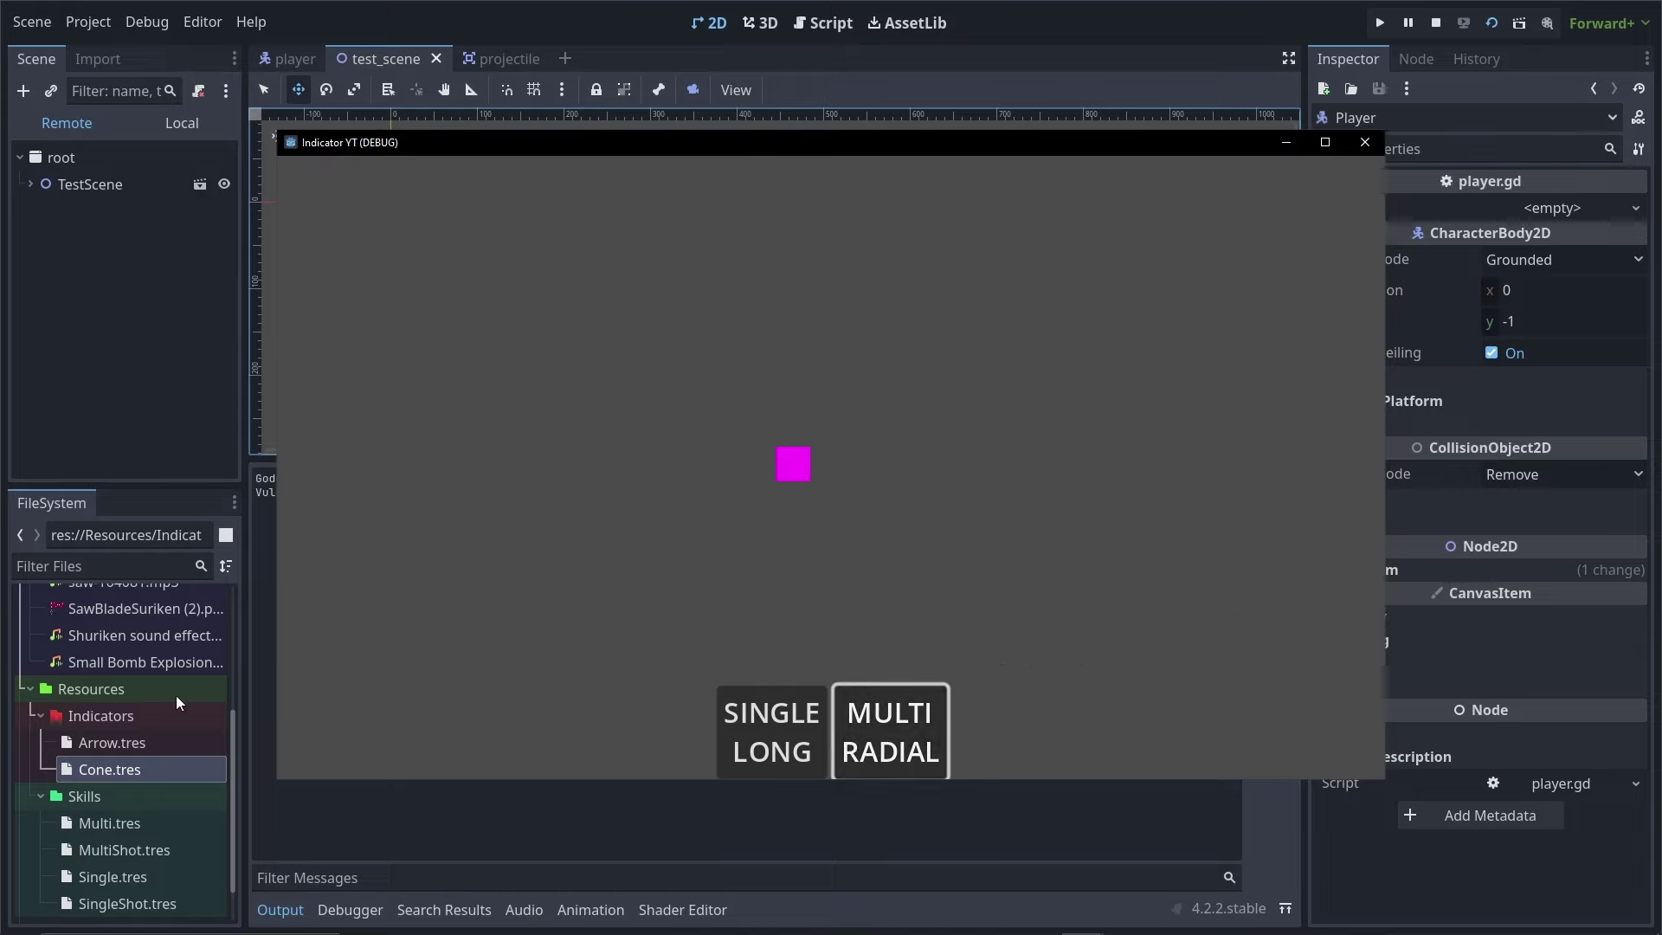
Set MultiShot.tres Count to 5 and test the five-shuriken spread in the game.
{"action": "scroll", "coordinate": [175, 694], "scroll_direction": "down", "scroll_amount": 1}
{"action": "left_click", "coordinate": [117, 809]}
{"action": "left_click", "coordinate": [1570, 208]}
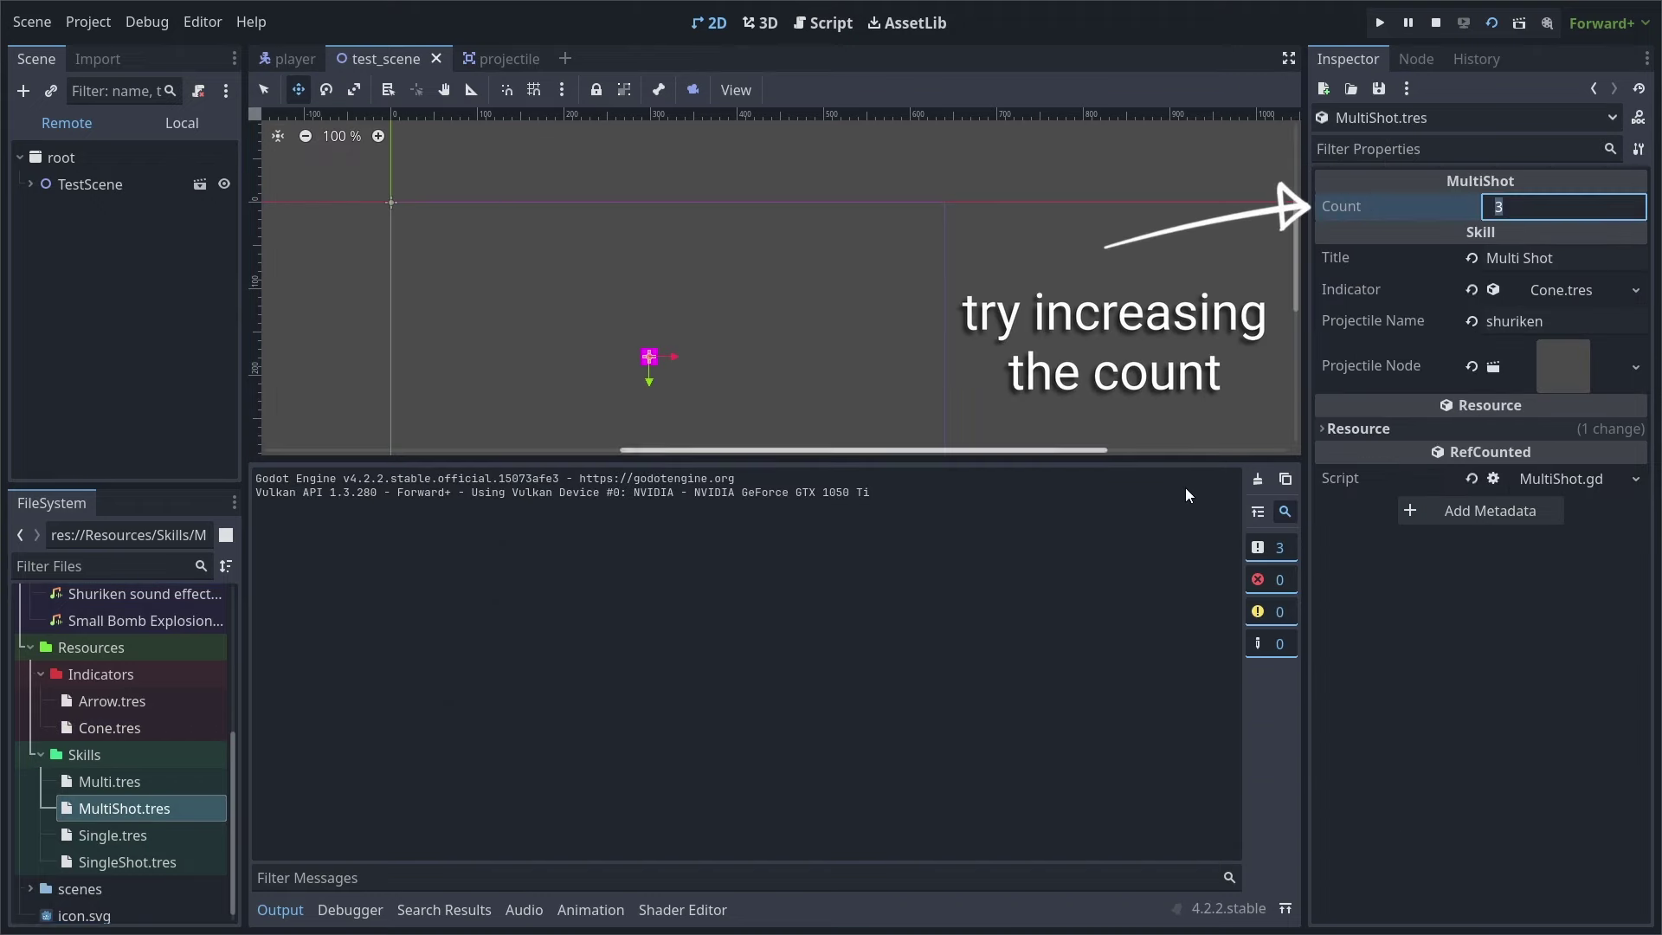
{"action": "type", "text": "5"}
{"action": "key", "text": "Return"}
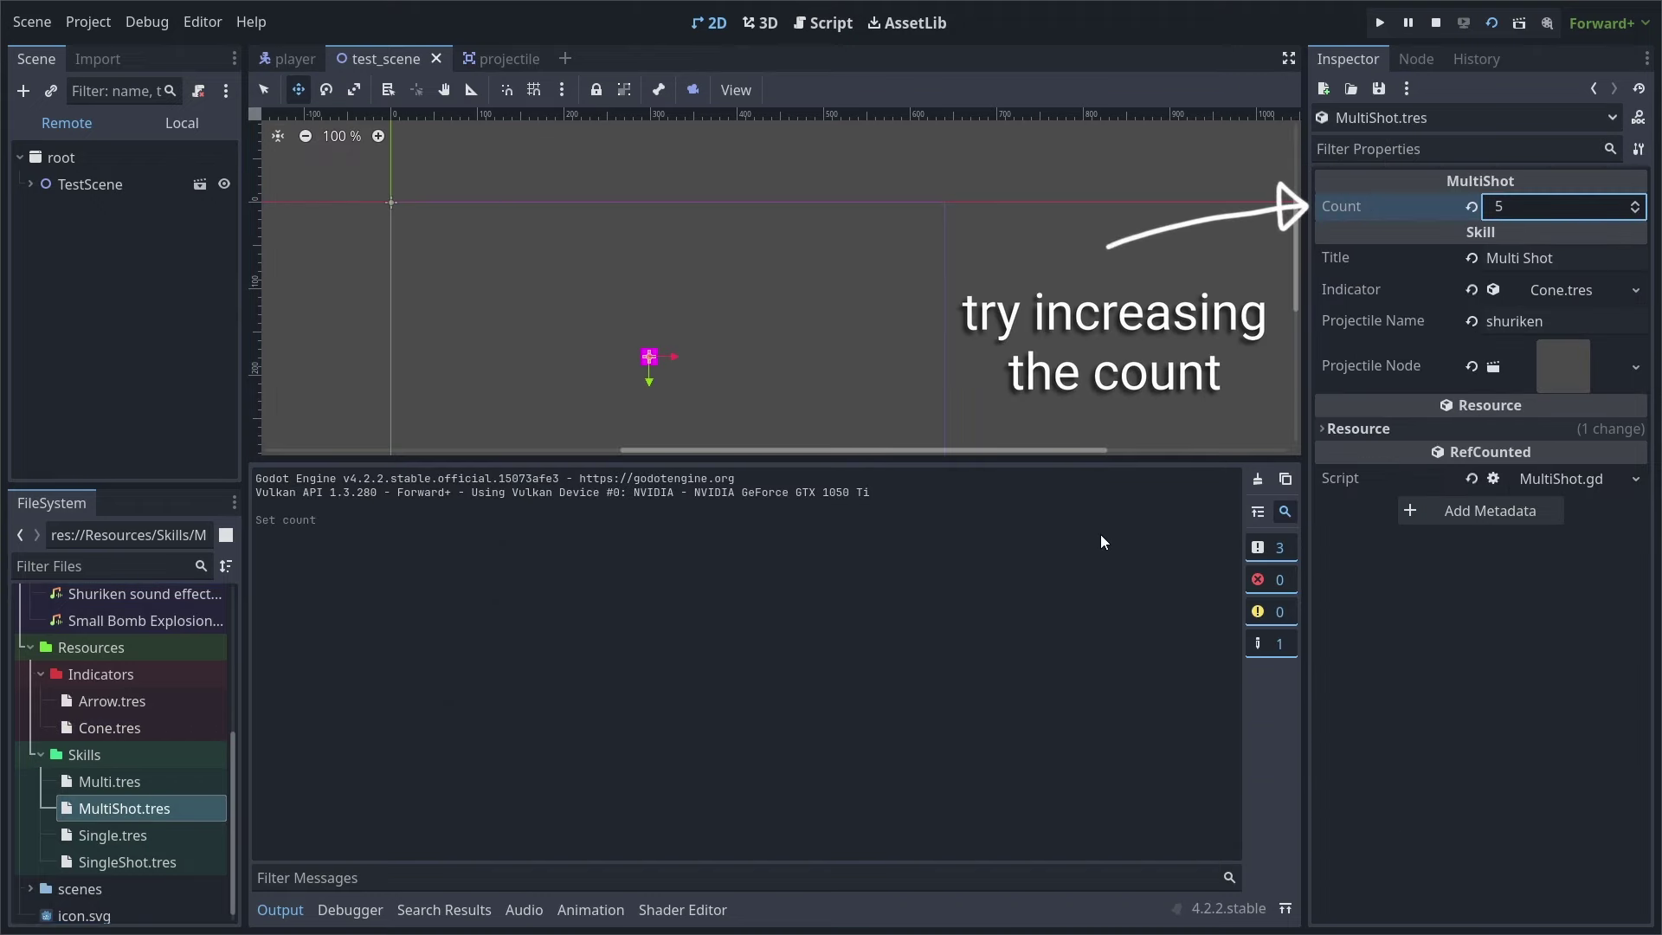
{"action": "key", "text": "F5"}
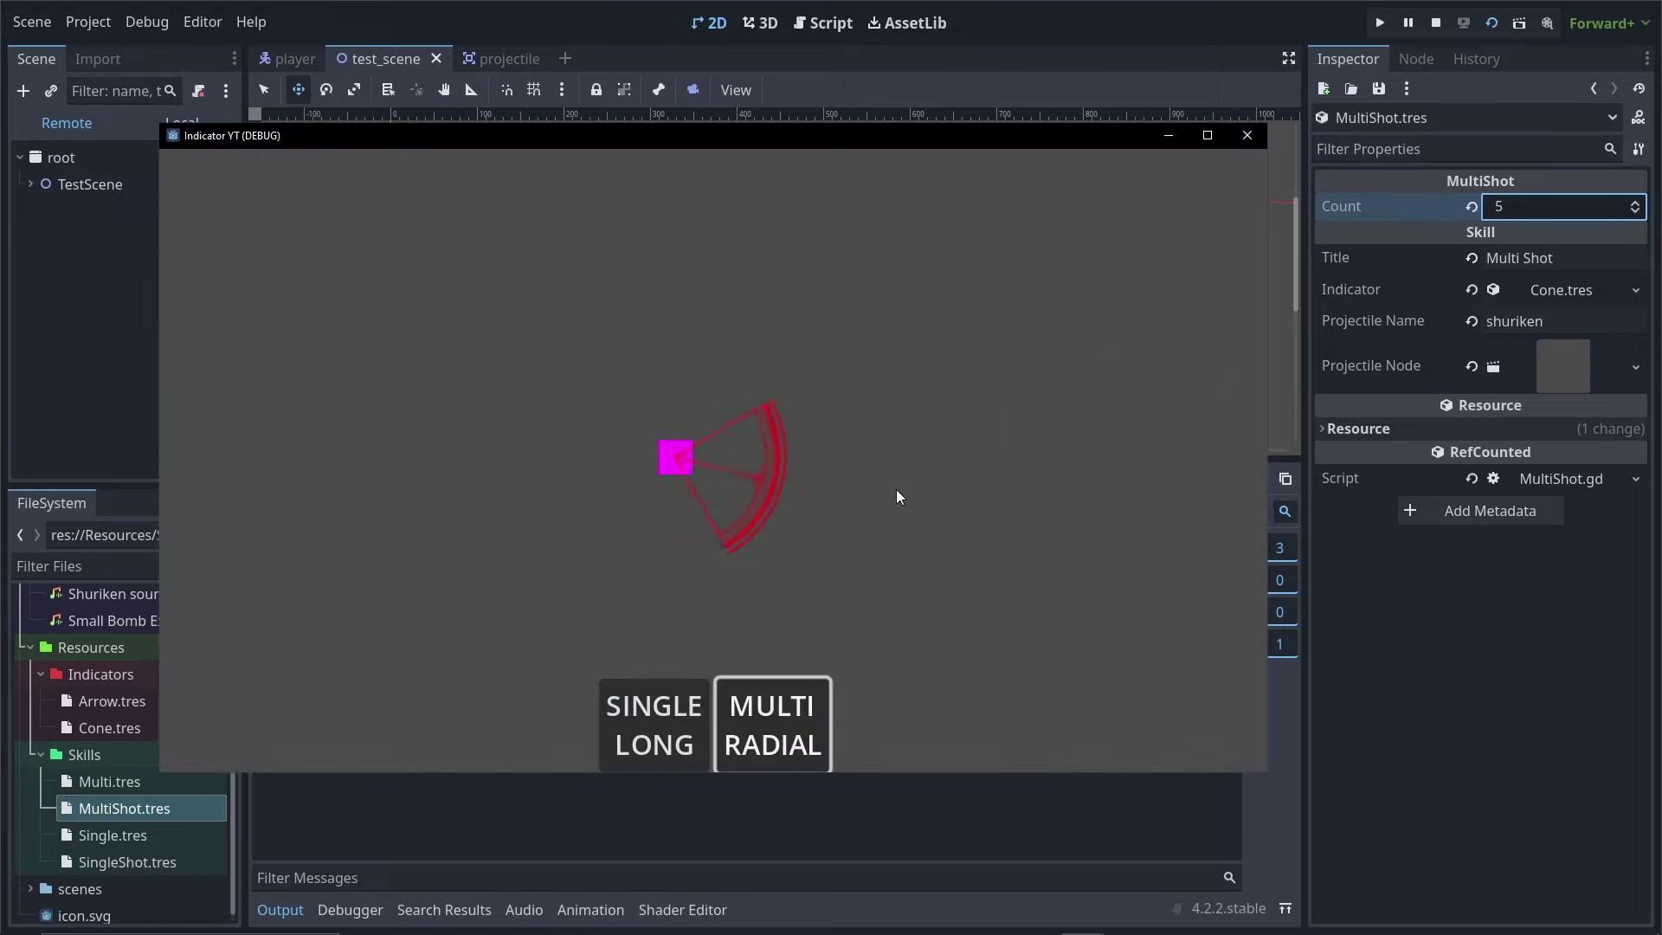
{"action": "left_click", "coordinate": [895, 490]}
{"action": "left_click", "coordinate": [771, 722]}
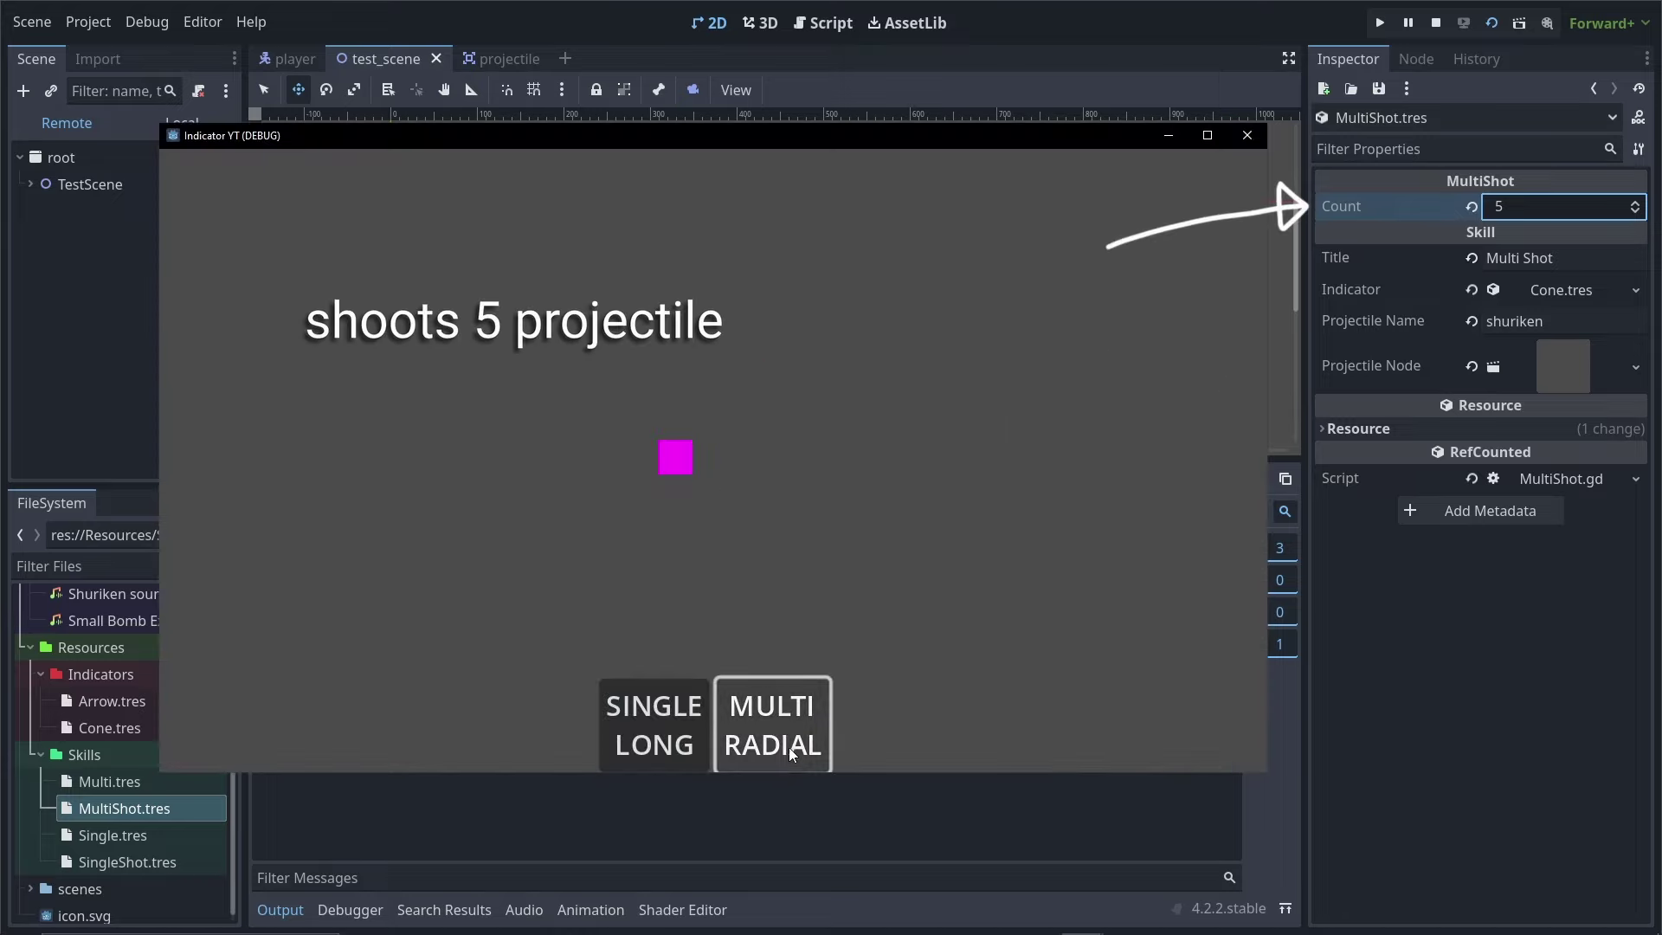
{"action": "left_click", "coordinate": [541, 407]}
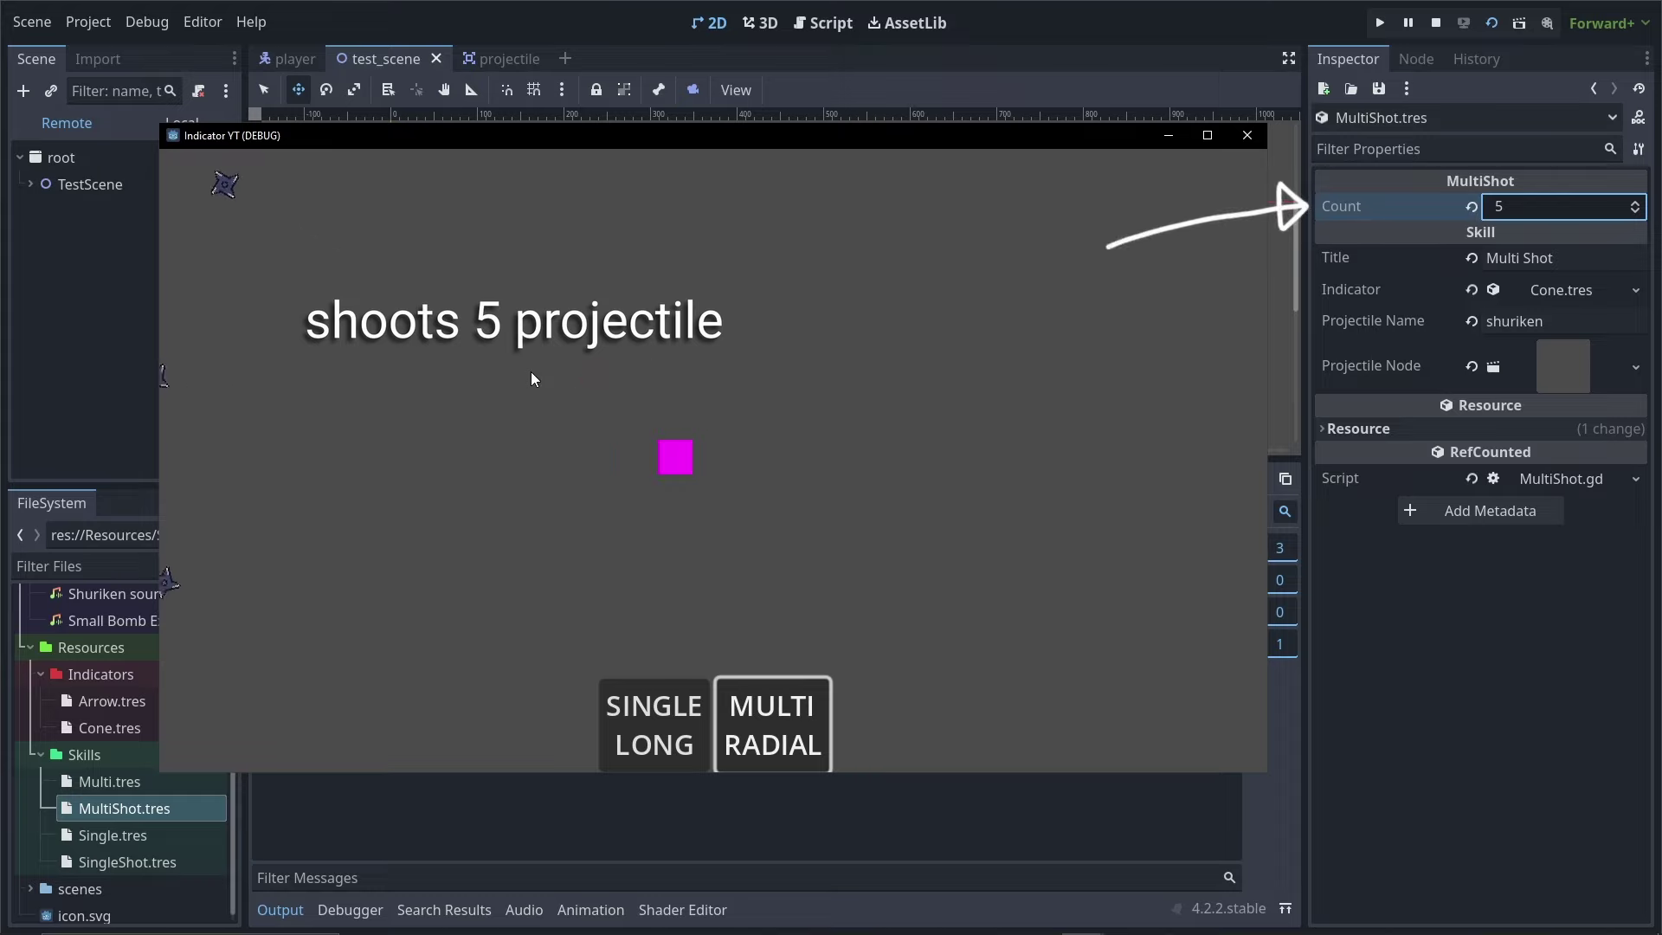
Raise Count to 7 and fire seven shurikens to the left in the running game.
{"action": "left_click", "coordinate": [1519, 208]}
{"action": "type", "text": "7"}
{"action": "key", "text": "Return"}
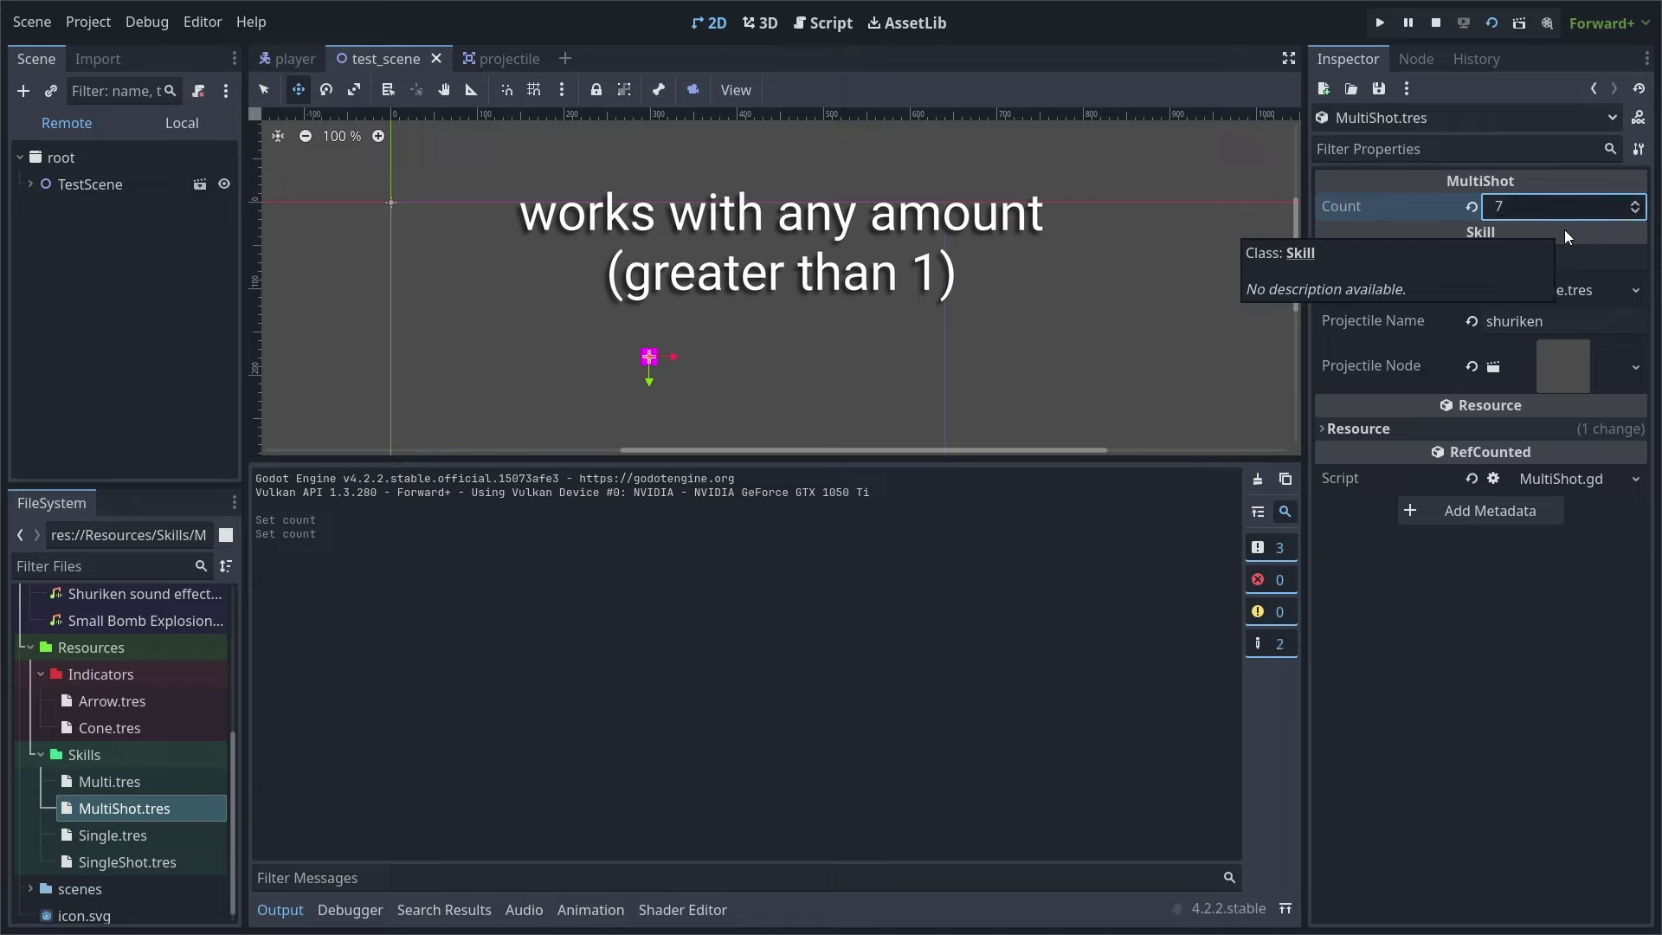
{"action": "left_click", "coordinate": [1190, 294]}
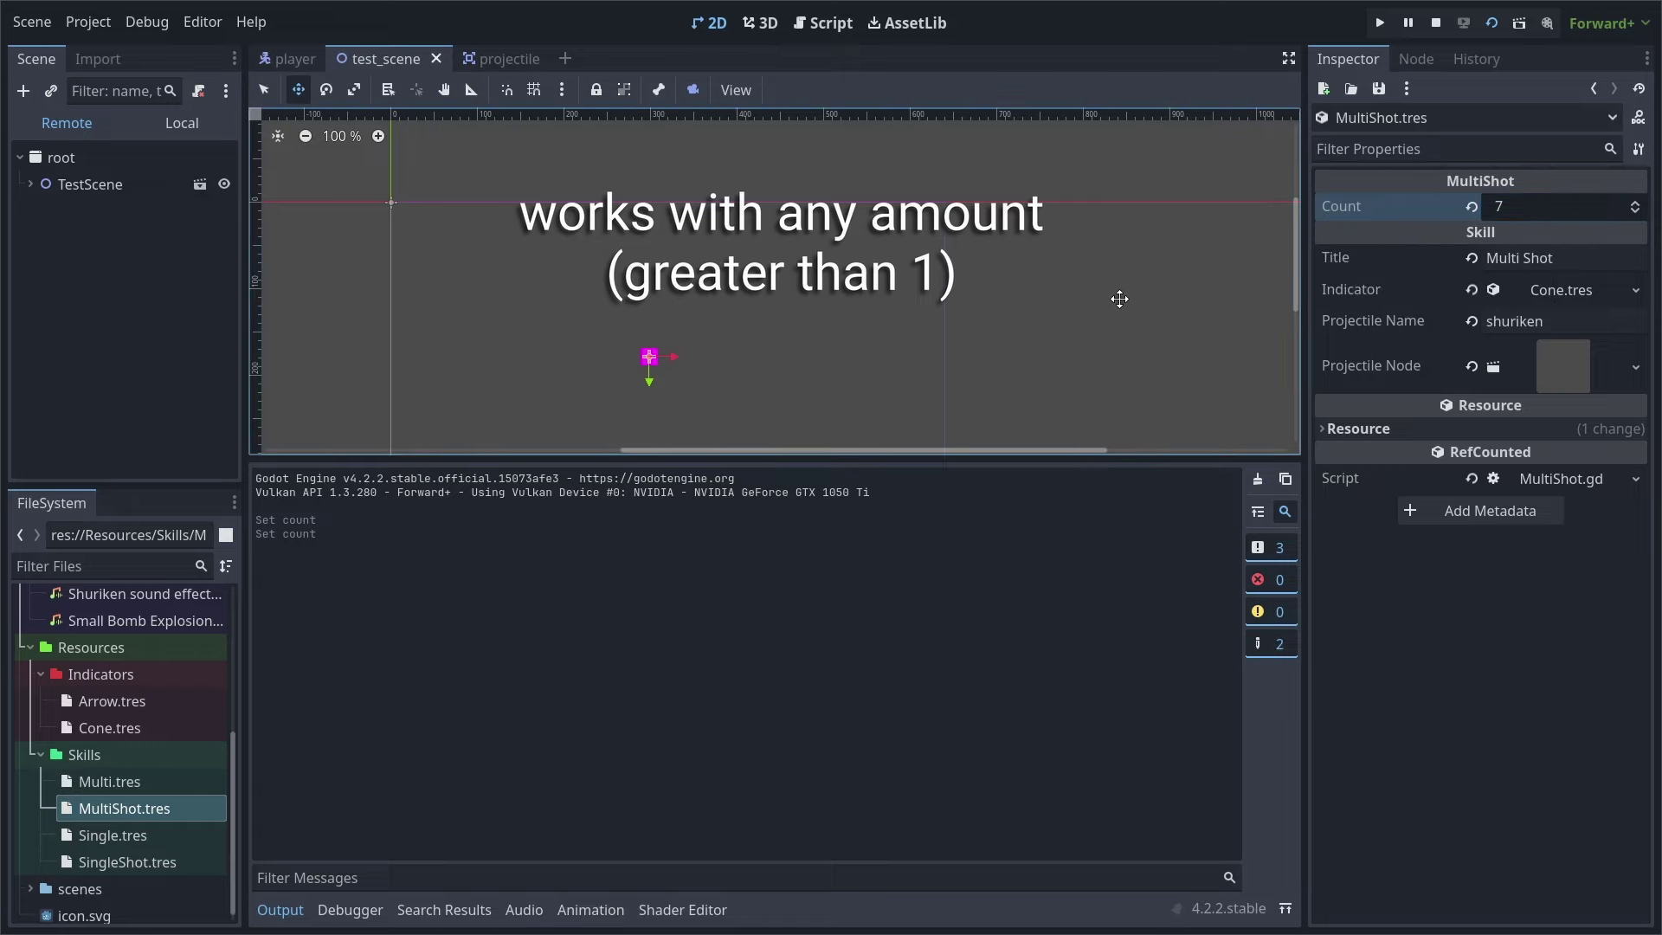
{"action": "left_click", "coordinate": [814, 703]}
{"action": "left_click", "coordinate": [989, 330]}
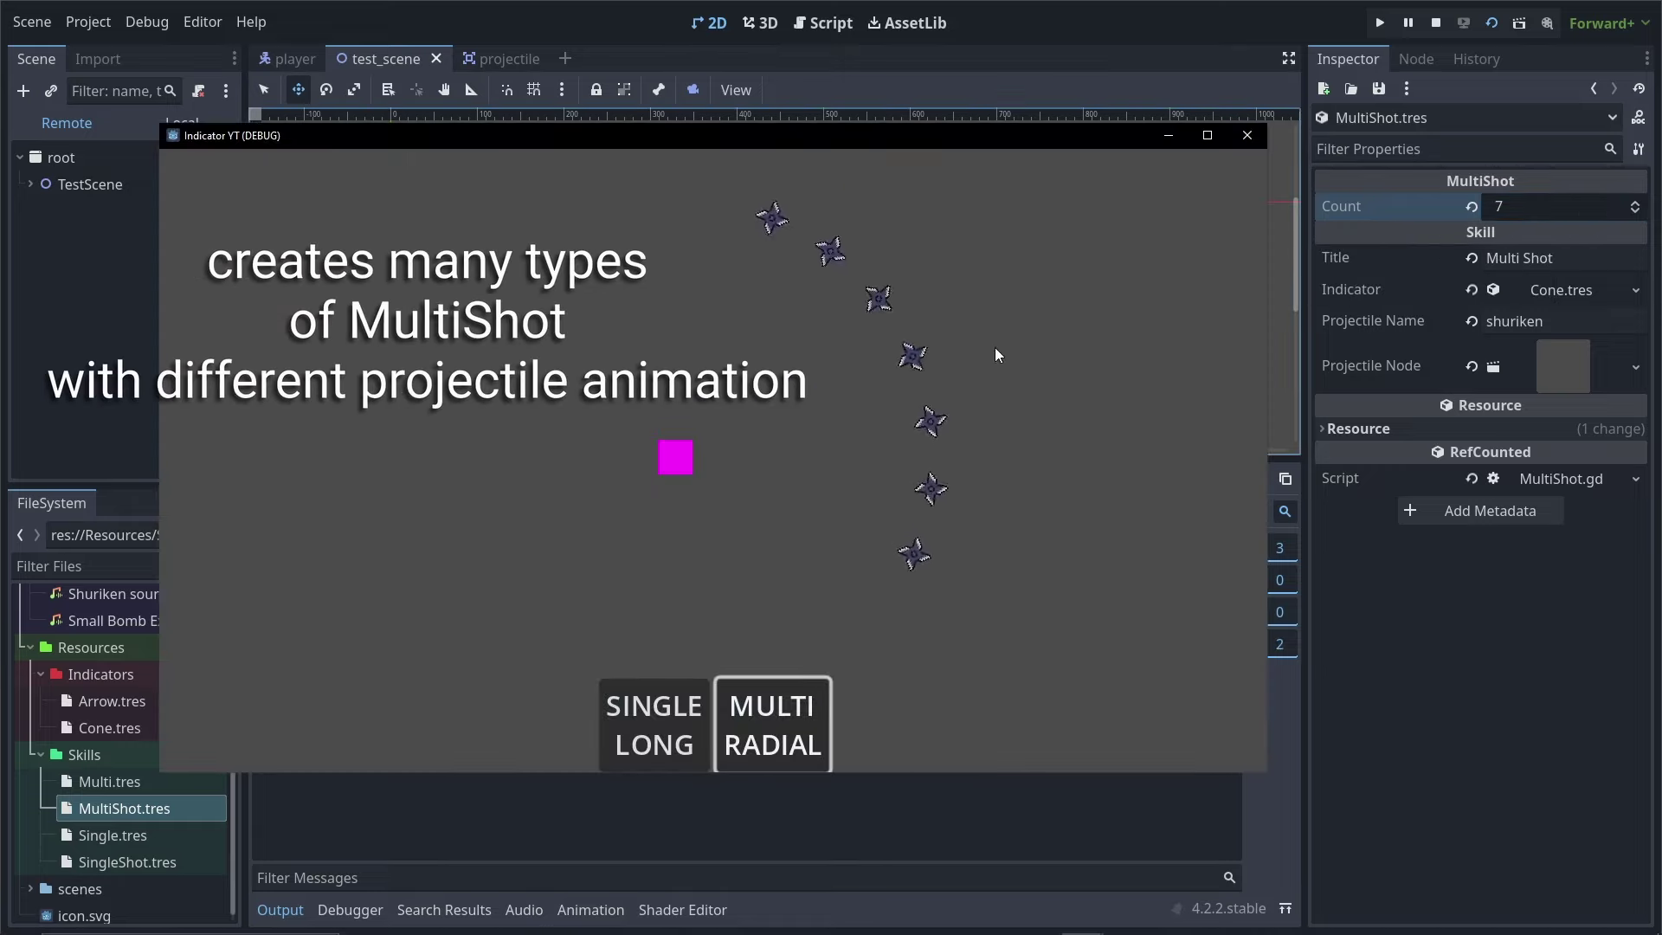
{"action": "left_click", "coordinate": [784, 734]}
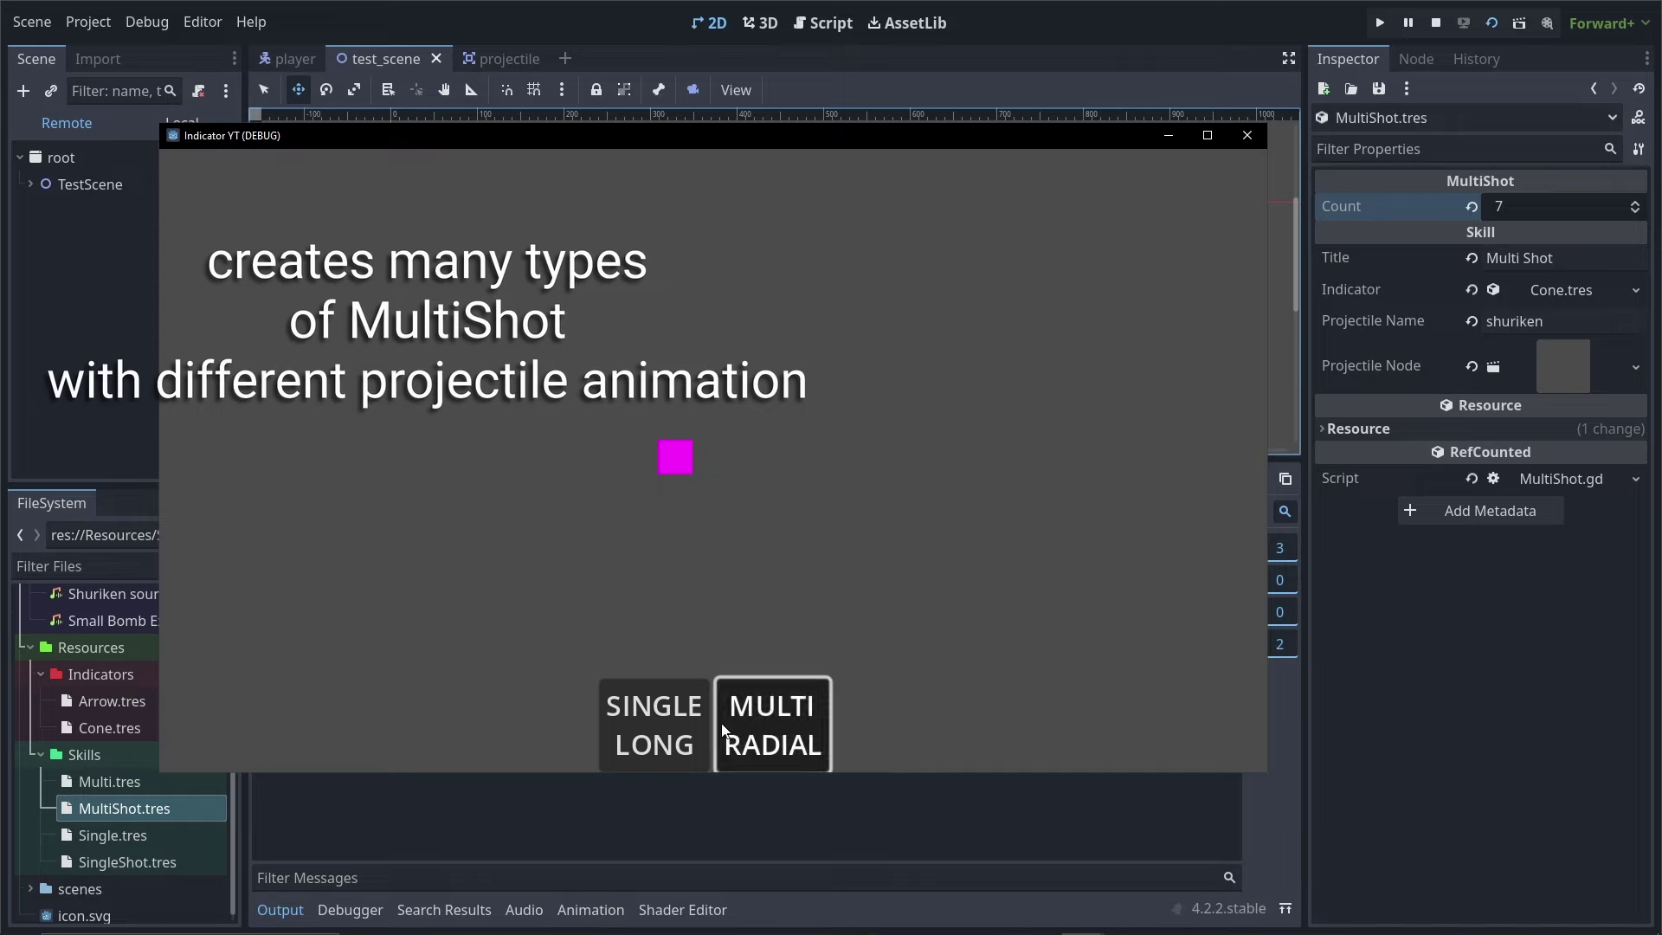
{"action": "left_click", "coordinate": [511, 441]}
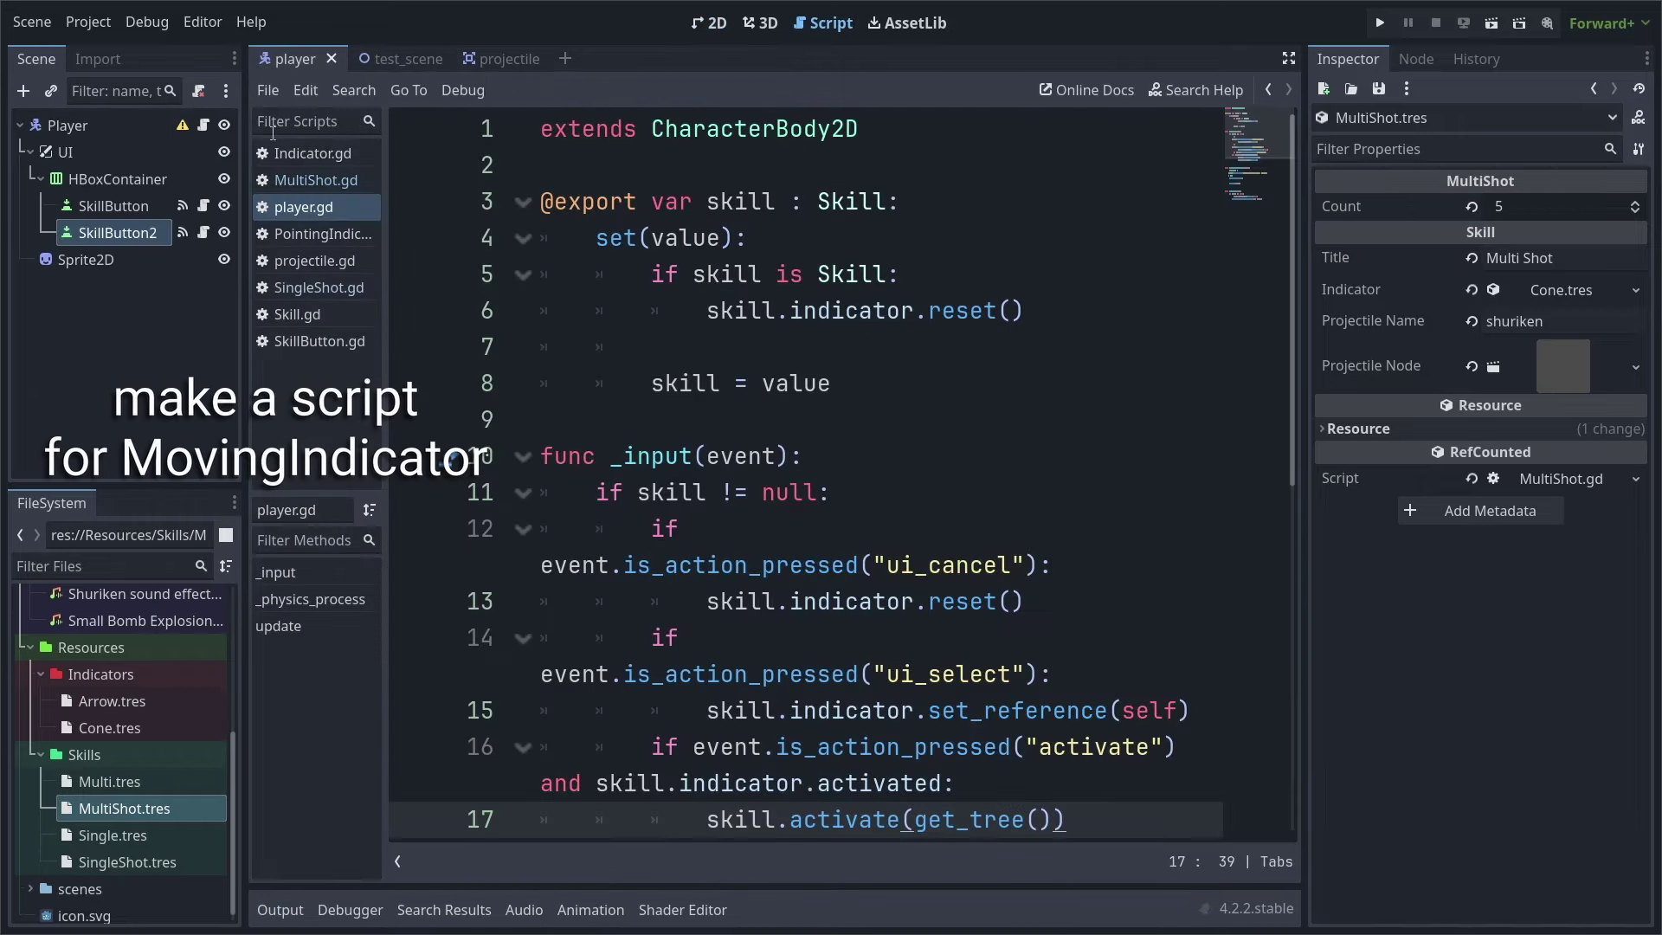
Create a new script MovingIndicator.gd that inherits from Indicator.
{"action": "left_click", "coordinate": [303, 90]}
{"action": "mouse_move", "coordinate": [269, 90]}
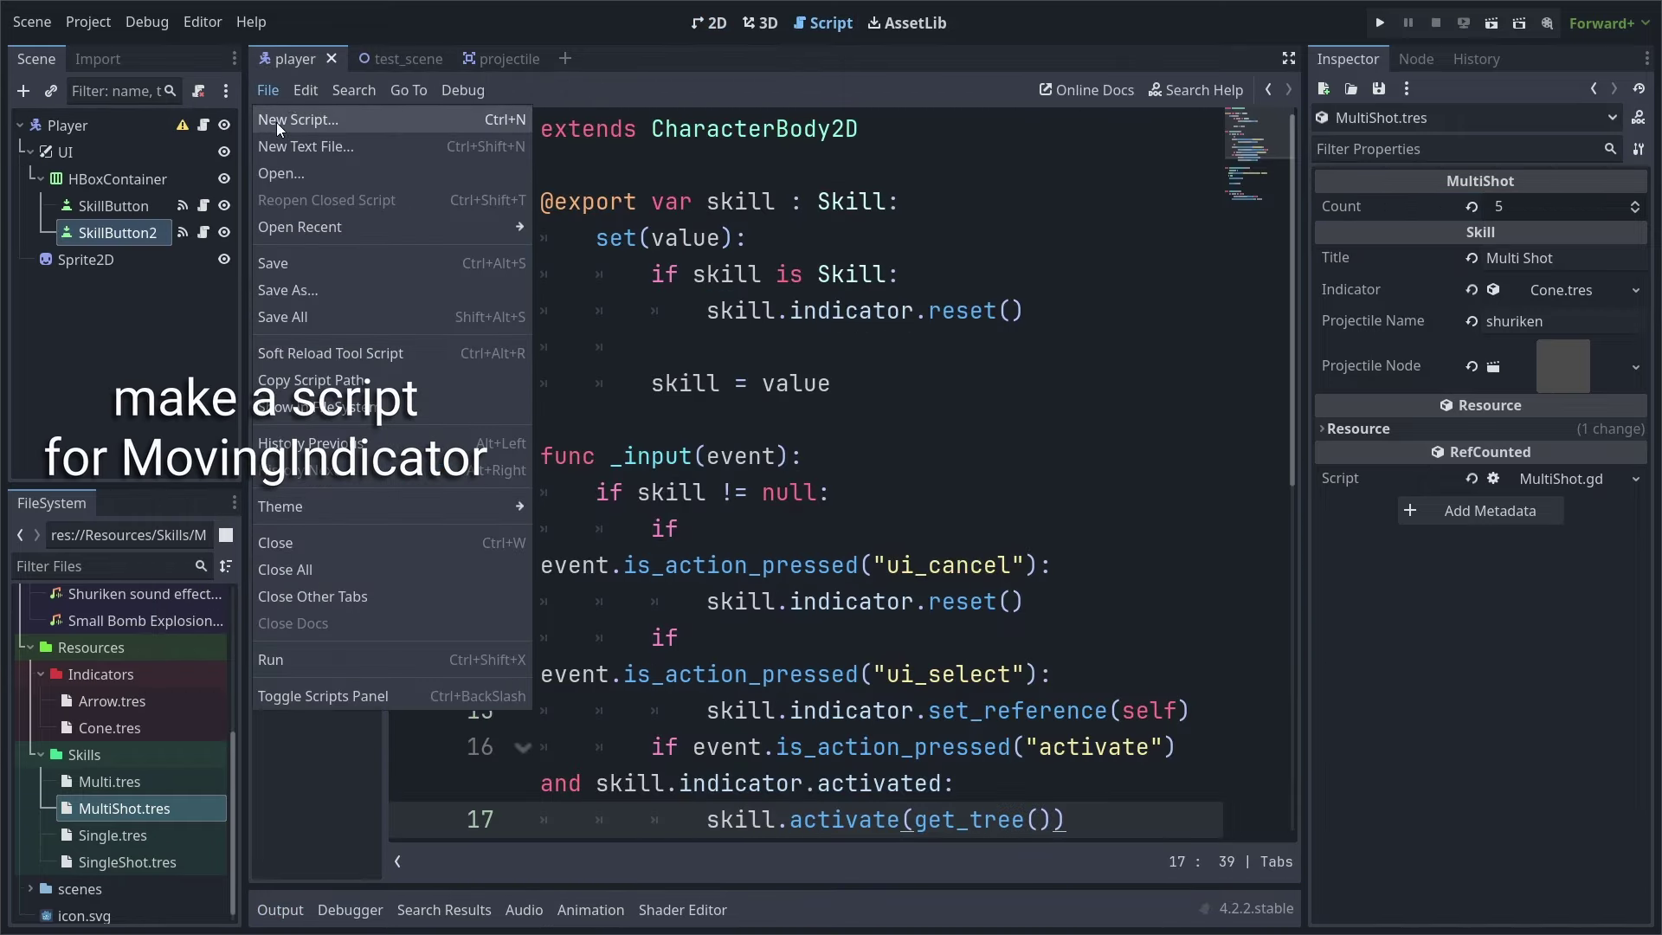
{"action": "left_click", "coordinate": [277, 122]}
{"action": "type", "text": "MovingIndicator.gd"}
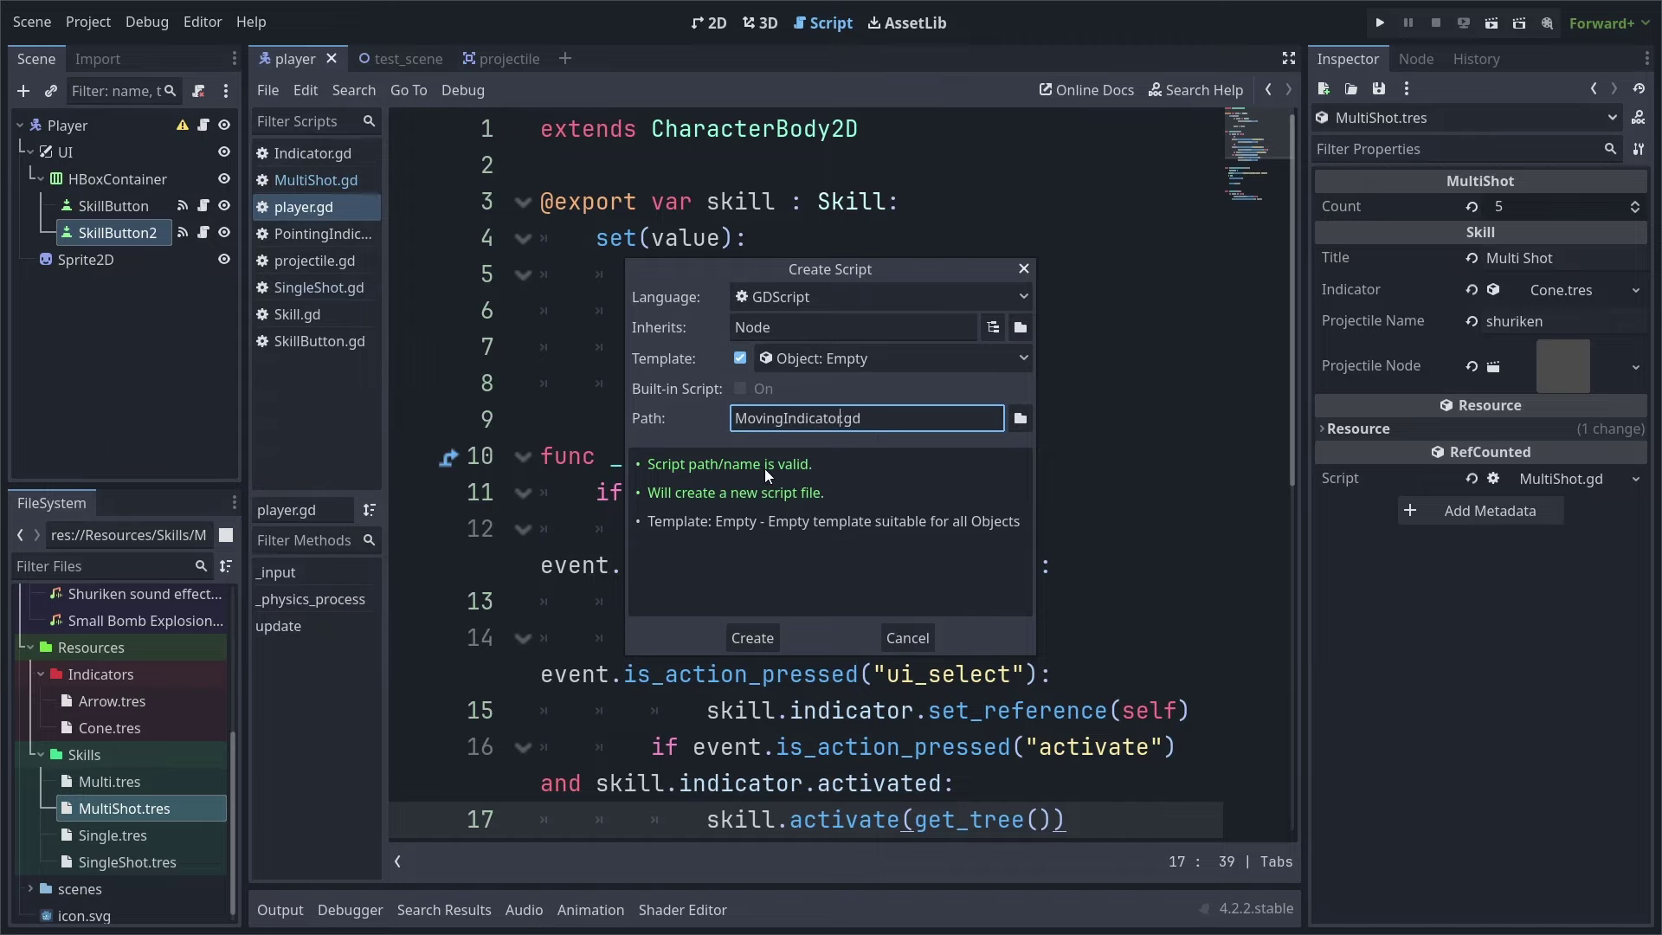
{"action": "left_click", "coordinate": [993, 327]}
{"action": "type", "text": "indicator"}
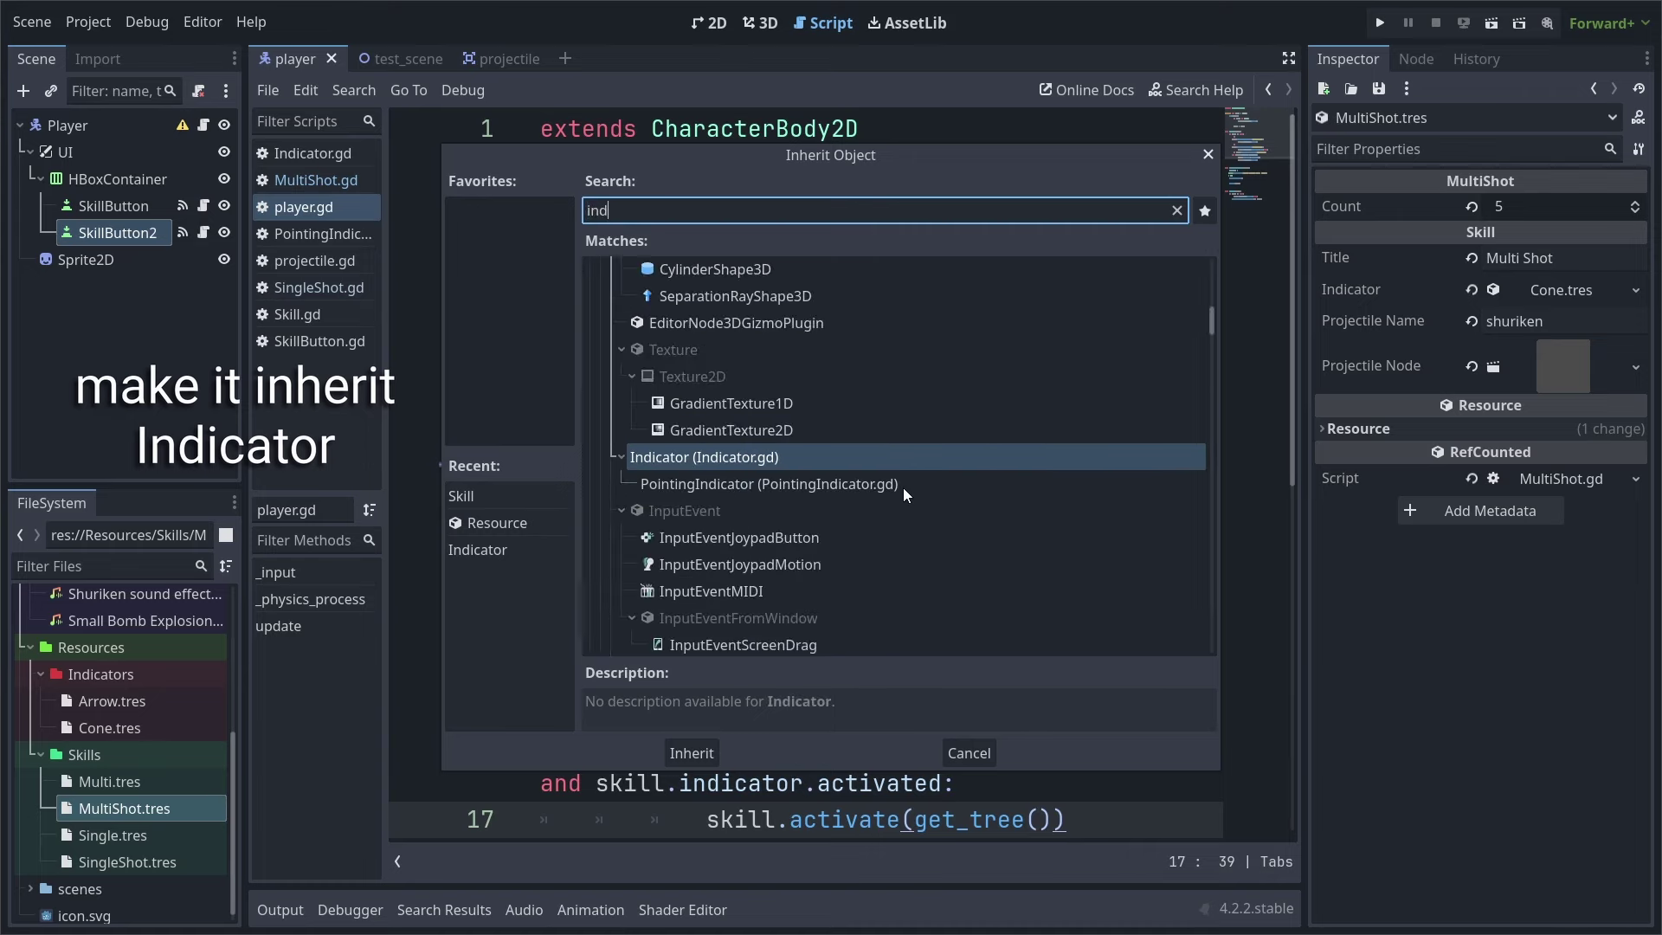
{"action": "key", "text": "Return"}
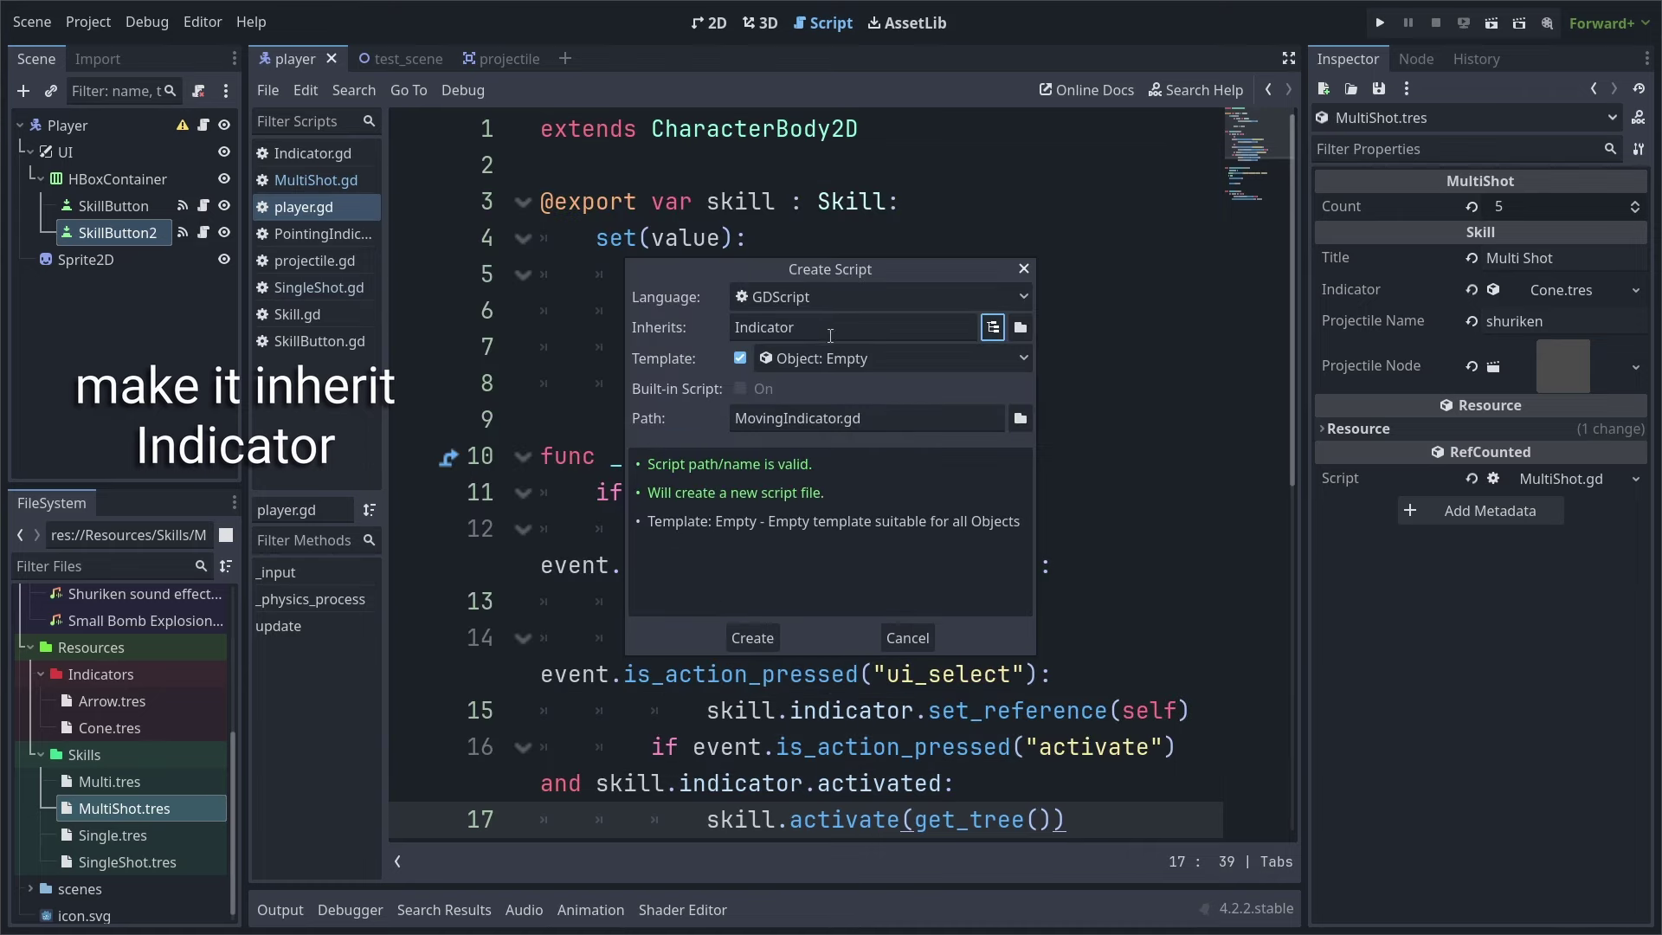
{"action": "left_click", "coordinate": [1020, 418]}
{"action": "left_click", "coordinate": [668, 753]}
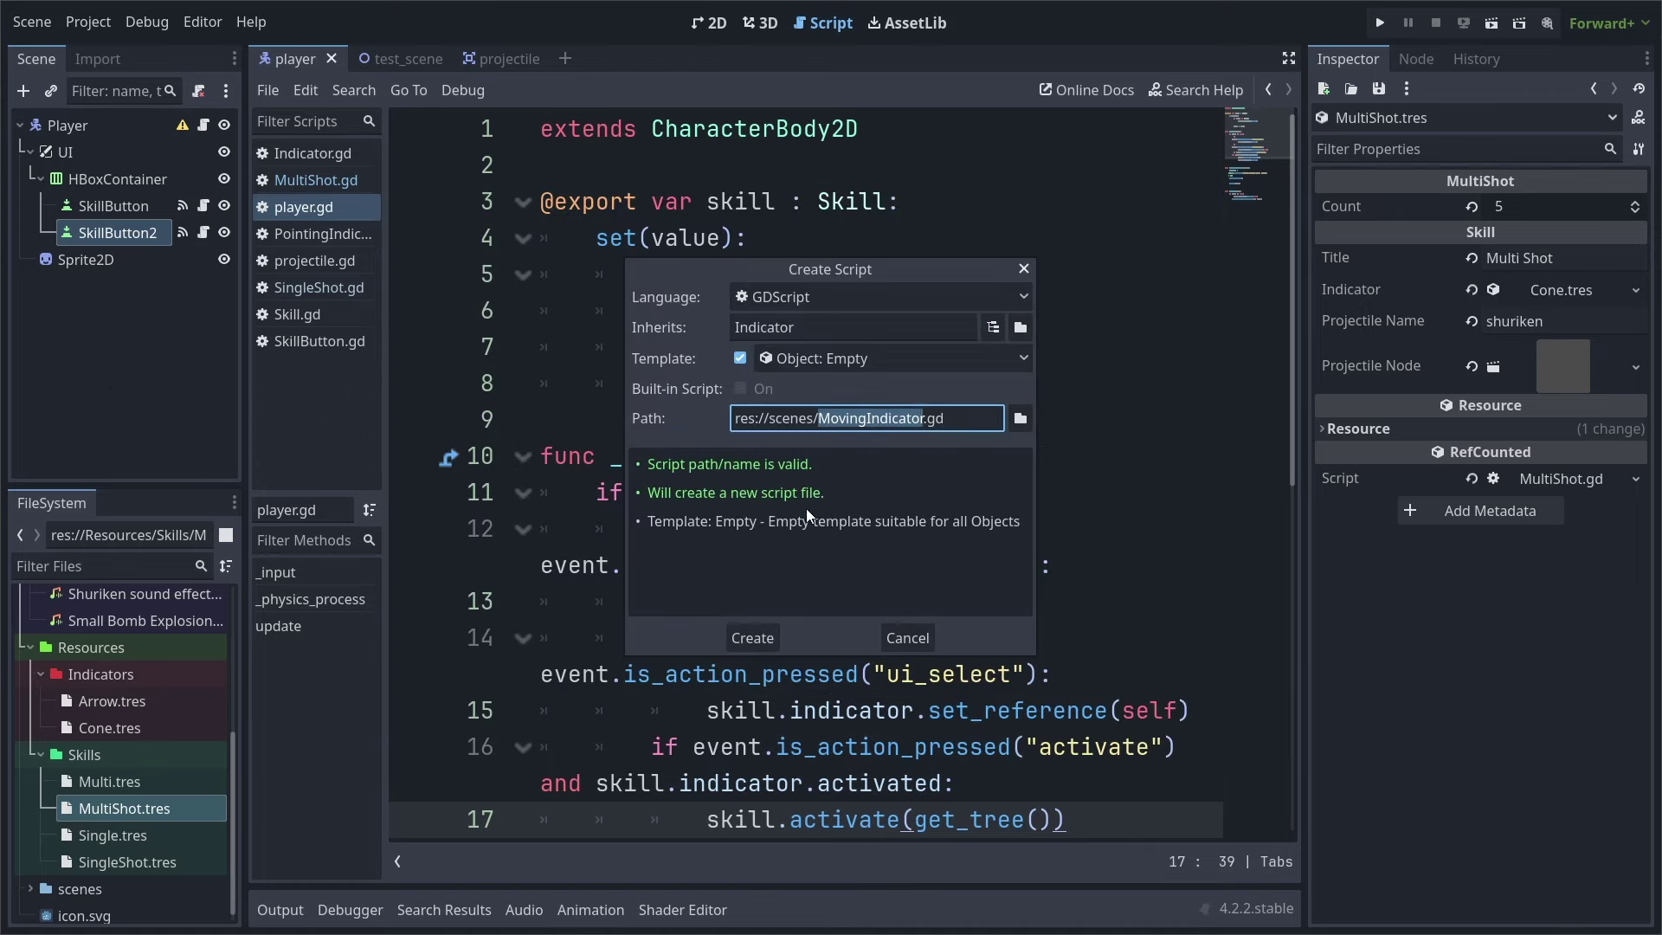
{"action": "left_click", "coordinate": [752, 638]}
Write set_reference setting activated = true, and a reset function freeing references and setting activated = false.
{"action": "key", "text": "ctrl+shift+F11"}
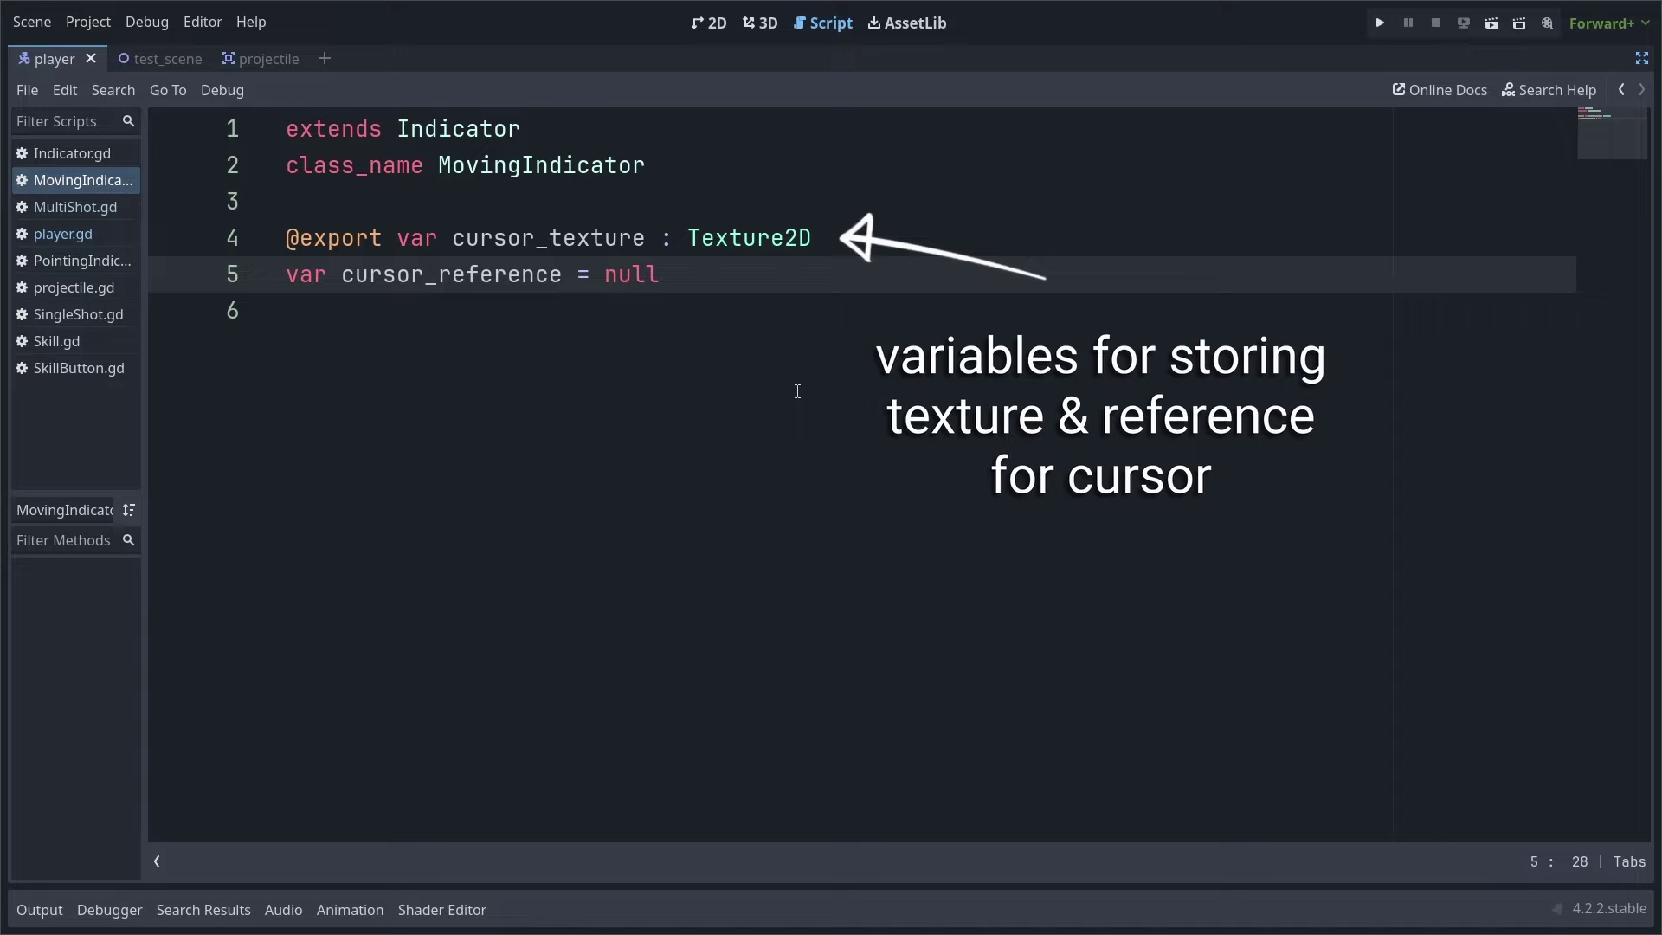
{"action": "key", "text": "Return"}
{"action": "key", "text": "Return"}
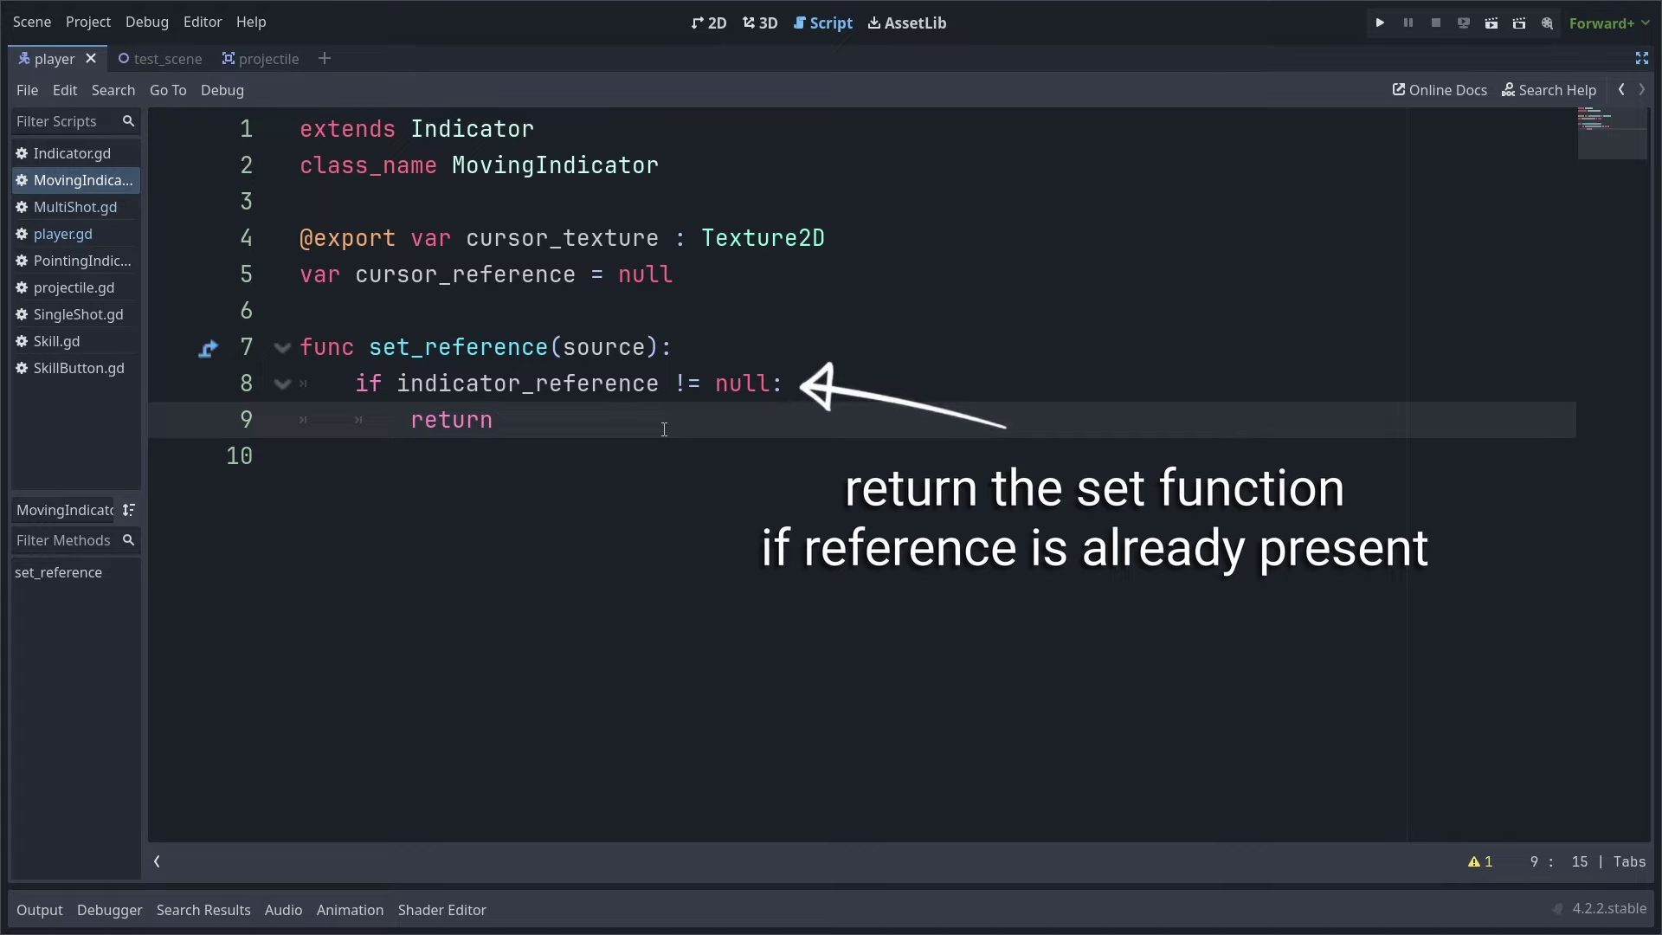
{"action": "key", "text": "Return"}
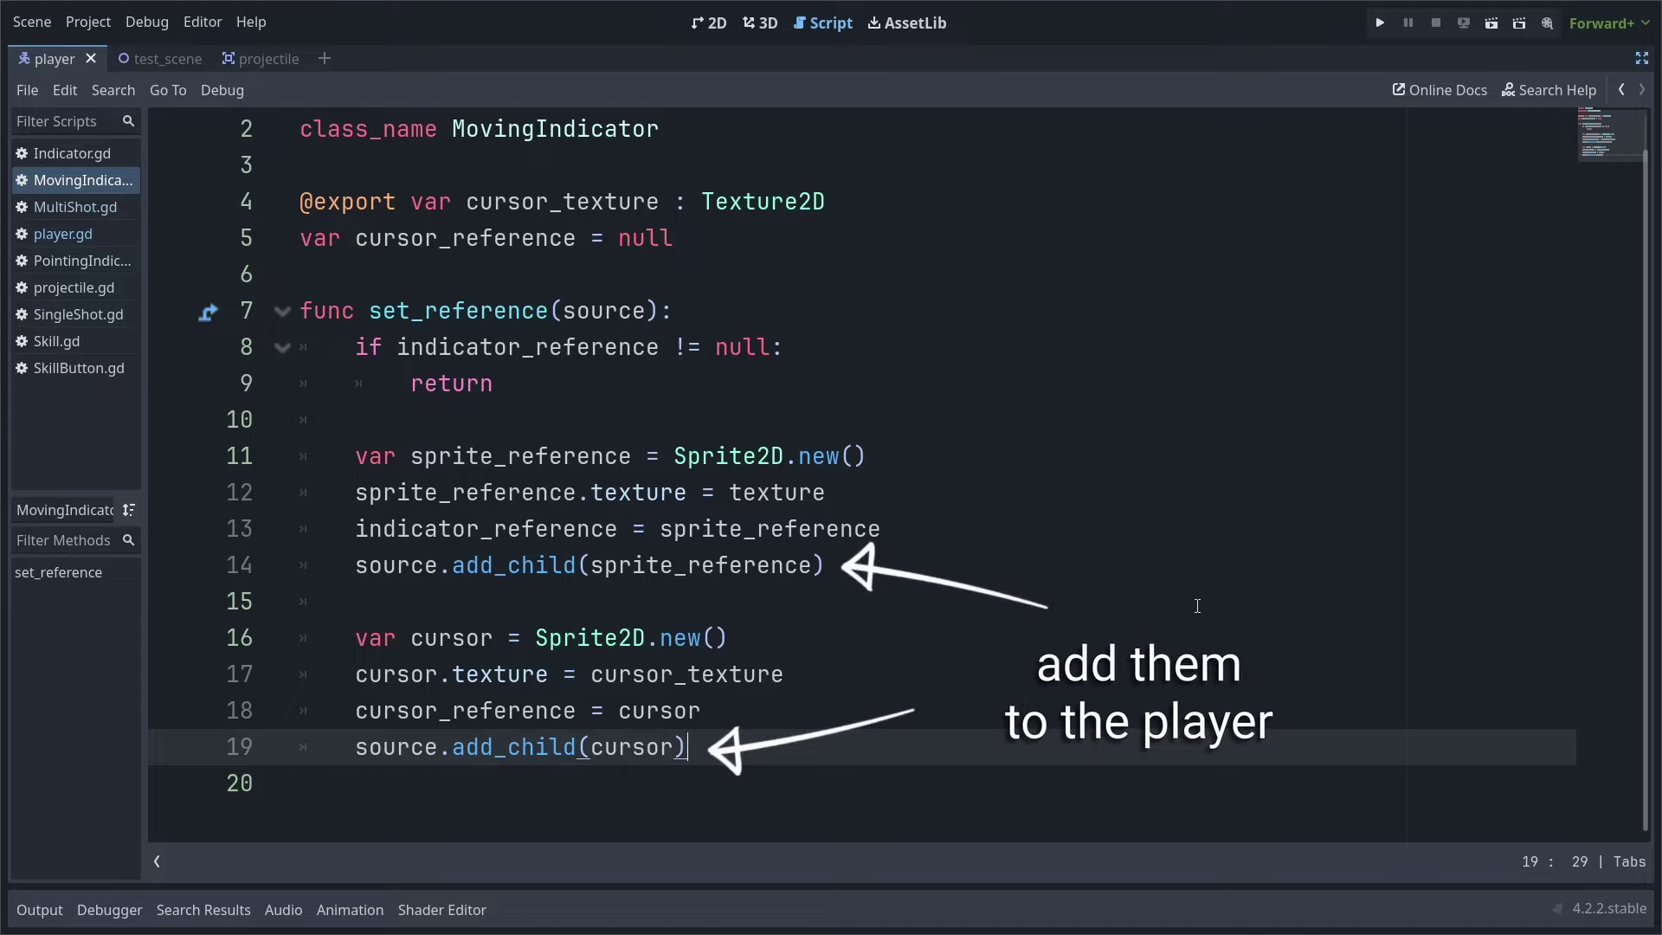
{"action": "key", "text": "Return"}
{"action": "key", "text": "Return"}
{"action": "type", "text": "activated = true"}
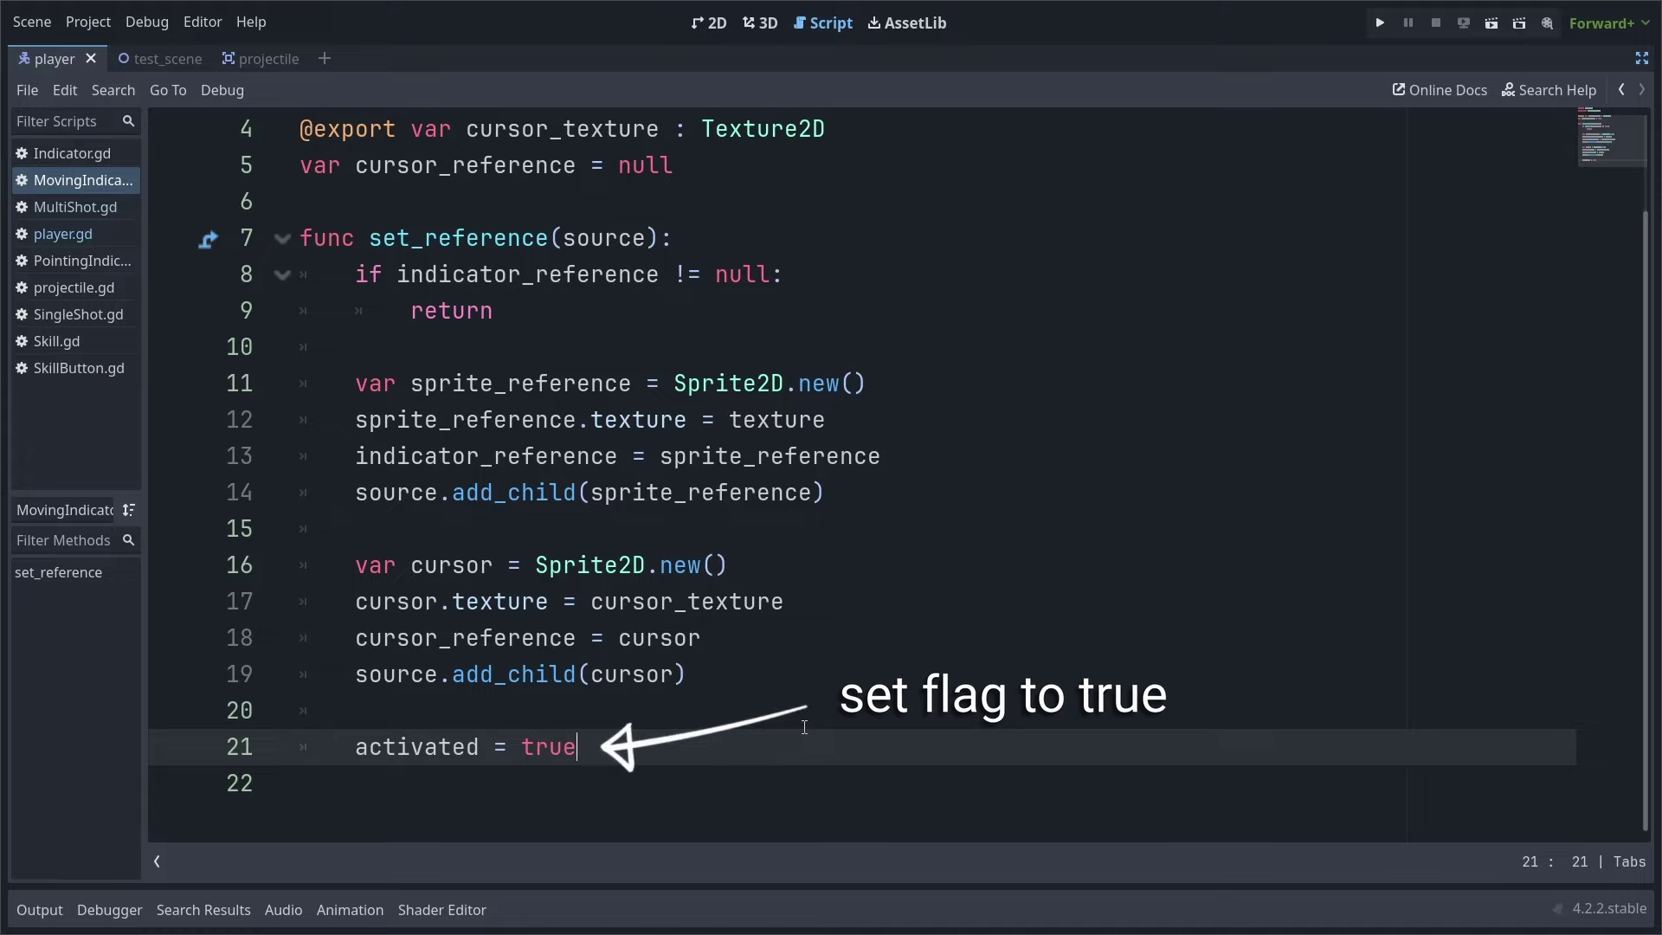
{"action": "key", "text": "Return"}
{"action": "key", "text": "Return"}
{"action": "key", "text": "BackSpace"}
{"action": "type", "text": "func reset(): \tif indicator_reference != null: \t\tindicator_reference.free() \tif cursor_reference != null: \t\tcursor_reference.free()"}
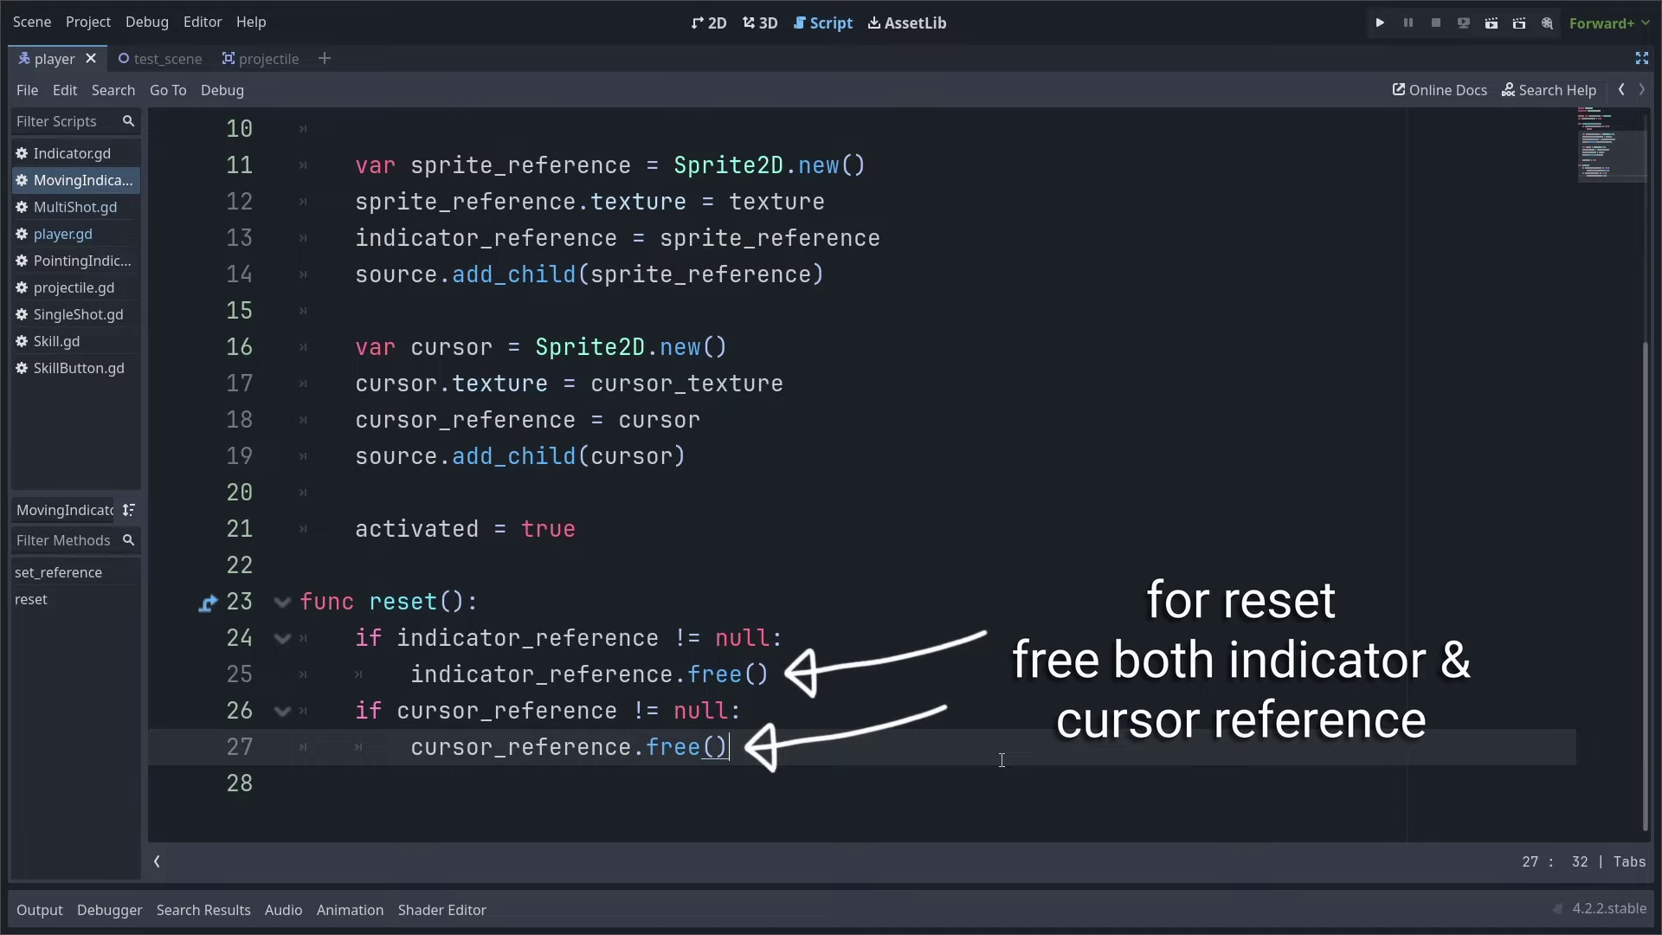
{"action": "key", "text": "Return"}
{"action": "key", "text": "BackSpace"}
{"action": "key", "text": "Return"}
{"action": "type", "text": "activated = false"}
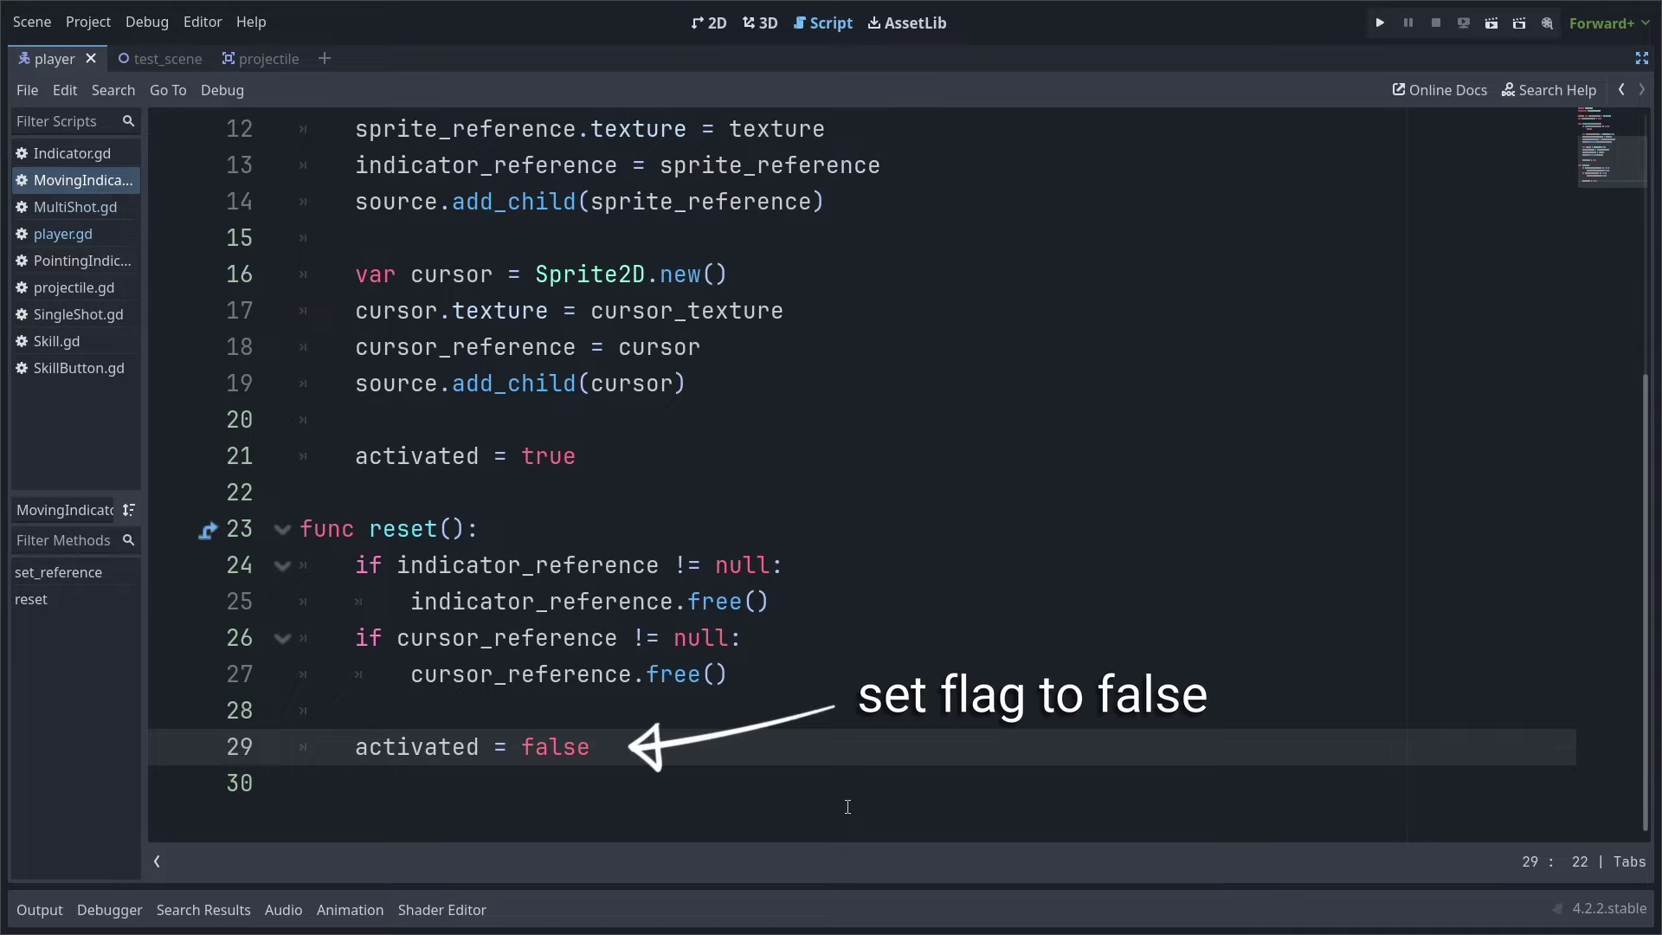
Add a point(object, target, _delta) function that makes the object look at the target.
{"action": "scroll", "coordinate": [847, 807], "scroll_direction": "up", "scroll_amount": 4}
{"action": "left_click", "coordinate": [823, 310]}
{"action": "key", "text": "Return"}
{"action": "key", "text": "Return"}
{"action": "key", "text": "Return"}
{"action": "left_click", "coordinate": [824, 419]}
{"action": "type", "text": "func point(object, target, _delta): object.look_at(target)"}
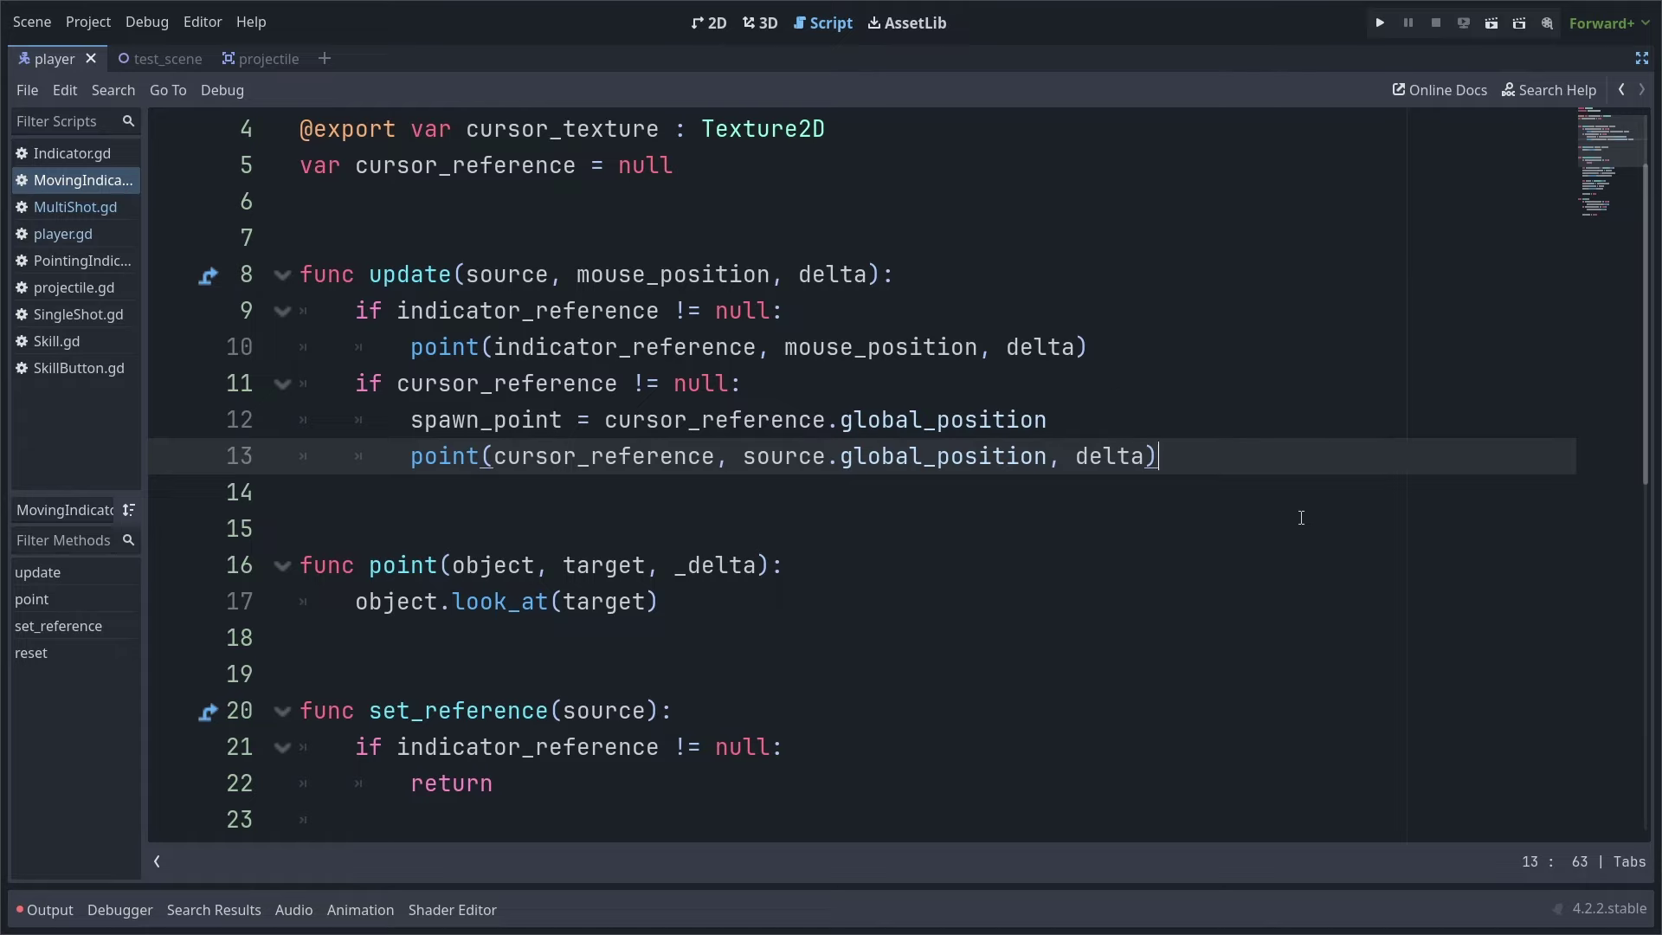
{"action": "key", "text": "Return"}
{"action": "key", "text": "Return"}
{"action": "key", "text": "Return"}
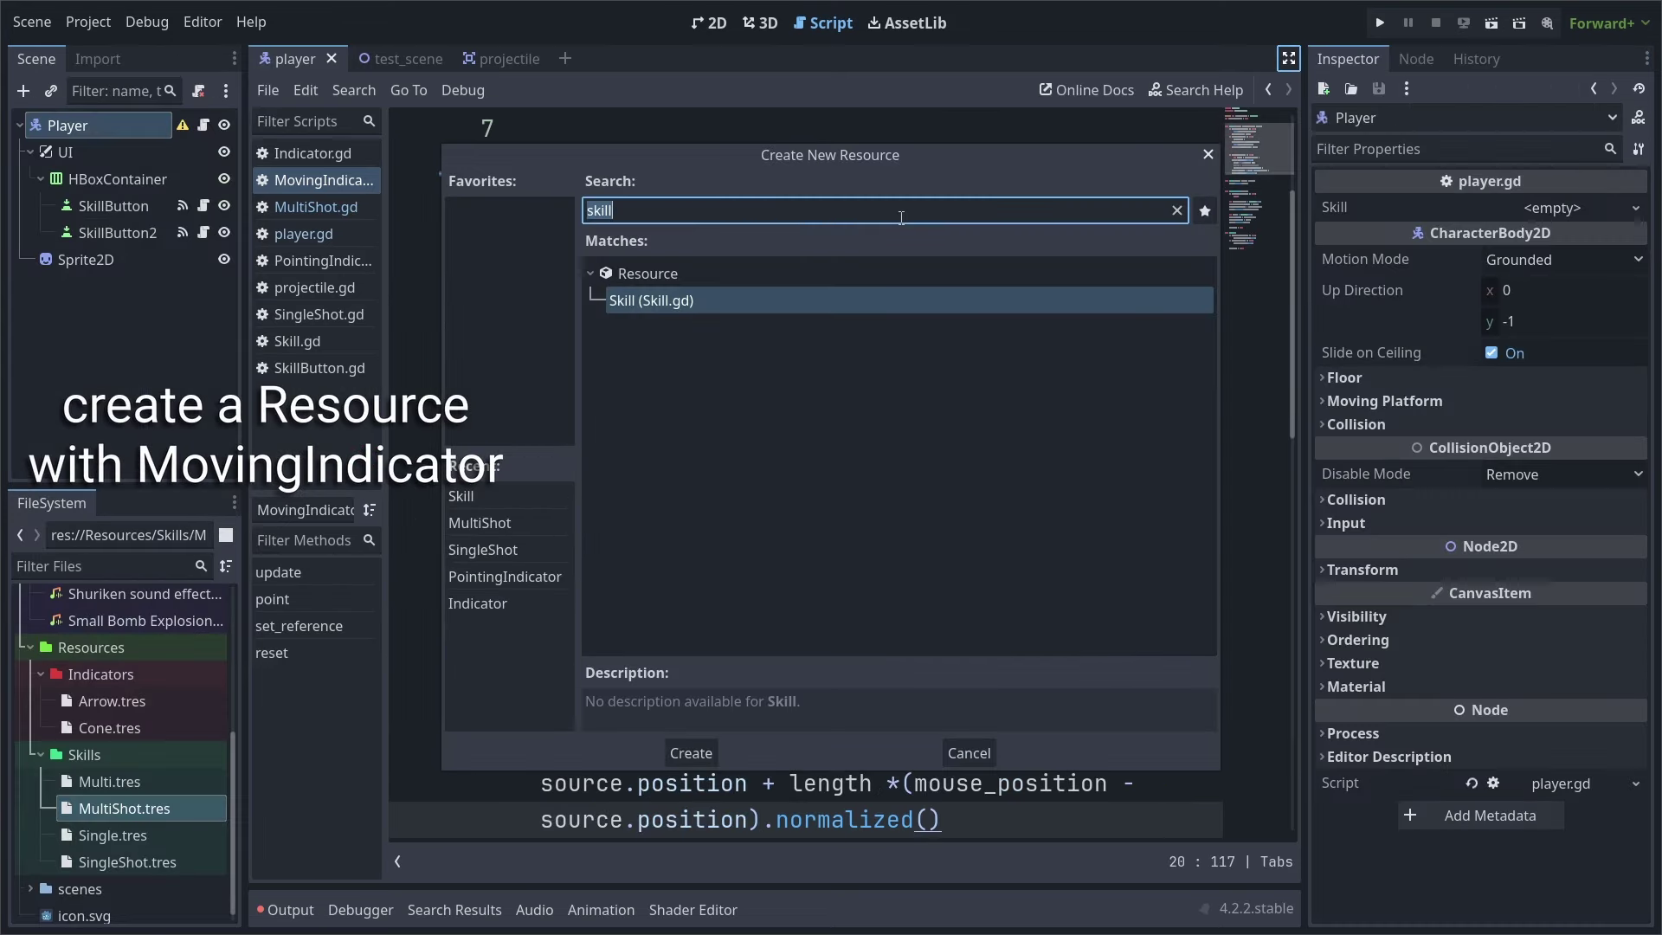
Create a MovingIndicator resource using Range Indicator.png and cross mark.png, saved as Indicators/Moving.tres.
{"action": "key", "text": "BackSpace"}
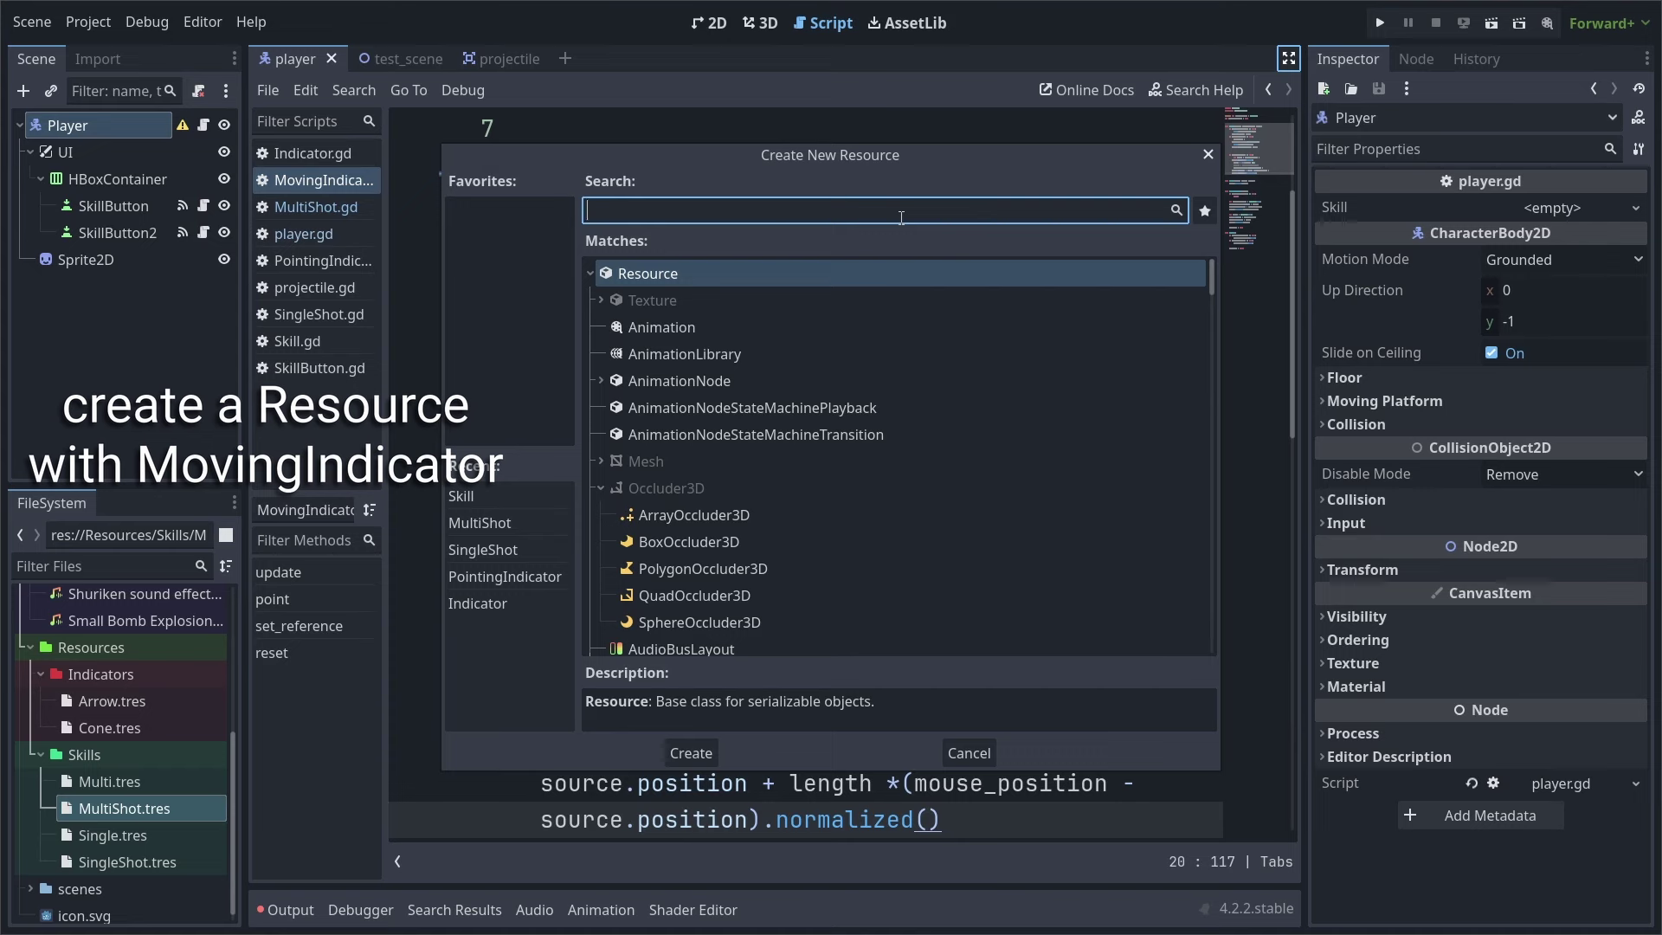
{"action": "type", "text": "moving"}
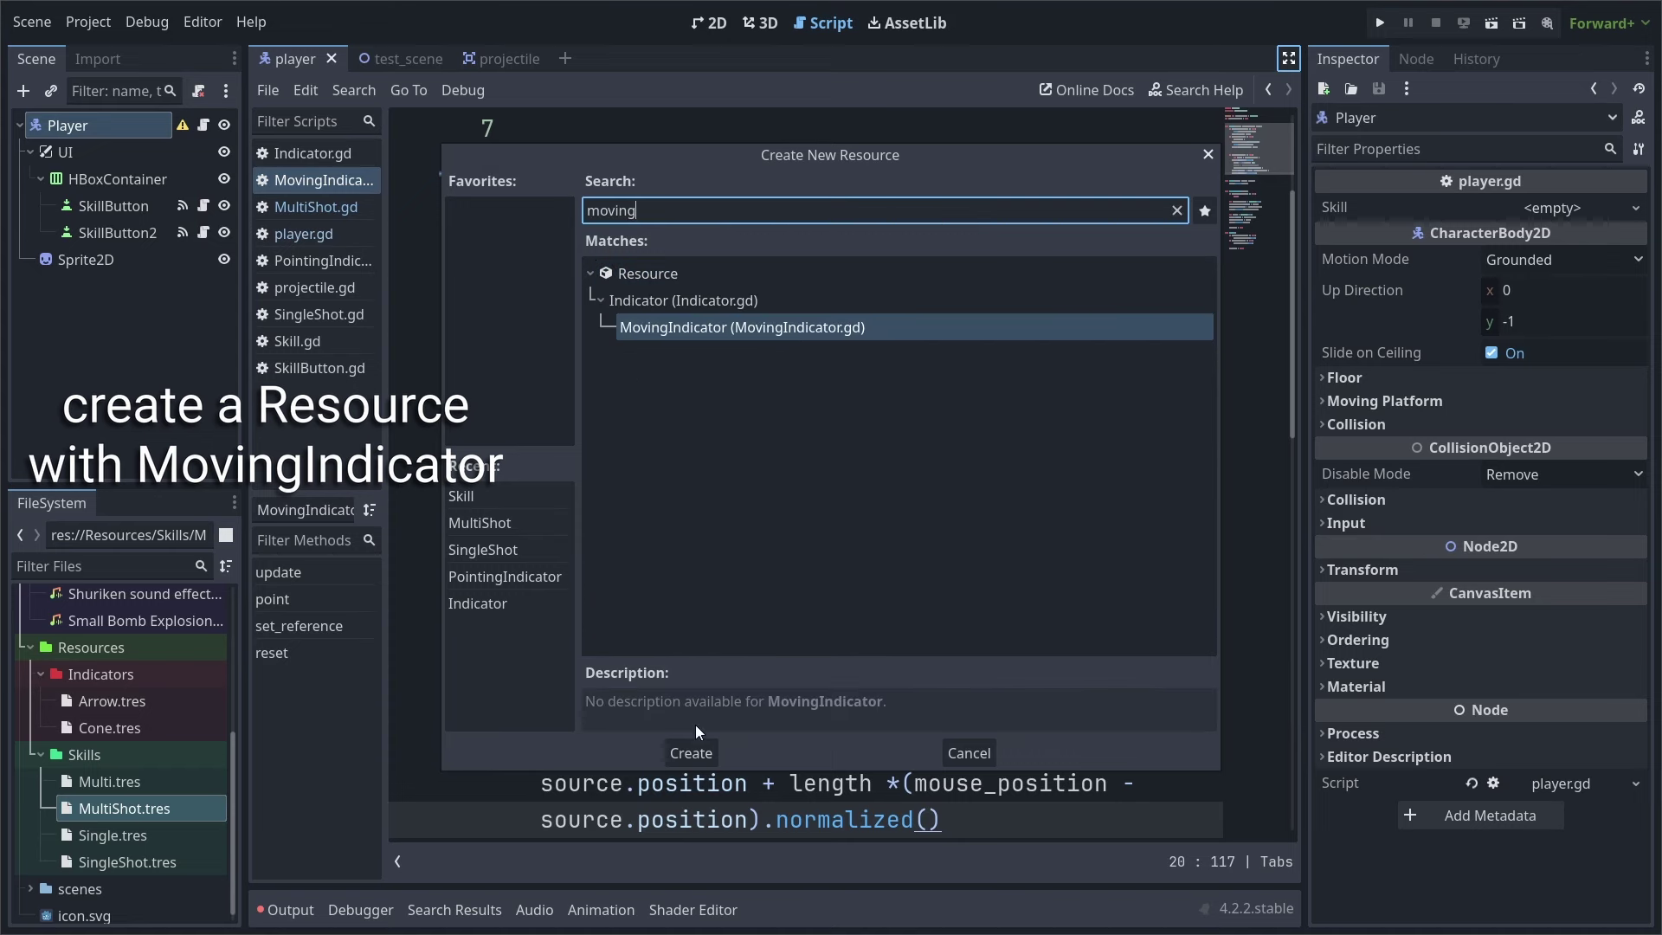
{"action": "left_click", "coordinate": [693, 751]}
{"action": "scroll", "coordinate": [137, 698], "scroll_direction": "up", "scroll_amount": 5}
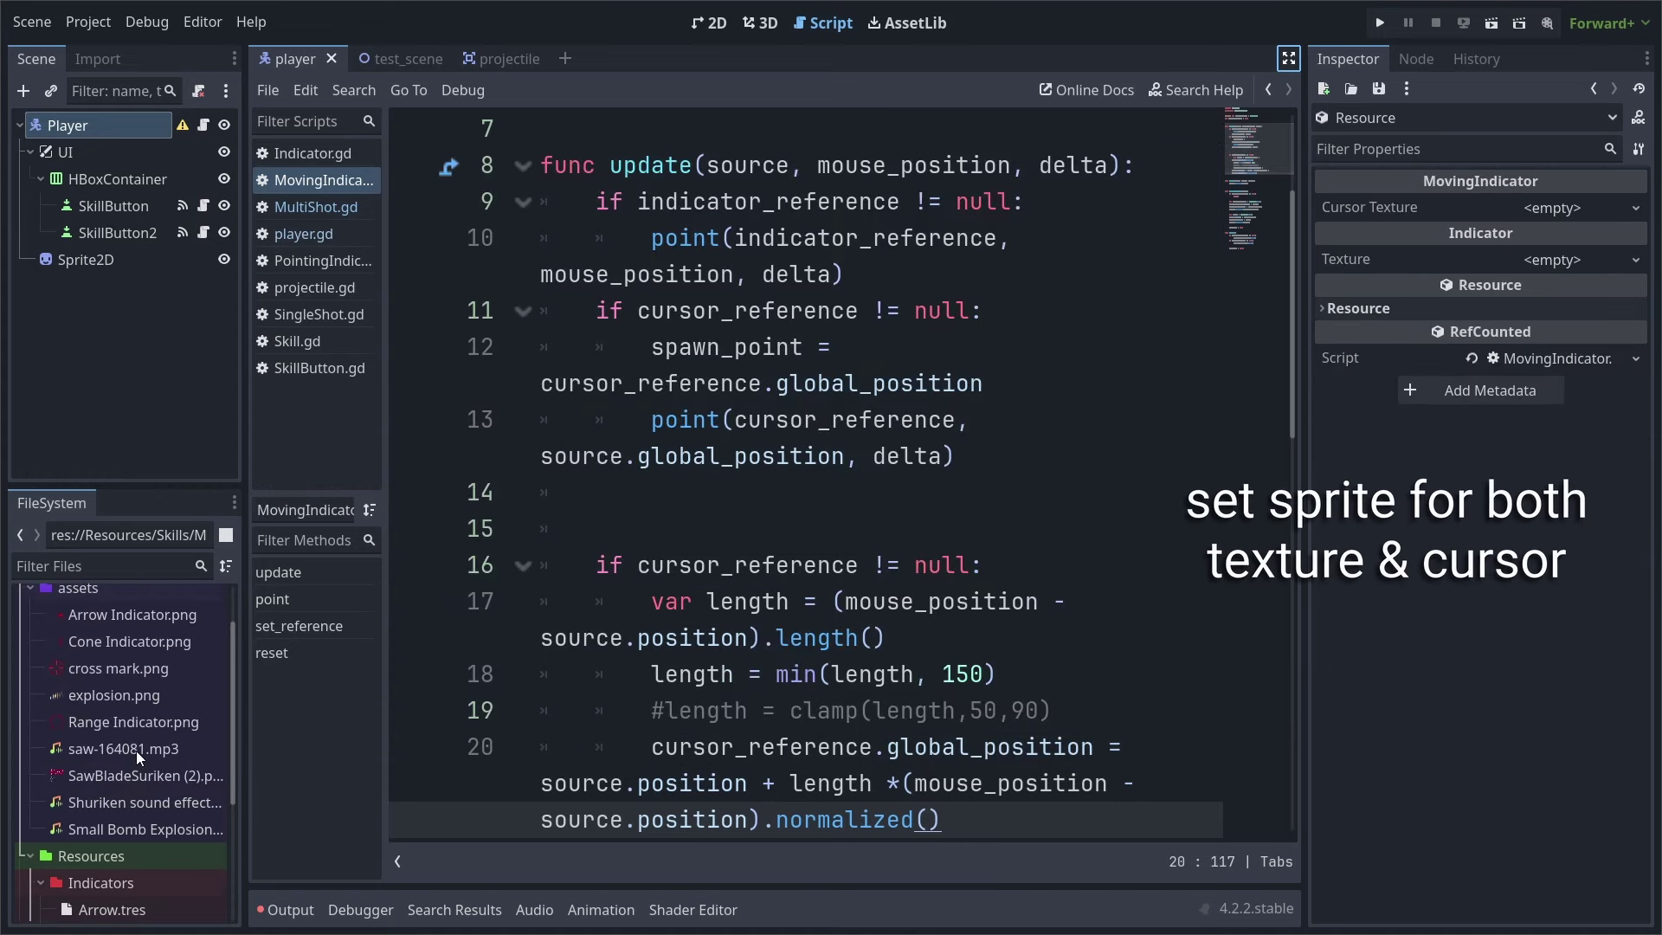
{"action": "left_click_drag", "start_coordinate": [133, 721], "coordinate": [1558, 264]}
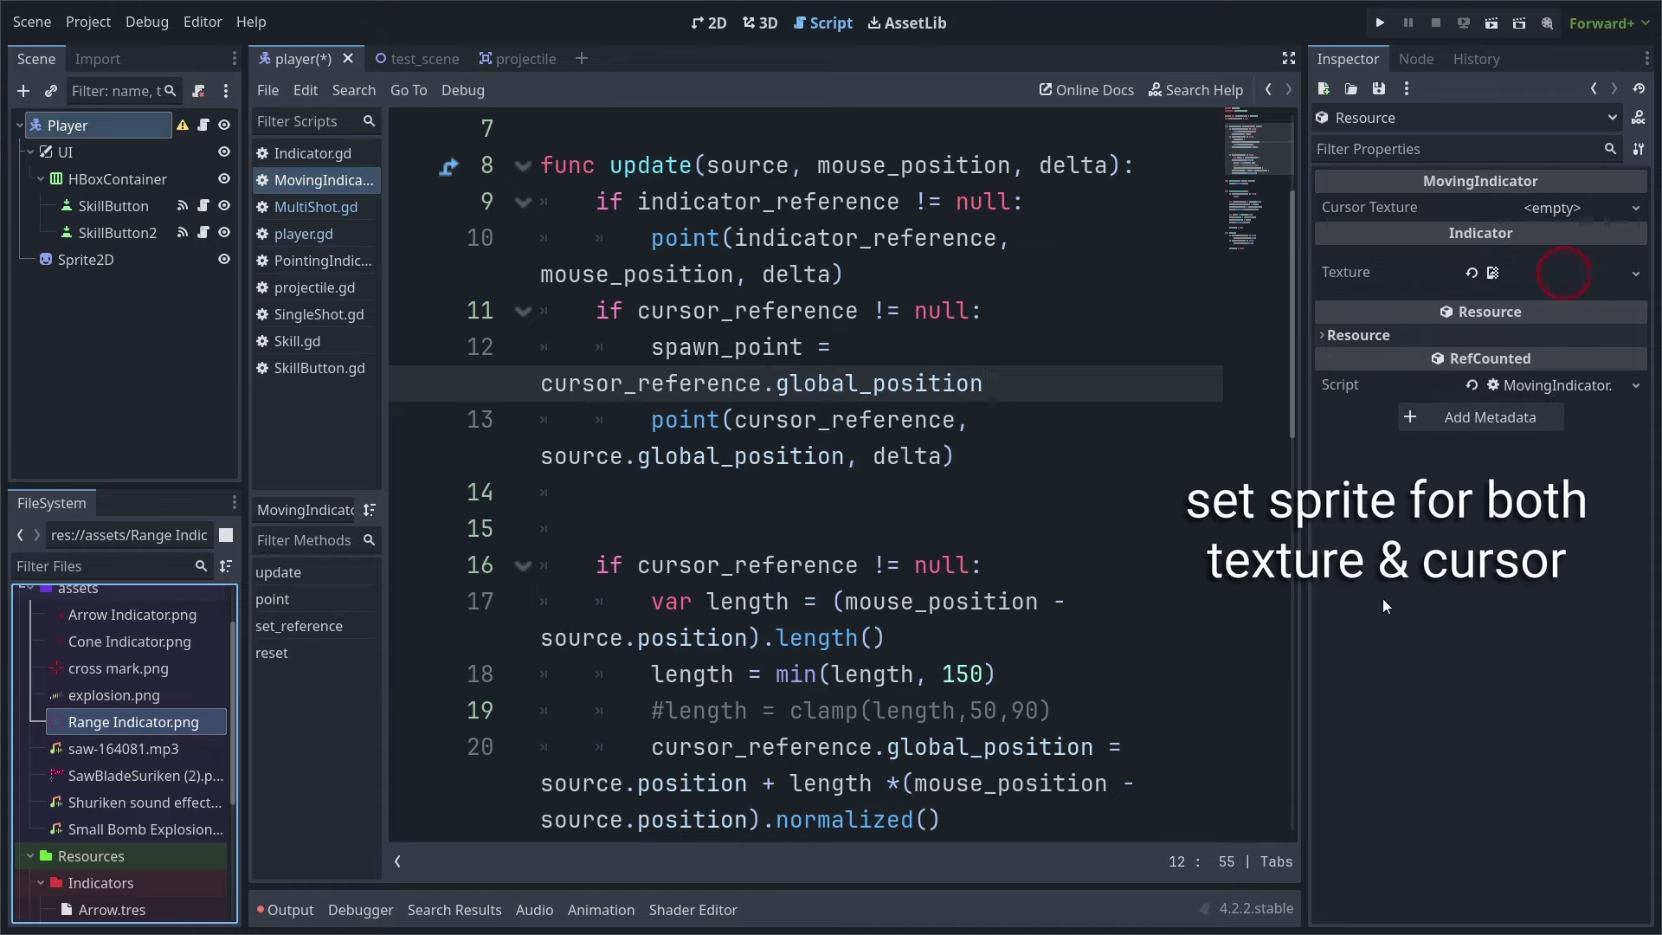
{"action": "left_click_drag", "start_coordinate": [119, 668], "coordinate": [1558, 208]}
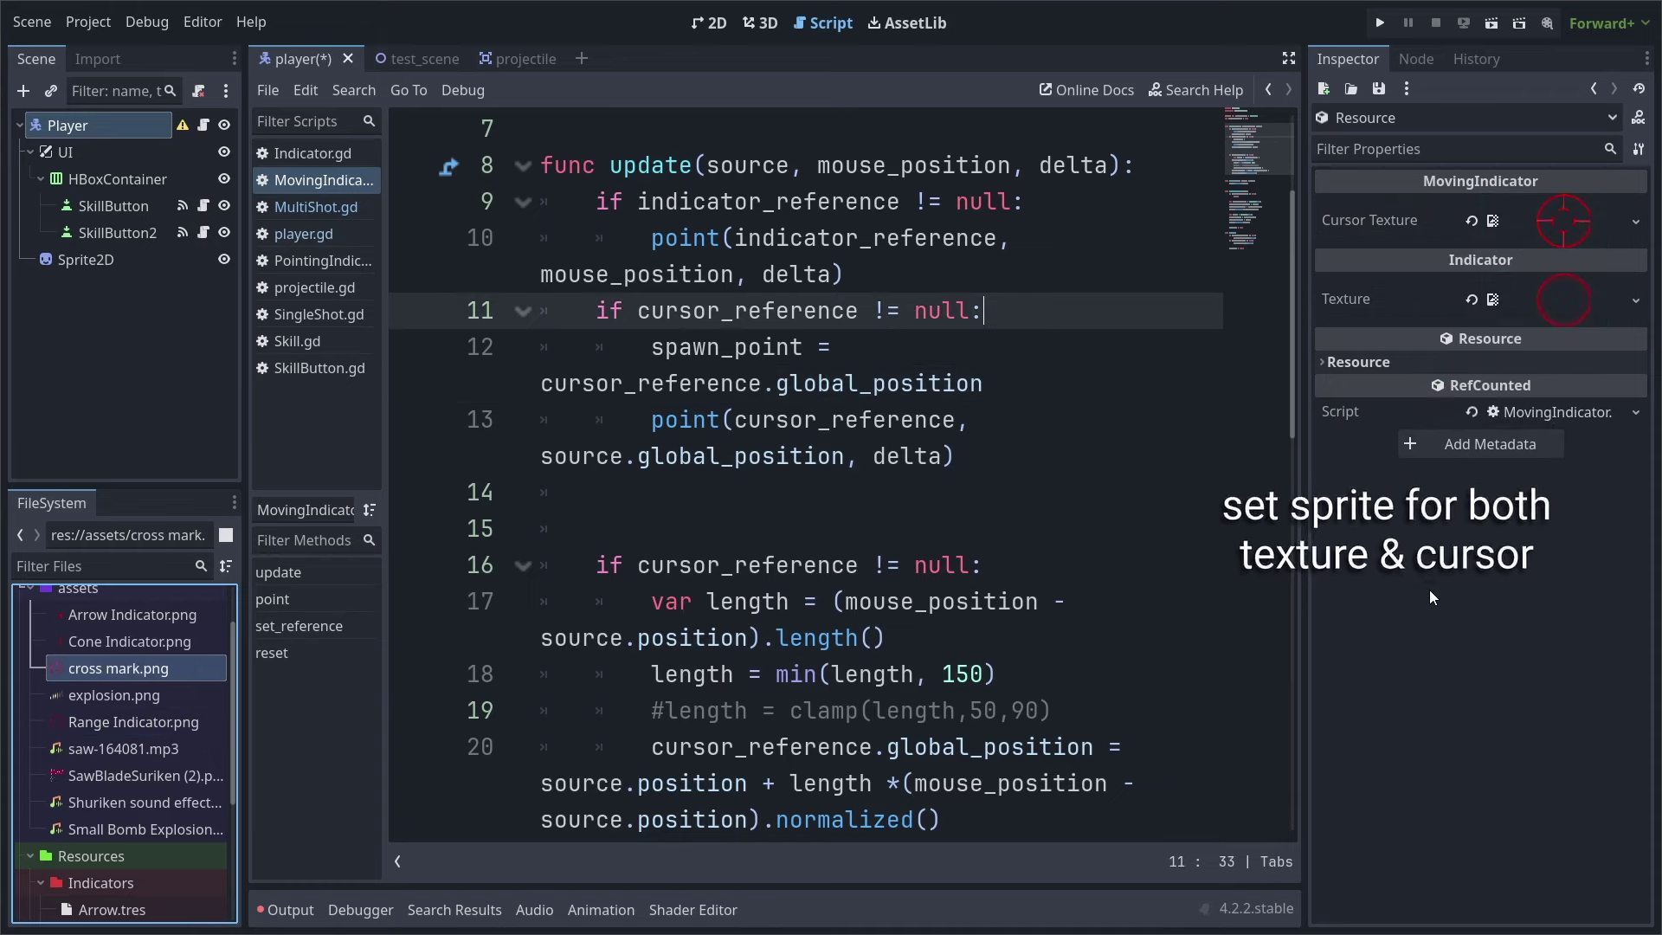
{"action": "left_click", "coordinate": [1411, 144]}
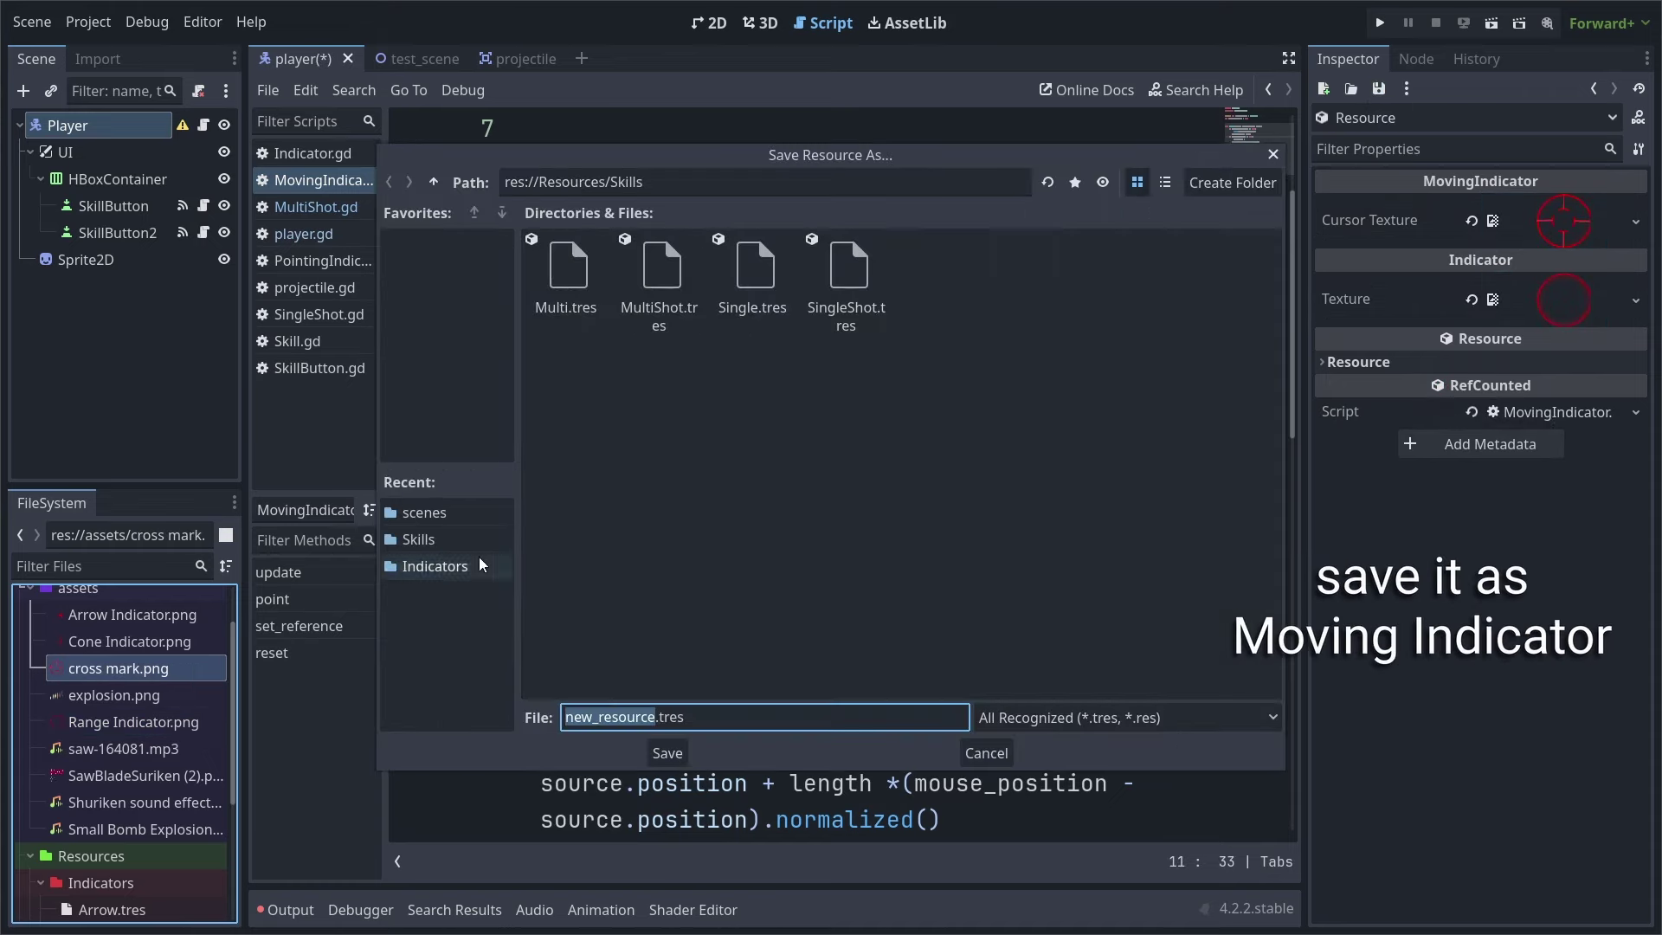
{"action": "left_click", "coordinate": [450, 566]}
{"action": "type", "text": "Moving"}
{"action": "left_click", "coordinate": [667, 752]}
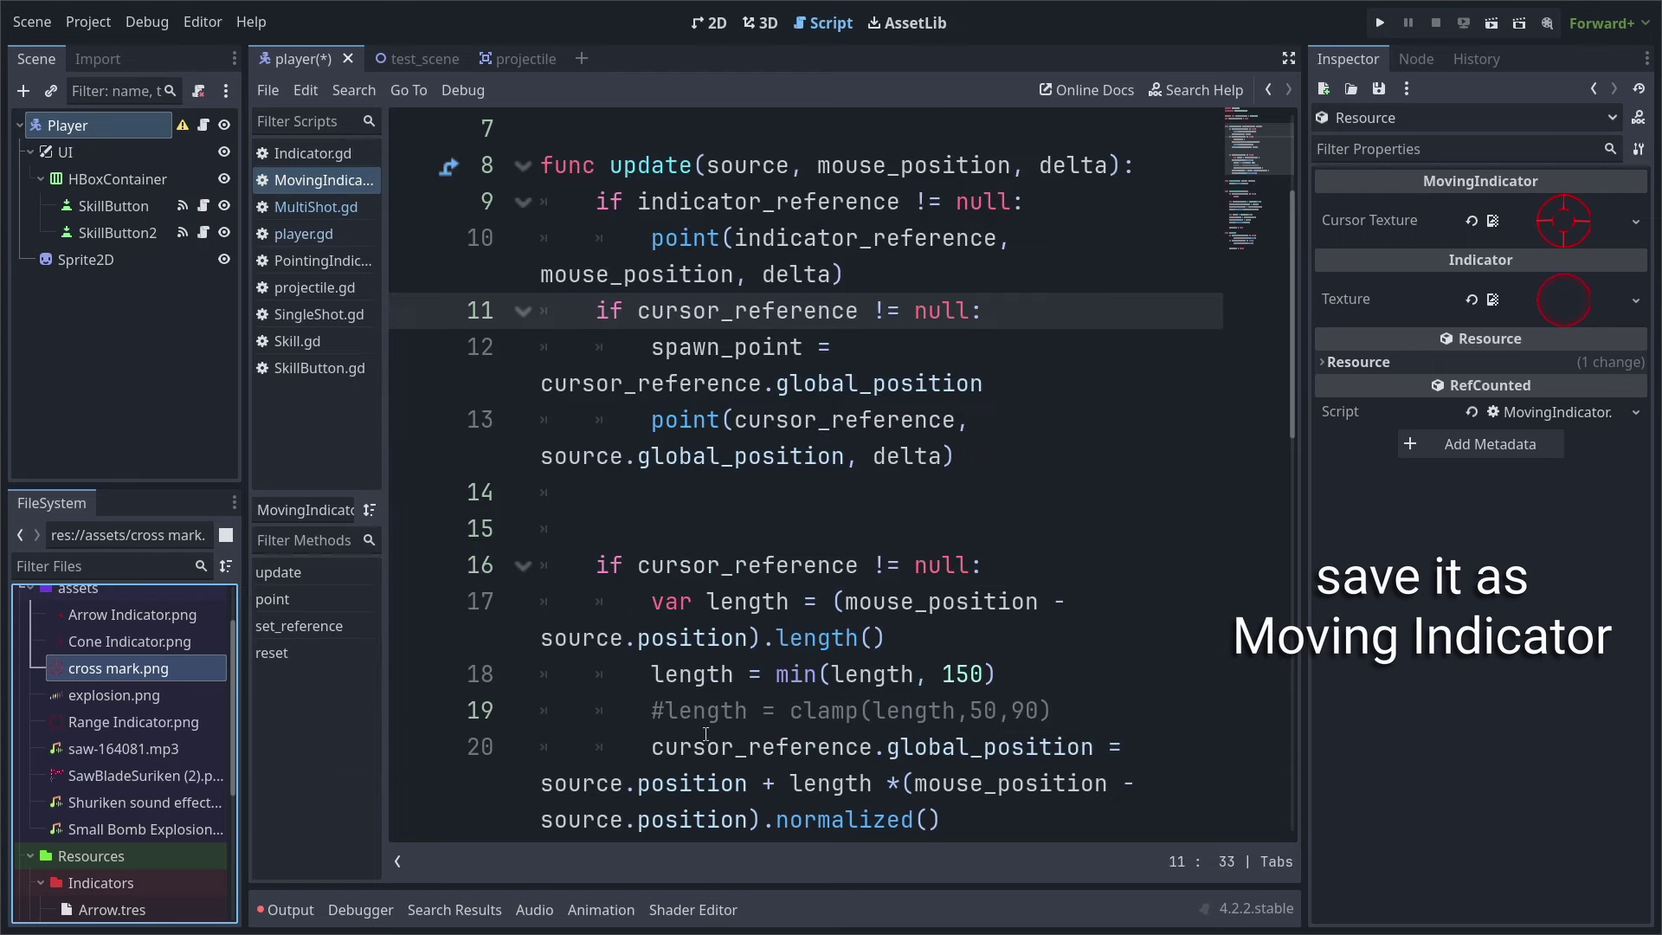
{"action": "scroll", "coordinate": [162, 777], "scroll_direction": "down", "scroll_amount": 4}
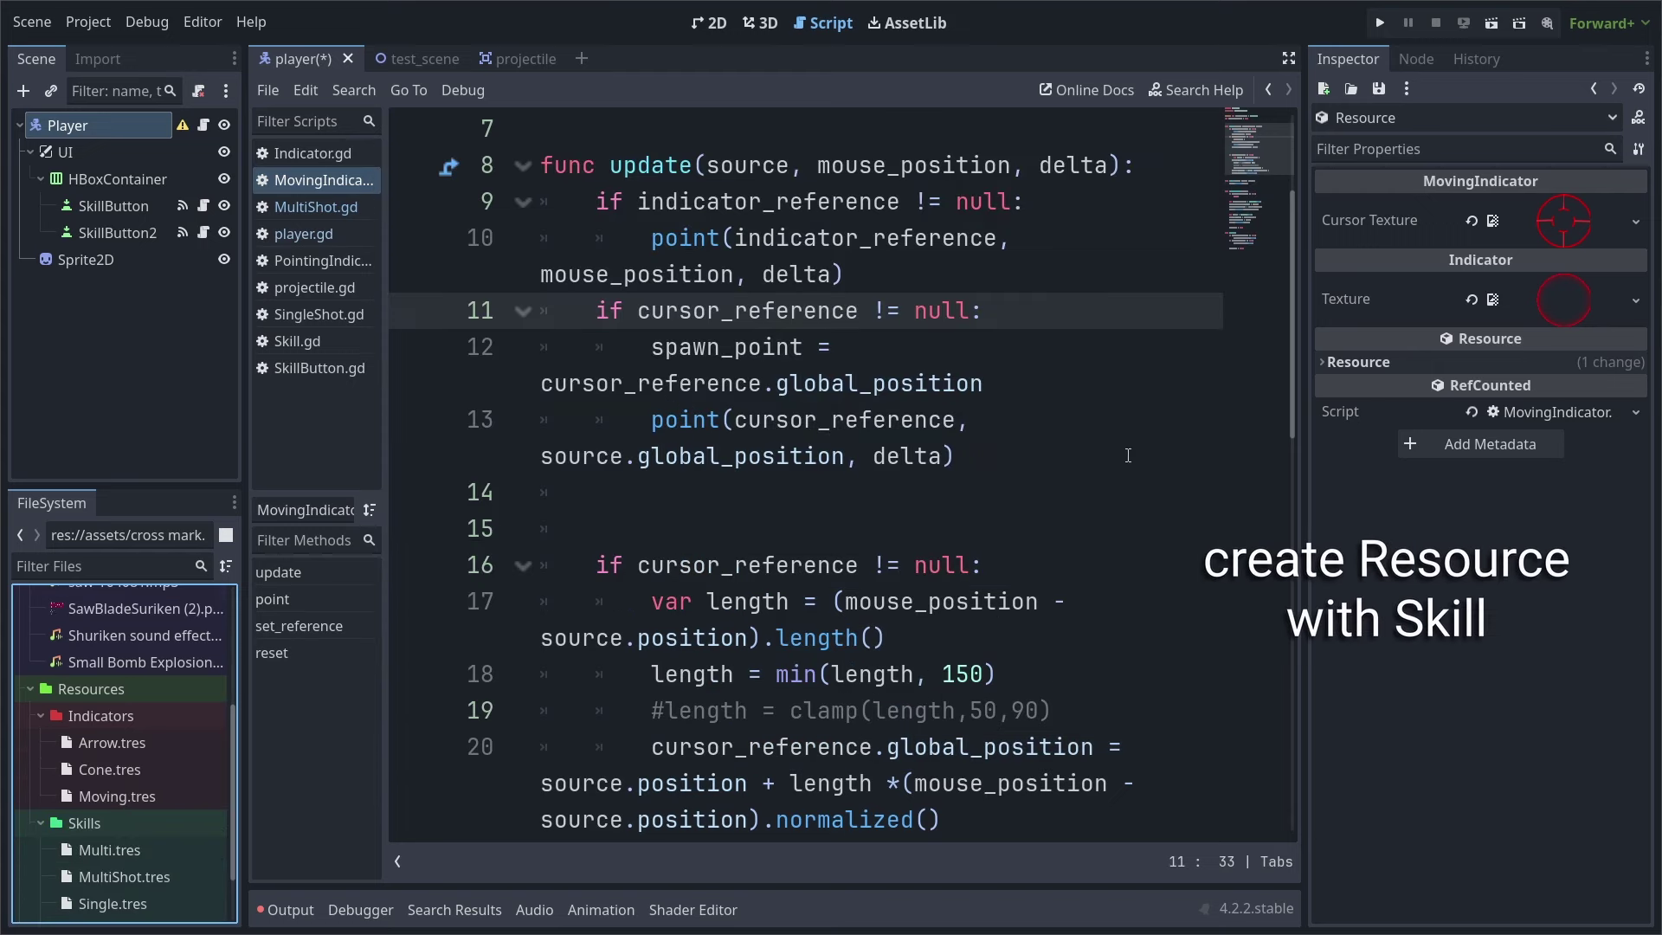
Create a Skill resource with Moving.tres as its indicator and save it as Skills/Point.tres.
{"action": "left_click", "coordinate": [1323, 89]}
{"action": "type", "text": "skill"}
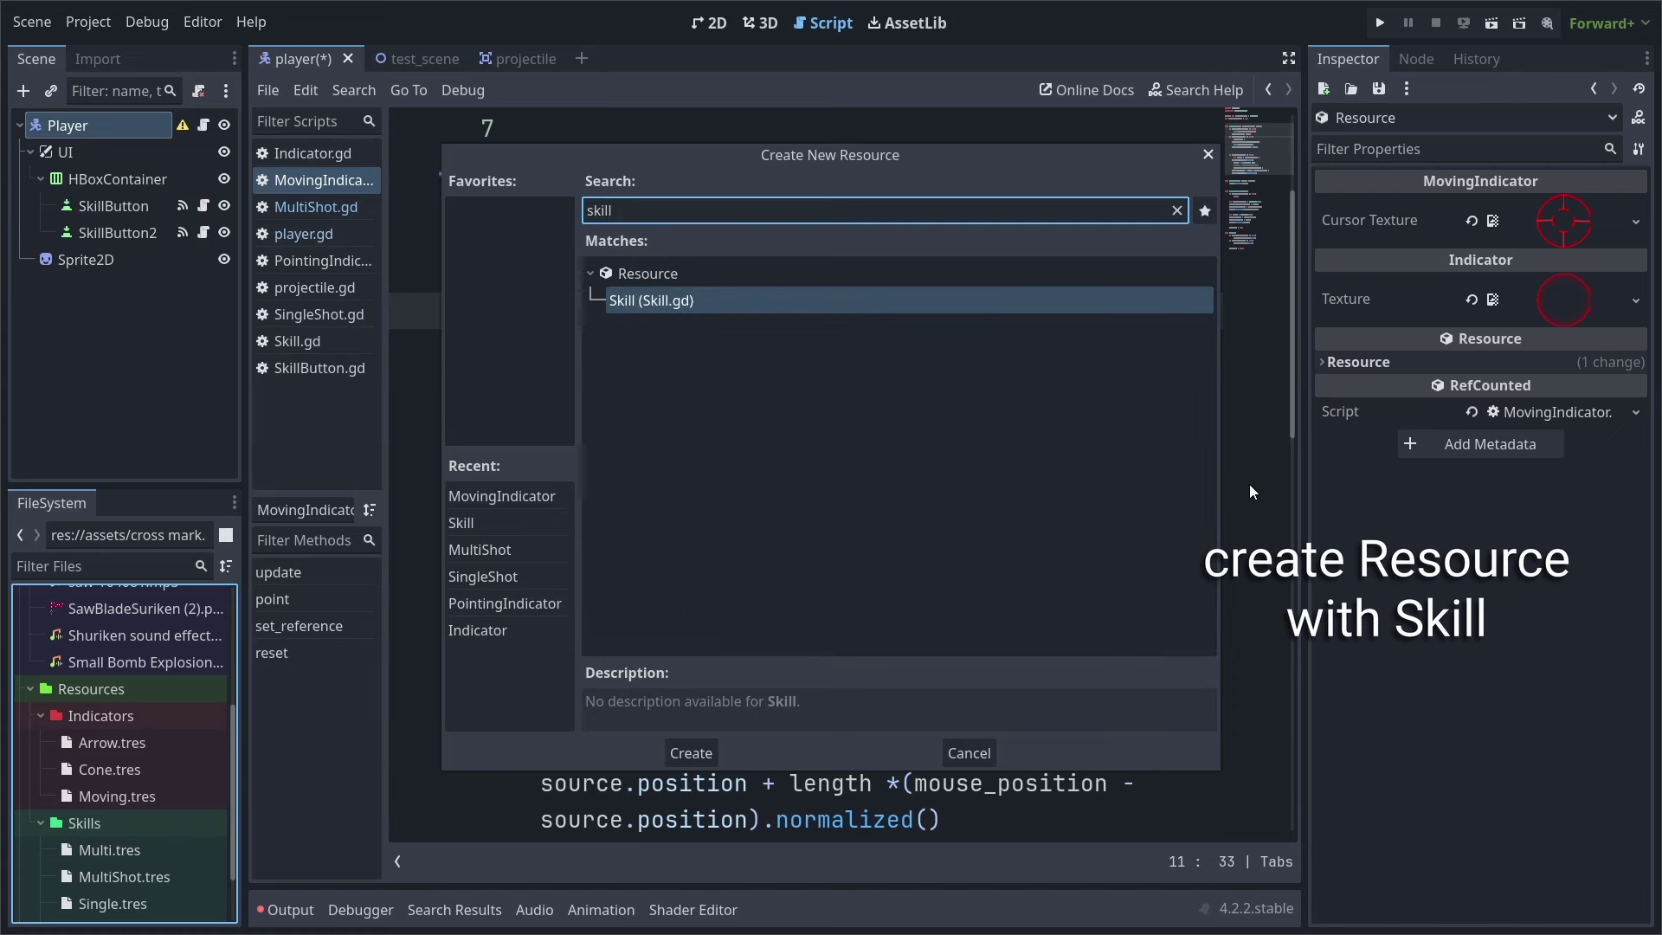
{"action": "key", "text": "Return"}
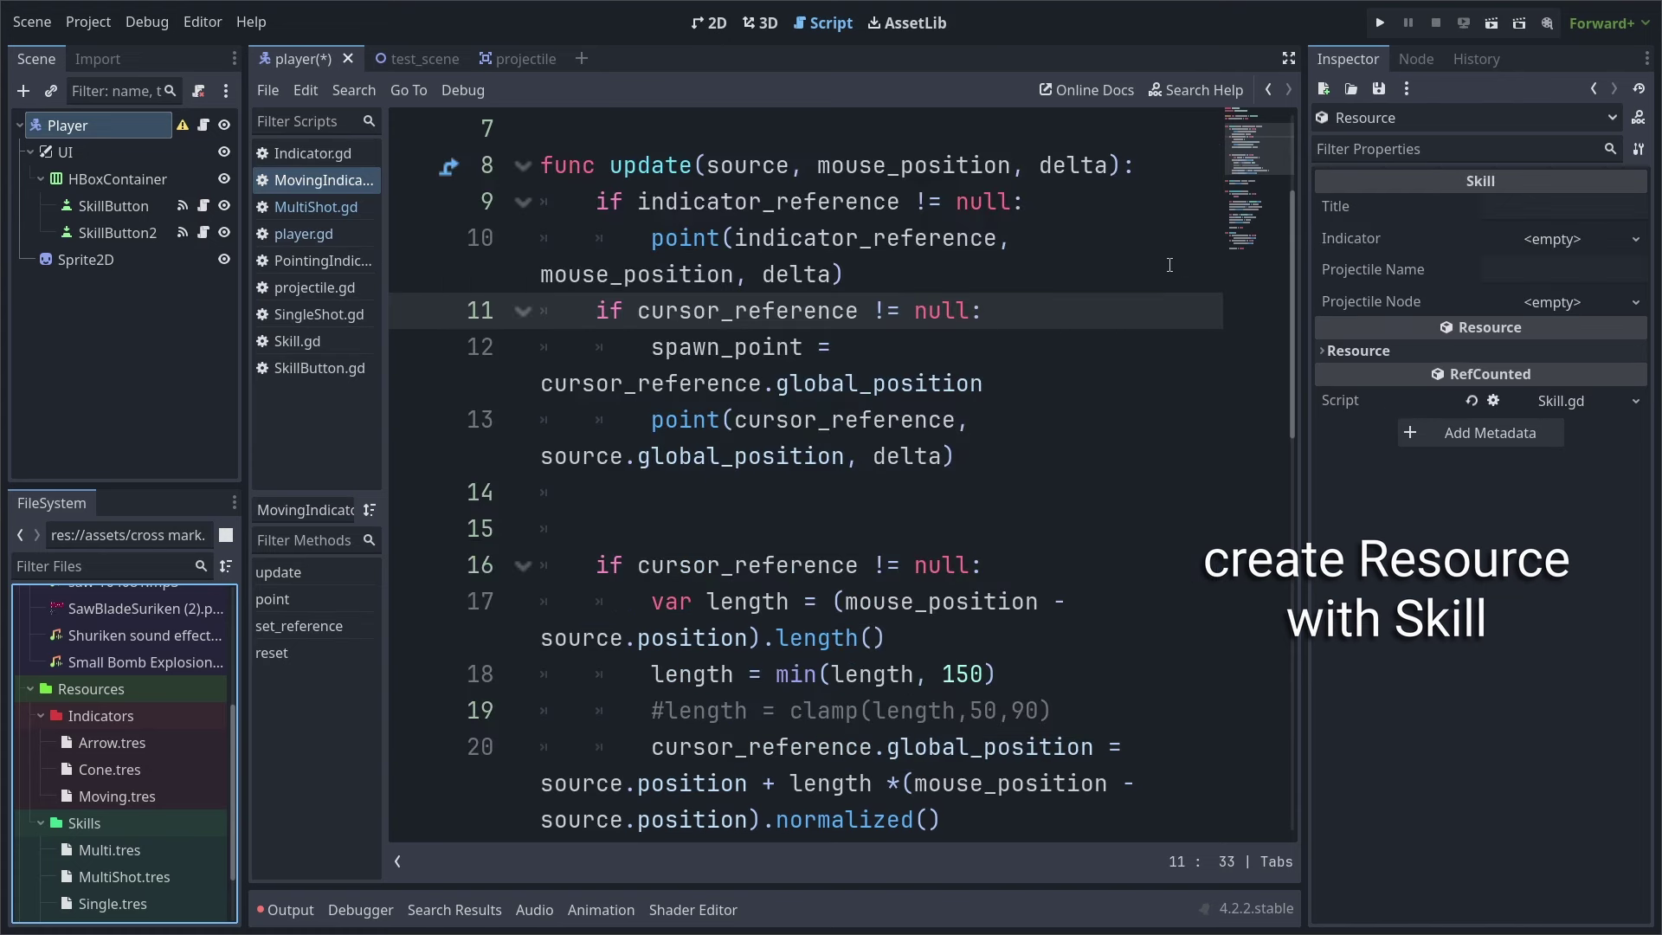
{"action": "key", "text": "Tab"}
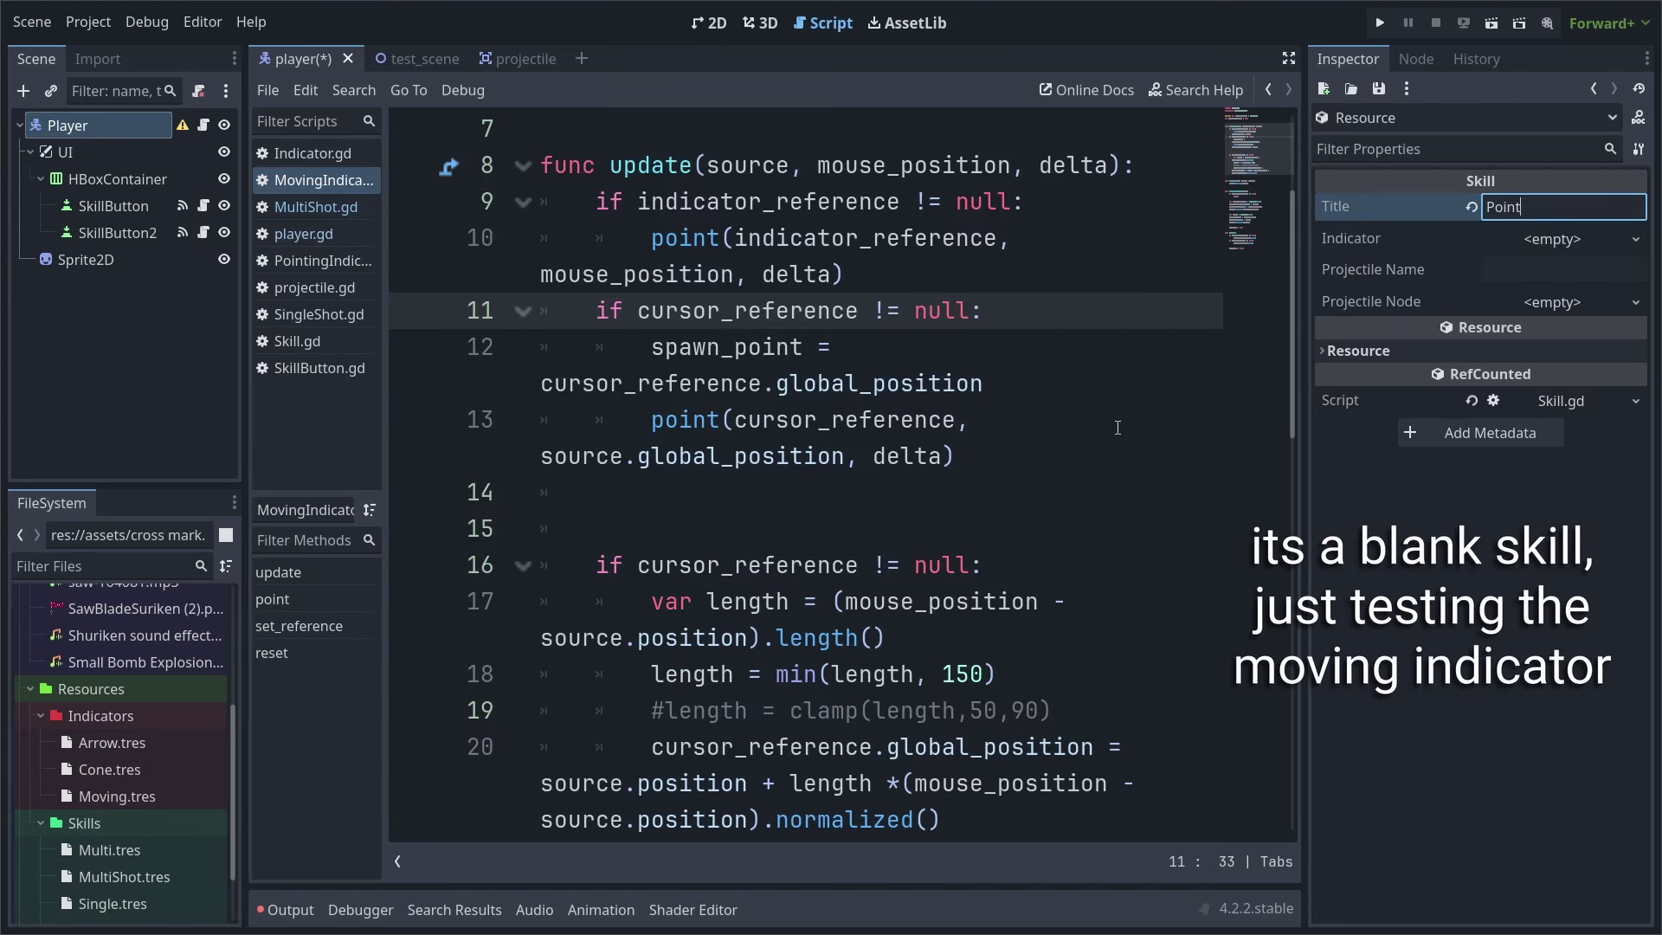
{"action": "left_click_drag", "start_coordinate": [117, 795], "coordinate": [1558, 239]}
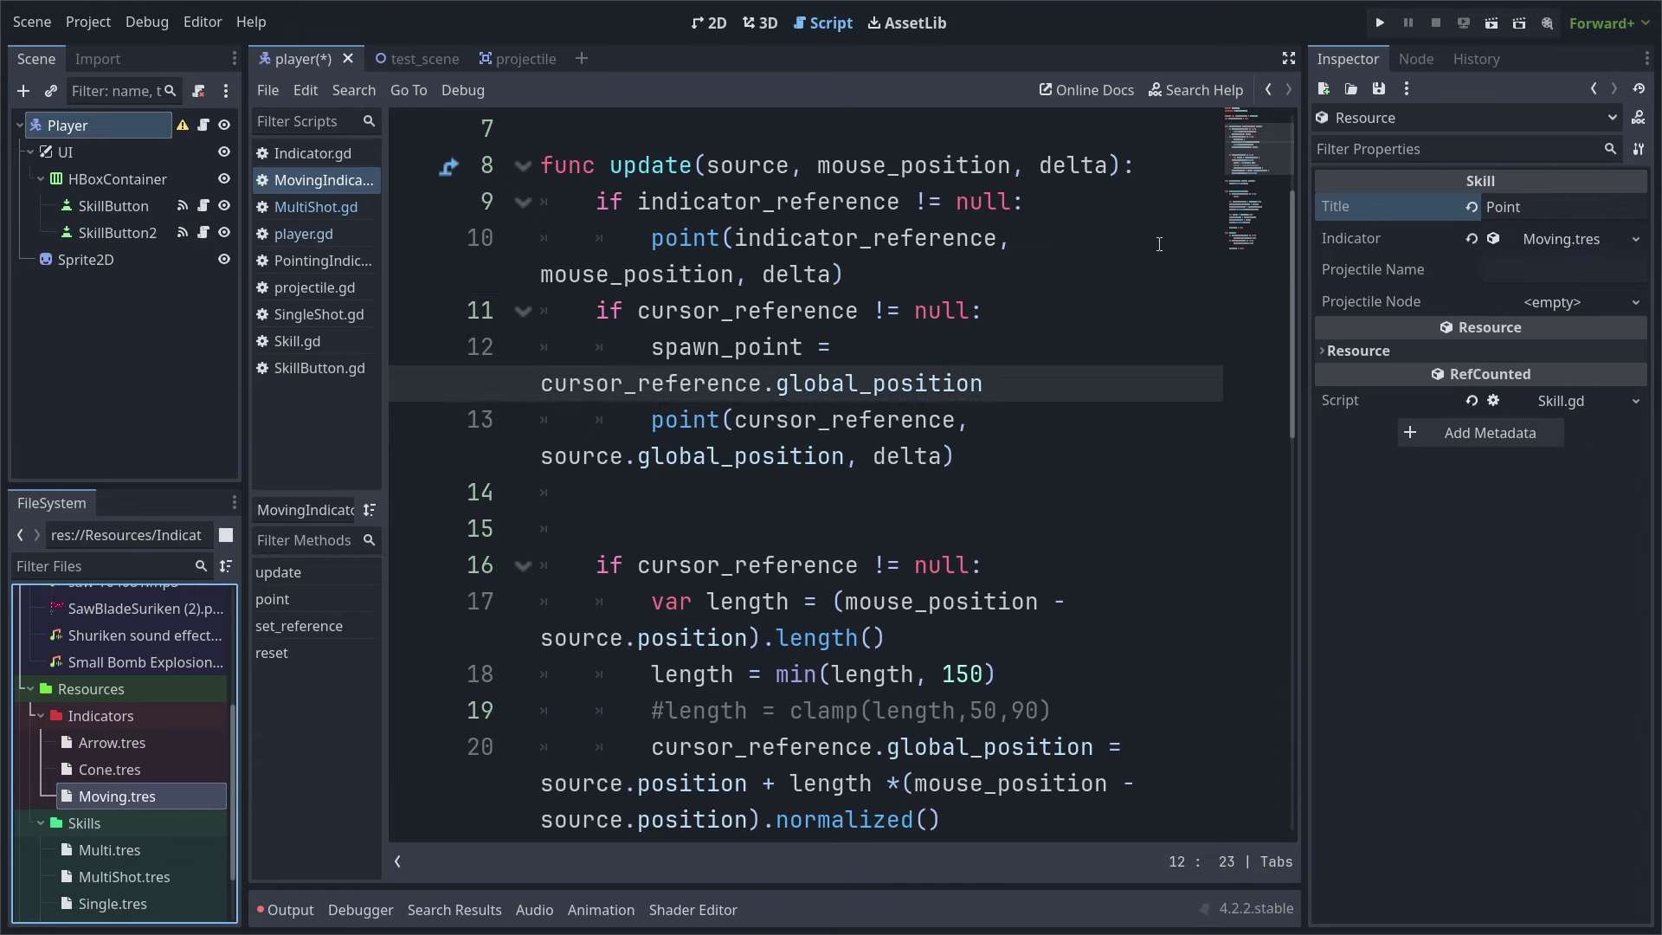
{"action": "left_click", "coordinate": [1400, 141]}
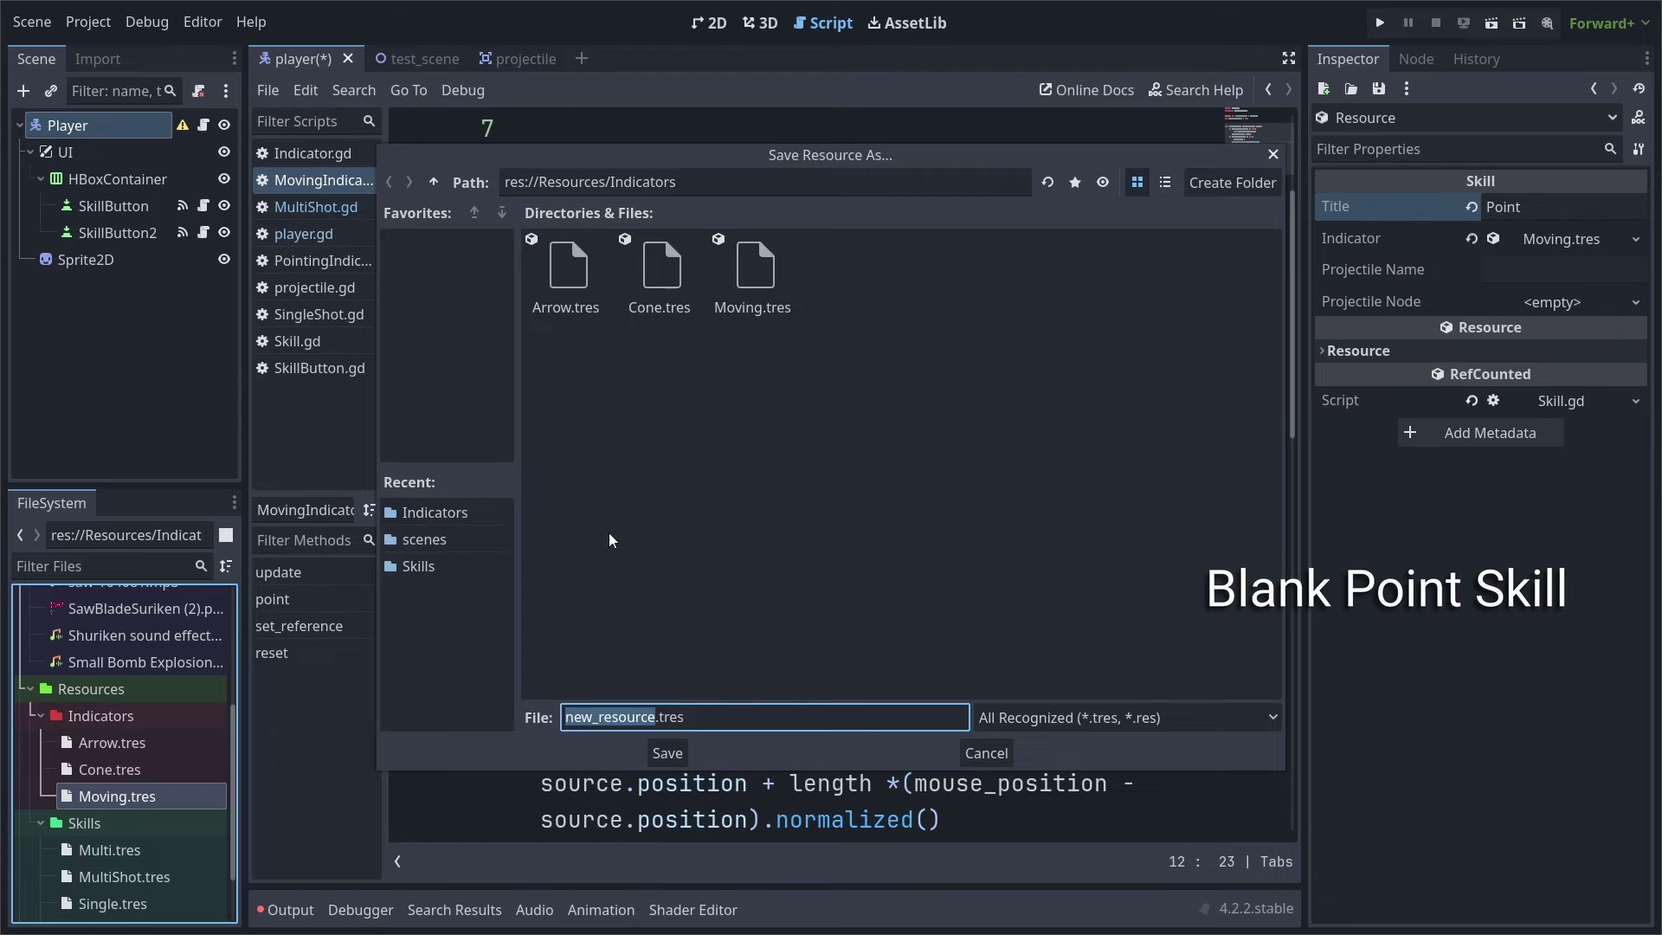
{"action": "left_click", "coordinate": [418, 566]}
{"action": "type", "text": "Point"}
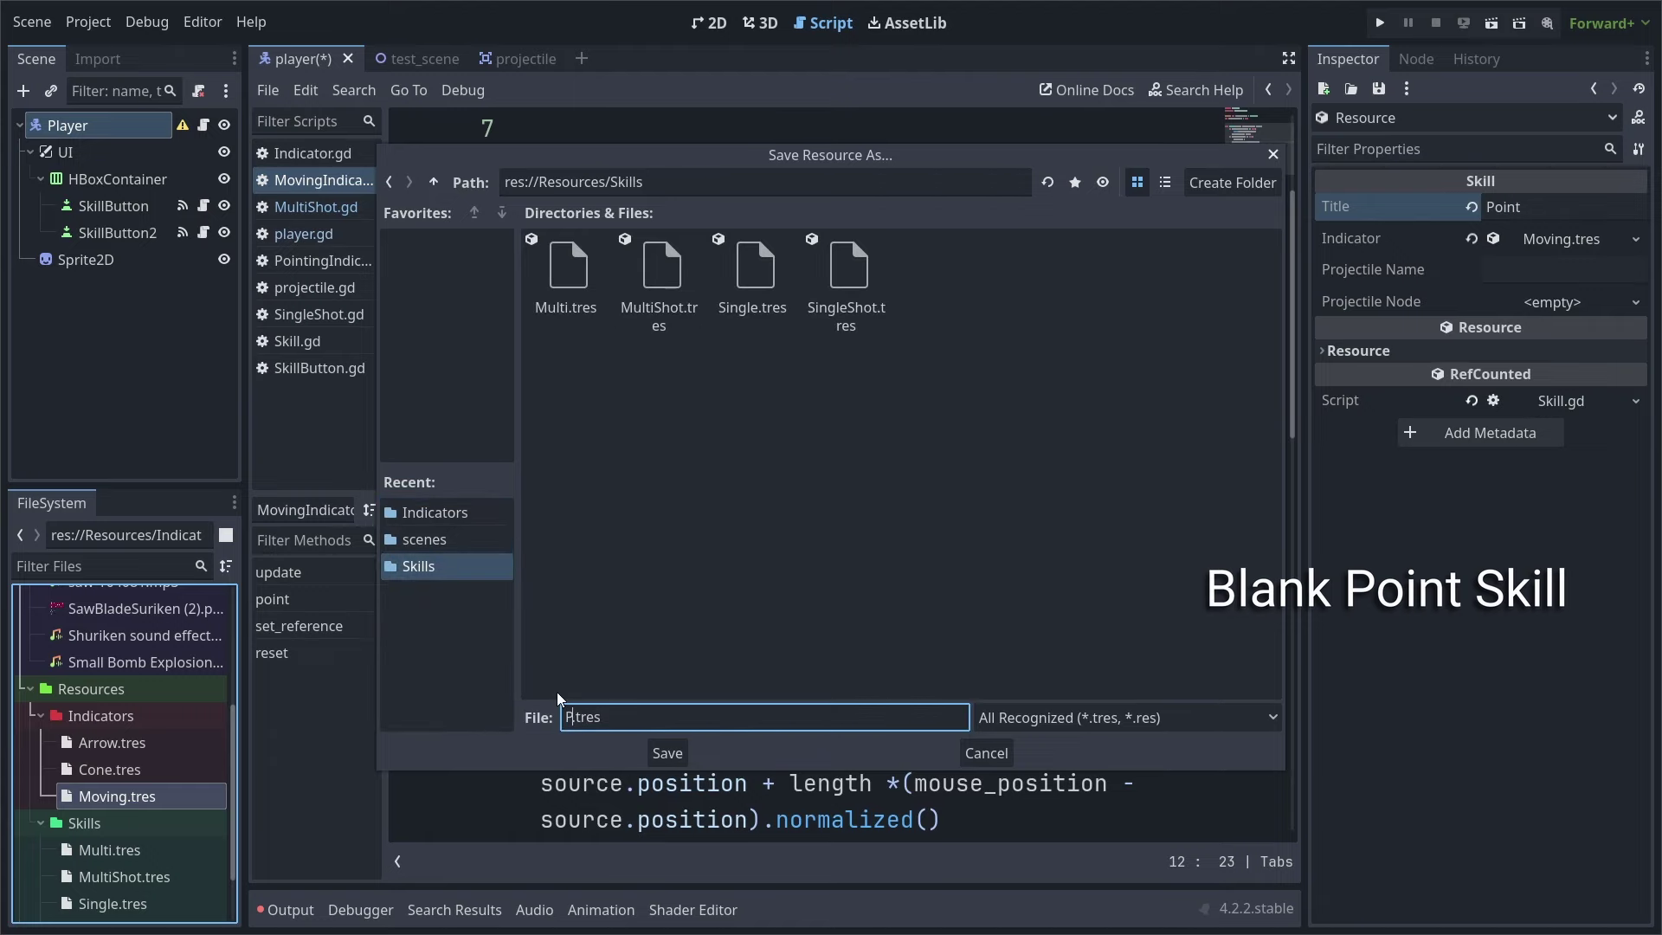
{"action": "left_click", "coordinate": [667, 753]}
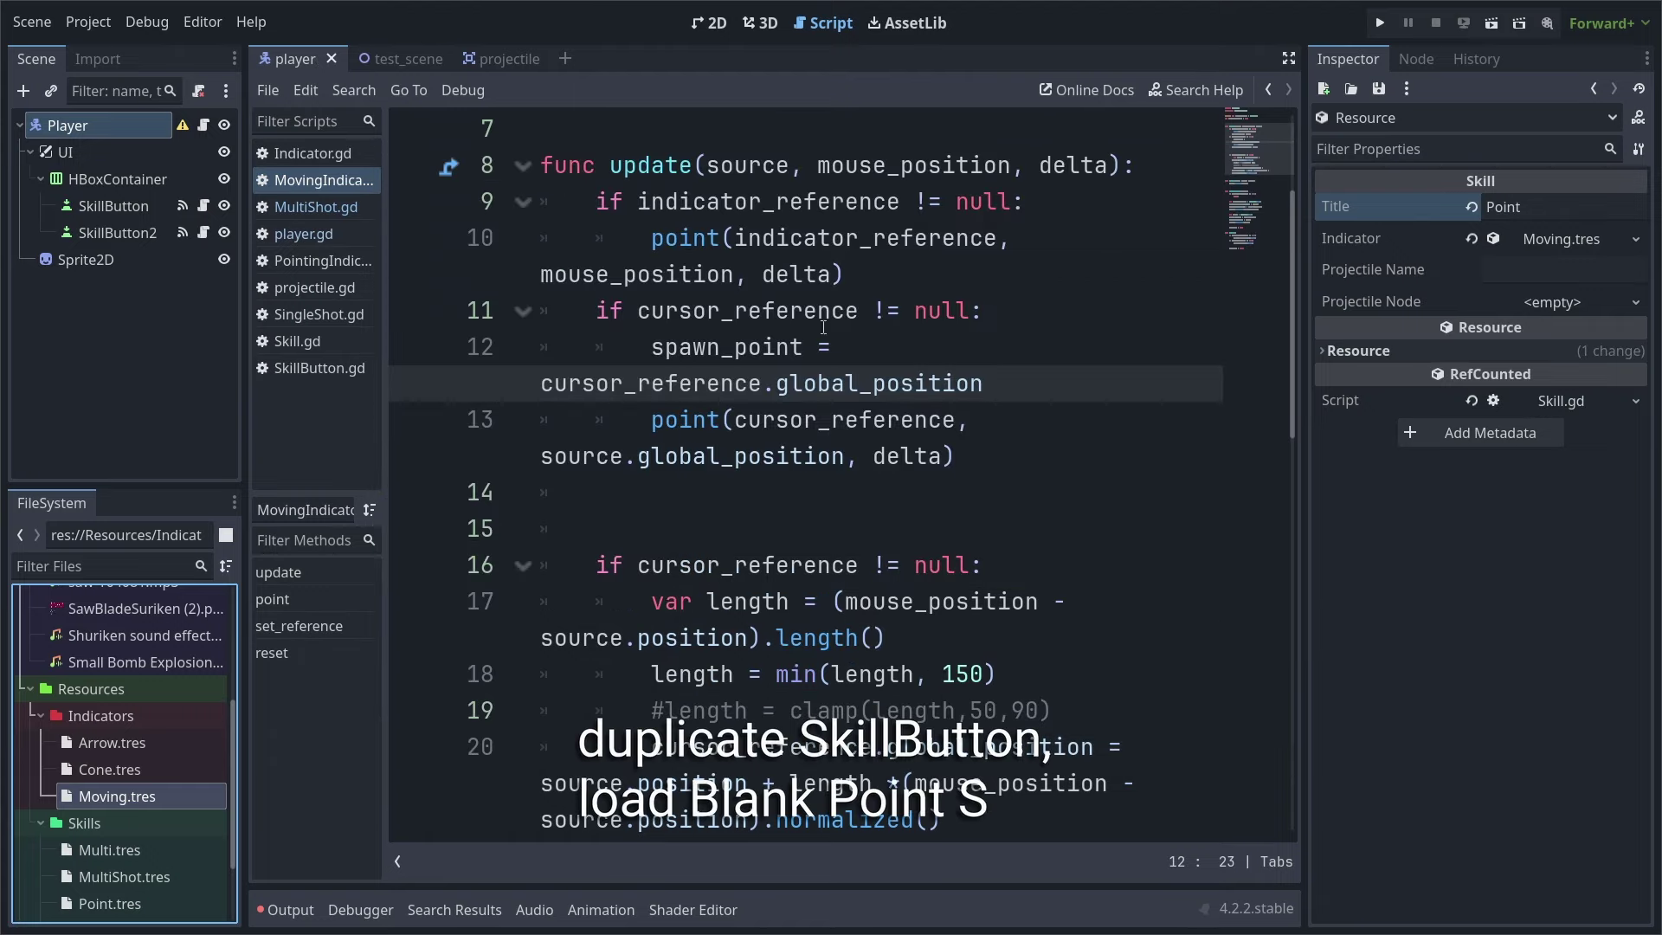
{"action": "left_click", "coordinate": [708, 23]}
Duplicate SkillButton2 into a new button labelled RANGE and save the player scene.
{"action": "left_click", "coordinate": [110, 234]}
{"action": "key", "text": "ctrl+d"}
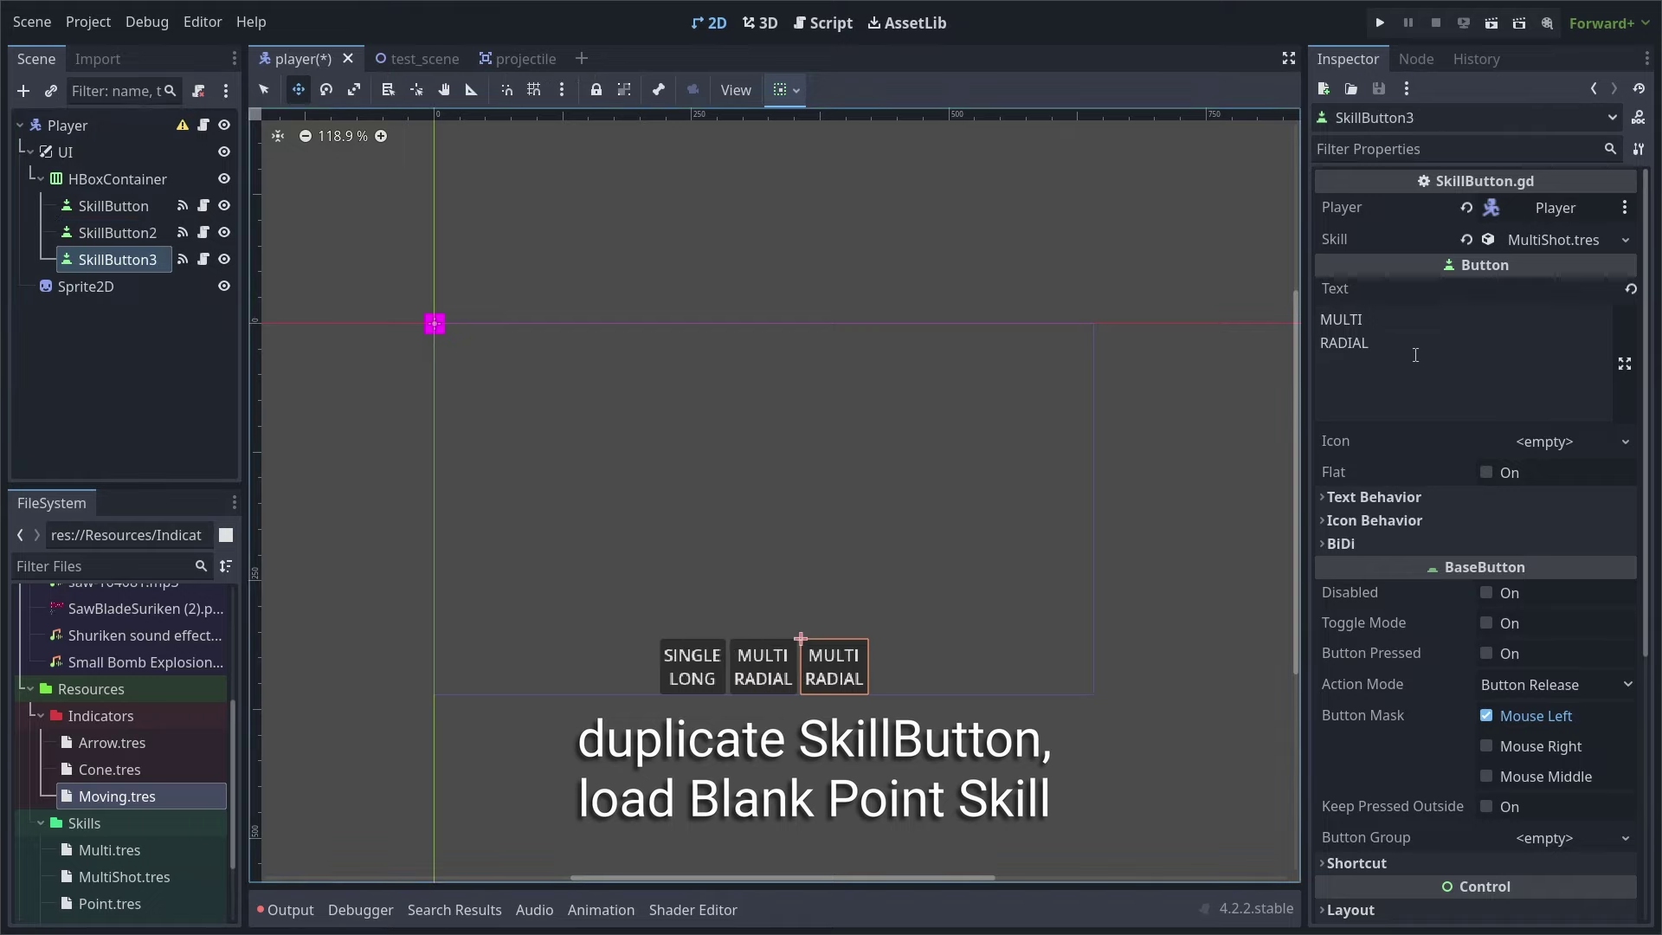
{"action": "left_click", "coordinate": [1325, 316]}
{"action": "key", "text": "ctrl+a"}
{"action": "type", "text": "RANGE"}
{"action": "key", "text": "ctrl+s"}
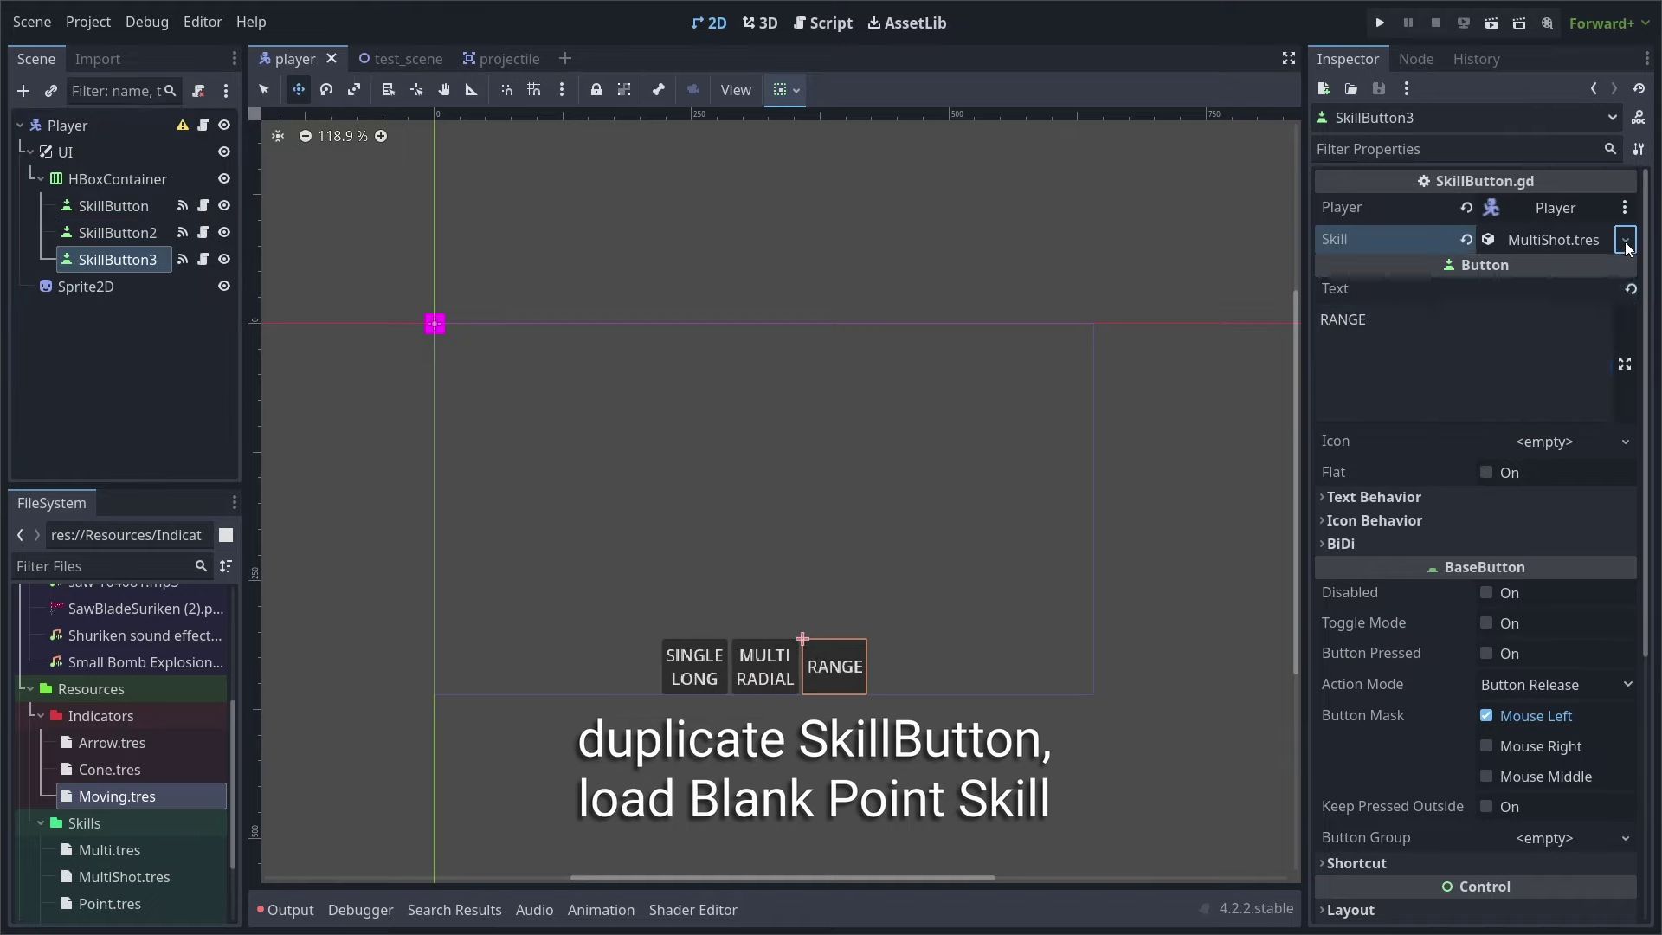
Quick-load Point.tres as the new button's Skill.
{"action": "left_click", "coordinate": [1625, 240]}
{"action": "left_click", "coordinate": [1536, 364]}
{"action": "left_click", "coordinate": [692, 440]}
{"action": "left_click", "coordinate": [733, 641]}
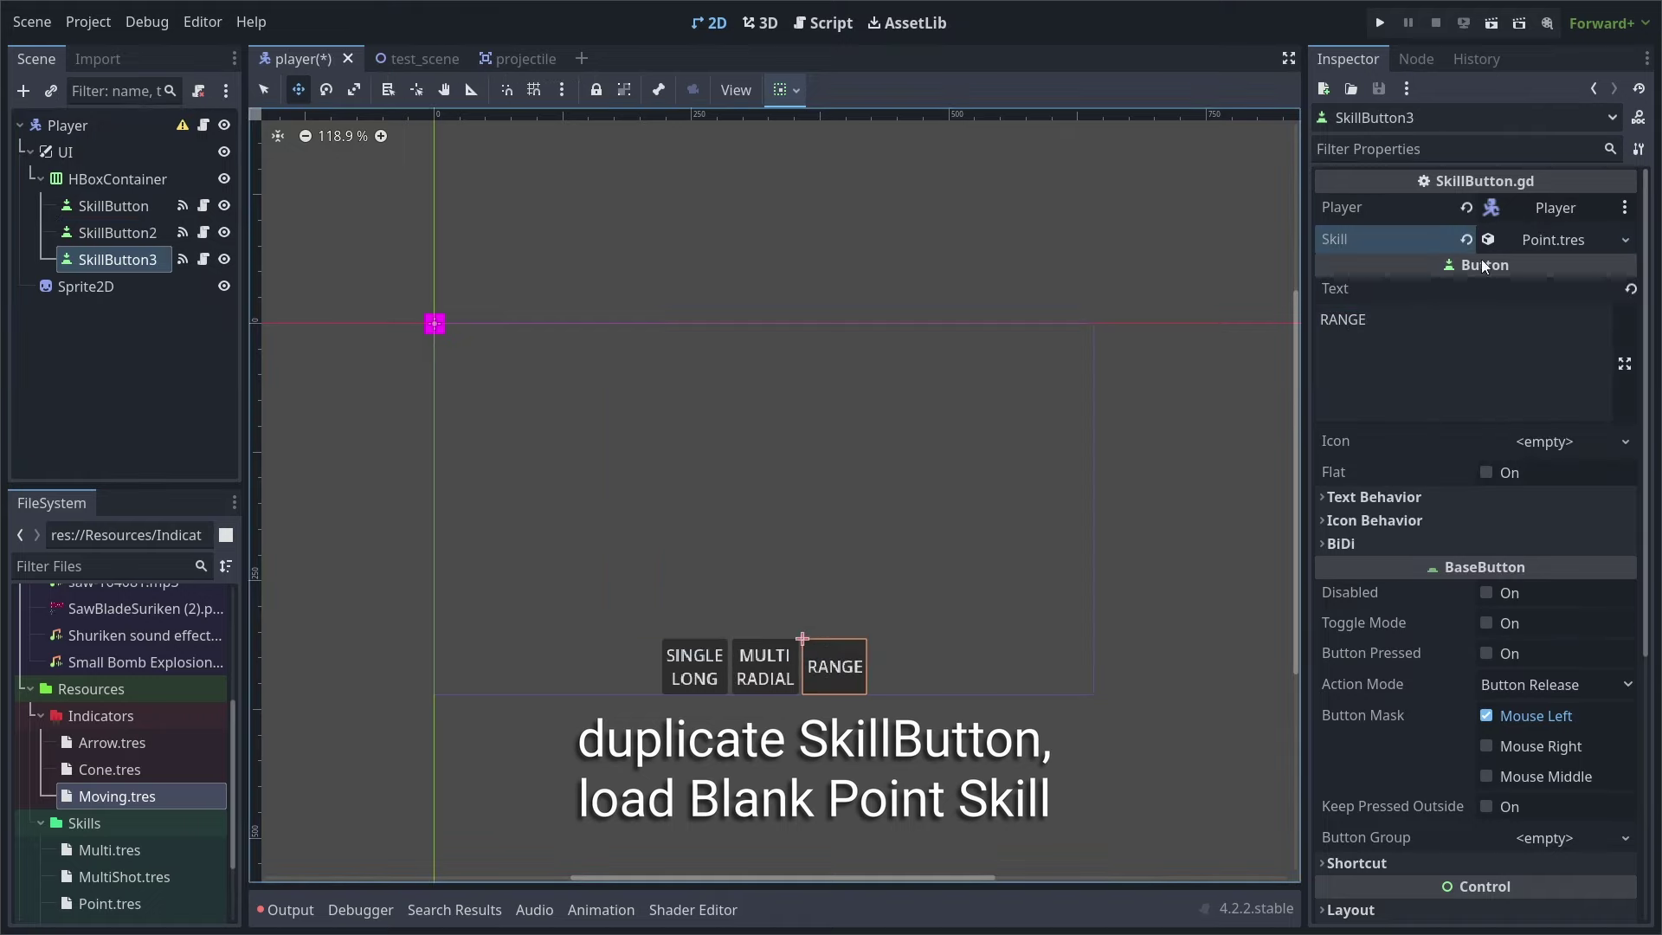
Run the test scene and trigger the RANGE skill while moving the player left.
{"action": "left_click", "coordinate": [415, 58]}
{"action": "key", "text": "F5"}
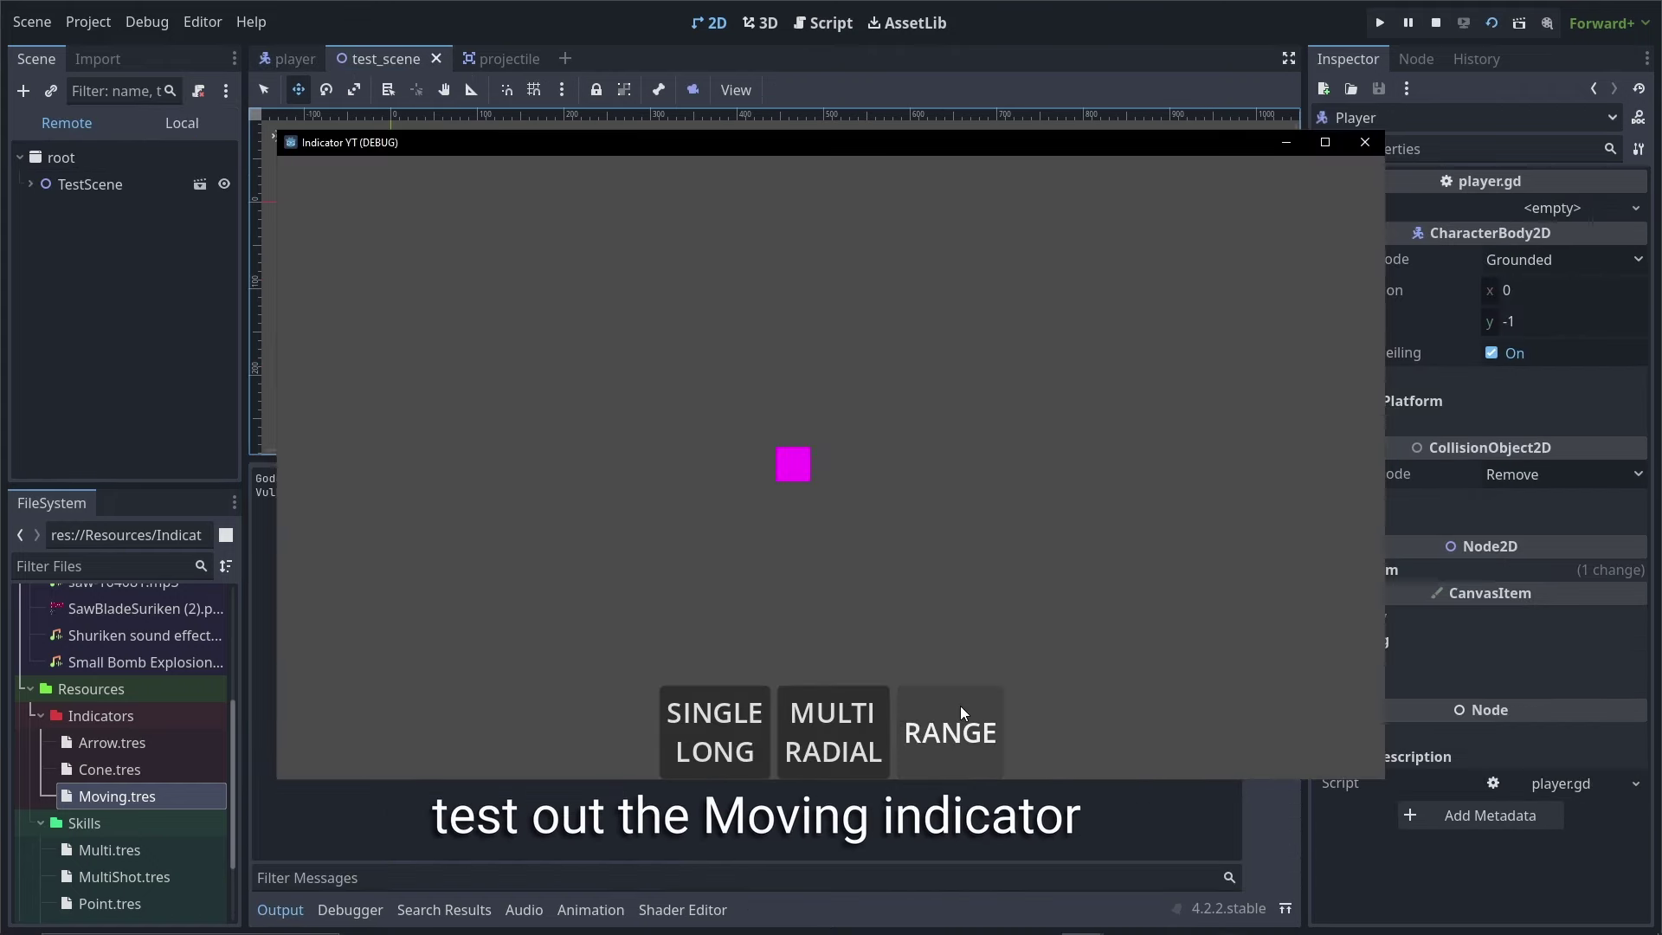
{"action": "left_click", "coordinate": [959, 705]}
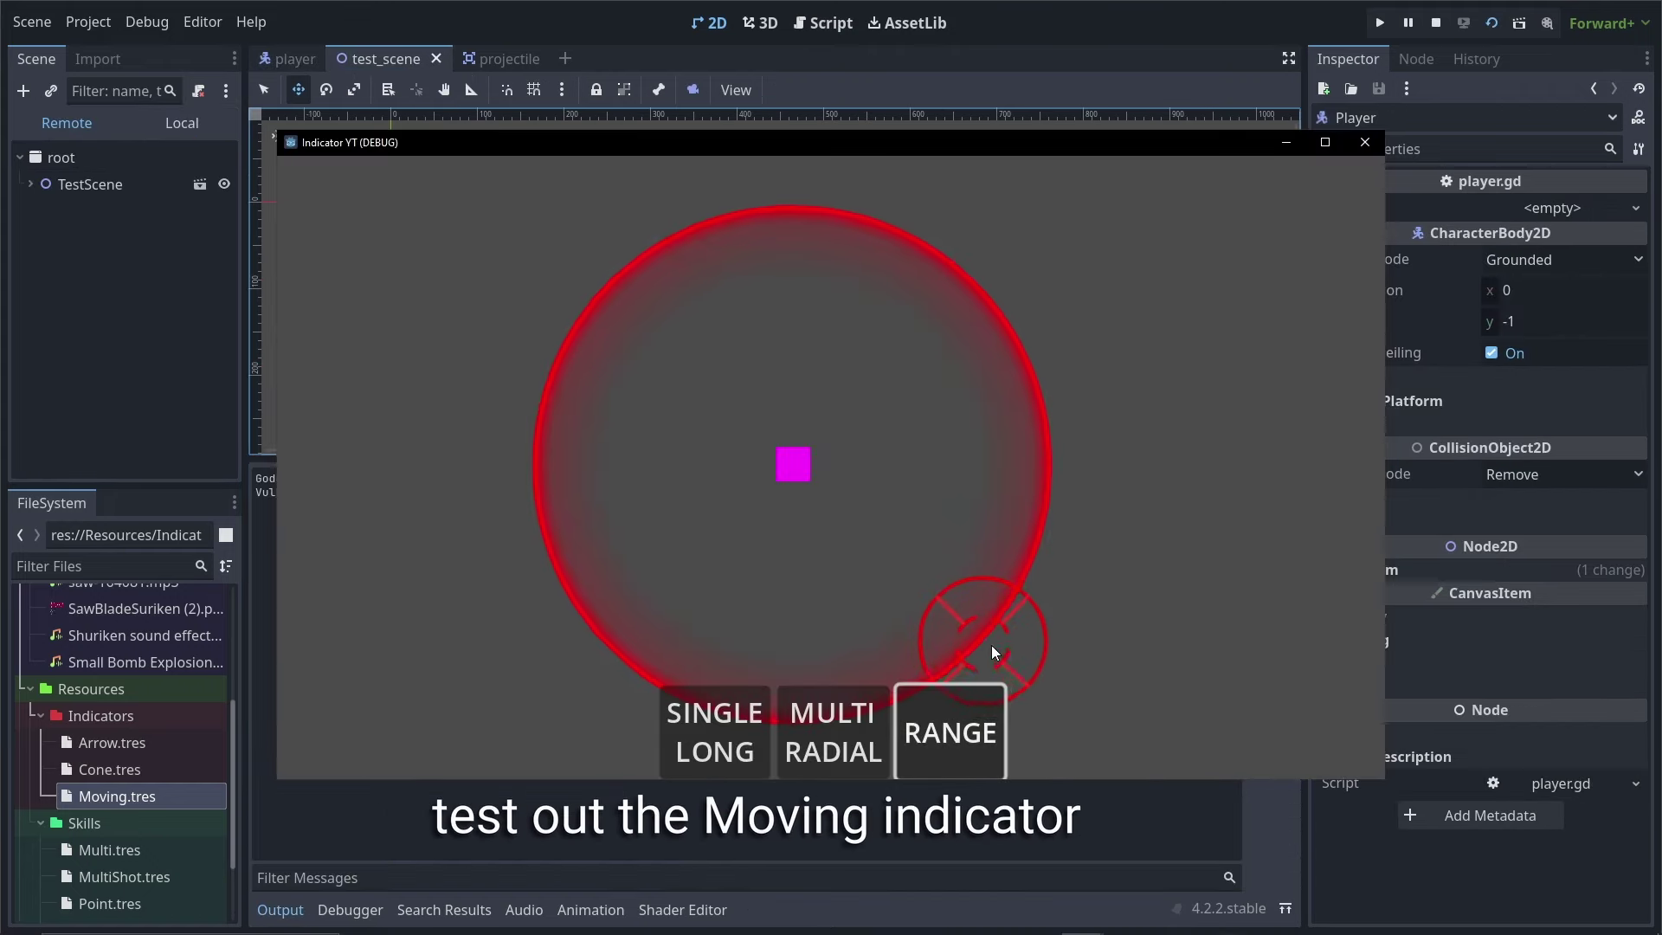
{"action": "key", "text": "a"}
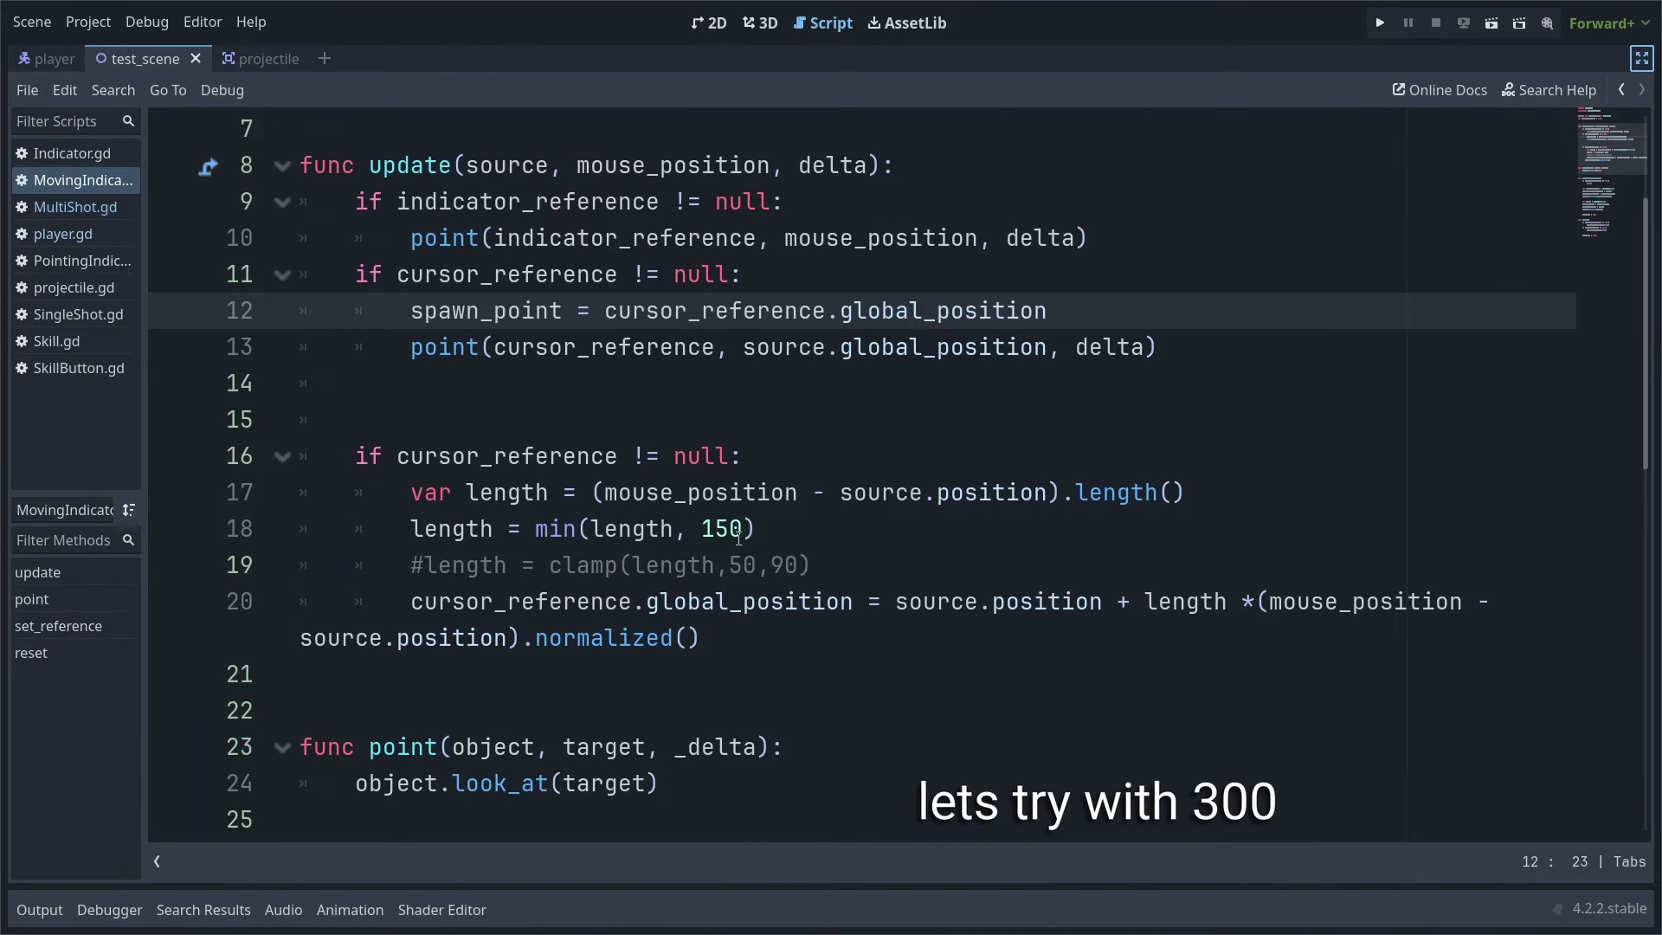
Raise the range cap on line 18 to 300 and test the RANGE skill in-game.
{"action": "left_click", "coordinate": [740, 534]}
{"action": "type", "text": "3"}
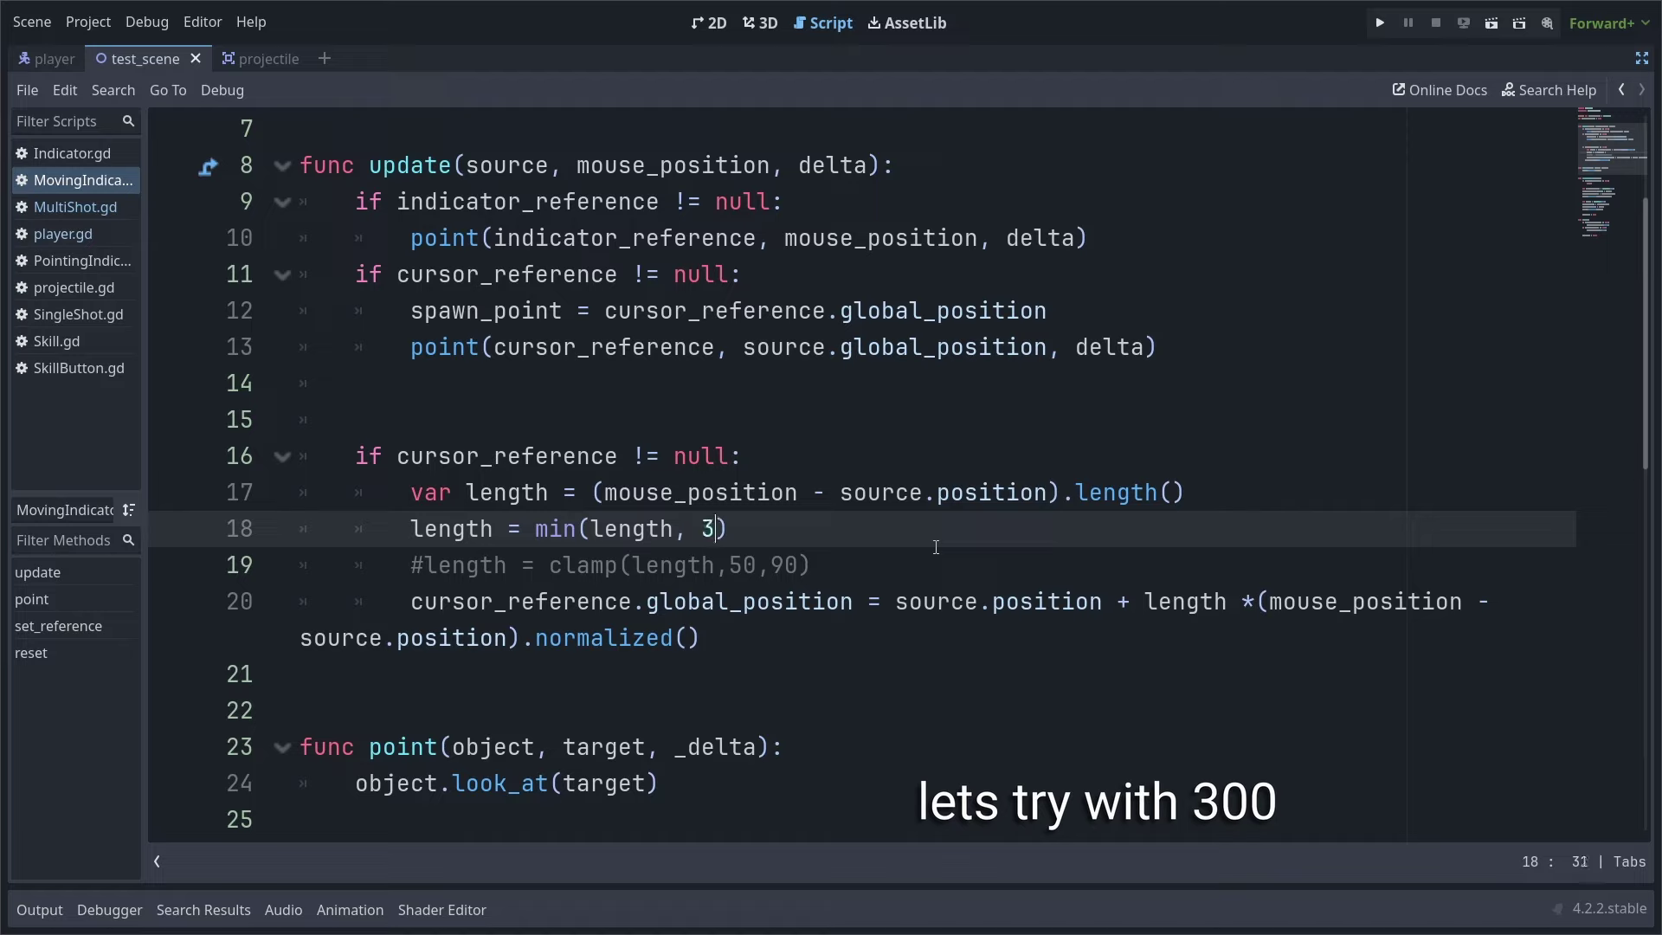
{"action": "type", "text": "00"}
{"action": "key", "text": "ctrl+s"}
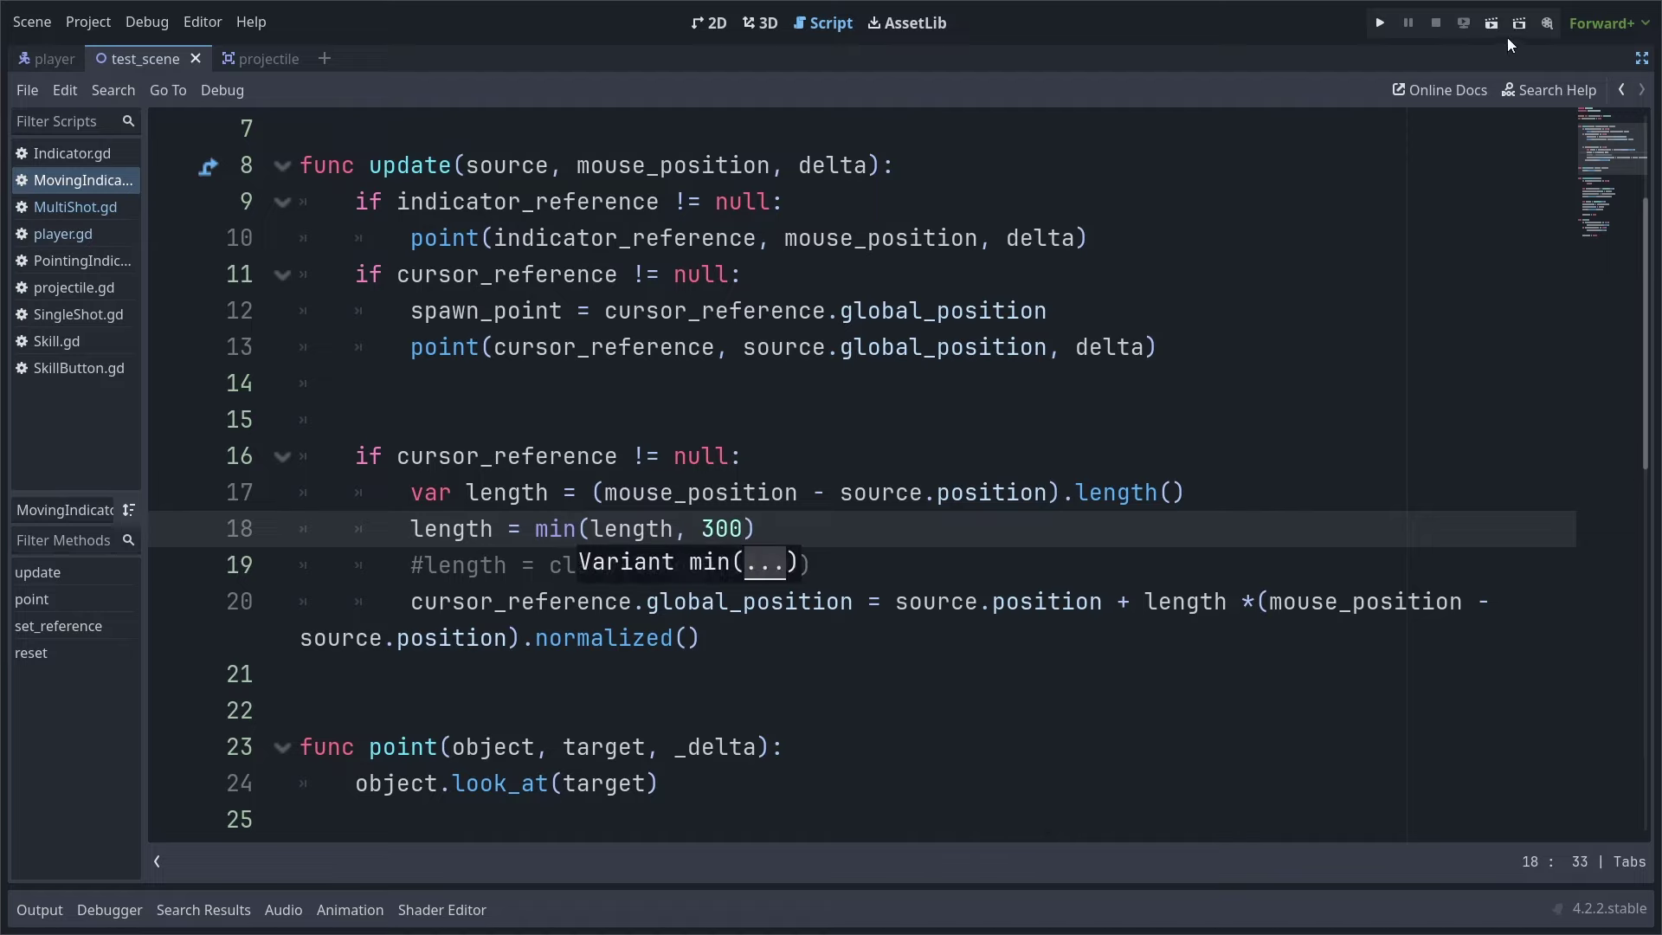
{"action": "left_click", "coordinate": [1491, 23]}
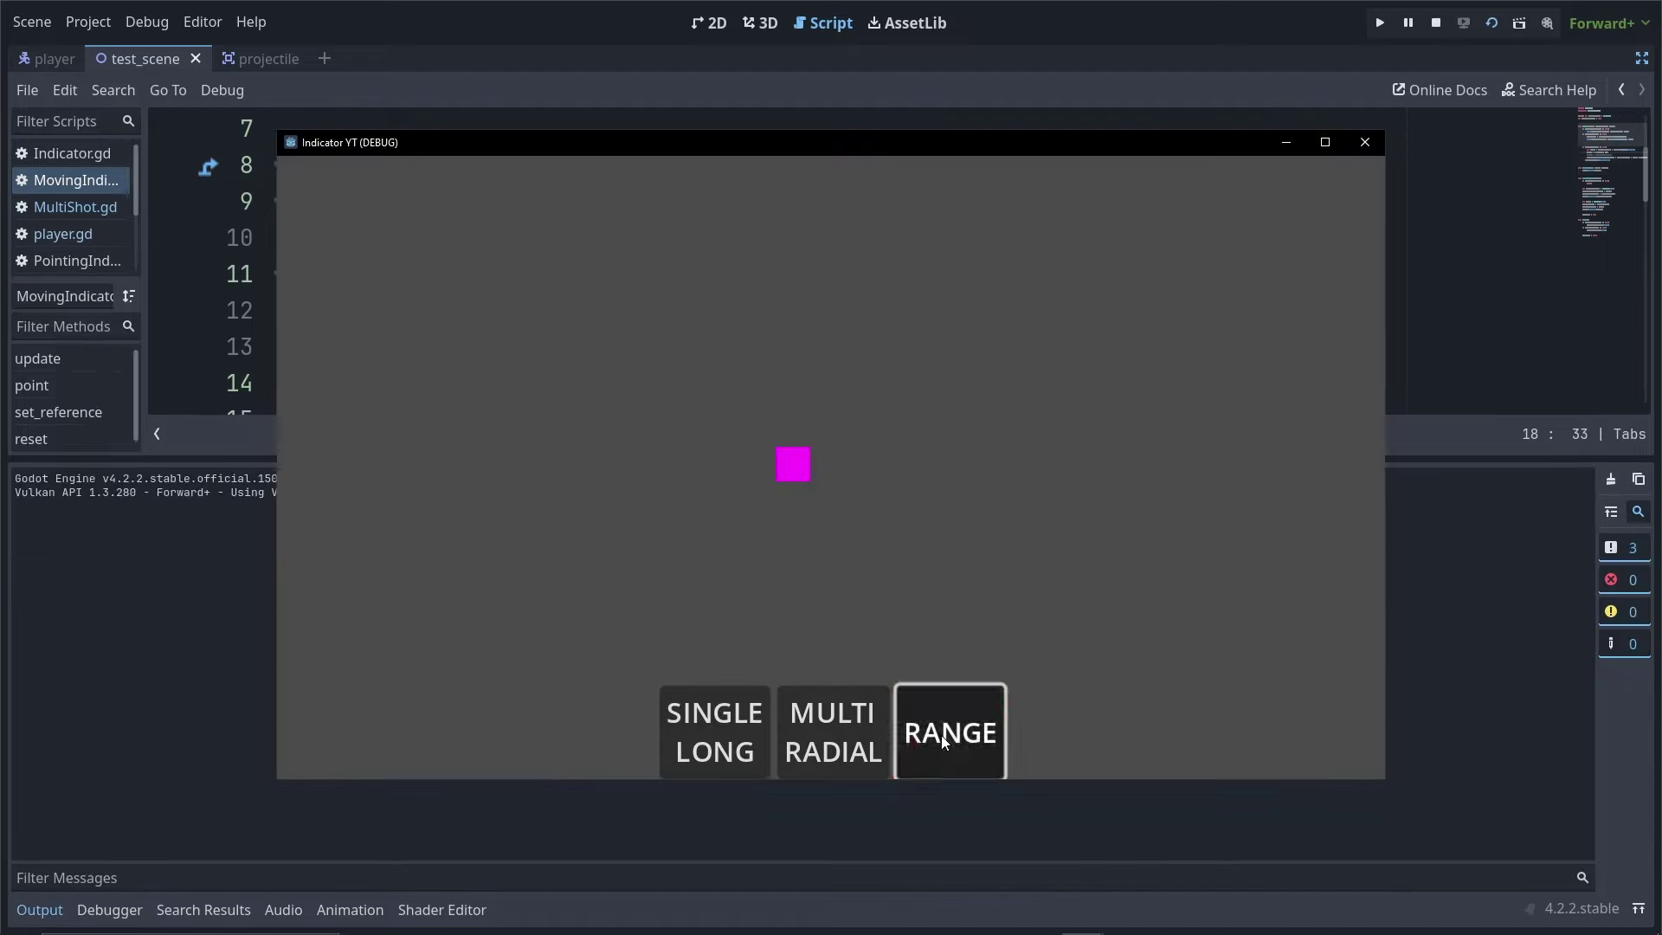
{"action": "left_click", "coordinate": [943, 738]}
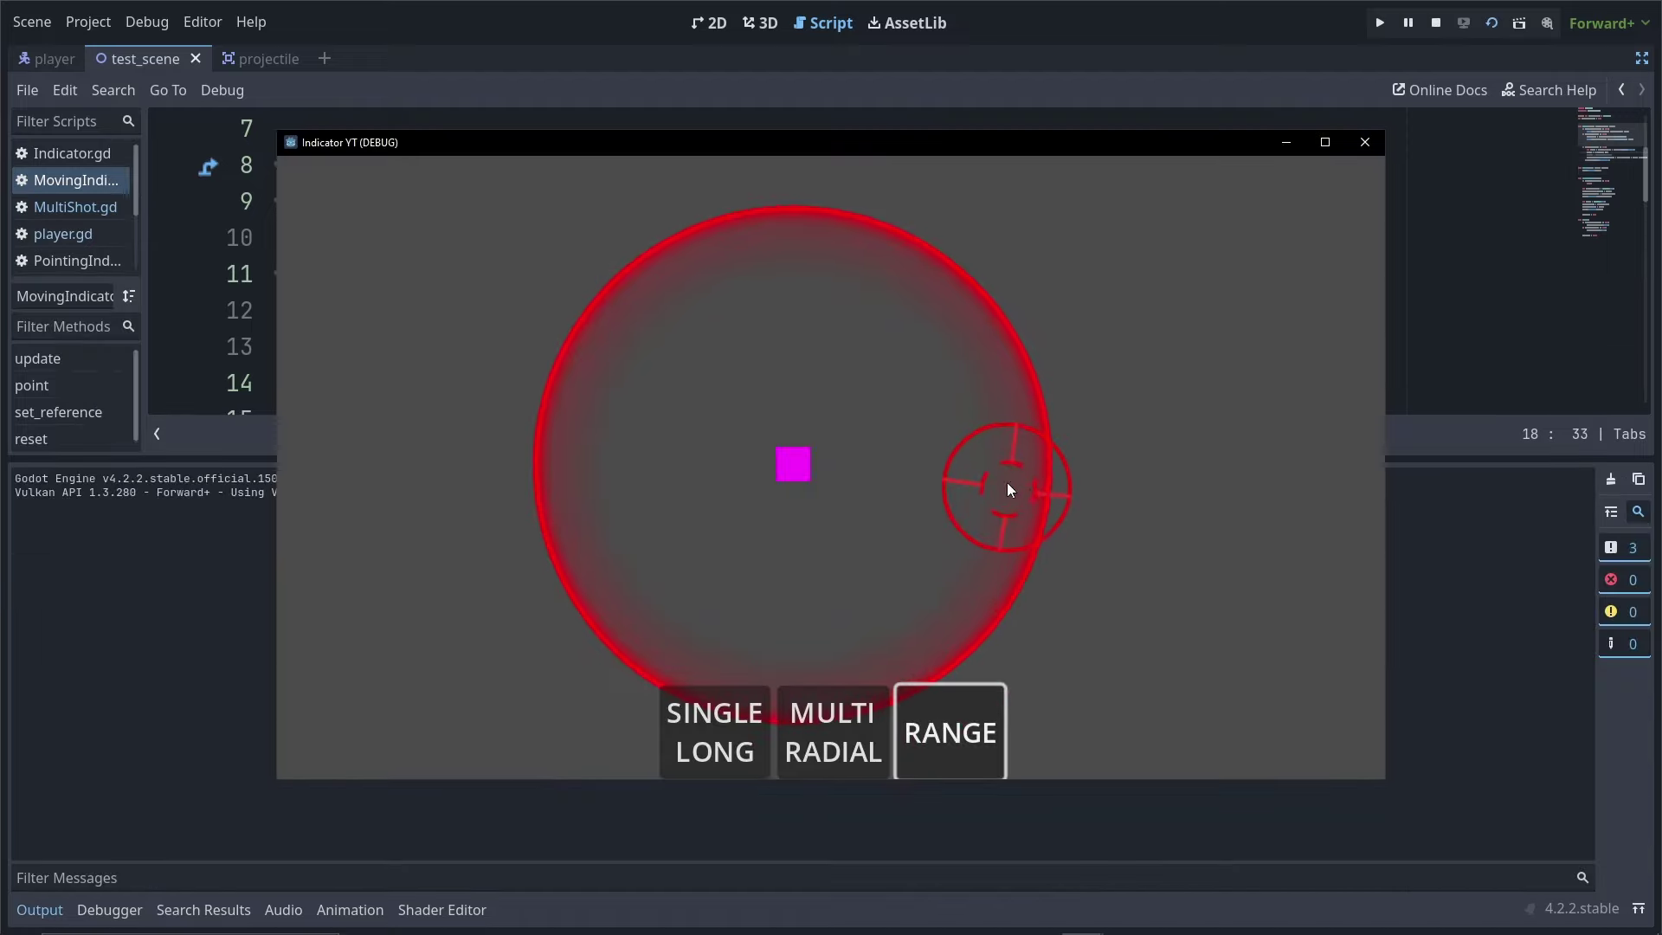
{"action": "key", "text": "a"}
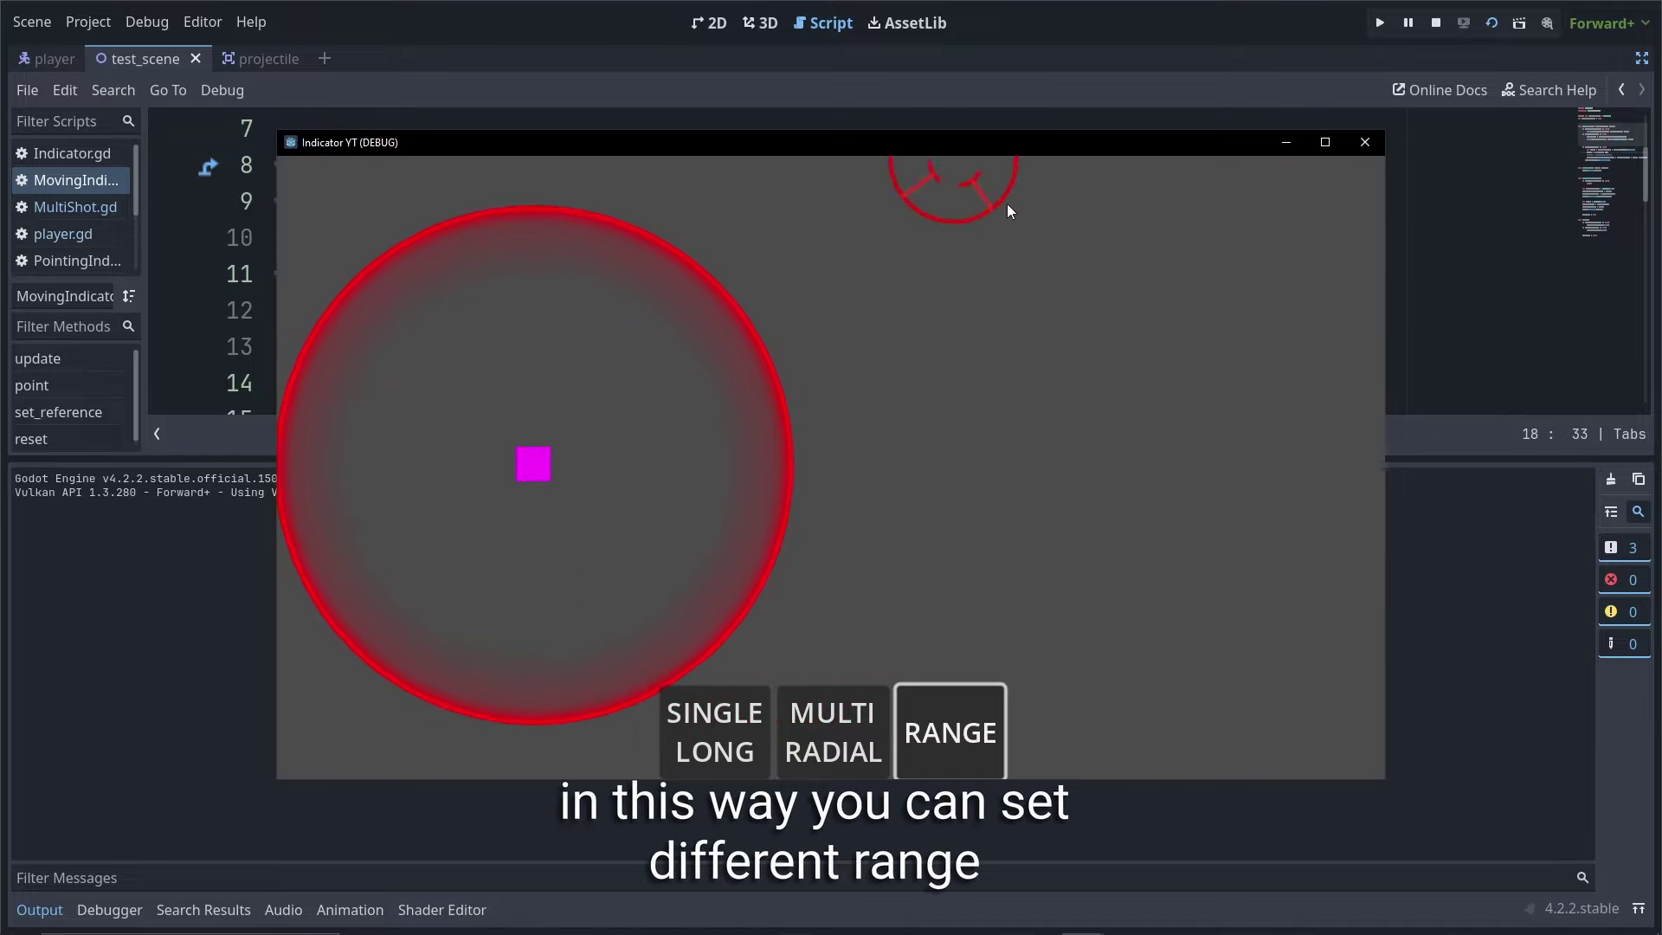
{"action": "key", "text": "F8"}
Switch to clamp(length, 100, 150) instead of the min cap and test the RANGE skill again.
{"action": "left_click", "coordinate": [925, 566]}
{"action": "key", "text": "ctrl+k"}
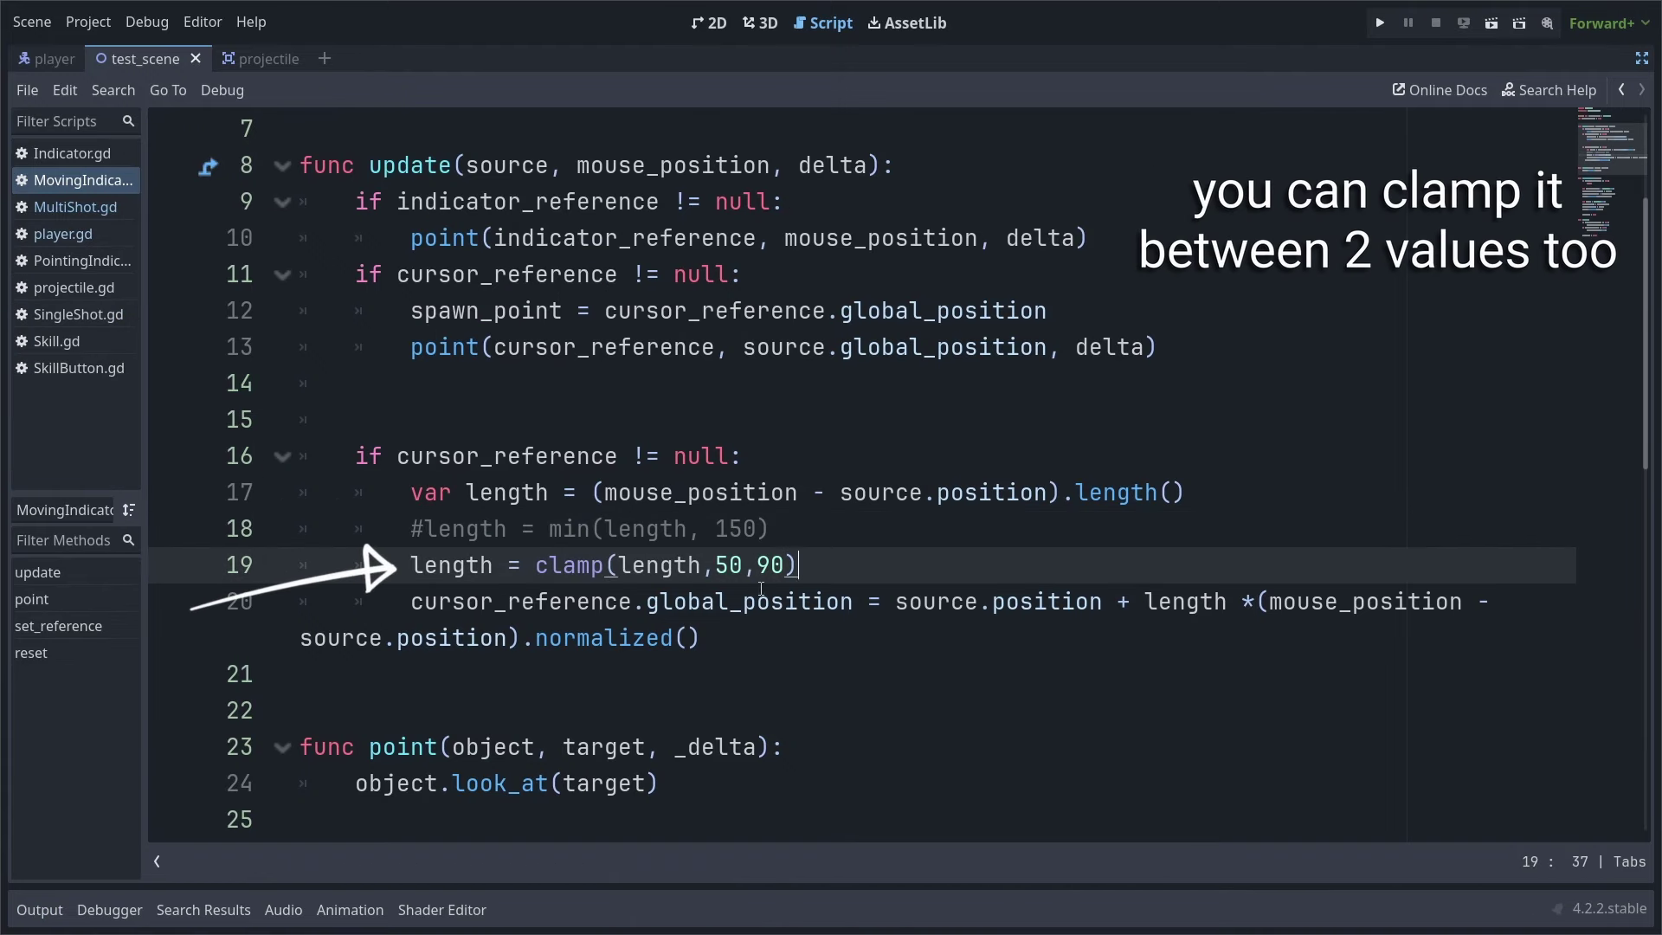
{"action": "key", "text": "Left"}
{"action": "key", "text": "Left"}
{"action": "key", "text": "Left"}
{"action": "key", "text": "BackSpace"}
{"action": "key", "text": "BackSpace"}
{"action": "type", "text": "100"}
{"action": "key", "text": "Right"}
{"action": "key", "text": "Delete"}
{"action": "key", "text": "Delete"}
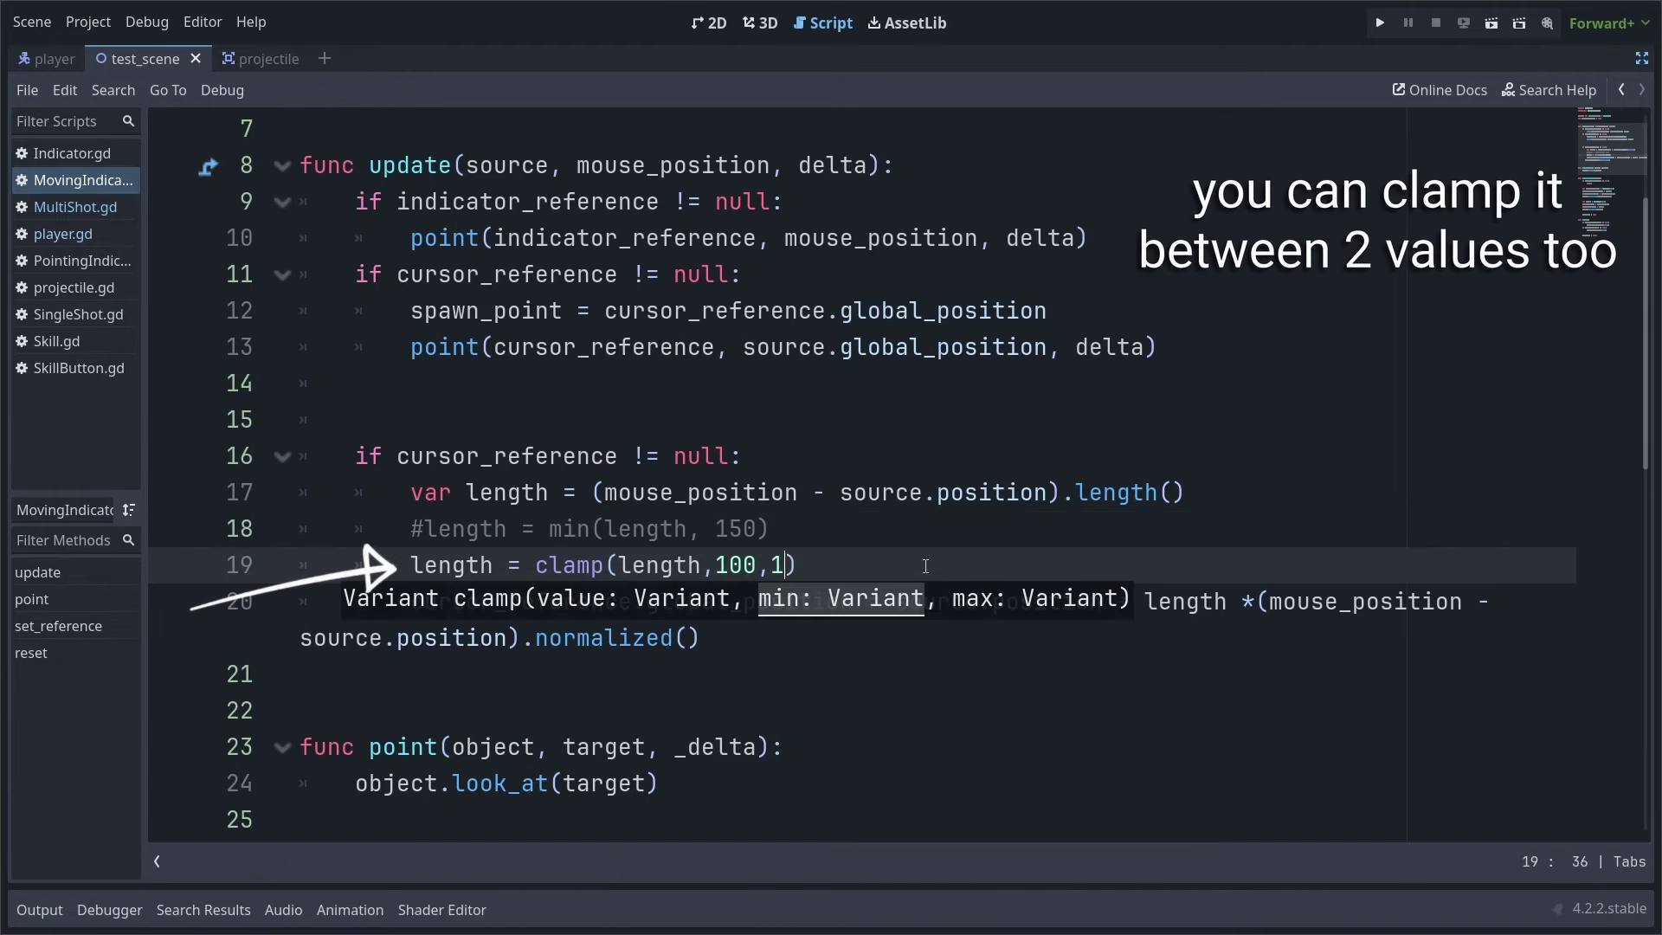
{"action": "type", "text": "150"}
{"action": "key", "text": "End"}
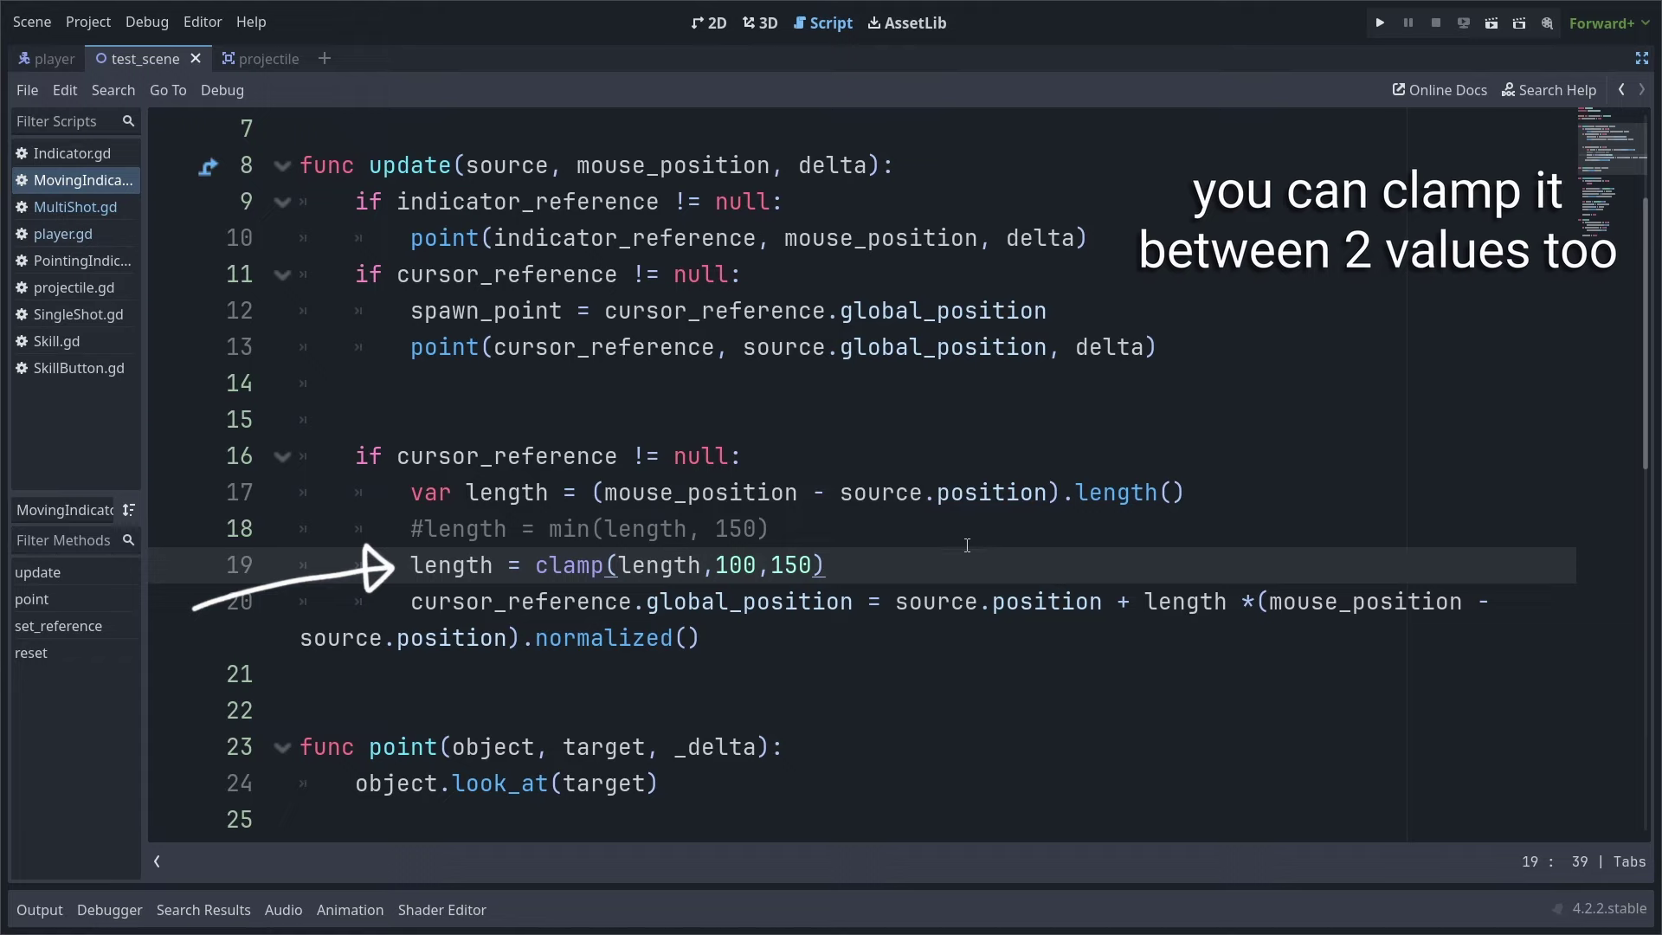
{"action": "key", "text": "F5"}
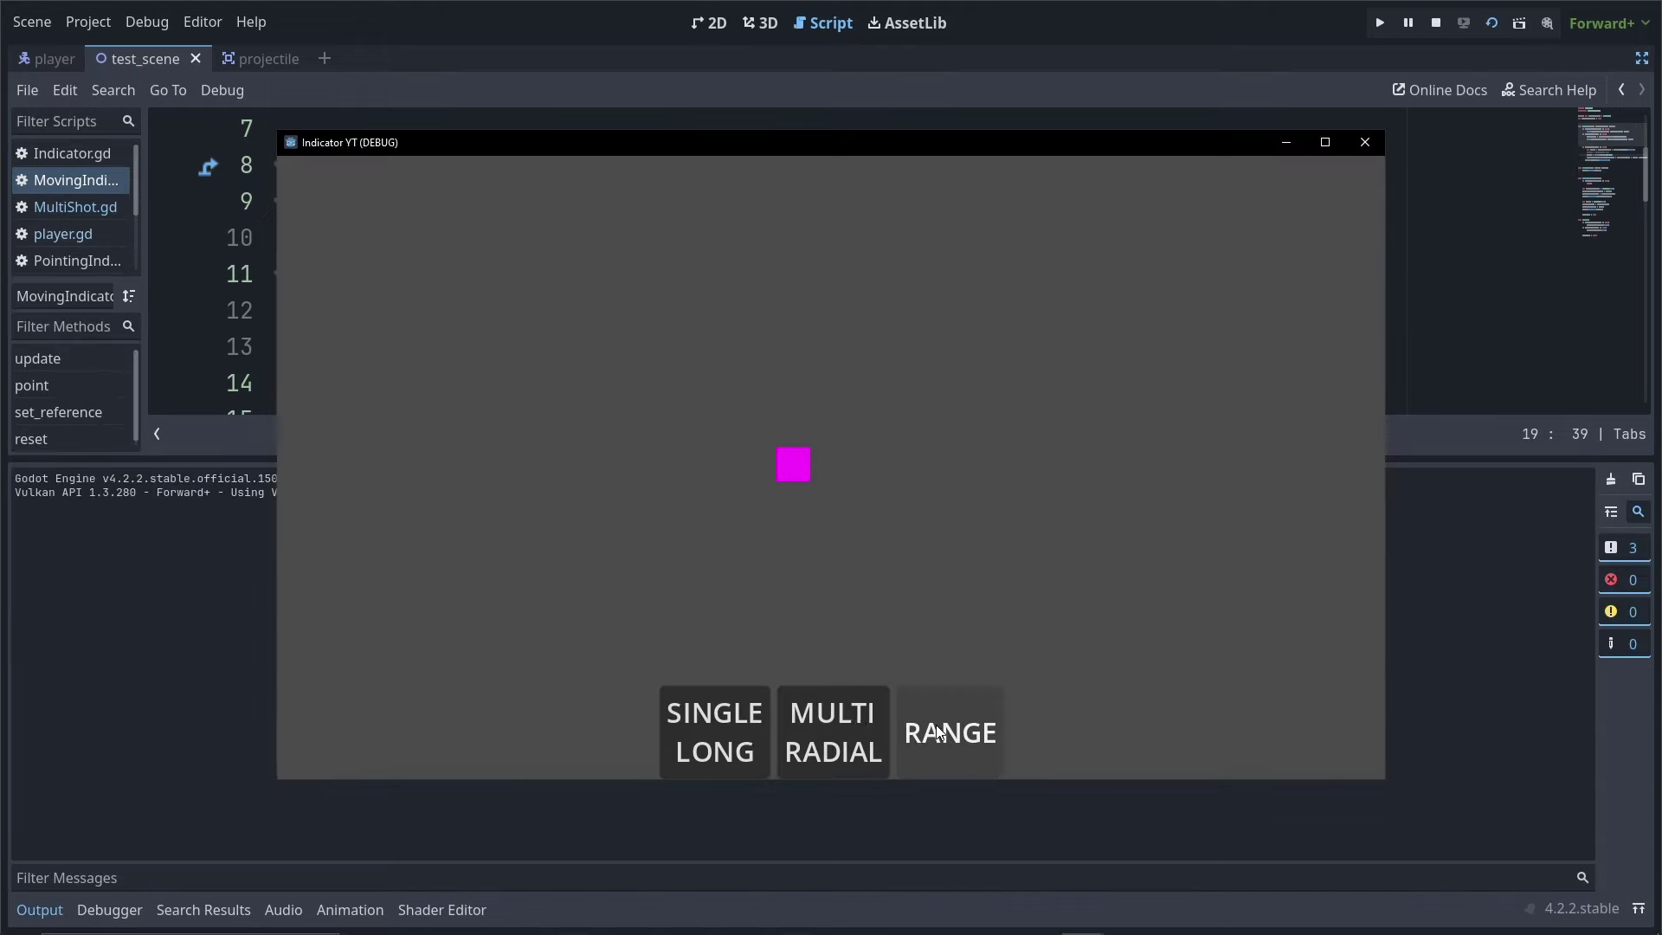
{"action": "left_click", "coordinate": [939, 732]}
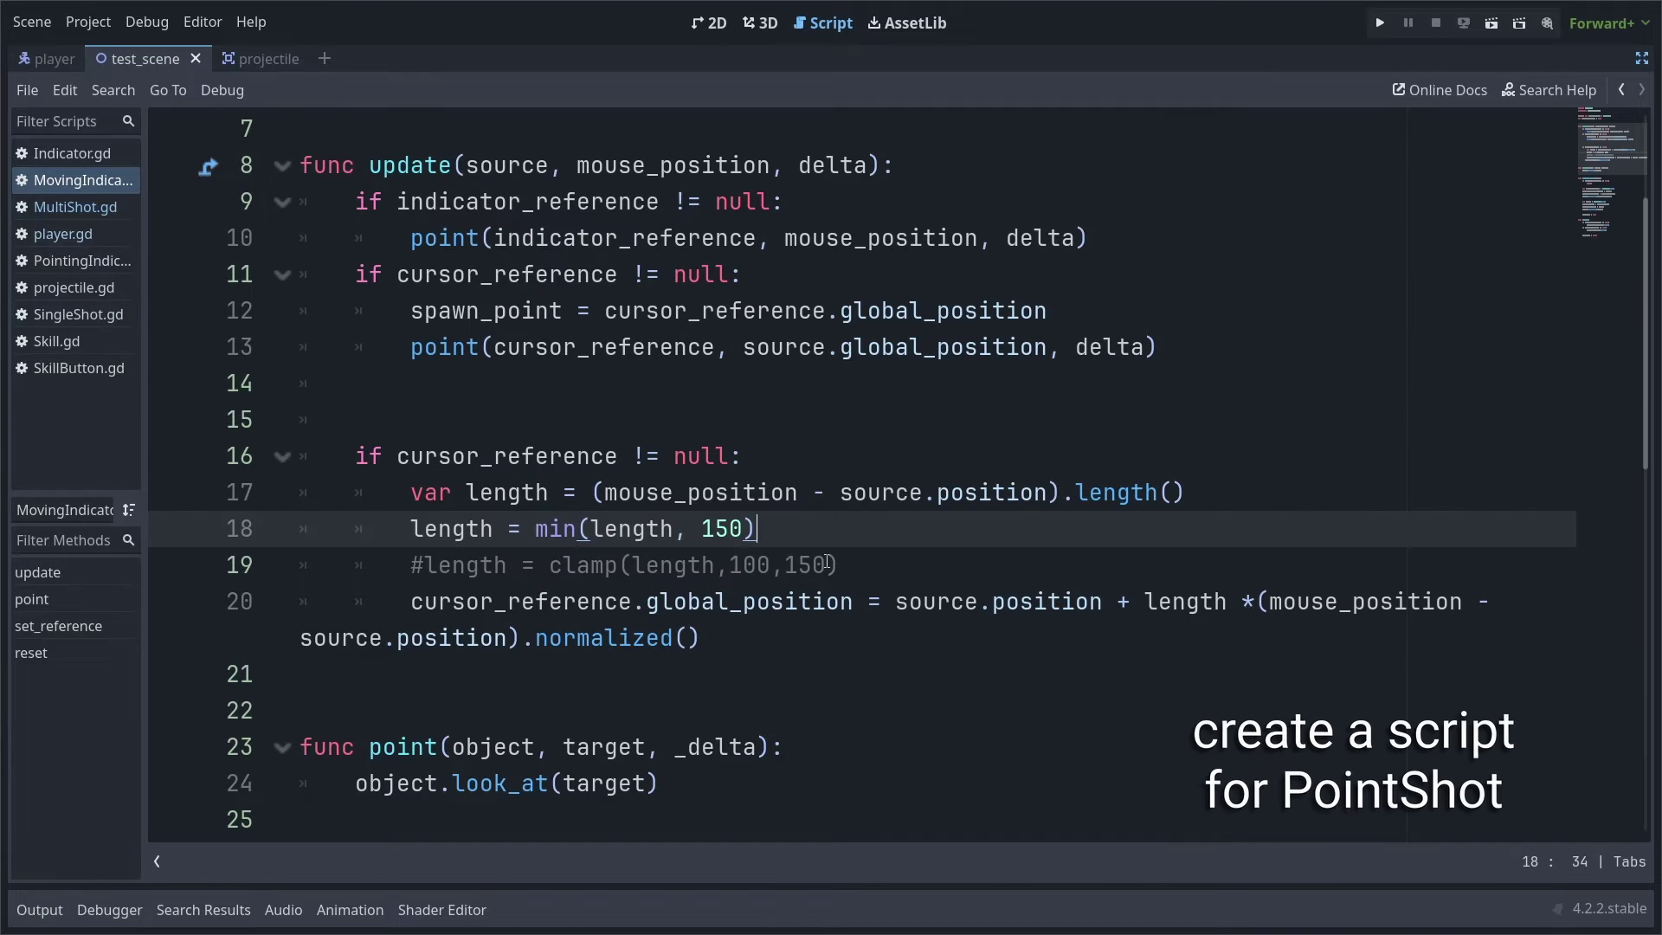
Create a new script PointShot.gd that inherits from Skill.
{"action": "left_click", "coordinate": [43, 96]}
{"action": "left_click", "coordinate": [49, 123]}
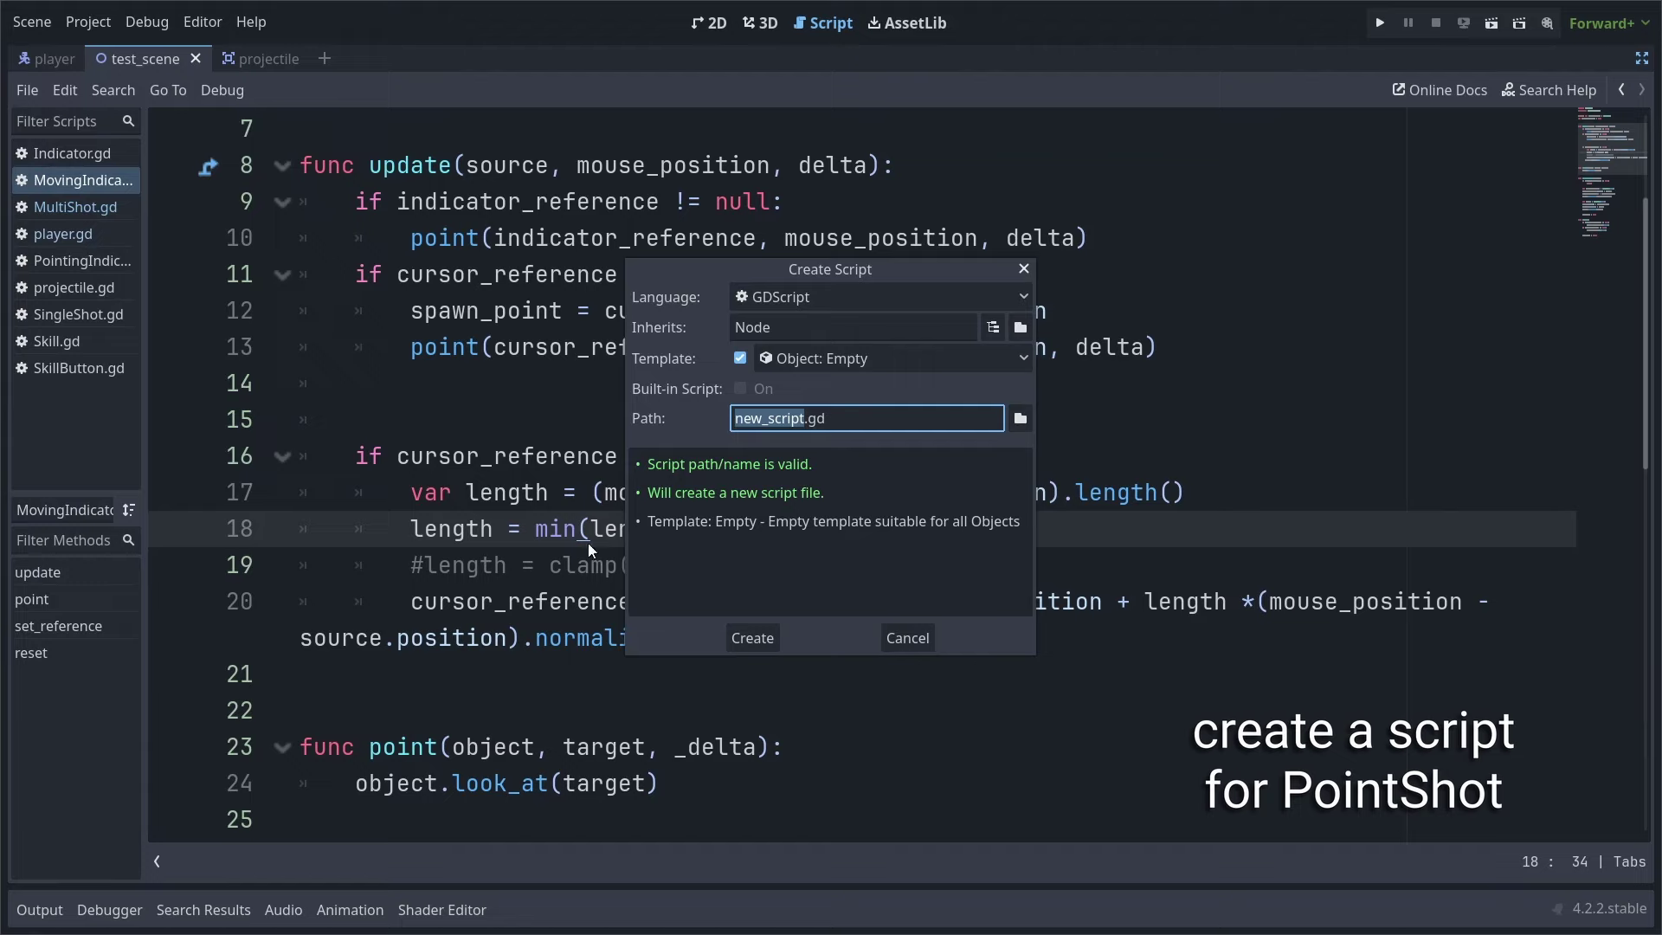
{"action": "type", "text": "PointShot"}
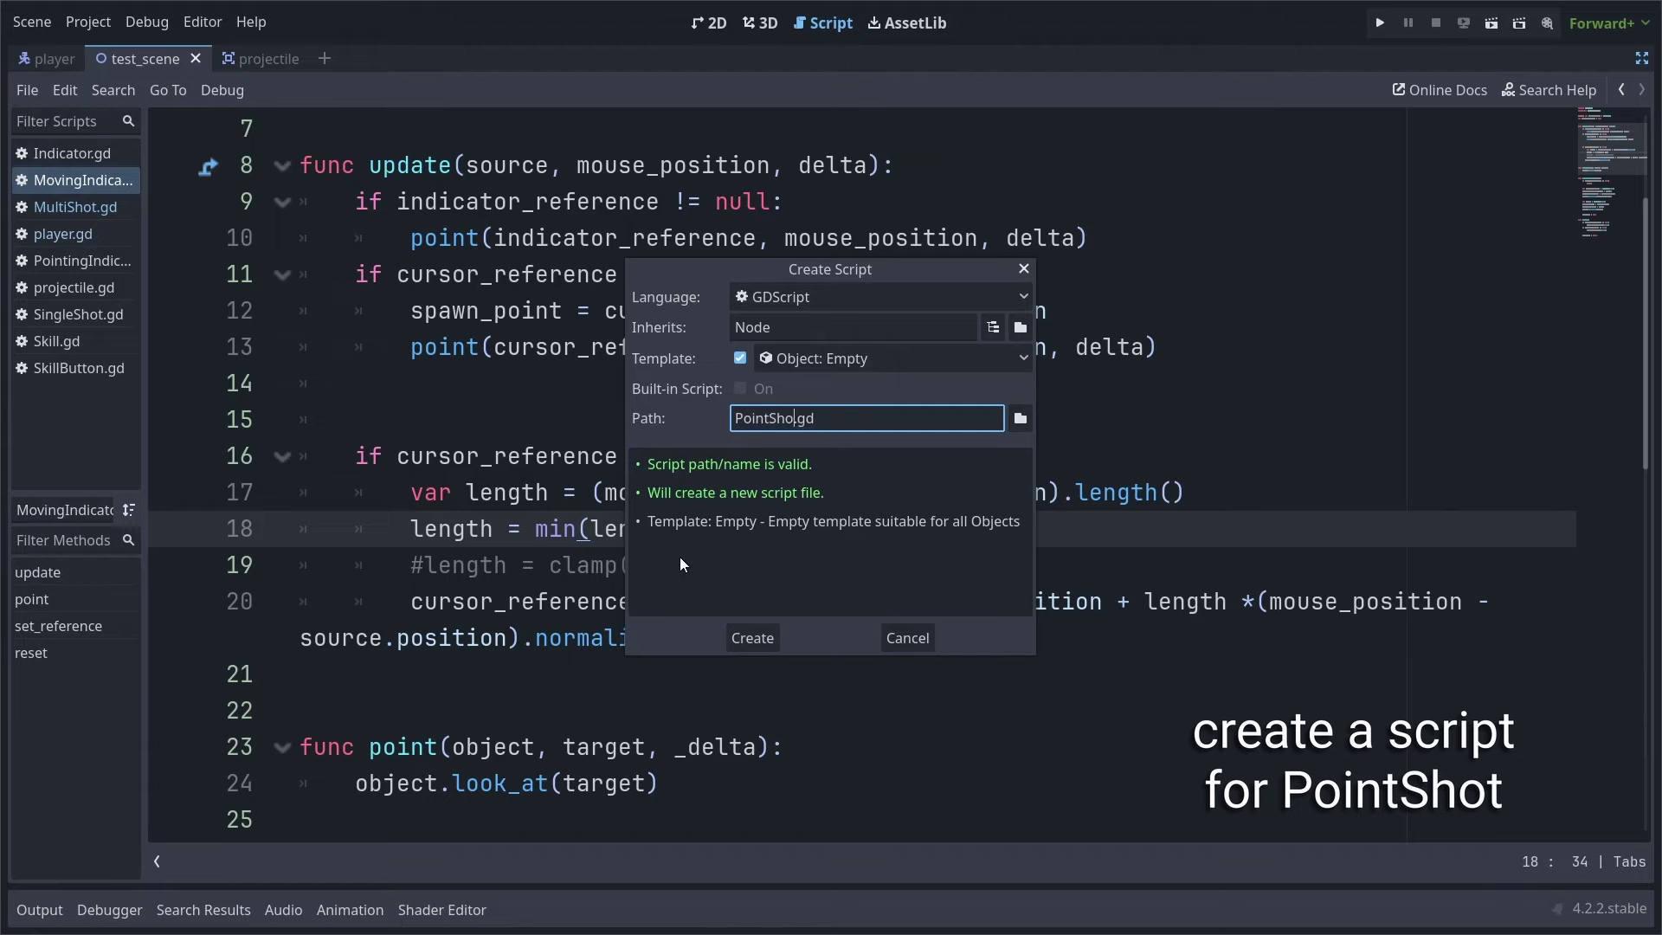
{"action": "left_click", "coordinate": [992, 327]}
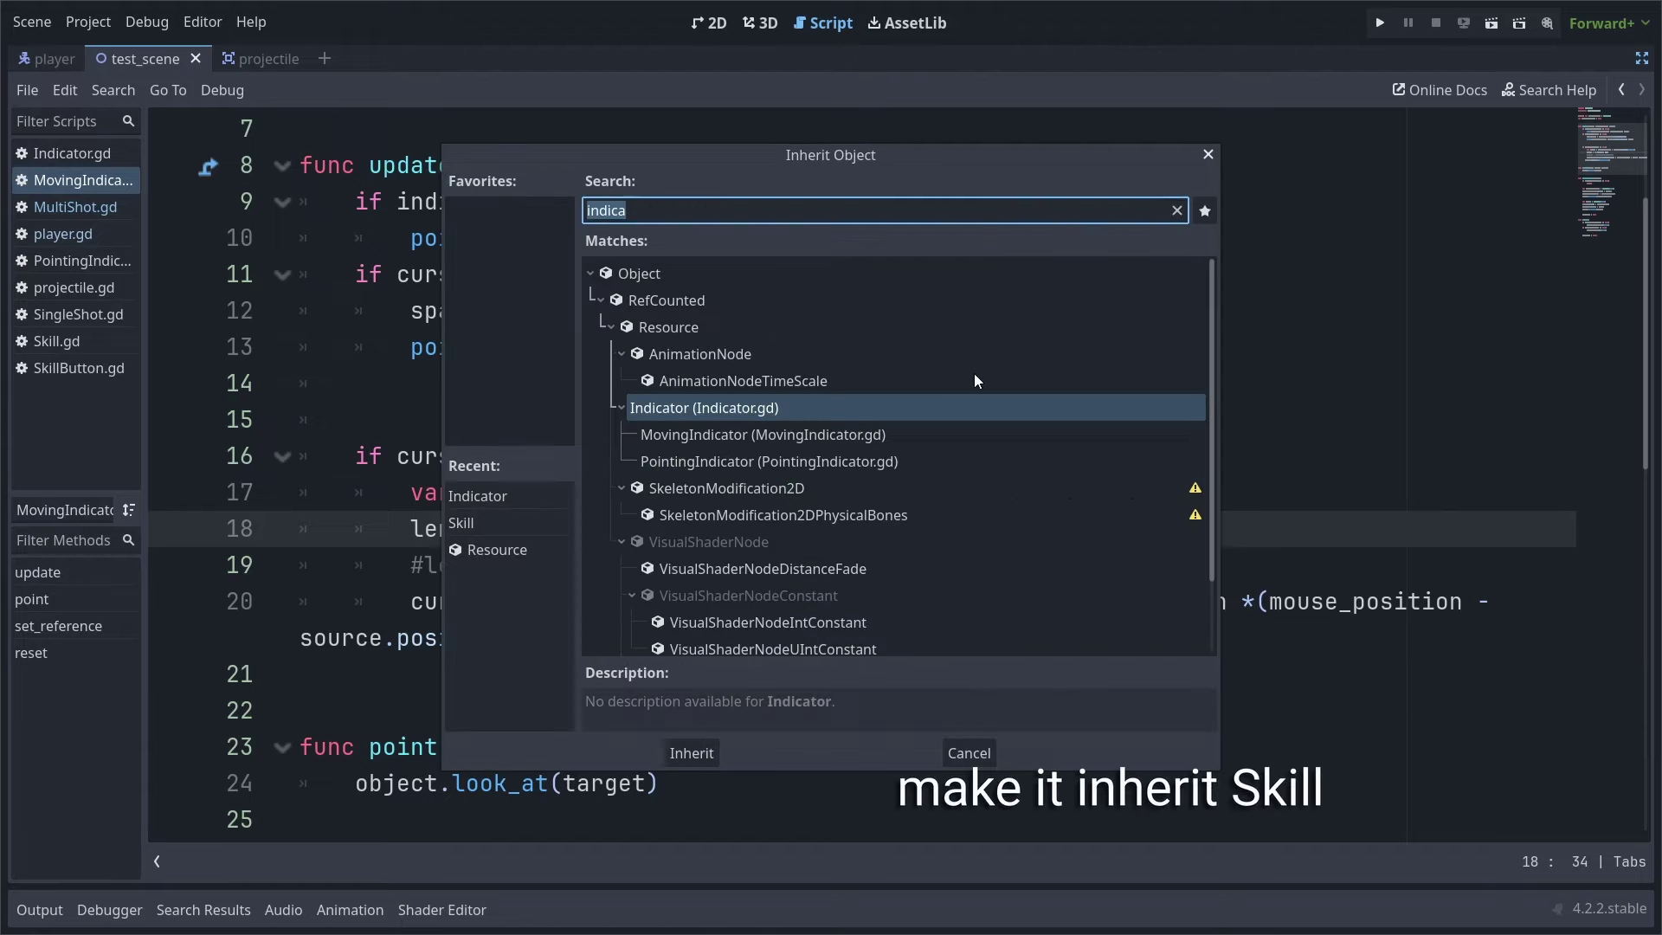
{"action": "type", "text": "skill"}
{"action": "key", "text": "Return"}
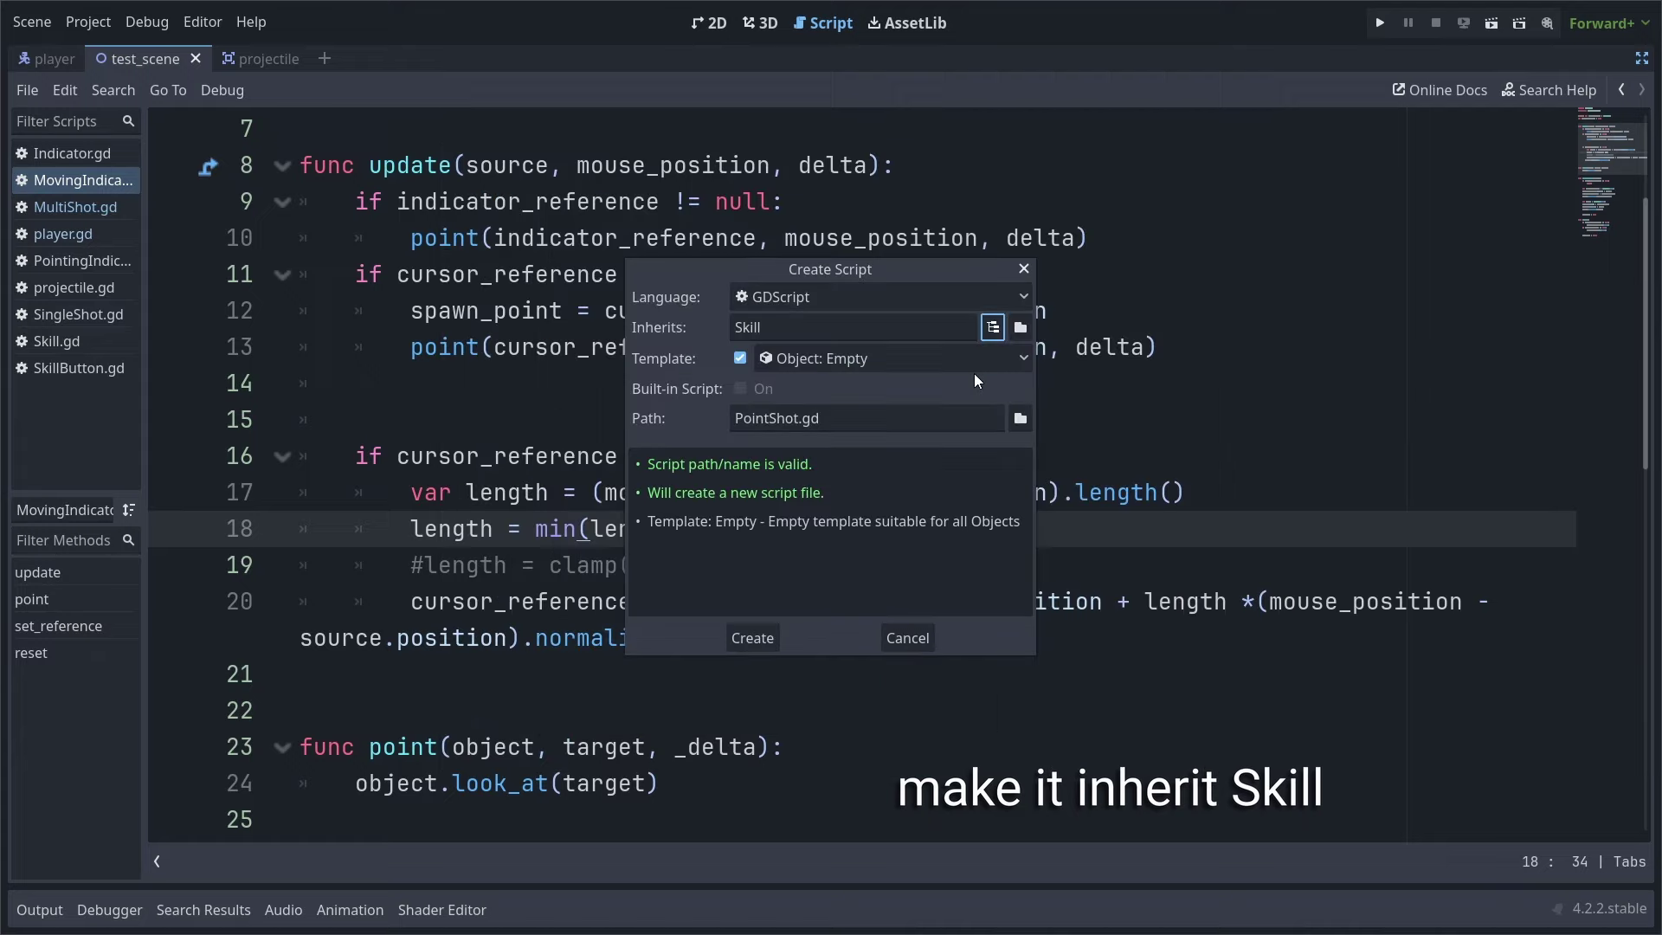
{"action": "left_click", "coordinate": [752, 638]}
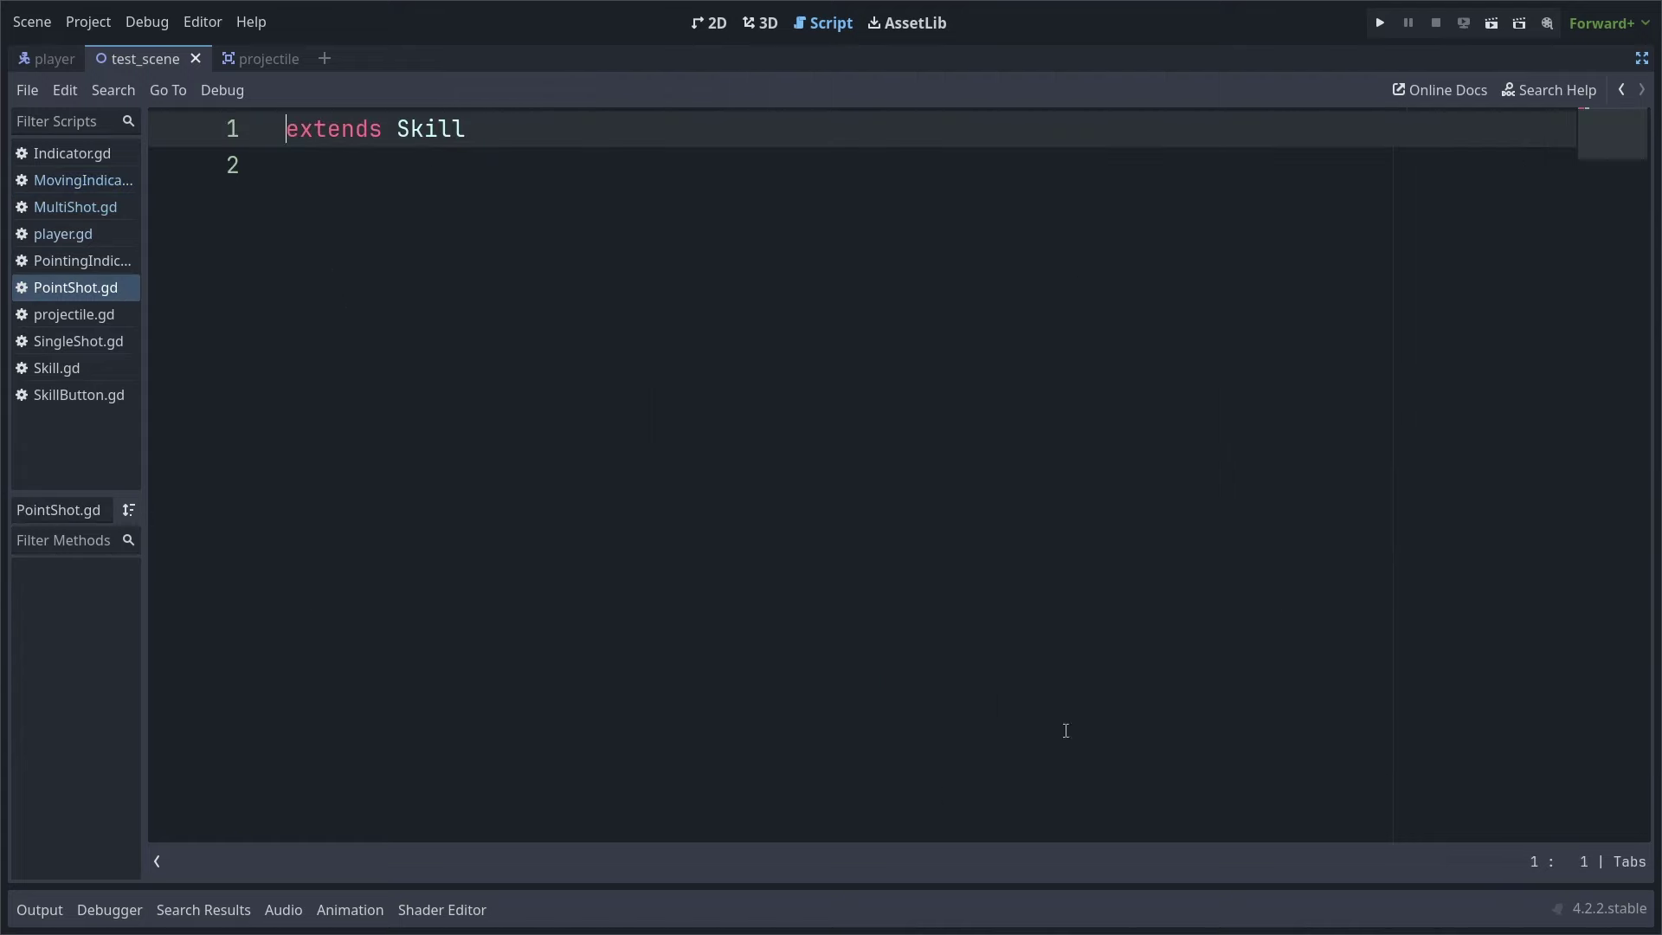
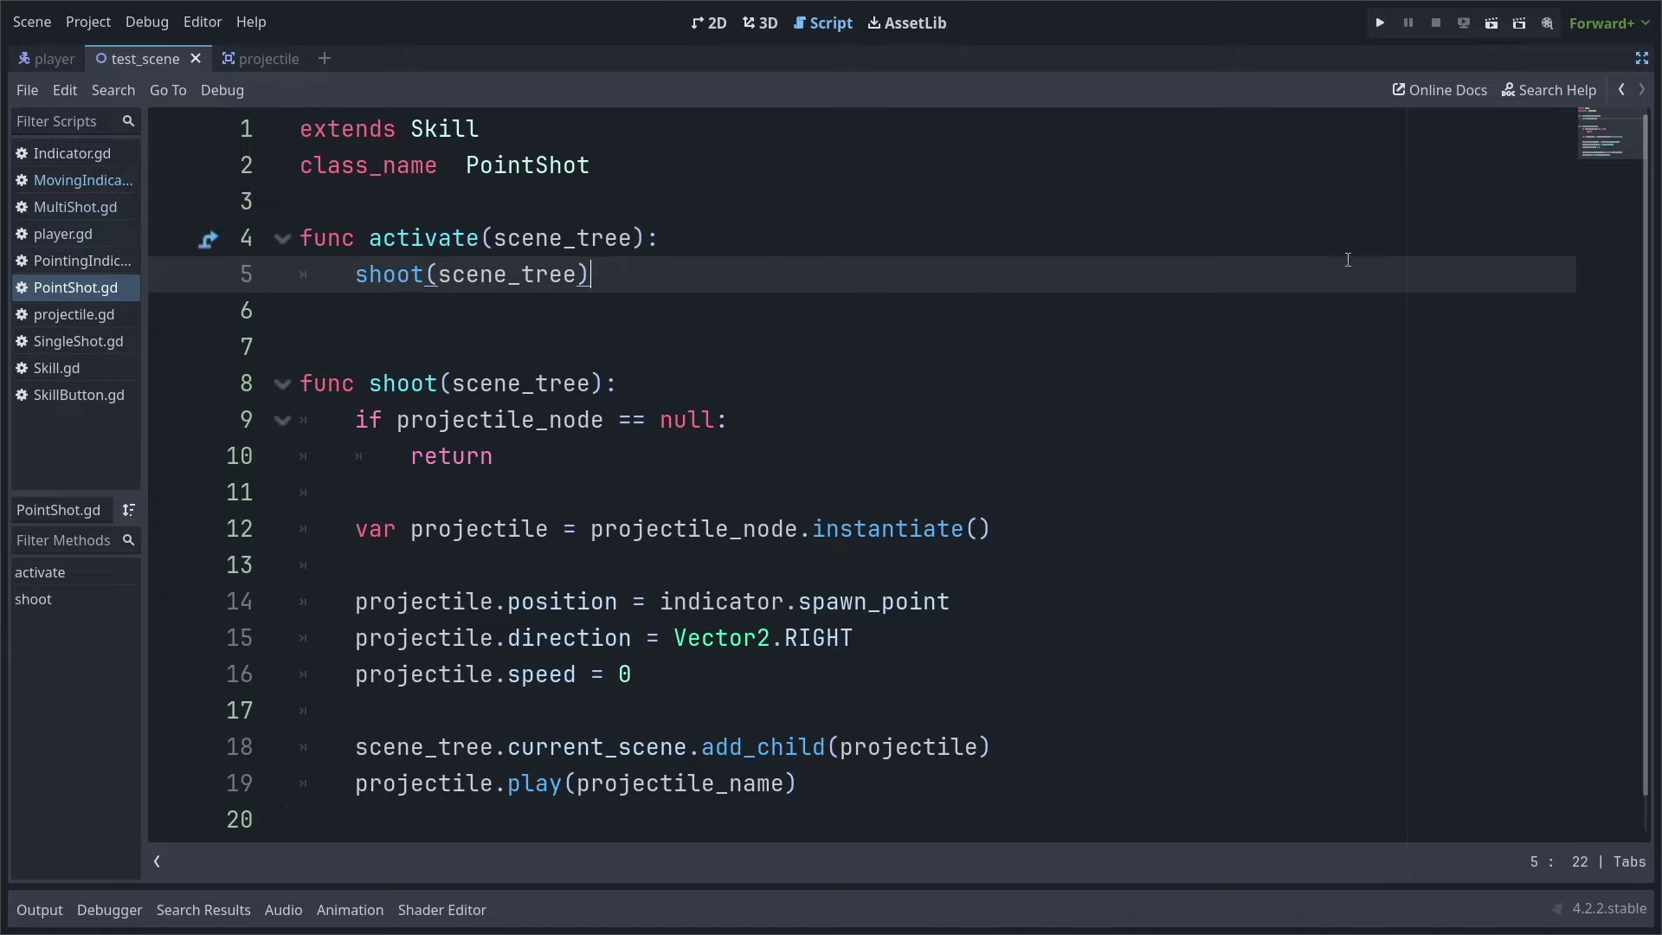
Create a new PointShot resource in the Inspector.
{"action": "left_click", "coordinate": [1641, 59]}
{"action": "left_click", "coordinate": [1322, 90]}
{"action": "type", "text": "p"}
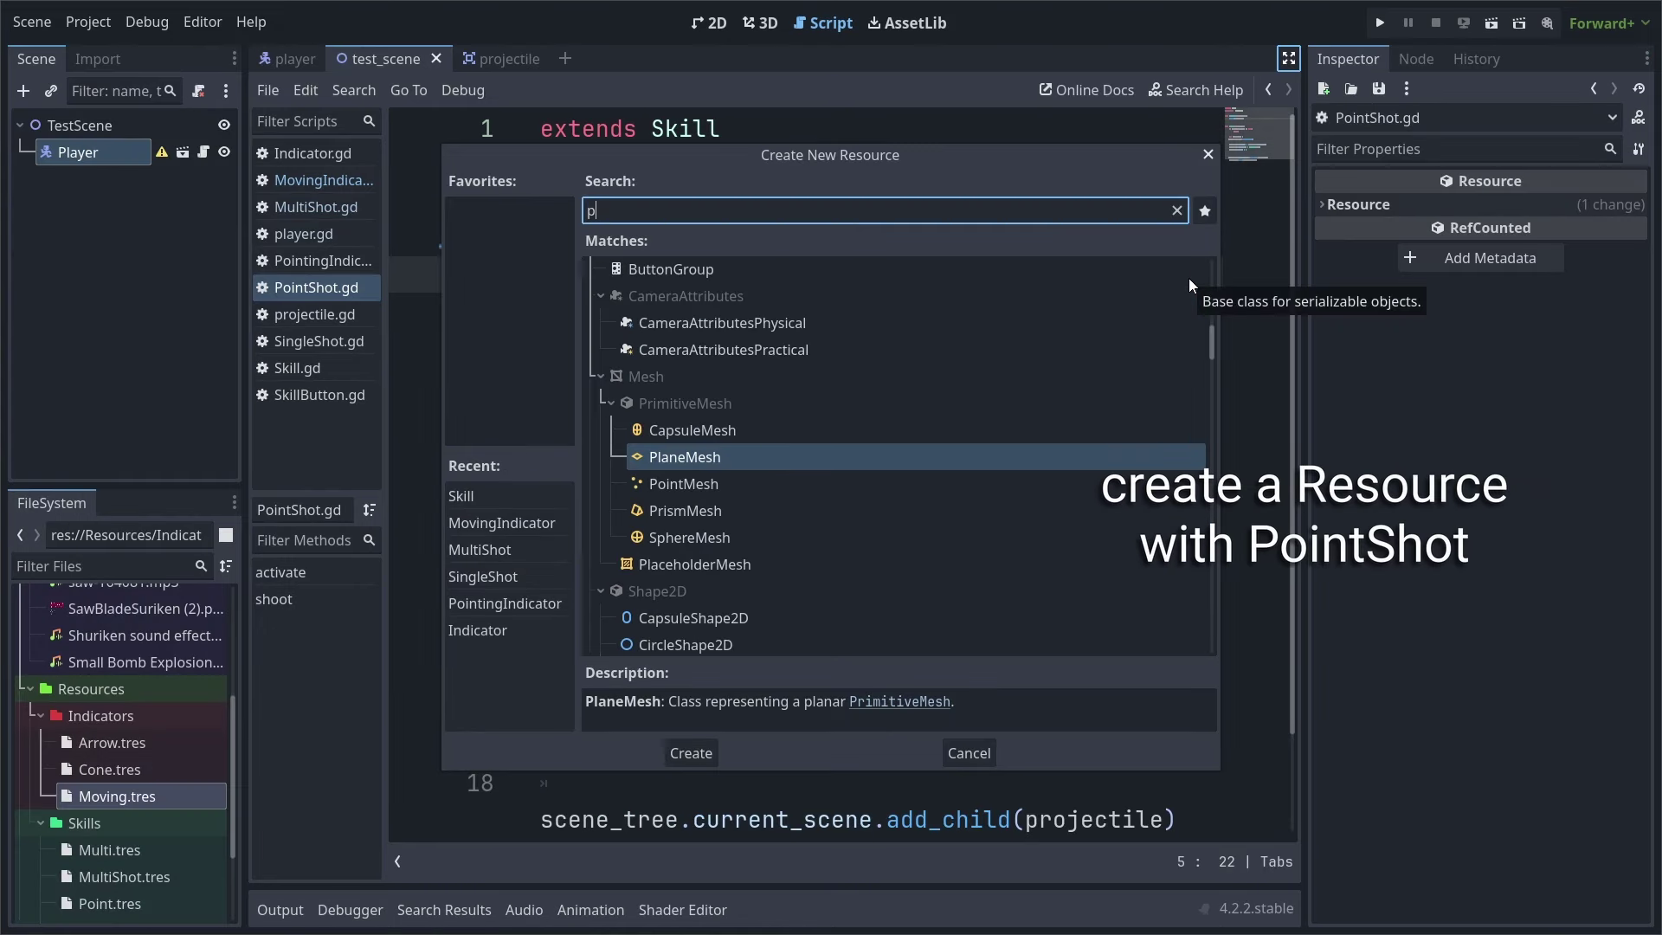
{"action": "type", "text": "oint"}
{"action": "left_click", "coordinate": [643, 409]}
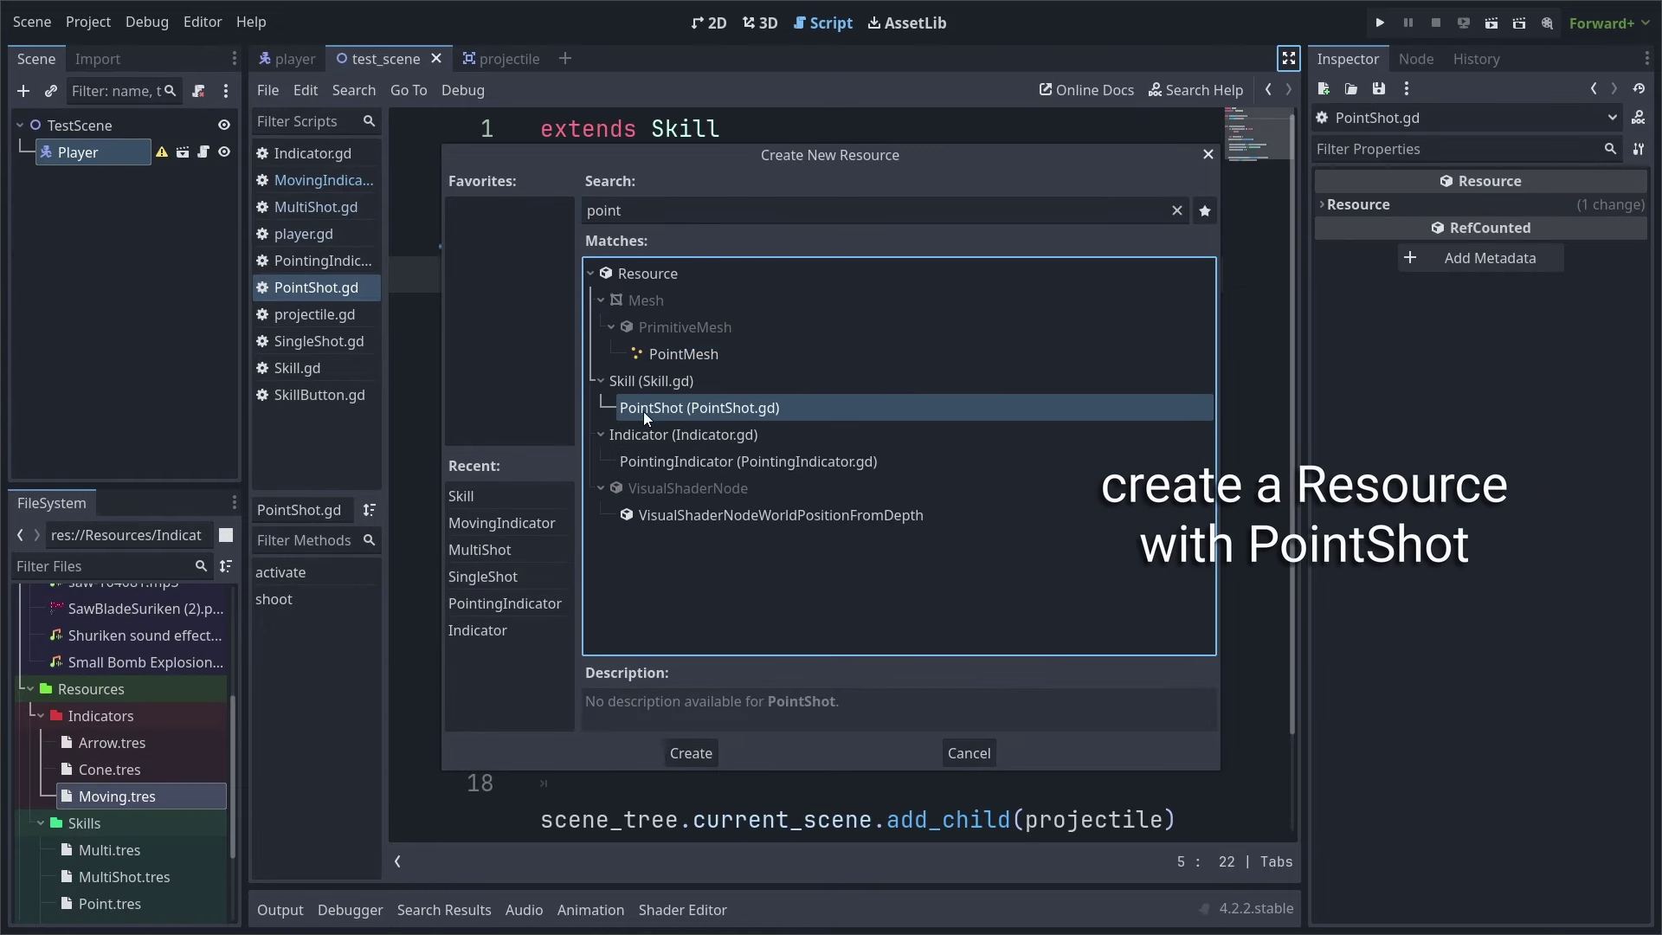
{"action": "left_click", "coordinate": [701, 746]}
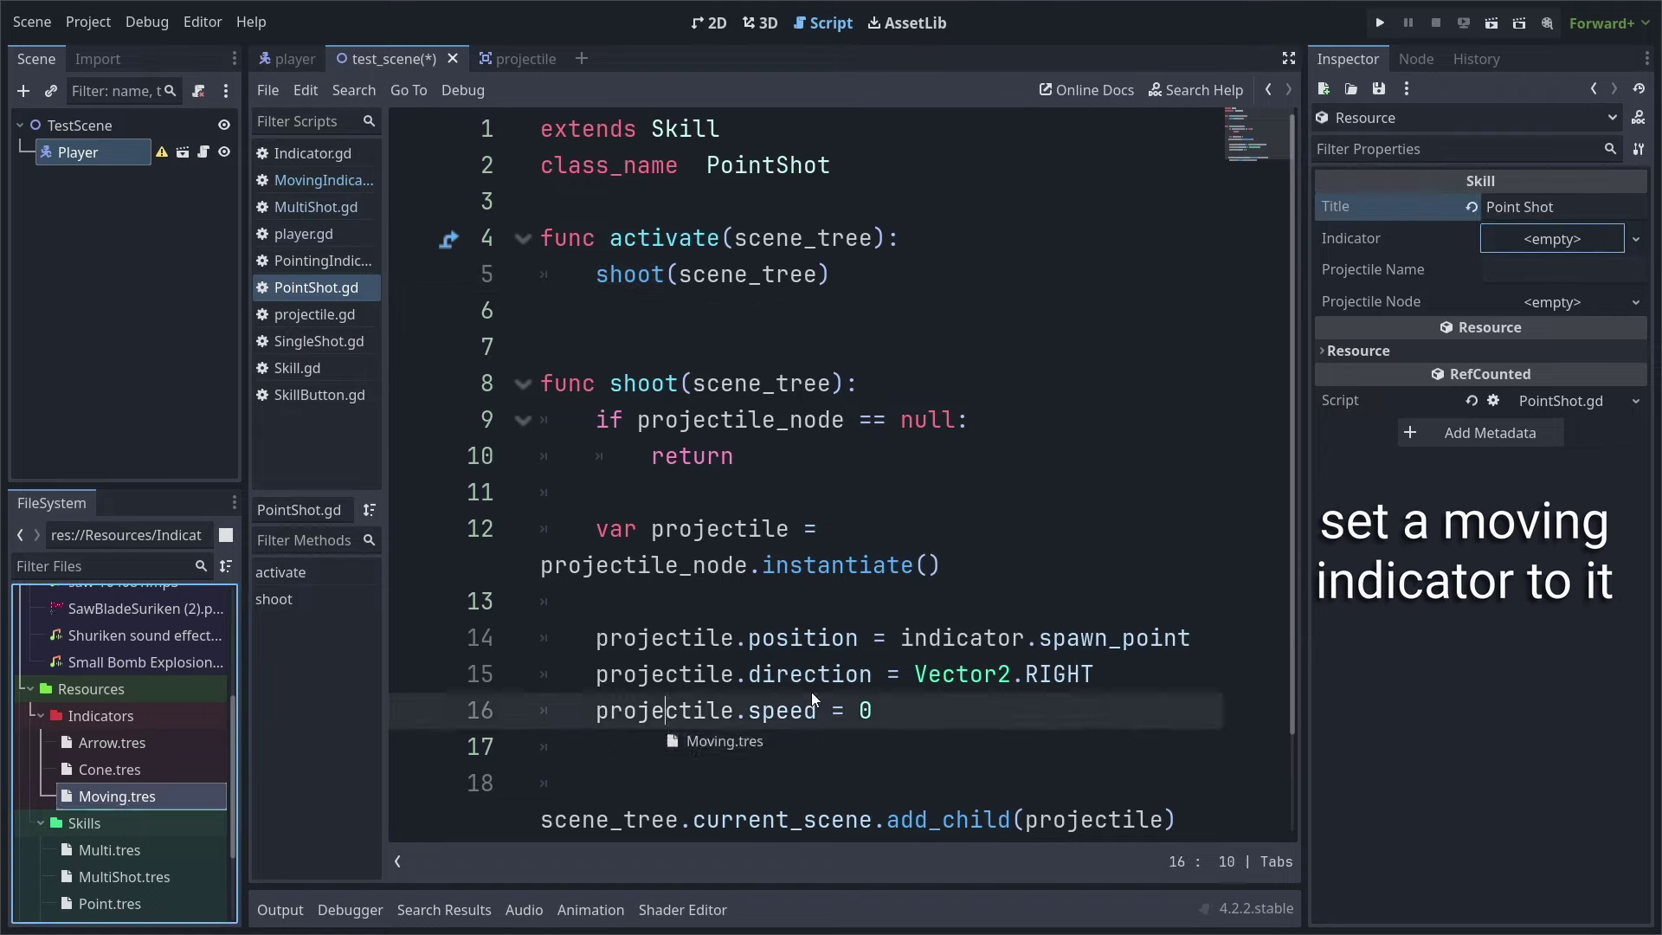
Set the indicator to Moving.tres, projectile name to 'explosion', and projectile scene to projectile.tscn.
{"action": "left_click_drag", "start_coordinate": [113, 805], "coordinate": [1549, 240]}
{"action": "left_click", "coordinate": [1523, 270]}
{"action": "type", "text": "explosion"}
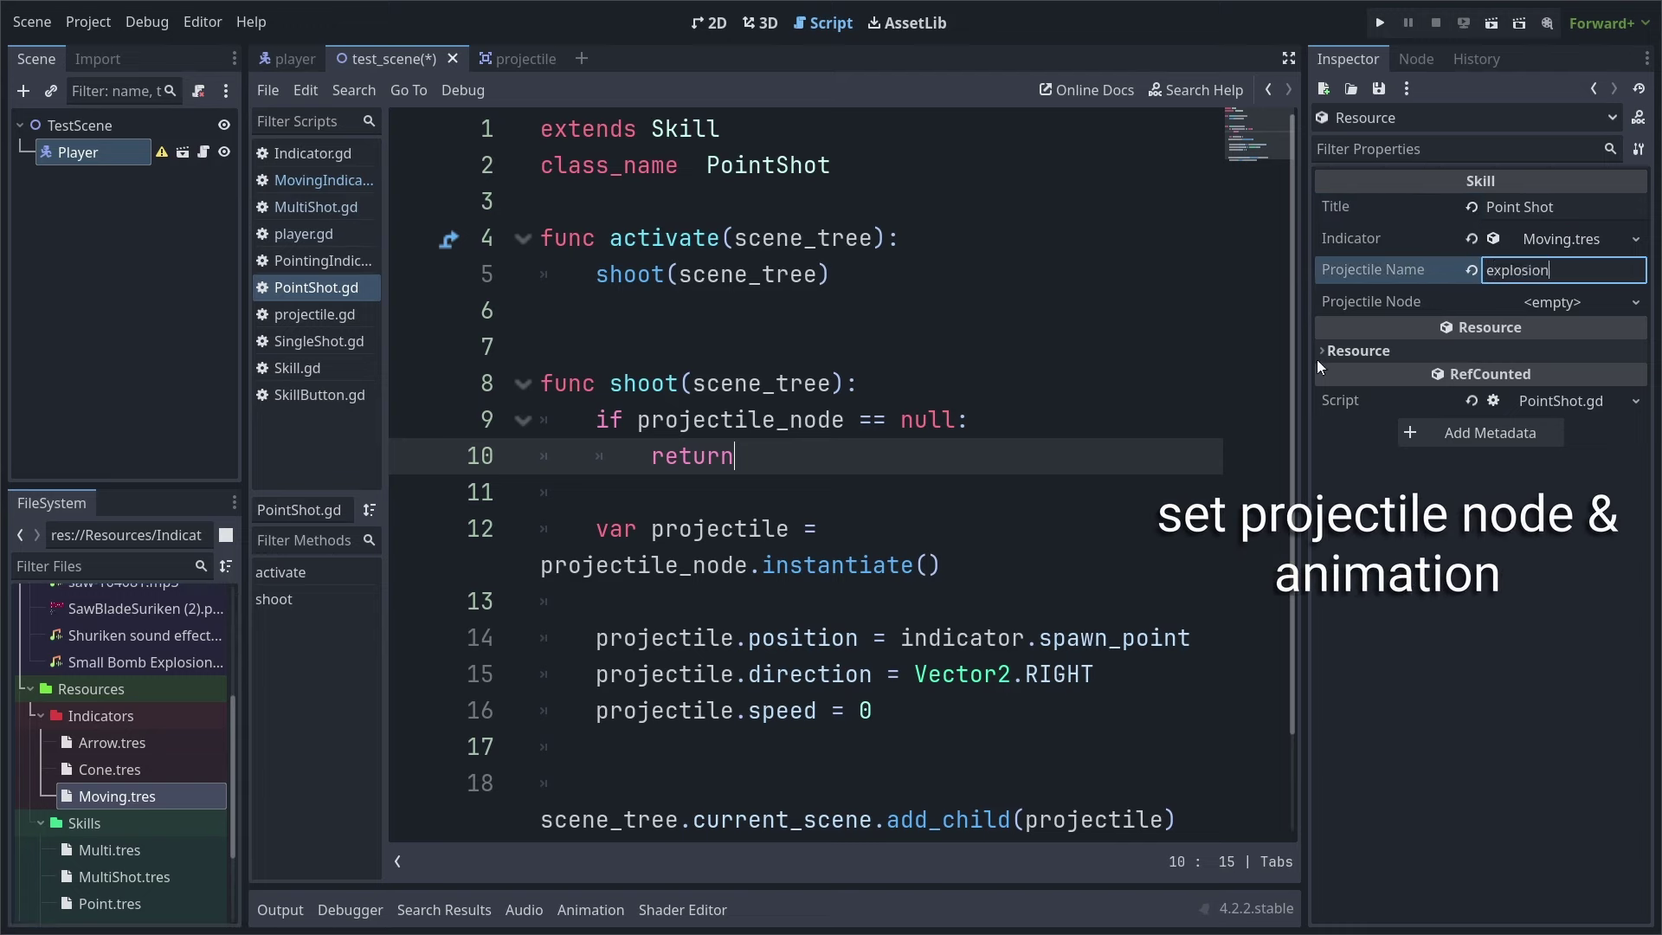
{"action": "left_click", "coordinate": [1552, 302]}
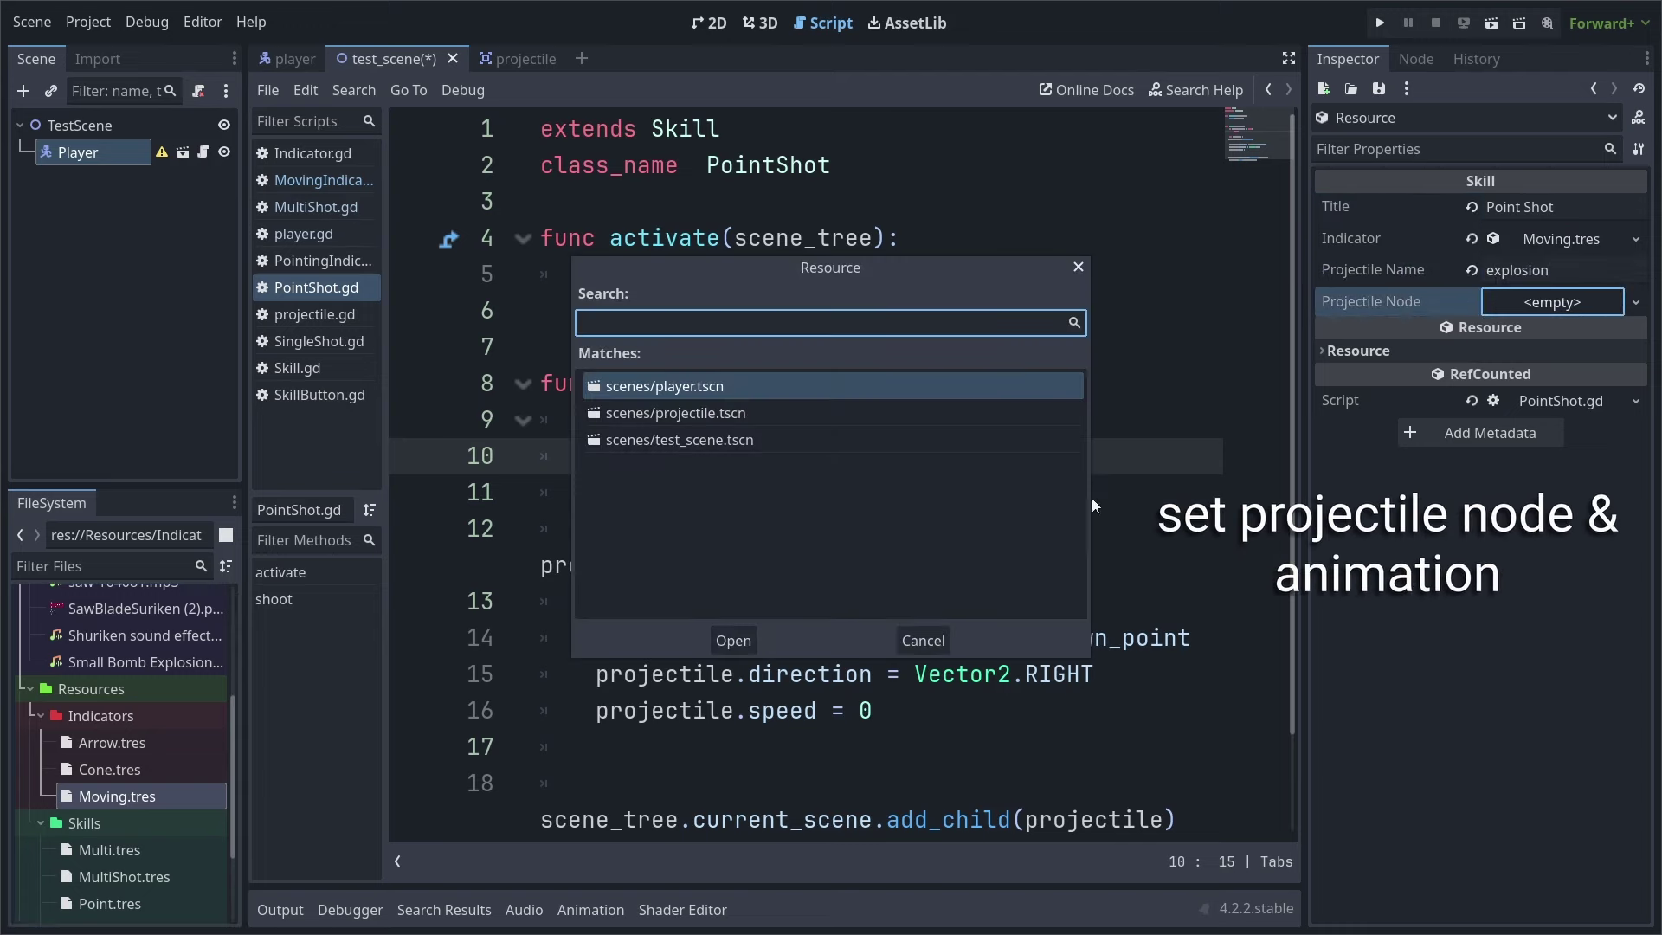
{"action": "left_click", "coordinate": [675, 413]}
{"action": "left_click", "coordinate": [732, 640]}
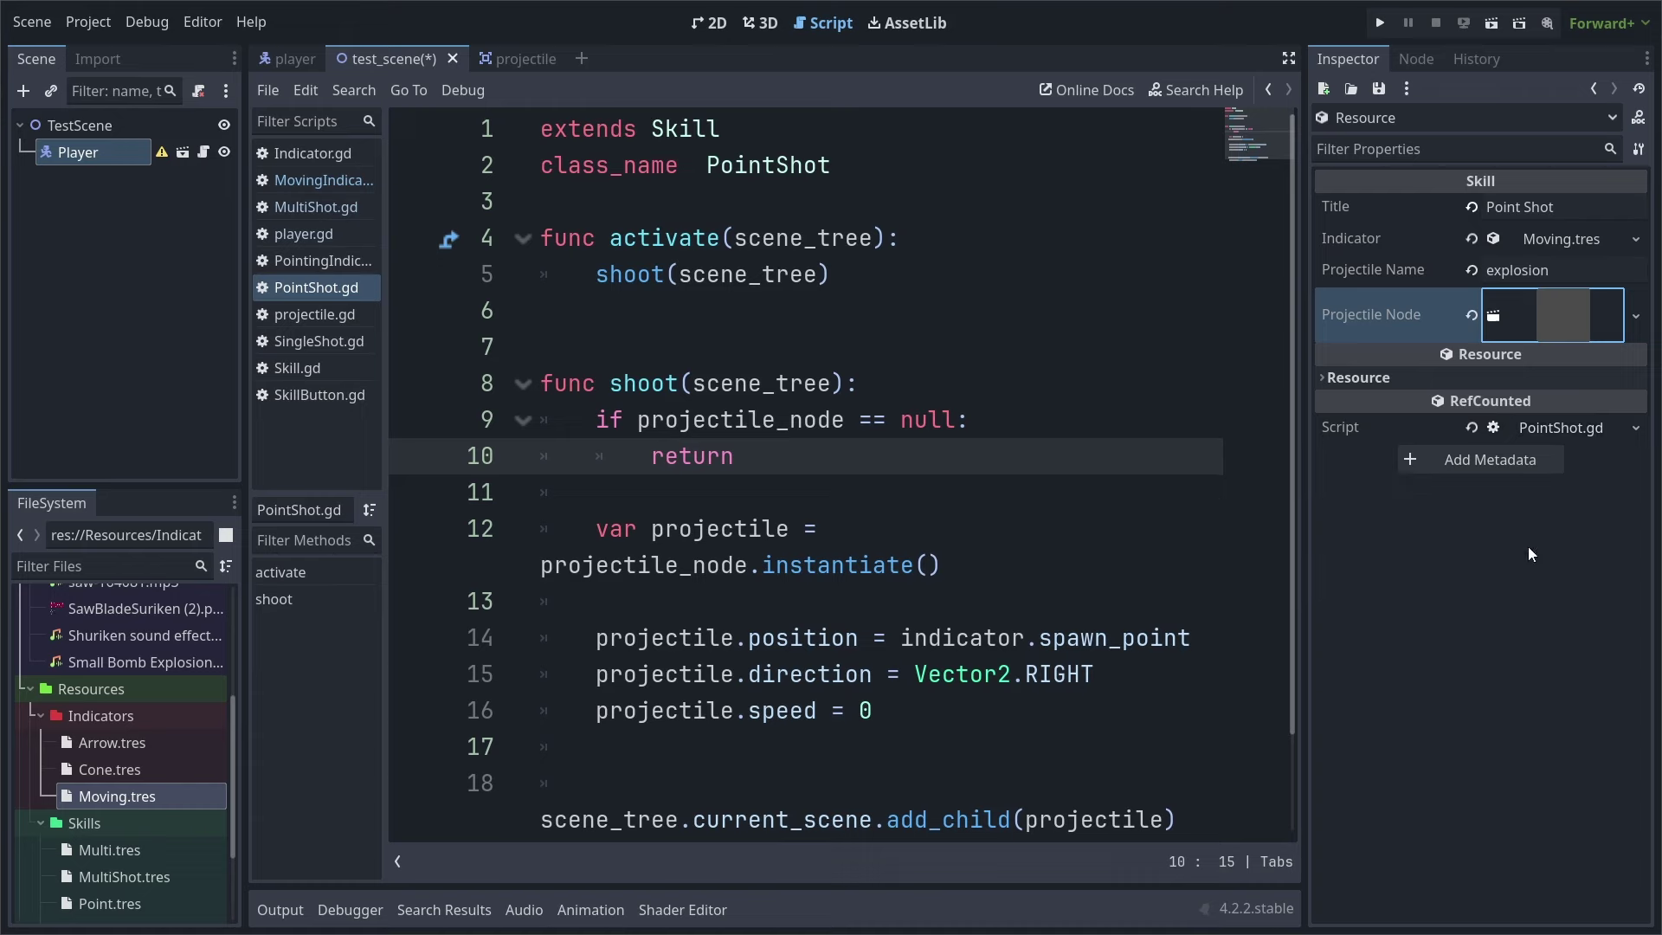
Save the resource as PointShot.tres in the Skills folder.
{"action": "left_click", "coordinate": [1379, 88]}
{"action": "left_click", "coordinate": [1428, 128]}
{"action": "left_click", "coordinate": [452, 512]}
{"action": "left_click", "coordinate": [654, 716]}
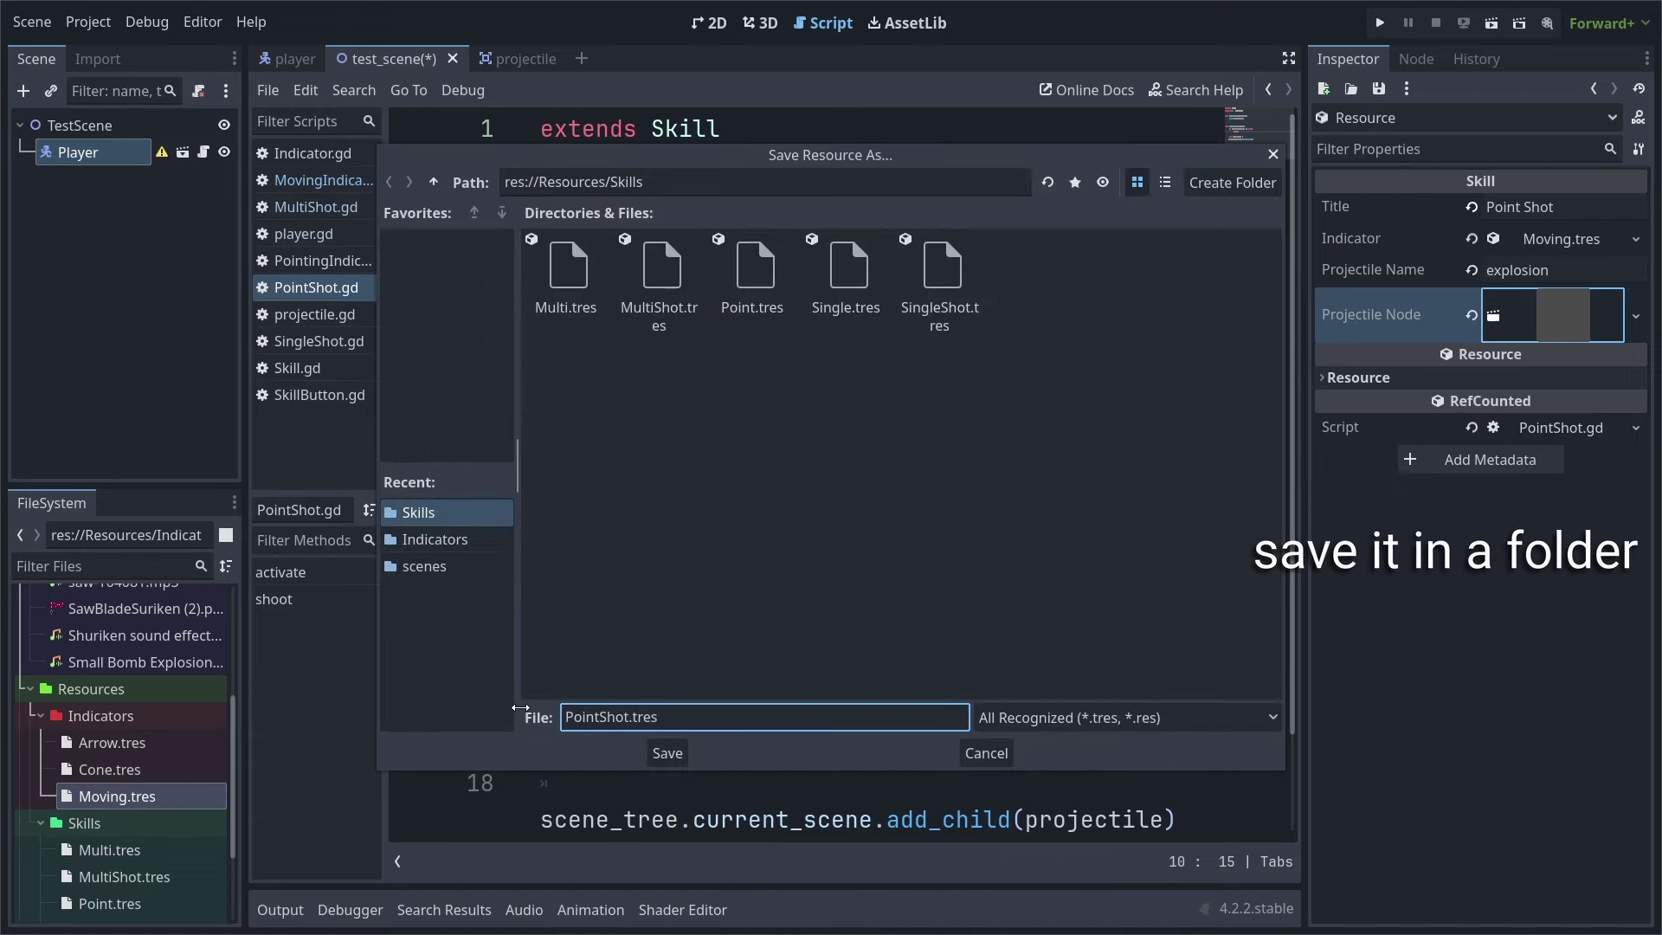
{"action": "left_click", "coordinate": [667, 752]}
Quick-load PointShot.tres as the third skill button's skill, then run test_scene.
{"action": "left_click", "coordinate": [290, 58]}
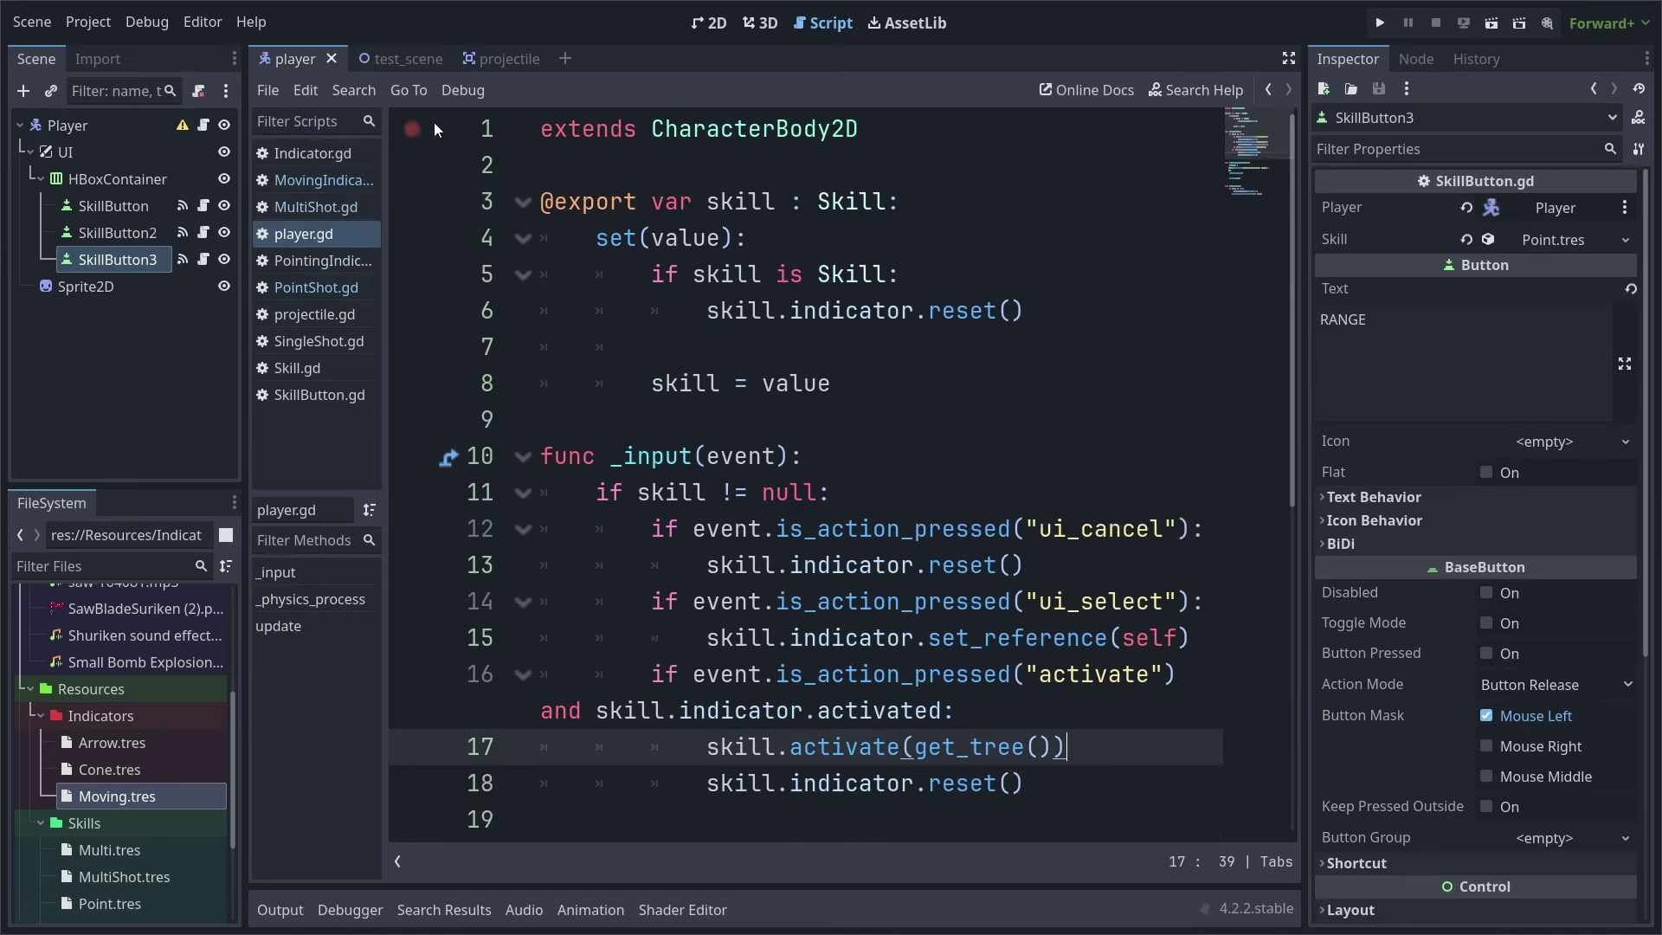
{"action": "left_click", "coordinate": [709, 22]}
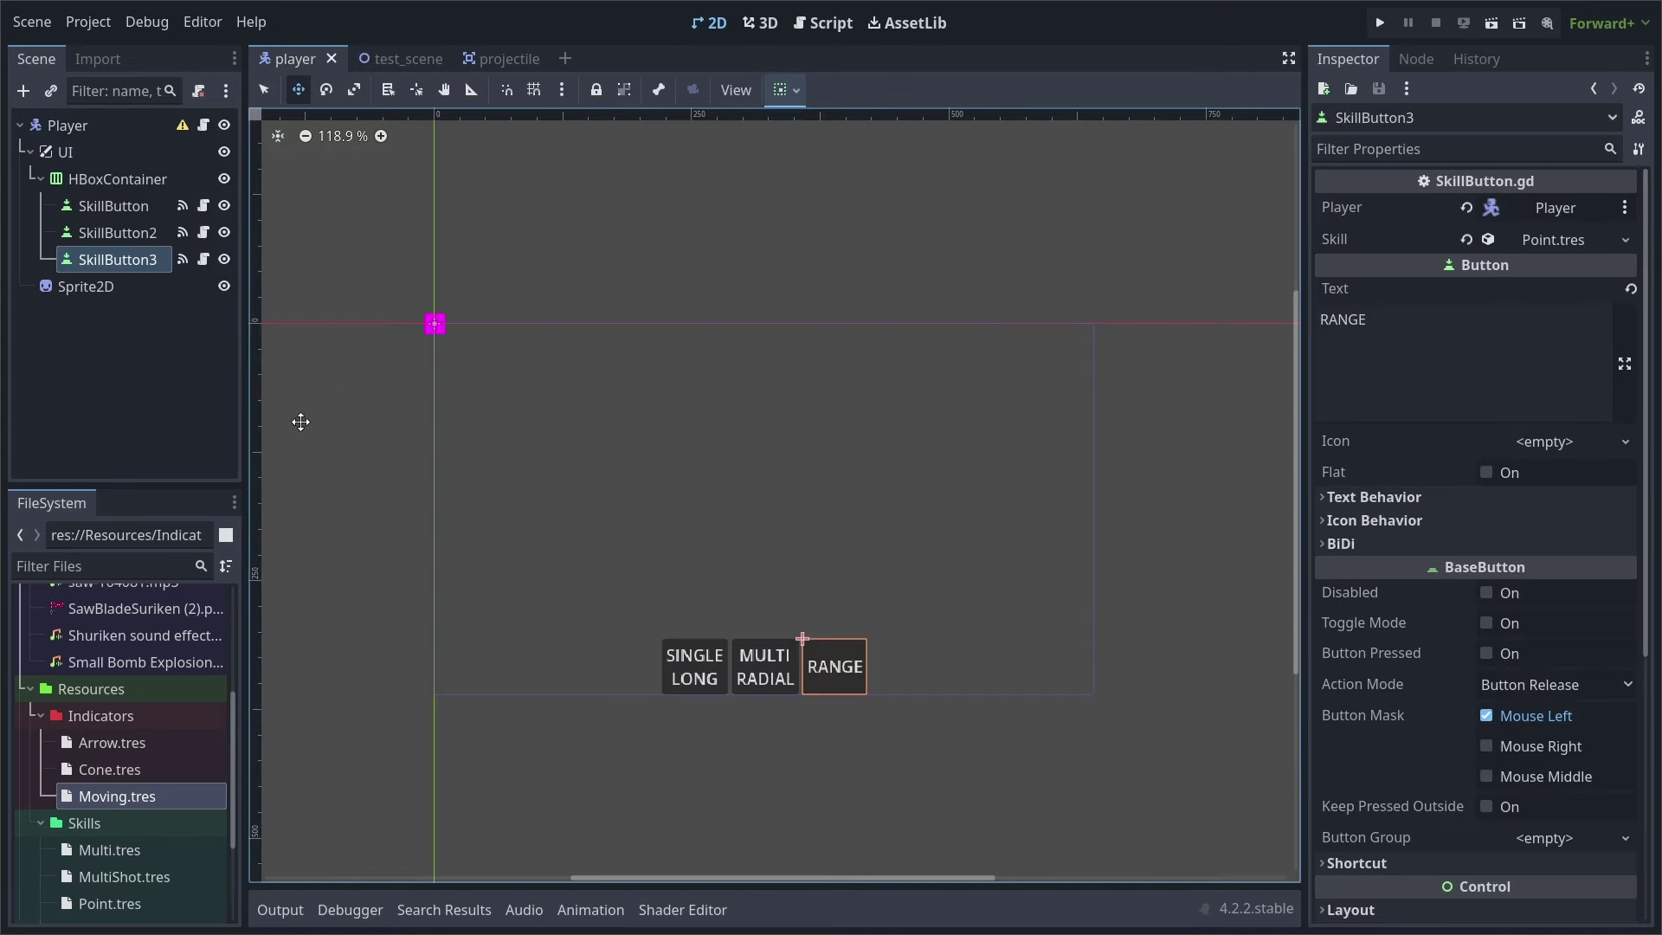
{"action": "left_click", "coordinate": [1625, 240]}
{"action": "left_click", "coordinate": [1506, 386]}
{"action": "left_click", "coordinate": [719, 466]}
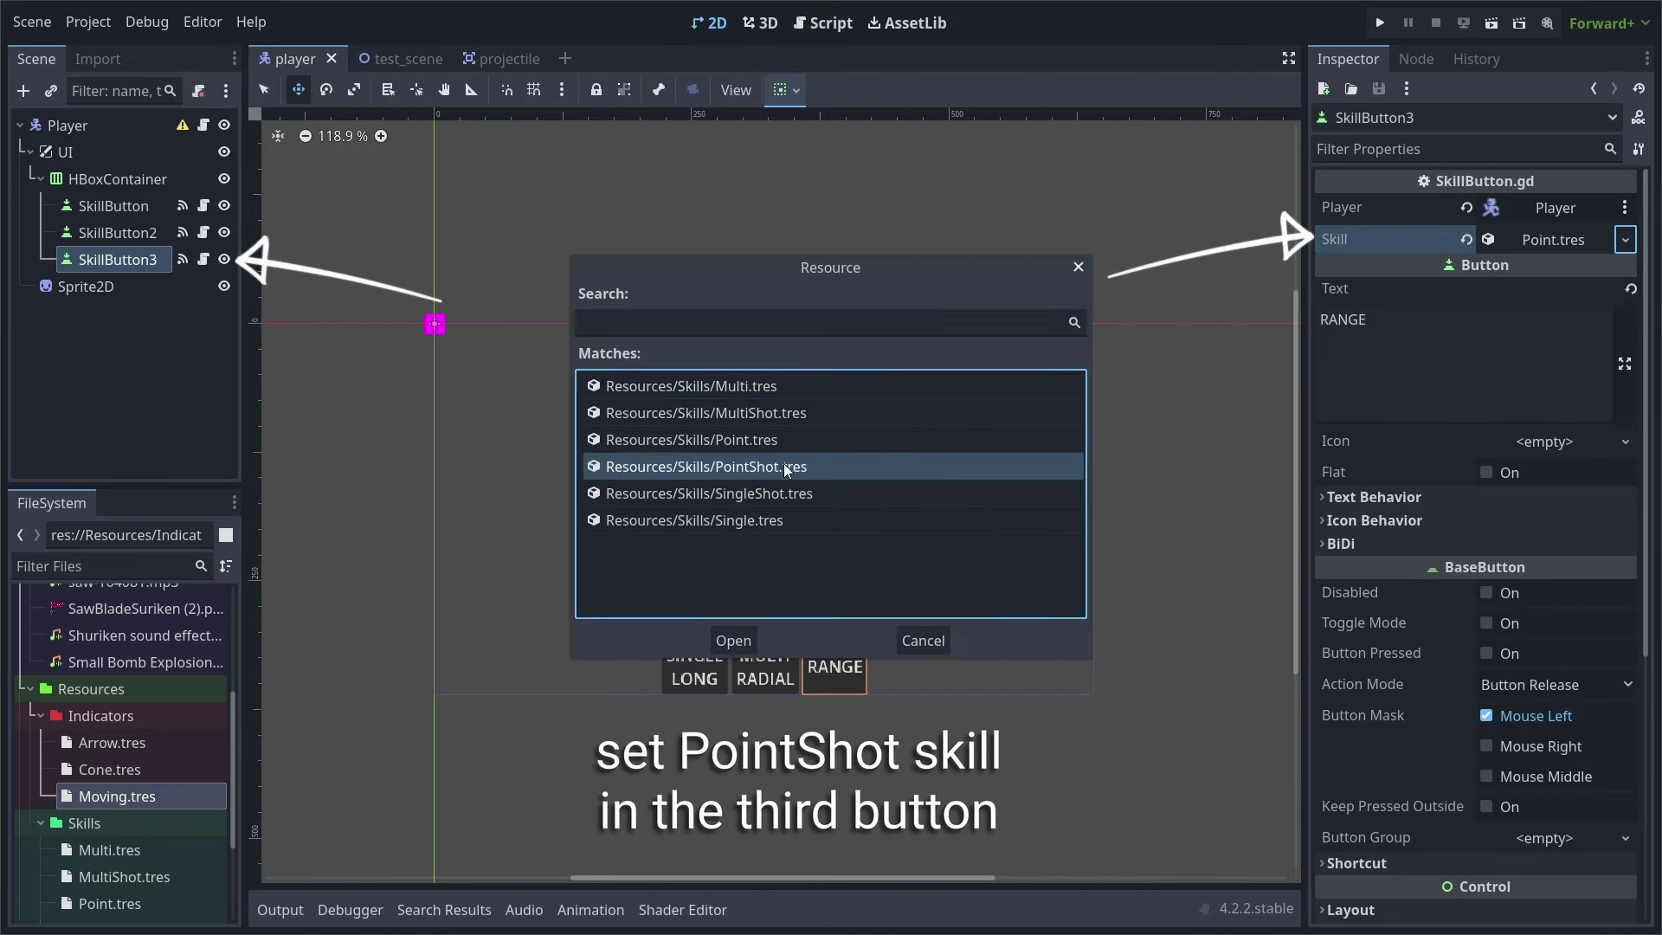
{"action": "left_click", "coordinate": [754, 642]}
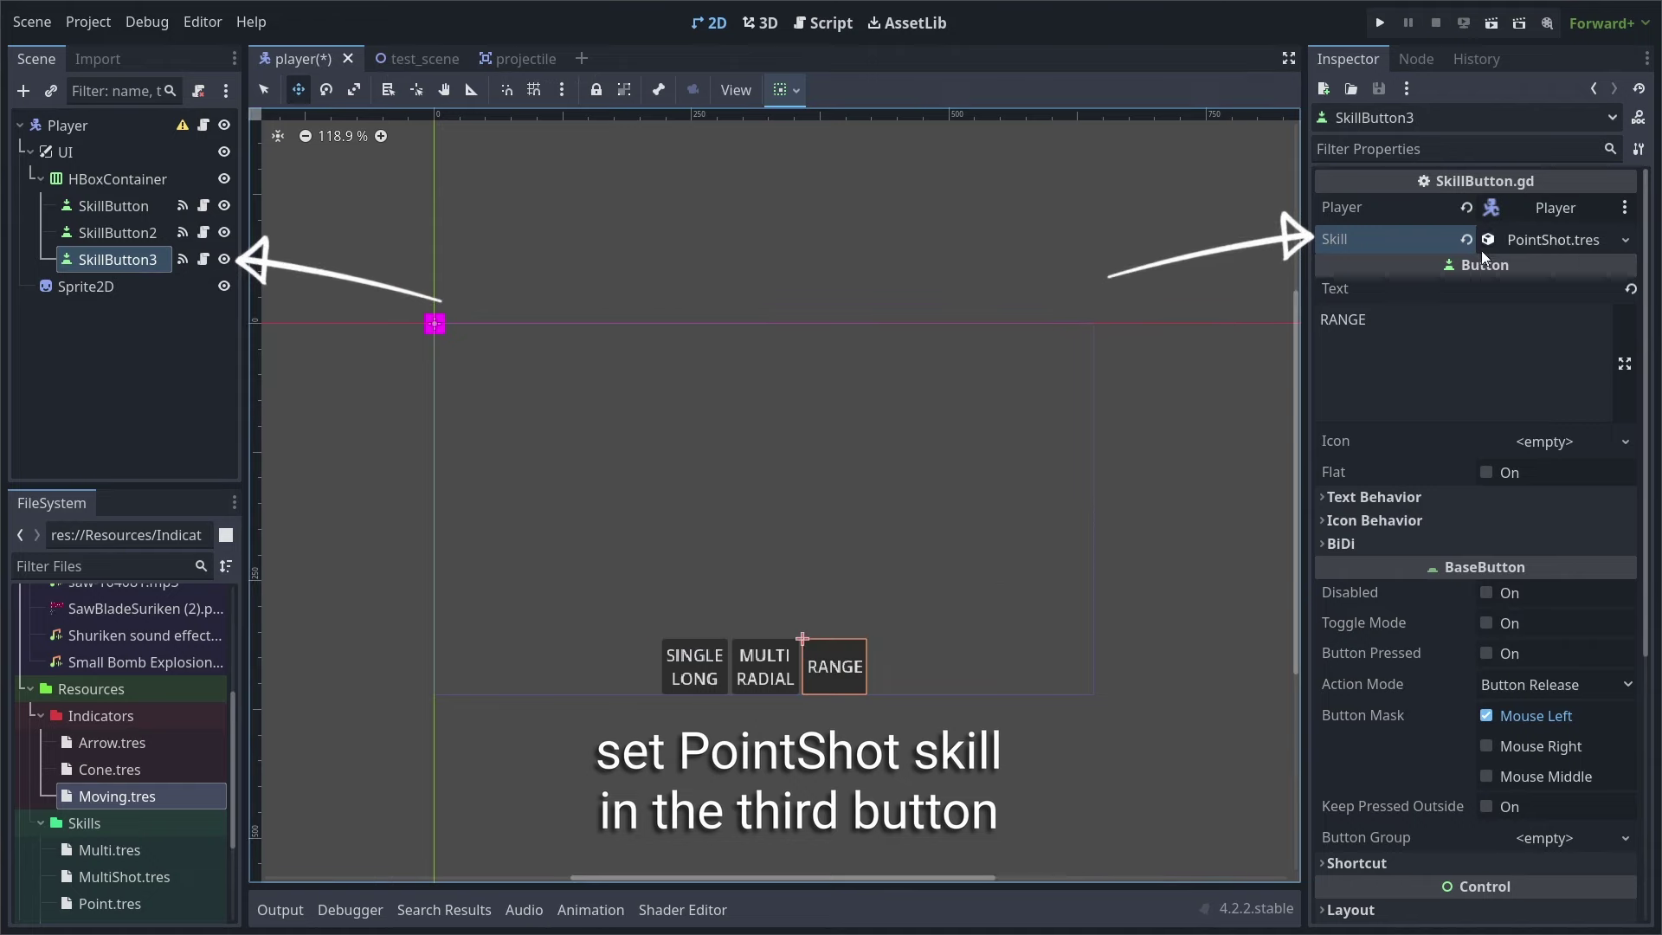
{"action": "left_click", "coordinate": [394, 58]}
{"action": "key", "text": "ctrl+s"}
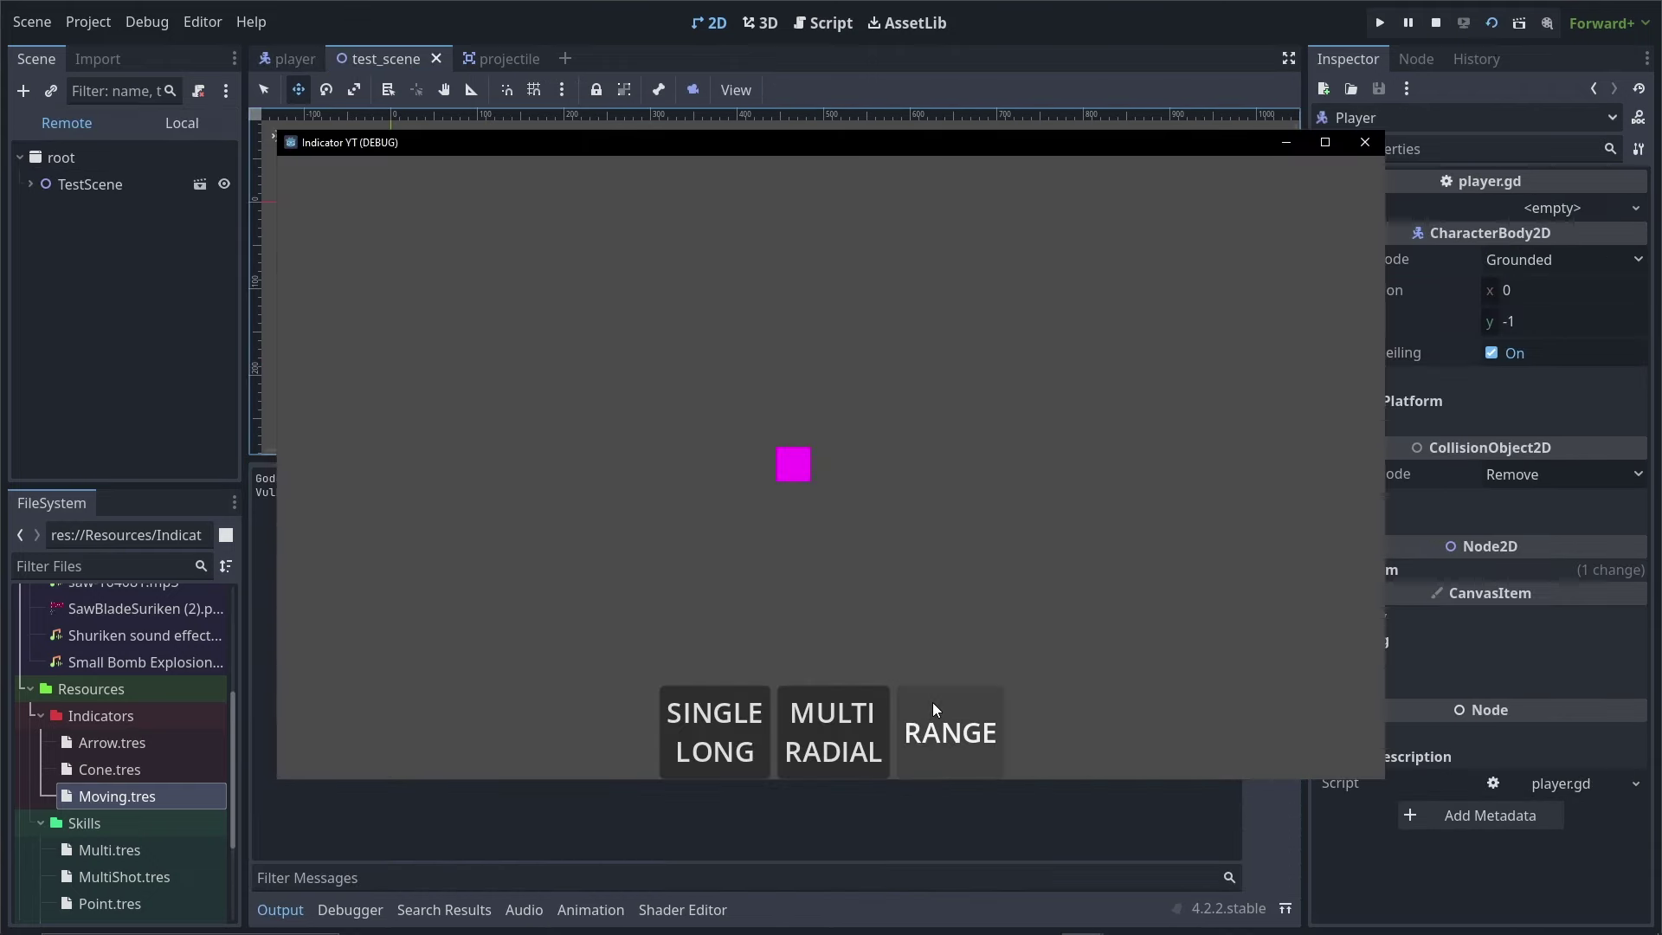
Fire five RANGE explosions at different spots inside the range circle.
{"action": "left_click", "coordinate": [933, 703]}
{"action": "left_click", "coordinate": [925, 372]}
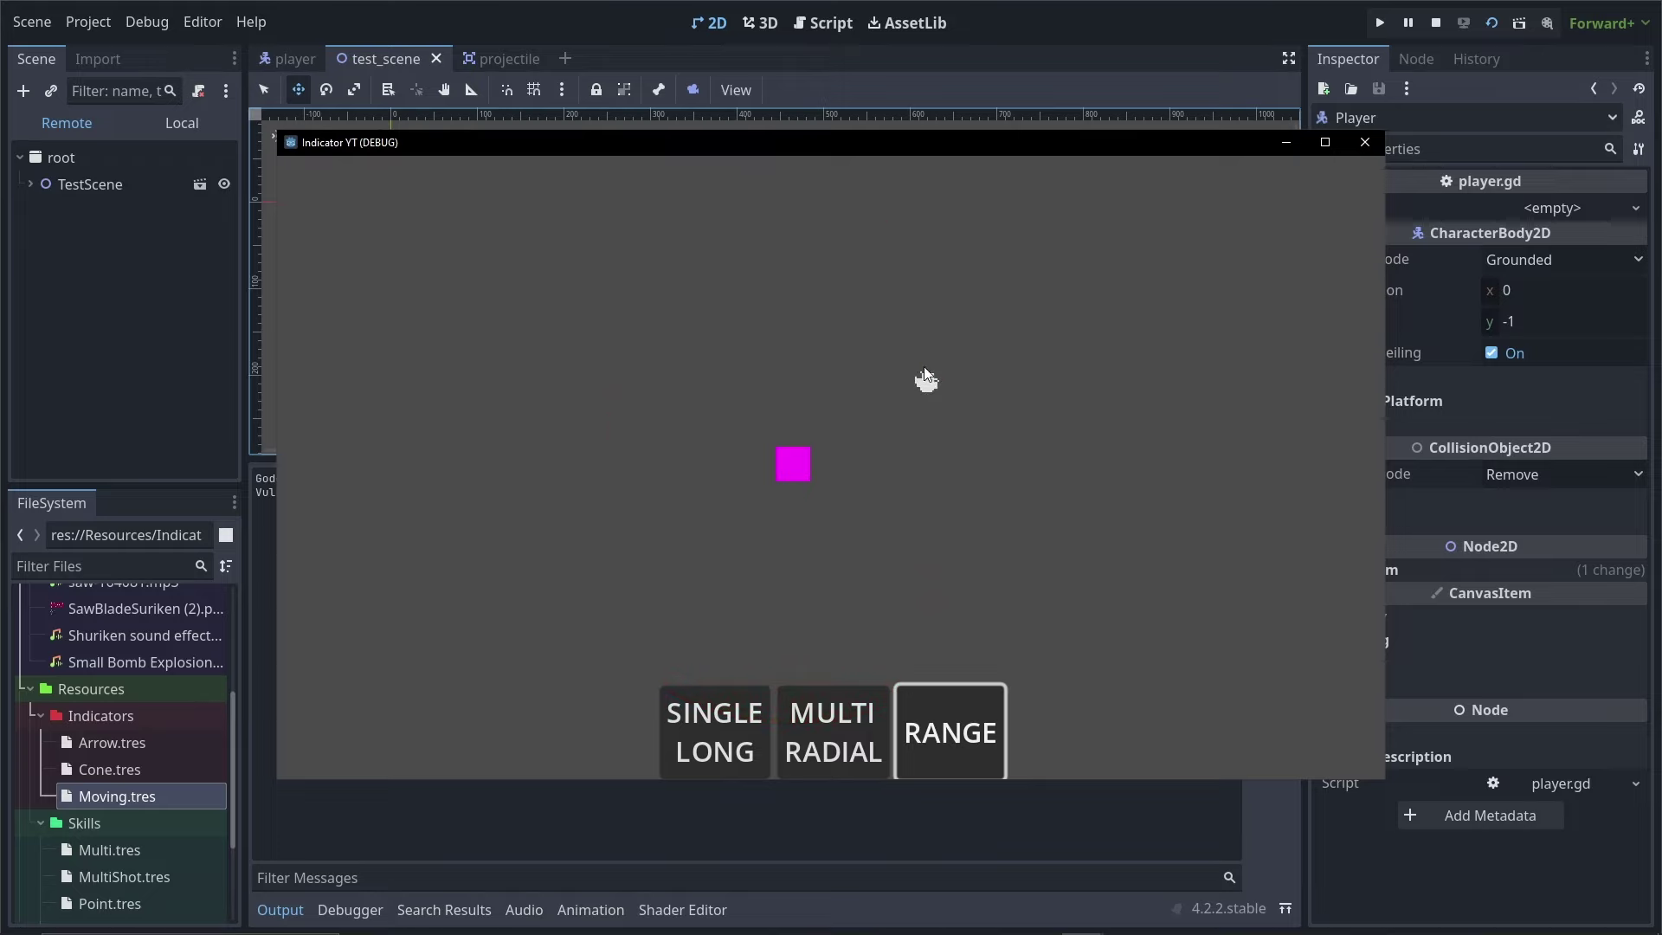
{"action": "left_click", "coordinate": [946, 709]}
{"action": "left_click", "coordinate": [562, 451]}
{"action": "left_click", "coordinate": [900, 688]}
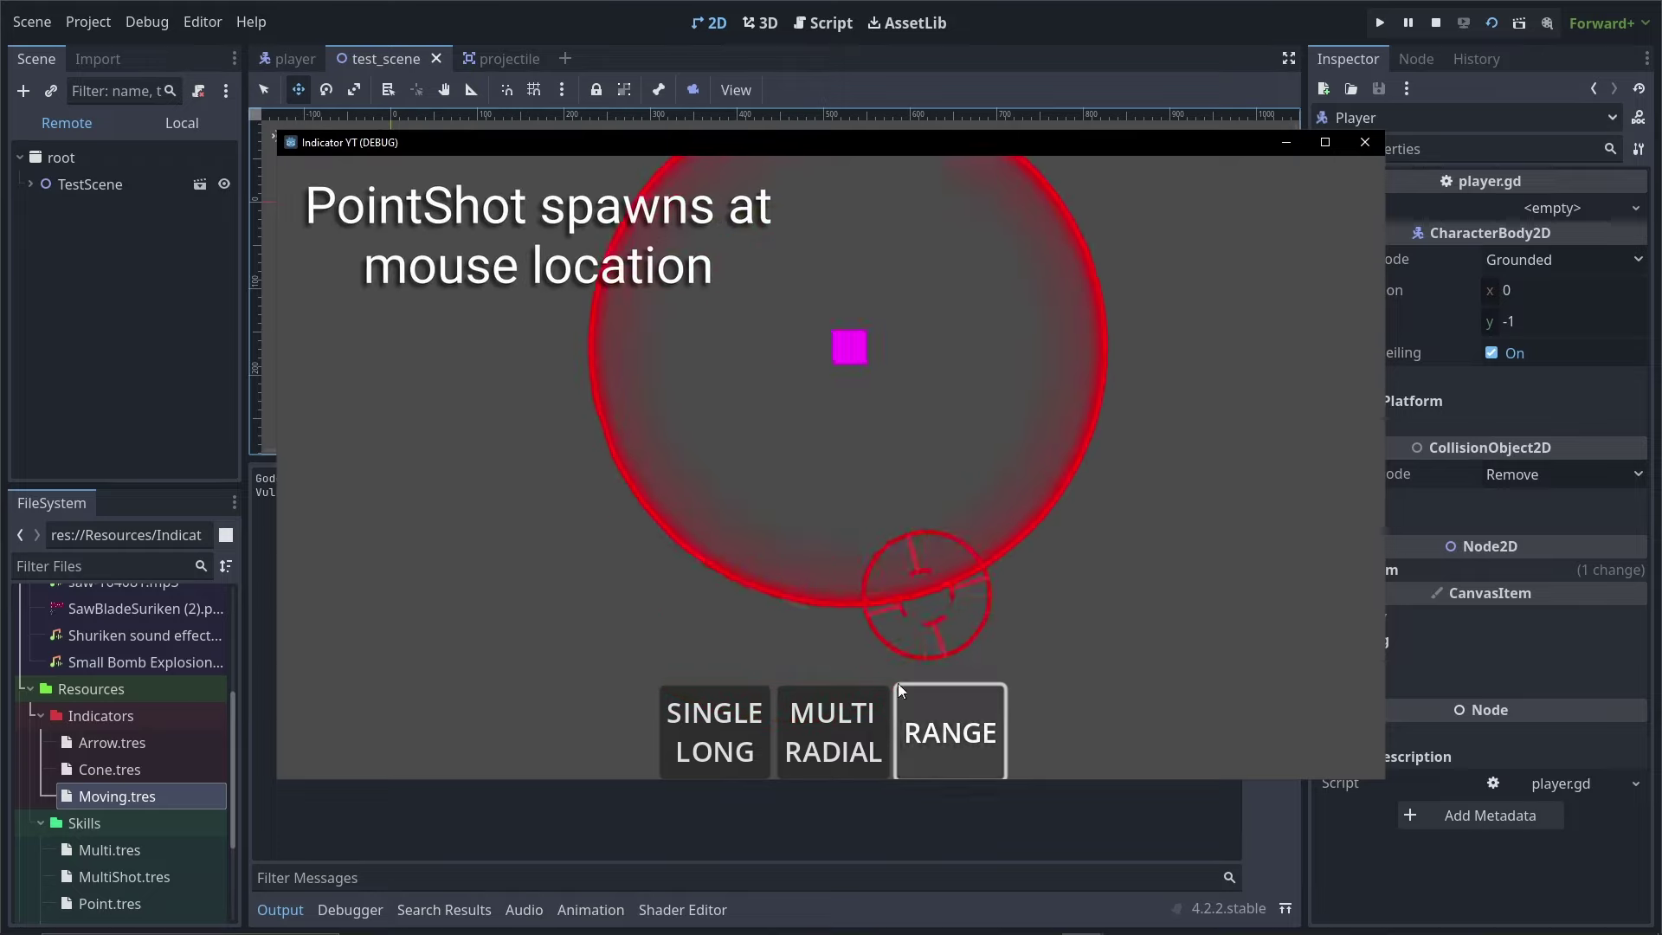
{"action": "left_click", "coordinate": [702, 434]}
{"action": "left_click", "coordinate": [935, 737]}
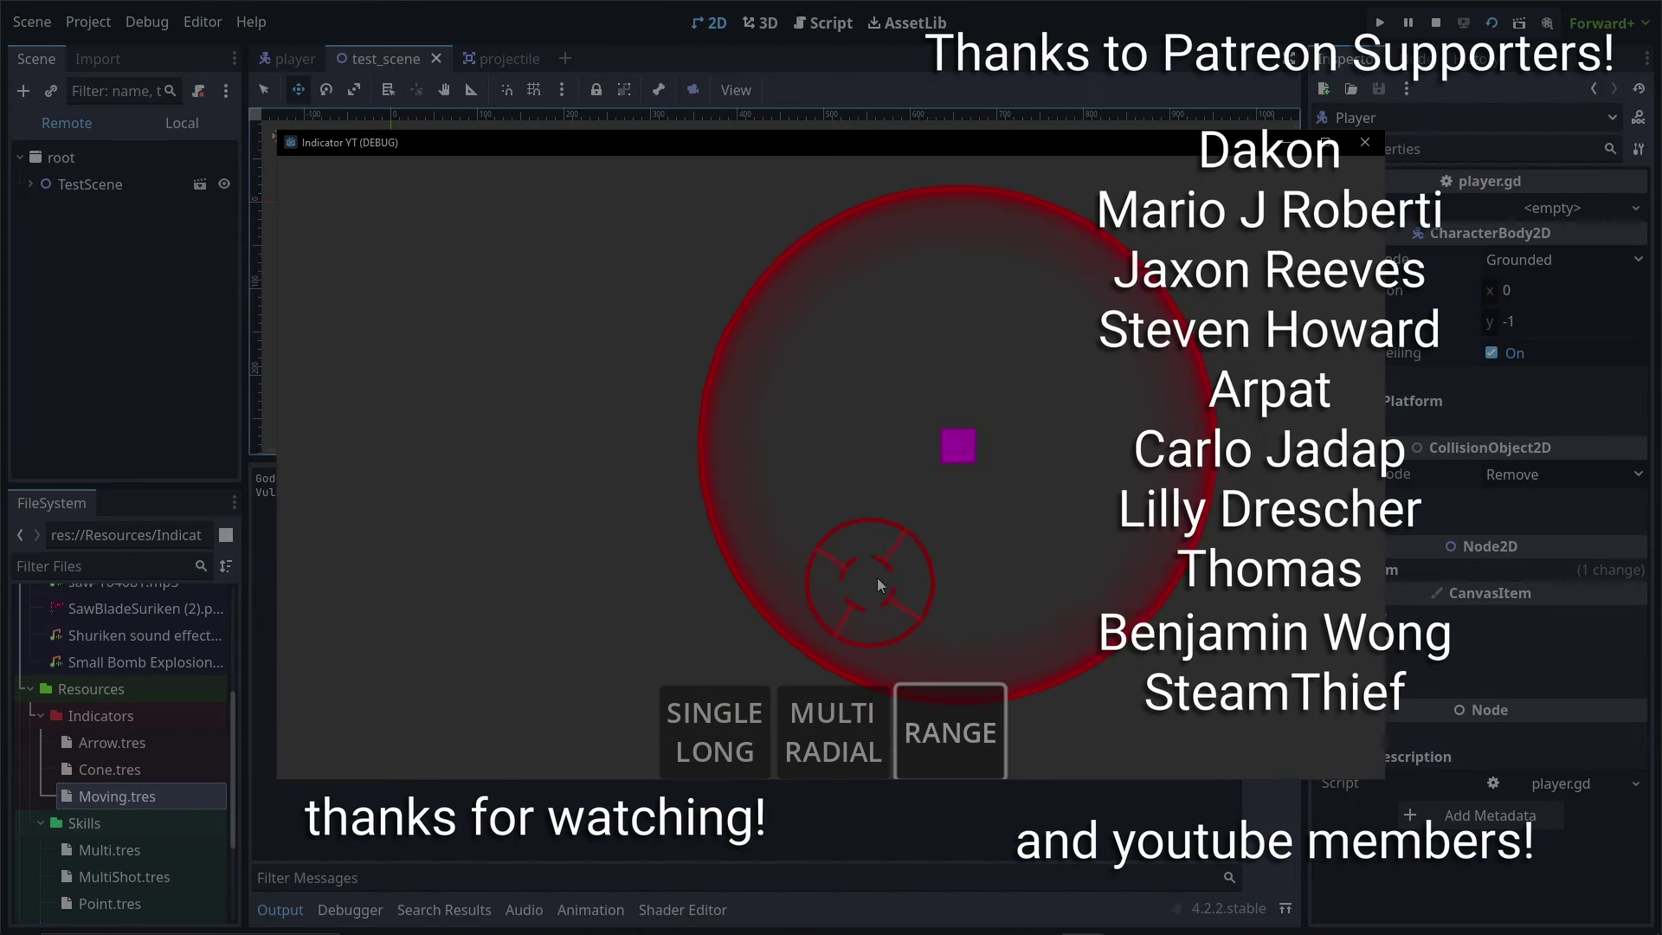
{"action": "left_click", "coordinate": [876, 578]}
{"action": "left_click", "coordinate": [947, 706]}
{"action": "left_click", "coordinate": [714, 286]}
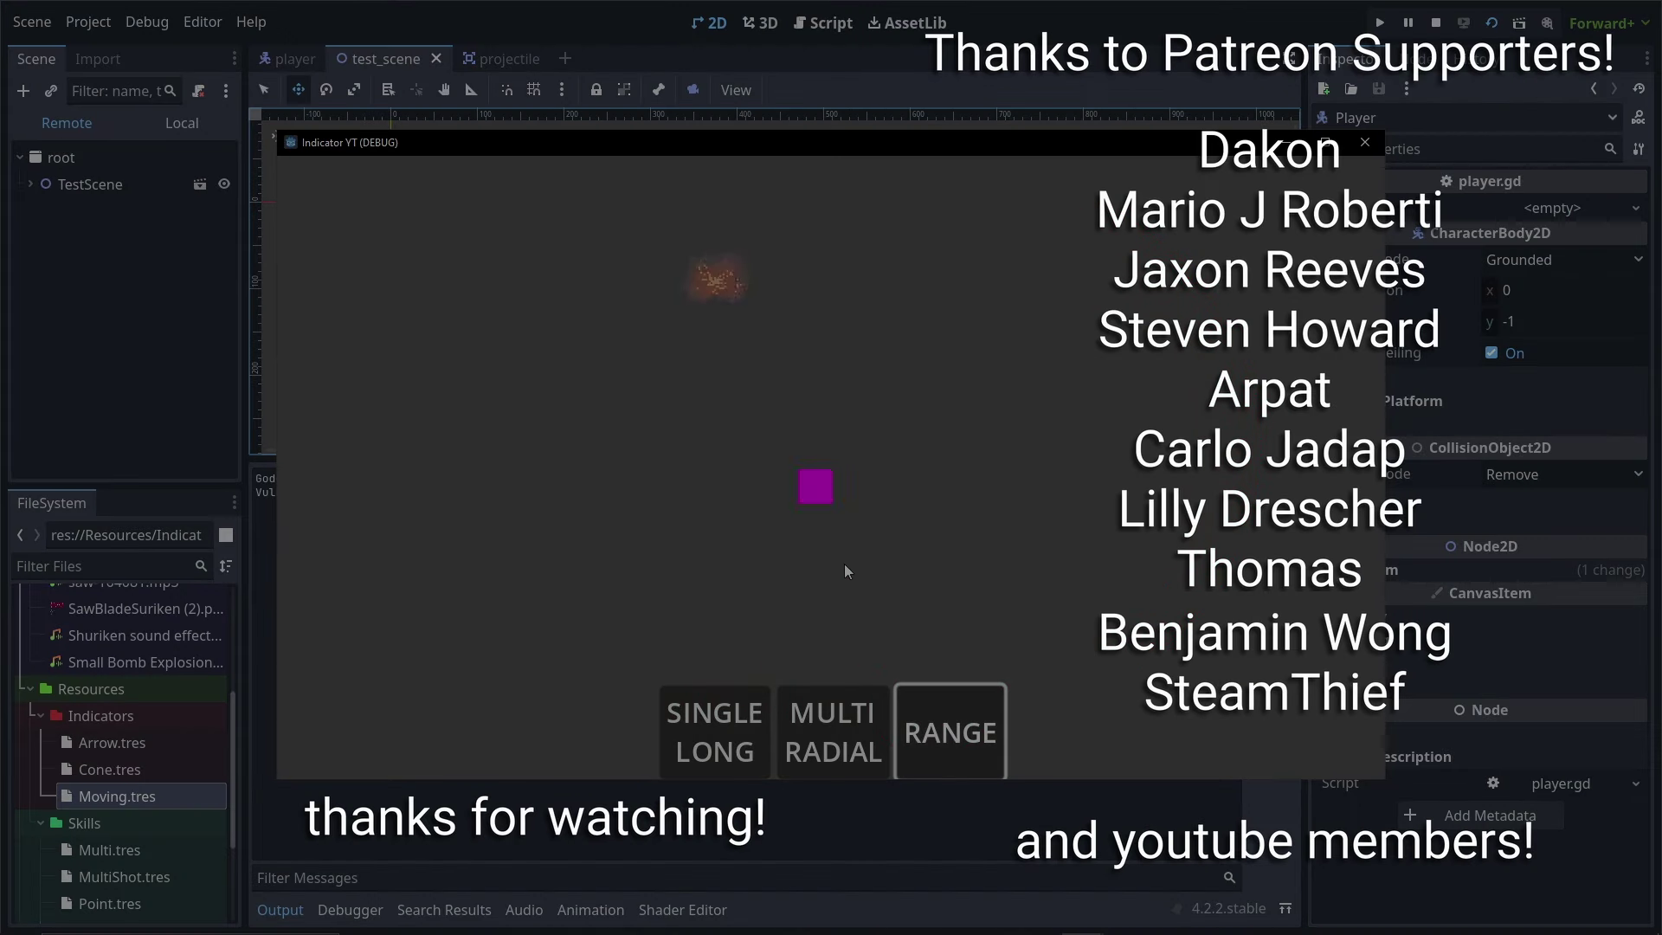
Alternate SINGLE LONG shurikens, MULTI RADIAL bursts and a RANGE explosion.
{"action": "left_click", "coordinate": [703, 711]}
{"action": "left_click", "coordinate": [885, 378]}
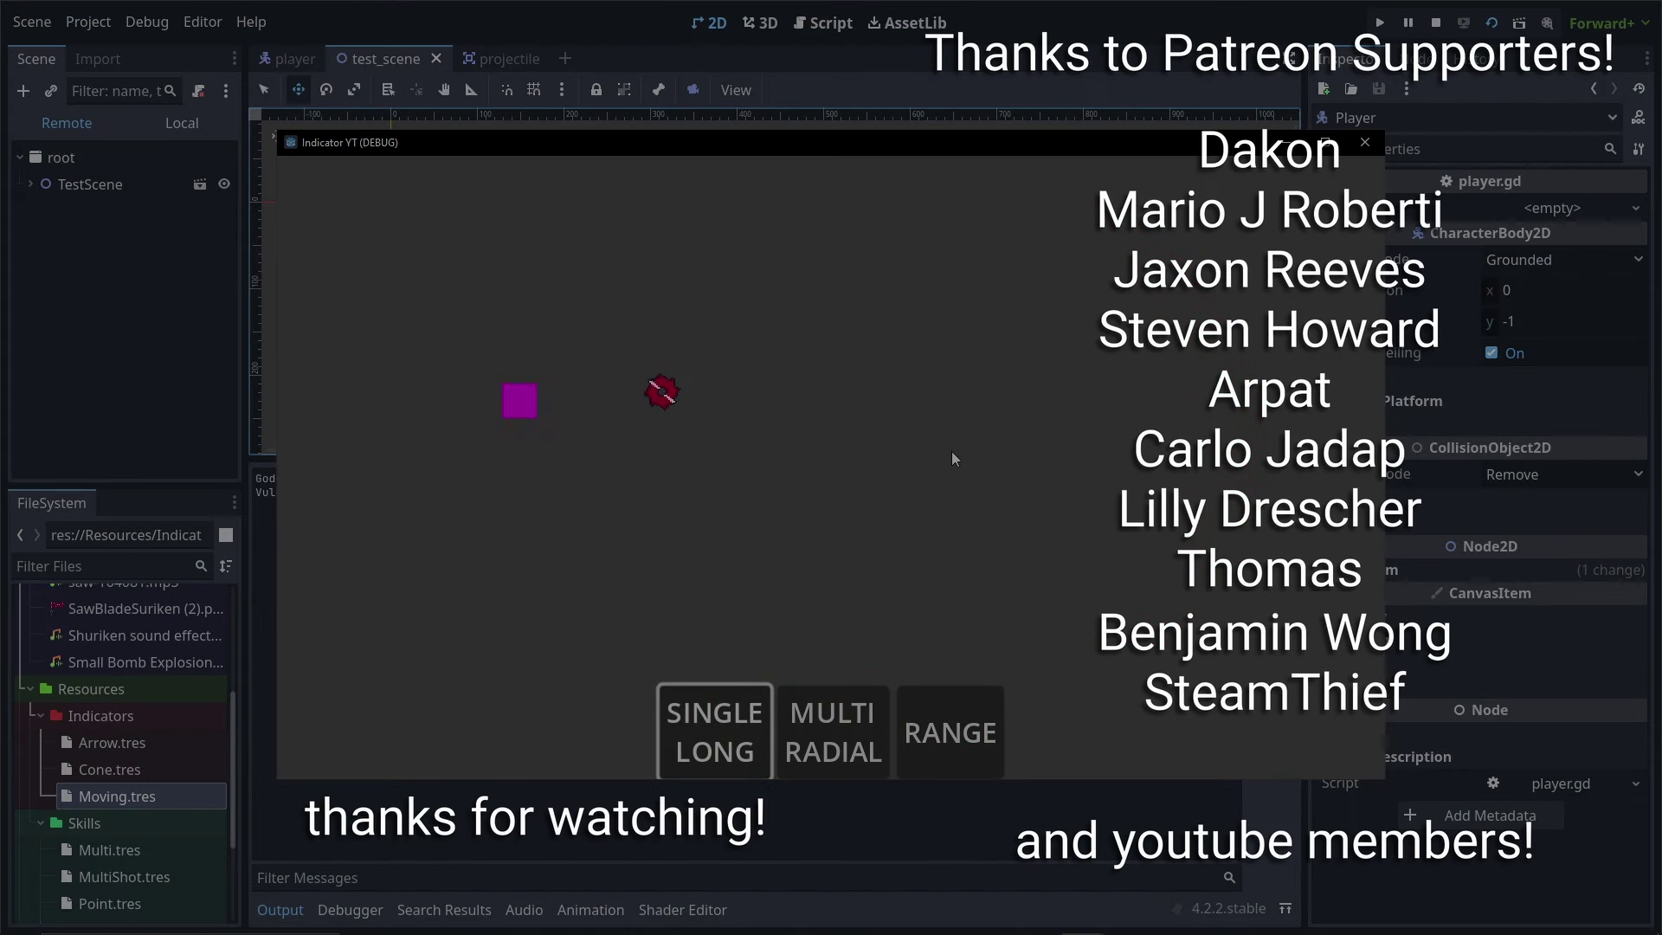
{"action": "left_click", "coordinate": [820, 742]}
{"action": "left_click", "coordinate": [714, 731]}
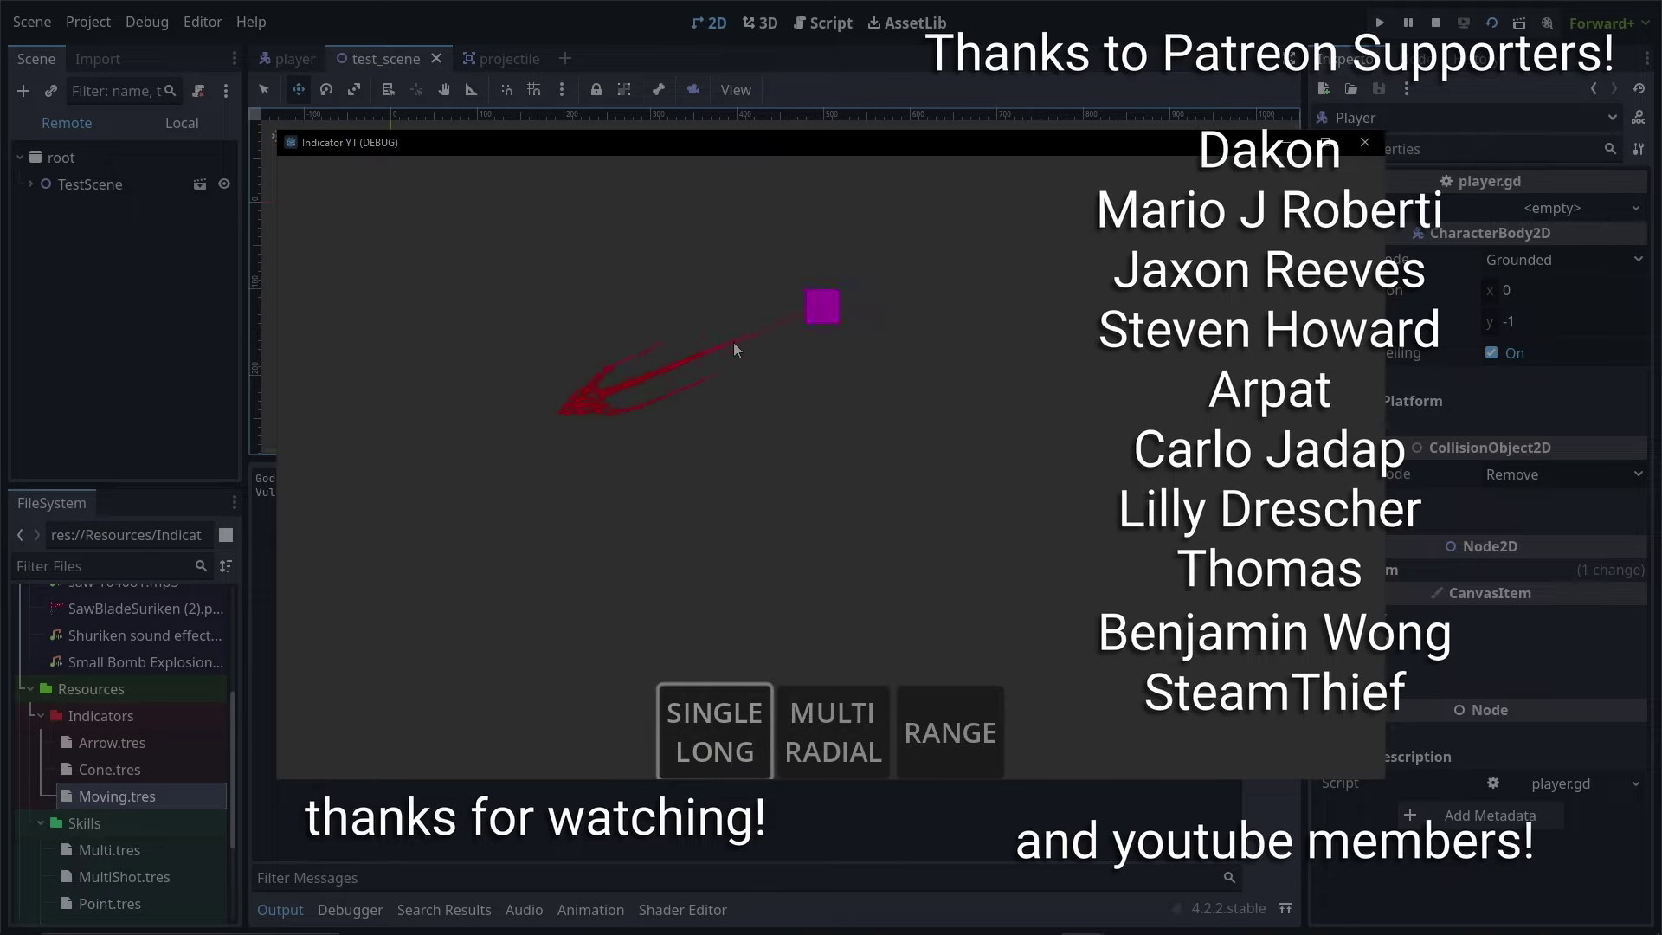
{"action": "left_click", "coordinate": [734, 344]}
{"action": "left_click", "coordinate": [959, 762]}
{"action": "left_click", "coordinate": [947, 356]}
{"action": "left_click", "coordinate": [780, 722]}
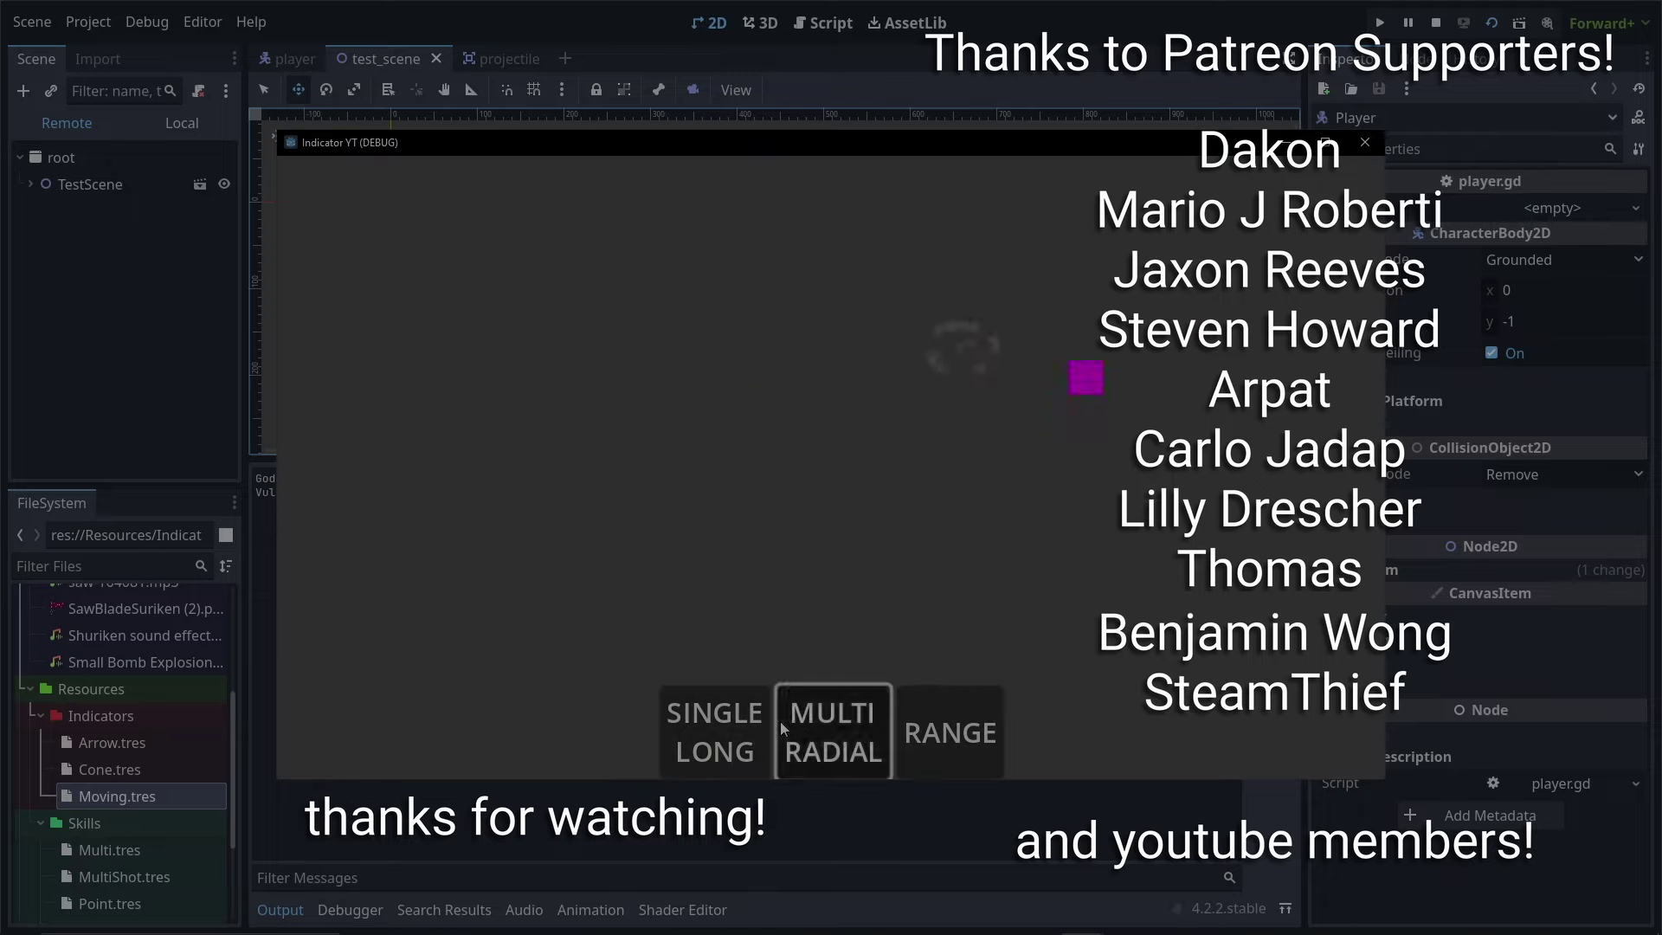
{"action": "left_click", "coordinate": [781, 432]}
{"action": "left_click", "coordinate": [739, 713]}
{"action": "left_click", "coordinate": [936, 268]}
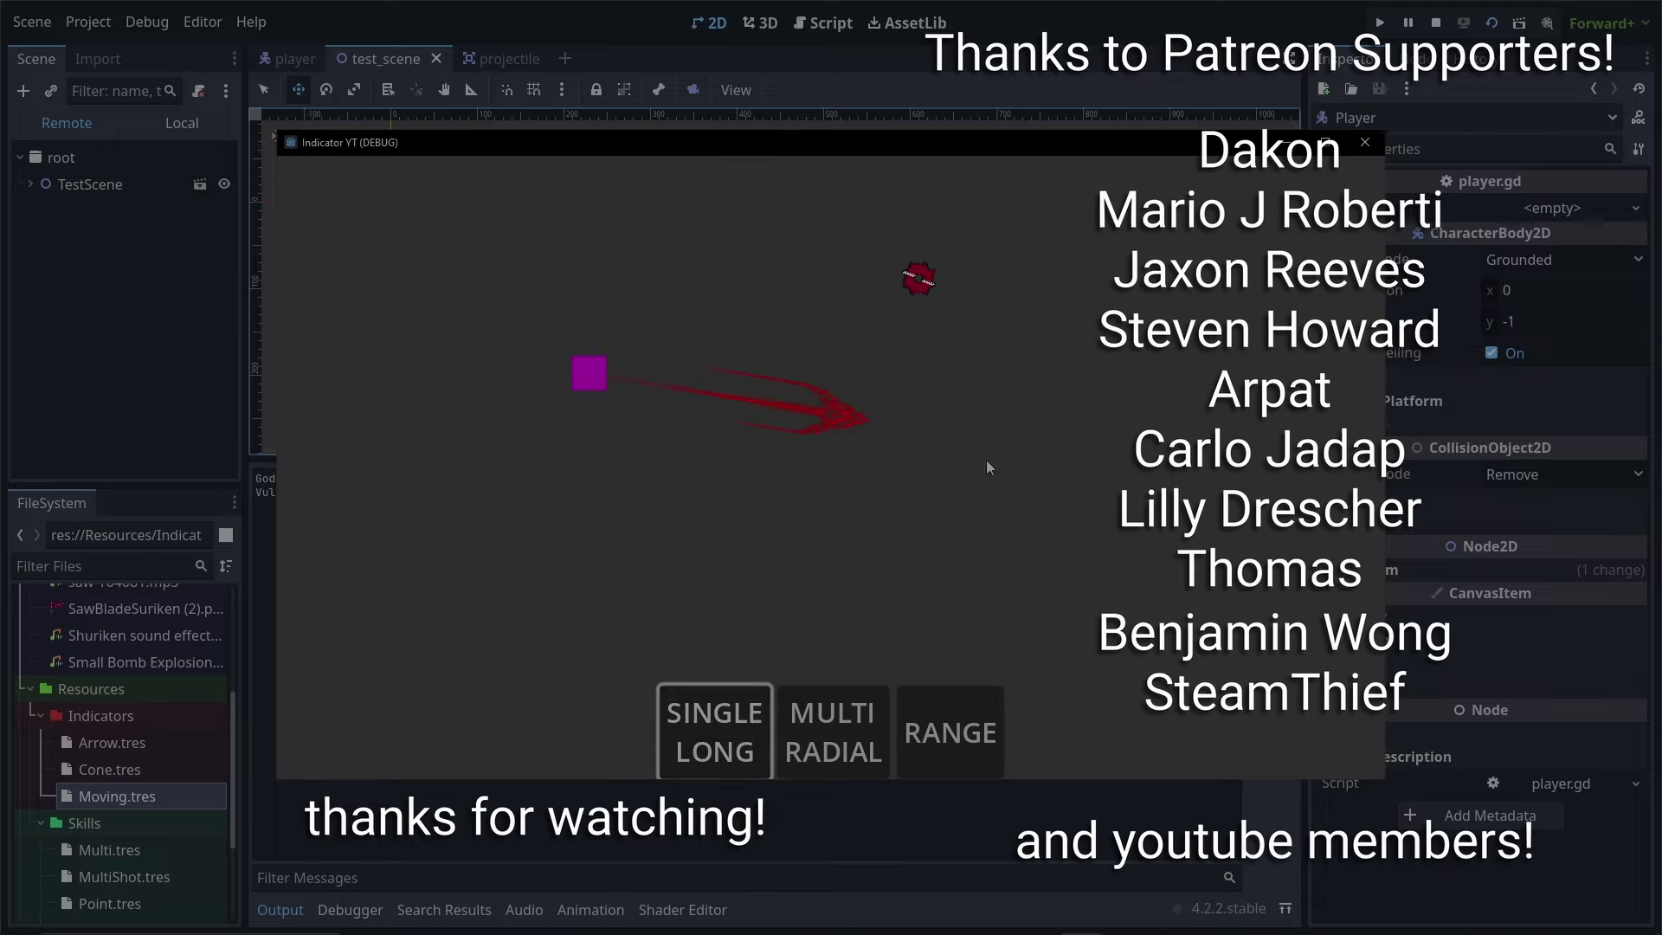
{"action": "left_click", "coordinate": [831, 731]}
{"action": "left_click", "coordinate": [688, 536]}
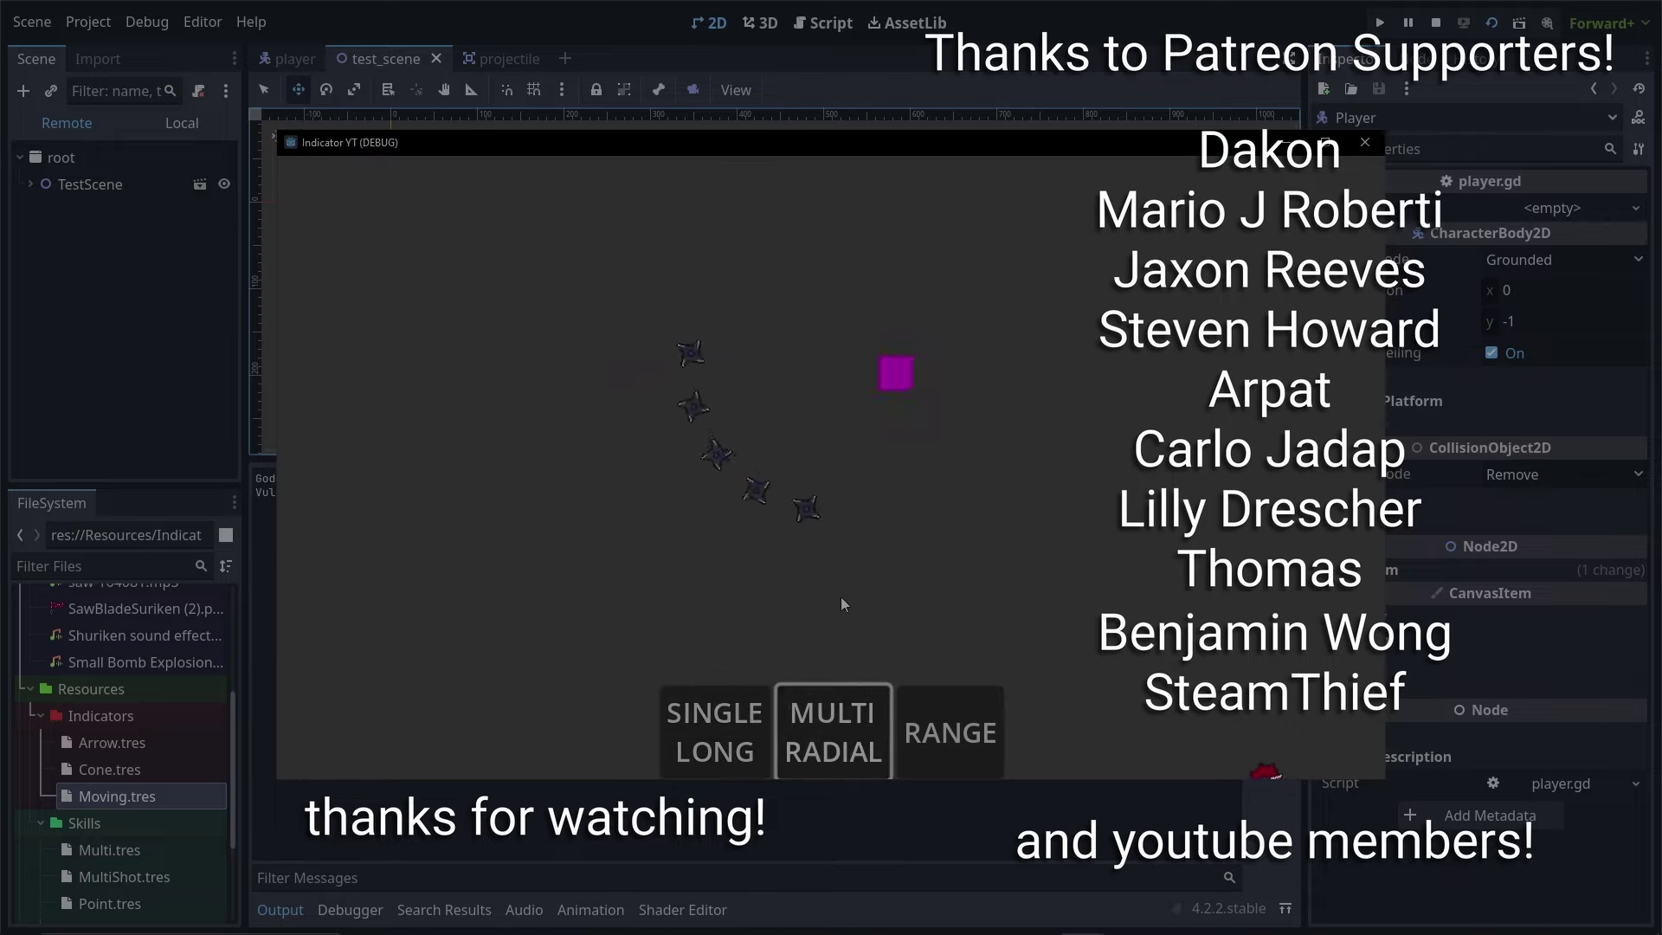
Fire more RANGE explosions while moving the player with the D, S and W keys.
{"action": "left_click", "coordinate": [950, 732]}
{"action": "left_click", "coordinate": [833, 354]}
{"action": "left_click", "coordinate": [935, 700]}
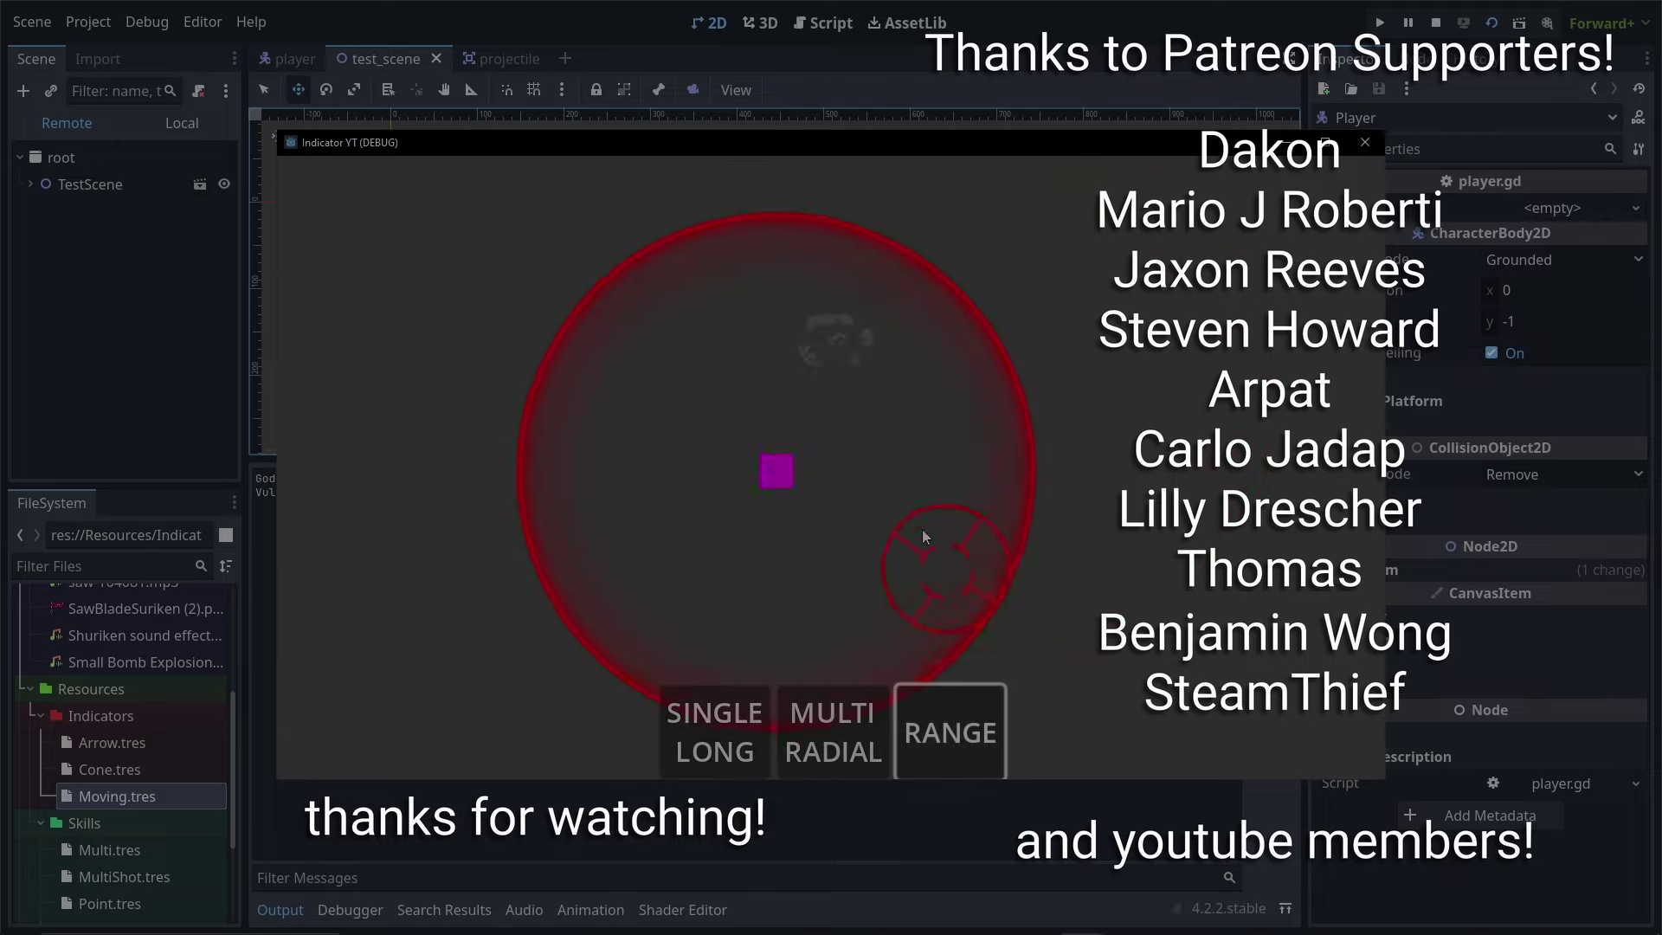
{"action": "left_click", "coordinate": [919, 530]}
{"action": "key", "text": "d"}
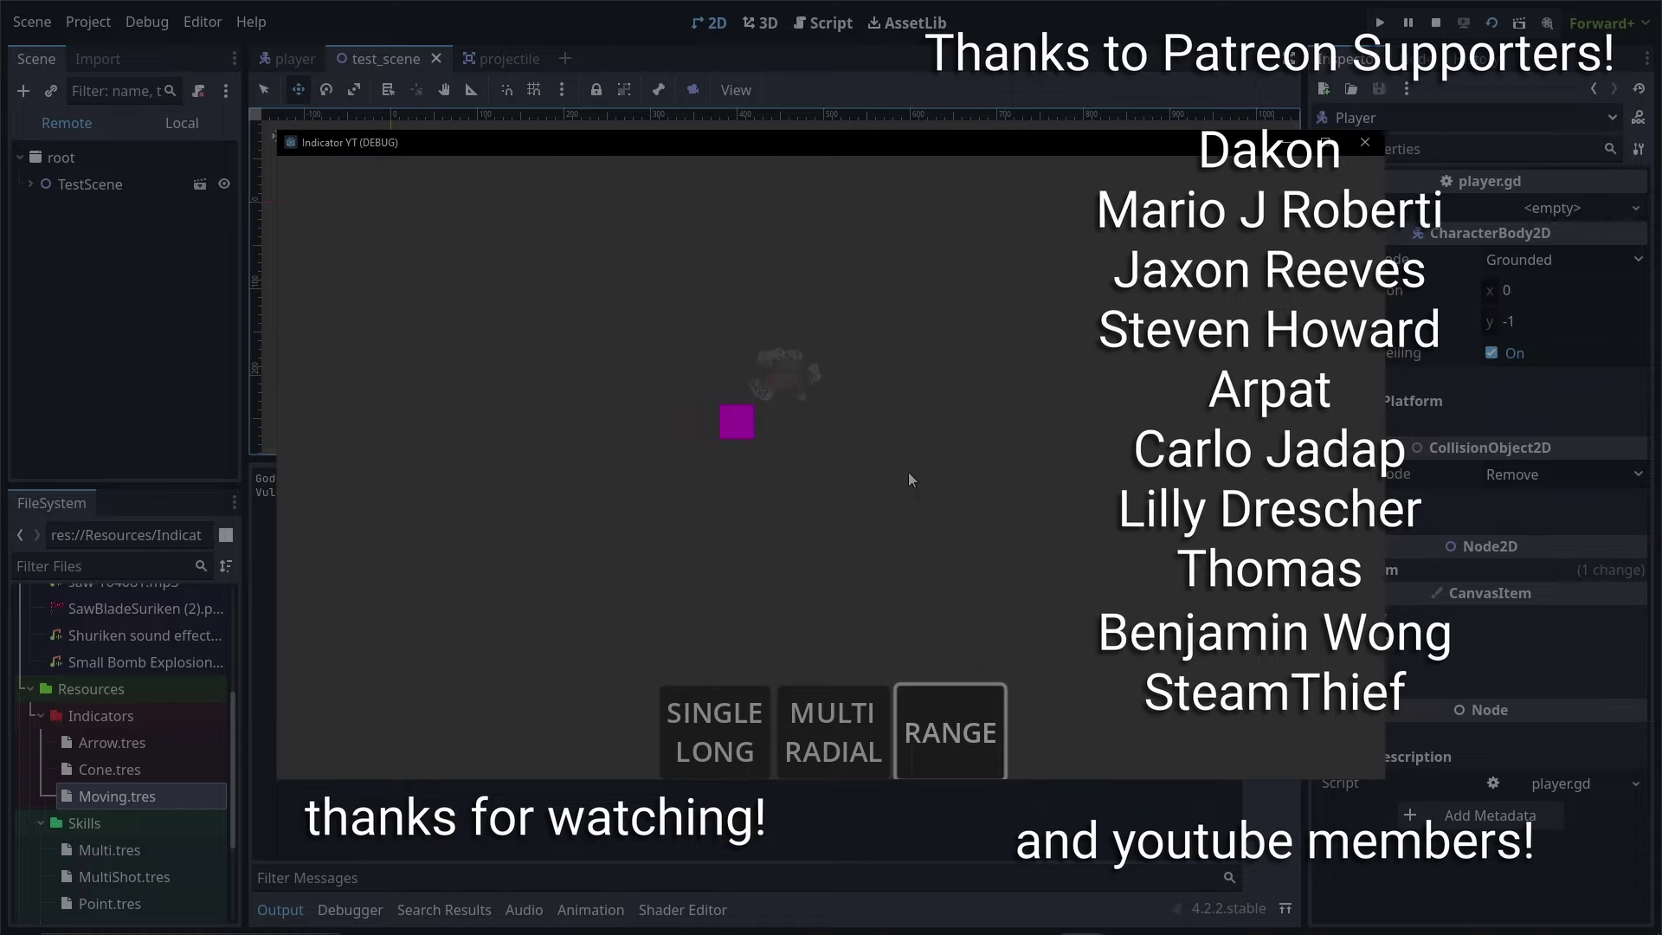
{"action": "key", "text": "s"}
{"action": "left_click", "coordinate": [1026, 596]}
{"action": "key", "text": "d"}
{"action": "key", "text": "w"}
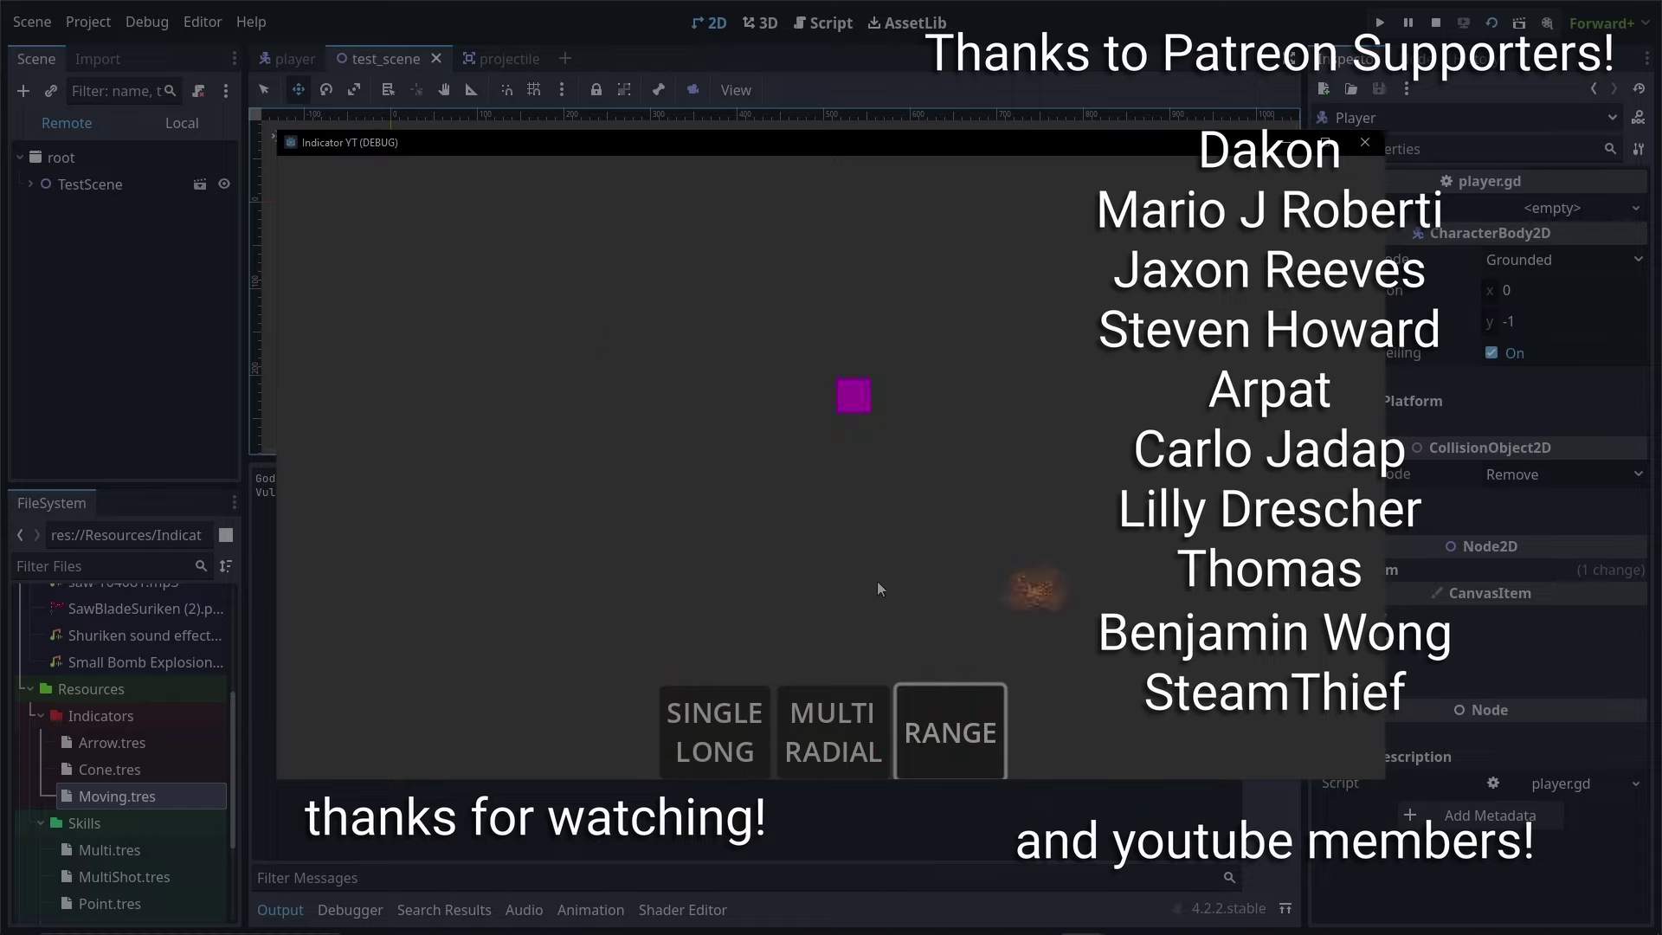